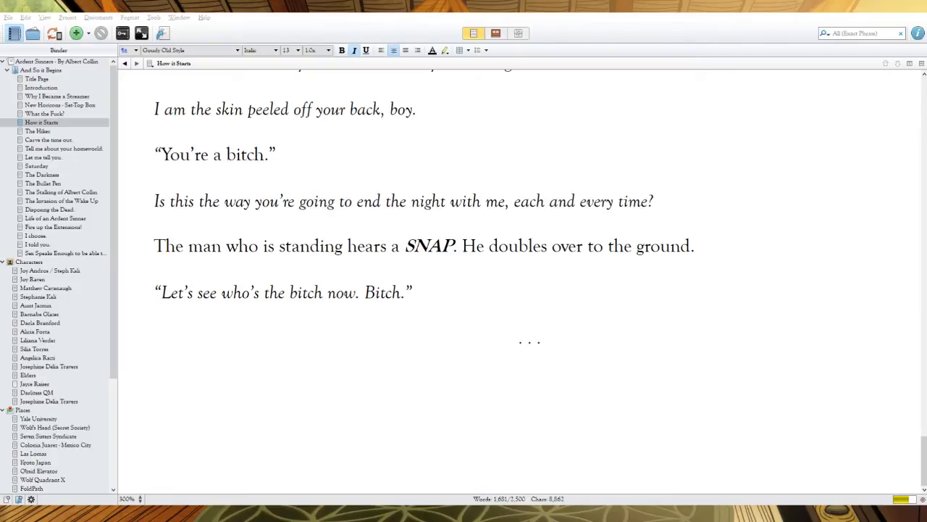
Step: In the document "The Hiker", replace the opening words "Occasionally a" with "A"
key("alt+Tab")
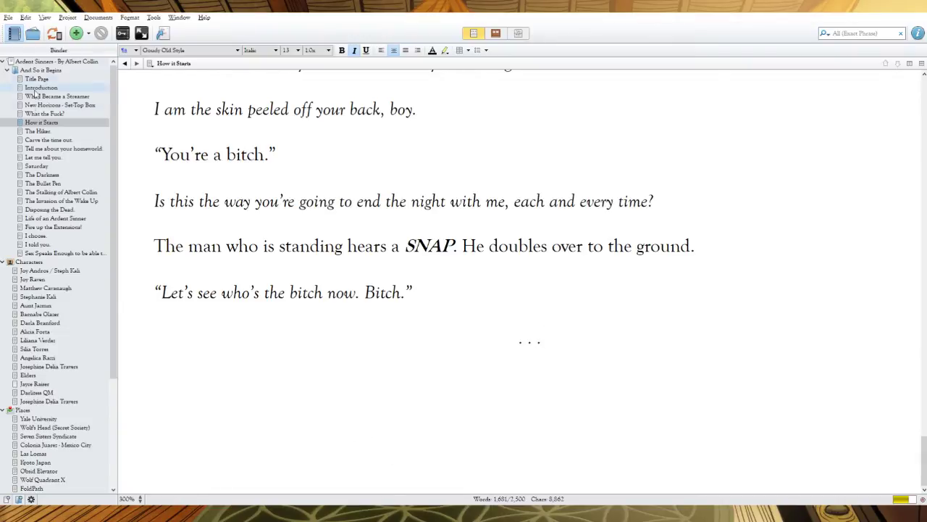
left_click(37, 131)
scroll(395, 243, "up", 10)
scroll(395, 243, "up", 15)
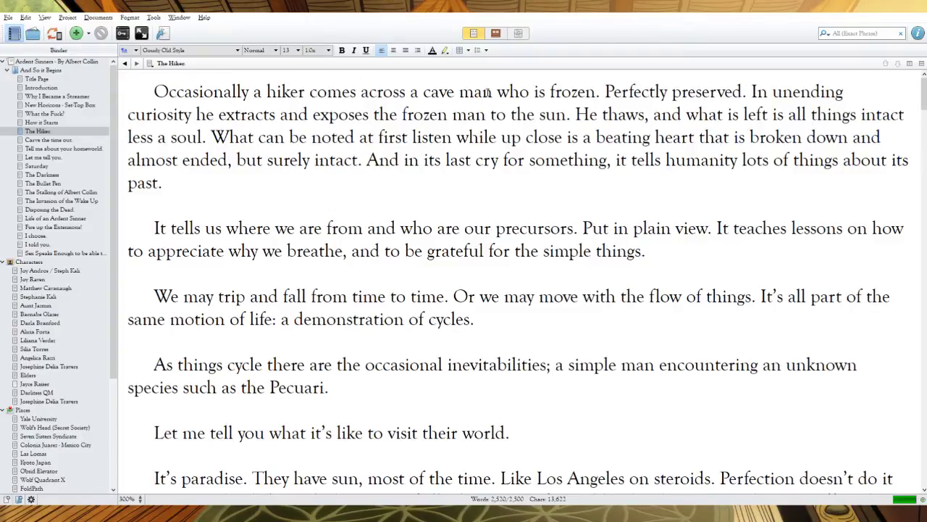
left_click_drag(262, 92, 168, 94)
left_click(168, 95)
left_click_drag(262, 92, 152, 94)
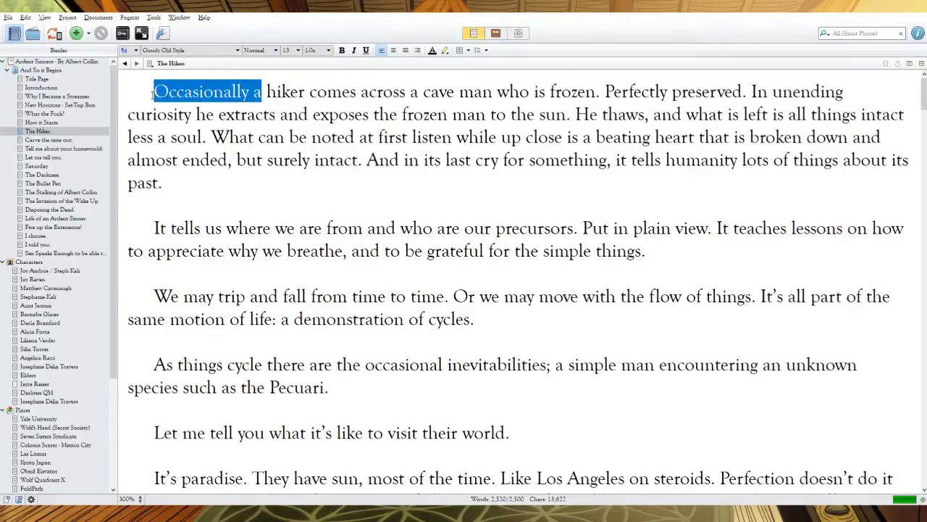
type("A")
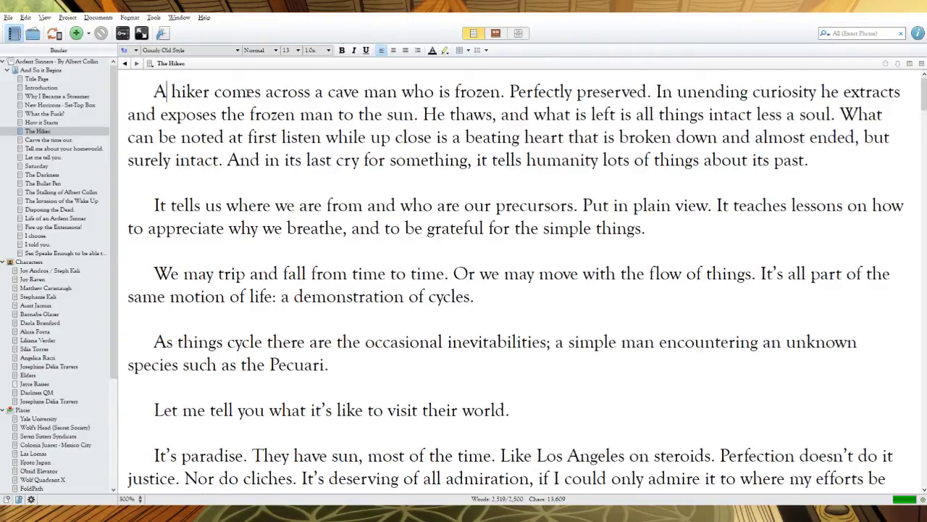
Step: Insert "scaling a mountain" after "A hiker" in the opening sentence
left_click(220, 90)
type("scaling")
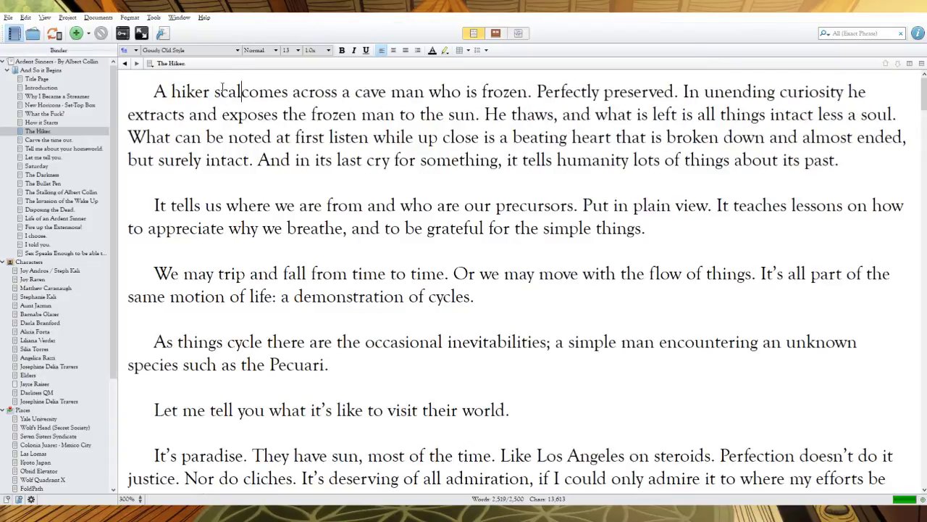
type(" a mountain")
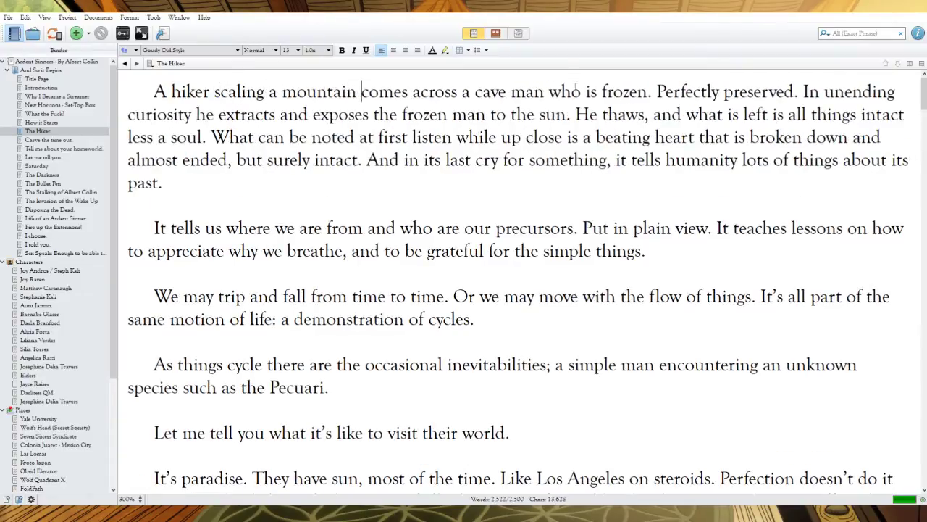
Step: Reword "comes across a" as "discovers a" and join "cave man" into "caveman" in the opening sentence
left_click_drag(475, 92, 362, 94)
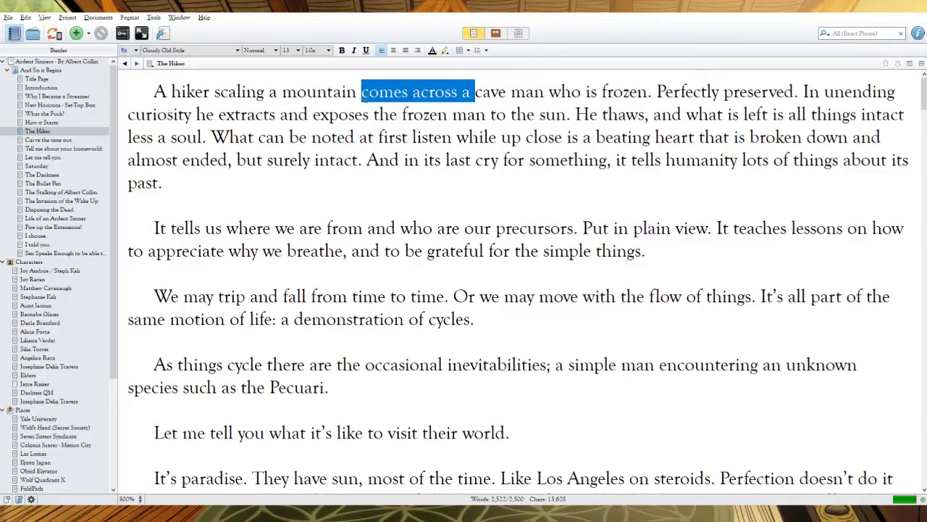
type("discovers ")
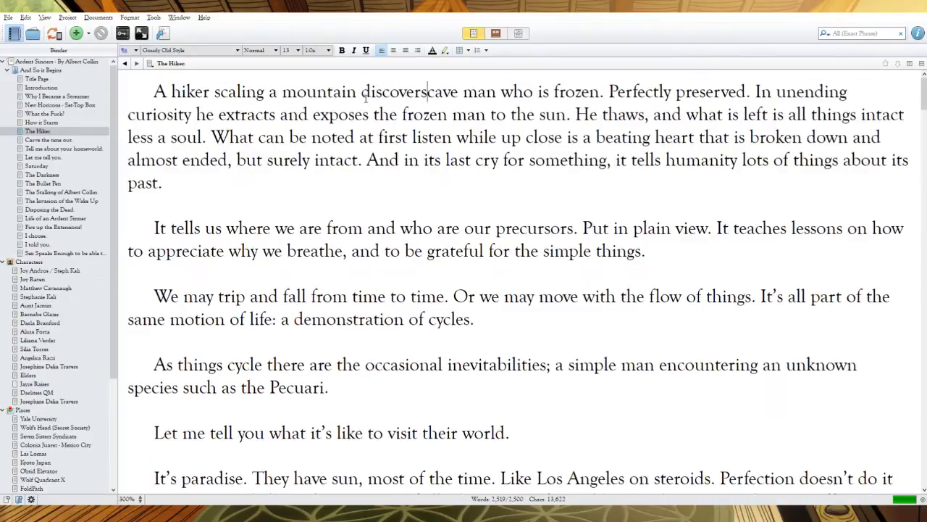
type("a")
key("ctrl+Right")
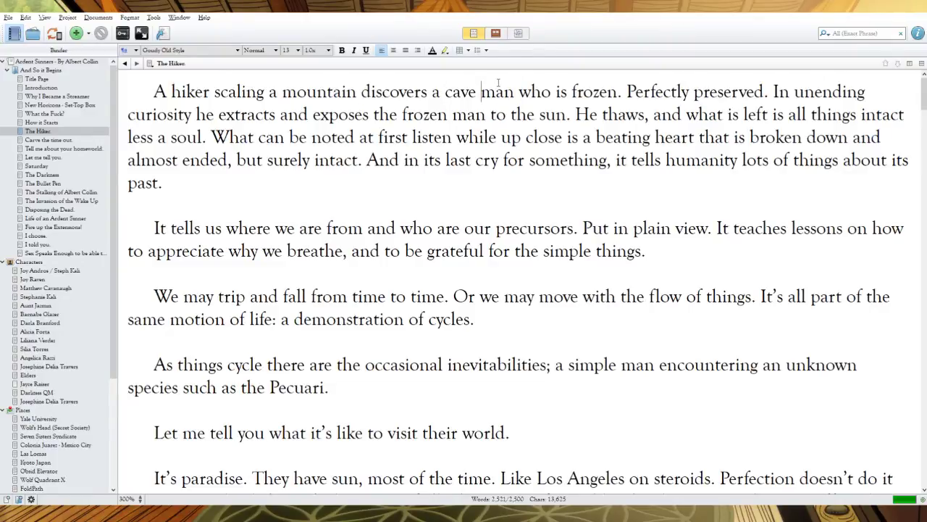
key("BackSpace")
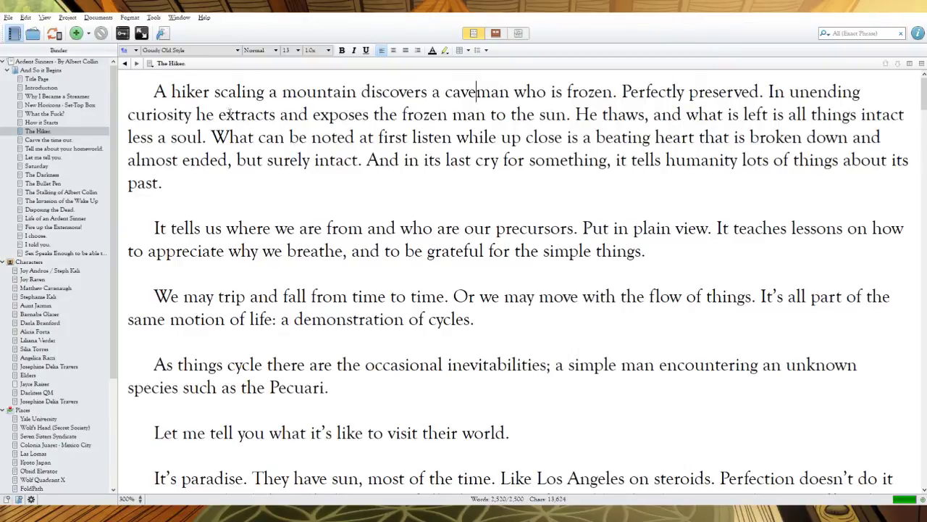
Step: Replace "In unending curiosity he extracts and" with "The hiker chisels him out and" in the first paragraph
left_click_drag(218, 114, 769, 90)
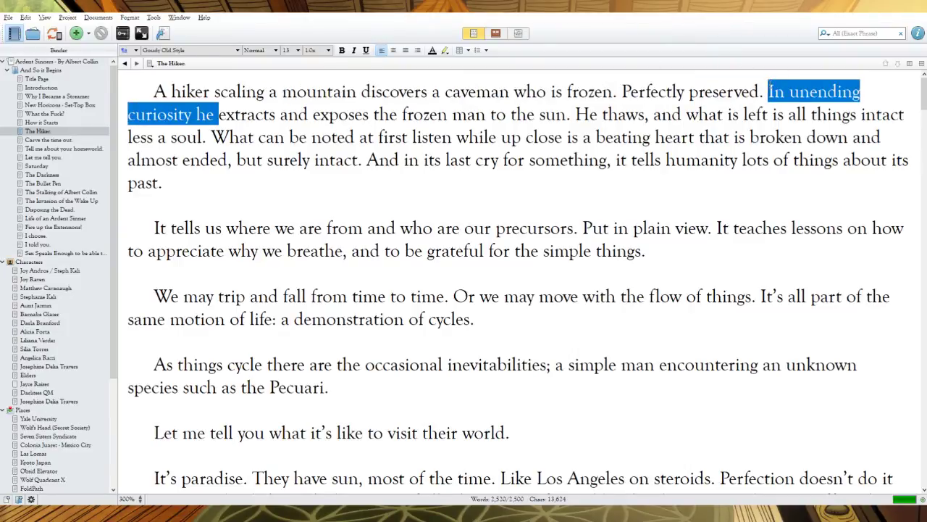
type("The hiker extracts")
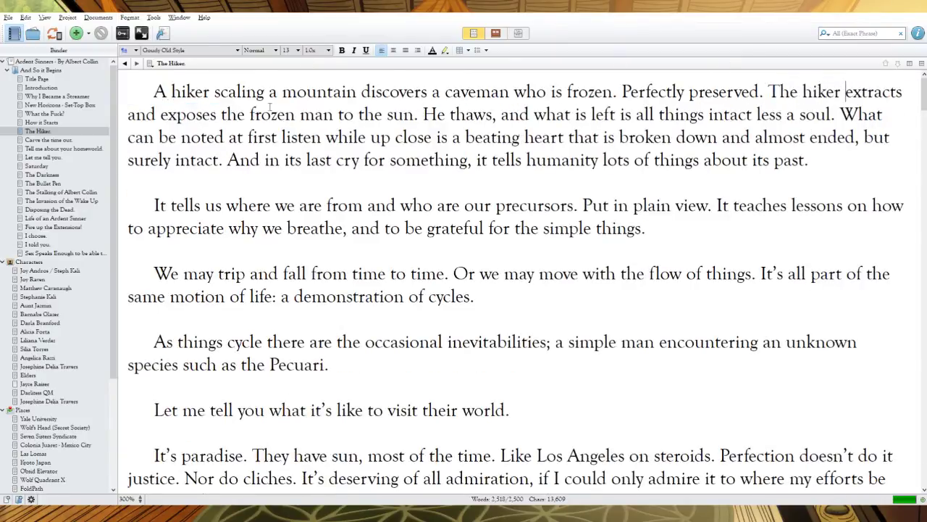
left_click_drag(160, 114, 845, 92)
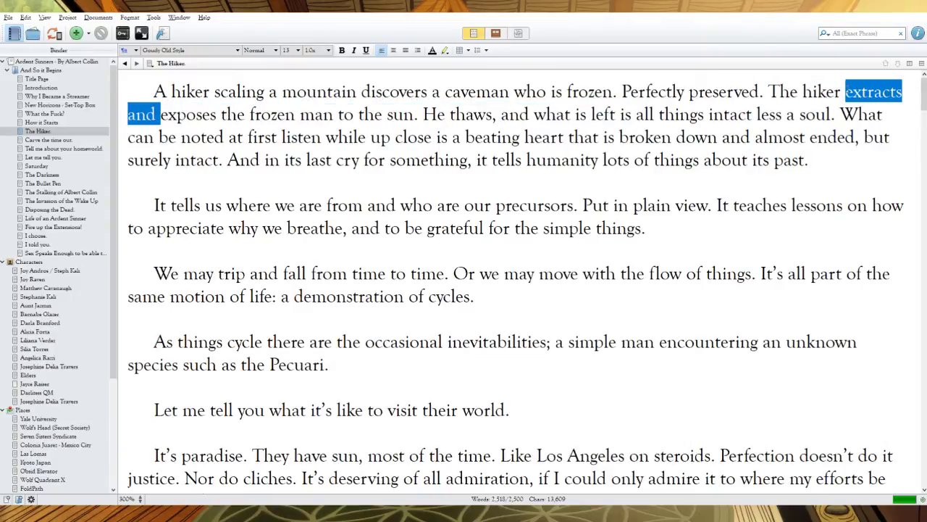
type("chisels h")
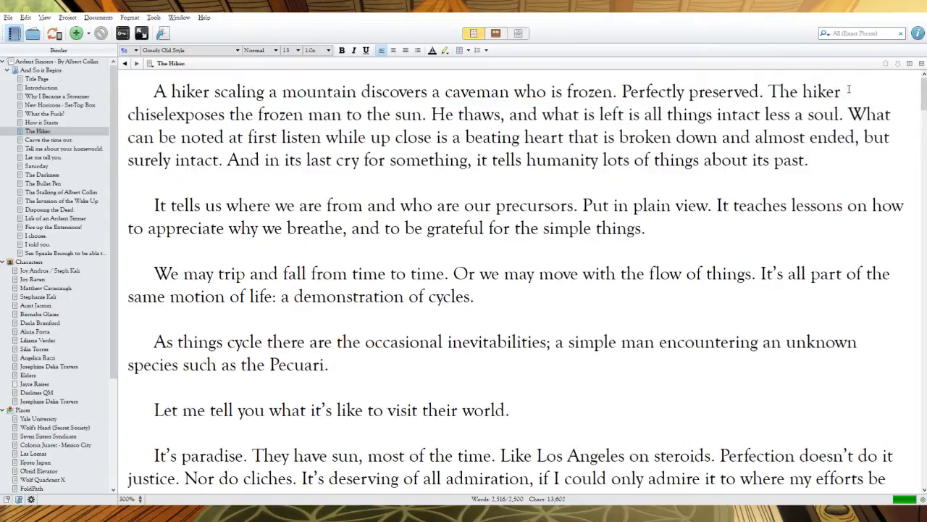
type("im out and")
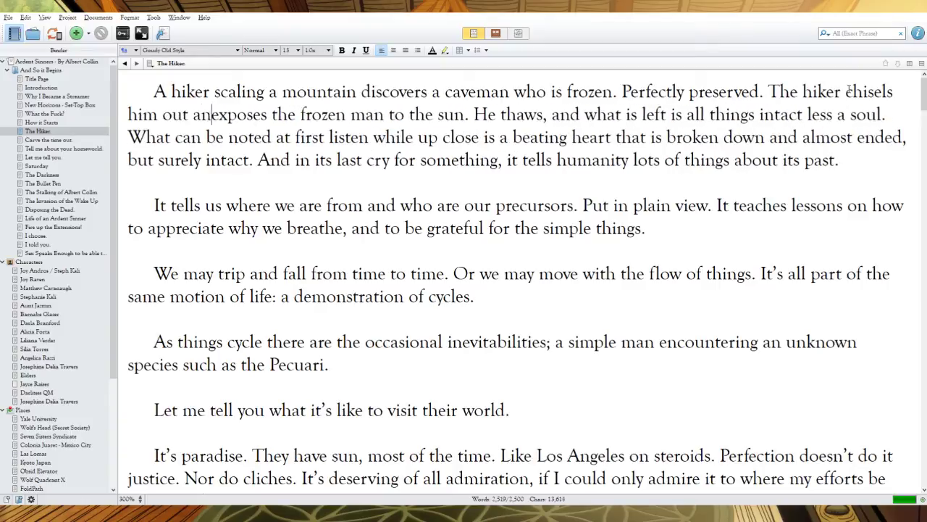
Step: Change "the frozen man to the sun" to "him to the midday sun" in the first paragraph
left_click_drag(402, 116, 288, 120)
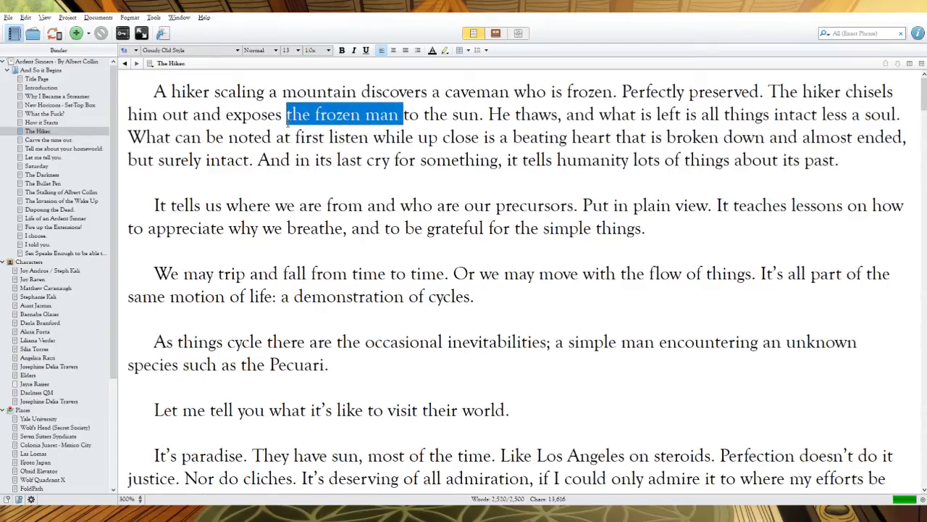
type("him to the ")
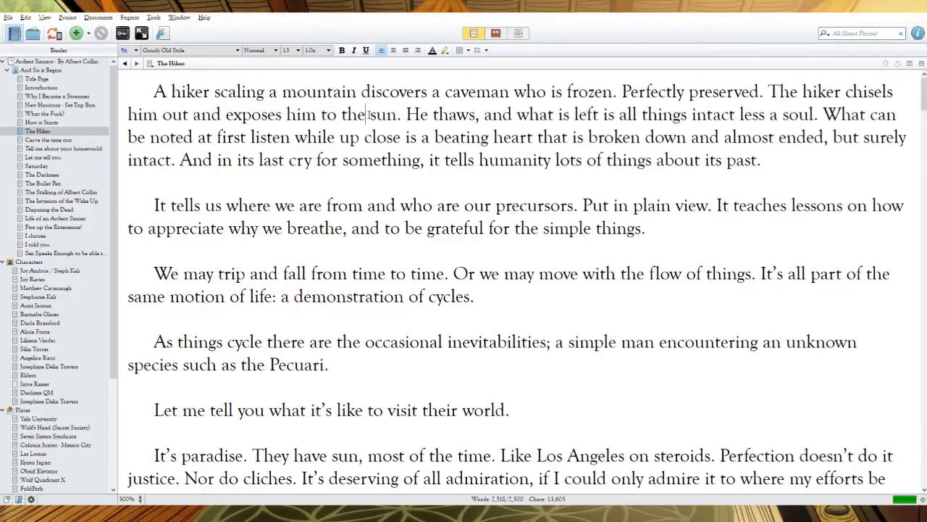
type("midday")
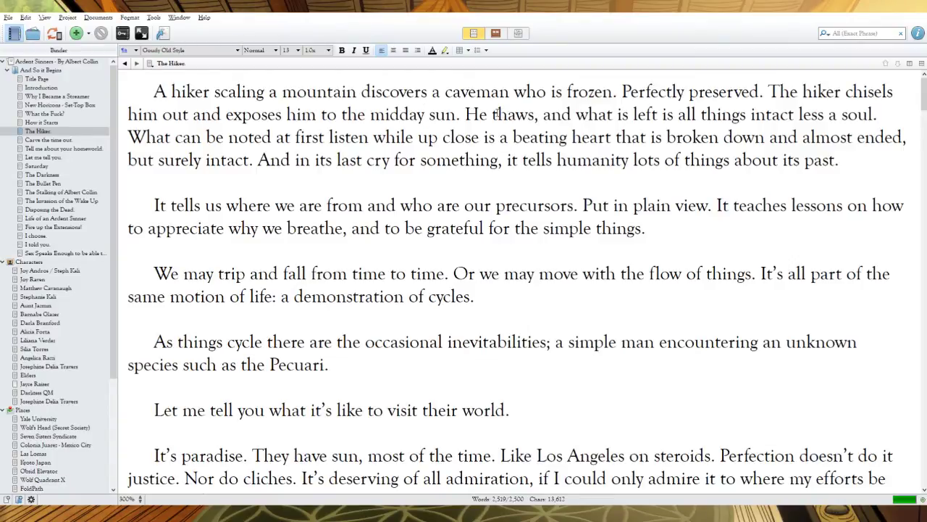
Step: End the first paragraph with "He thaws." by removing the rest of that sentence and the text after it
left_click_drag(878, 114, 540, 114)
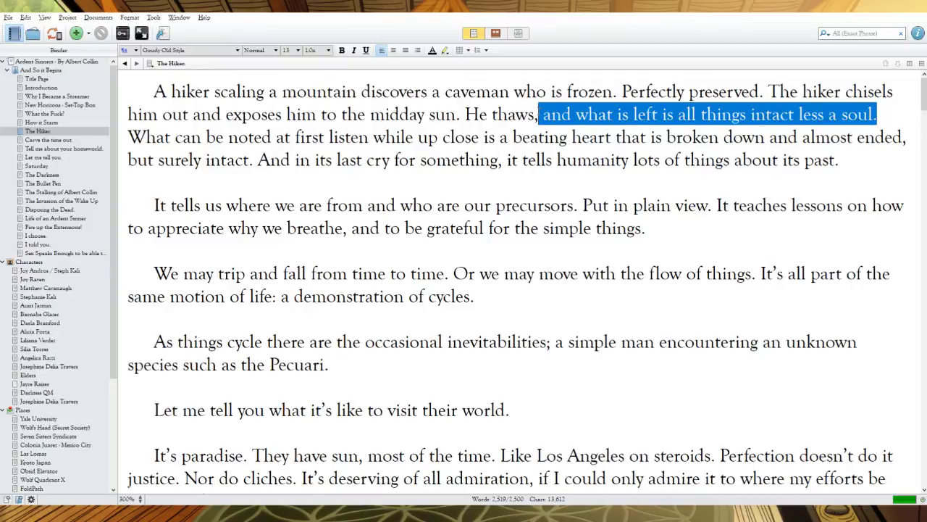
key("BackSpace")
type(".")
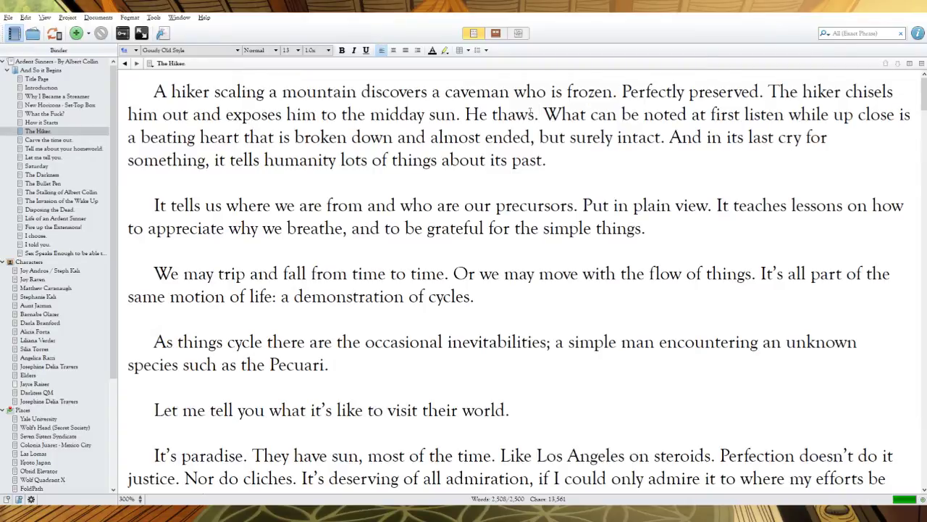
left_click_drag(521, 161, 544, 115)
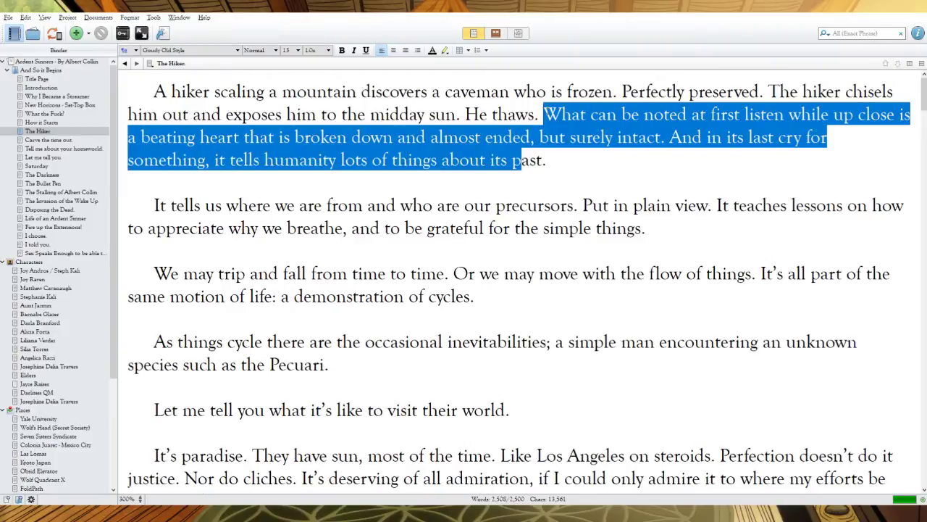
key("BackSpace")
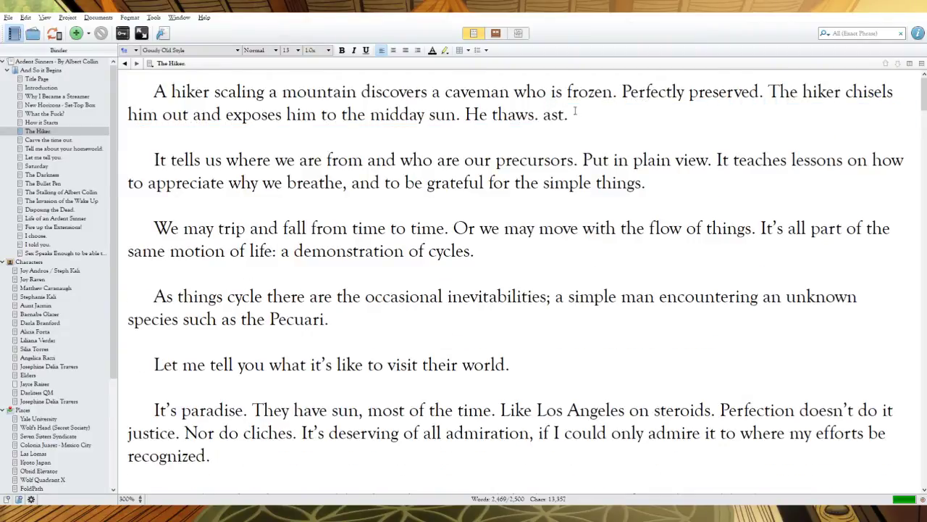
left_click_drag(565, 111, 543, 115)
key("BackSpace")
key("BackSpace")
key("BackSpace")
Step: Rewrite the start of the second paragraph as "Scientists inspect his remains. They tell us" in place of "It tells us"
type("Scienti")
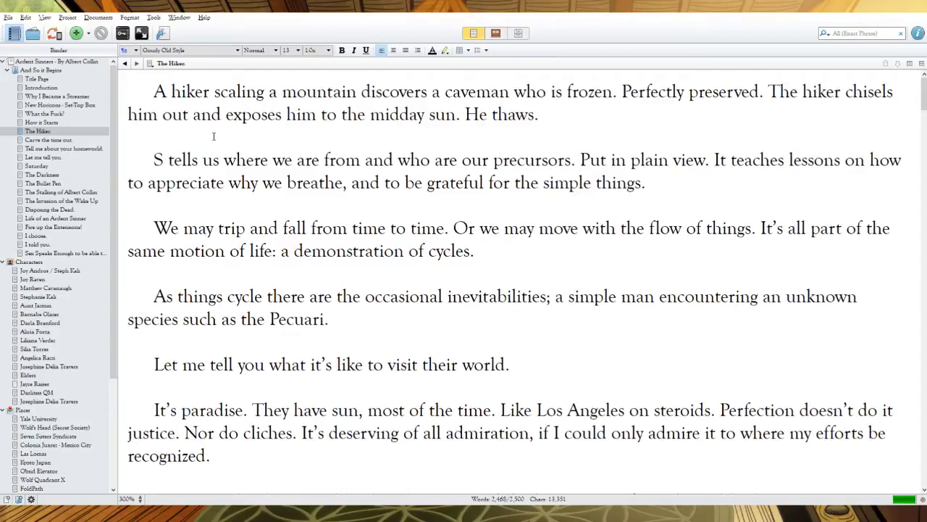
type("s")
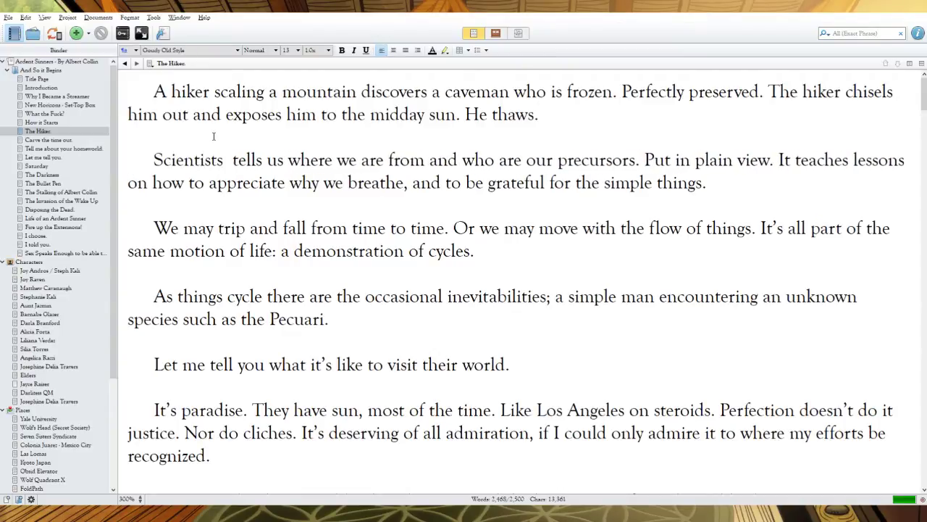
type("ts inspect his remain")
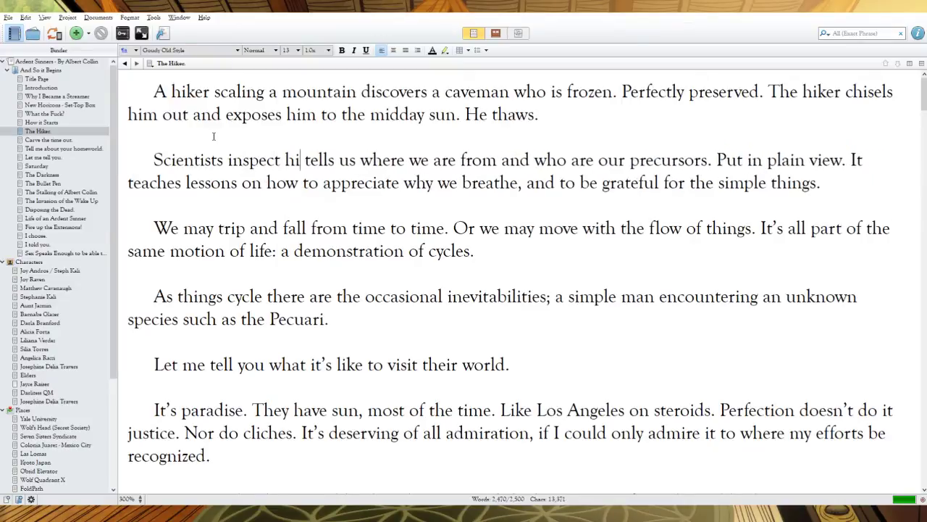
type("s. Te")
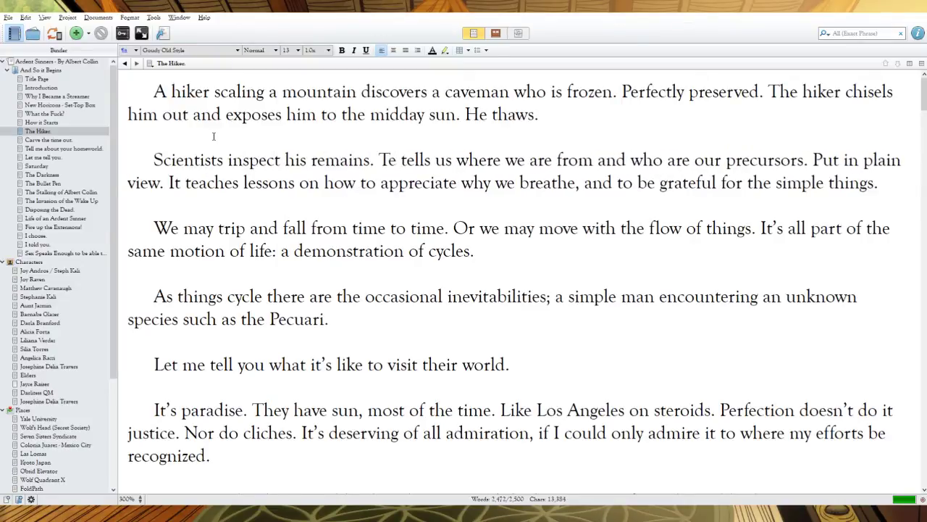
type("hey")
key("BackSpace")
key("BackSpace")
key("BackSpace")
key("BackSpace")
type("hey")
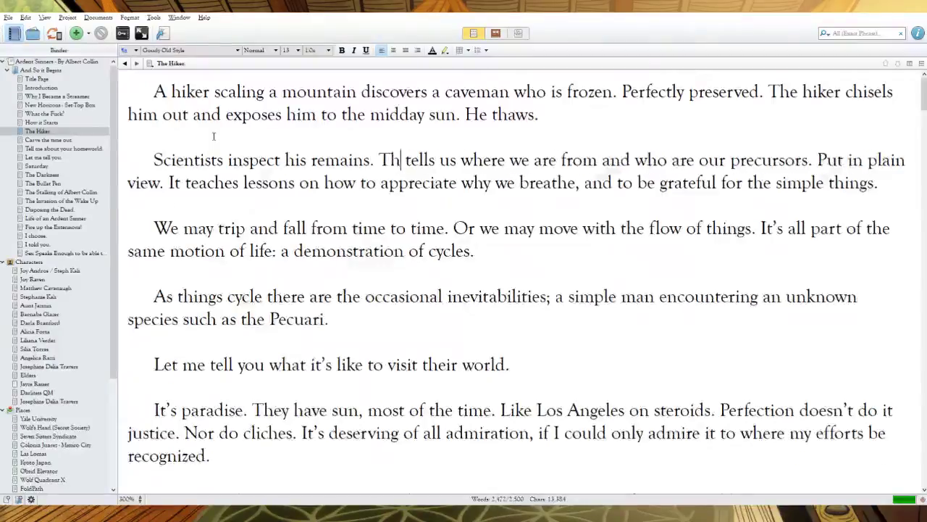
left_click(450, 158)
key("BackSpace")
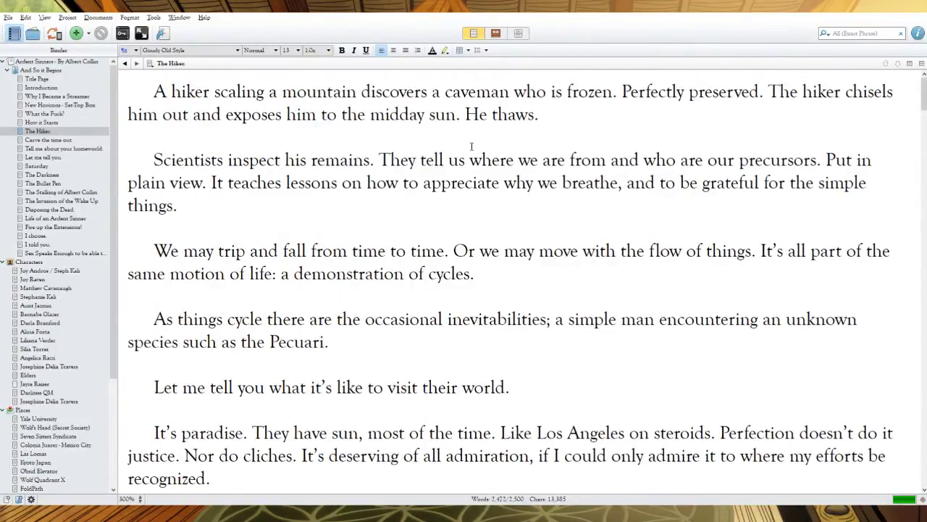
Step: Reword the rest of the "They tell us" sentence as "more about where we are from and who our precursors were."
left_click(472, 159)
type("more a")
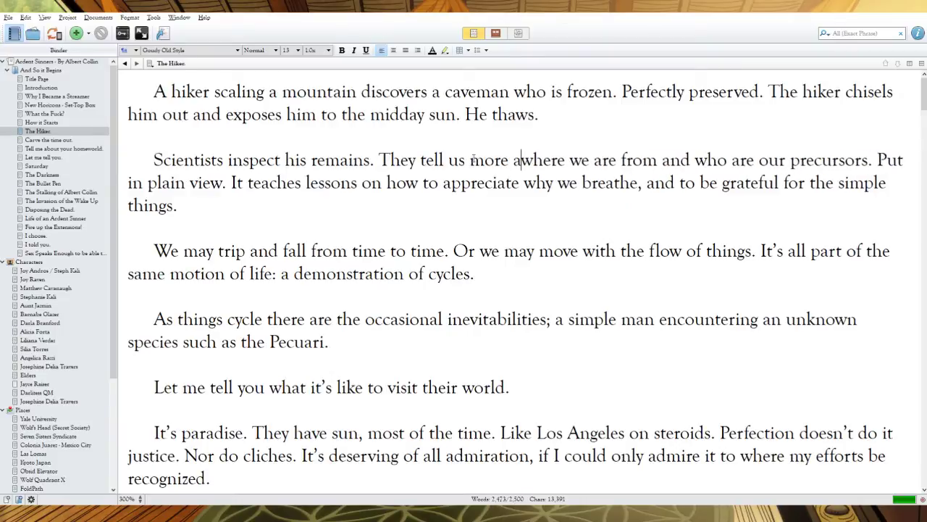
type("bout")
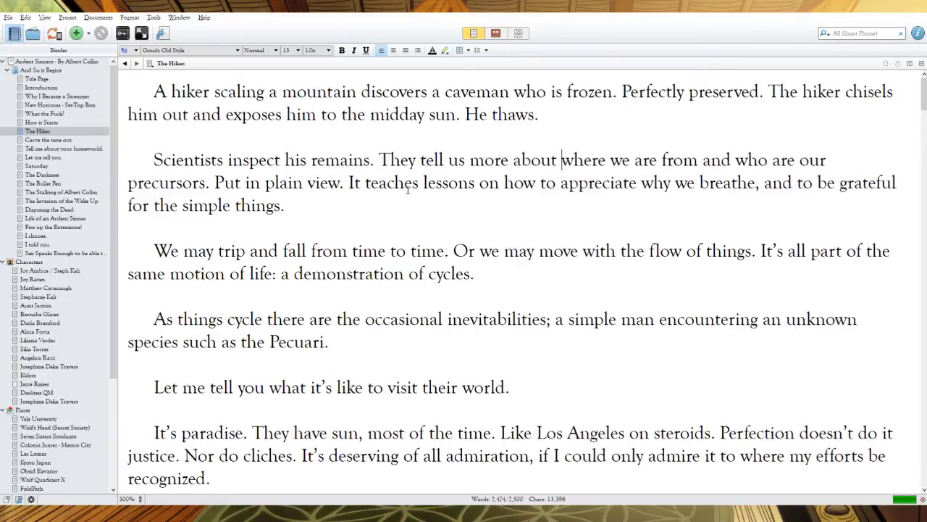
left_click_drag(841, 160, 772, 160)
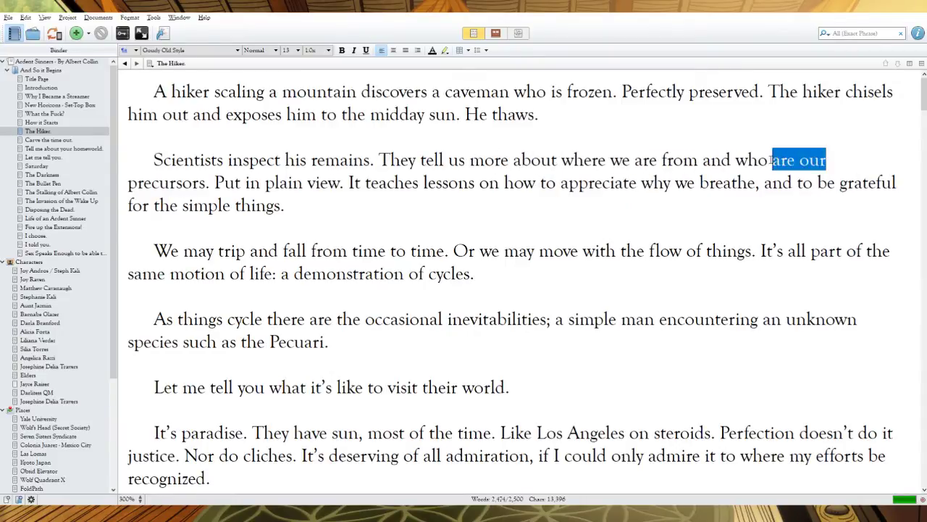
type("our")
left_click(883, 160)
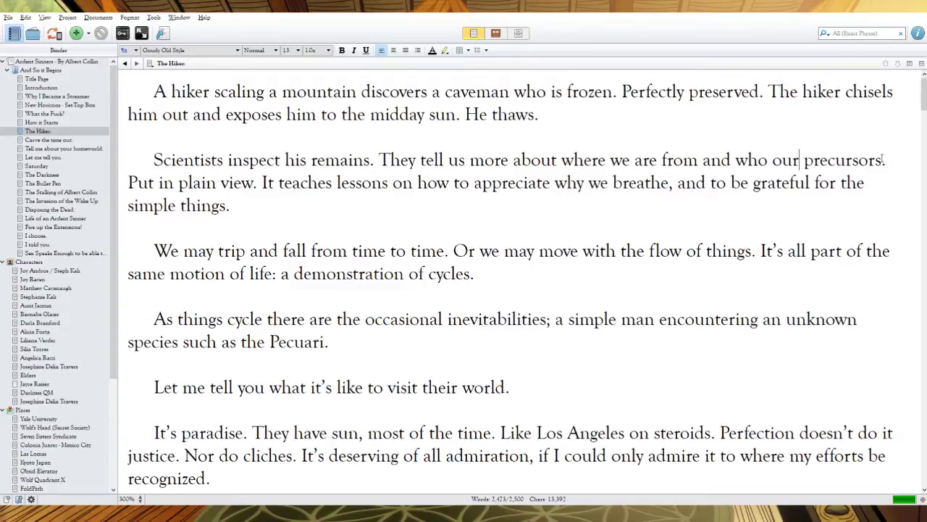
type("were")
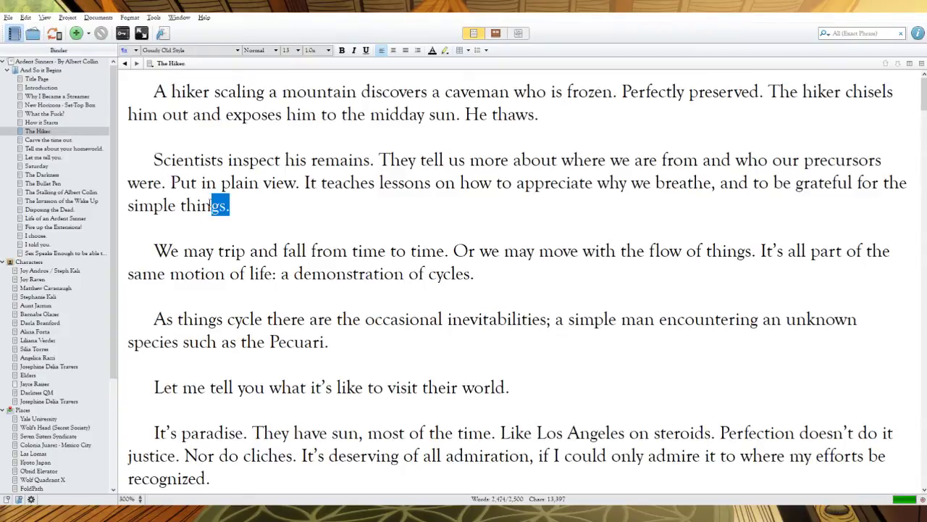
Step: Delete the text from "Put in plain view" through "simple things." and join the "We may trip and fall" paragraph onto the second paragraph
left_click_drag(230, 206, 171, 182)
key("BackSpace")
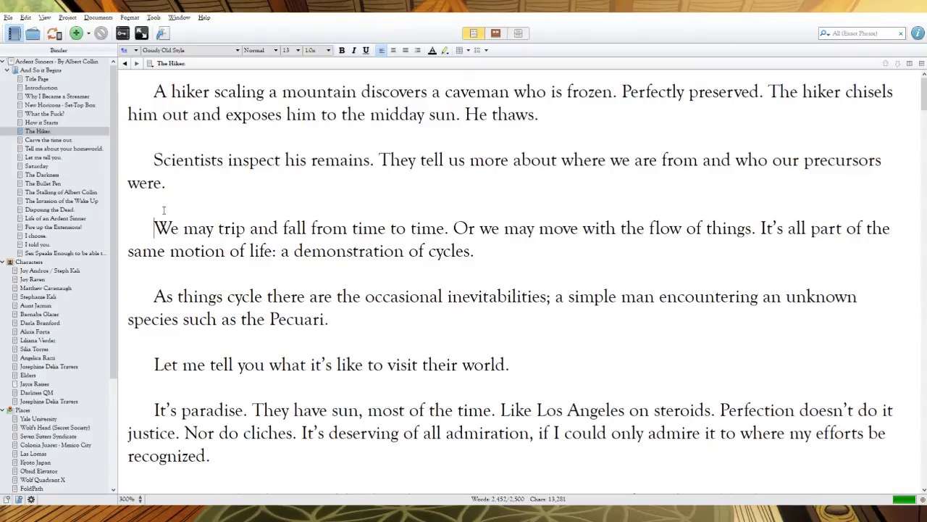
key("BackSpace")
key("BackSpace")
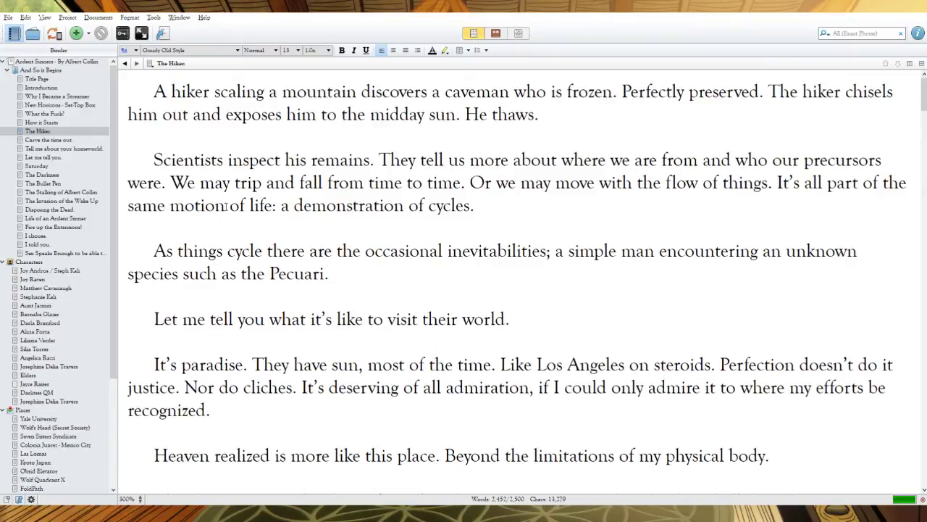
Step: Insert "when climbing the mountain," after "trip and fall" and delete the sentence "Or we may move with the flow of things."
left_click(328, 182)
type("when climbing")
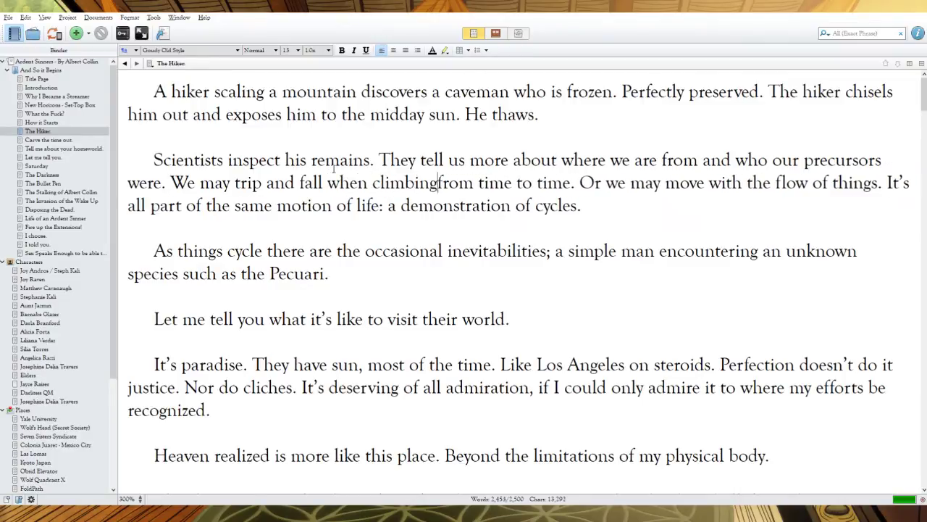
type(" the mountain,")
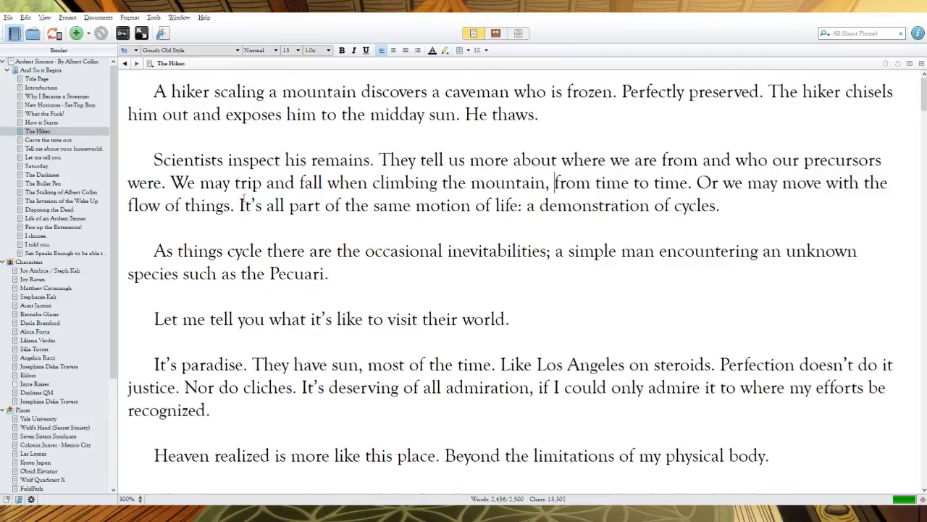
left_click_drag(238, 205, 697, 185)
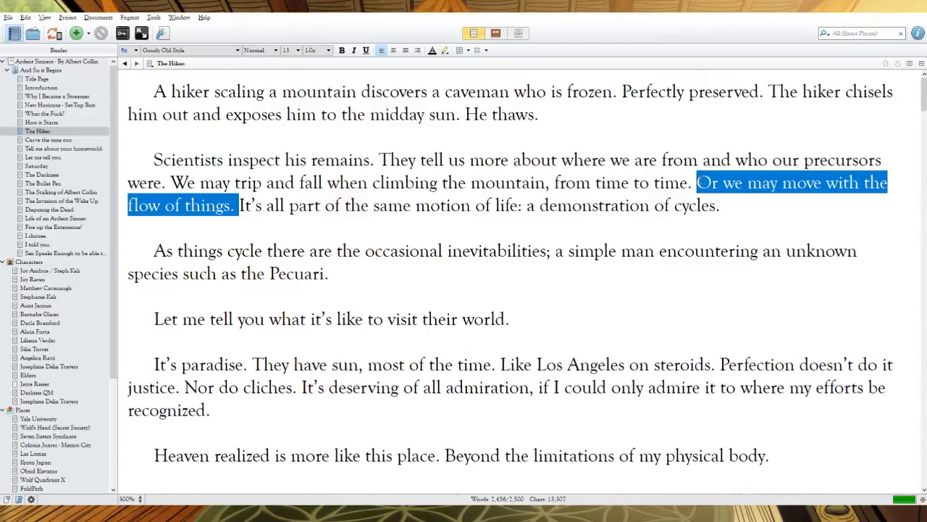
key("Delete")
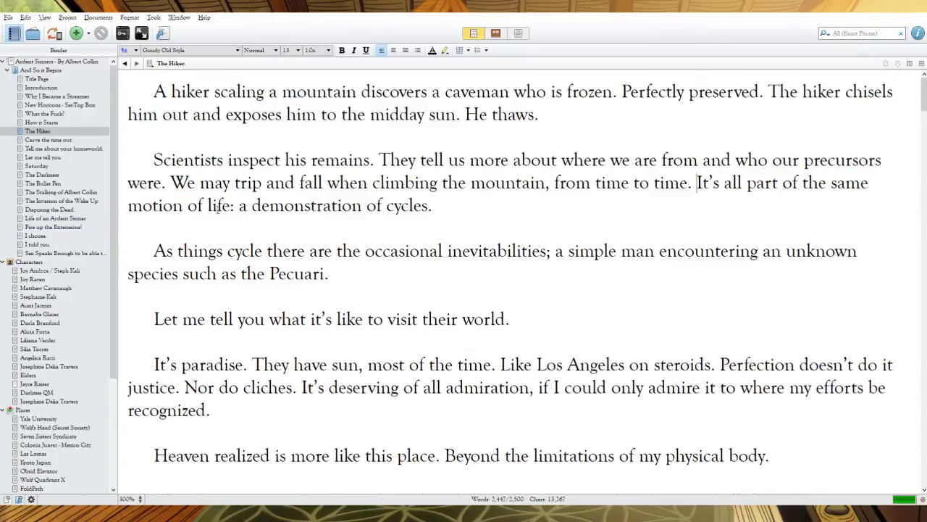
Step: Reword the second paragraph's last sentence as "It's all part of life, in its demonstration of cycles."
left_click_drag(209, 207, 100, 208)
key("BackSpace")
key("BackSpace")
key("BackSpace")
key("BackSpace")
key("BackSpace")
key("BackSpace")
key("BackSpace")
key("BackSpace")
key("BackSpace")
key("BackSpace")
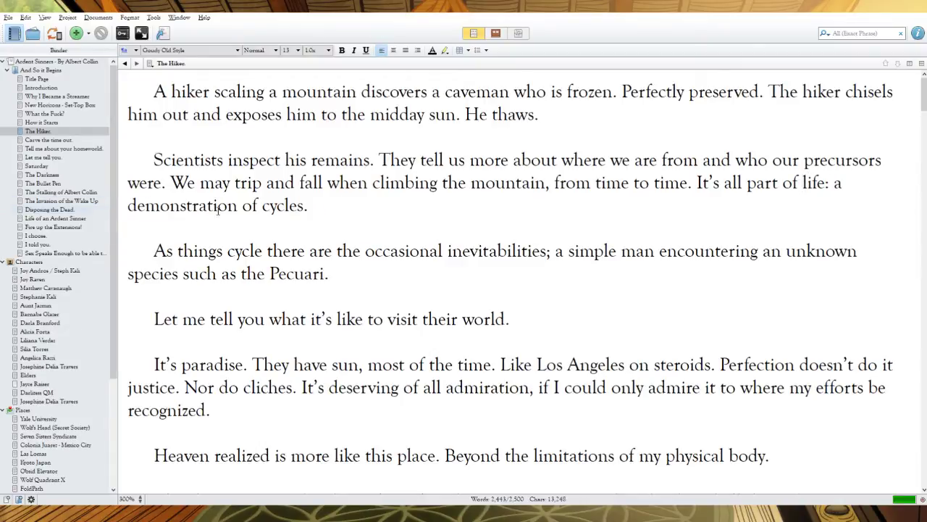
left_click(845, 183)
key("BackSpace")
key("BackSpace")
key("BackSpace")
type(", in its")
Step: Reword the opening of the third paragraph as "As life cycles, there are predictable inevitabilities"
left_click_drag(265, 251, 176, 251)
type("life cycles,")
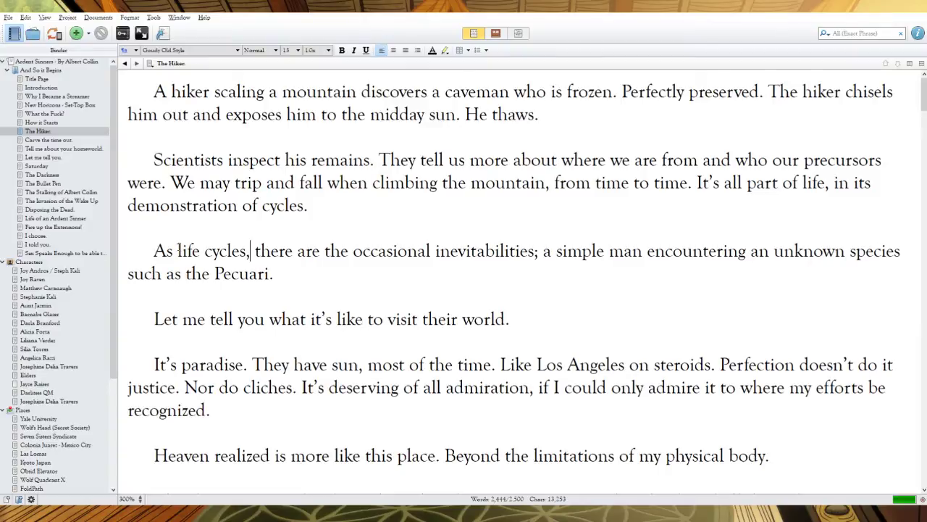
left_click(352, 250)
key("BackSpace")
key("BackSpace")
key("BackSpace")
key("BackSpace")
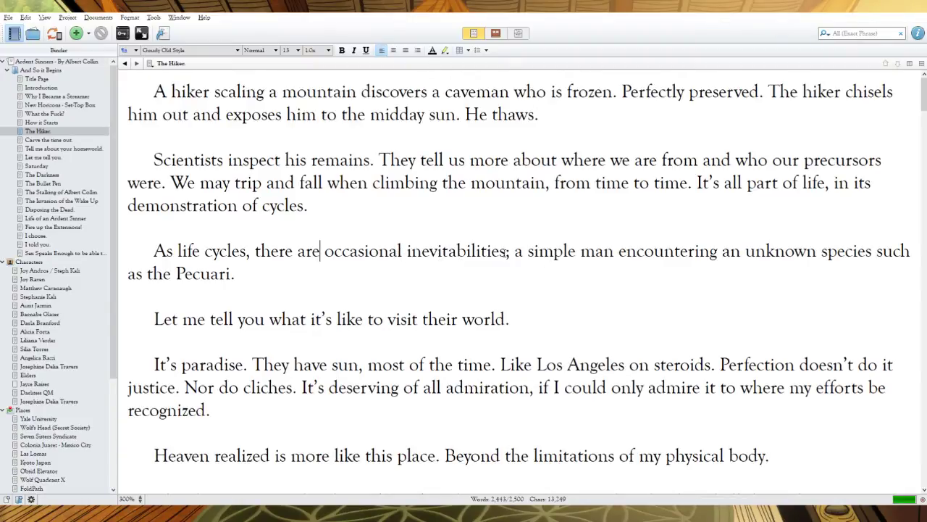
left_click_drag(403, 250, 325, 260)
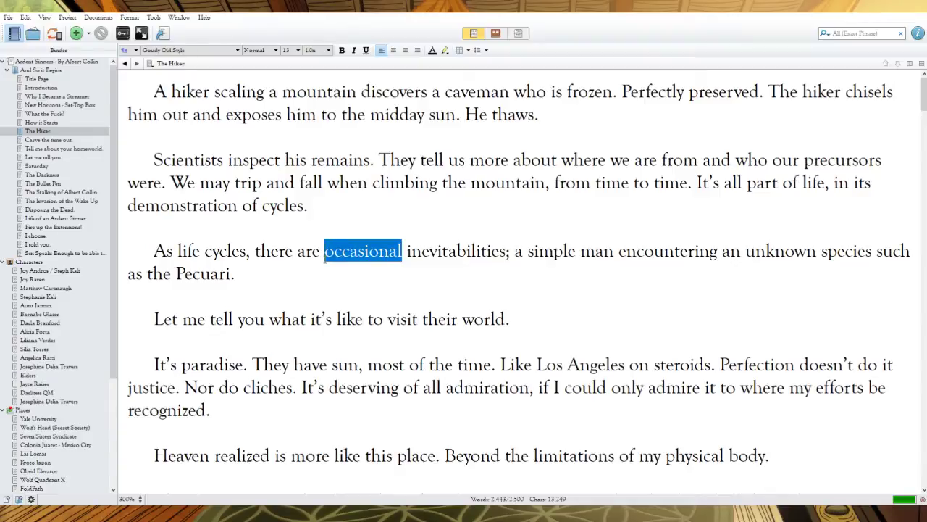
type("predictable")
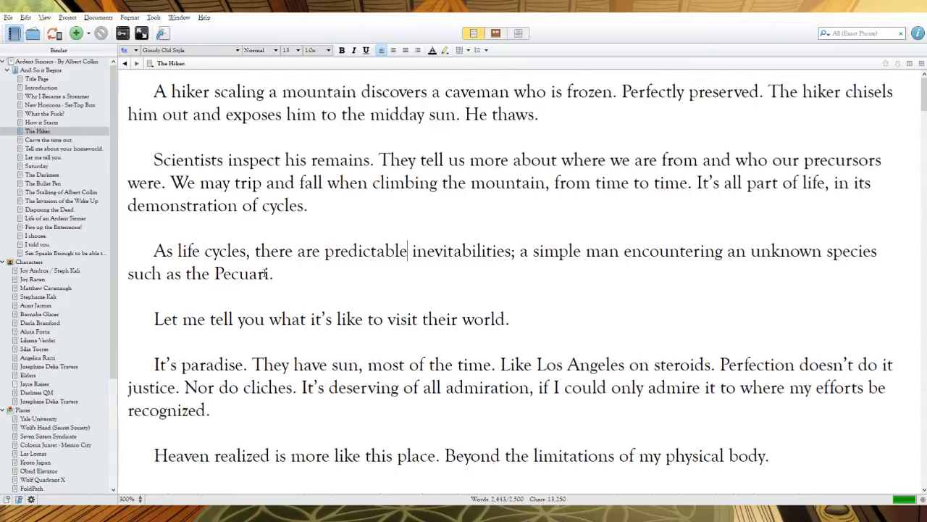
Step: Replace "such as the Pecuari" after "unknown species" with the new sentences "One that is more advanced than man. Like the Pecuari."
left_click_drag(270, 274, 875, 244)
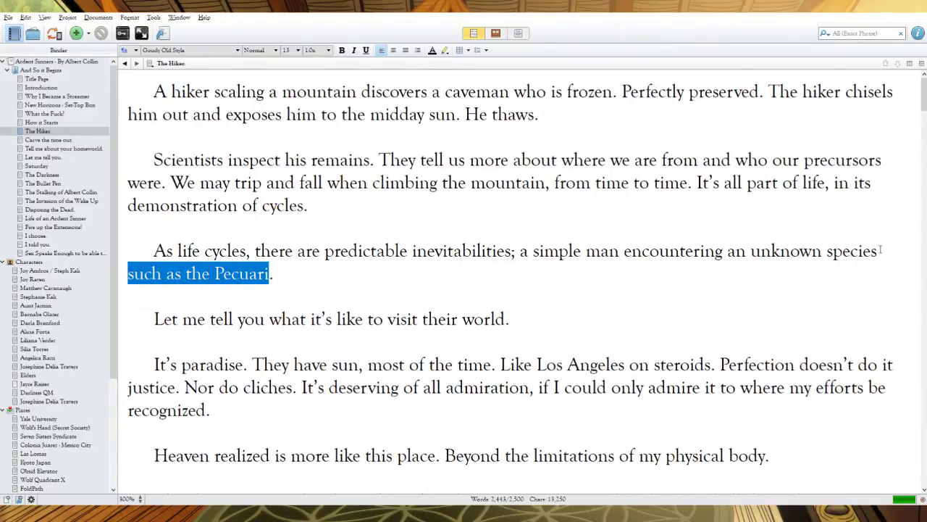
key("BackSpace")
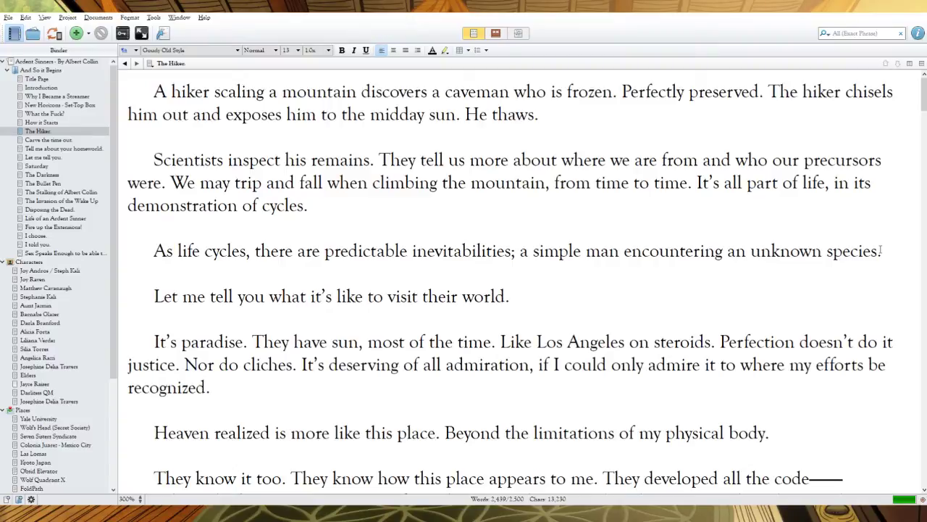
type("One that is ")
type("moer a")
key("BackSpace")
key("BackSpace")
key("BackSpace")
key("BackSpace")
type("re advanced than m")
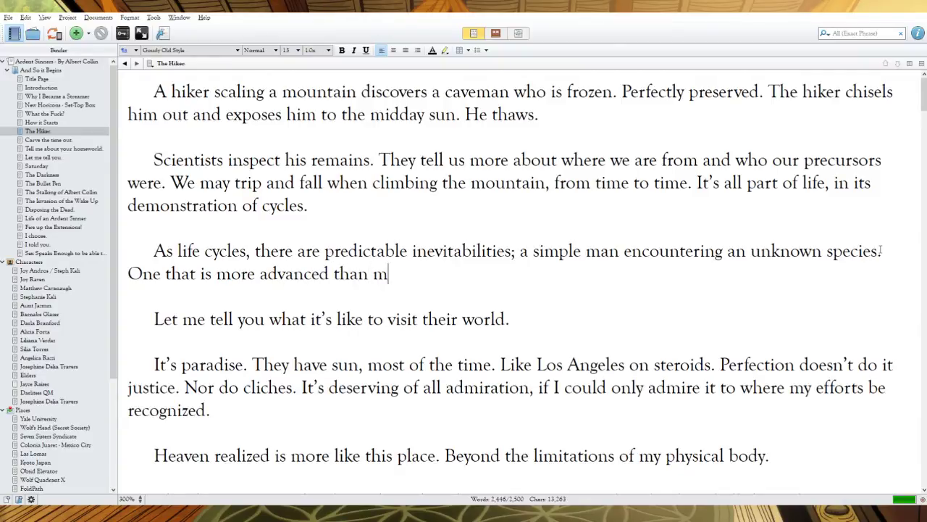
type("an. Like the Pecuari.")
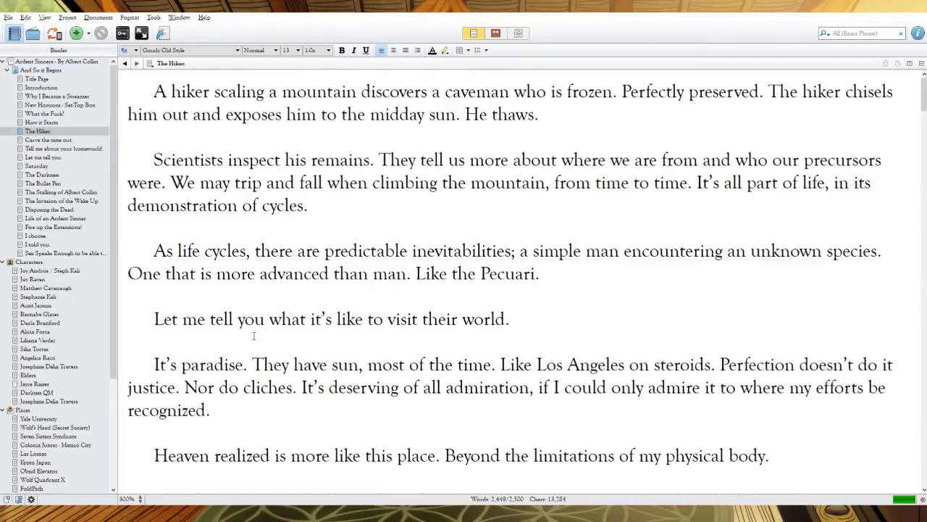
left_click(155, 318)
key("BackSpace")
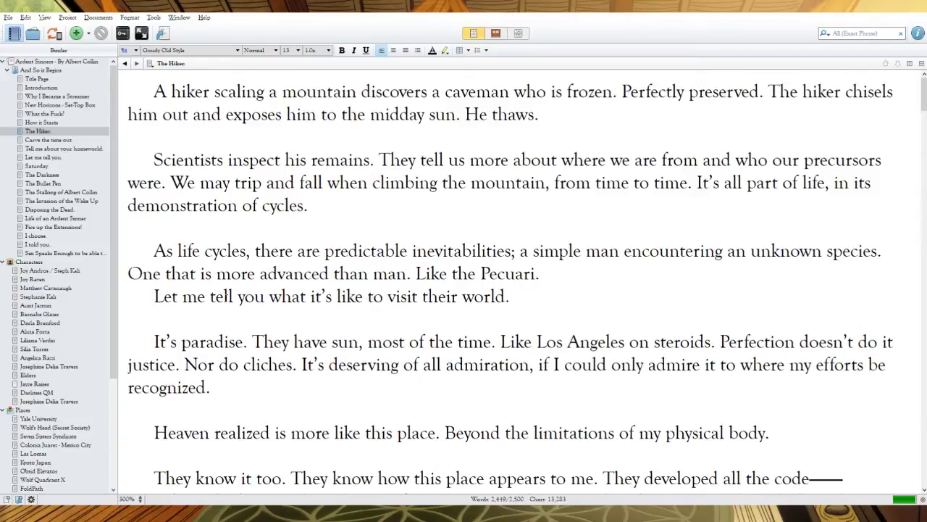
key("BackSpace")
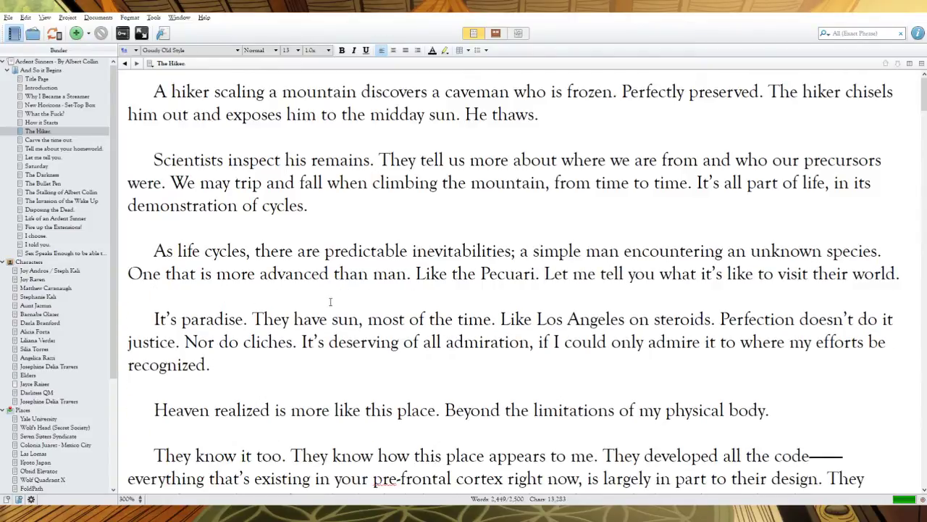
key("Return")
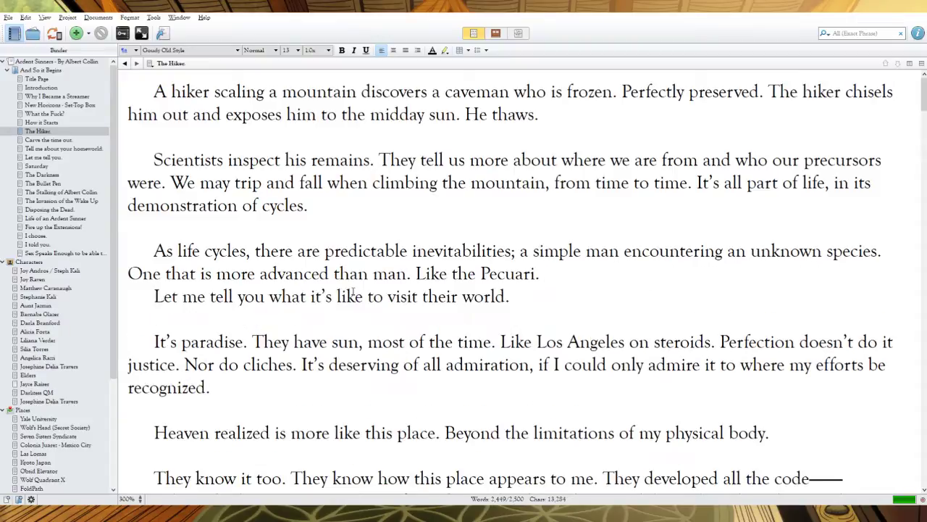
key("Return")
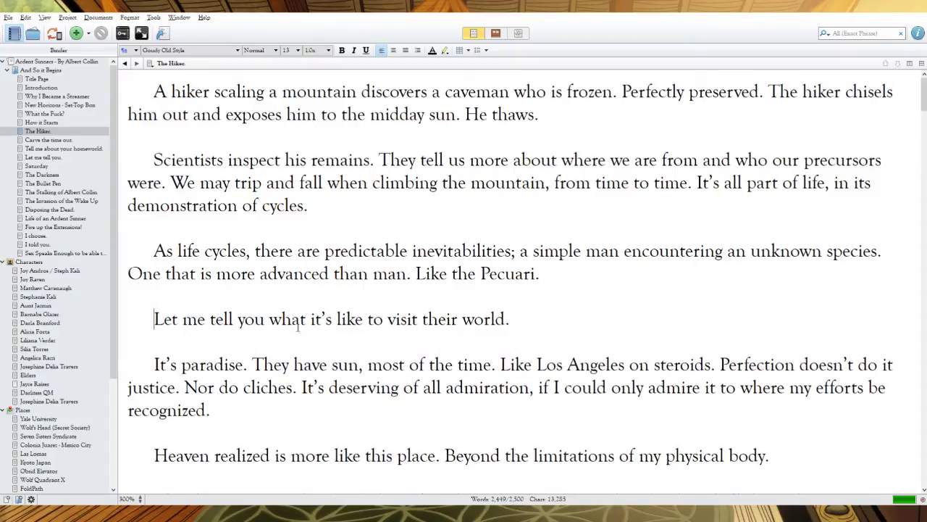
Step: Change "It's paradise." to "It is paradise.", join it to the "Let me tell you" paragraph, and start a new paragraph at "They have sun"
left_click_drag(181, 364, 153, 364)
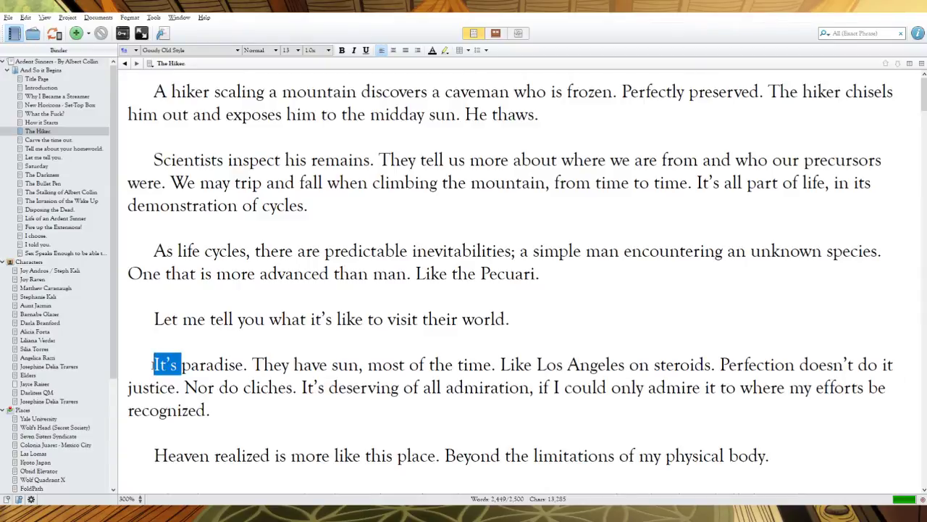
type("It is")
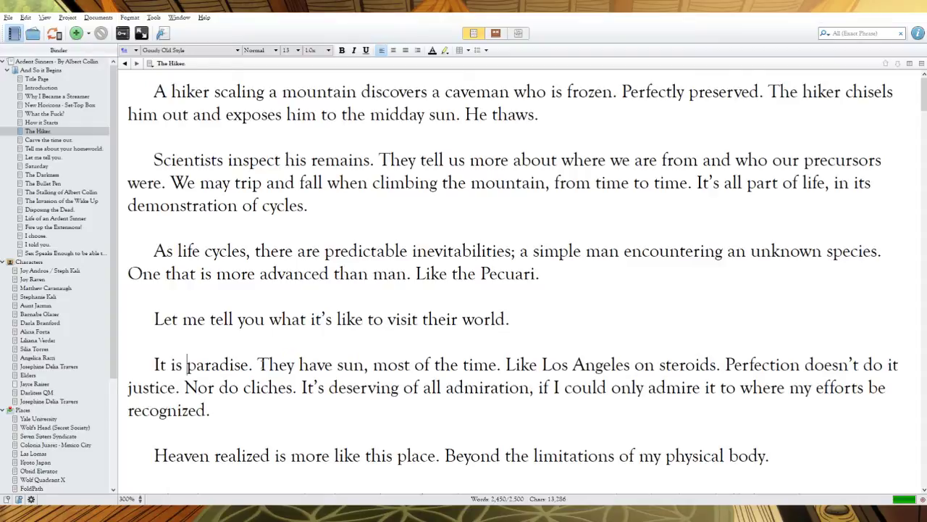
left_click(152, 364)
key("BackSpace")
key("BackSpace")
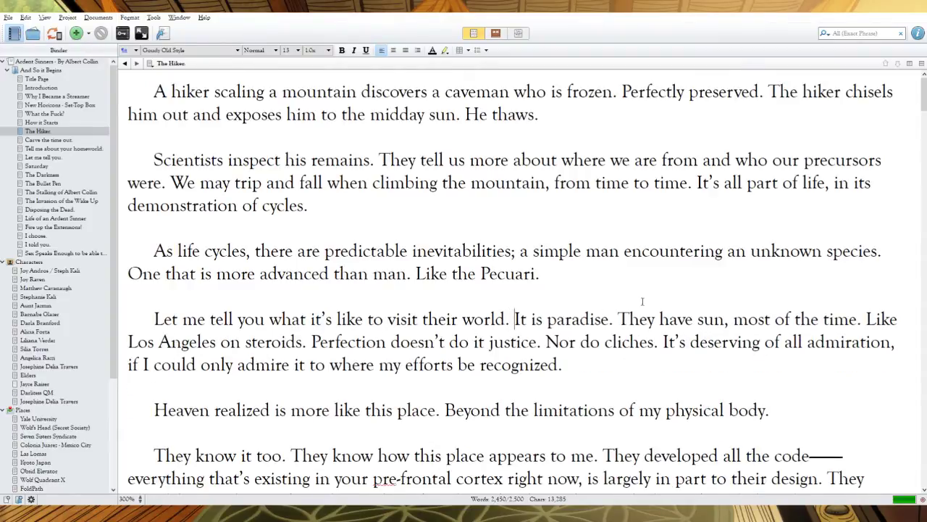
left_click(625, 311)
key("Return")
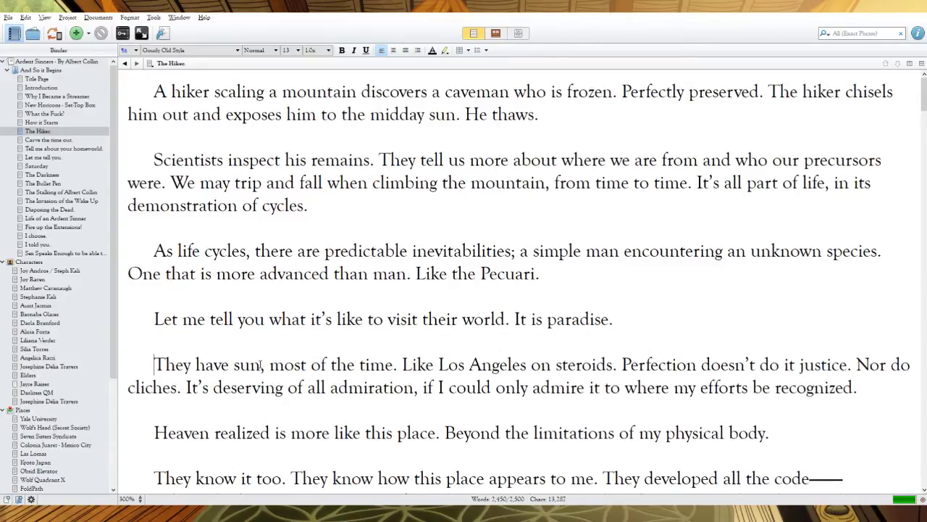
Step: Reword the sentence "They have sun, most of the time." as "The sun blazes most of the day."
left_click_drag(261, 364, 181, 364)
type("suyb=")
key("BackSpace")
key("BackSpace")
key("BackSpace")
type("n blazes")
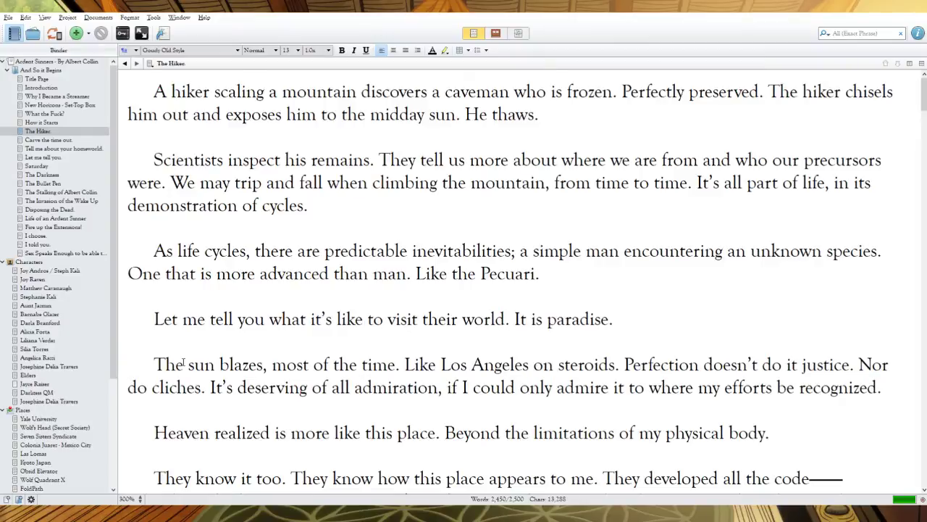
left_click(274, 364)
key("BackSpace")
key("BackSpace")
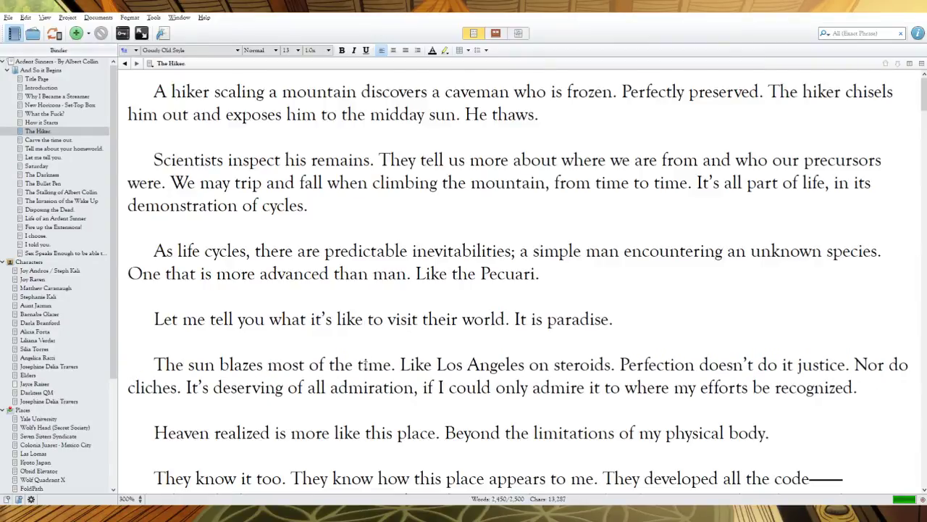
double_click(366, 364)
type("day. ")
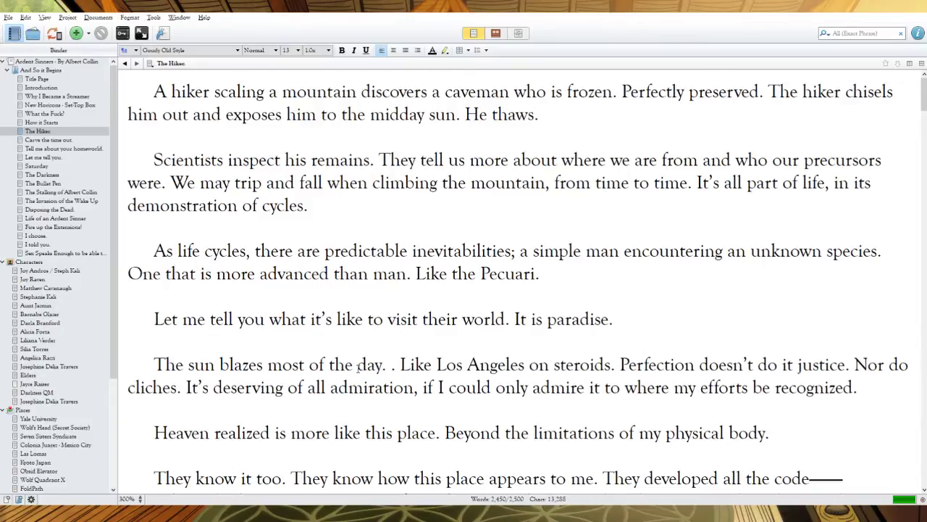
Step: Add the sentence "Rarely encountering overcast." before "Like Los Angeles" and insert a comma after "Los Angeles"
type("Rarelyy wi")
key("BackSpace")
key("BackSpace")
key("BackSpace")
key("BackSpace")
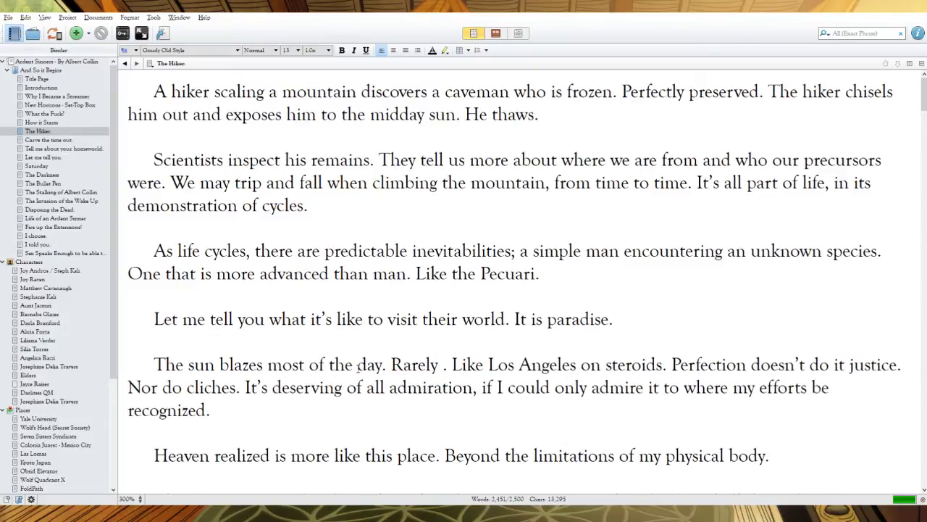
type("encountering overcast")
left_click(741, 366)
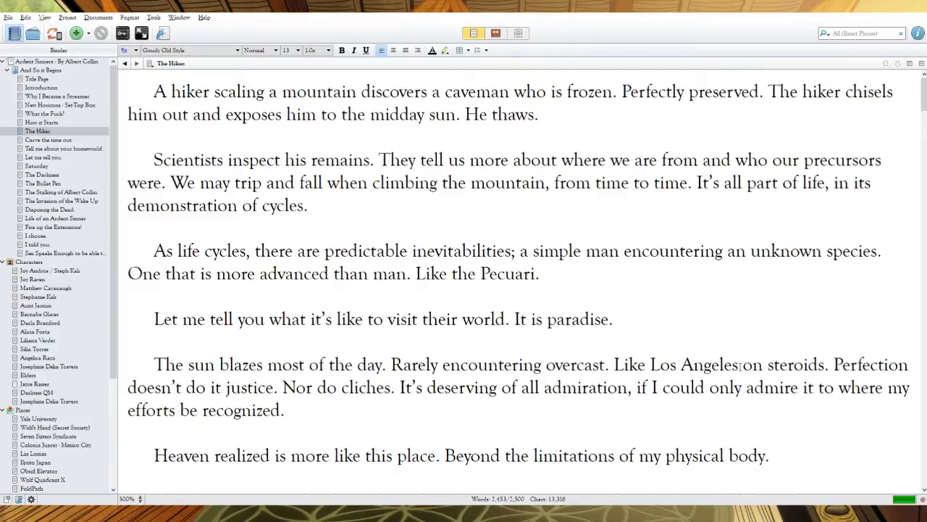
type(";")
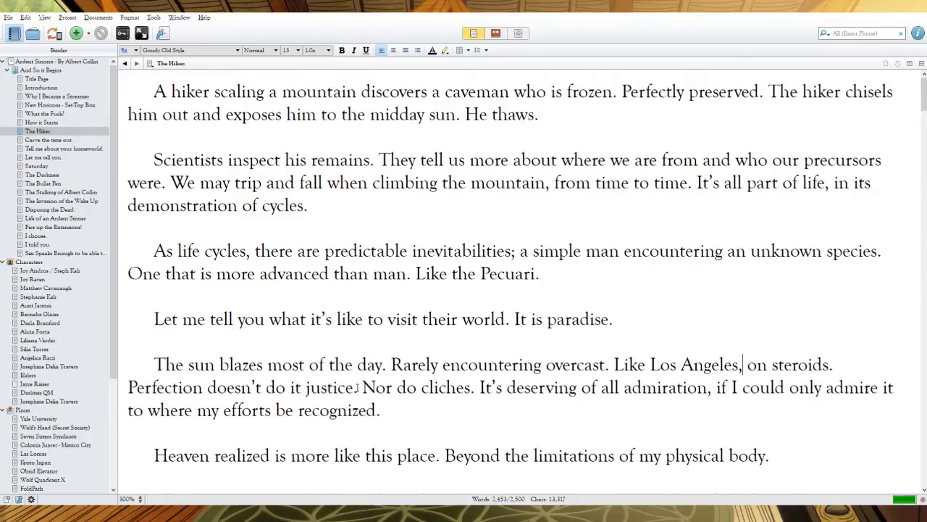
Step: Reword the sentence "Perfection doesn't do it justice." as "Perfection is the way the warmth feels."
left_click_drag(355, 388, 207, 388)
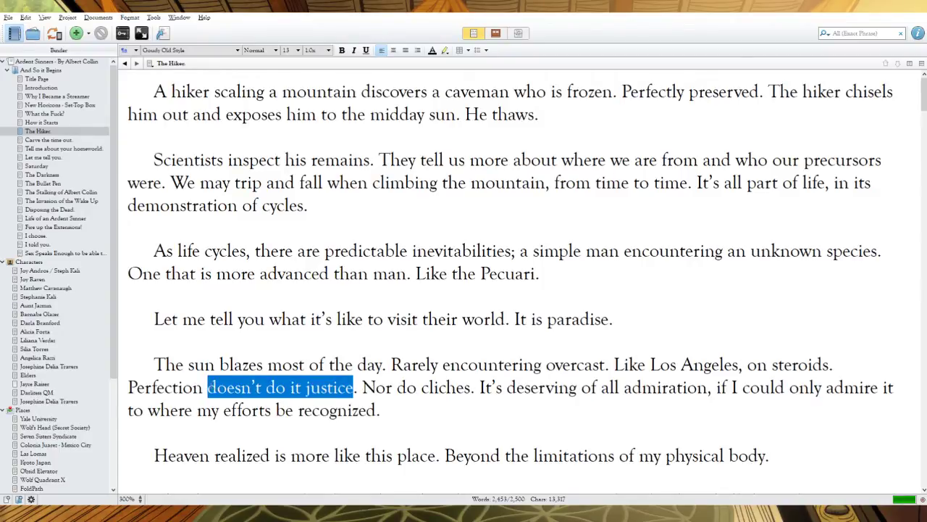
type("is the way th e war")
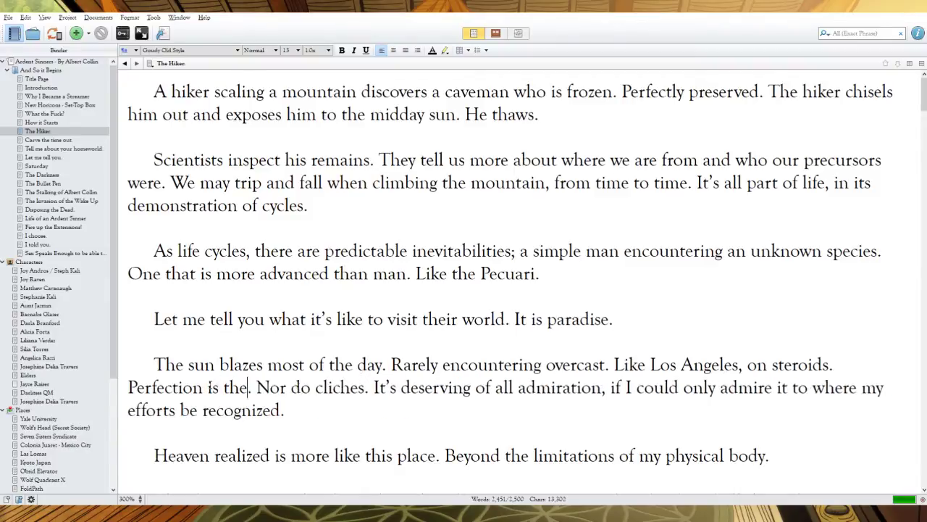
key("BackSpace")
key("BackSpace")
key("BackSpace")
key("BackSpace")
key("BackSpace")
key("BackSpace")
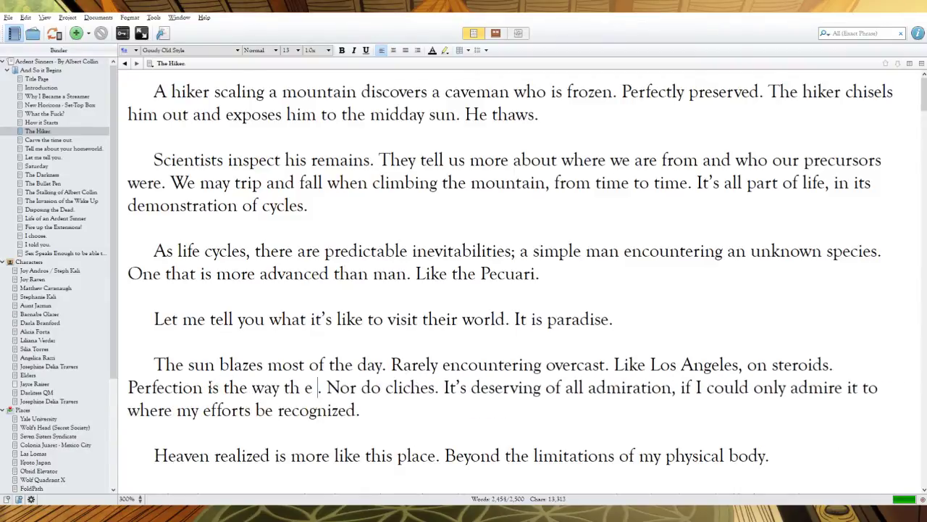
type("e warmth f")
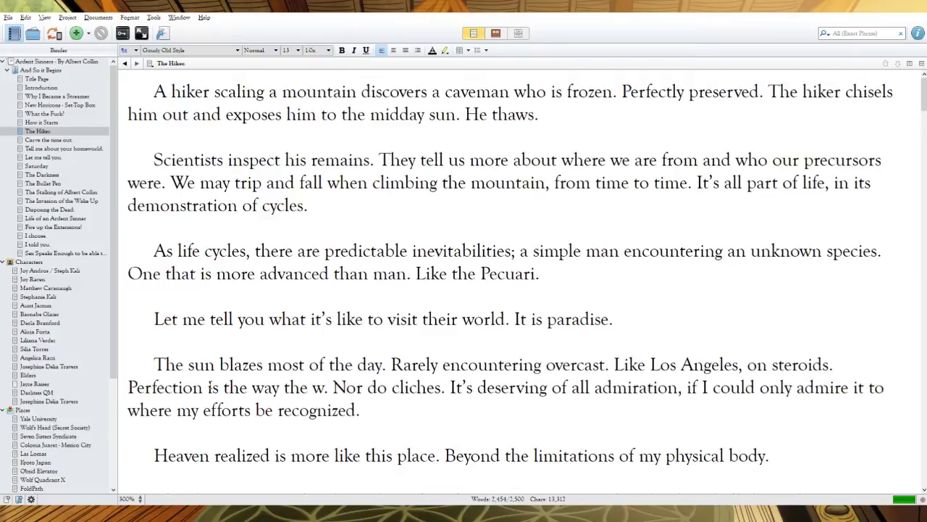
type("eels")
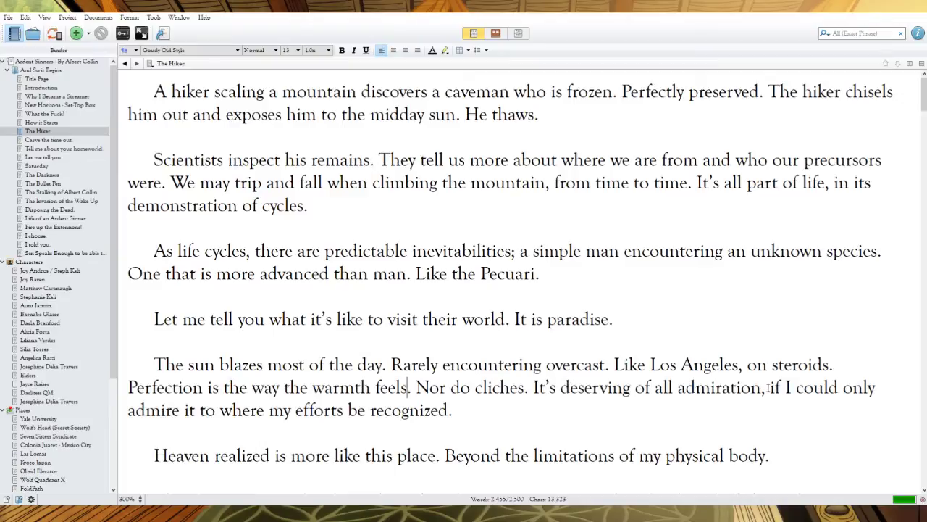
Step: Replace the text from "Nor do cliches." to the paragraph's end with "It opens up your eyes. All three of them."
left_click_drag(452, 410, 417, 389)
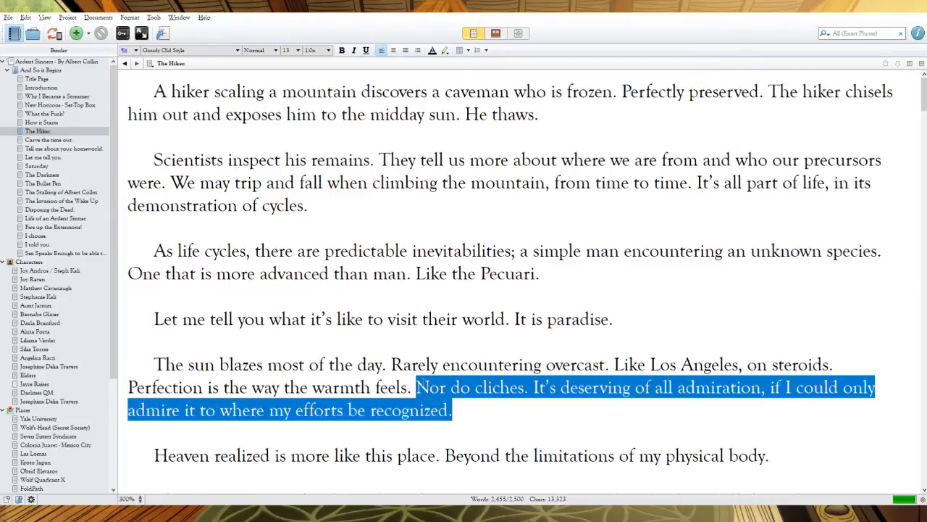
key("BackSpace")
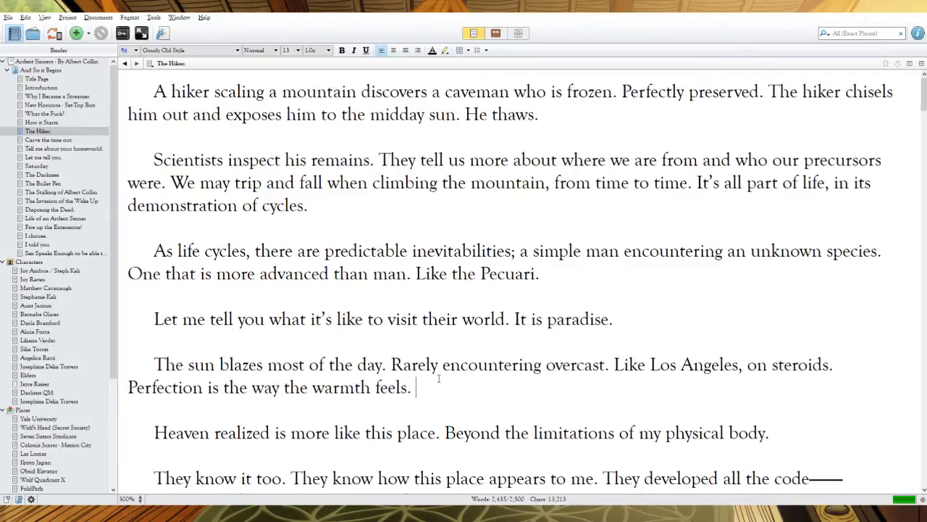
type("It opens up y")
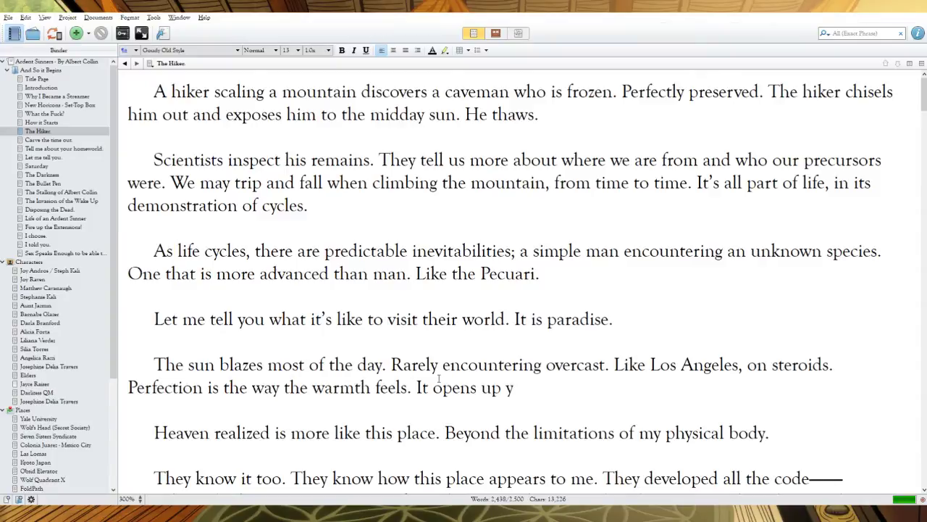
type("our eyes. A")
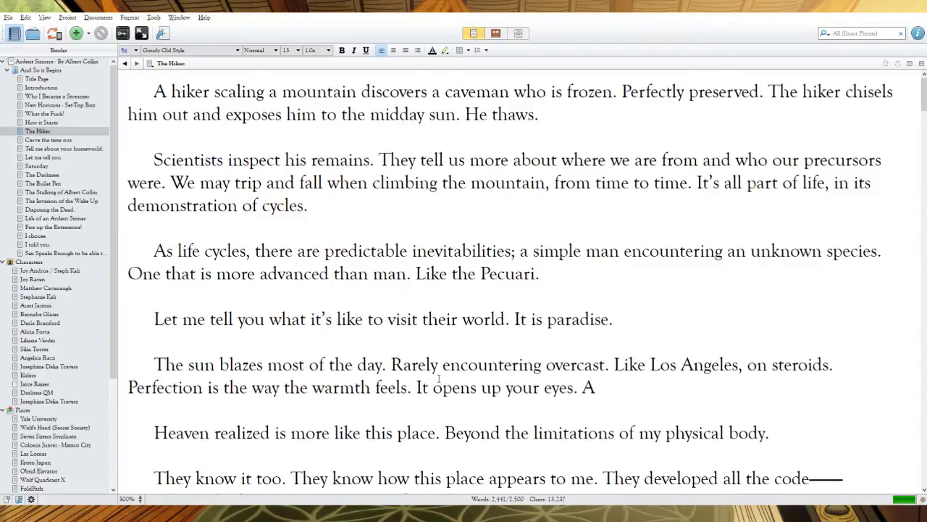
type("ll three of them.")
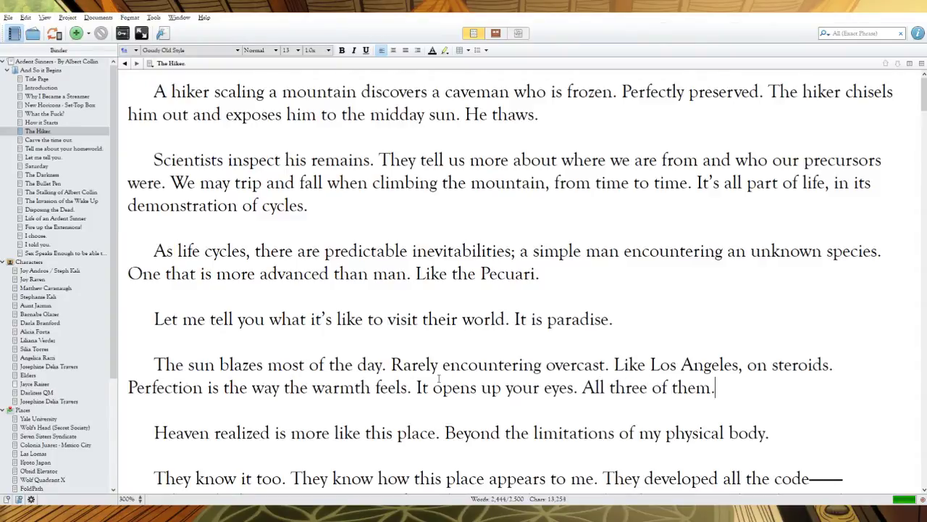
Step: Reword "It opens up your eyes." as "The rays open up your eyes." and delete "All three of them."
left_click_drag(478, 389, 416, 388)
type("The a")
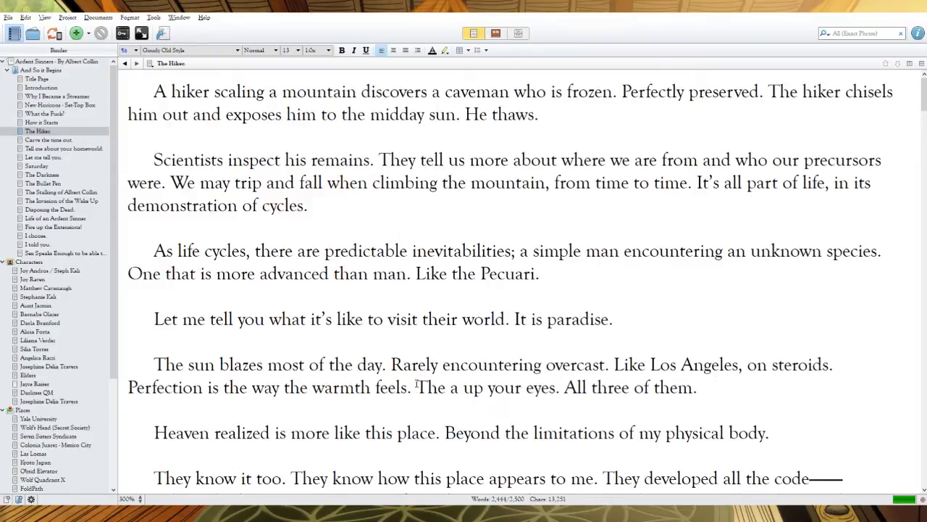
key("BackSpace")
type("rays open")
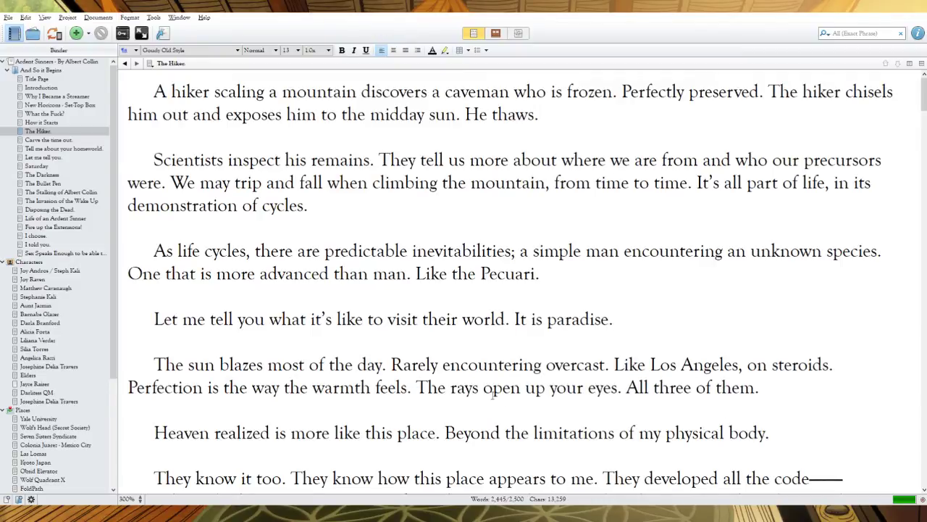
left_click_drag(761, 389, 627, 389)
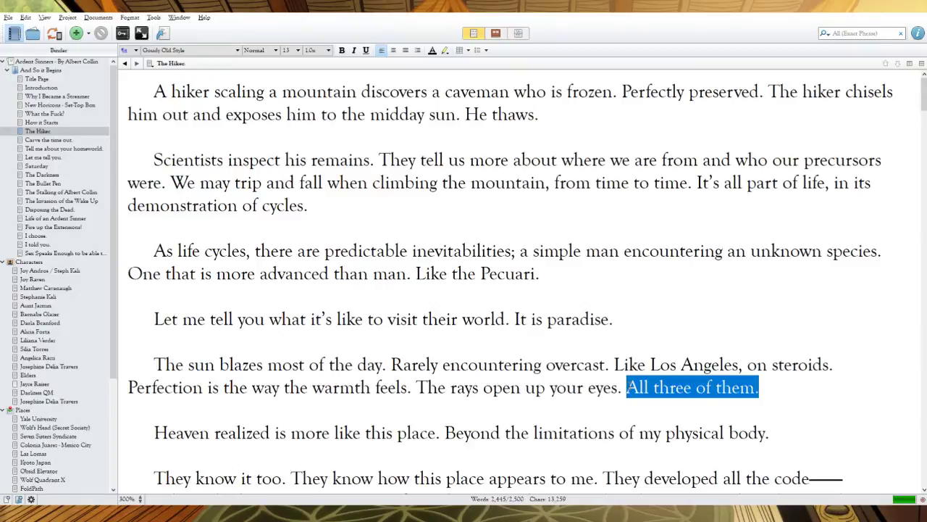
key("BackSpace")
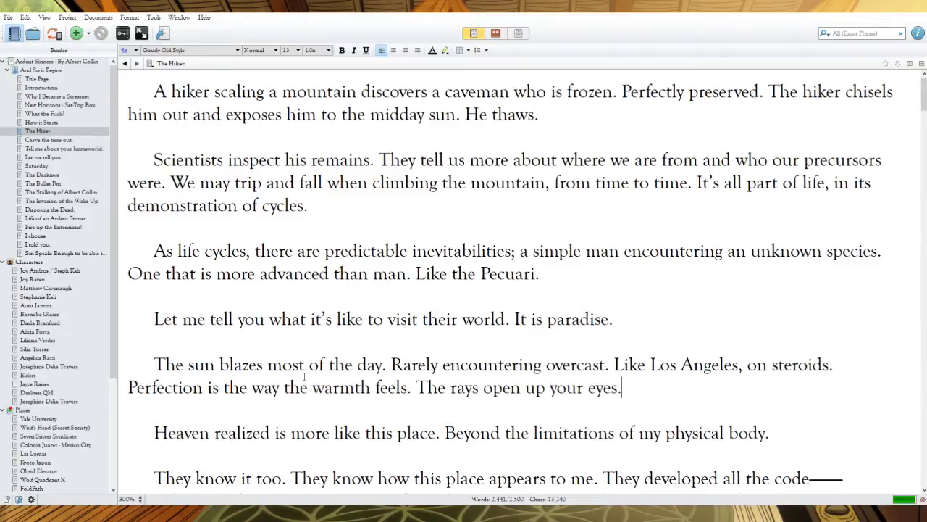
Step: Reword the "Heaven realized" paragraph as "Heaven realized is this place. Experience extending beyond the limitations of the physical body."
scroll(304, 377, "down", 3)
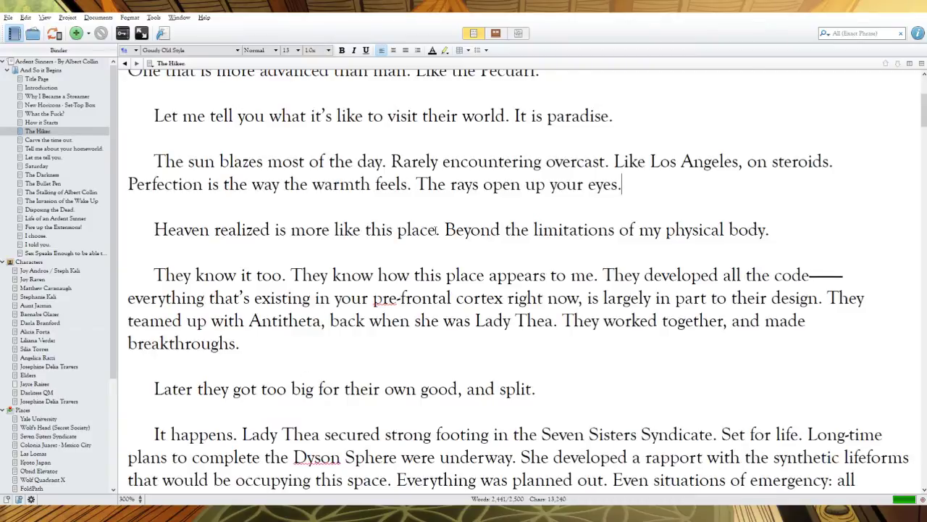
left_click_drag(366, 230, 291, 230)
key("BackSpace")
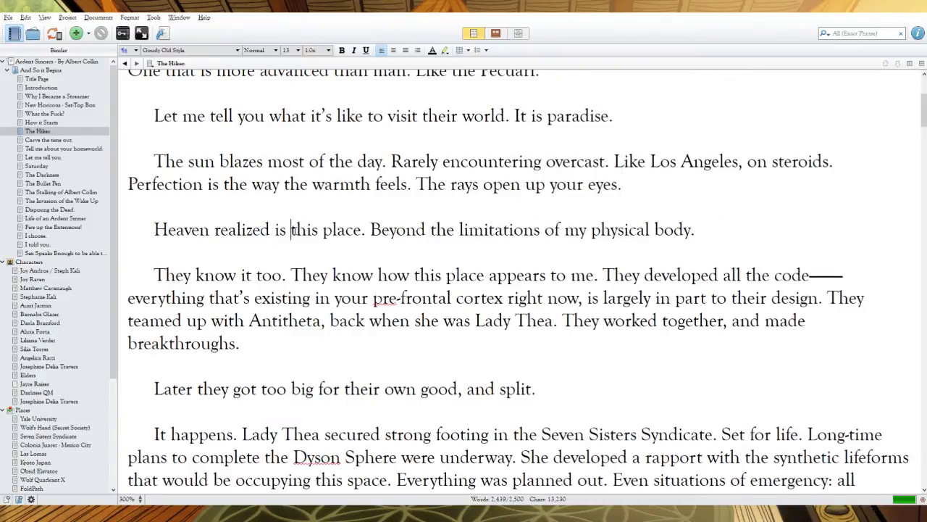
left_click(384, 230)
key("BackSpace")
type("Experience extending b")
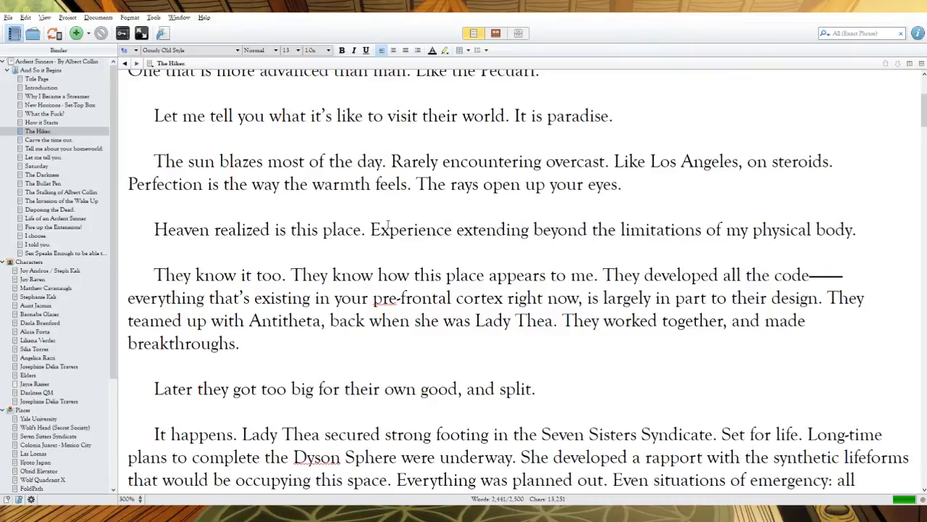
left_click_drag(753, 230, 726, 230)
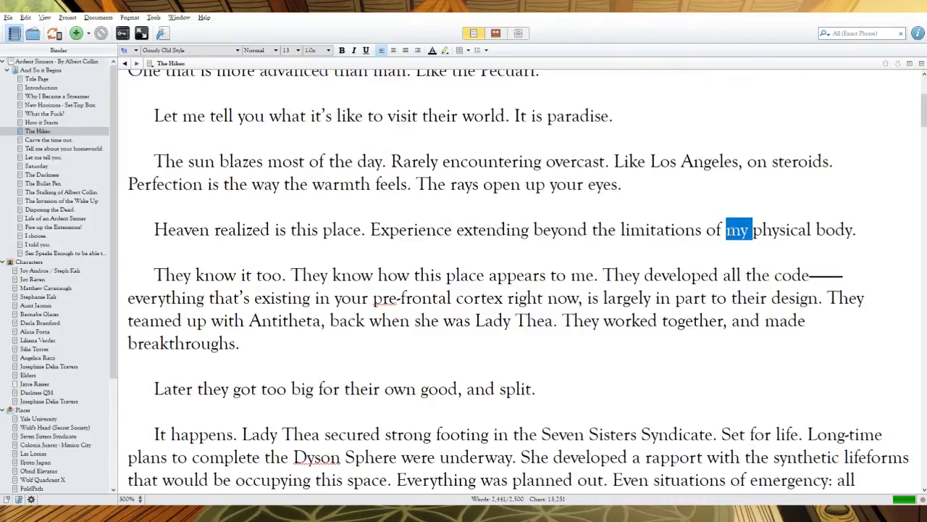
type("the")
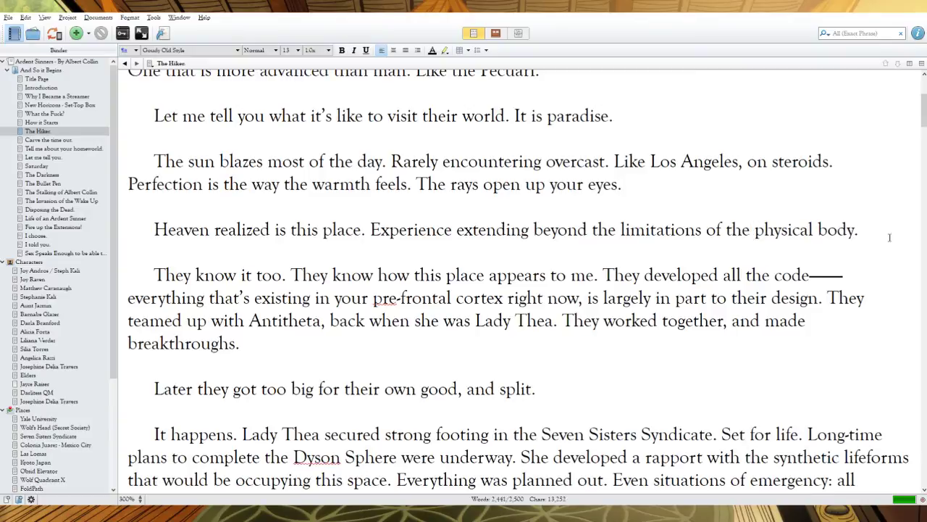
Step: Add the sentence "It's a crude filter." at the end of the "Heaven realized" paragraph
key("End")
type("It's ")
type("a ru")
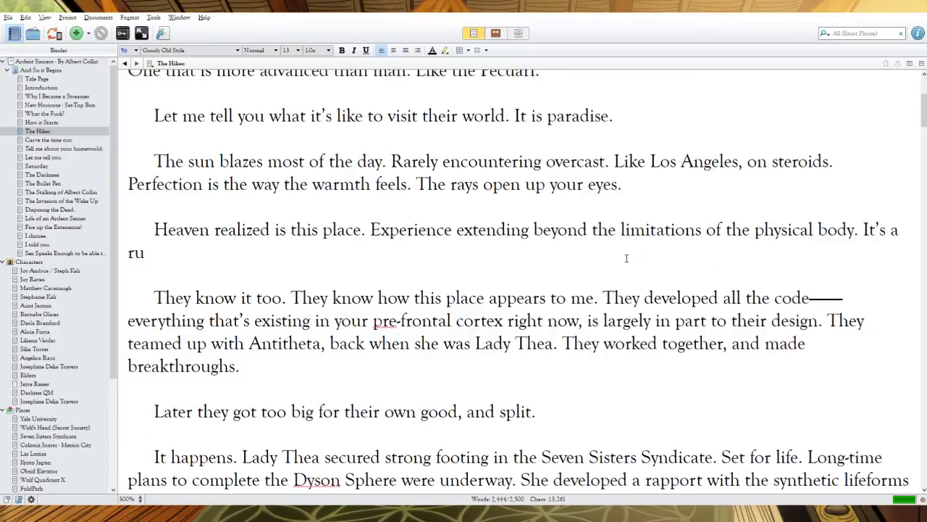
key("BackSpace")
key("BackSpace")
type("crude filter.")
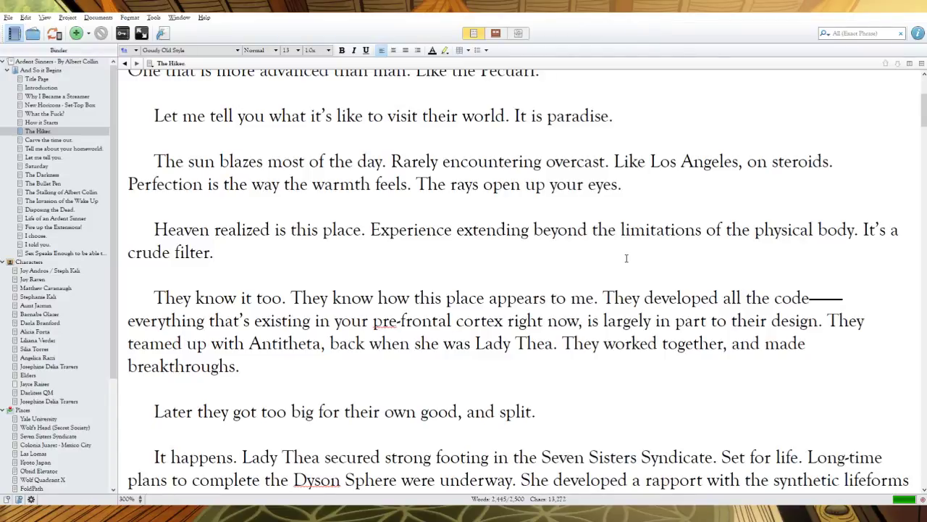
Step: Join the "They know it too" paragraph to the previous one and reword its second sentence as "The Pecuari know how this place appears to man."
left_click(146, 292)
key("BackSpace")
key("BackSpace")
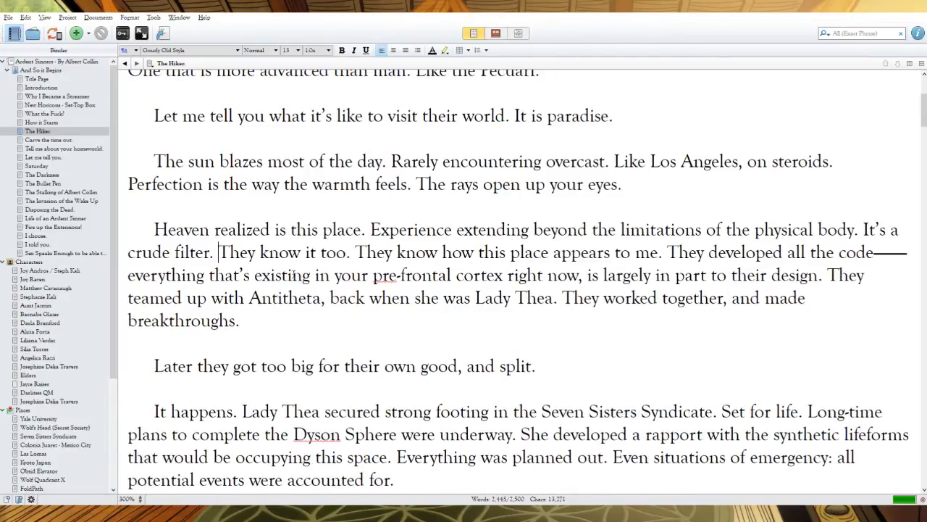
left_click_drag(397, 254, 355, 254)
type("The Pecuari")
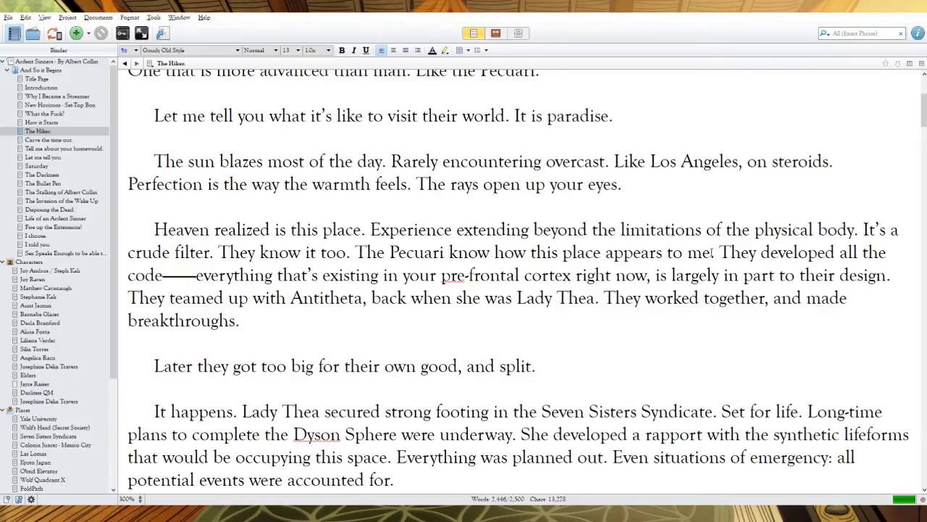
left_click_drag(711, 252, 688, 252)
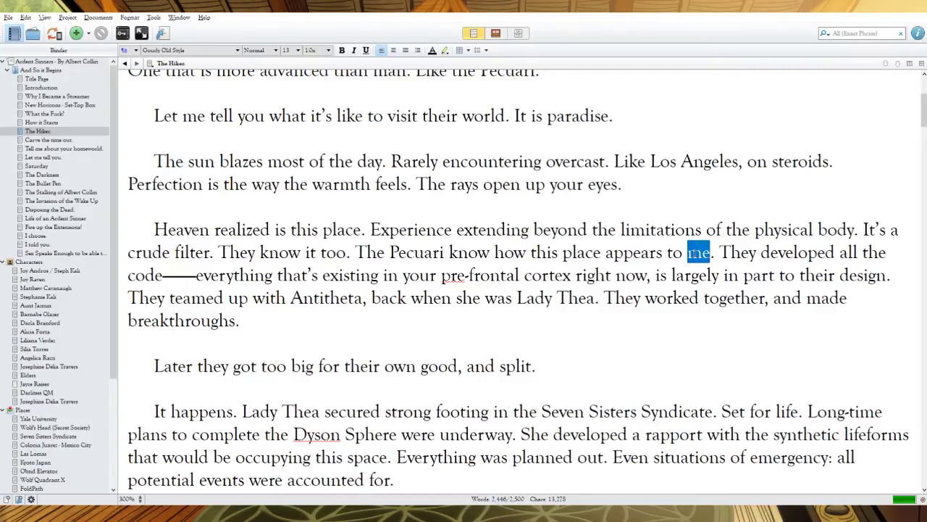
type("man")
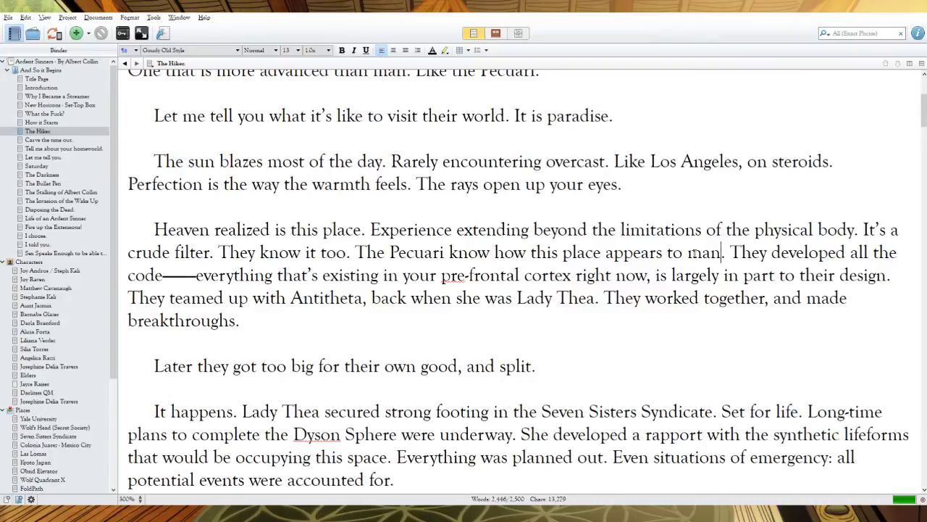
Step: Reword the code sentence as "They developed the code——everything that's presented to the pre-frontal cortex is largely in part to their design."
left_click(874, 252)
key("BackSpace")
key("BackSpace")
key("BackSpace")
key("BackSpace")
left_click_drag(442, 275, 277, 276)
type("that's presented")
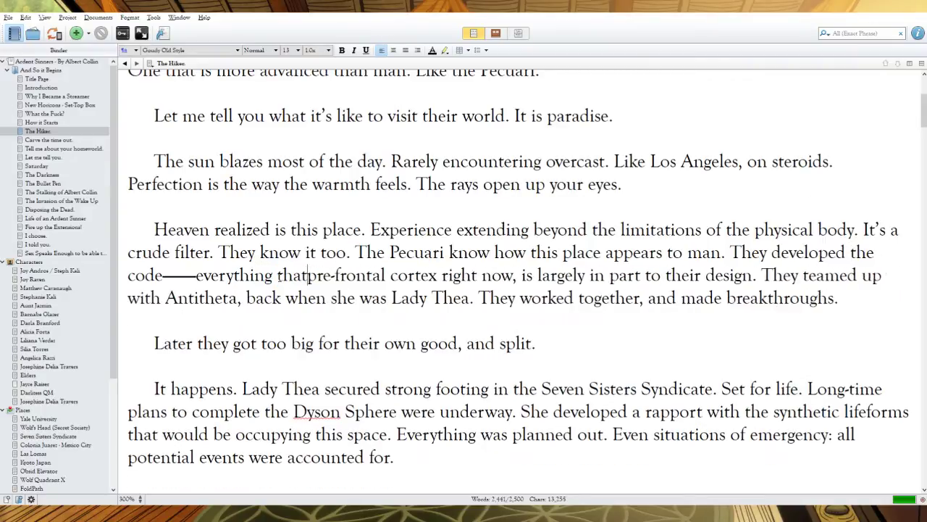
type(" to the")
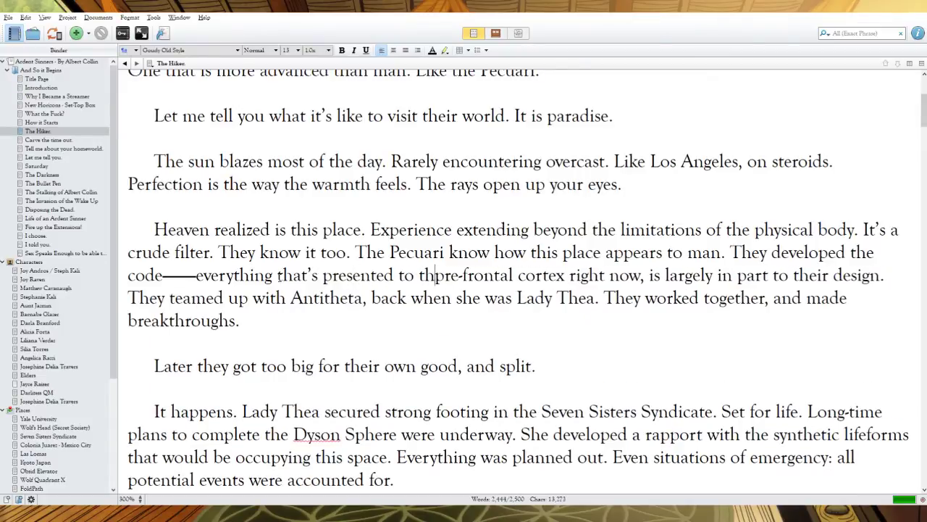
left_click_drag(661, 276, 582, 275)
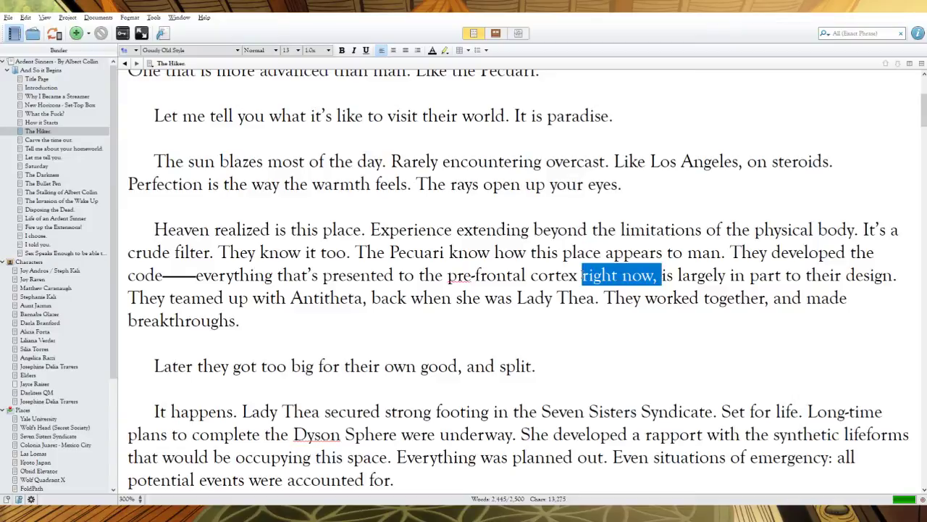
key("BackSpace")
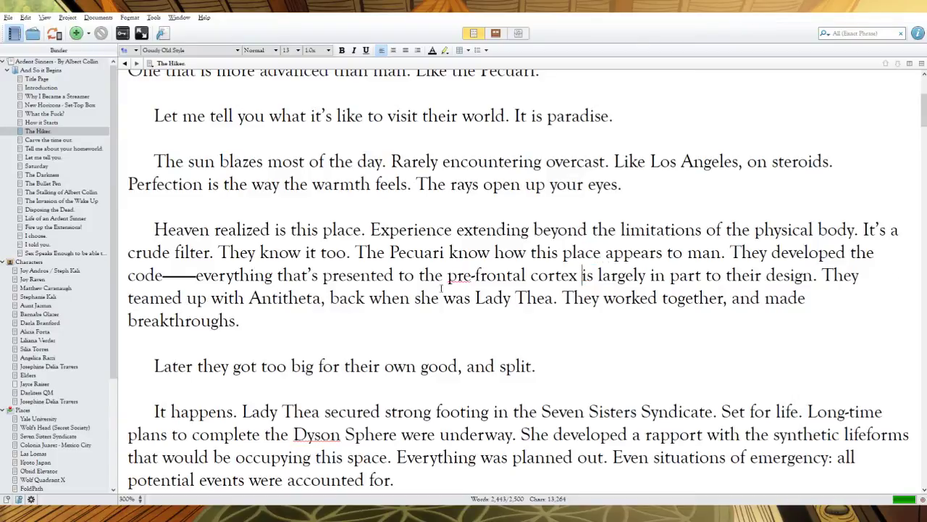
Step: Try spelling "pre-frontal" without its hyphen, and put the hyphen back
left_click(484, 273)
key("BackSpace")
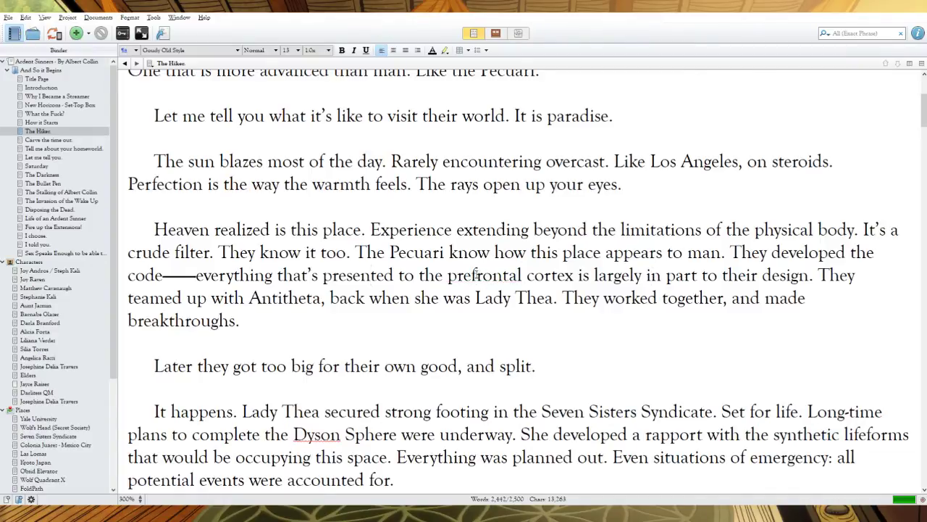
type("-")
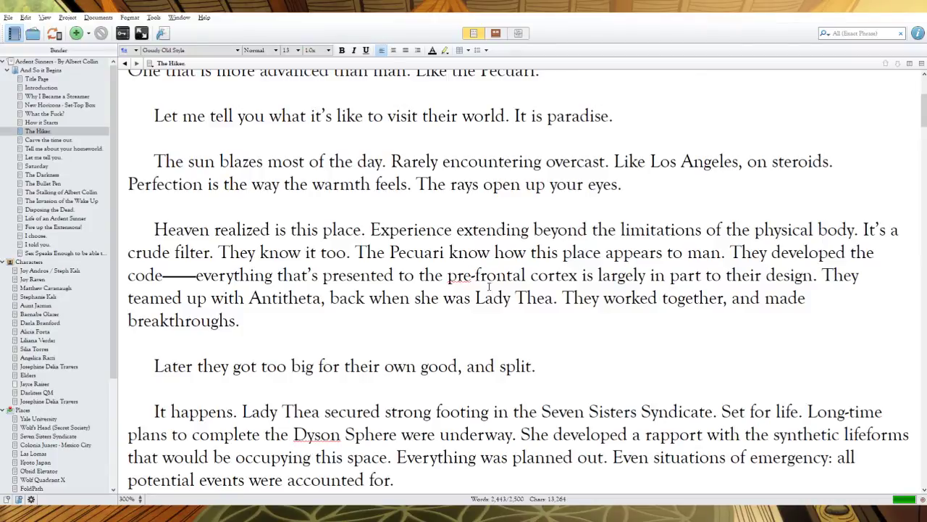
key("alt+Tab")
key("alt+Tab")
key("alt+Tab")
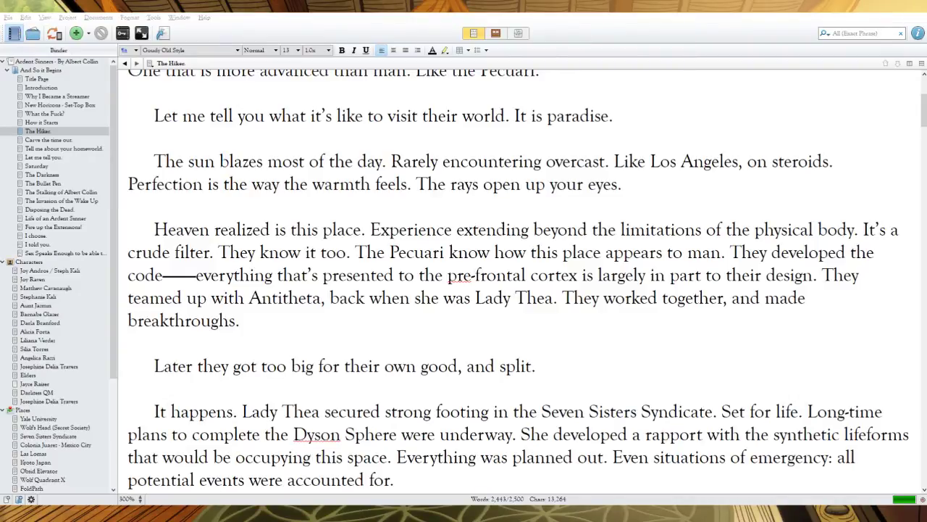
key("alt+Tab")
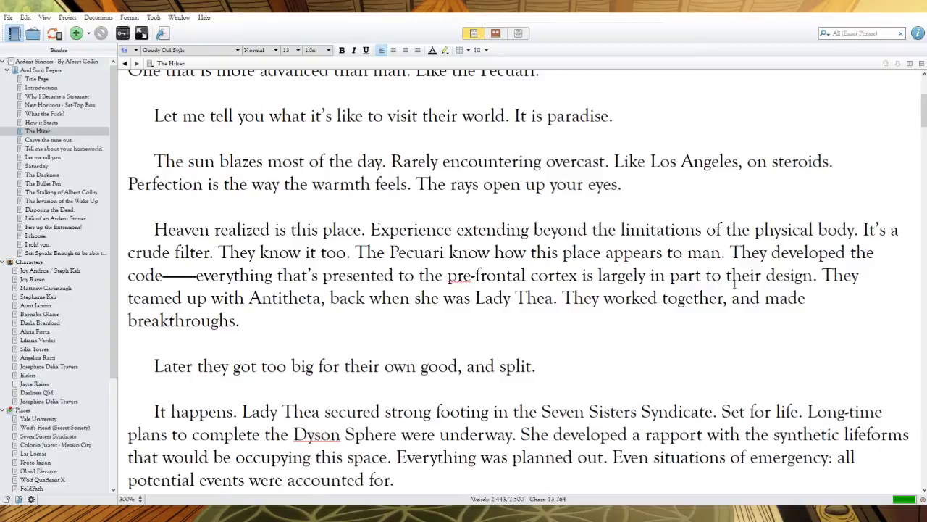
Step: Cut "largely in part to" before "their design" and reword "It's a crude filter." as "My body is a crude filter."
left_click_drag(727, 275, 599, 271)
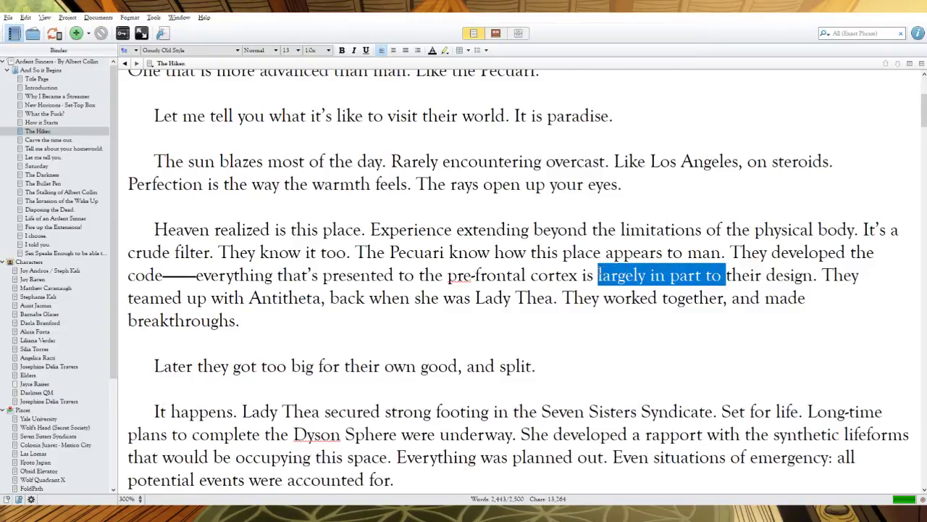
key("BackSpace")
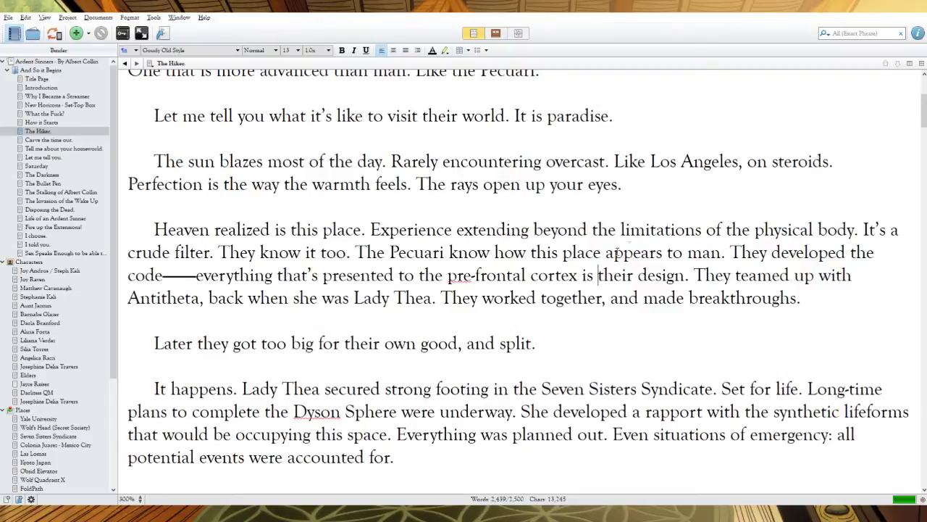
left_click_drag(890, 231, 863, 230)
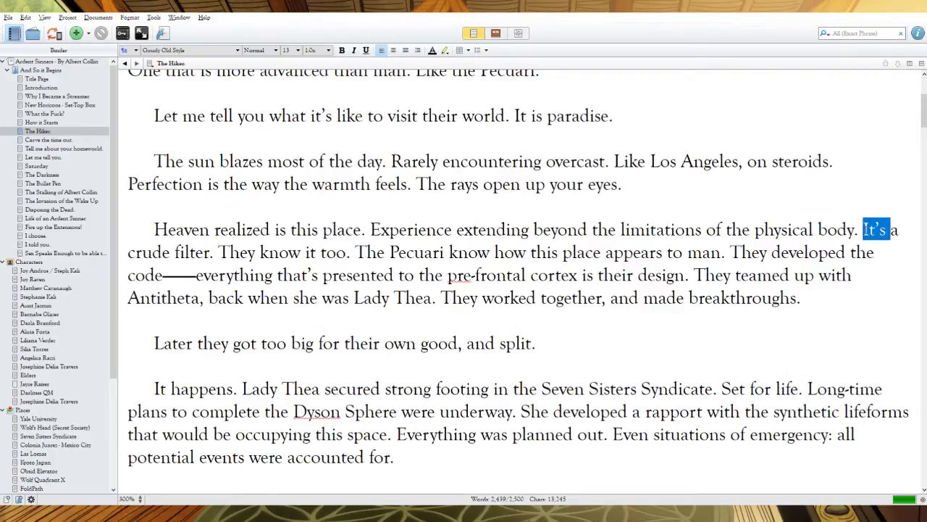
left_click(863, 229)
type("My body")
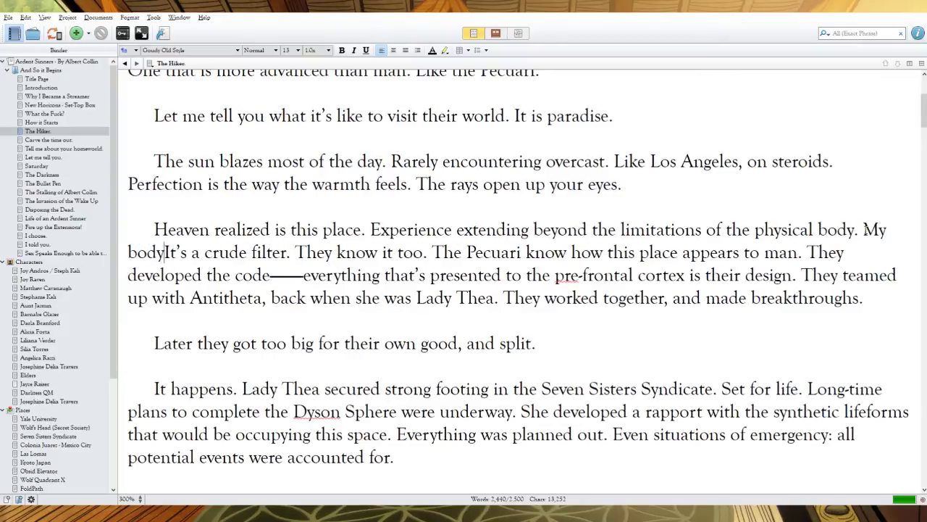
key("Right")
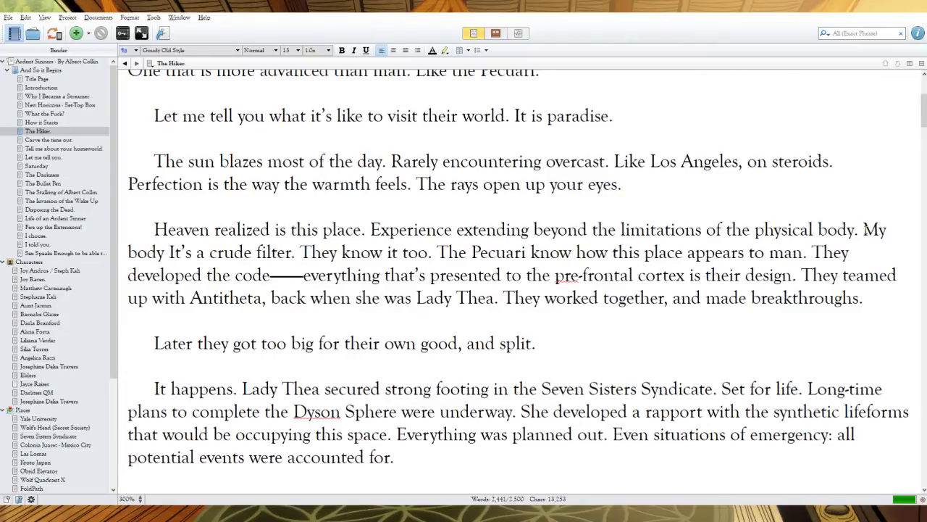
key("BackSpace")
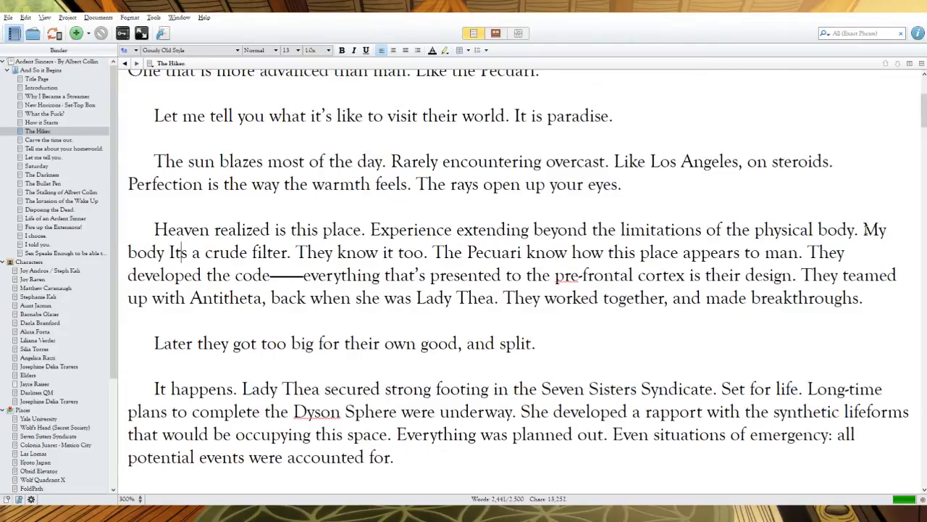
key("BackSpace")
key("BackSpace")
type("i")
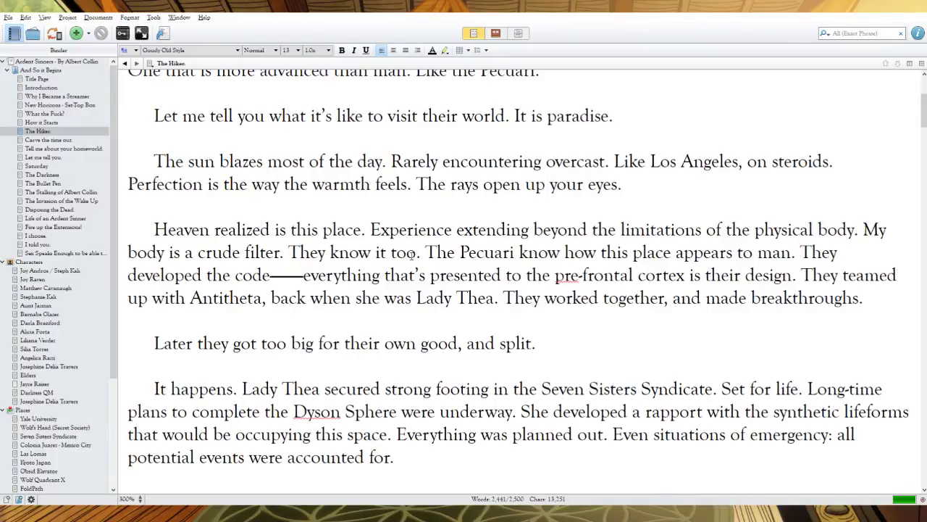
Step: Start a new paragraph at "The Pecuari know how this place appears to man." and reword "is their design" as "is of their design"
left_click(426, 252)
key("Return")
key("Return")
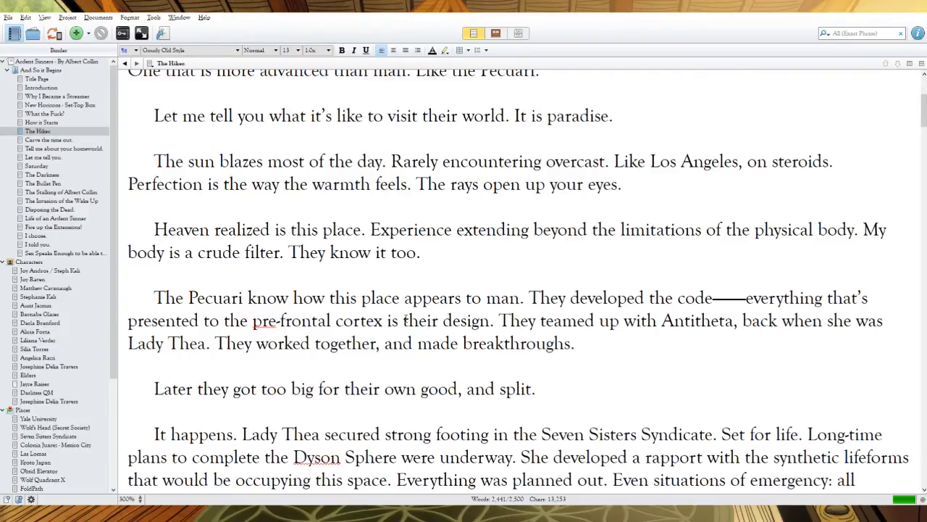
type("of")
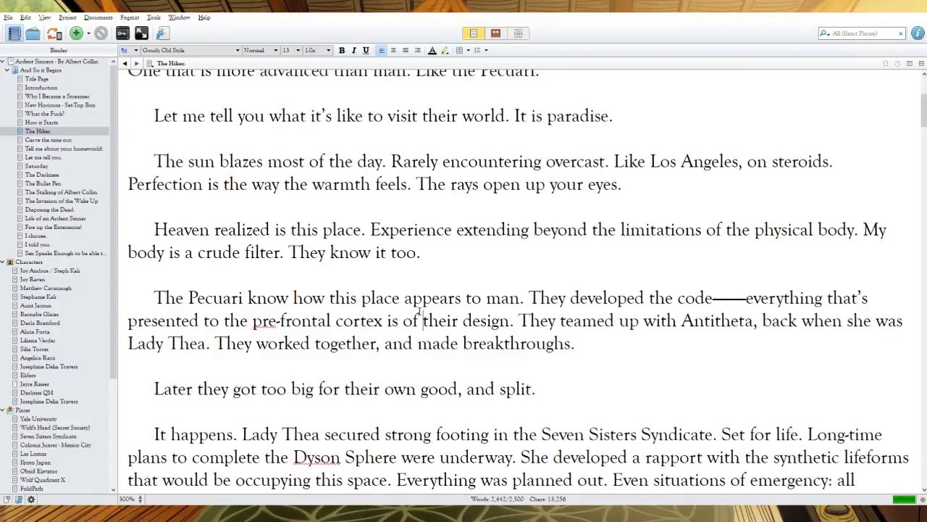
Step: Replace "They teamed up" before "with Antitheta" with "Collaborations for millenia"
left_click_drag(620, 321, 519, 321)
type("Collabi")
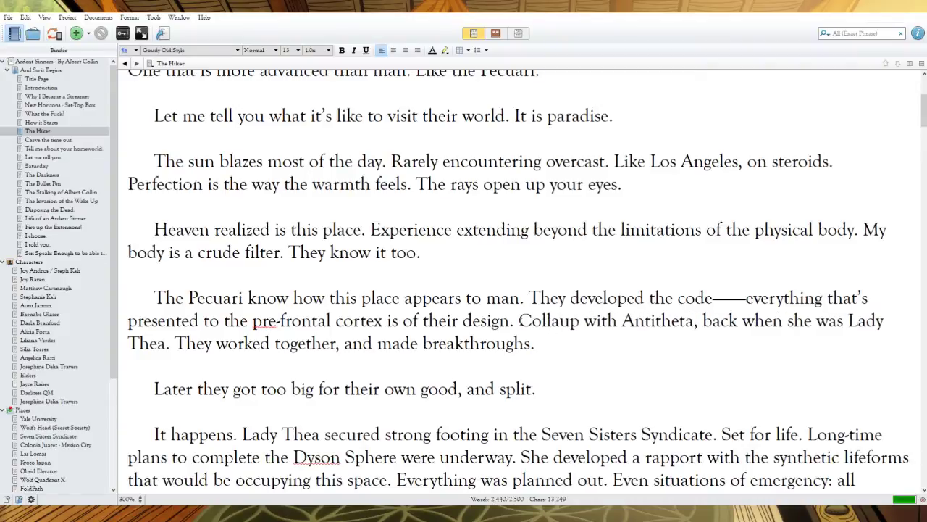
key("BackSpace")
type("orations f")
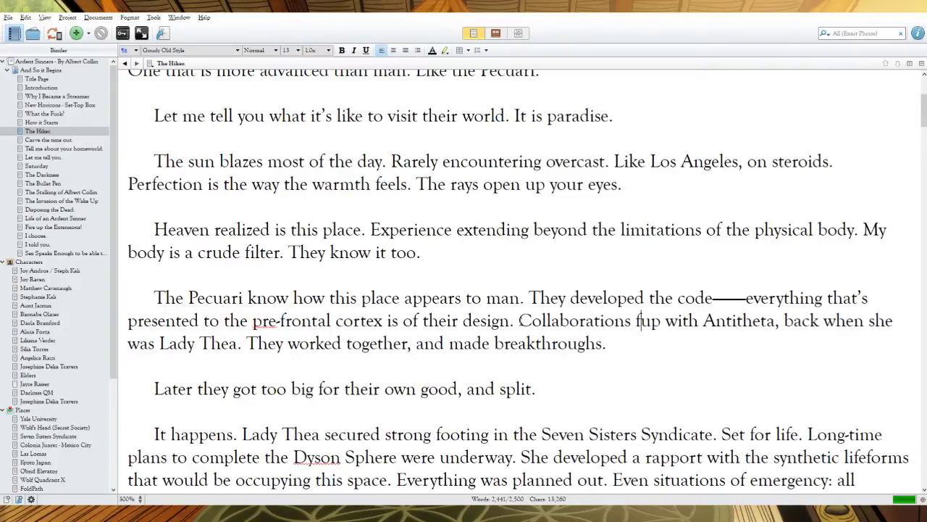
type("or mi")
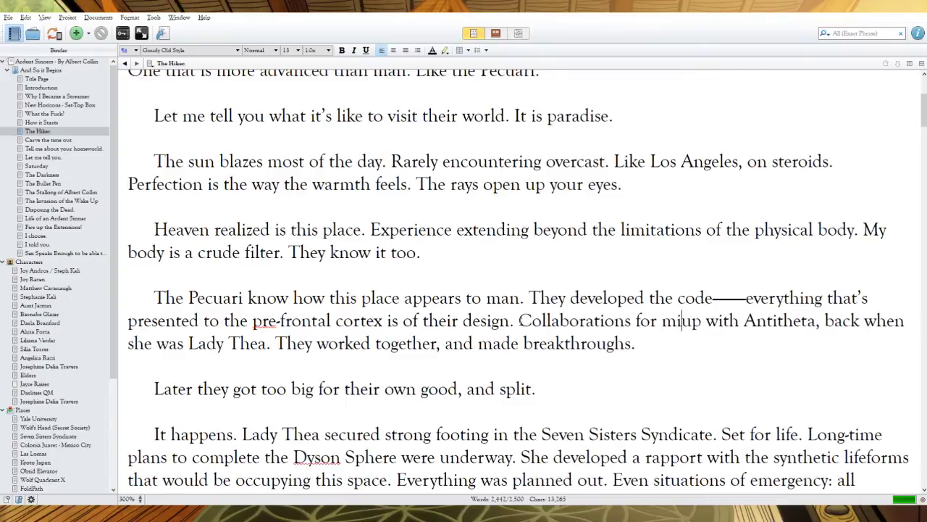
type("llenia")
key("Right")
key("Right")
key("Right")
key("Right")
key("Left")
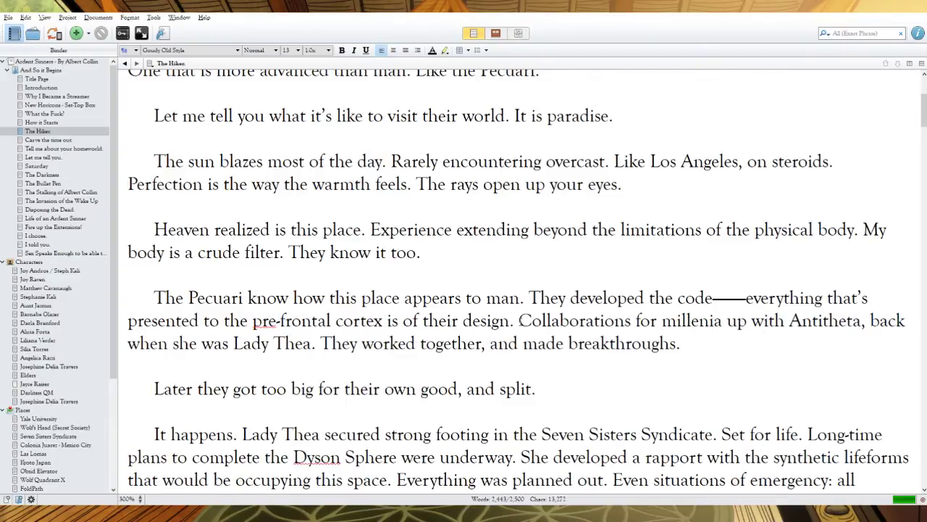
key("BackSpace")
key("BackSpace")
key("BackSpace")
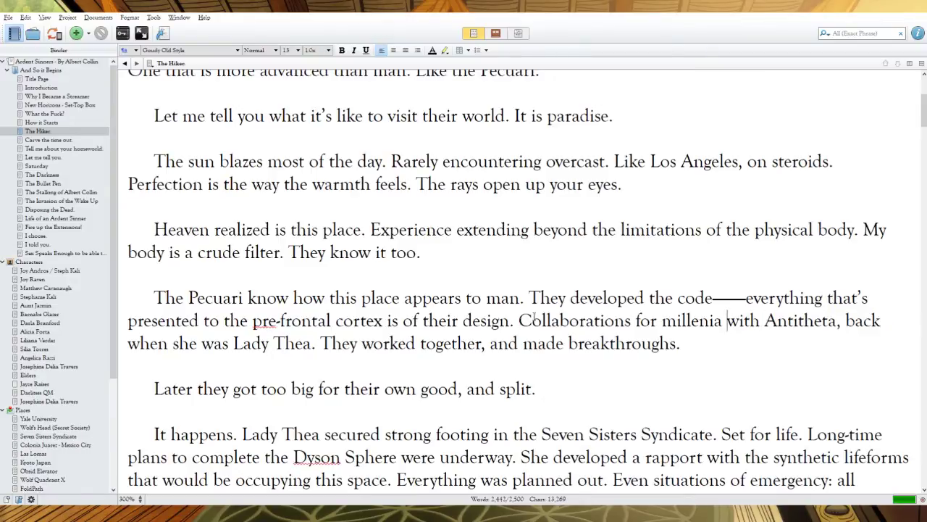
Step: Reword the text after "Antitheta," as "coding with her even back when she was referred to as Lady Thea. They made breakthroughs."
left_click(847, 321)
type("coding")
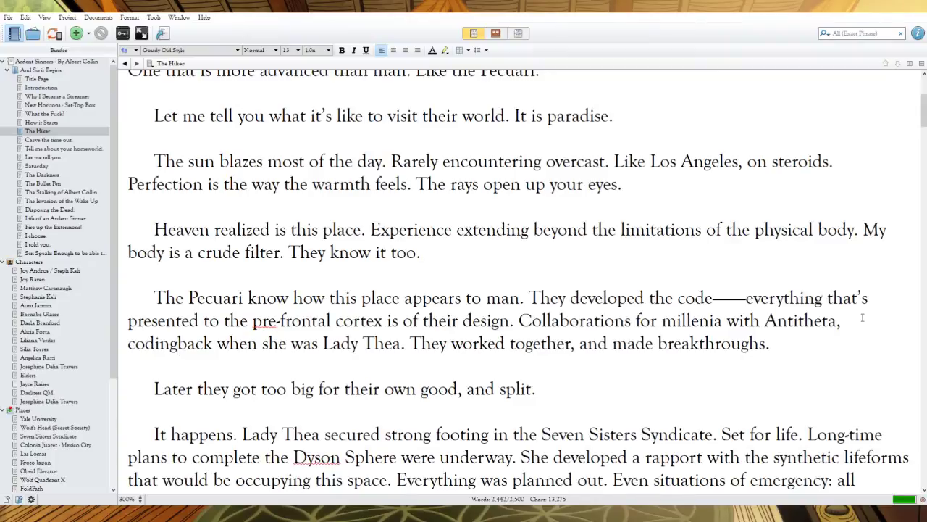
type(" with her")
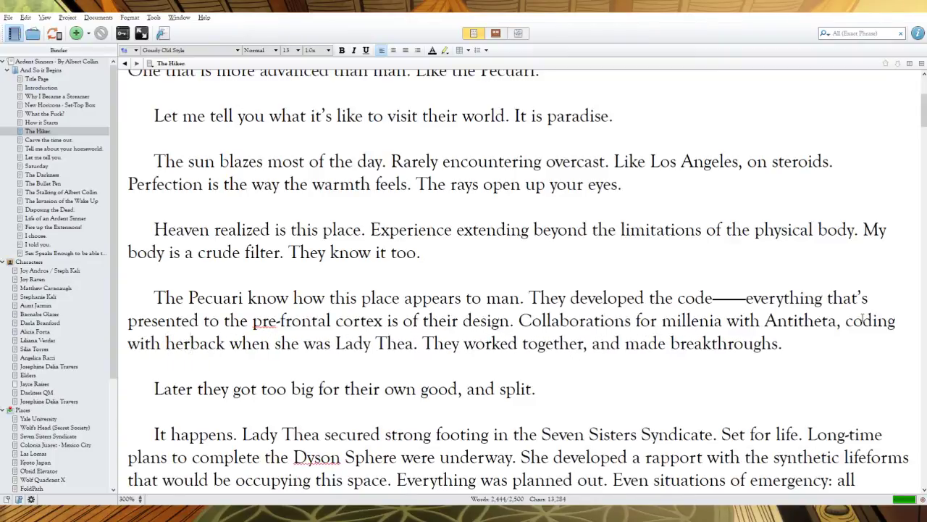
type(" even")
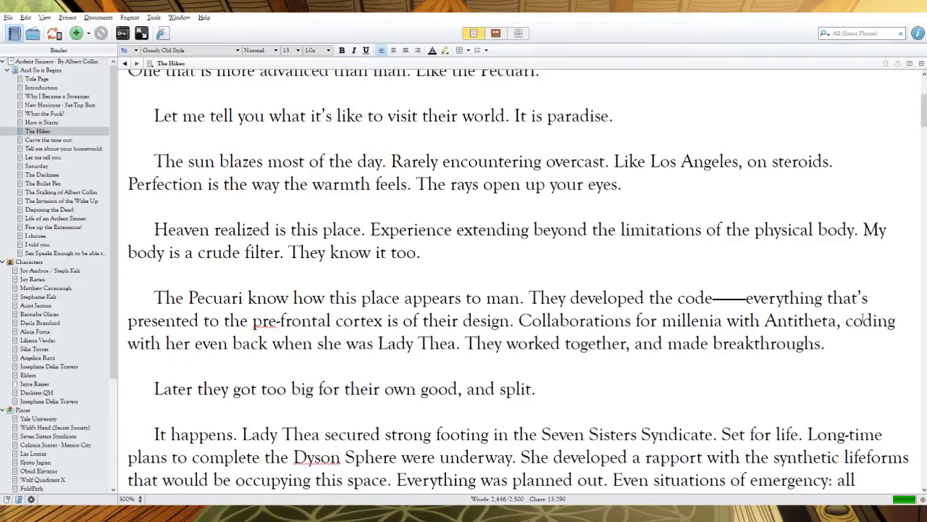
left_click(378, 340)
type("referred to as")
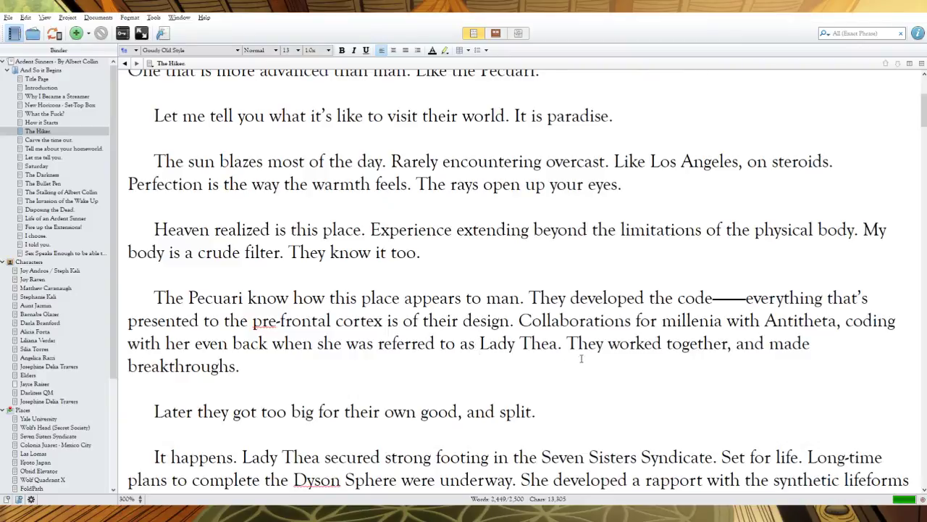
left_click_drag(769, 344, 609, 343)
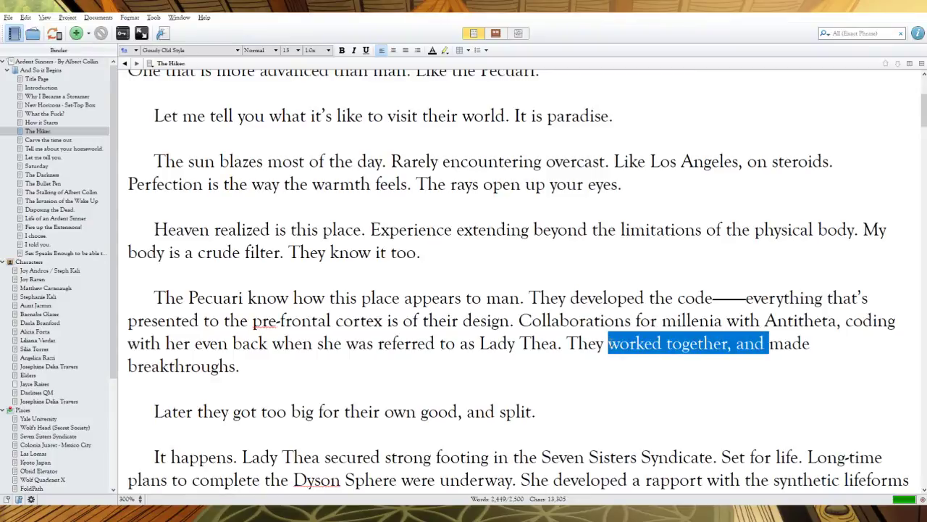
key("BackSpace")
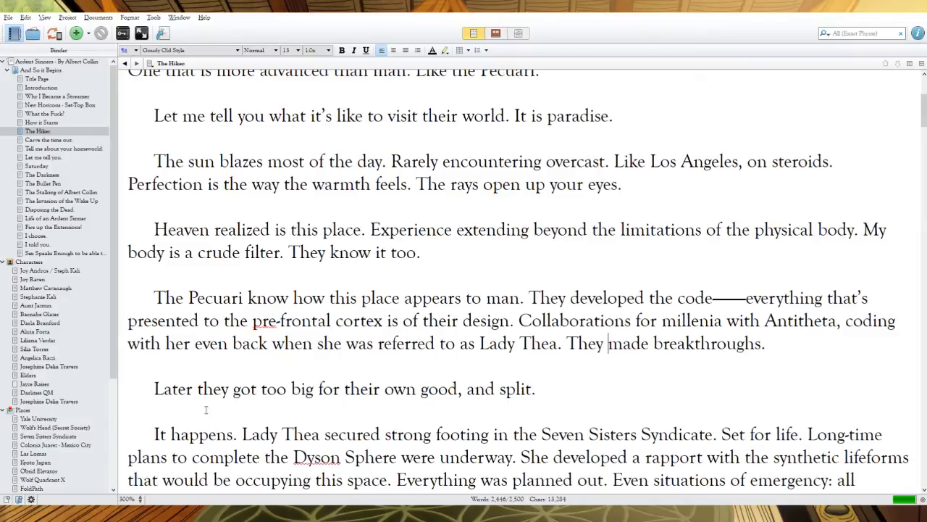
Step: Reword the "Later they got too big" line as "The breakthroughs got too big for their own good, and the teams split."
left_click(287, 388)
left_click_drag(287, 388, 155, 392)
type("The berat")
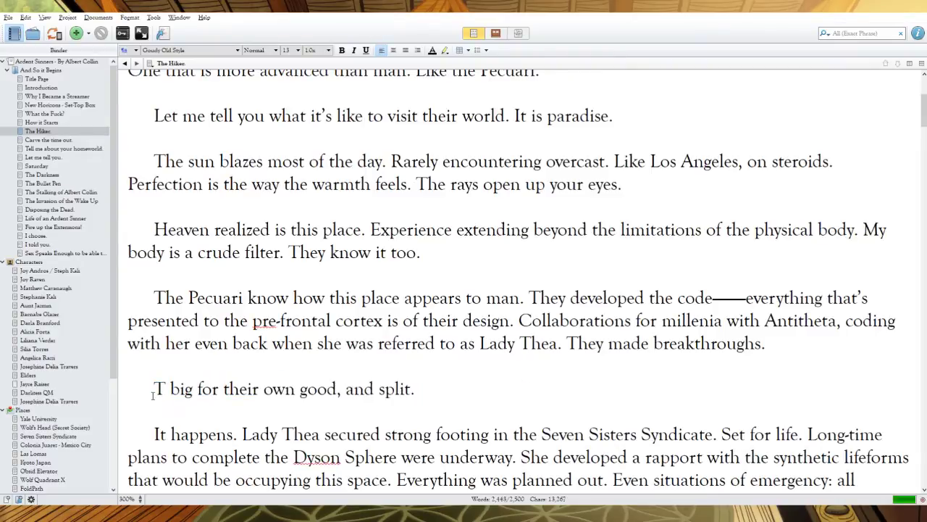
key("BackSpace")
key("BackSpace")
key("BackSpace")
key("BackSpace")
type("reakthroughs got too")
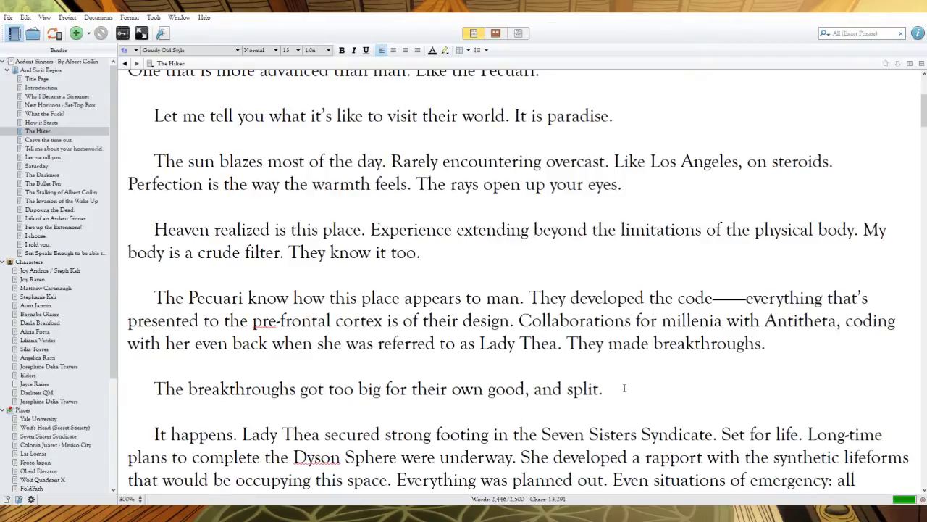
left_click(569, 389)
type("the teams")
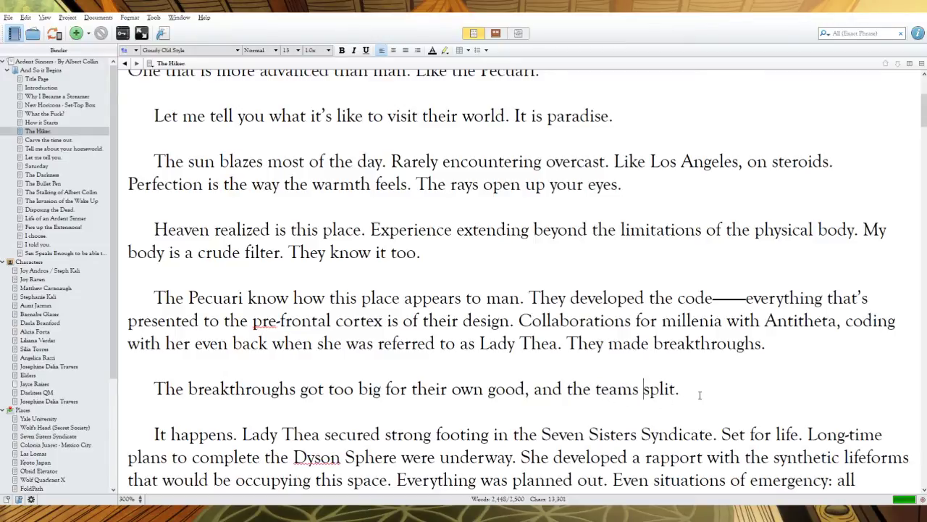
Step: Expand "It happens." into "It happens when there's lots of new land to conquer. People fight."
left_click(234, 434)
type("wh")
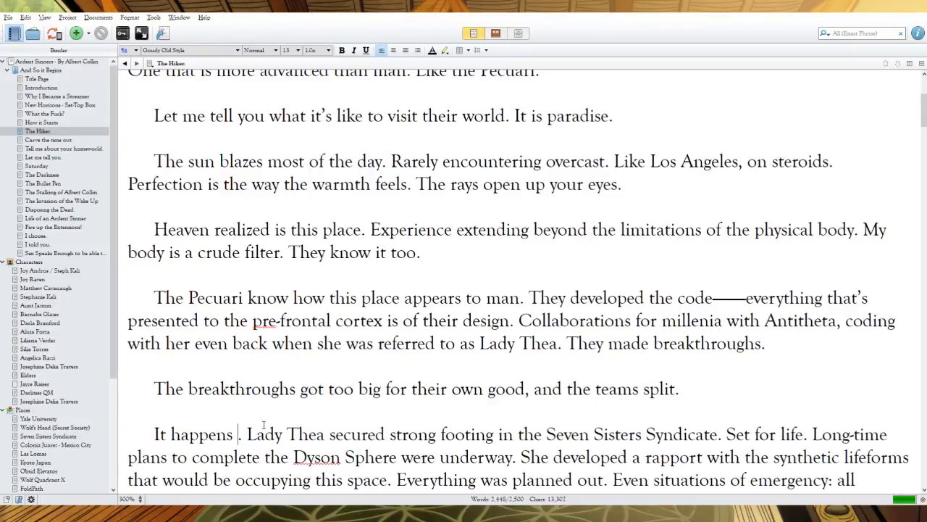
type("en then he")
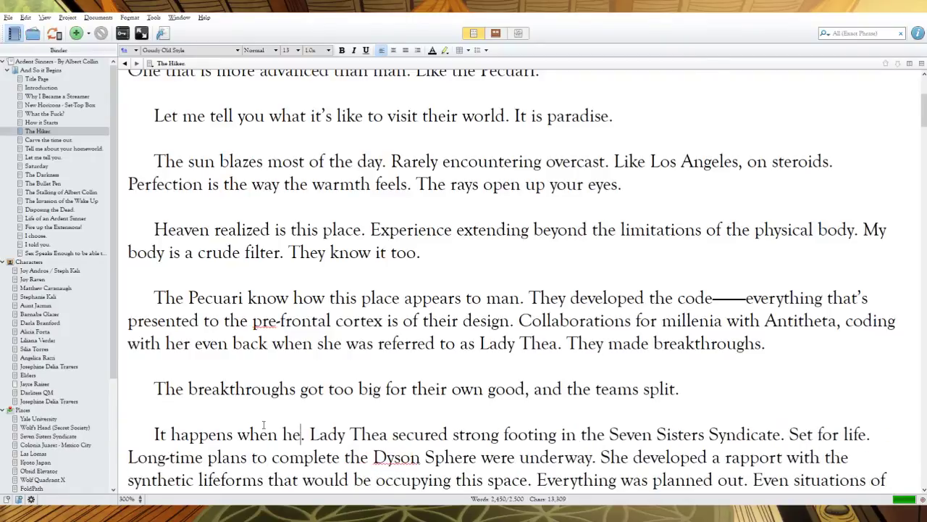
key("BackSpace")
key("BackSpace")
type("there's lots of new ")
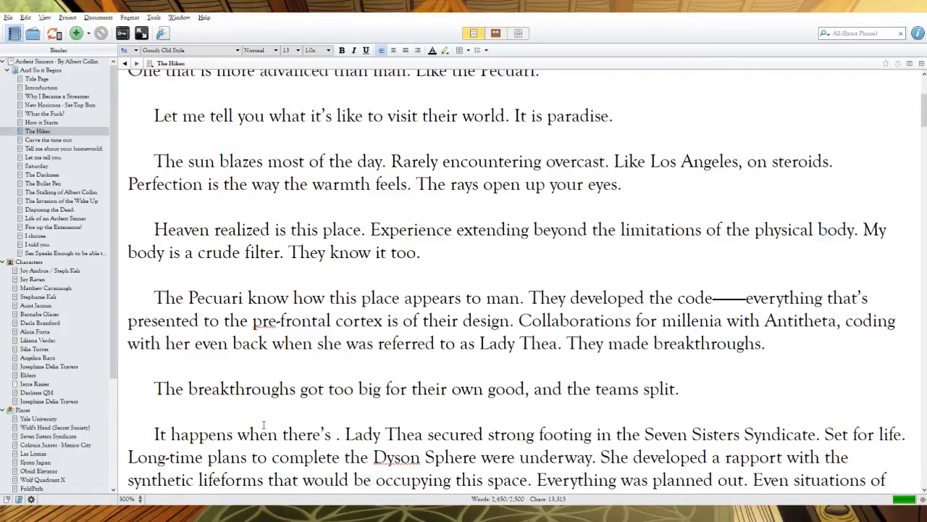
type("land")
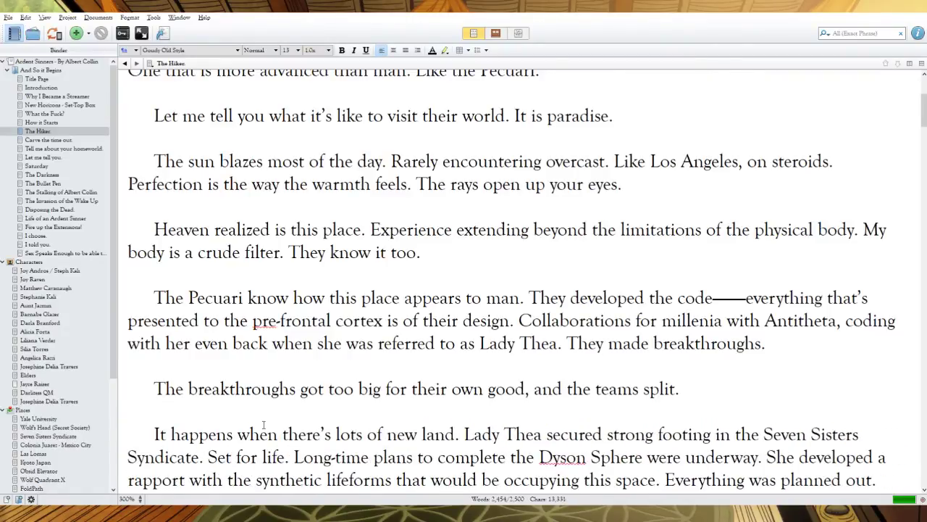
type(" to ")
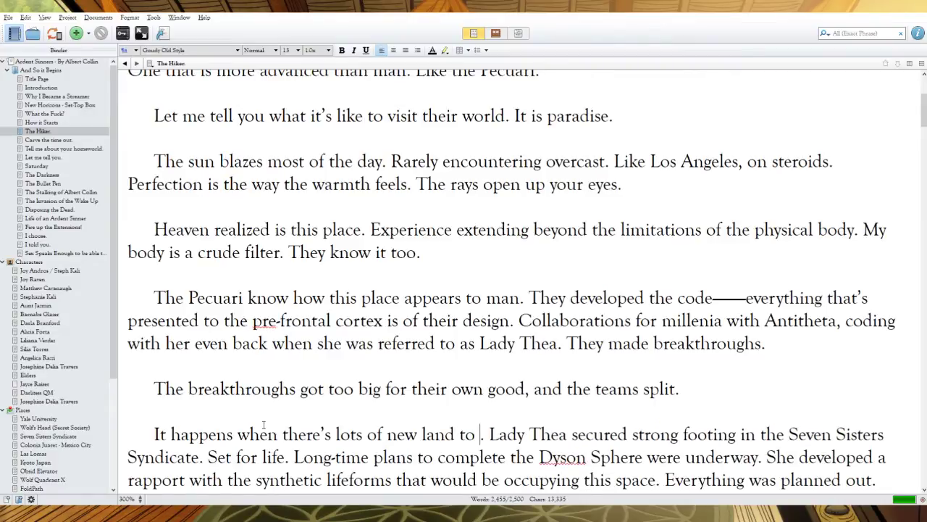
type("conque")
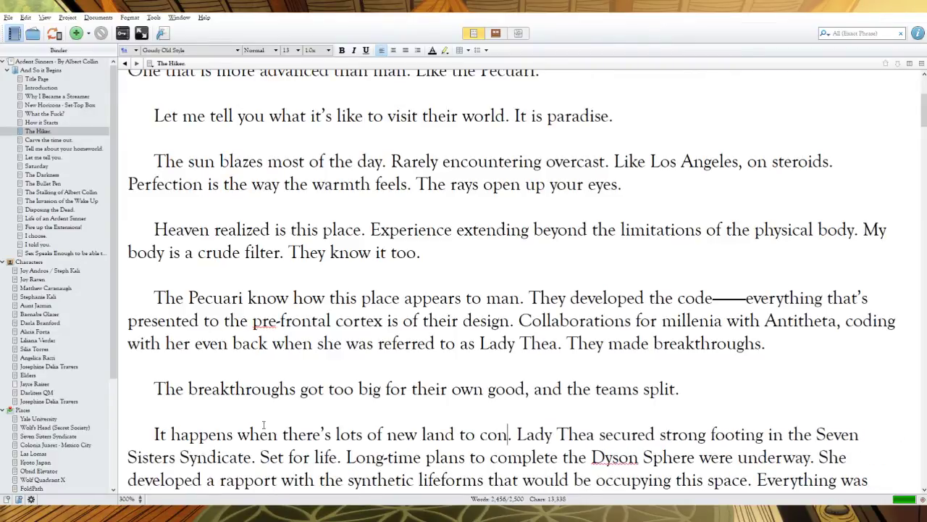
type("r. People")
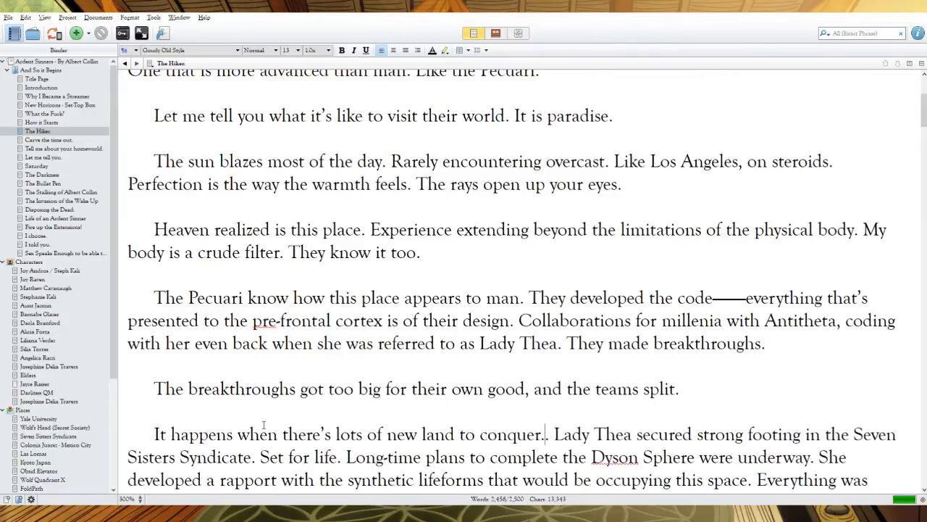
type(" fight.")
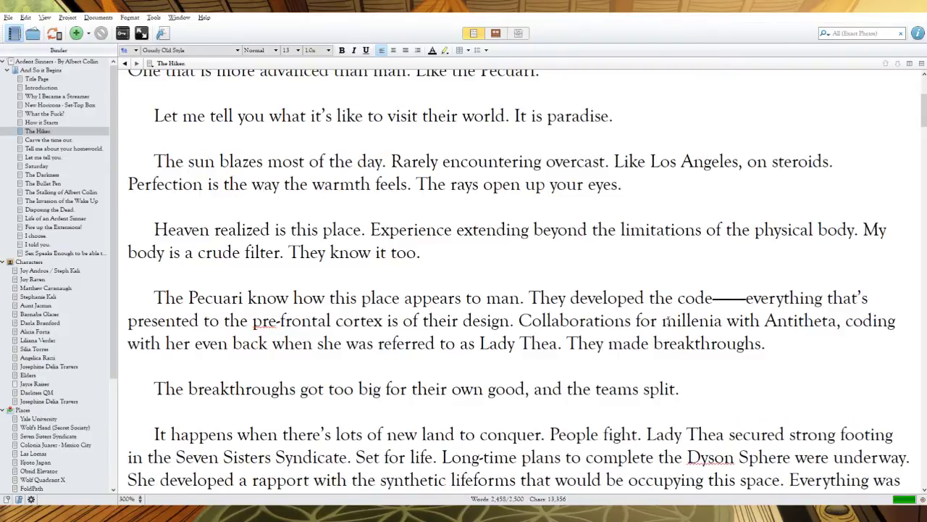
Step: Turn the fragment "Set for life." into the full sentence "She was set for life."
scroll(734, 345, "down", 3)
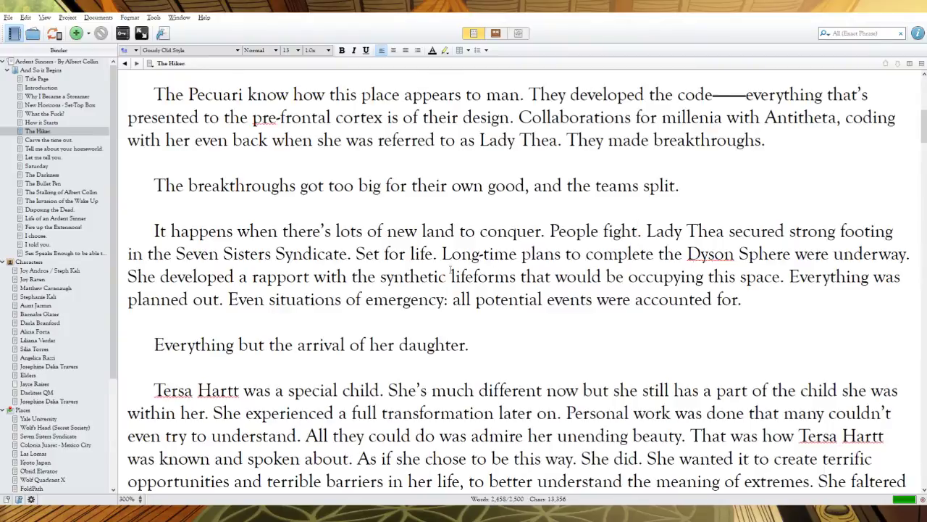
left_click(364, 252)
key("BackSpace")
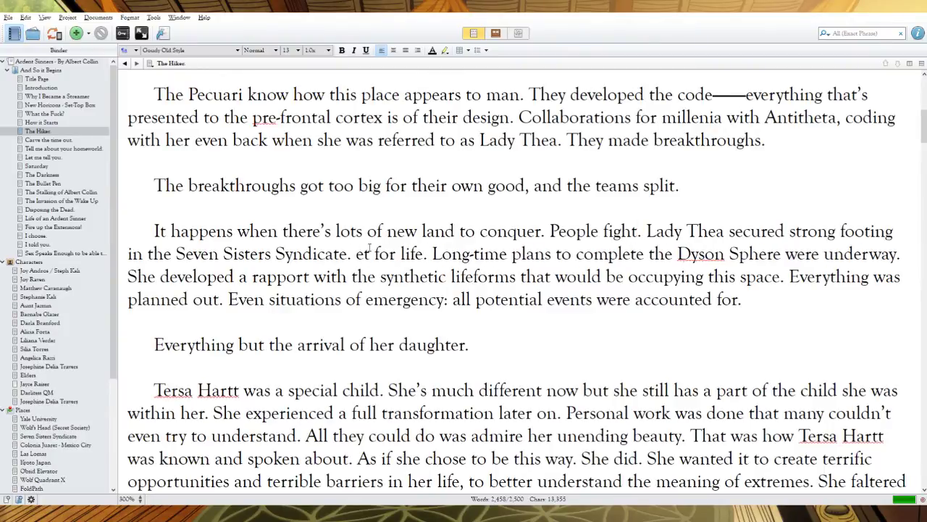
type("She was s")
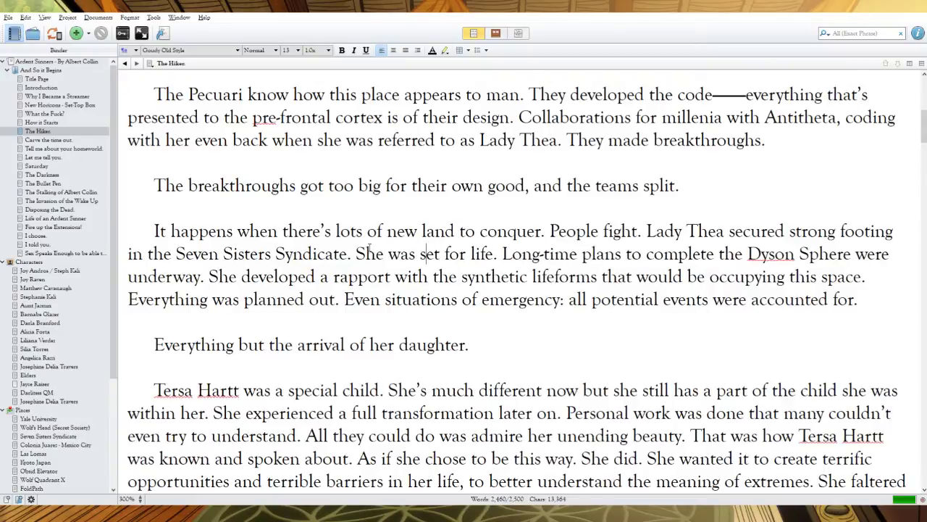
Step: Reword the Dyson Sphere sentence as "Carried out long-term plans to complete the Wolf Sphere."
left_click(514, 253)
key("BackSpace")
type("Carried out l")
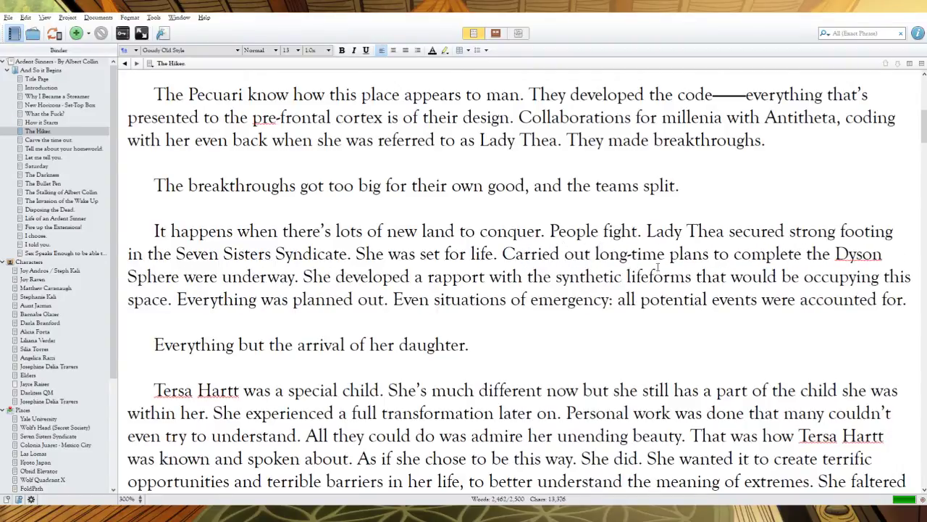
left_click_drag(669, 254, 637, 255)
type("erm")
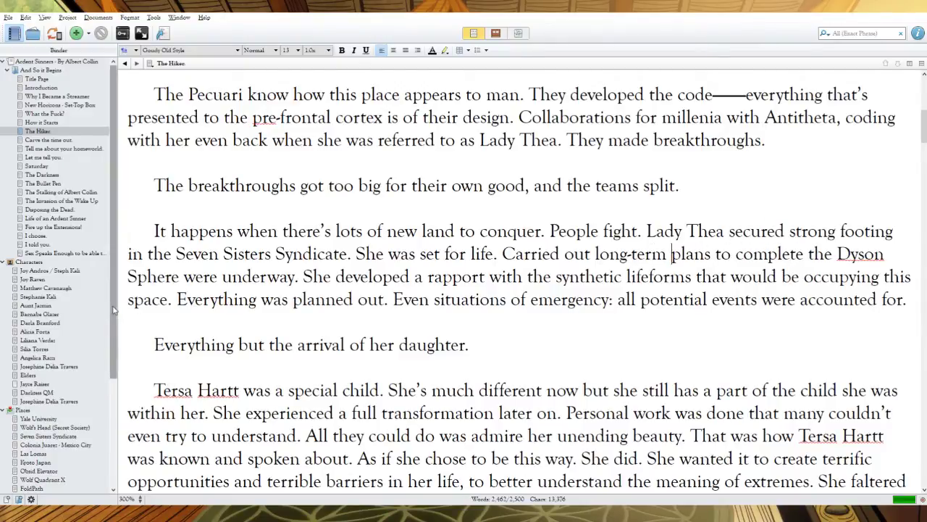
double_click(883, 253)
type("Wolf")
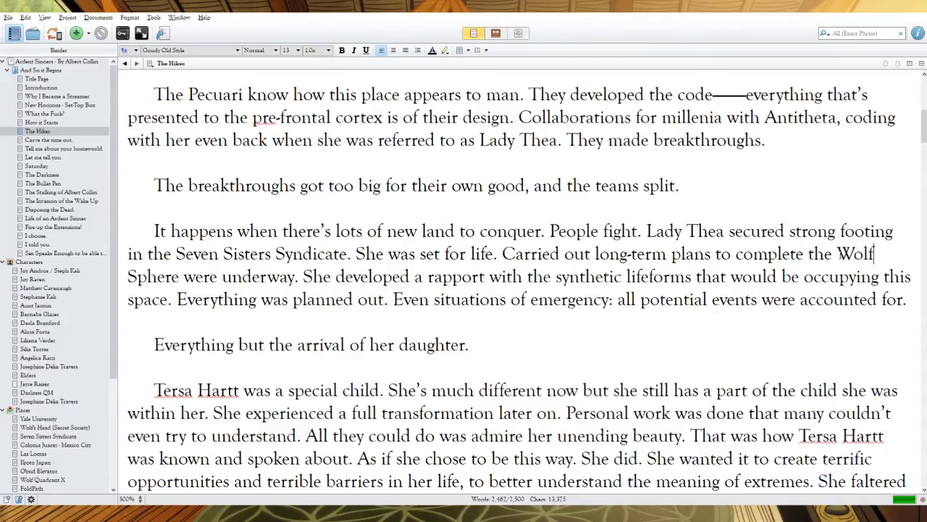
left_click_drag(299, 276, 182, 276)
type(".")
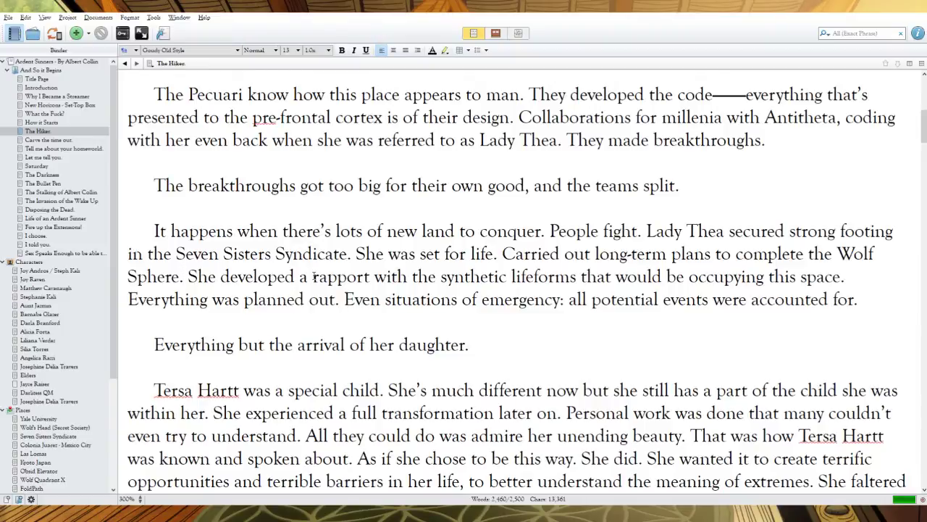
Step: Reword the start of the rapport sentence as "Developed strong rapport with synthetic lifeforms"
left_click_drag(299, 276, 188, 276)
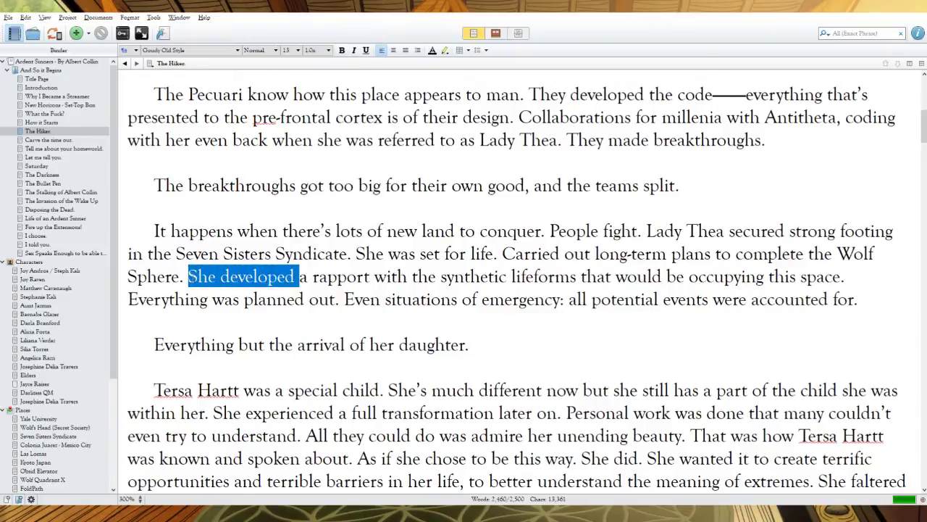
type("Developed")
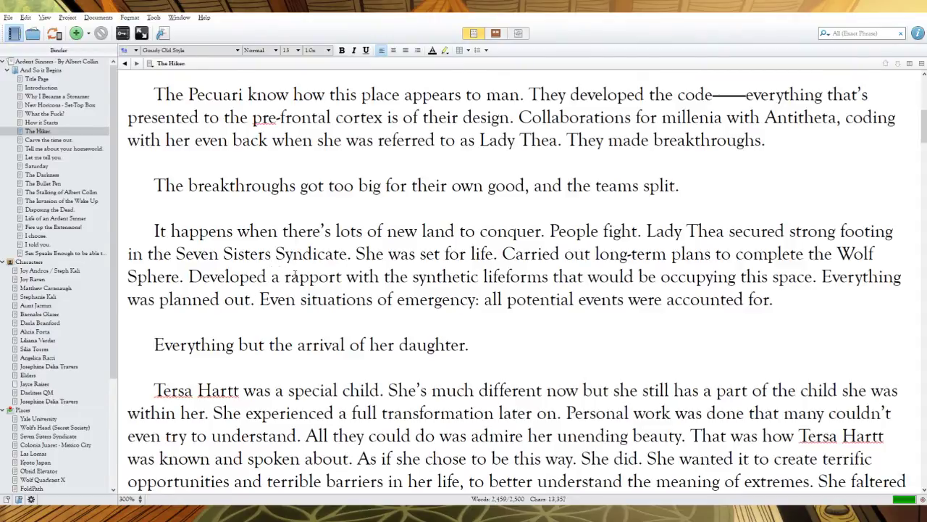
key("BackSpace")
type("strong")
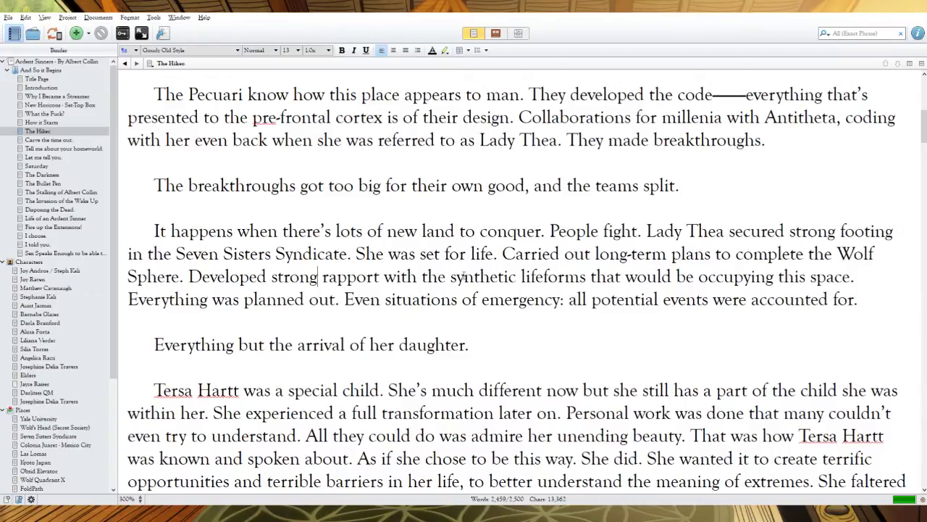
left_click_drag(452, 278, 421, 277)
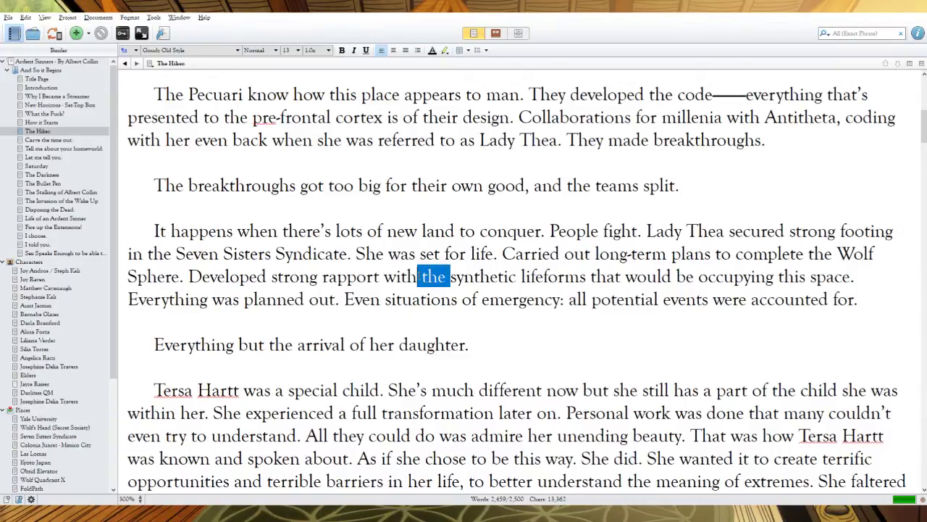
key("BackSpace")
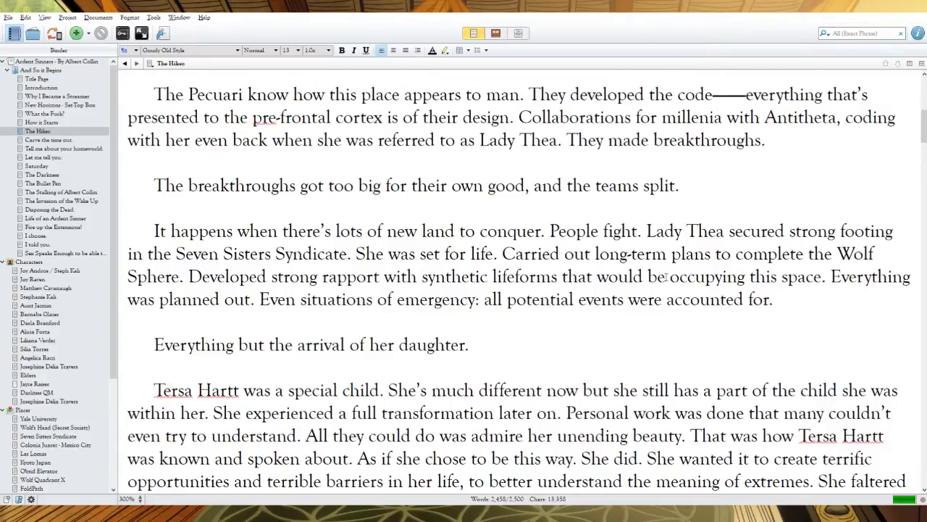
Step: End the rapport sentence with "that paid to occupy this space in the future" and shorten the following sentence to "Everything was planned."
left_click_drag(668, 277, 597, 278)
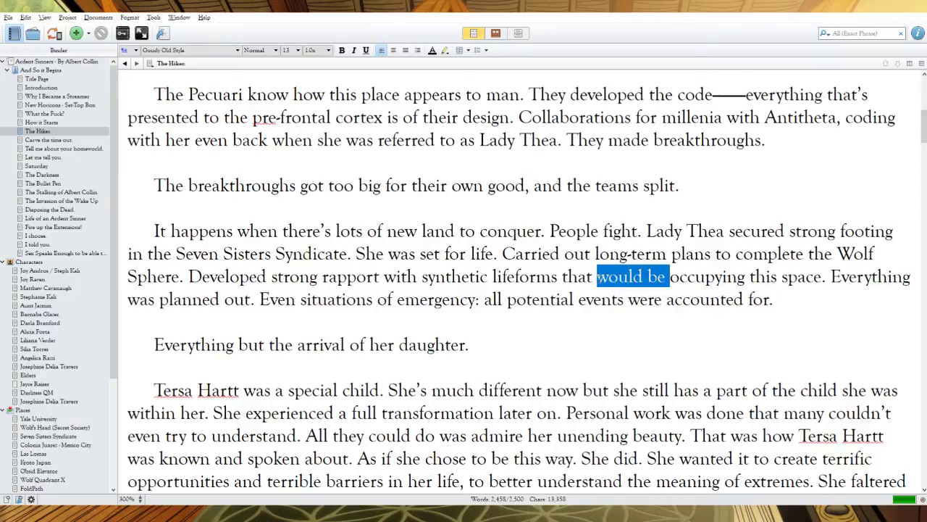
type("paid to")
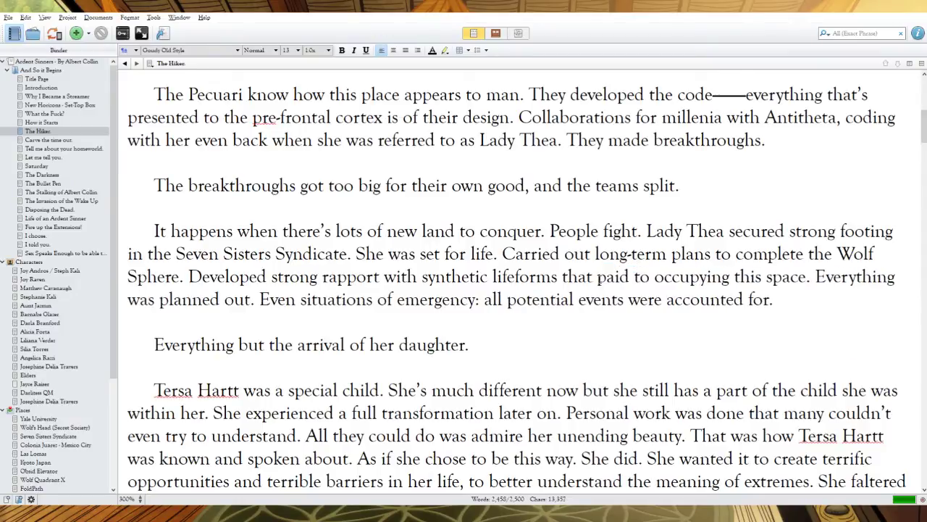
left_click_drag(730, 278, 707, 277)
key("BackSpace")
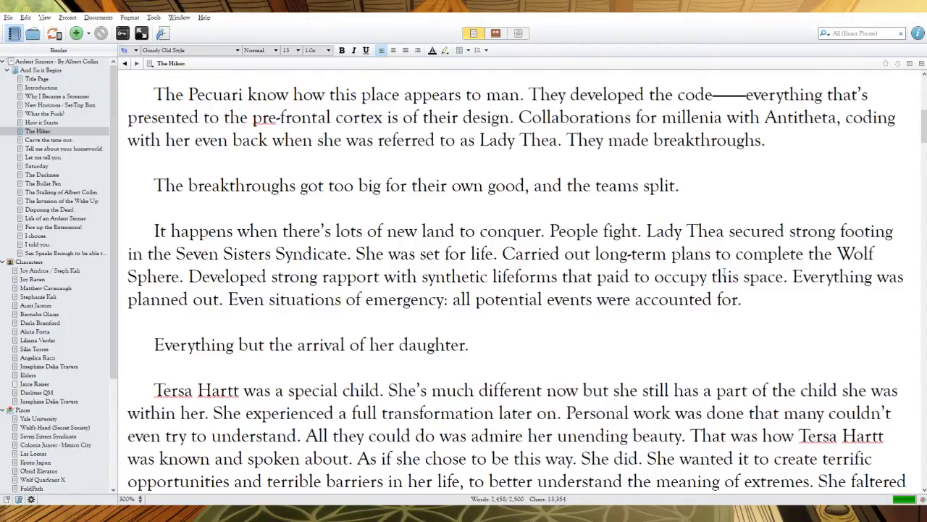
left_click(784, 275)
type("in the fut")
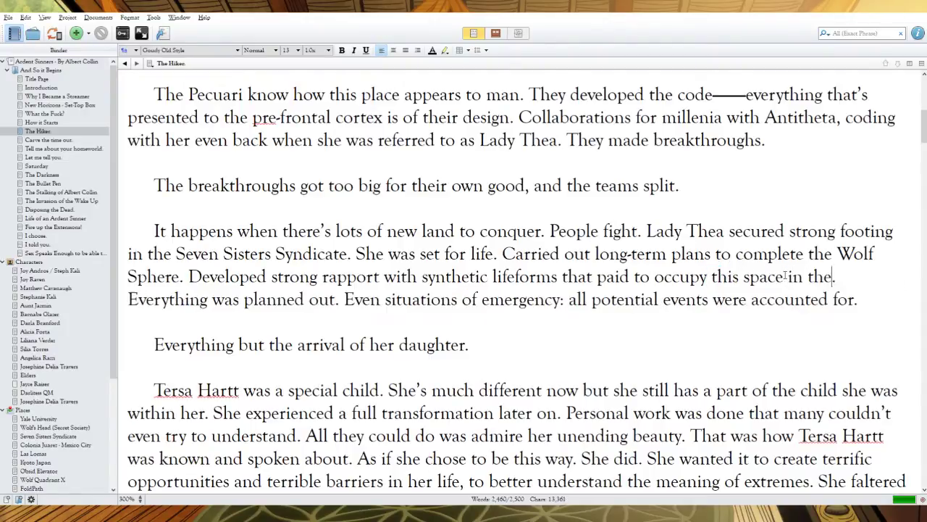
type("ure")
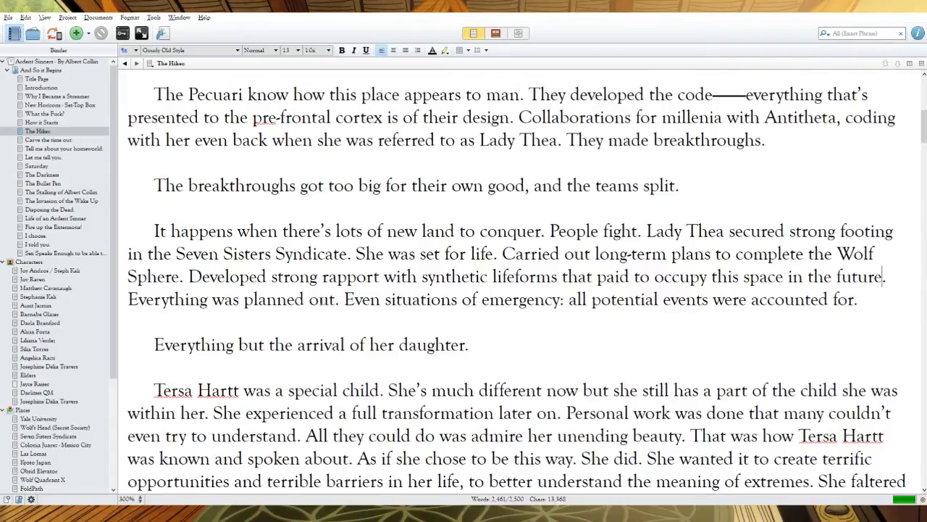
left_click_drag(336, 301, 305, 300)
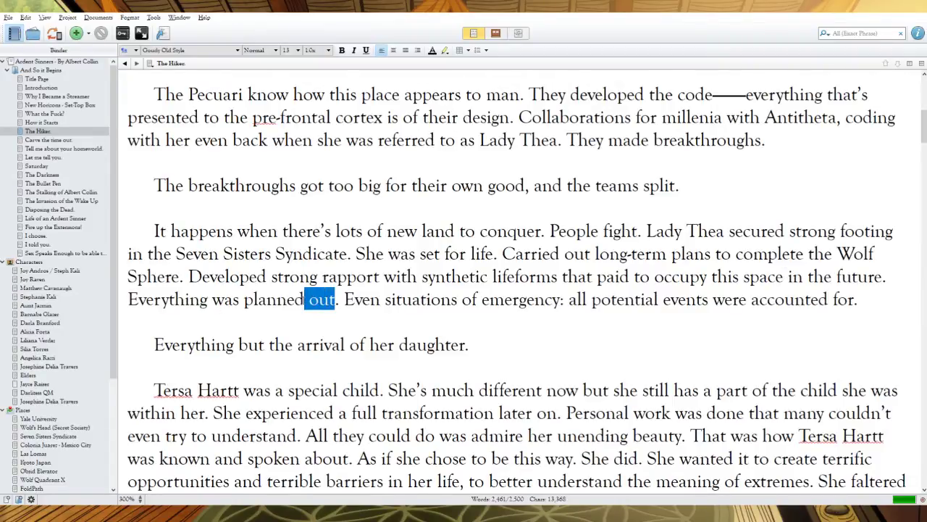
key("BackSpace")
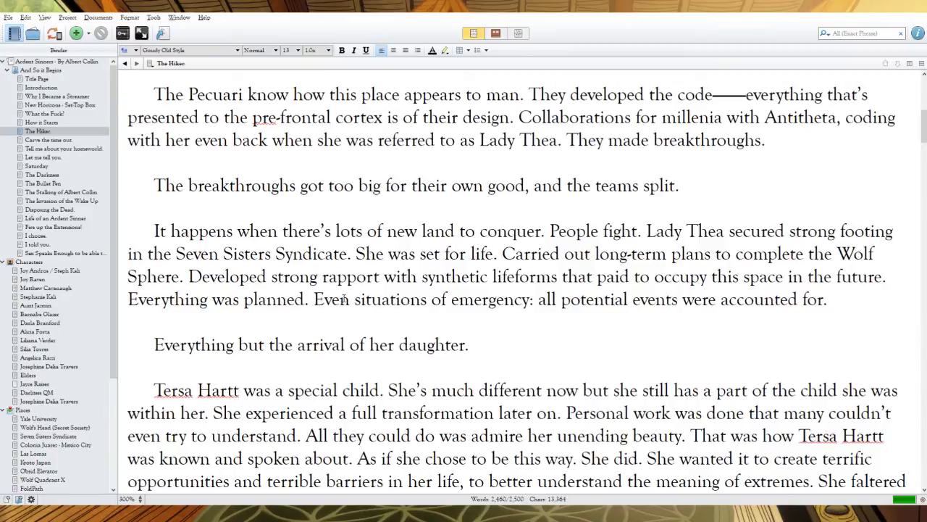
key("alt+Tab")
key("alt+Tab")
key("alt+Tab")
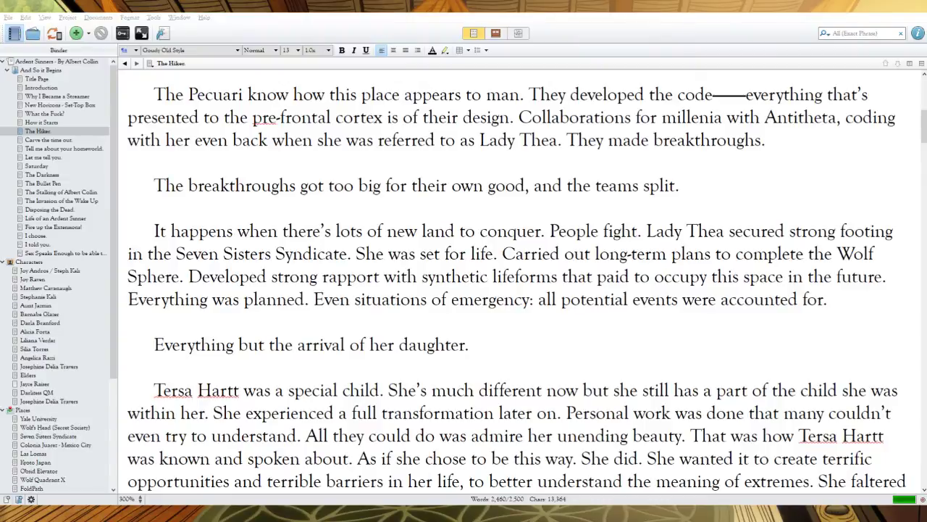
key("alt+Tab")
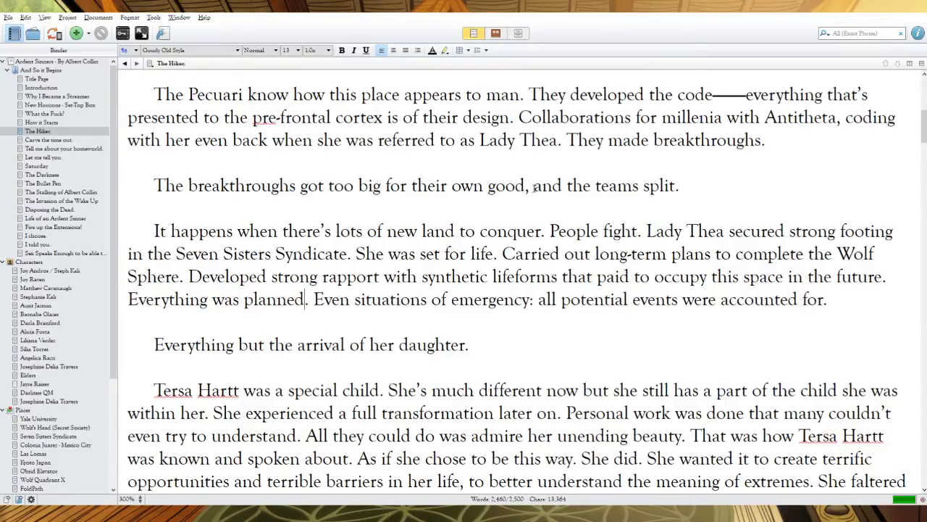
Step: Reword the breakthroughs line as "The breakthroughs led to territorial battles, and the teams split." and begin the following paragraph with "This happens"
left_click_drag(525, 186, 301, 186)
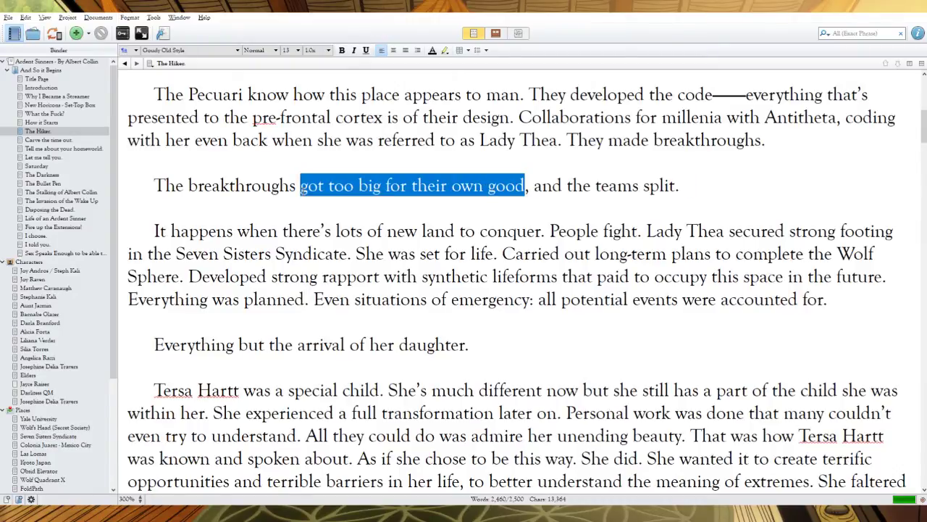
type("led to territorial battles")
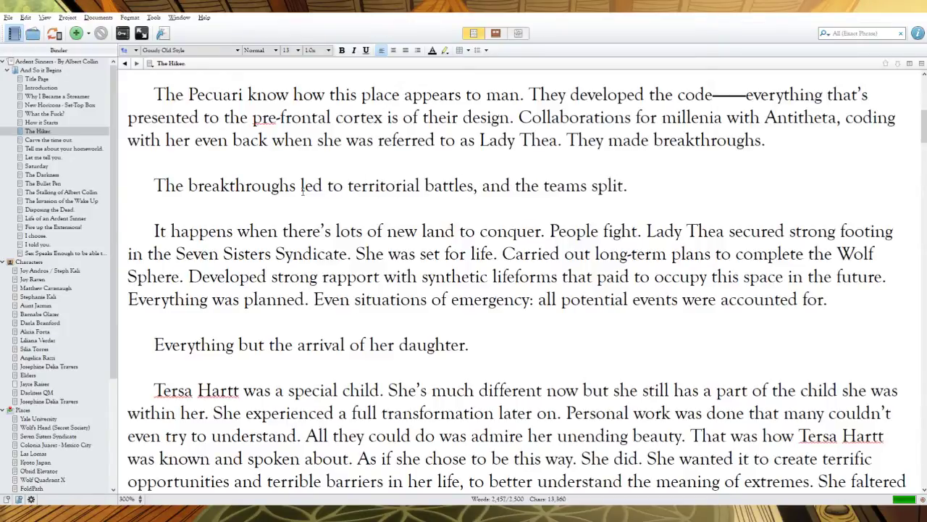
double_click(158, 230)
type("This")
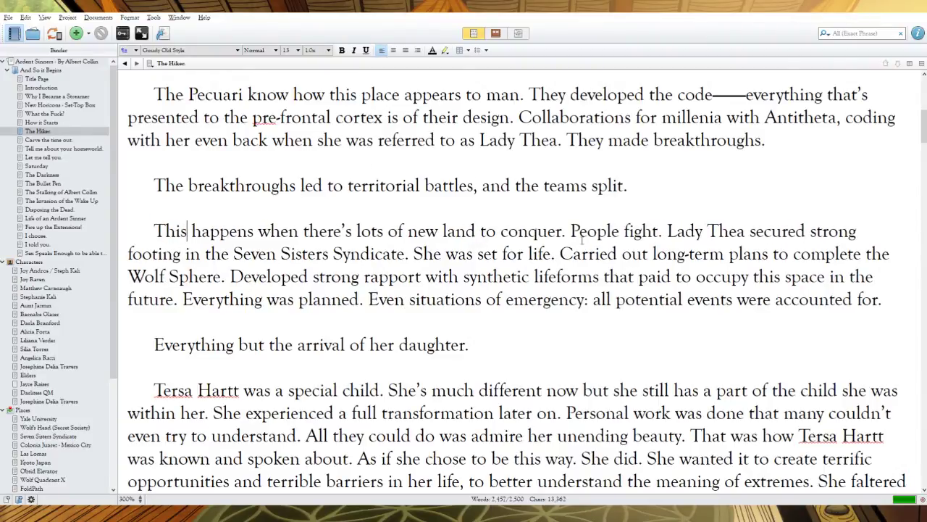
Step: Extend the sentence "People fight." to "People fight for stakes."
left_click(661, 230)
type("for claim")
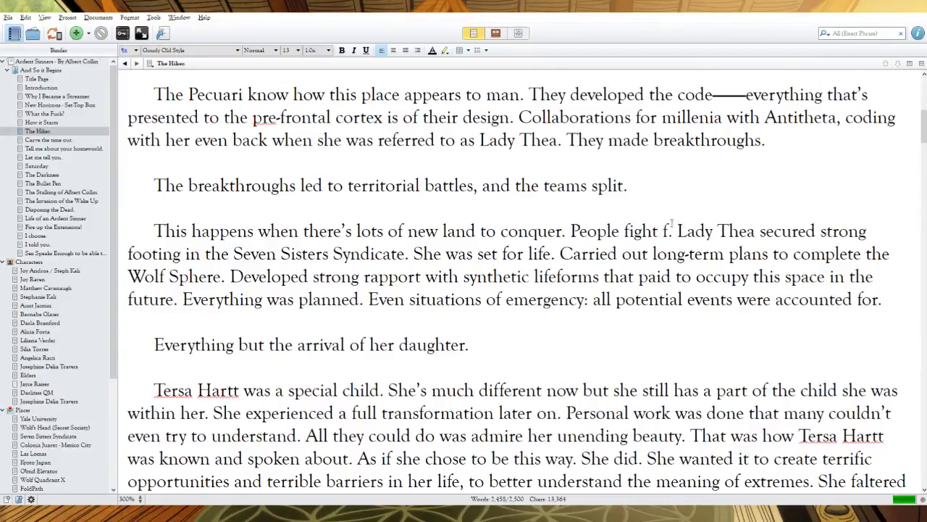
type("s")
key("BackSpace")
key("BackSpace")
key("BackSpace")
key("BackSpace")
key("BackSpace")
key("BackSpace")
type("stakes and claims")
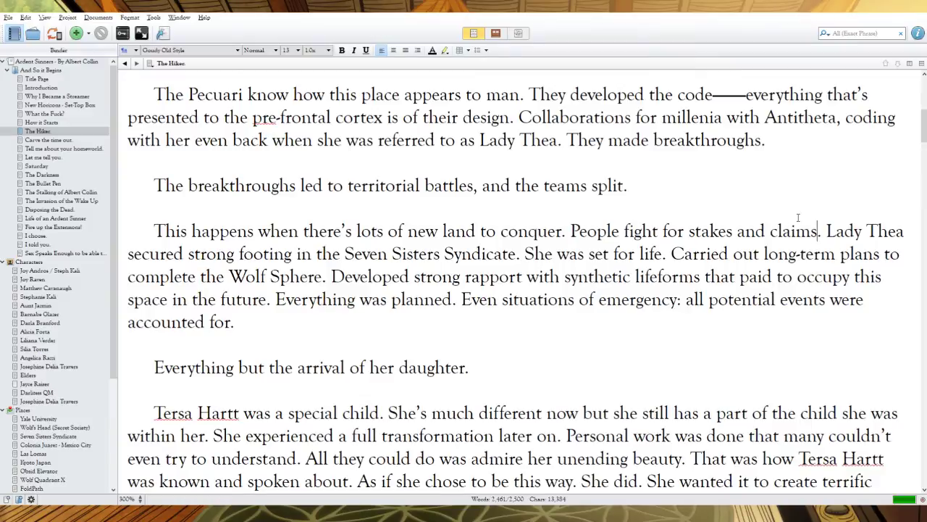
key("BackSpace")
key("BackSpace")
key("BackSpace")
key("BackSpace")
key("BackSpace")
key("BackSpace")
key("BackSpace")
key("BackSpace")
key("BackSpace")
key("BackSpace")
key("BackSpace")
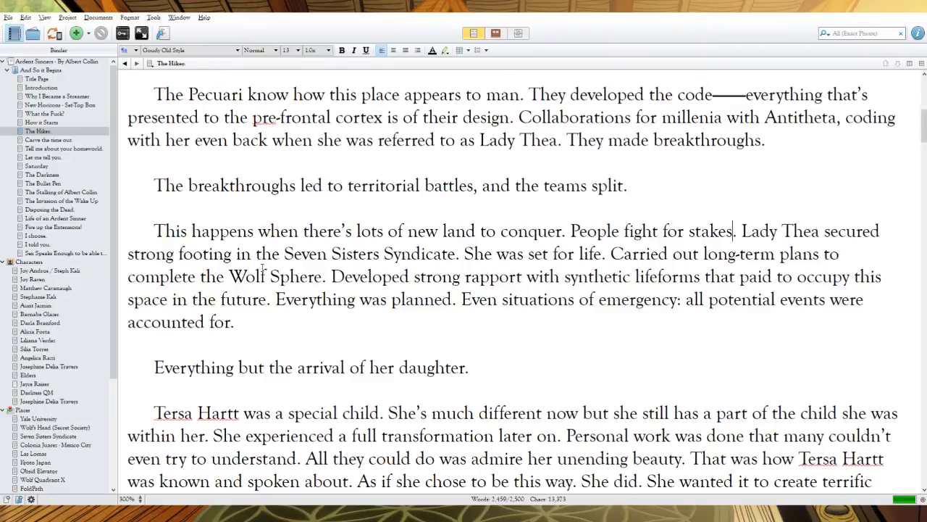
Step: Shorten "She was set for life." to "Set for life." and begin the sentence after it with "She carried out her long-term plans"
left_click_drag(549, 254, 464, 253)
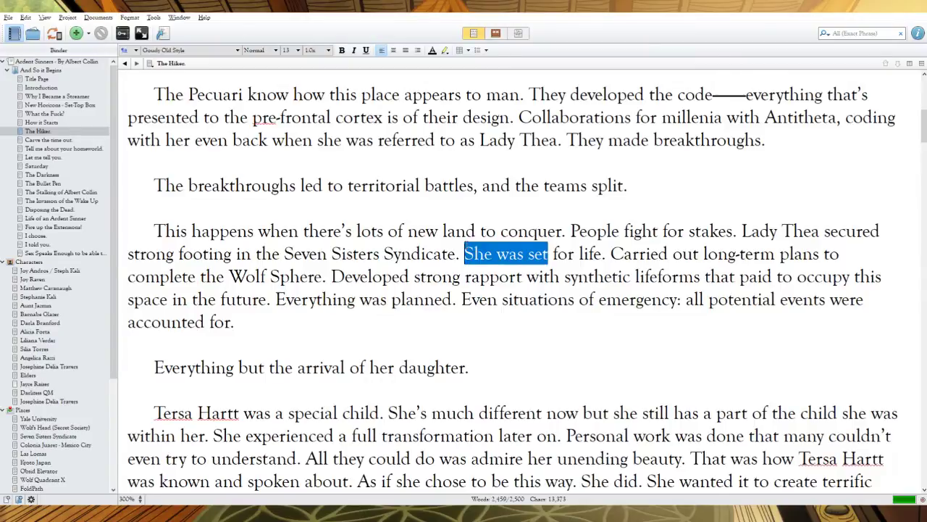
type("Set")
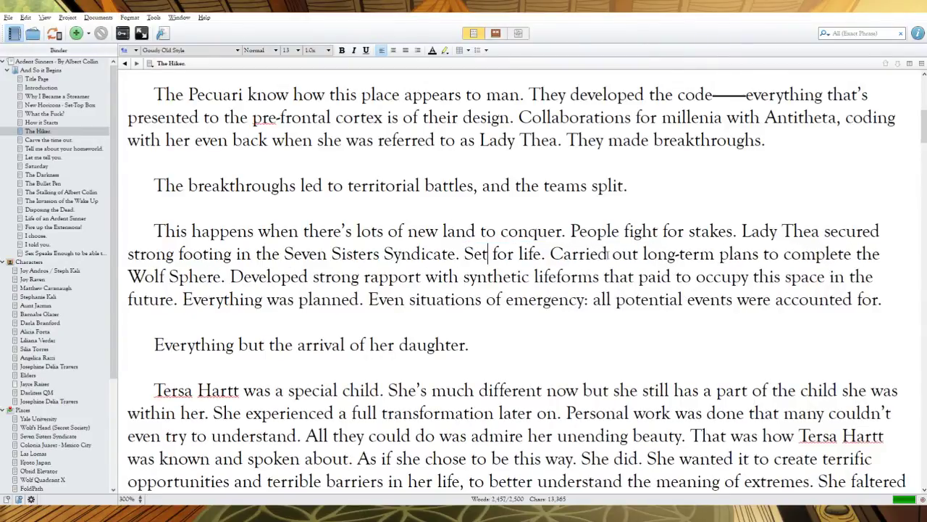
left_click_drag(608, 253, 549, 254)
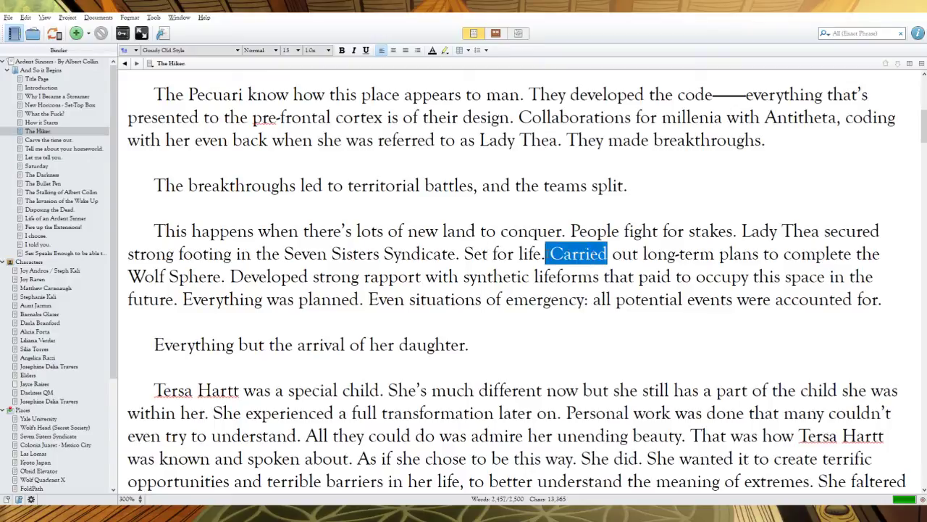
type("She carrie")
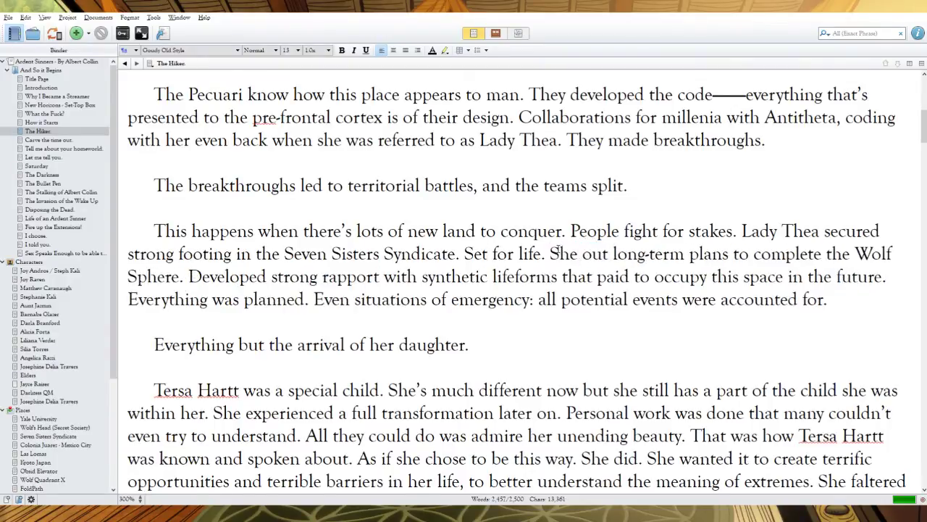
type("d out ")
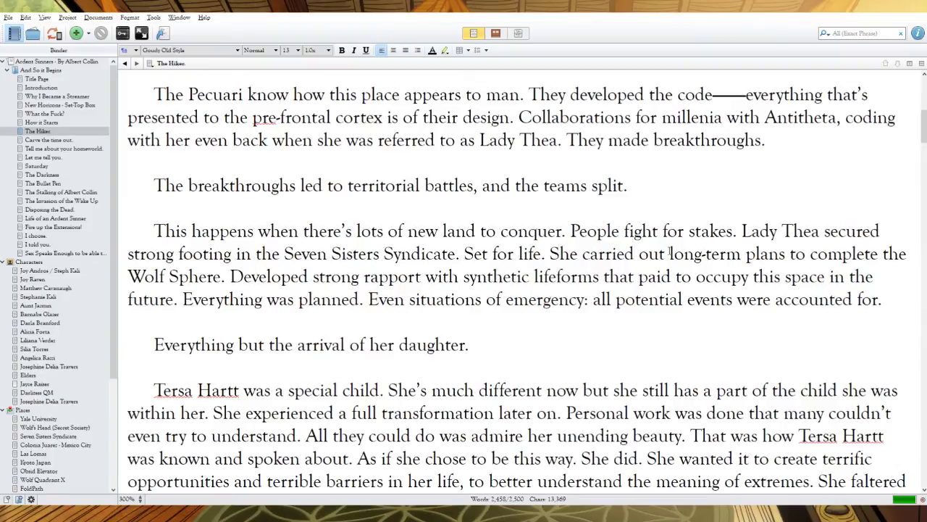
type("her")
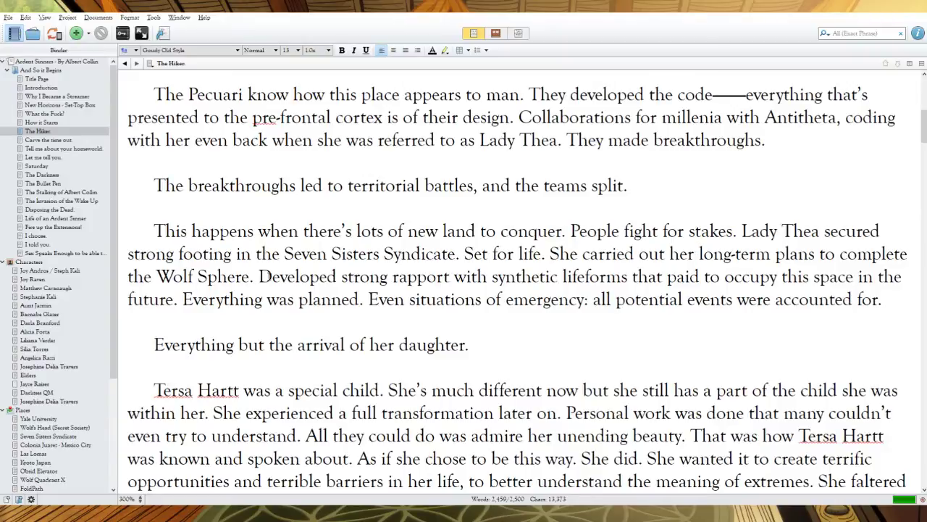
Step: Join the rapport sentence to the Wolf Sphere one as ", developing strong rapport with Quicksilver Corporation's synthetic lifeforms"
left_click_drag(342, 276, 249, 276)
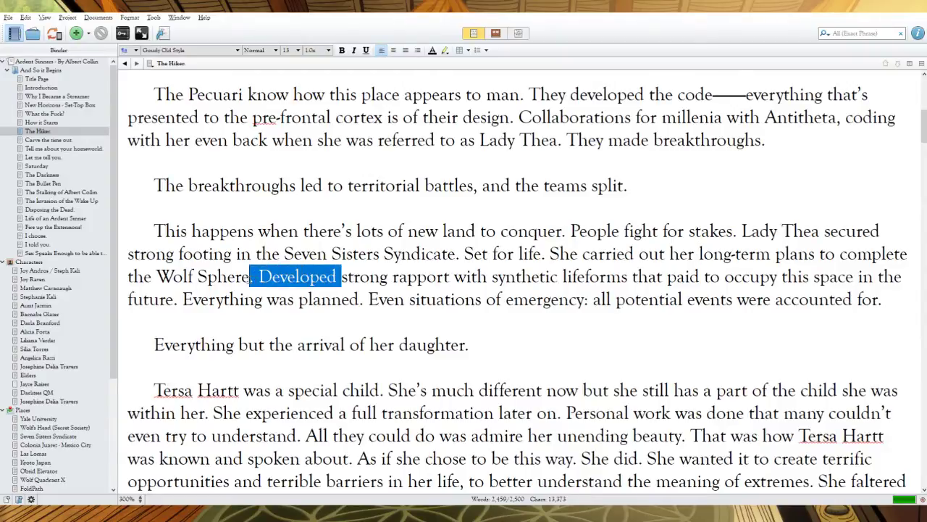
type("devel")
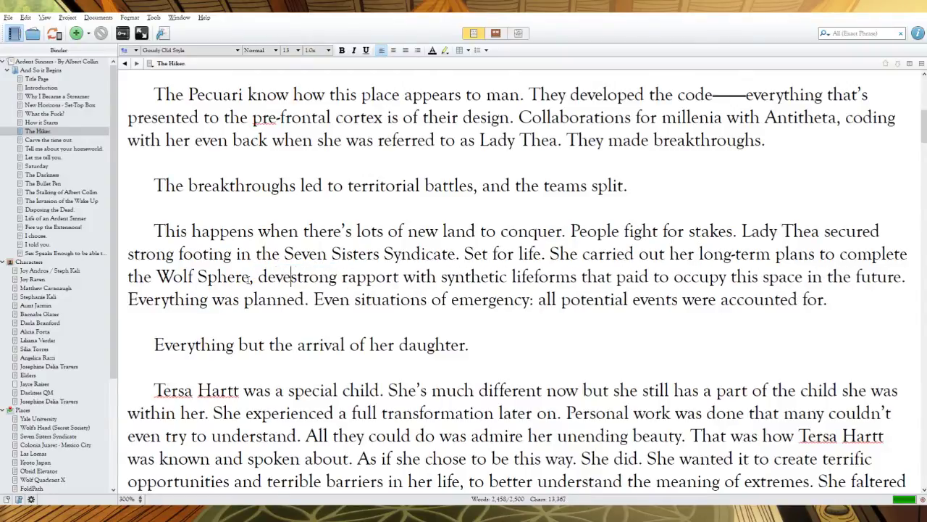
type("oping")
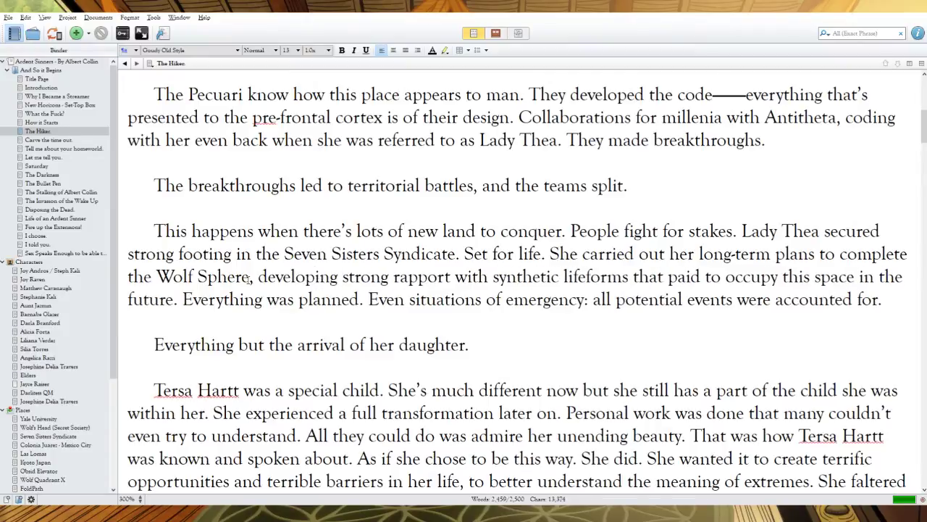
left_click(491, 276)
type("Quicks")
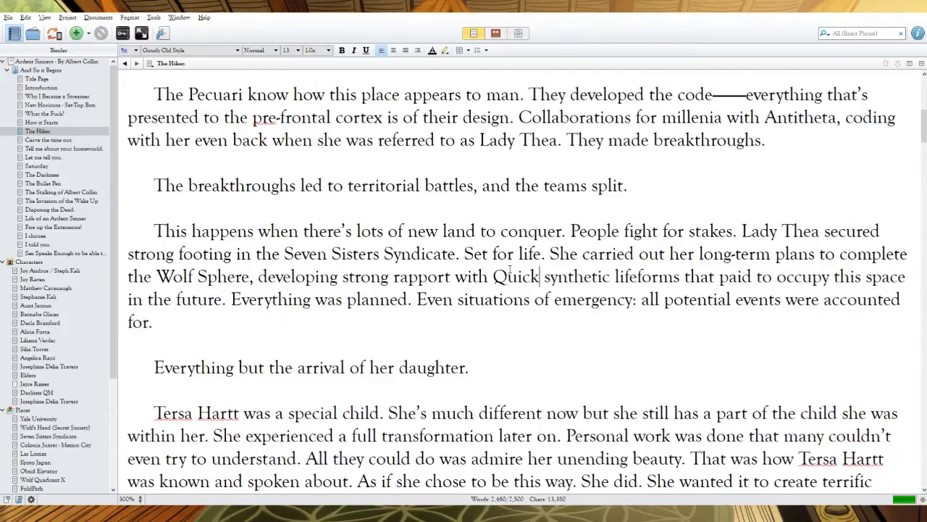
type("ilver Corp")
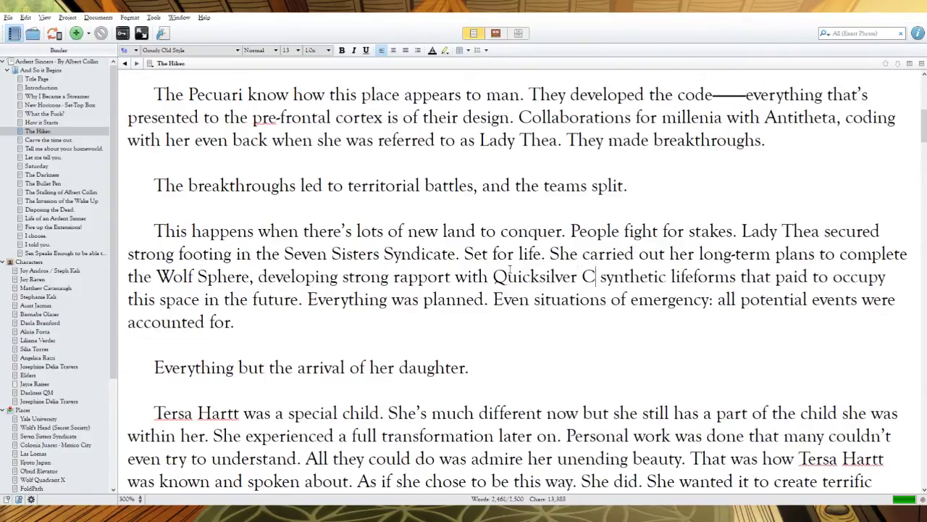
type("oration's")
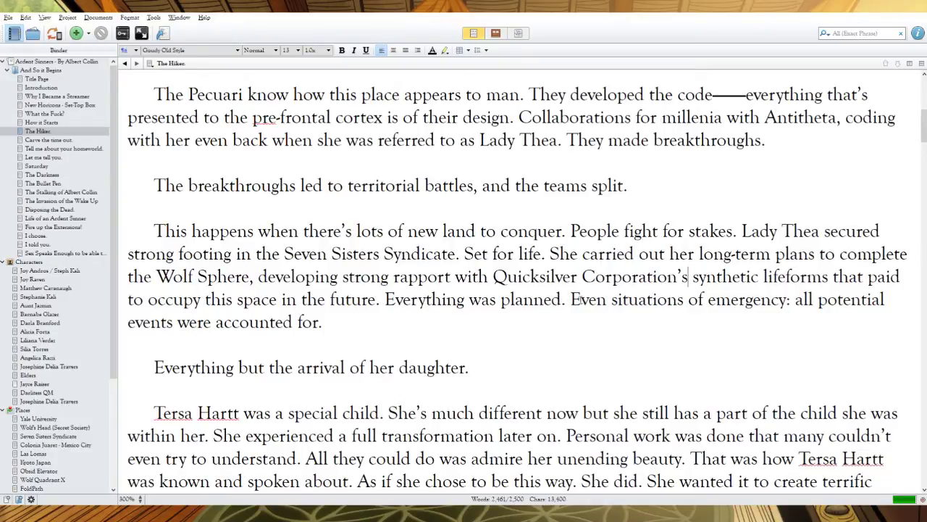
Step: Start a new paragraph at "Even situations of emergency"
left_click(796, 299)
left_click(570, 300)
key("Return")
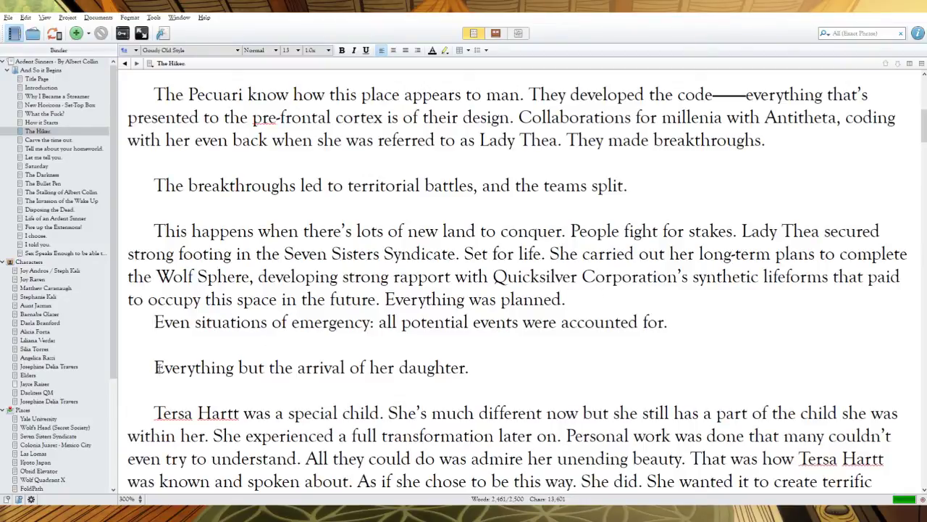
scroll(336, 371, "down", 3)
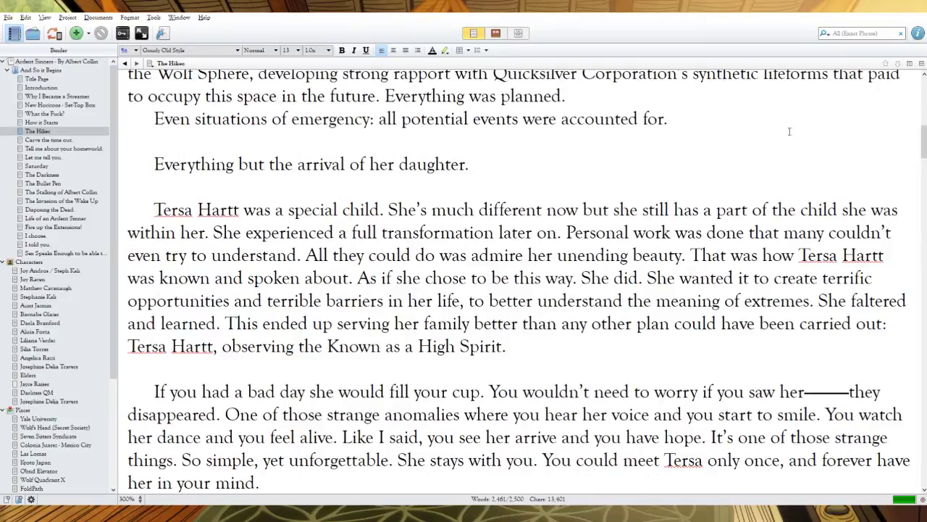
scroll(722, 153, "down", 2)
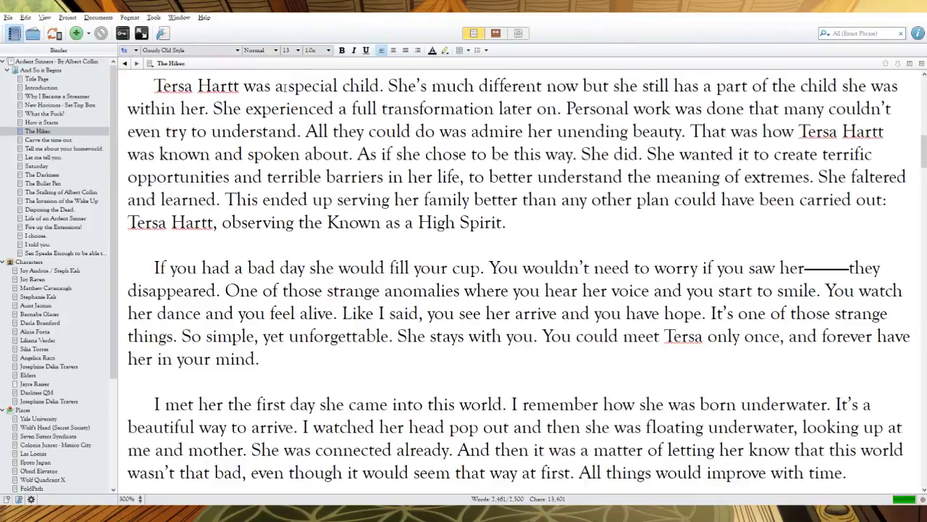
left_click(428, 86)
key("BackSpace")
key("BackSpace")
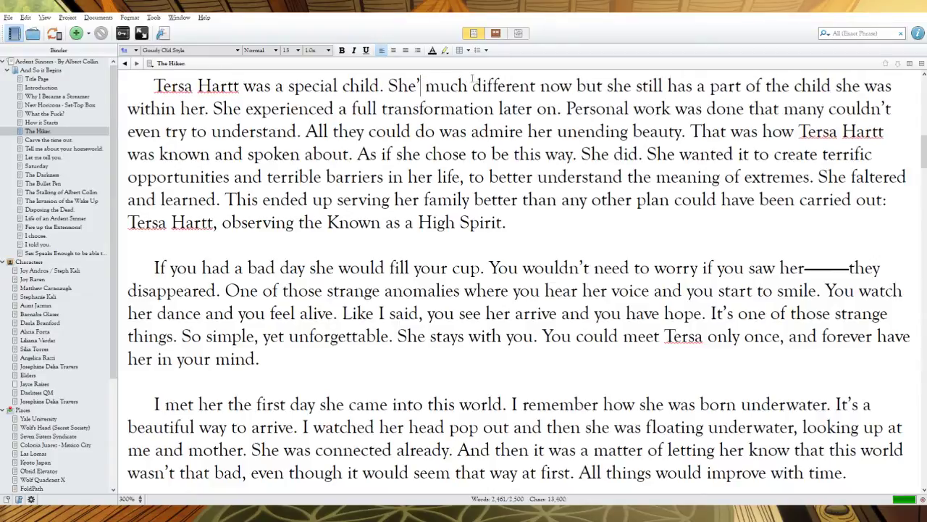
type("is")
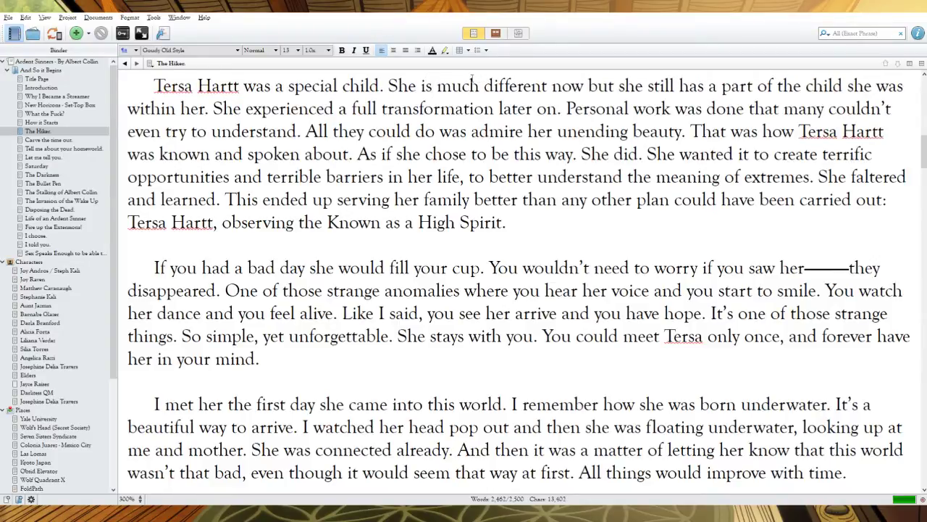
left_click(584, 87)
type(",")
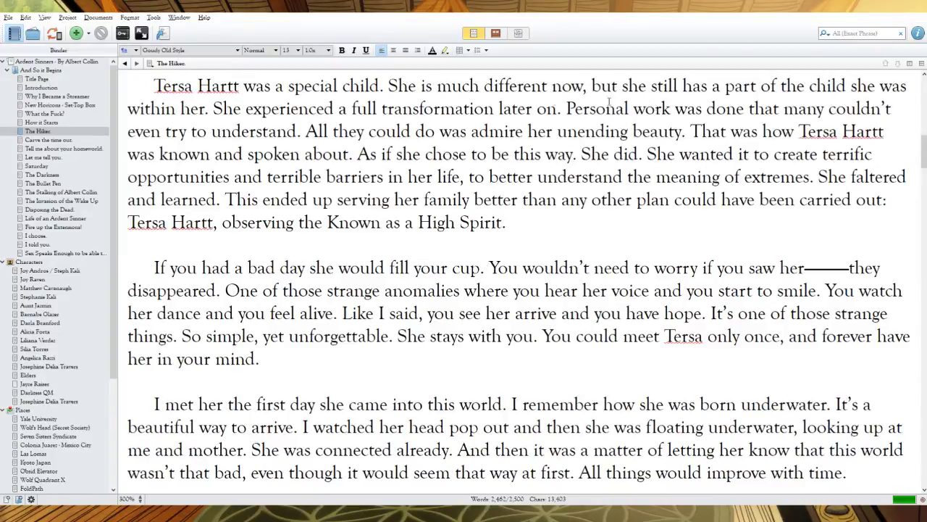
Step: Replace the clause about still having a part of the child within her with "but still very special"
left_click_drag(197, 108, 591, 86)
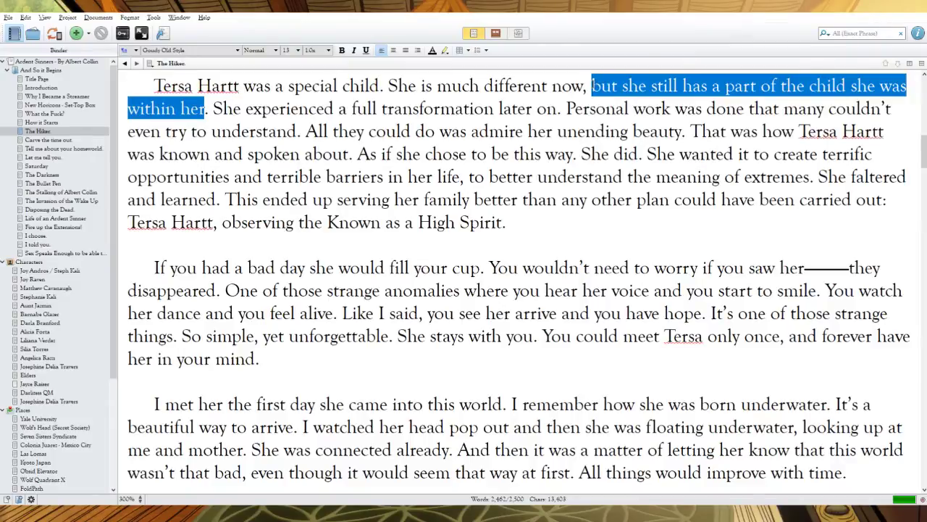
left_click(592, 85)
left_click_drag(207, 108, 592, 85)
type("but sti")
type("ll")
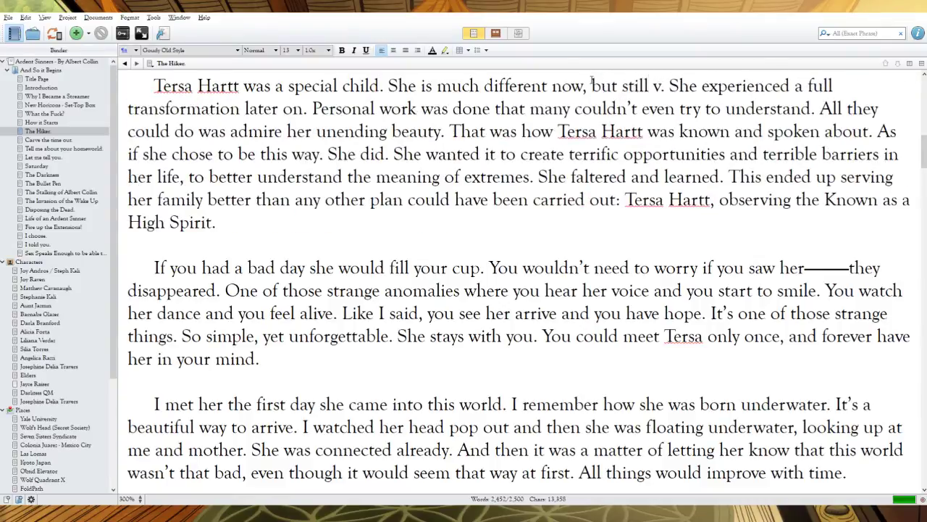
type(" very special")
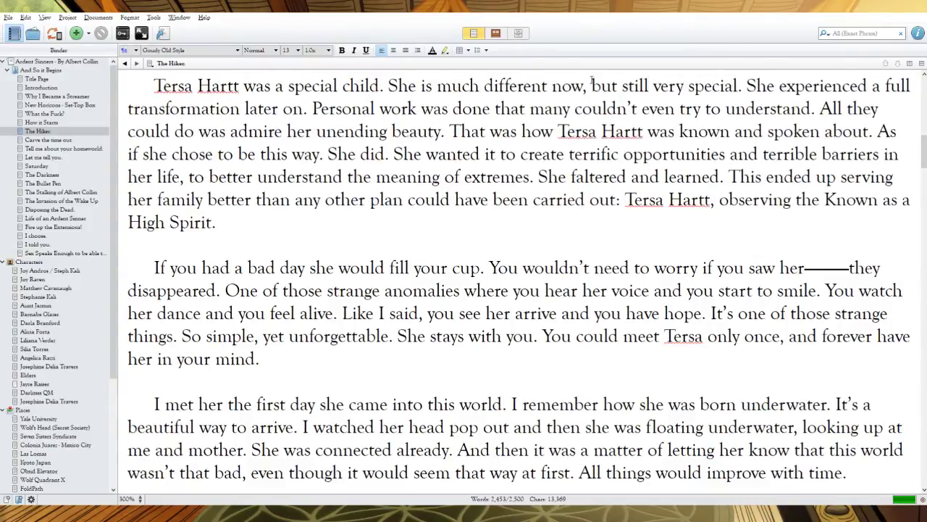
Step: Delete everything after "but still very special." in that paragraph, from "She experienced a full transformation" through "as a High Spirit."
left_click_drag(311, 109, 746, 85)
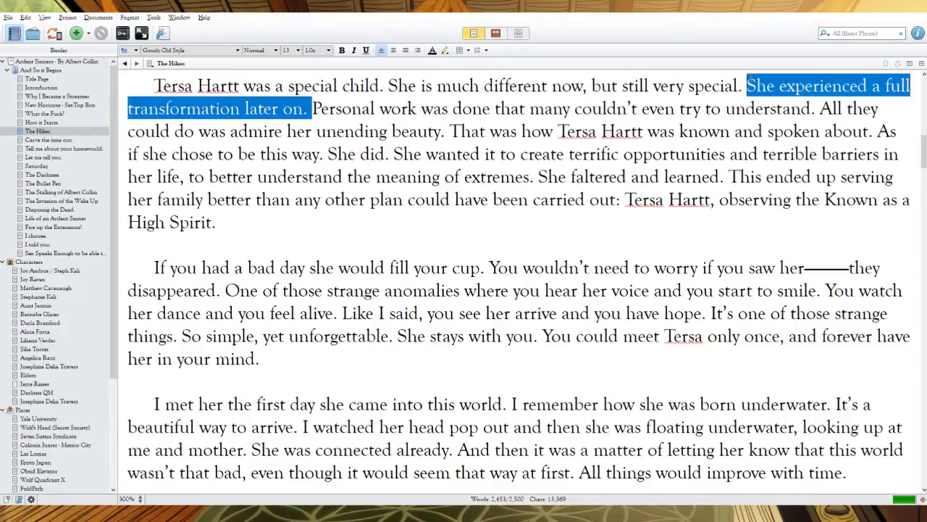
key("BackSpace")
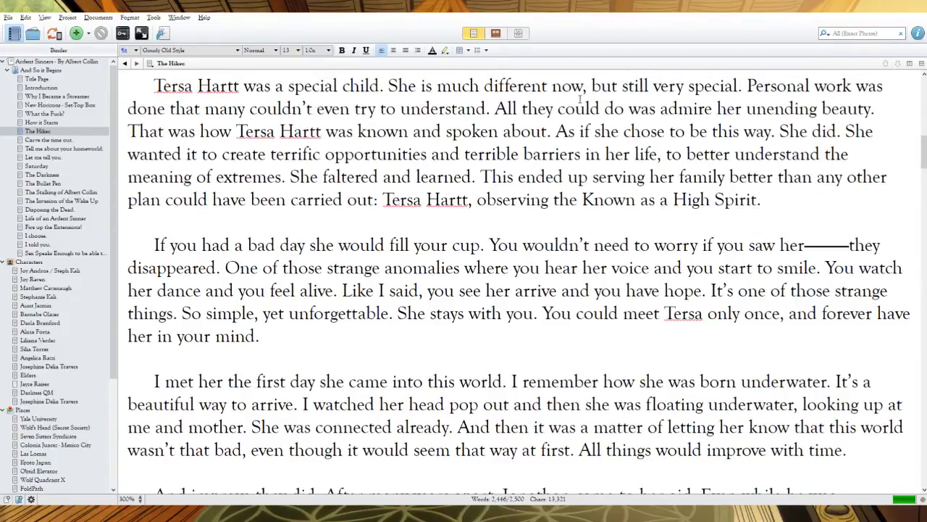
left_click_drag(495, 109, 747, 85)
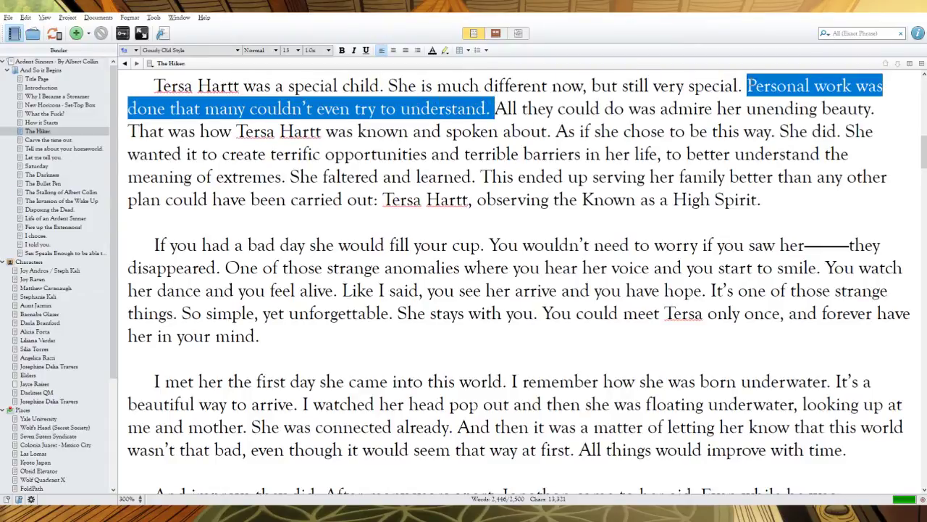
left_click(486, 109)
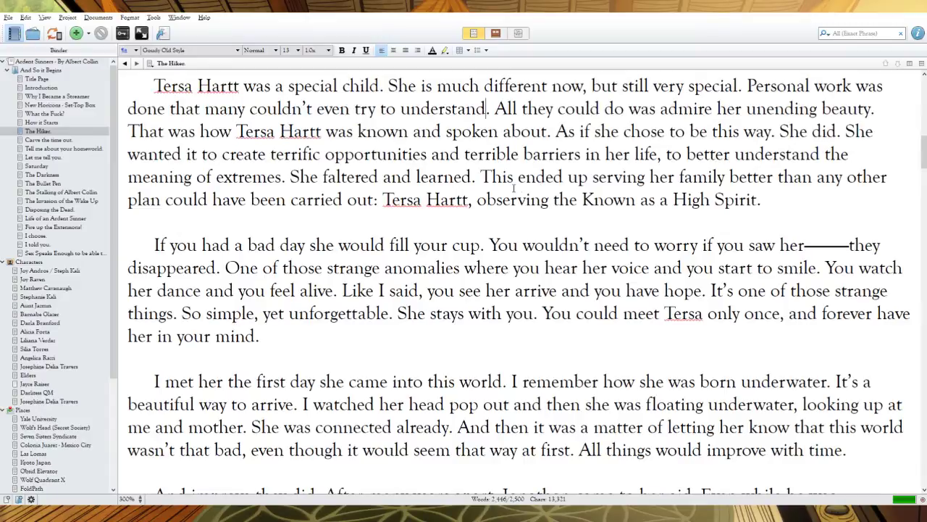
left_click_drag(762, 200, 747, 86)
key("Delete")
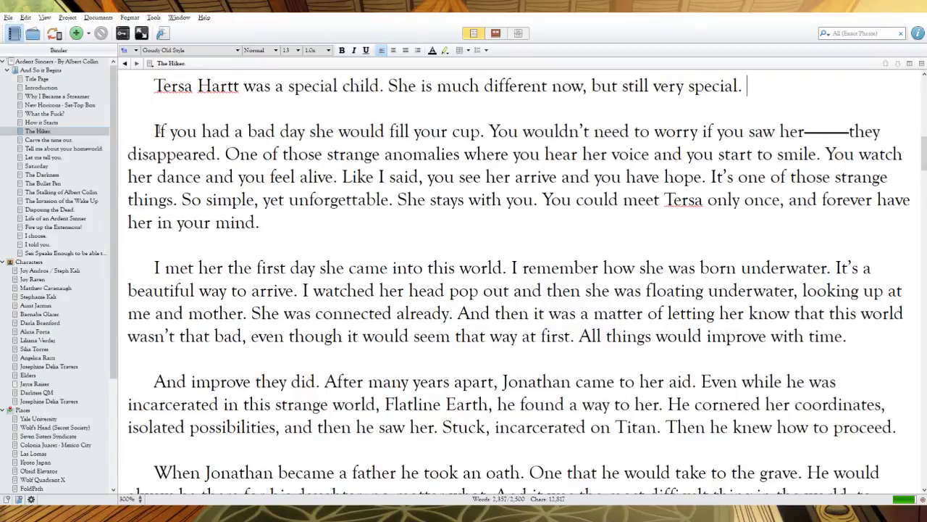
key("BackSpace")
key("BackSpace")
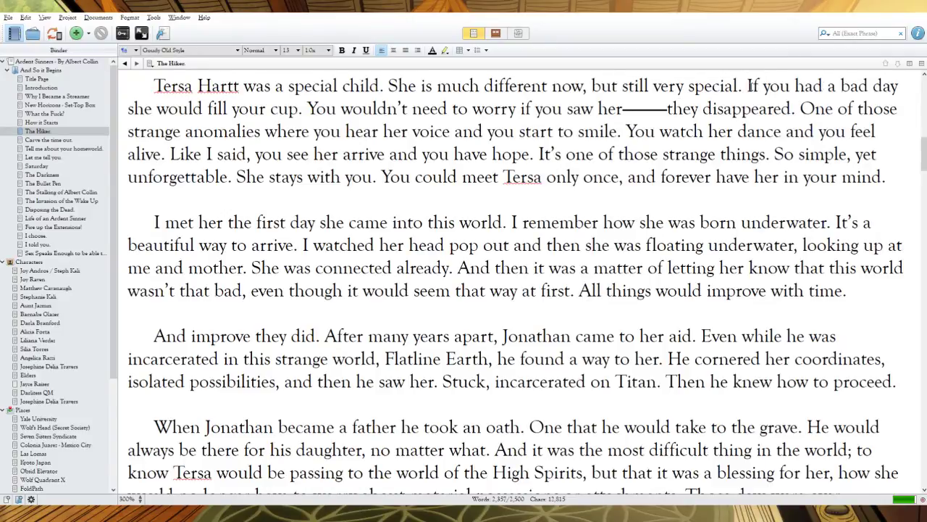
key("Return")
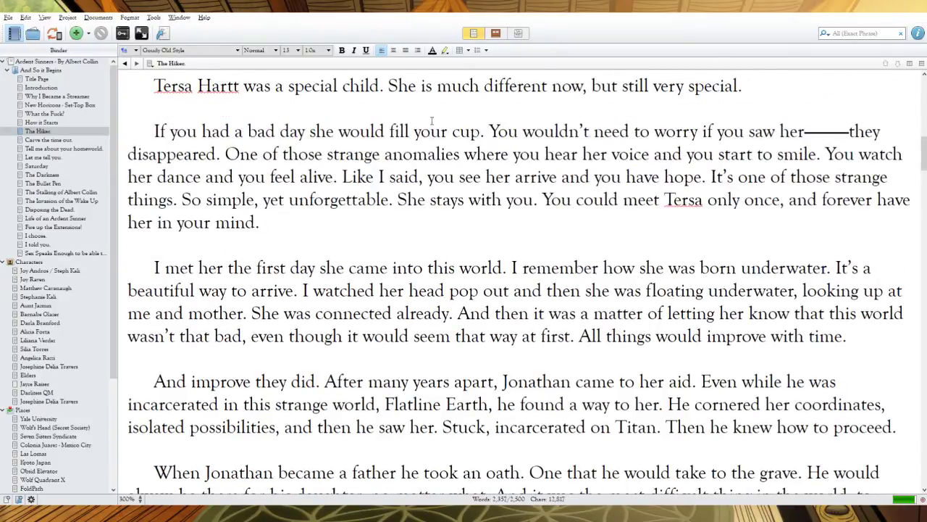
Step: In the bad-day paragraph, replace "she" with "Tersa" before "would fill your cup" and "they" with "suffering" before "disappeared"
double_click(335, 131)
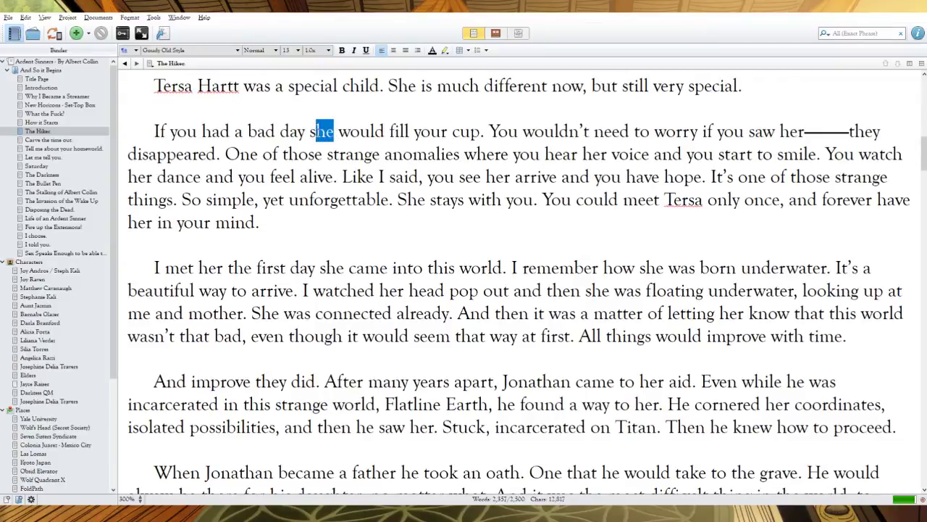
type("Tersa")
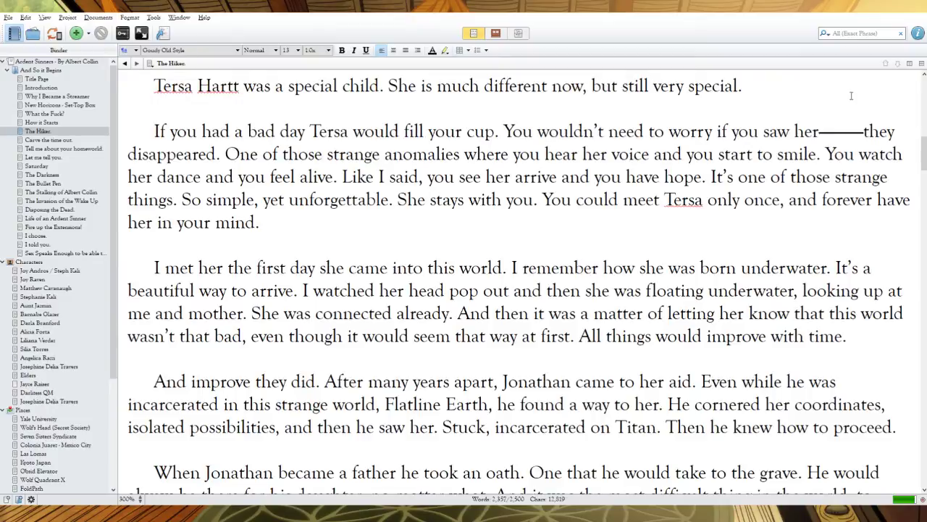
left_click_drag(895, 132, 864, 131)
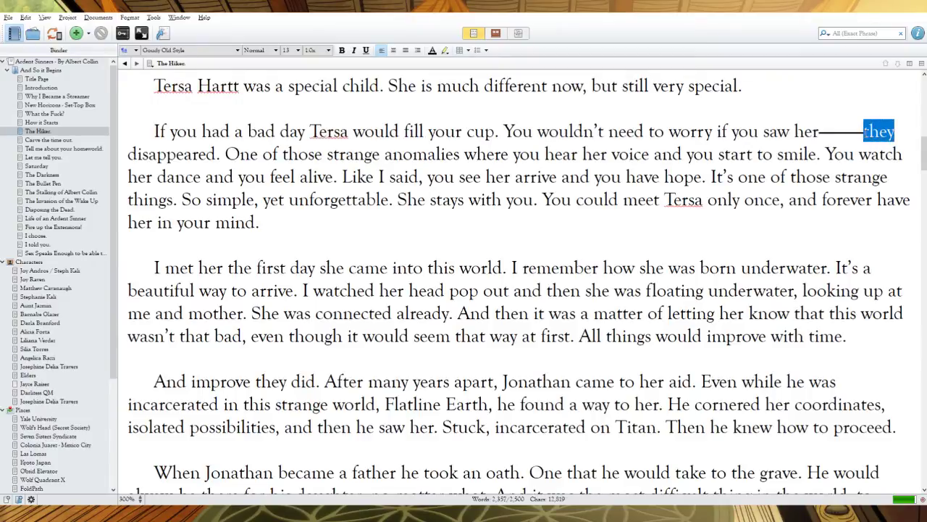
type("suffering")
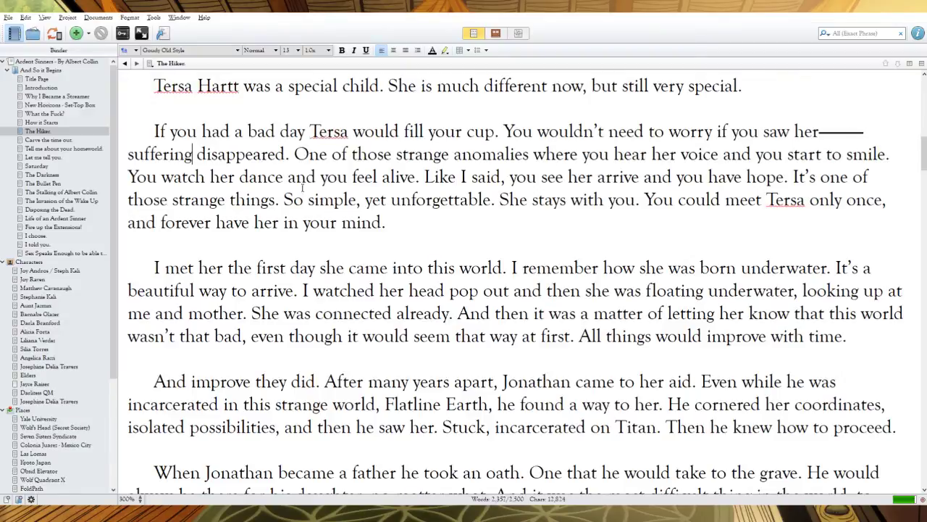
Step: Change "One of those strange anomalies" to "A strange anomaly," at the start of its sentence
left_click_drag(454, 155, 294, 154)
type("A strangt")
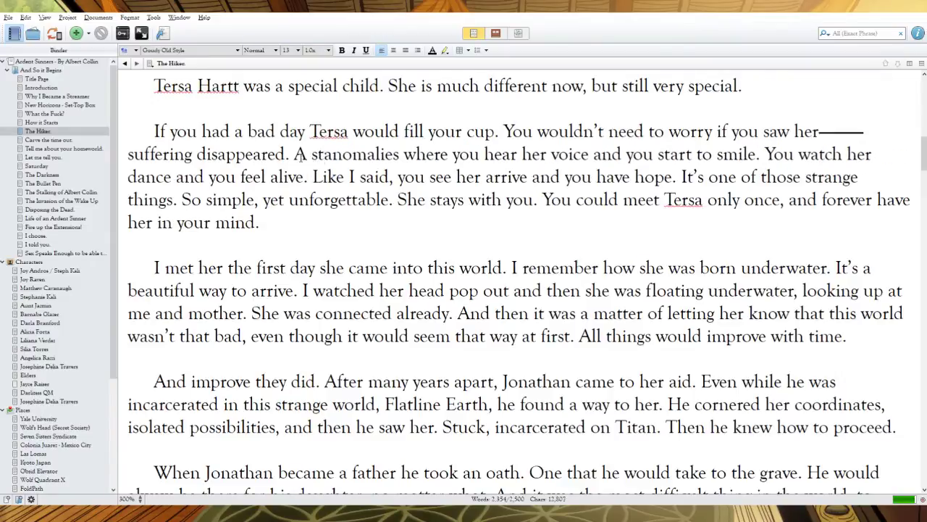
key("BackSpace")
type("e")
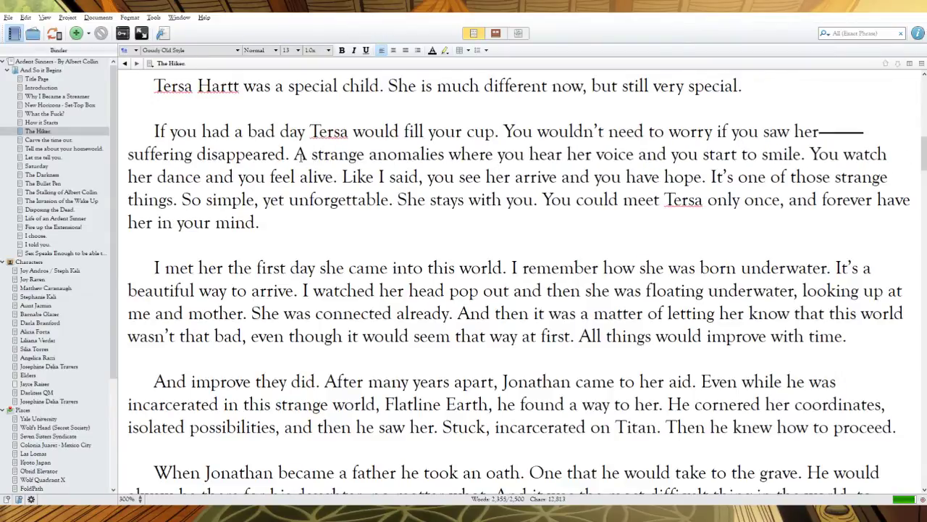
left_click_drag(445, 154, 426, 155)
type("y,")
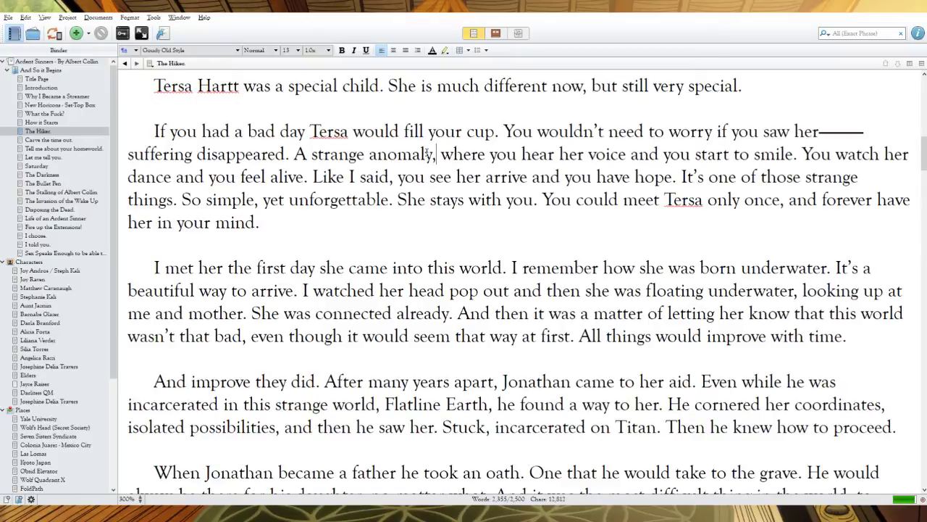
Step: Reword the rest of the anomaly sentence to "where you hear a voice and immediately start to smile"
double_click(677, 154)
type("immed")
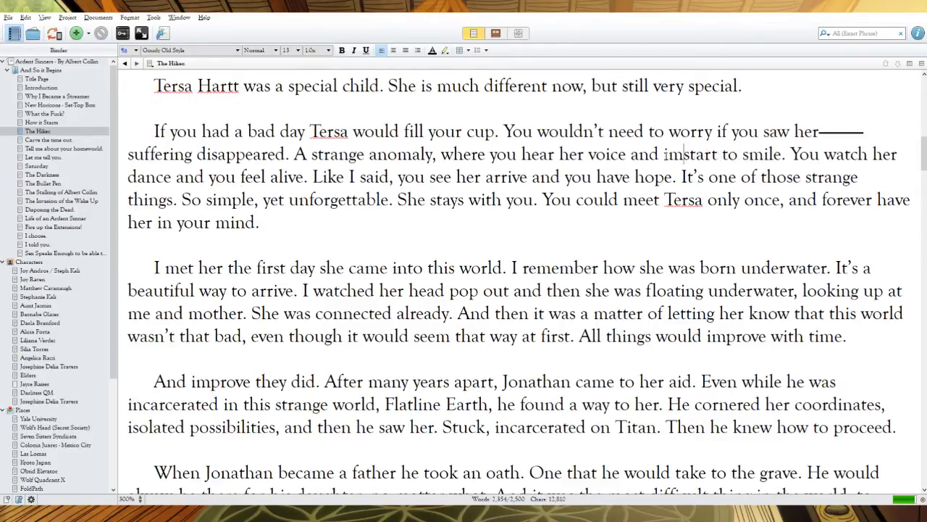
type("iately")
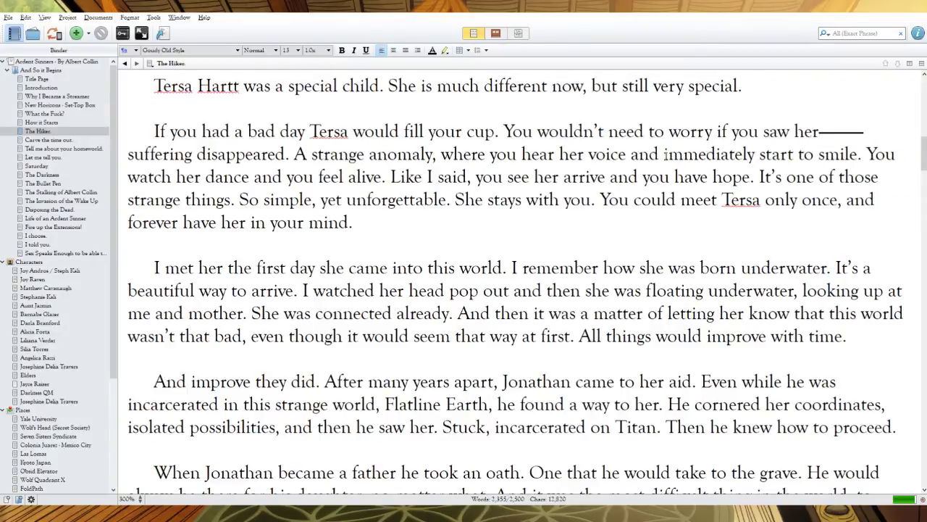
double_click(578, 154)
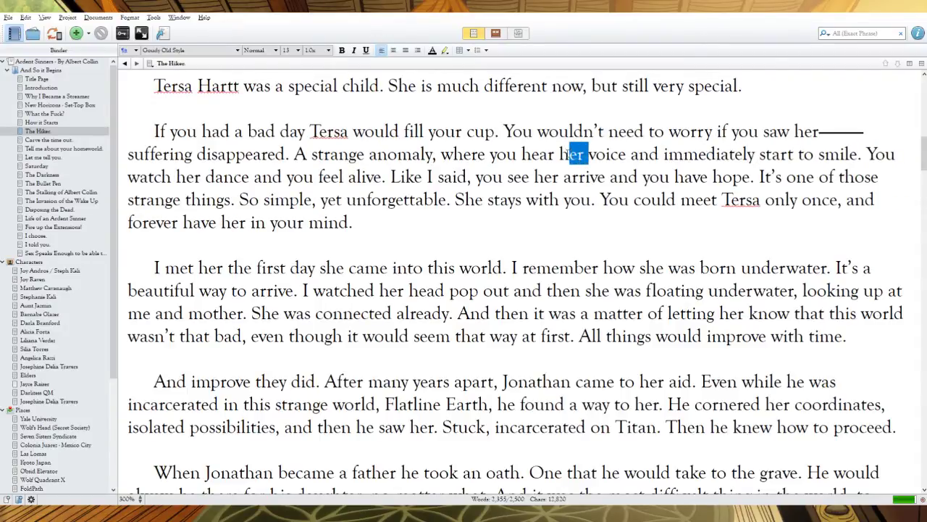
type("a")
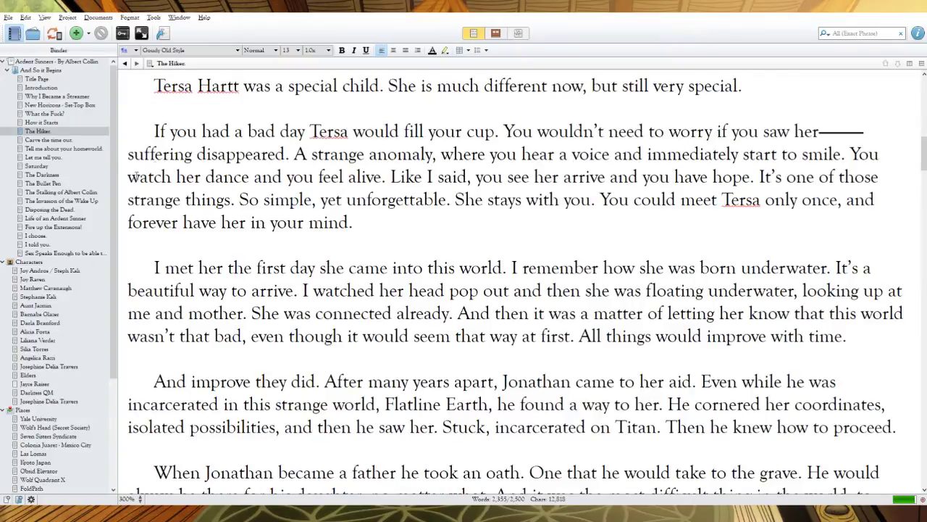
Step: Shorten the dance sentence to "Watch her dance and feel alive."
left_click_drag(140, 177, 424, 155)
left_click(846, 154)
left_click_drag(137, 176, 849, 154)
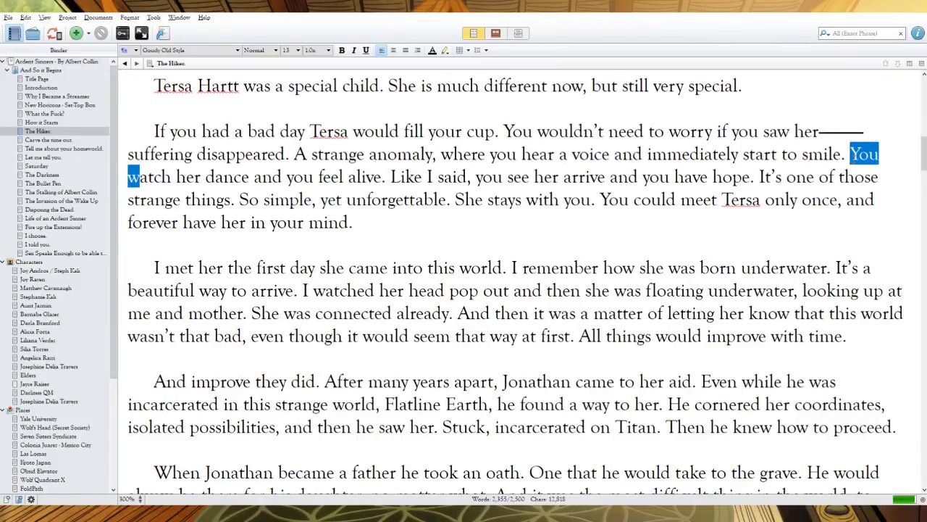
key("BackSpace")
type("Watch")
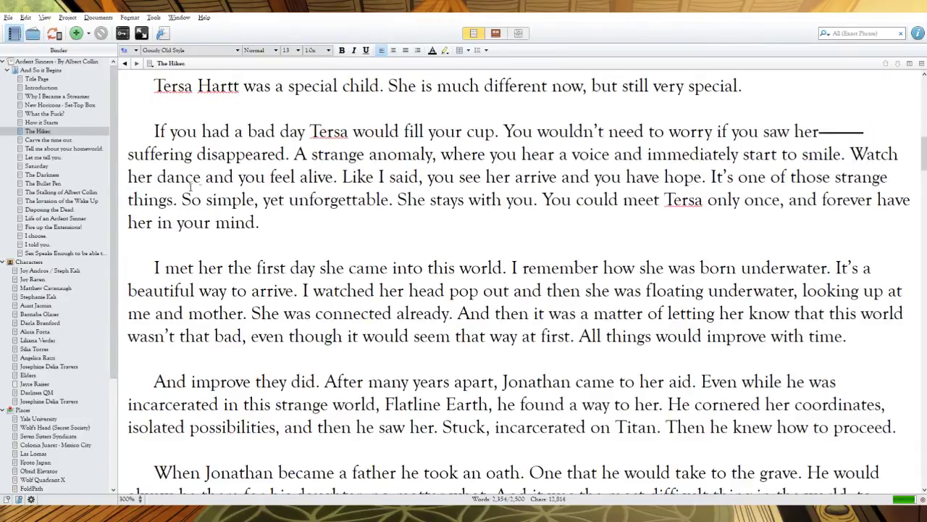
left_click(270, 176)
key("BackSpace")
key("BackSpace")
key("BackSpace")
key("BackSpace")
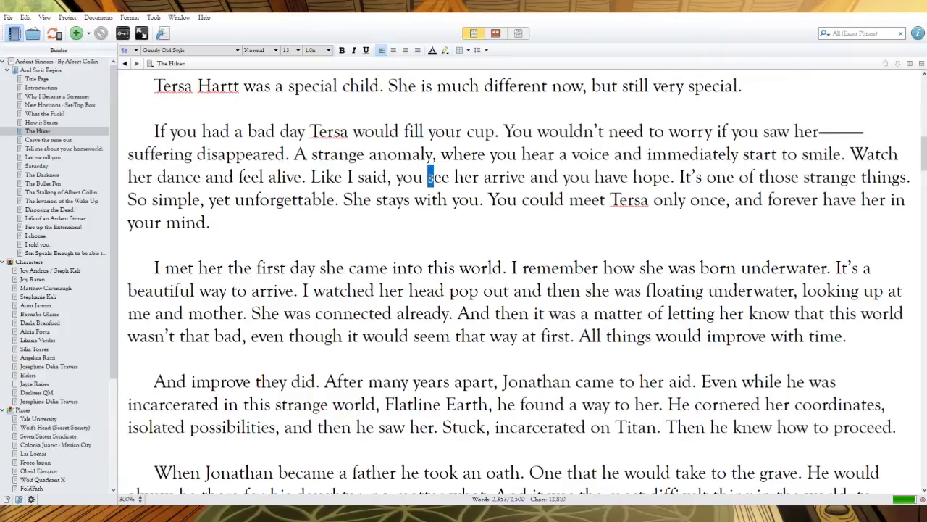
Step: Shorten the arrival sentence to "See her arrive and have hope." and delete "It's one of those strange things."
left_click_drag(434, 177, 307, 176)
type(". S")
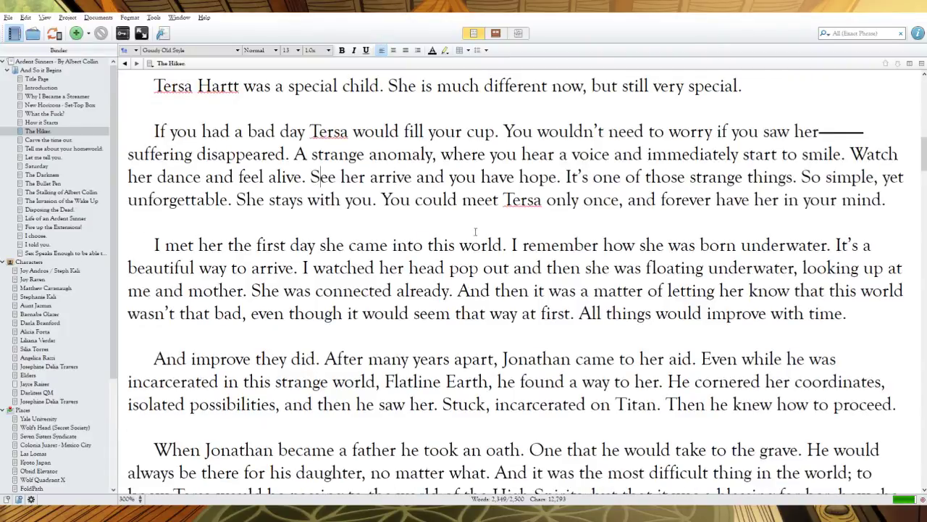
left_click_drag(483, 177, 450, 176)
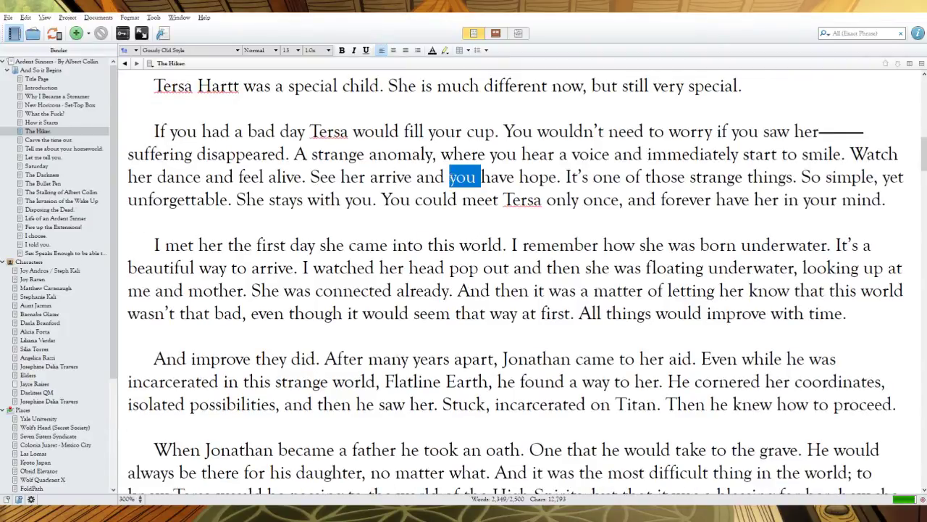
key("BackSpace")
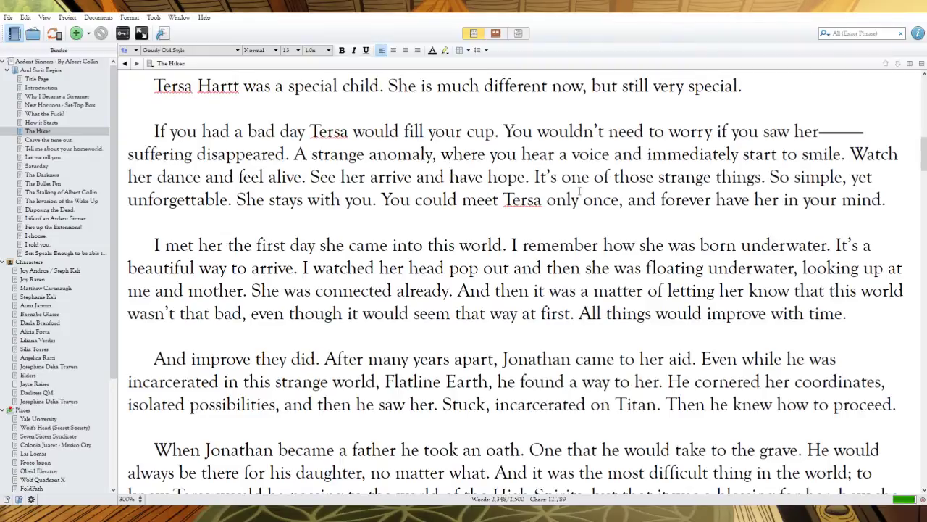
left_click_drag(769, 176, 533, 177)
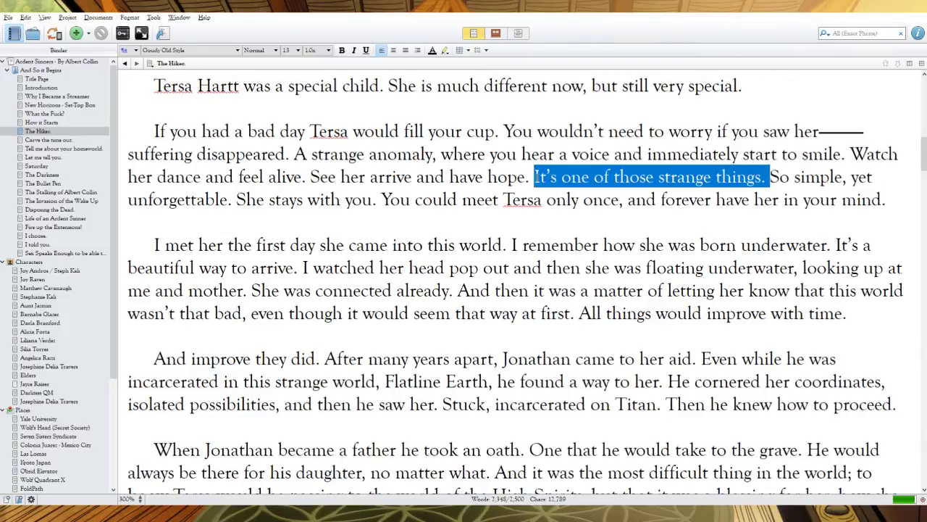
key("BackSpace")
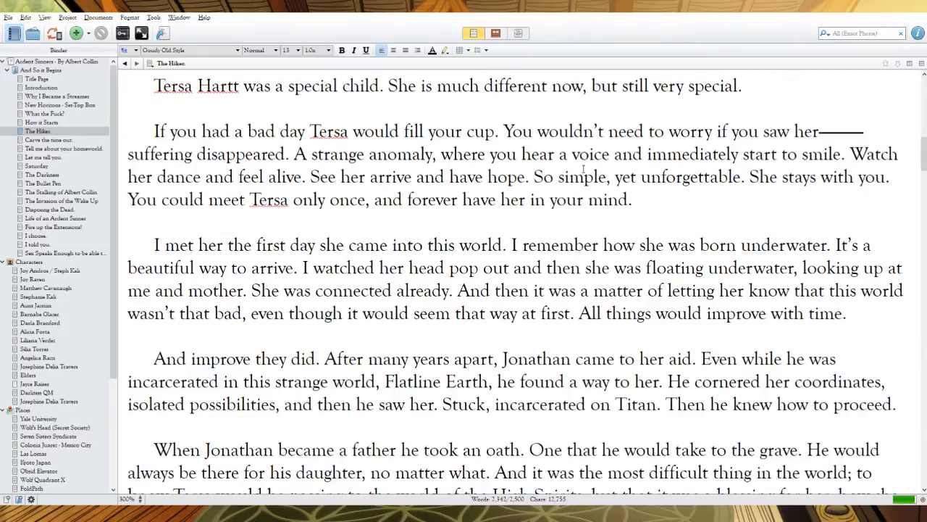
Step: Change "So simple, yet unforgettable." to "So simple, her ways." in the paragraph about having a bad day
left_click_drag(641, 176, 534, 177)
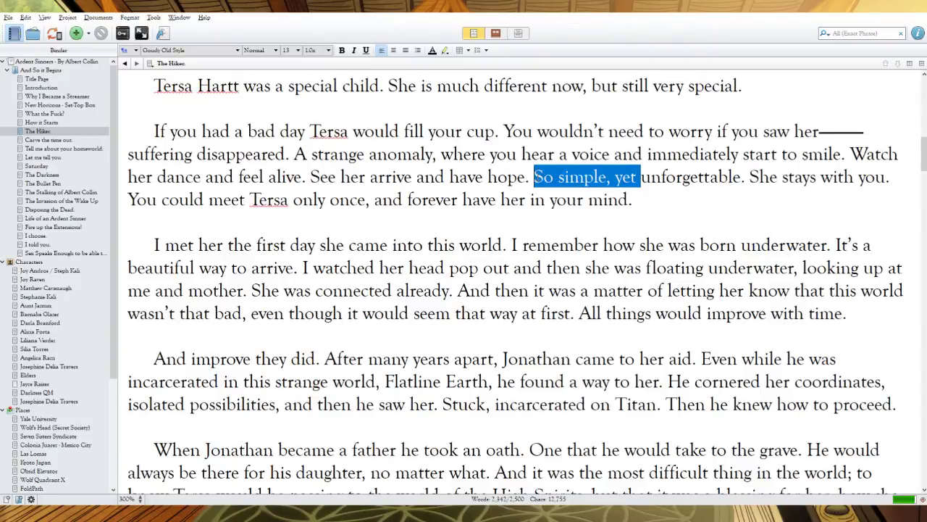
left_click(623, 176)
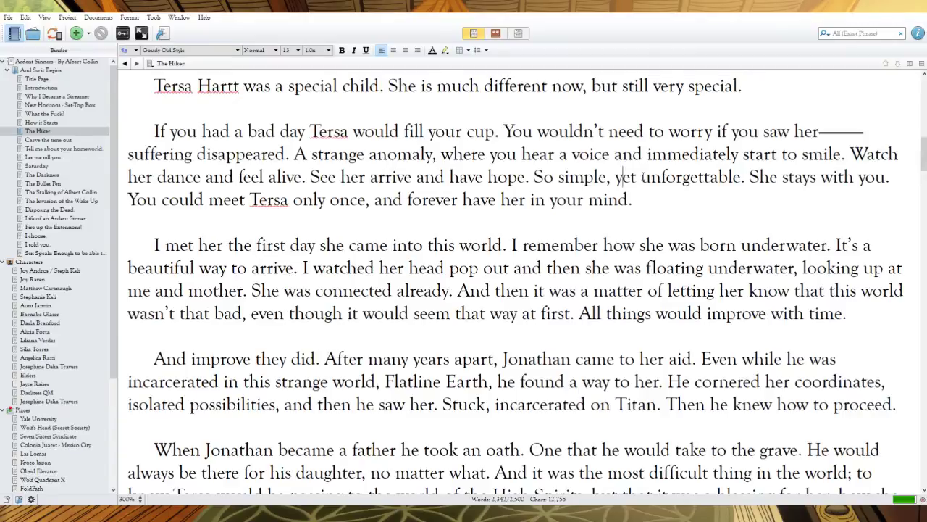
left_click(608, 177)
key("BackSpace")
type(", her")
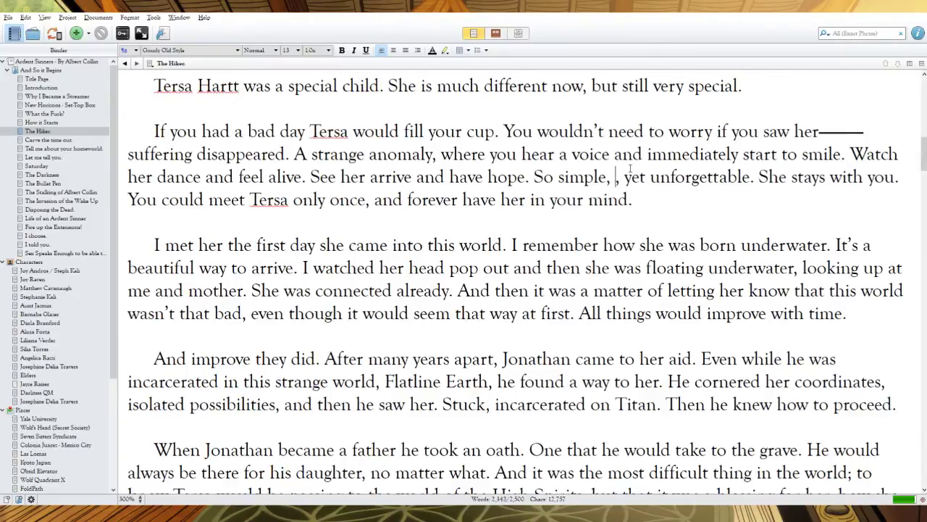
type(" ways,")
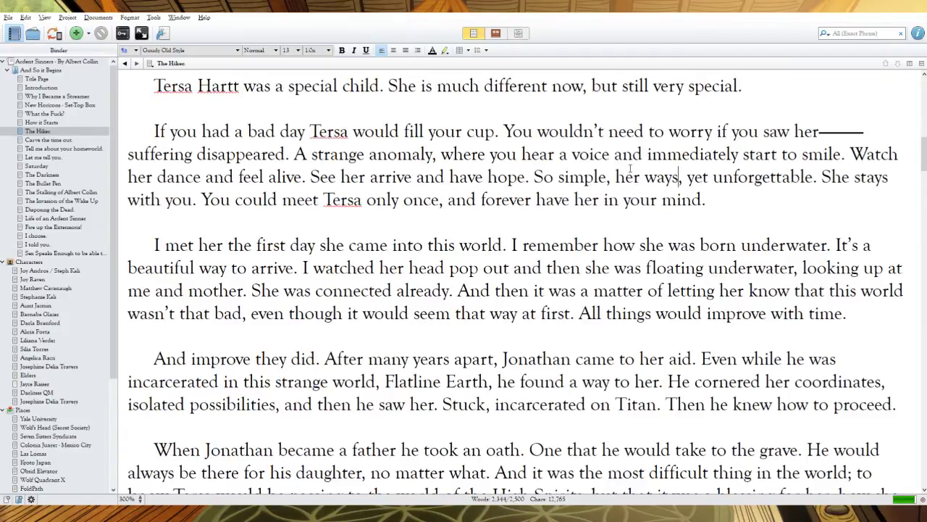
left_click_drag(813, 177, 678, 174)
key("BackSpace")
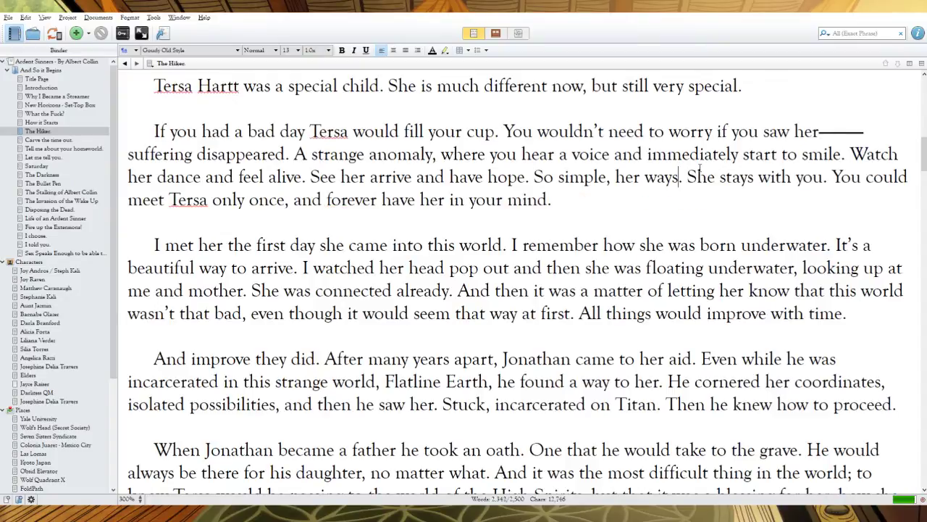
Step: Join "So simple, her ways" to the following sentence by replacing "She" with ", and something about the experience" before "stays with you"
left_click_drag(715, 177, 680, 177)
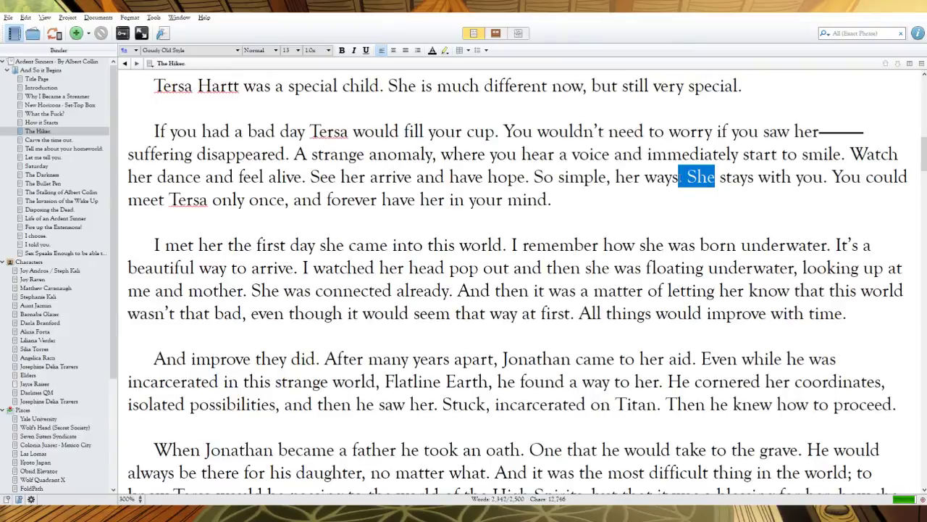
type("; and ")
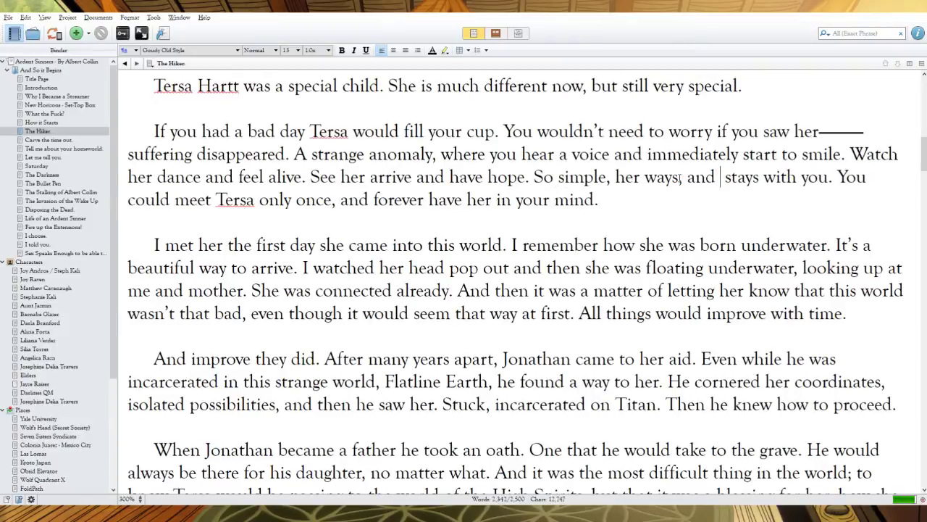
type("something about the ")
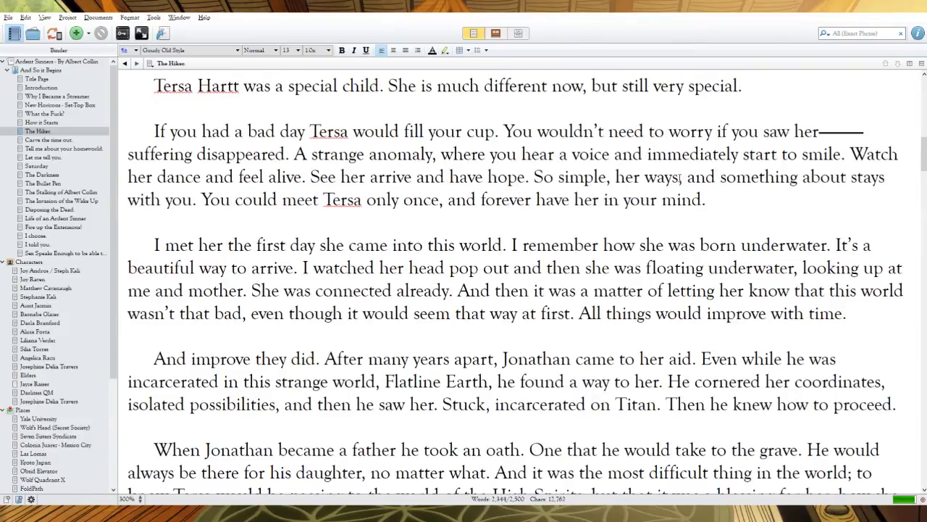
type("exper stays with you. You could me")
key("BackSpace")
key("BackSpace")
type("ience")
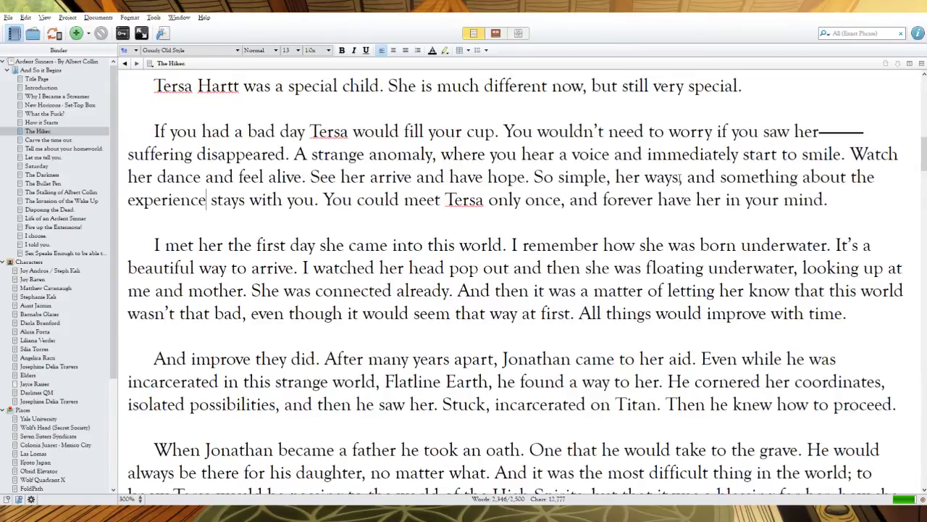
Step: Change "could meet" to "can meet" in the paragraph's last sentence
left_click_drag(444, 200, 356, 200)
type("can meeet")
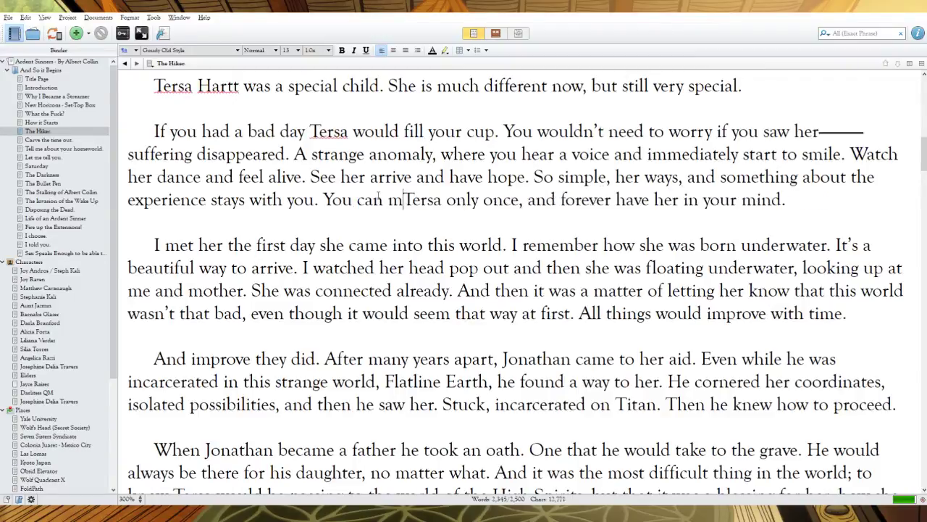
key("BackSpace")
key("BackSpace")
type("t")
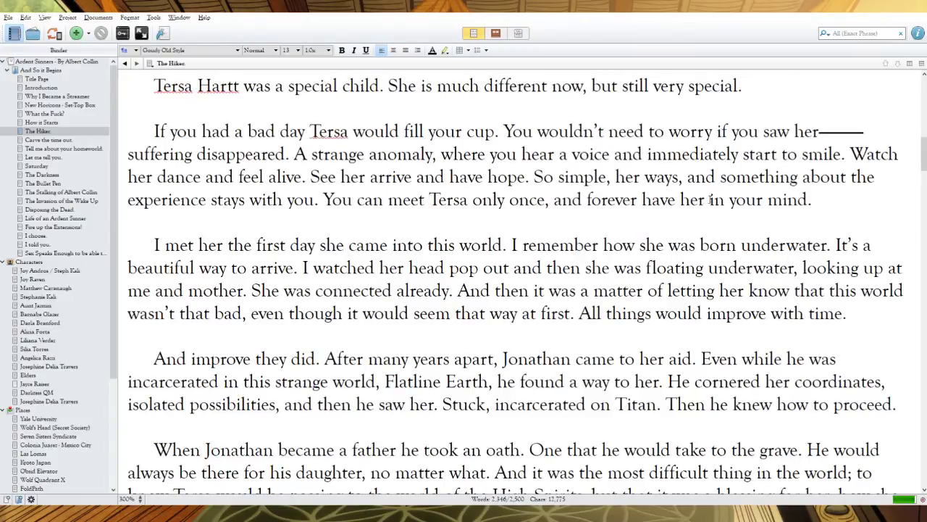
Step: Replace the ending "forever have her in your mind." with "she remains in your mind forever."
left_click_drag(824, 200, 587, 201)
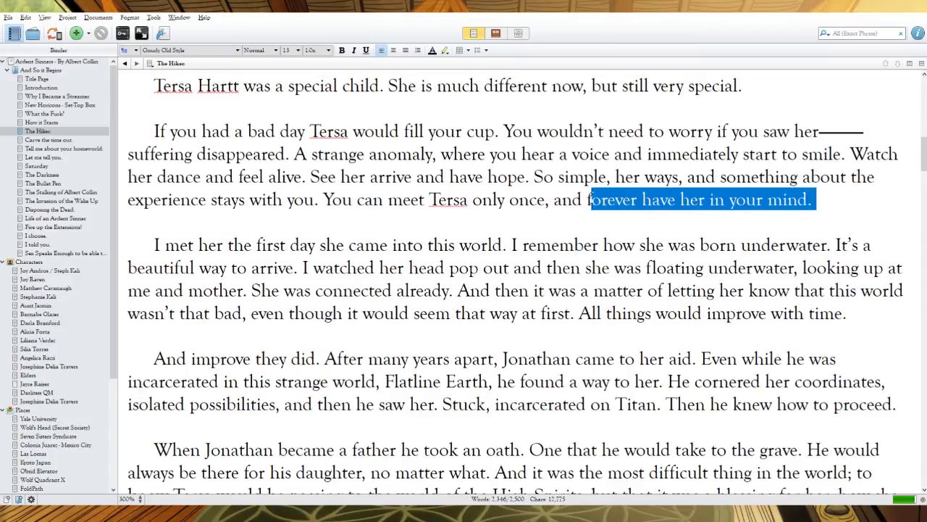
type("she remains in")
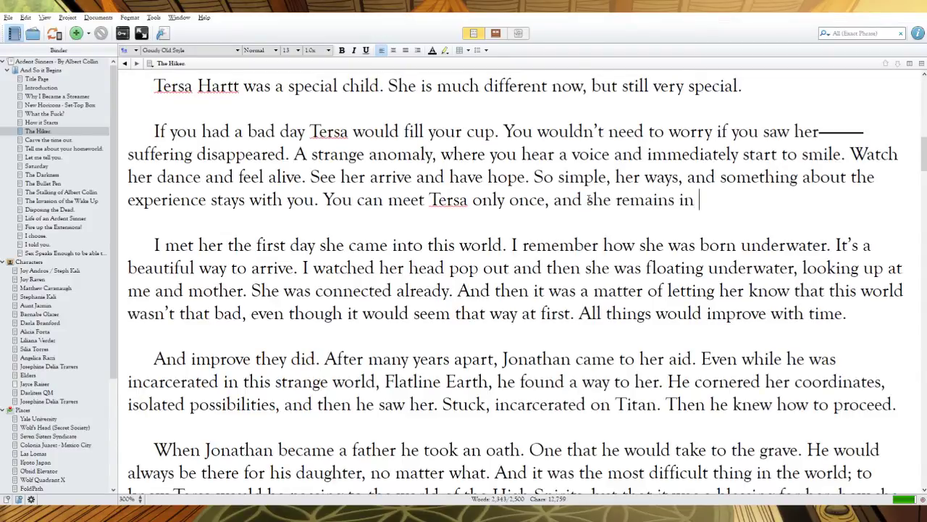
type(" your mind foev")
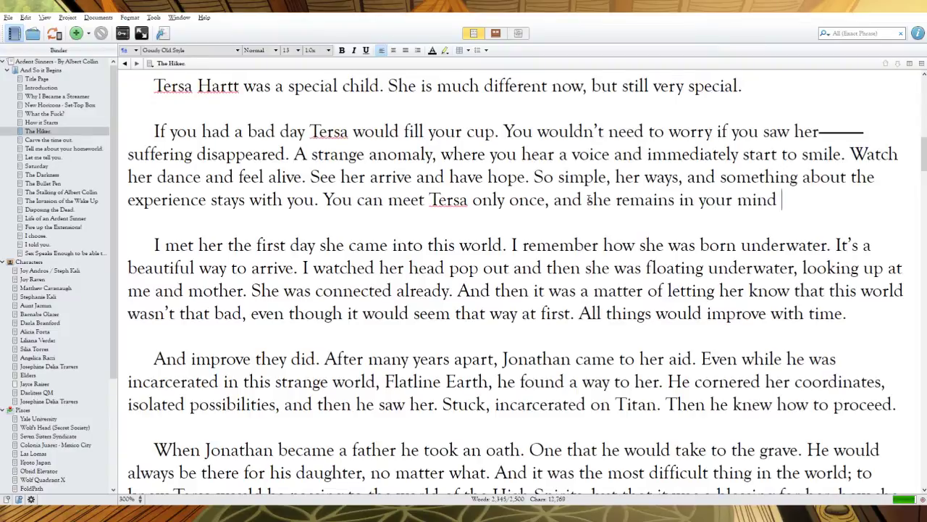
key("BackSpace")
key("BackSpace")
type("rever.")
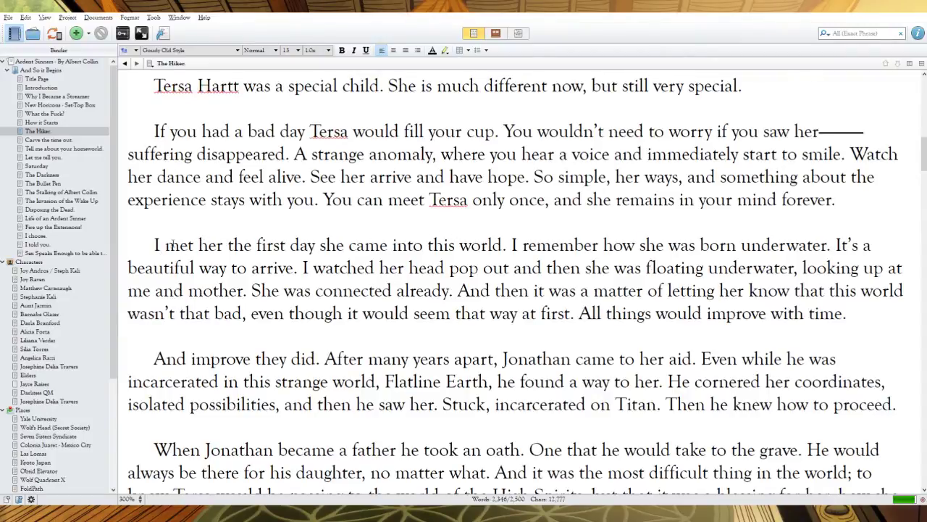
Step: In the birth paragraph, change "I remember how she" to "I watched how she" and "It's a beautiful way" to "Such a beautiful way"
scroll(213, 239, "down", 3)
scroll(840, 165, "down", 1)
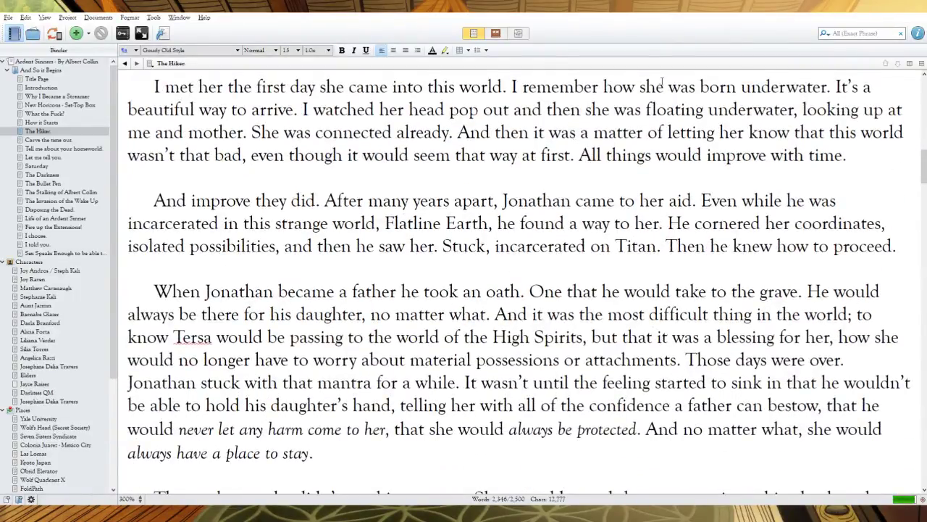
left_click_drag(647, 87, 512, 87)
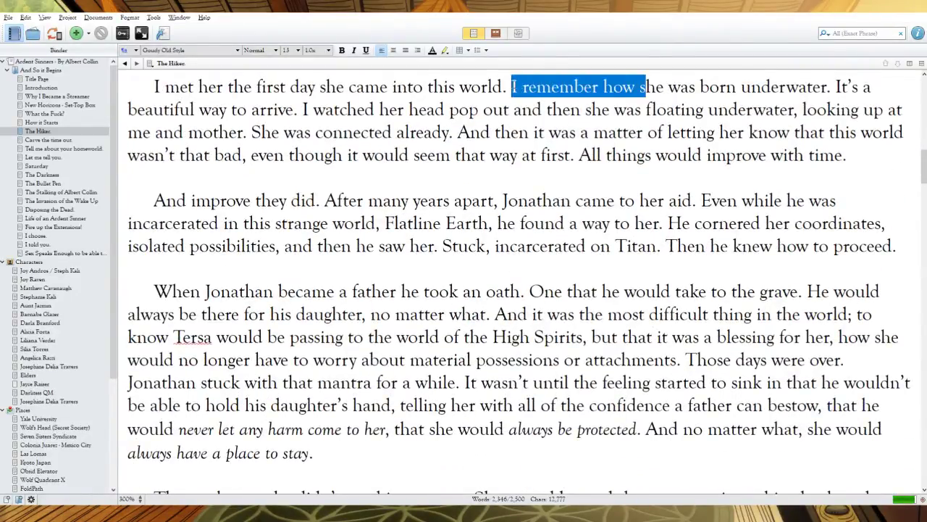
type("I watched ho")
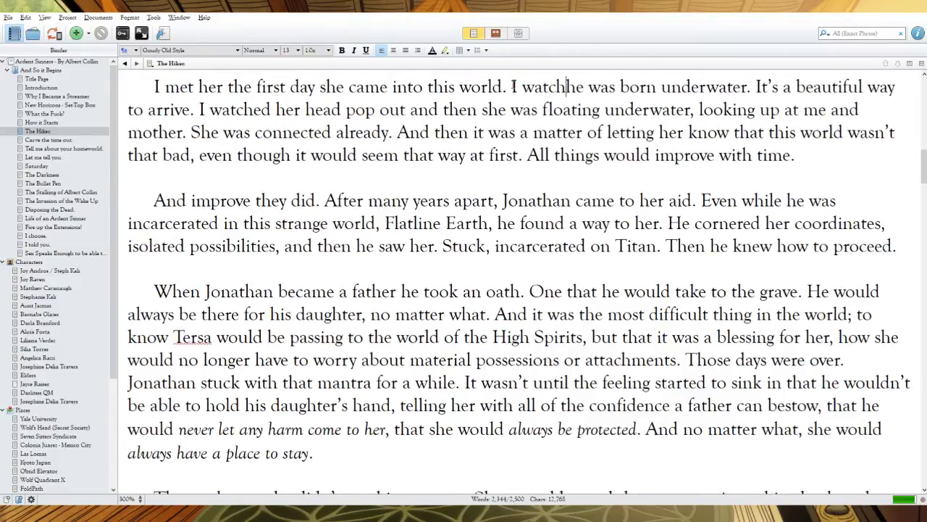
type("w s")
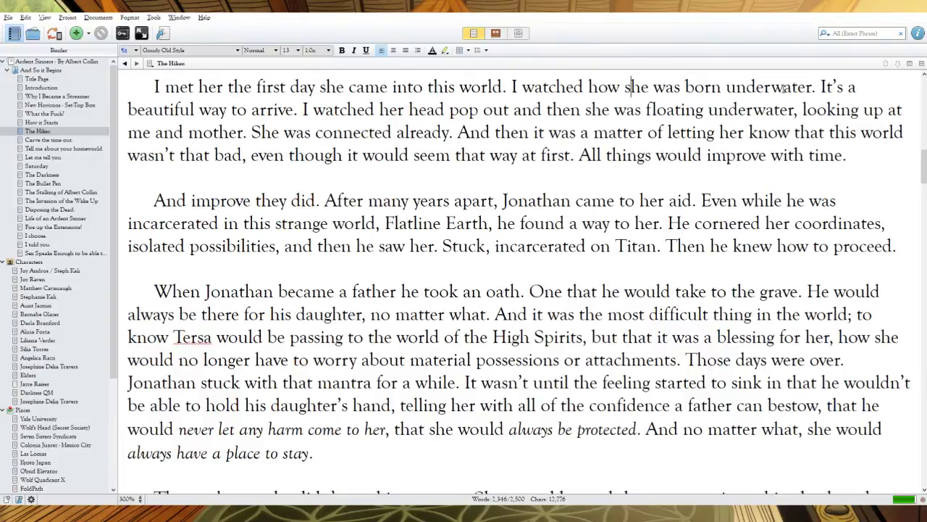
left_click_drag(846, 87, 819, 86)
type("Such")
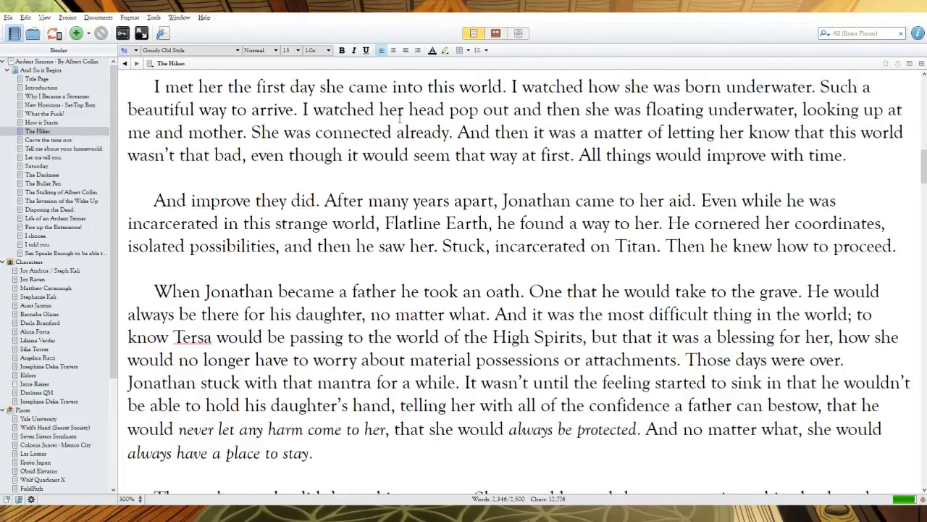
Step: Reword "I watched her head pop out" to "Her head popped out"
left_click_drag(449, 109, 302, 110)
type("Her head")
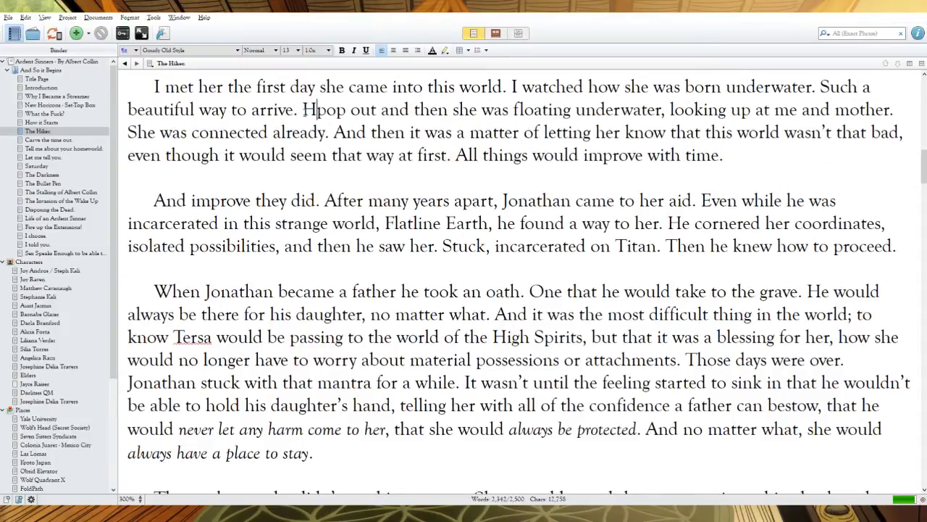
key("Right")
key("Right")
type("ped")
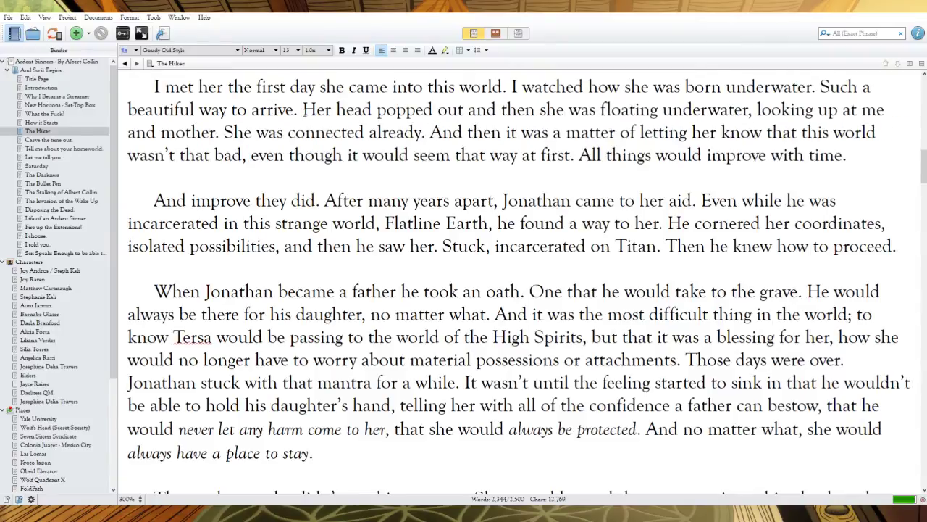
Step: Extend the sentence after "popped out" so it continues "and then her legs, and she was floating underwater"
left_click(498, 110)
type("then her le")
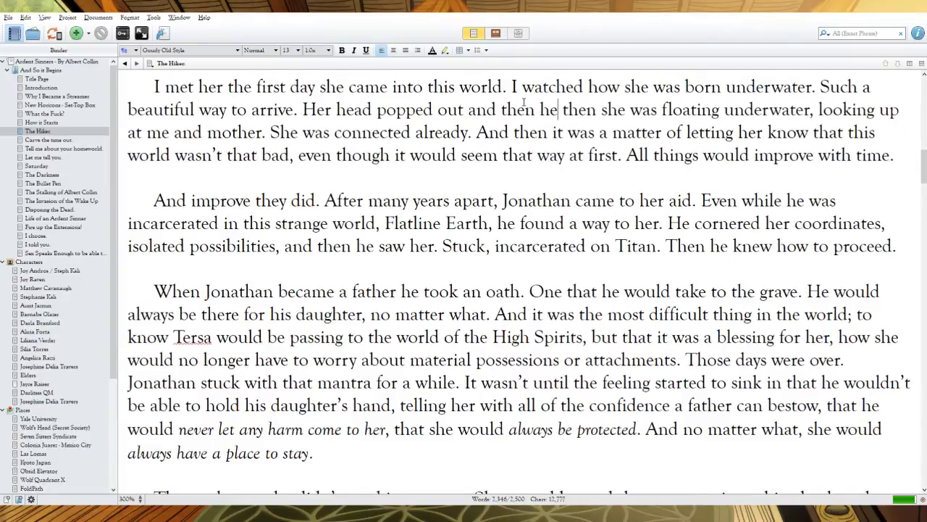
type("gs, and")
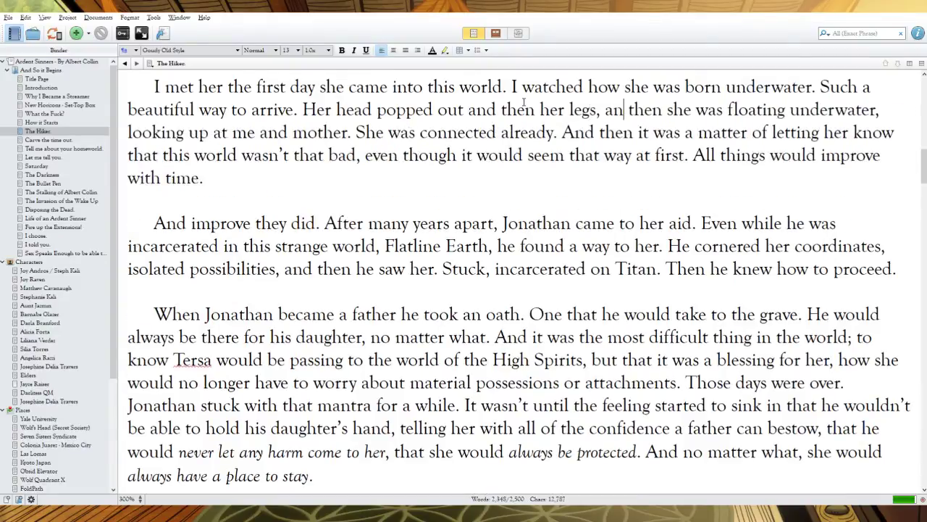
key("Right")
key("Right")
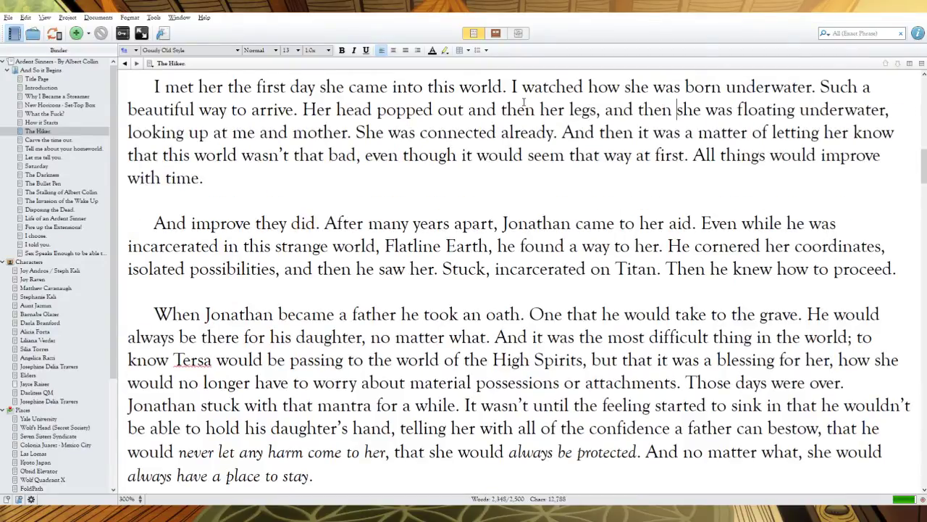
key("BackSpace")
key("BackSpace")
key("BackSpace")
key("BackSpace")
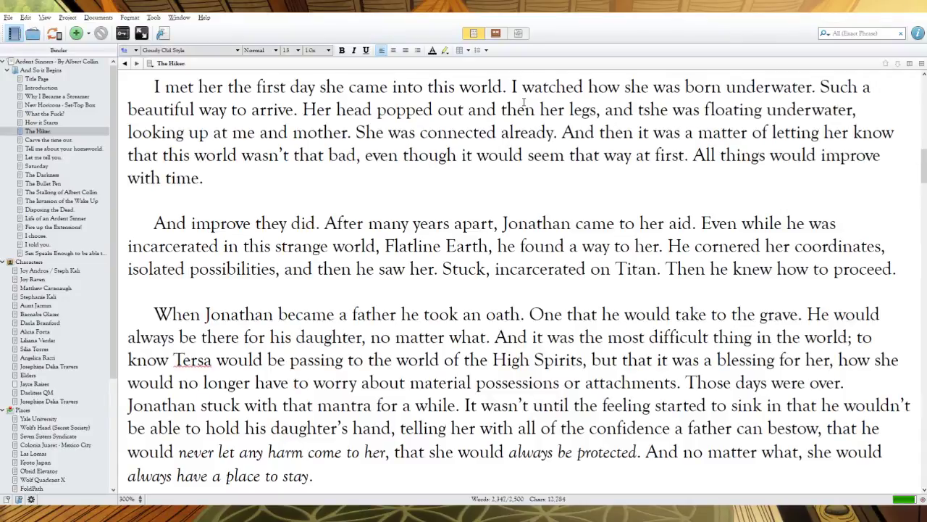
key("BackSpace")
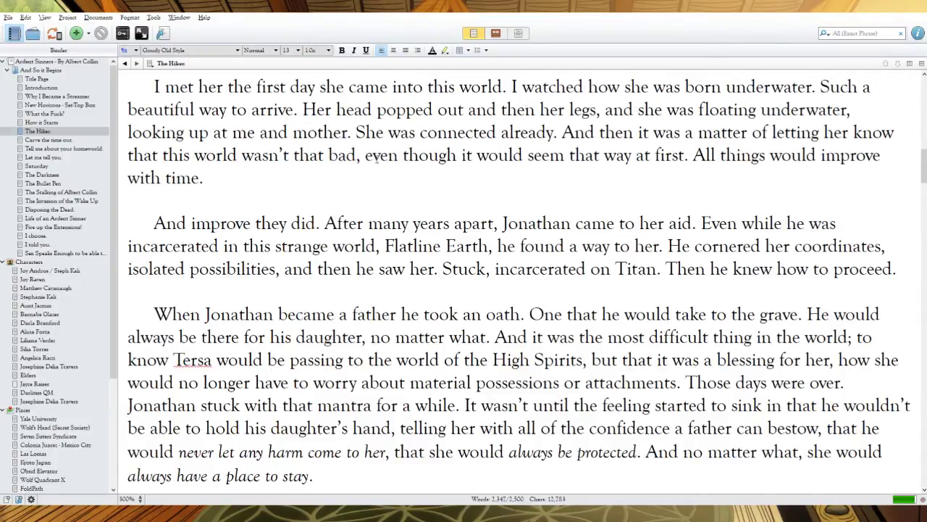
Step: Insert "her" before "mother" and replace "She was connected already" with "Already aware; connected"
left_click(304, 123)
type("her")
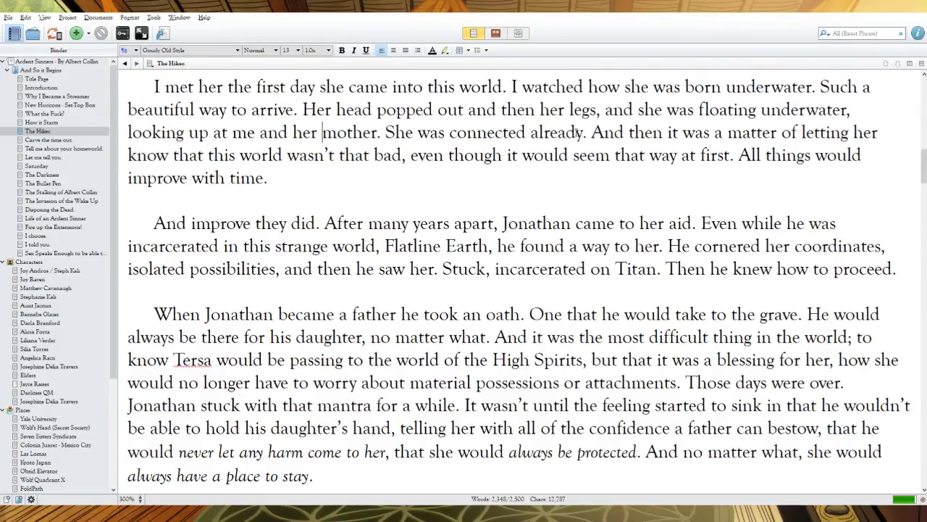
left_click_drag(584, 133, 385, 133)
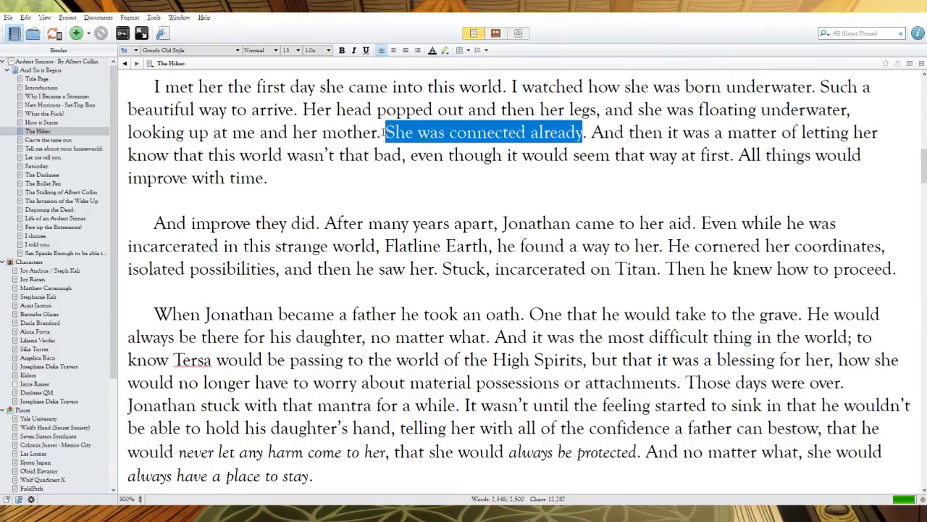
type("Already aware")
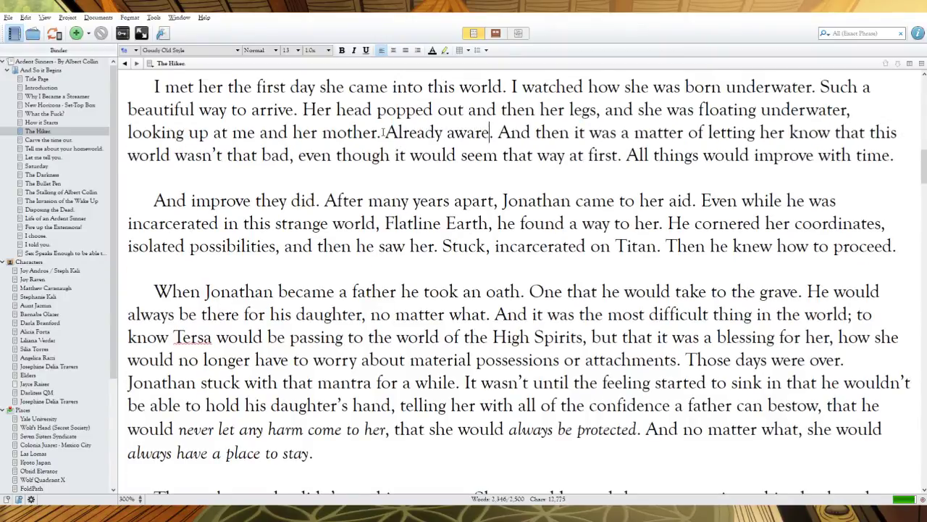
type("; connected")
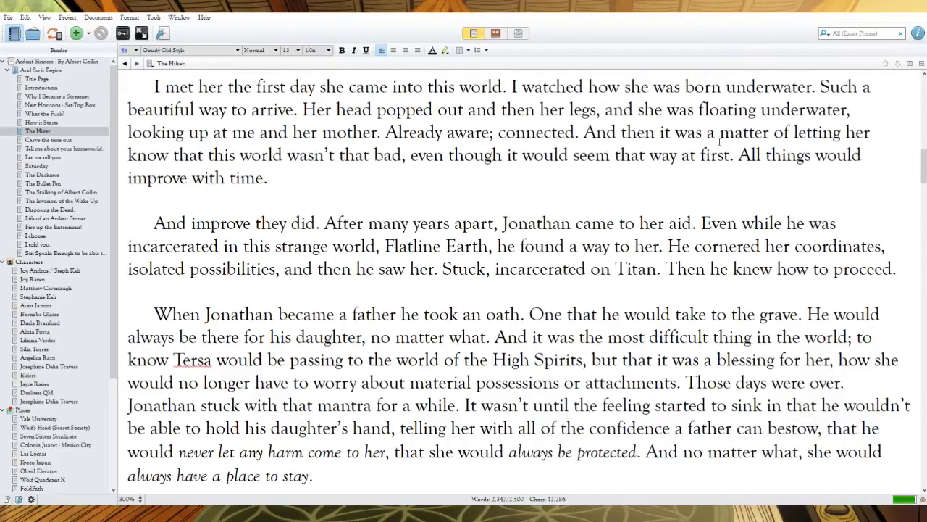
Step: Reword the next sentence's opening to "I let her know with my thoughts" and delete "that" before "bad"
left_click_drag(872, 133, 585, 132)
type("I let her know")
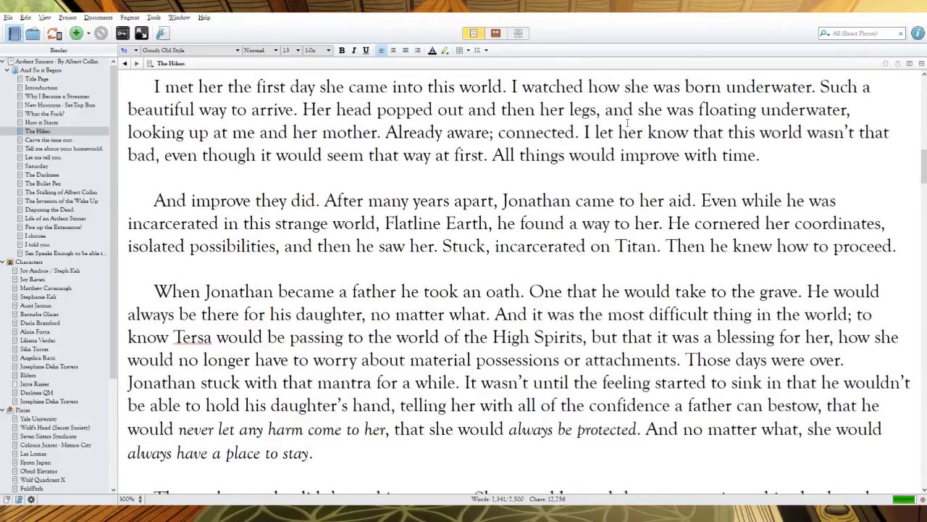
left_click(694, 133)
type("with my thoughts")
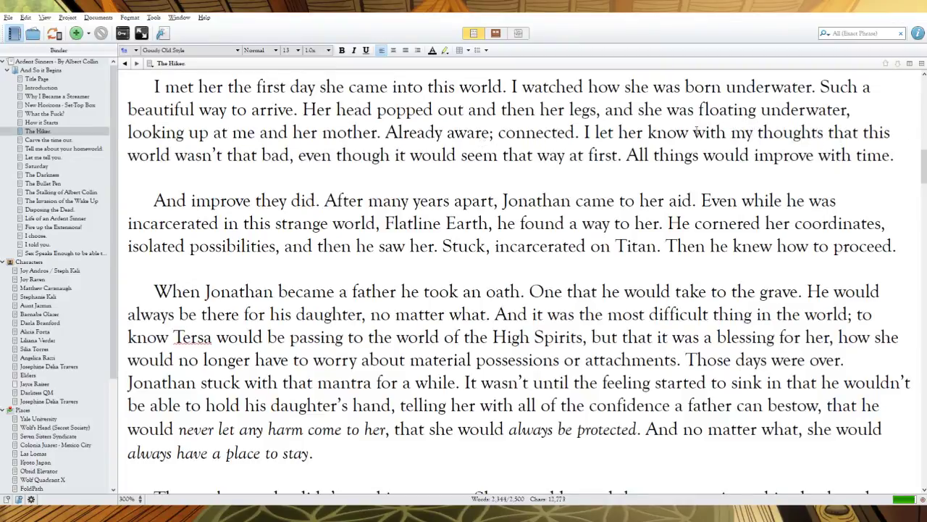
left_click_drag(261, 156, 227, 155)
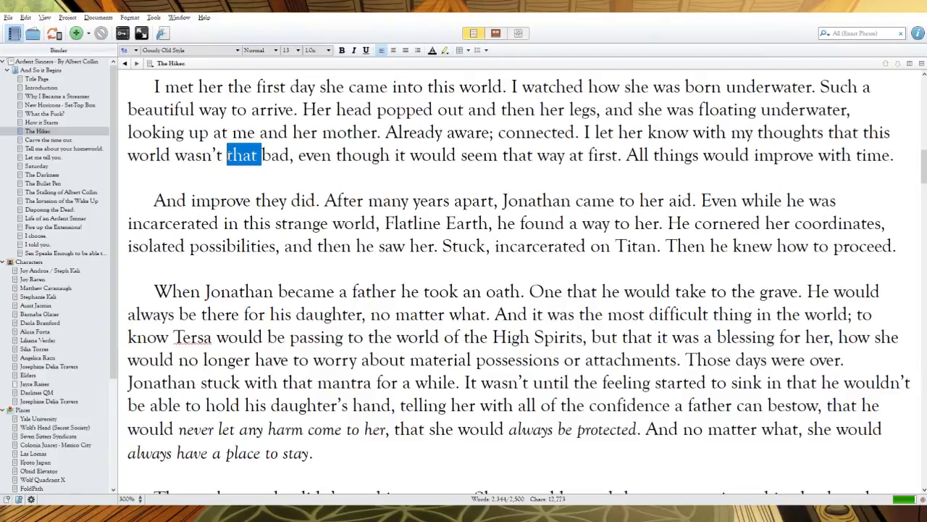
left_click(226, 155)
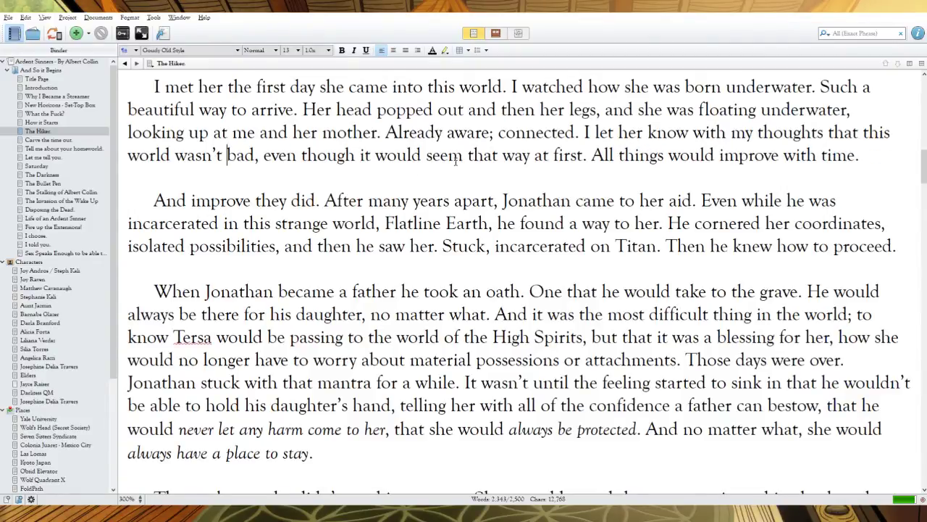
Step: Replace "first" with "times" in the phrase "even though it would seem that way at first"
double_click(558, 155)
type("ties")
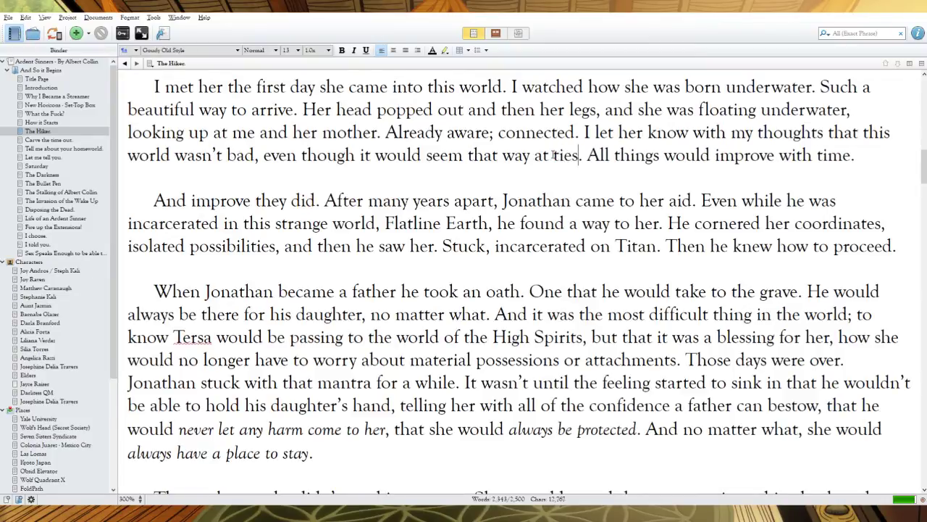
key("BackSpace")
key("BackSpace")
type("mes")
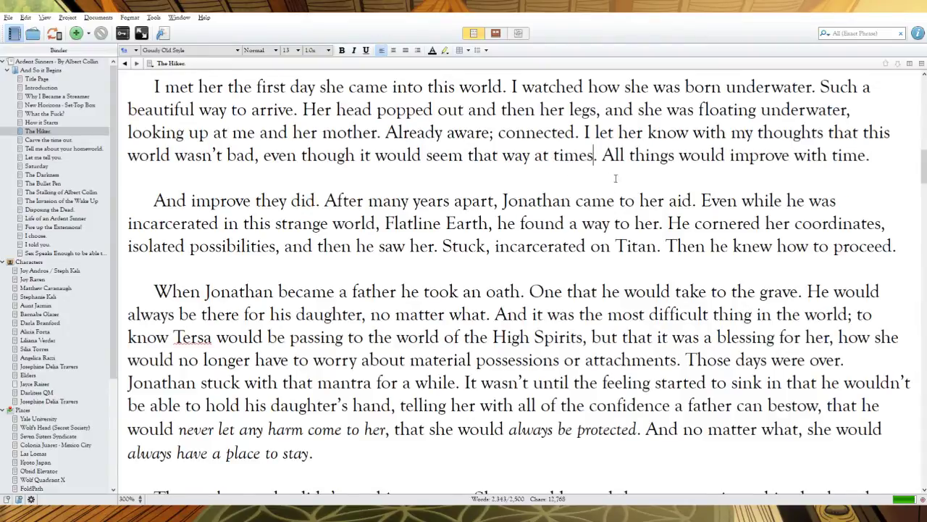
Step: Reword the paragraph's last sentence to begin "I reassured her that all things would improve"
left_click(619, 154)
key("BackSpace")
type("I ea")
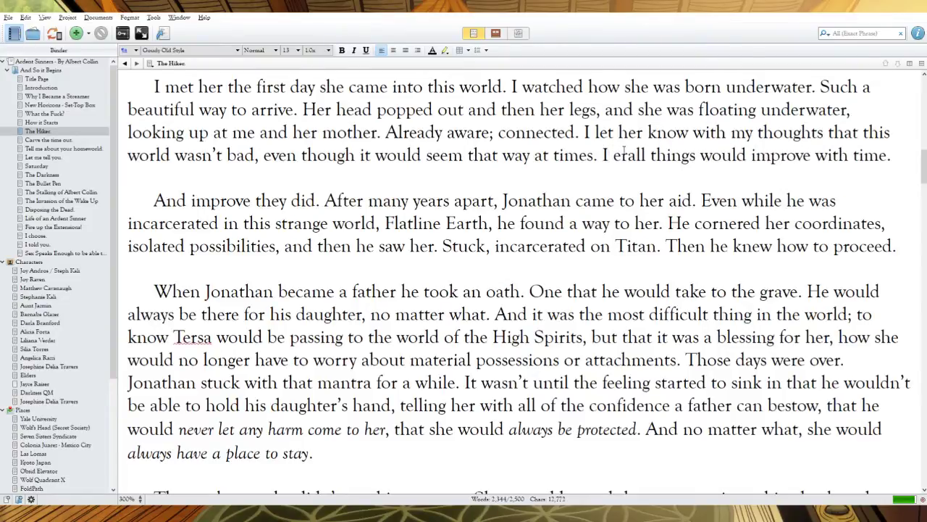
key("BackSpace")
key("BackSpace")
type("reassured")
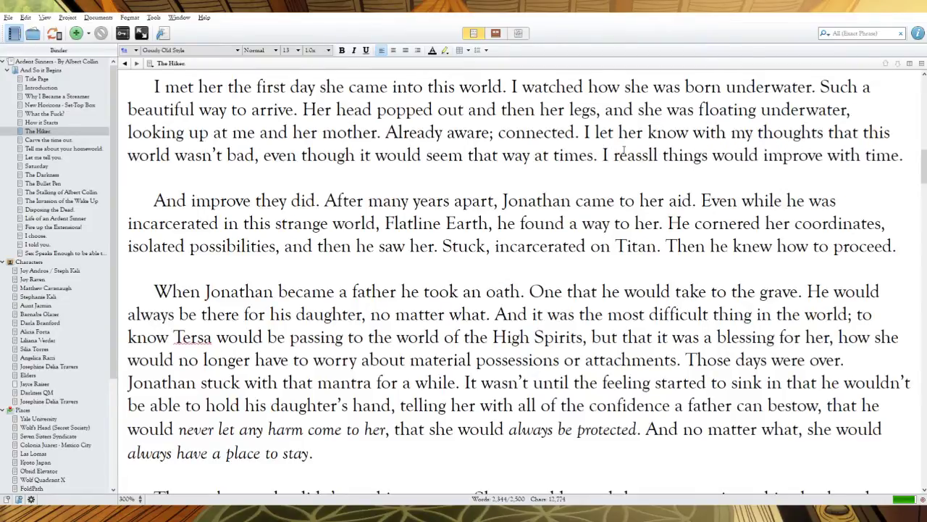
type(" her a")
key("BackSpace")
type("that a")
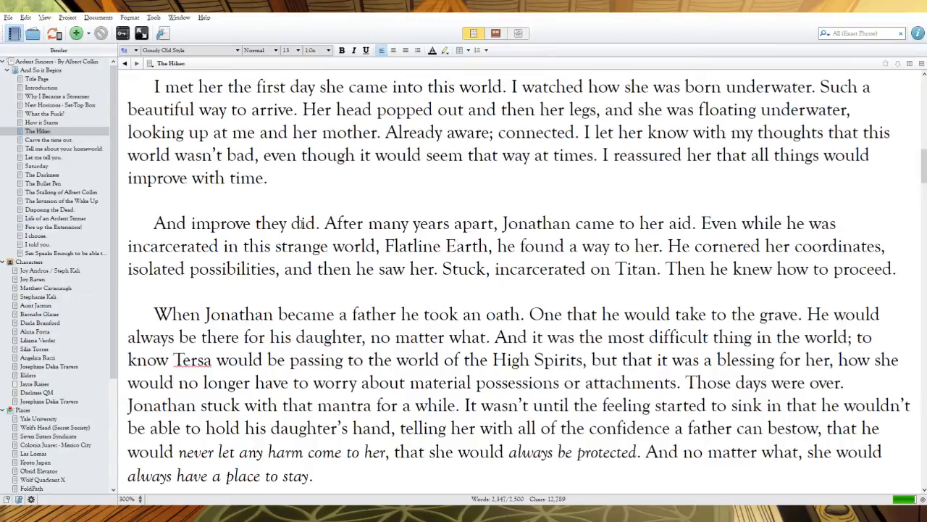
Step: Shorten "And improve they did" to "They did" and delete "many" before "years apart"
left_click_drag(317, 223, 154, 223)
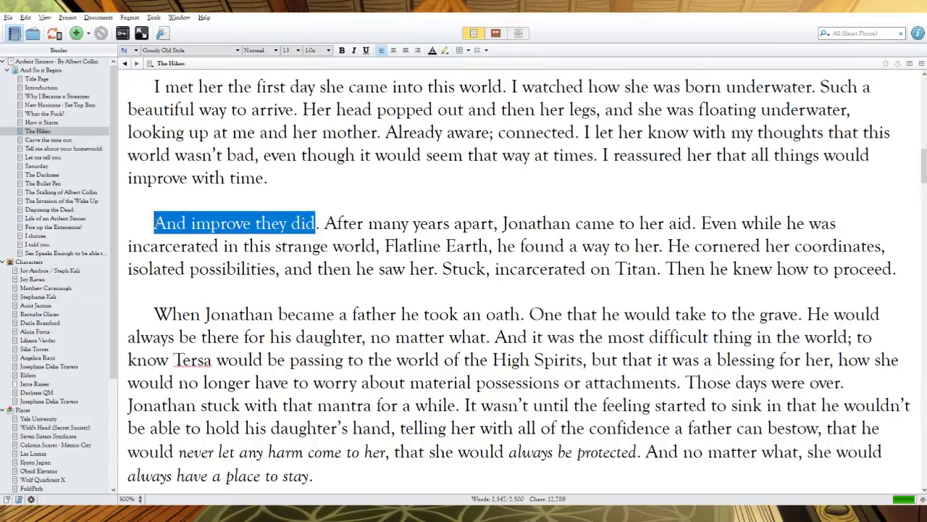
type("They did")
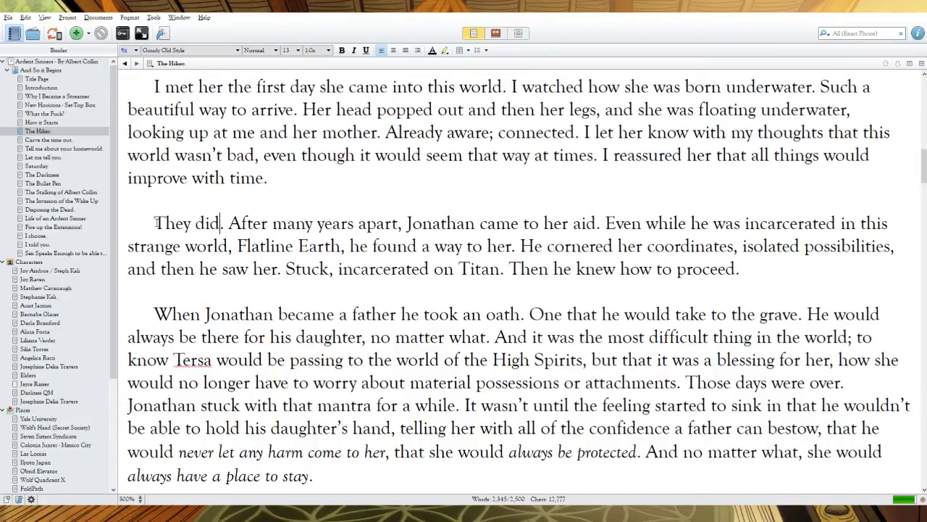
left_click(320, 223)
key("BackSpace")
key("BackSpace")
key("BackSpace")
key("BackSpace")
key("BackSpace")
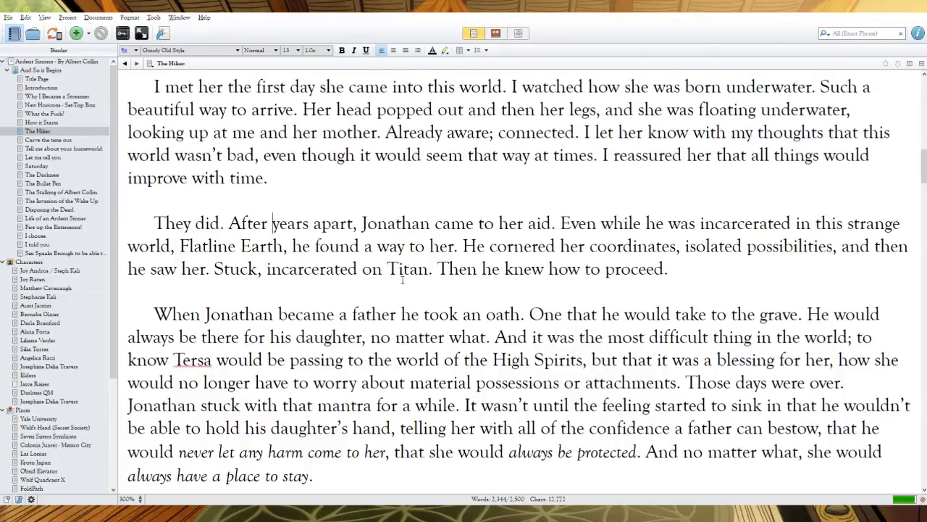
Step: Replace "Jonathan" with "her father" before "came to her aid"
left_click(362, 223)
left_click_drag(435, 223, 361, 223)
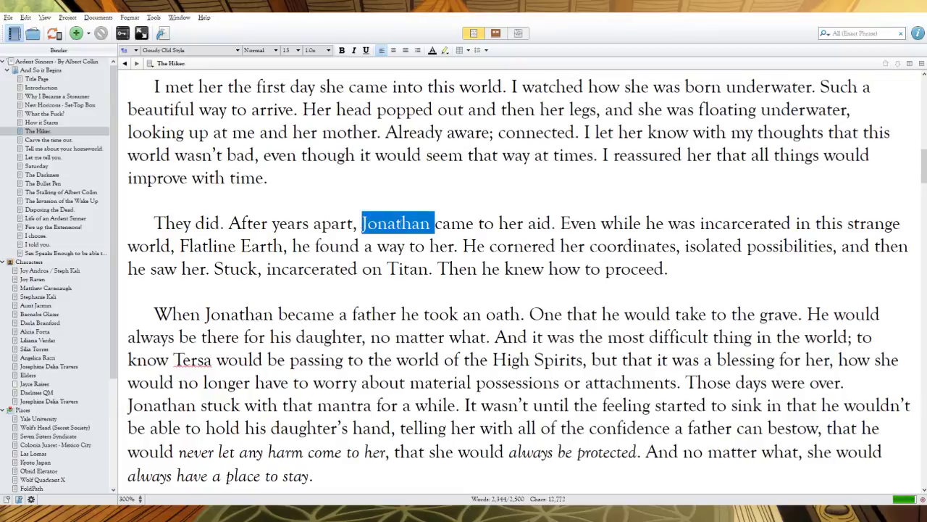
type("her father")
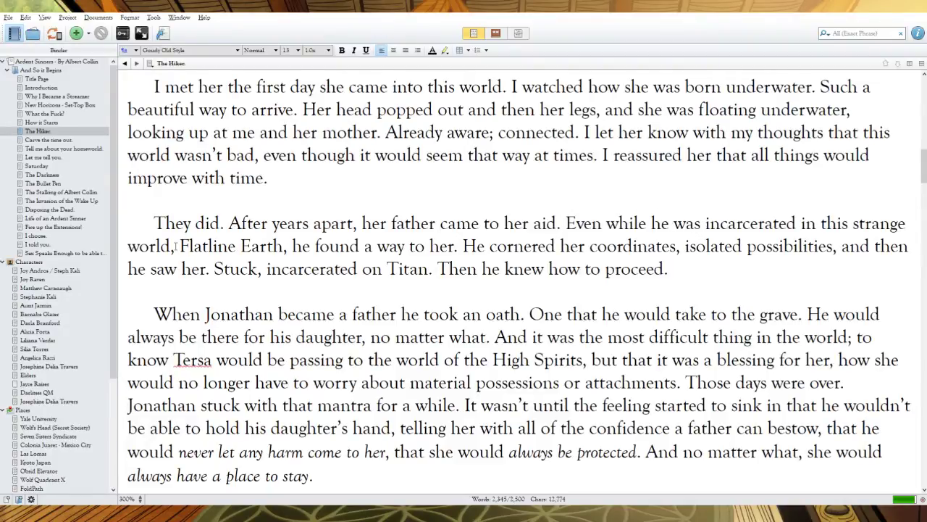
type("the")
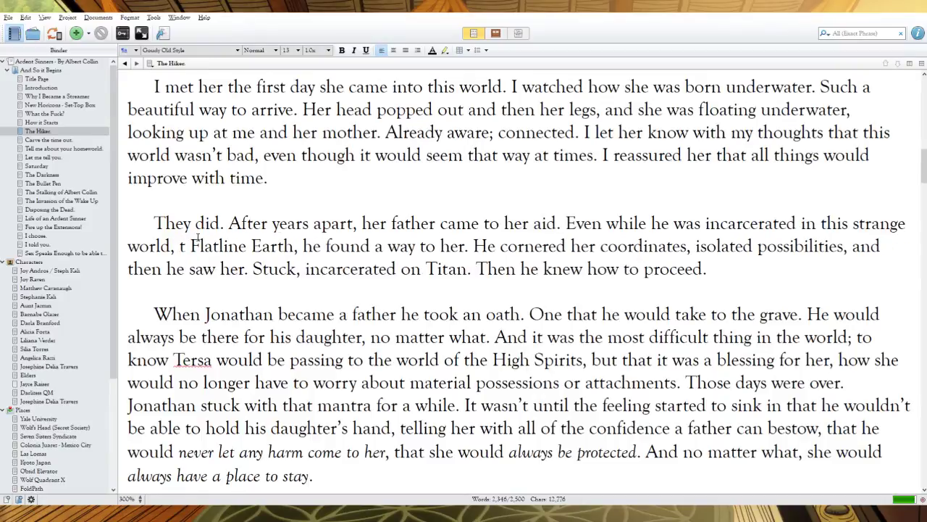
type("stra")
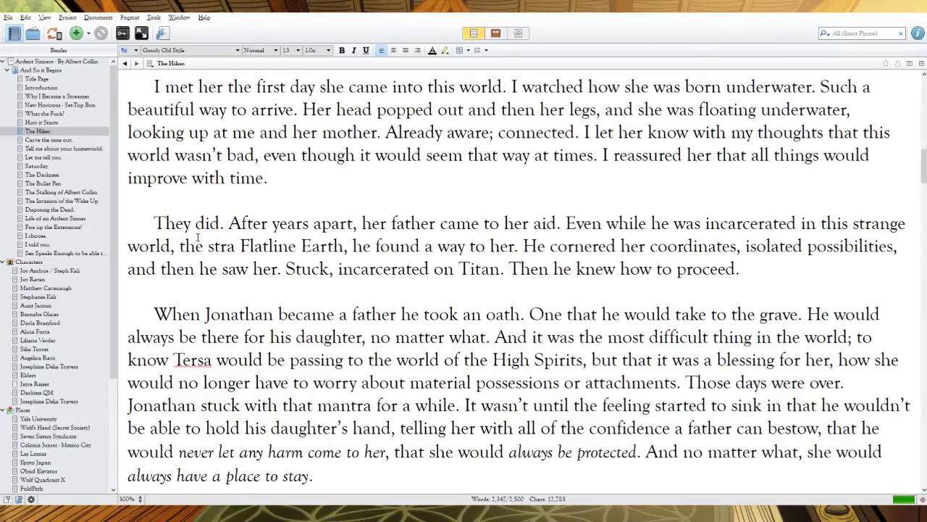
key("BackSpace")
key("BackSpace")
key("BackSpace")
key("BackSpace")
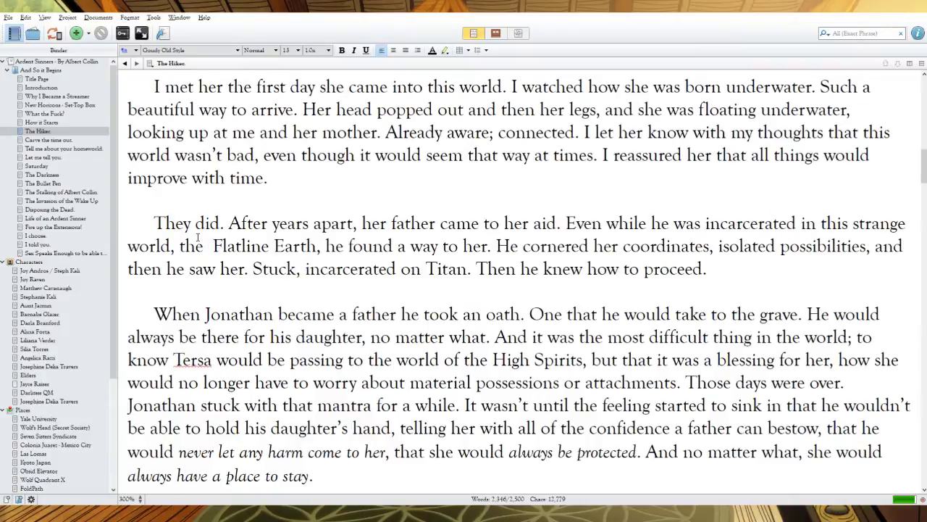
key("BackSpace")
key("BackSpace")
type("e")
key("BackSpace")
key("BackSpace")
key("BackSpace")
key("BackSpace")
key("BackSpace")
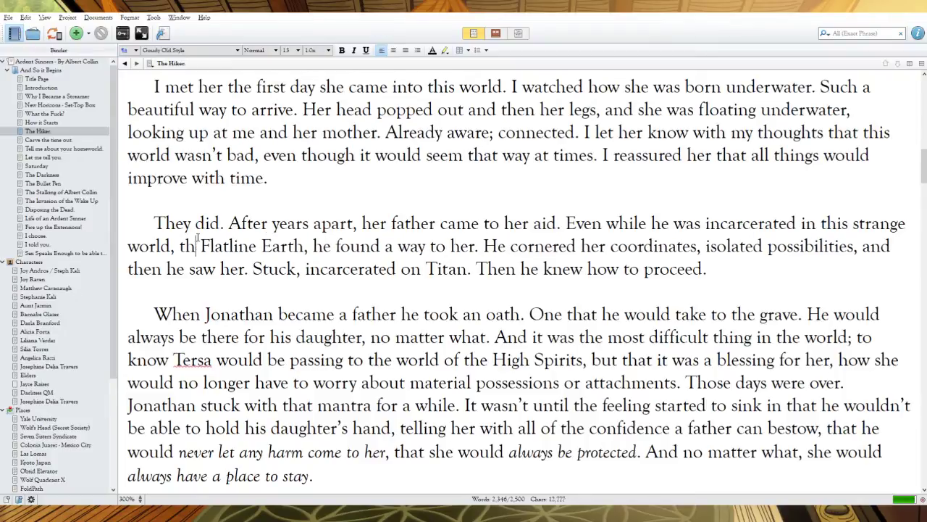
Step: Change the comma after "this strange world" to a semicolon and replace "cornered" with "found" before "her coordinates"
key("Left")
key("BackSpace")
type(";")
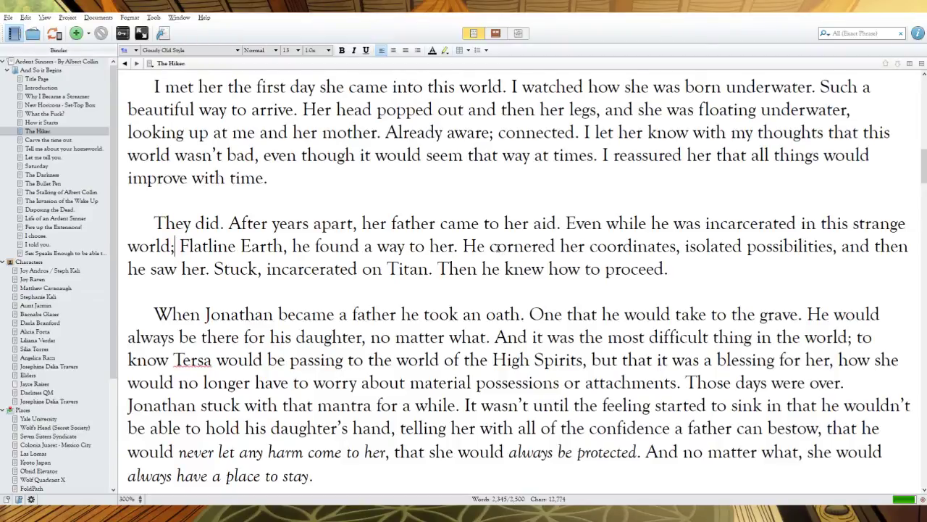
double_click(550, 245)
type("found")
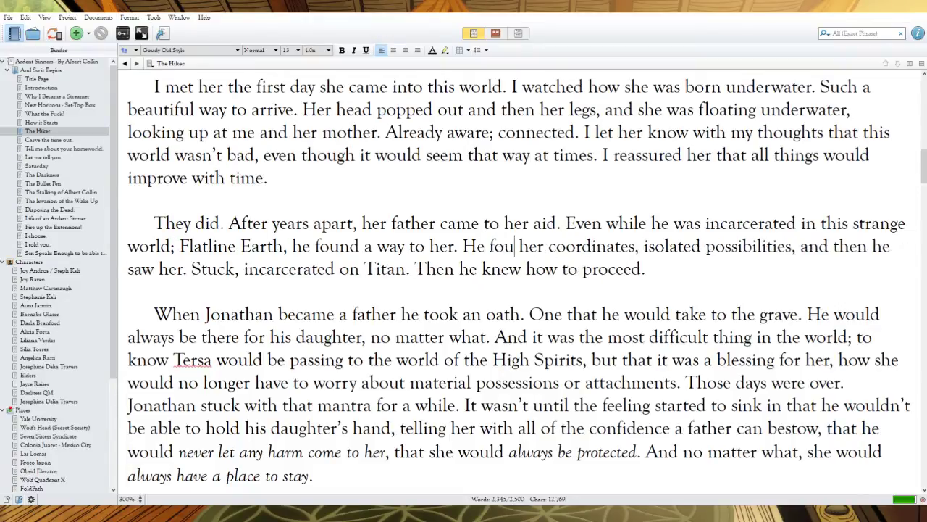
Step: Reword "isolated possibilities" to "triangulating all possibilities"
left_click(726, 246)
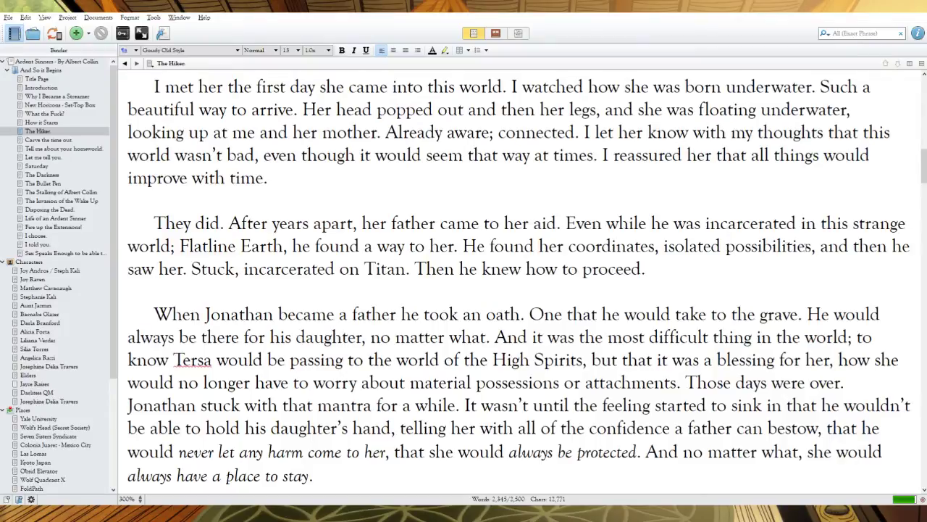
left_click(712, 246)
left_click_drag(721, 246, 704, 247)
type("ing all")
key("BackSpace")
key("BackSpace")
key("BackSpace")
key("BackSpace")
key("BackSpace")
key("BackSpace")
key("BackSpace")
key("BackSpace")
key("BackSpace")
key("BackSpace")
key("BackSpace")
key("BackSpace")
key("BackSpace")
type("triangula")
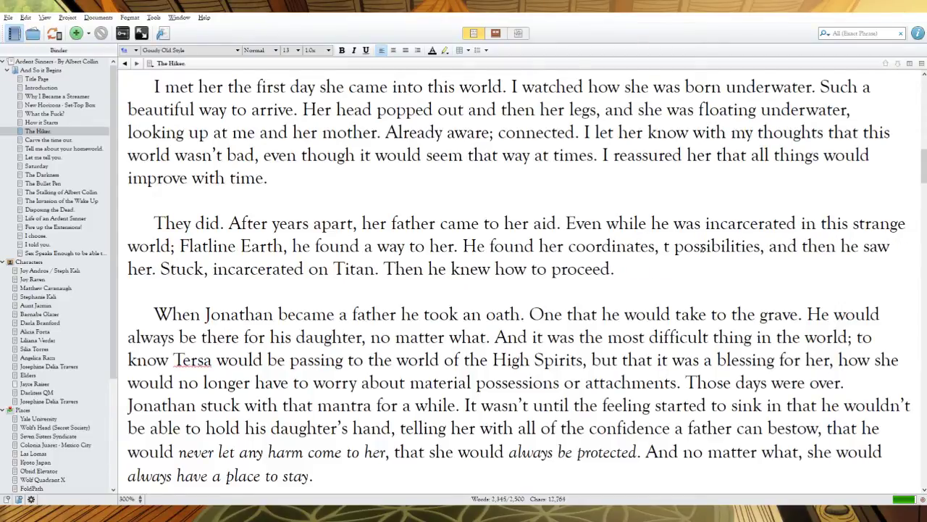
type("ting all")
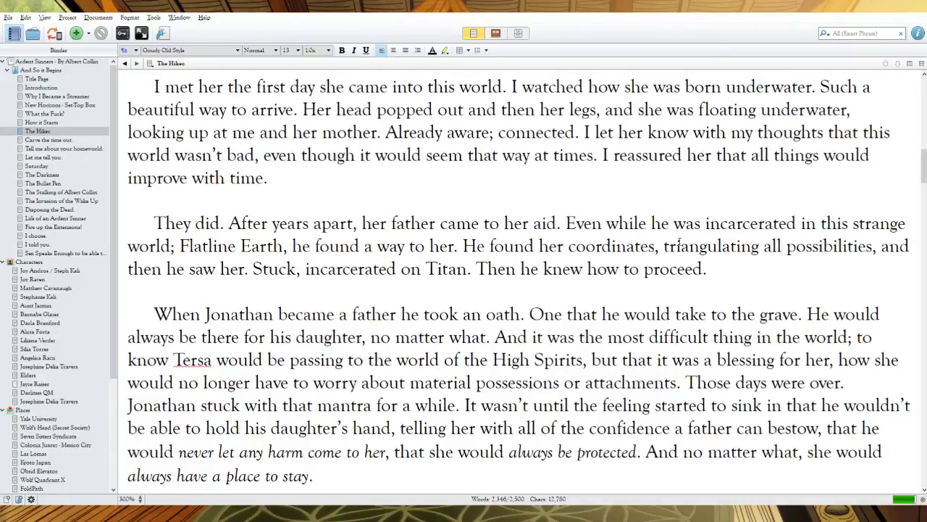
Step: Delete "then" before "he saw her"
left_click_drag(166, 269, 133, 269)
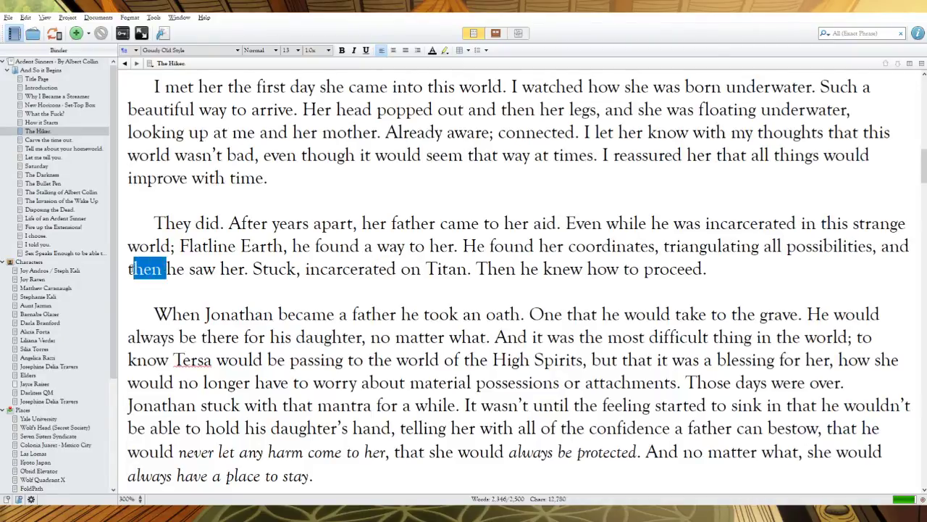
key("BackSpace")
key("BackSpace")
key("BackSpace")
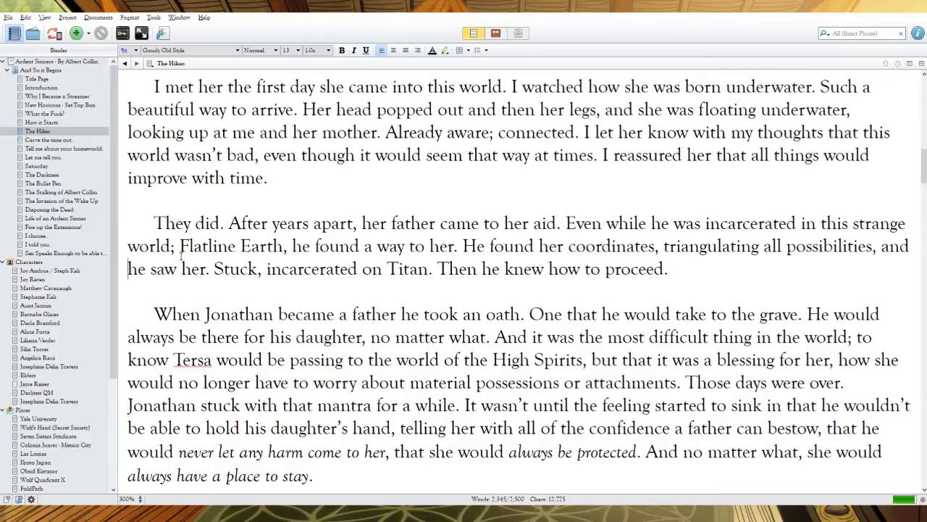
Step: Reword the Titan sentence to "She was stuck, incarcerated like him, but on Titan." and delete "Then he knew how to proceed."
left_click(225, 269)
key("BackSpace")
type("She was s")
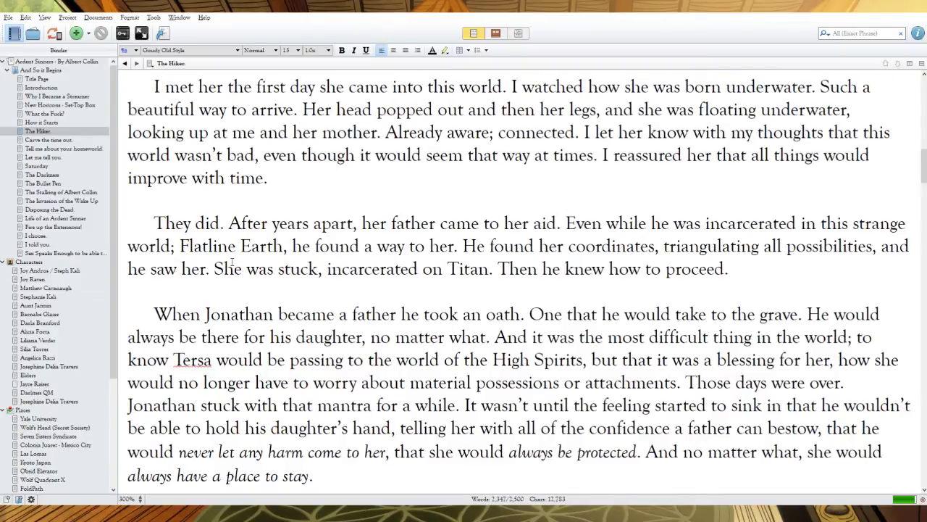
left_click(443, 269)
type("like him, but")
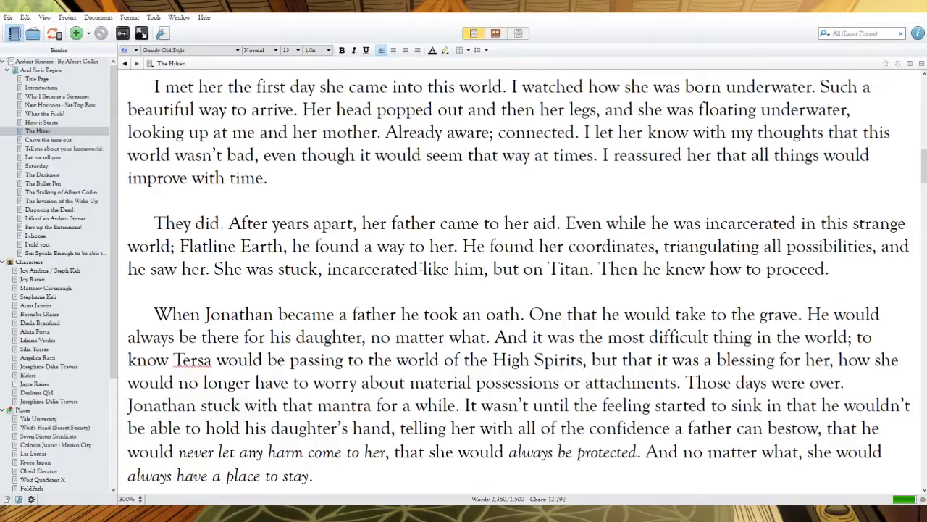
left_click_drag(830, 269, 598, 269)
key("BackSpace")
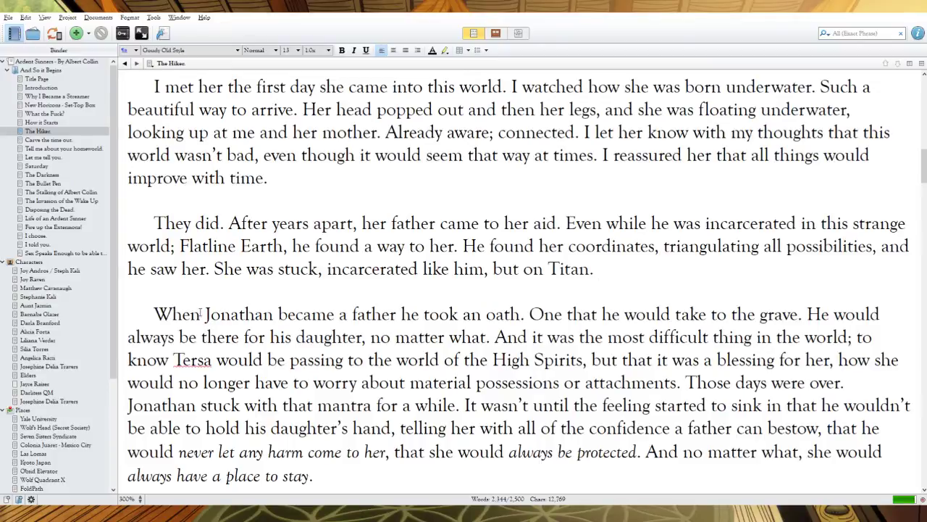
Step: Add "Hartt" after "Jonathan" in the oath paragraph and reword "One that he would take to the grave" to "One he took to the grave"
left_click(278, 313)
type("Hartt")
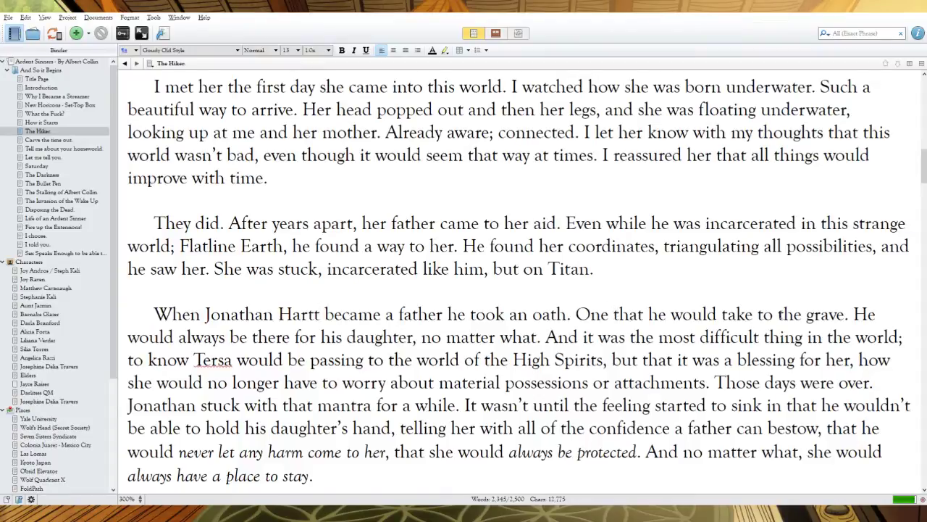
left_click_drag(802, 314, 613, 314)
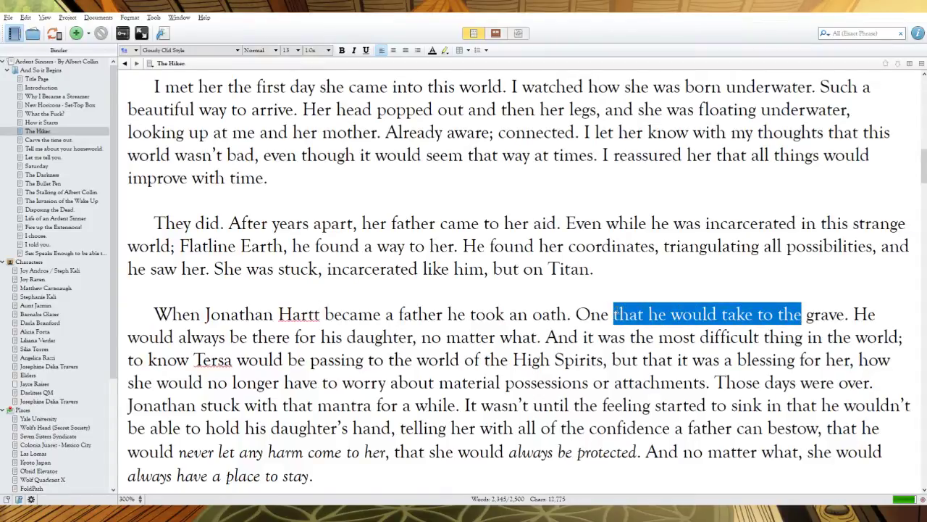
type("he took to the")
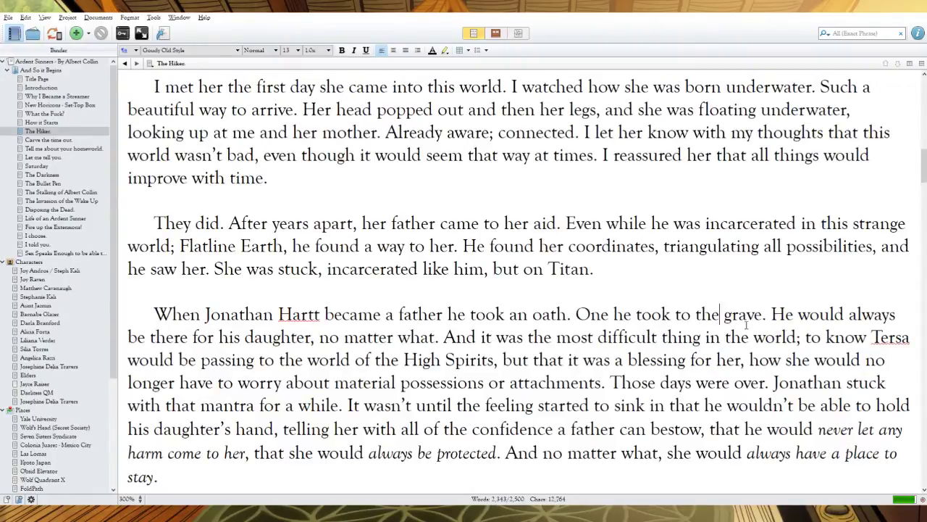
Step: Delete "He would" and join the sentences with a colon so they read "to the grave: Always be there"
left_click_drag(848, 317, 770, 316)
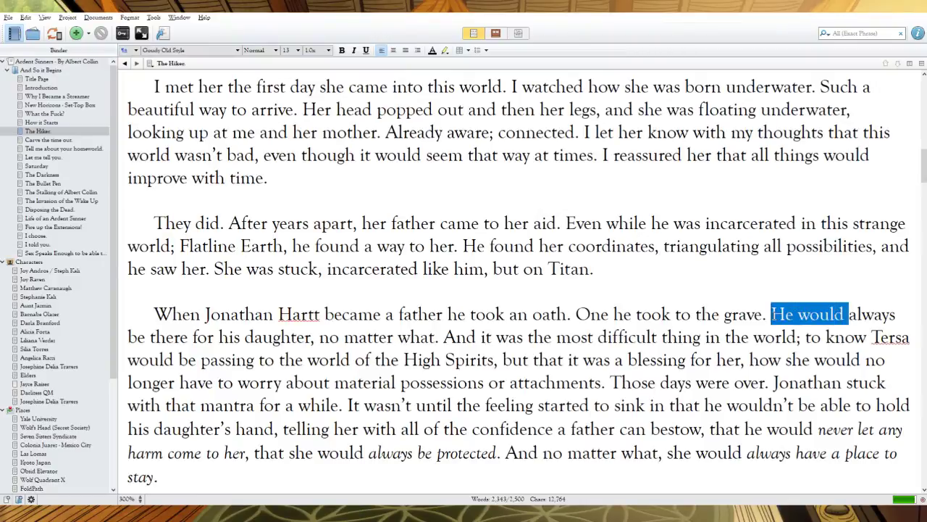
key("BackSpace")
key("BackSpace")
key("BackSpace")
type(":")
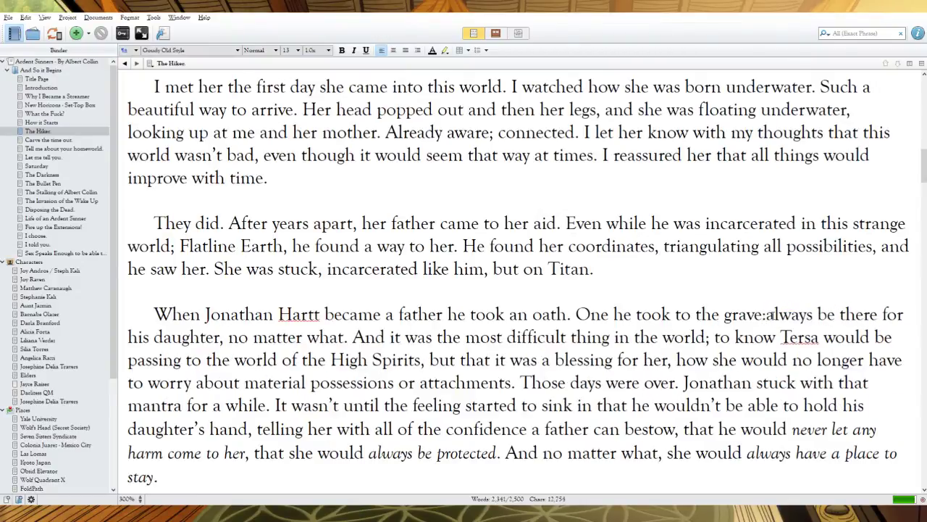
key("Delete")
type("A")
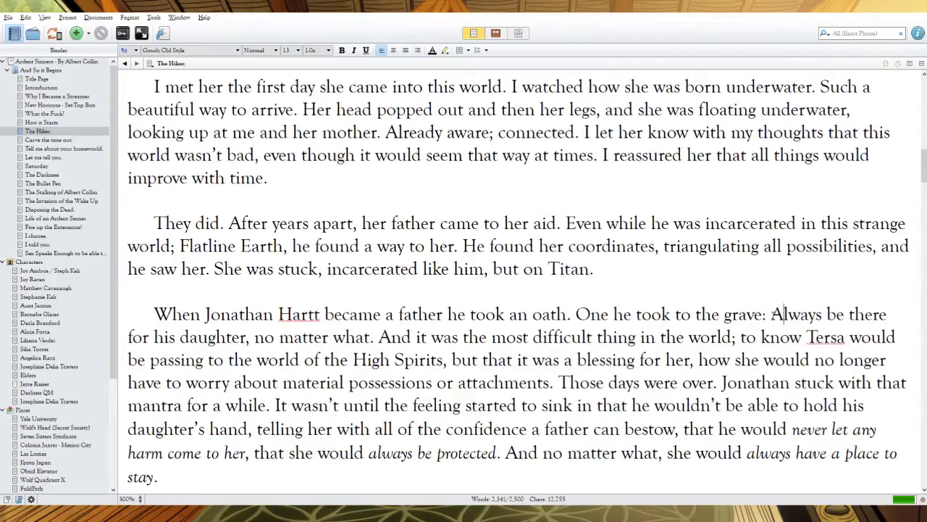
Step: Replace "no matter what" after "his daughter" with "and never falter", and shorten the next sentence's opening "And it" to "It"
left_click_drag(372, 339, 254, 338)
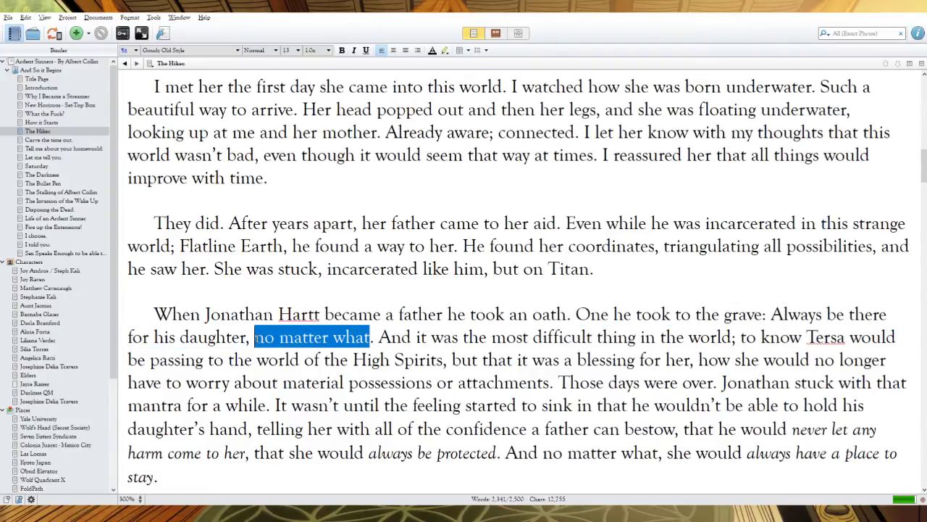
type("and  neve")
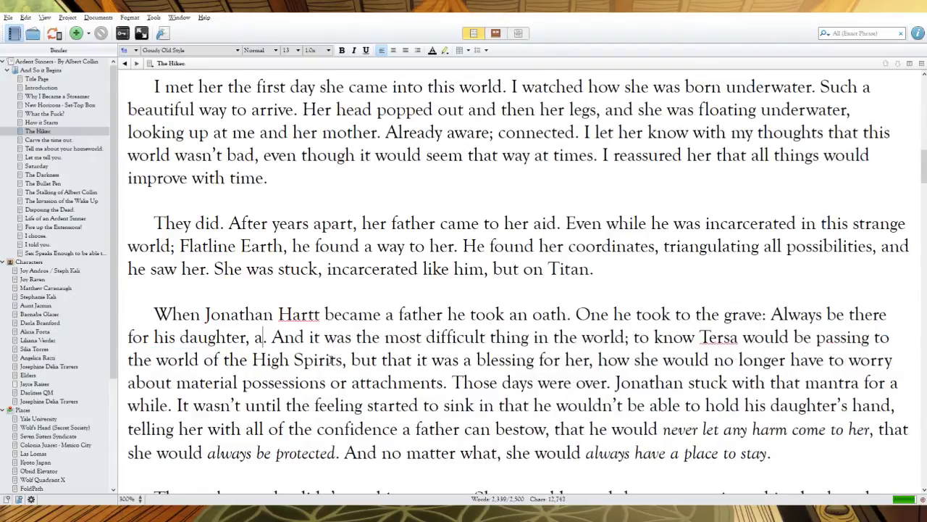
key("BackSpace")
key("BackSpace")
key("BackSpace")
key("BackSpace")
key("BackSpace")
type("never falter")
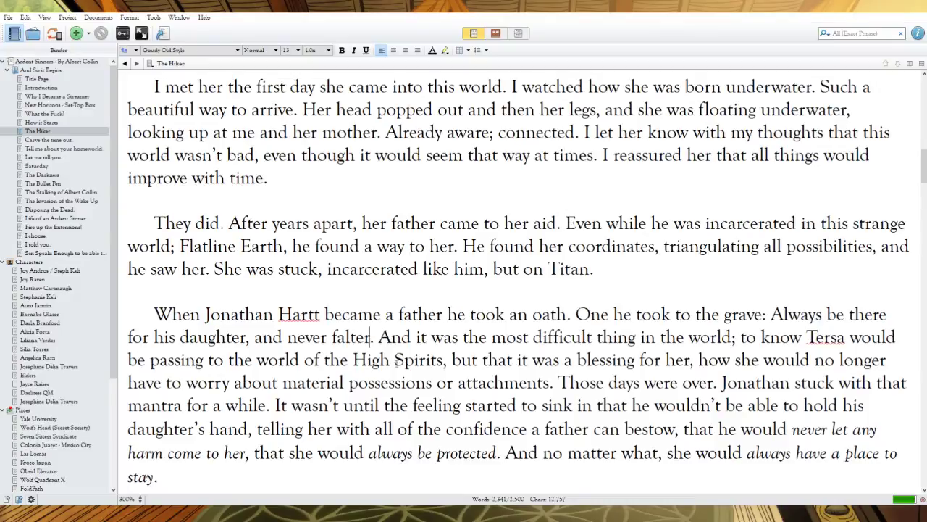
left_click_drag(378, 337, 428, 337)
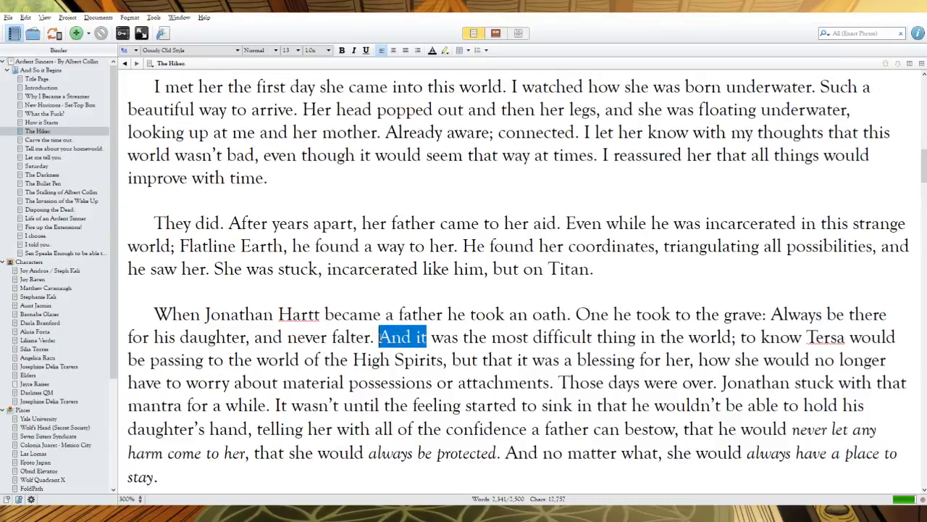
type("It")
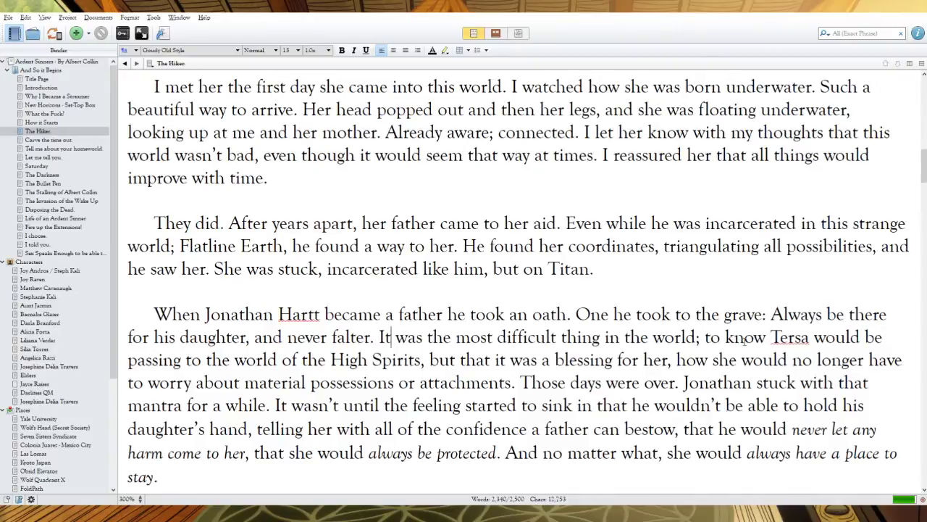
Step: Change "passing to the world of the High Spirits" to "passing into the world of High Spirits" in the oath paragraph
left_click(192, 359)
left_click_drag(192, 359, 201, 359)
key("BackSpace")
key("BackSpace")
type("into")
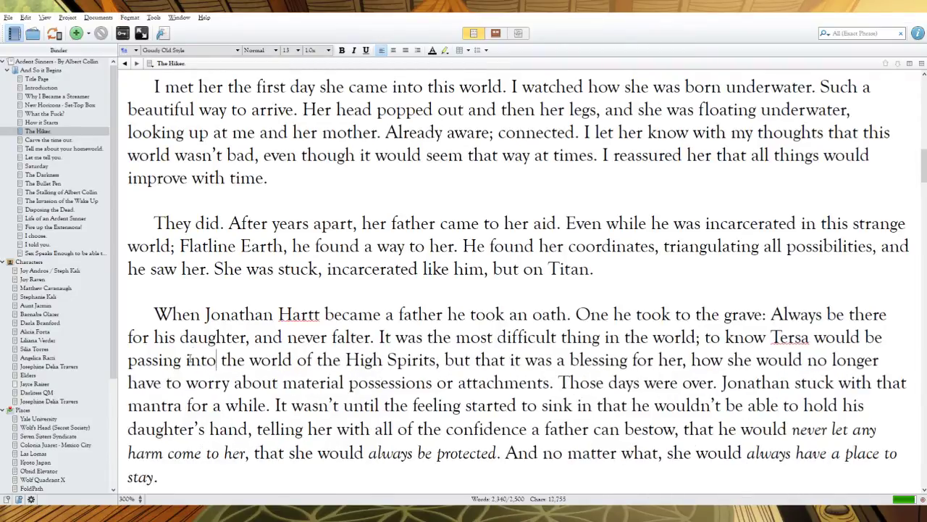
left_click_drag(345, 360, 317, 360)
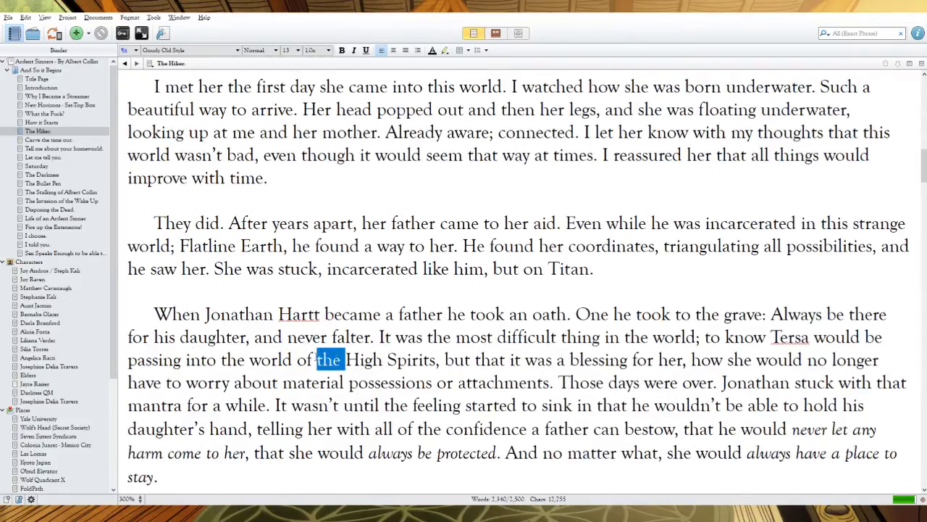
key("BackSpace")
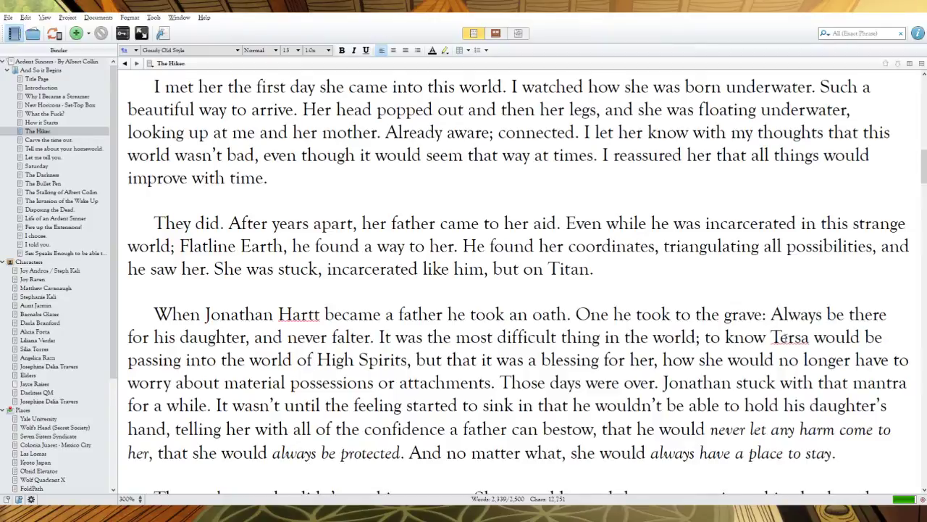
Step: Replace "to know Tersa would be" after "thing in the world;" with wording that begins "for a father to know his"
left_click_drag(883, 337, 705, 337)
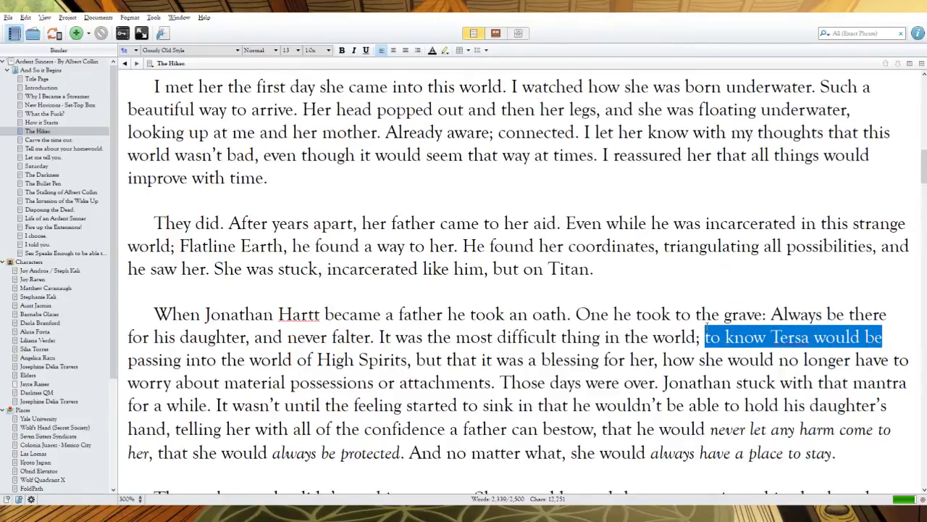
type("to know")
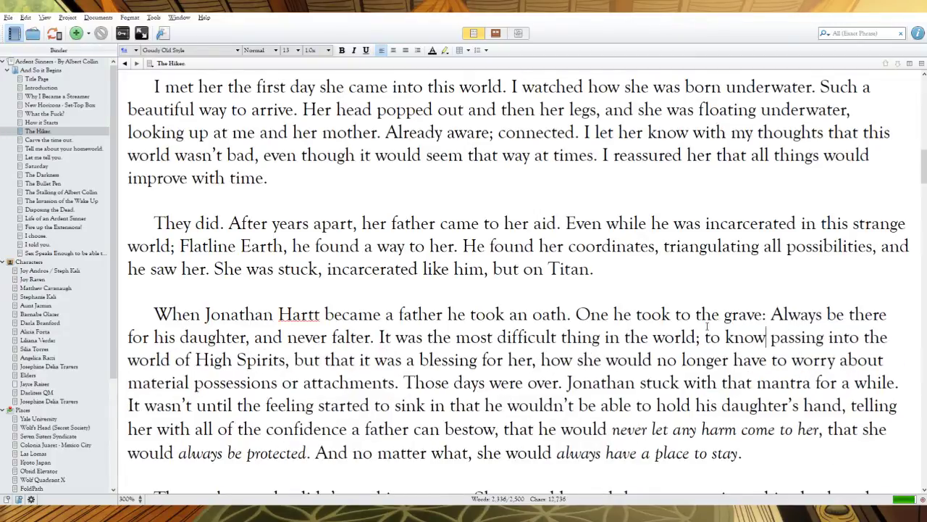
key("BackSpace")
key("BackSpace")
key("BackSpace")
key("BackSpace")
key("BackSpace")
key("BackSpace")
key("BackSpace")
type("for a fa")
type("ther to know his t")
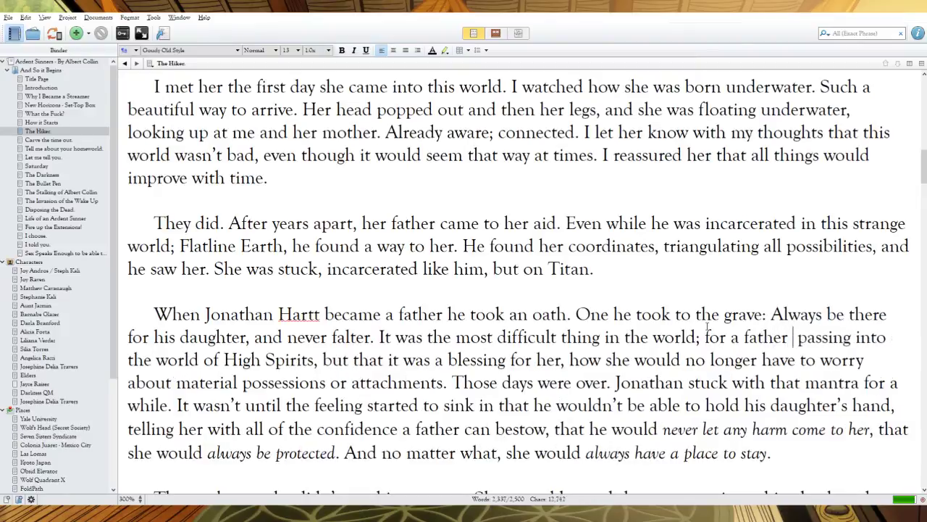
Step: Insert "to know his daughter would be" before "passing into the world" and reword the clause after "High Spirits," to "even though it was a"
key("BackSpace")
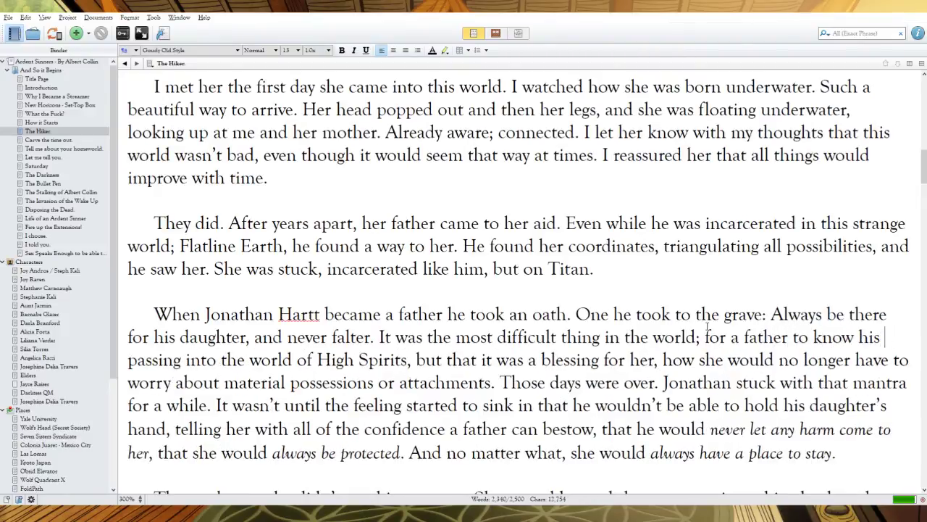
type("daughter would be")
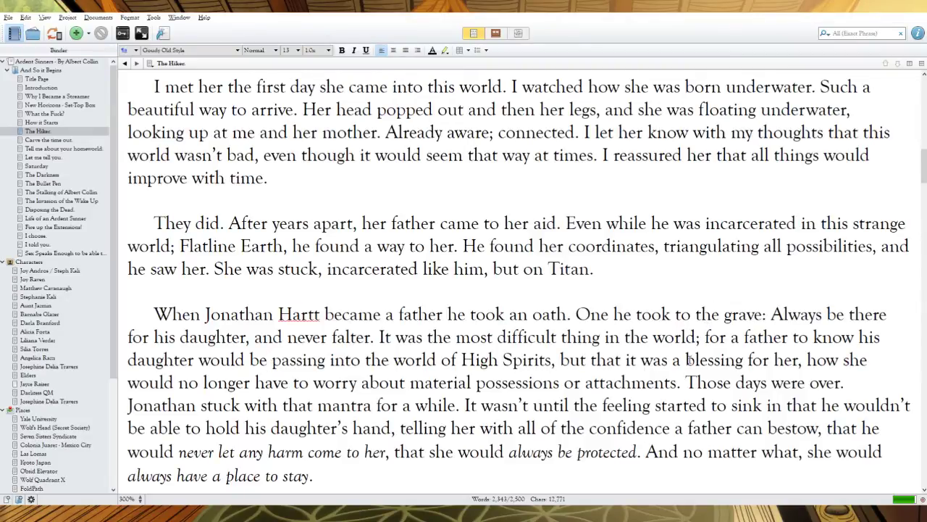
left_click_drag(687, 359, 560, 359)
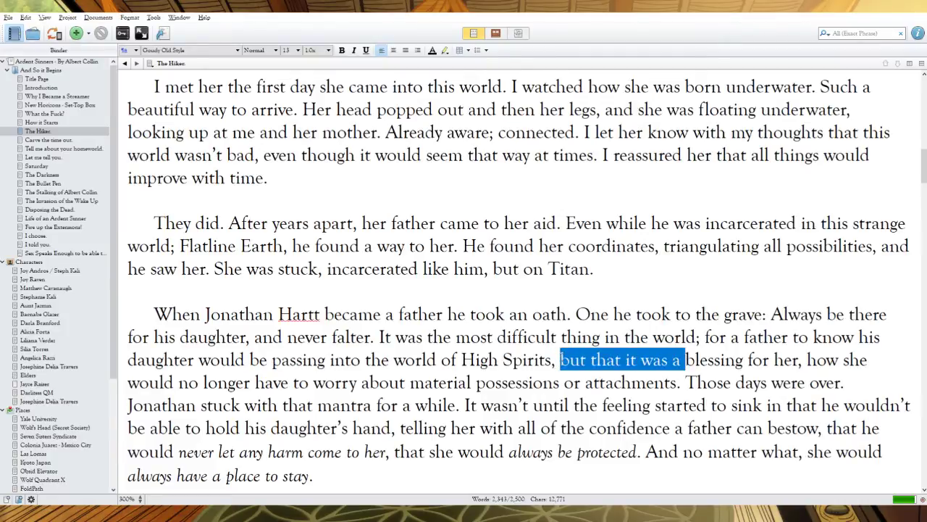
type("even thoug")
type("h it was")
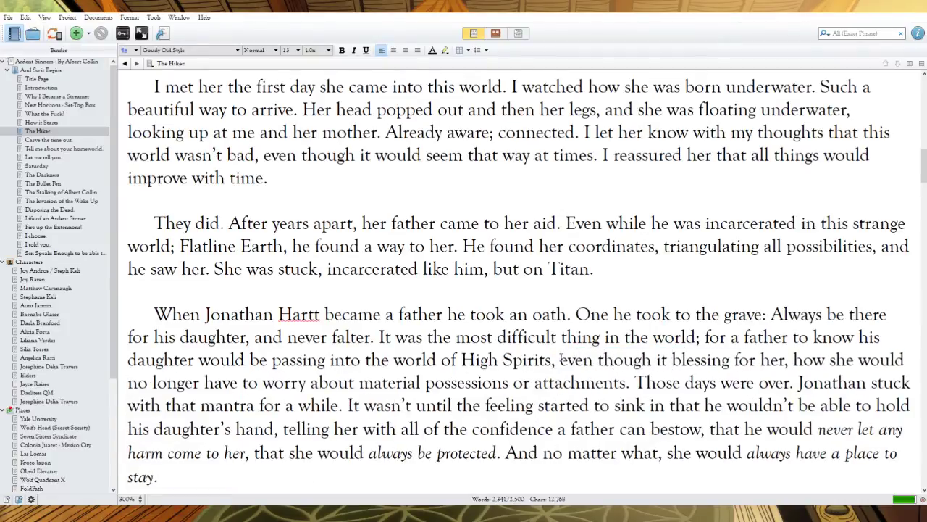
type(" a")
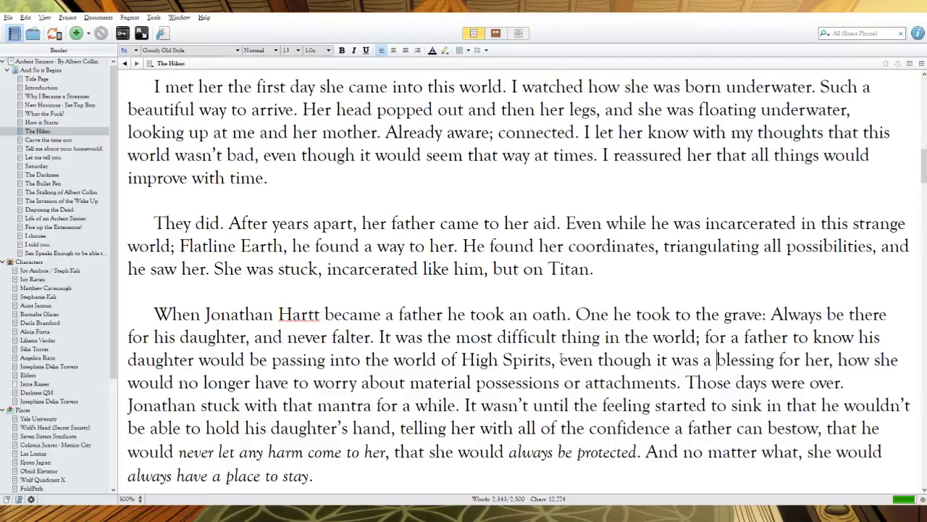
Step: Remove ", how she would" after "blessing for her", end the sentence with a period, and split the remaining text into a new paragraph
left_click_drag(177, 384, 831, 356)
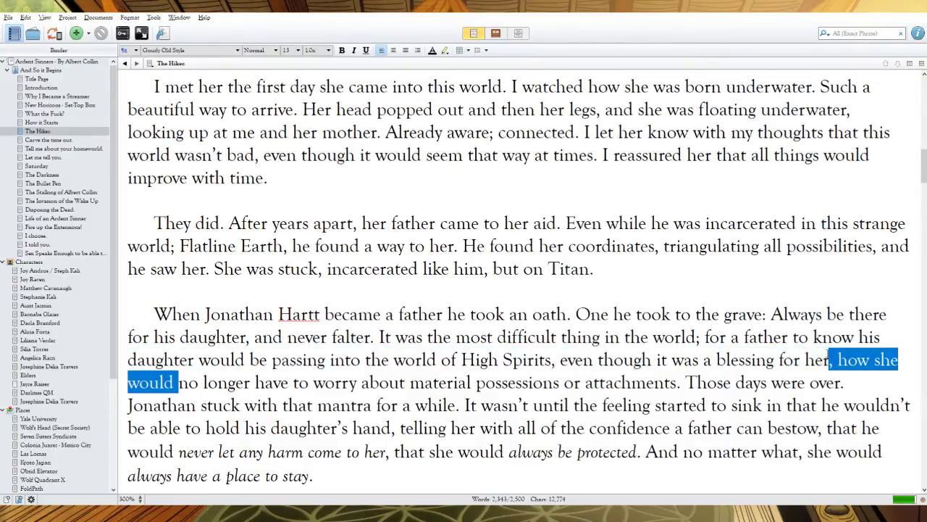
key("BackSpace")
type(".")
key("Return")
key("Return")
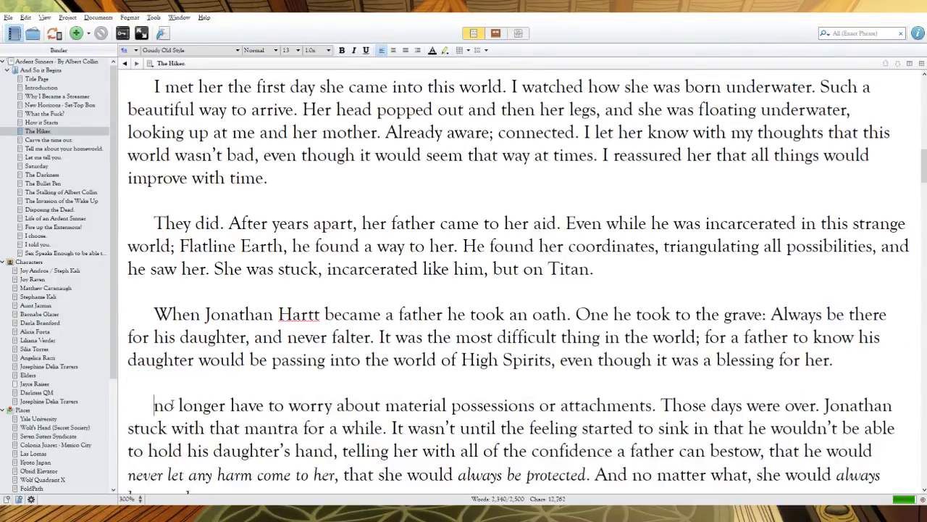
Step: Reword the new paragraph's opening to "Imagine no longer having to worry"
type("Imagine")
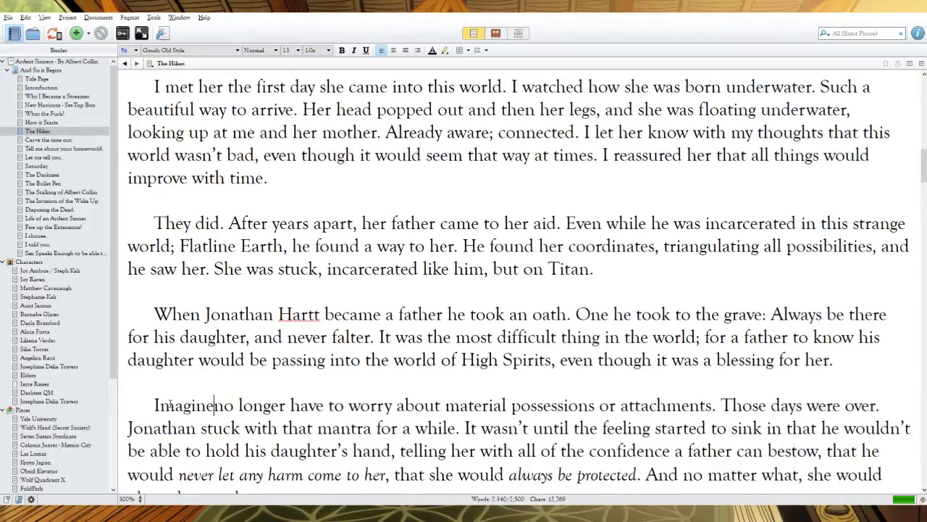
left_click_drag(321, 405, 328, 405)
type("ing")
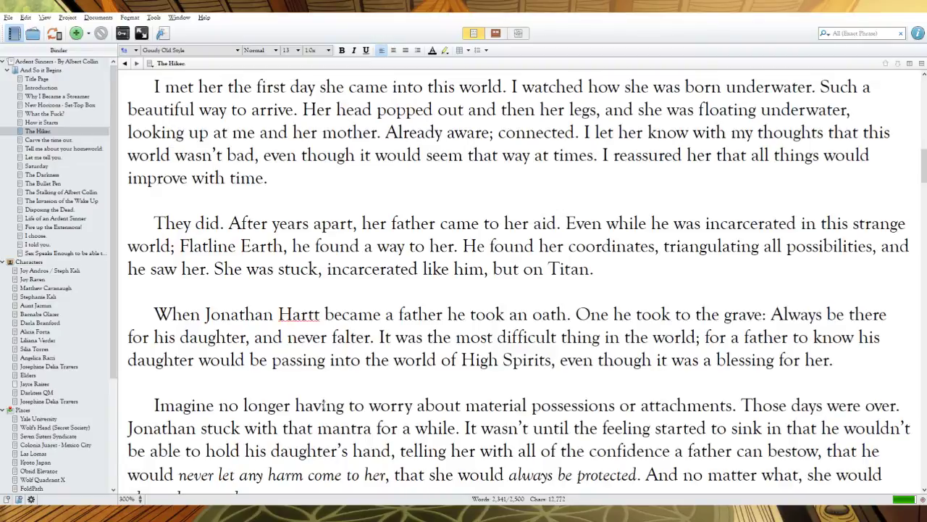
Step: Delete the sentence "Those days were over." and its extra space from the "Imagine" paragraph
left_click_drag(895, 405, 741, 405)
key("BackSpace")
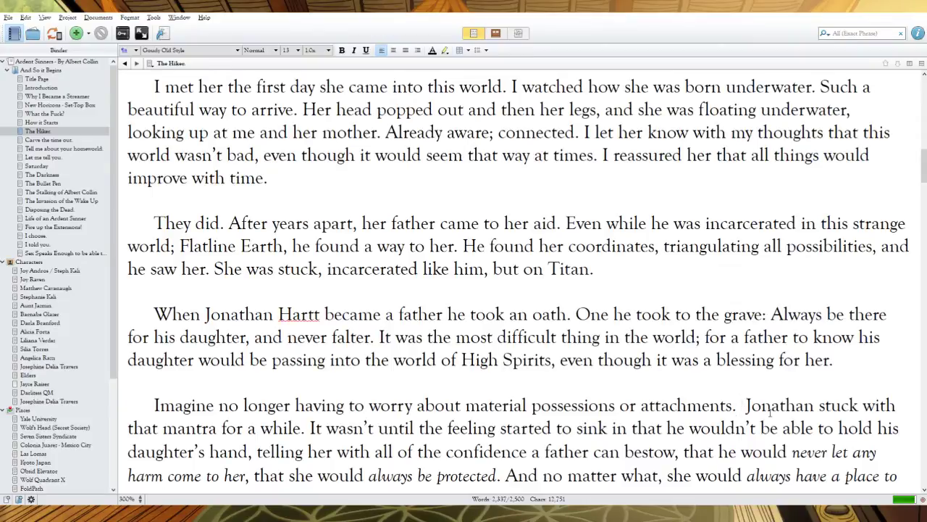
key("BackSpace")
Step: Reword the sentence about the mantra to "Jonathan held onto that idea for a while."
left_click_drag(853, 405, 814, 405)
type("held onto tha")
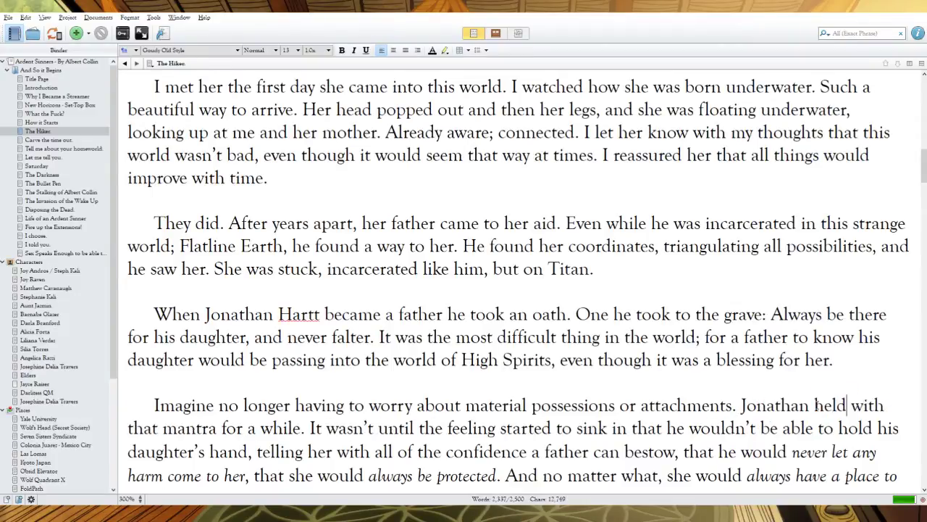
type("t idea")
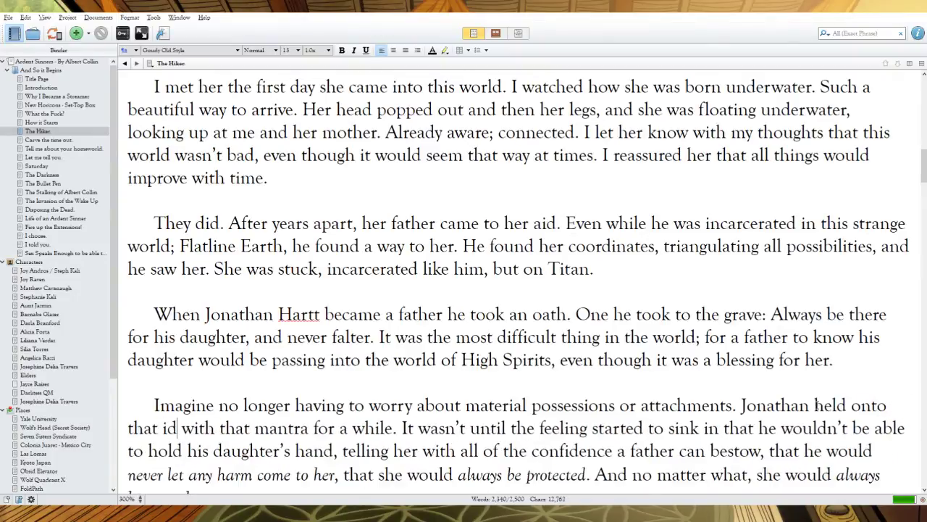
left_click_drag(329, 428, 192, 427)
key("BackSpace")
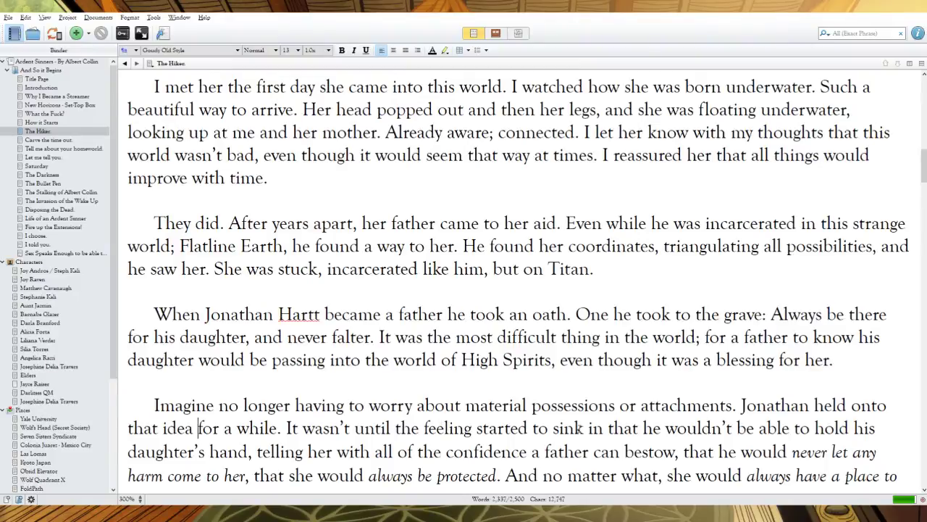
Step: Change the verb after "until the feeling" to "sunk in" and add "again" after "hold his daughter's hand"
left_click_drag(603, 428, 476, 427)
type("sunk in")
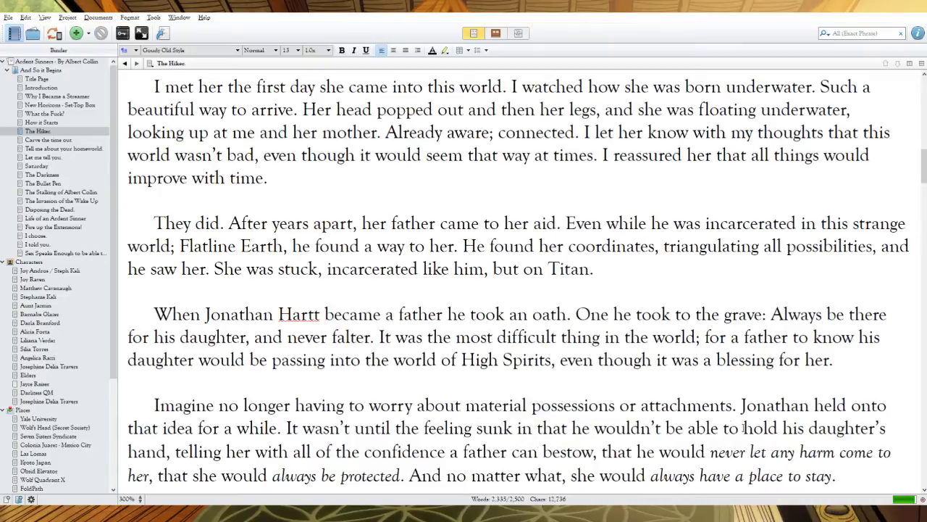
left_click(168, 451)
type("again")
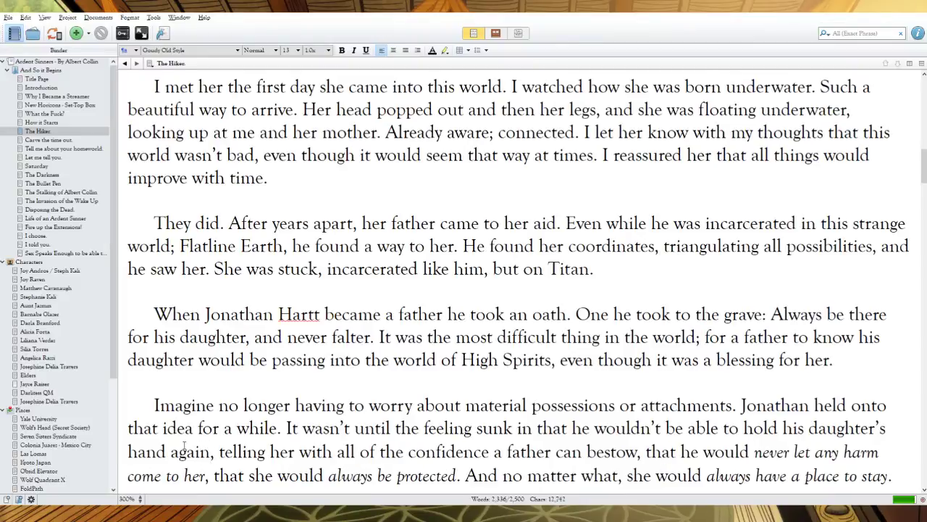
Step: Replace the clause about telling her with a father's confidence with a long dash and "reassuring her" after "hand again"
type("------")
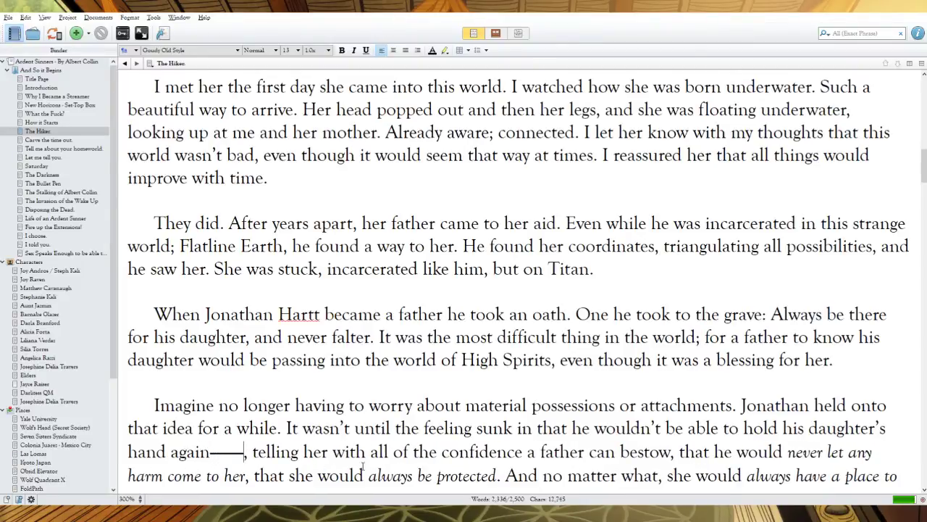
left_click_drag(681, 452, 243, 444)
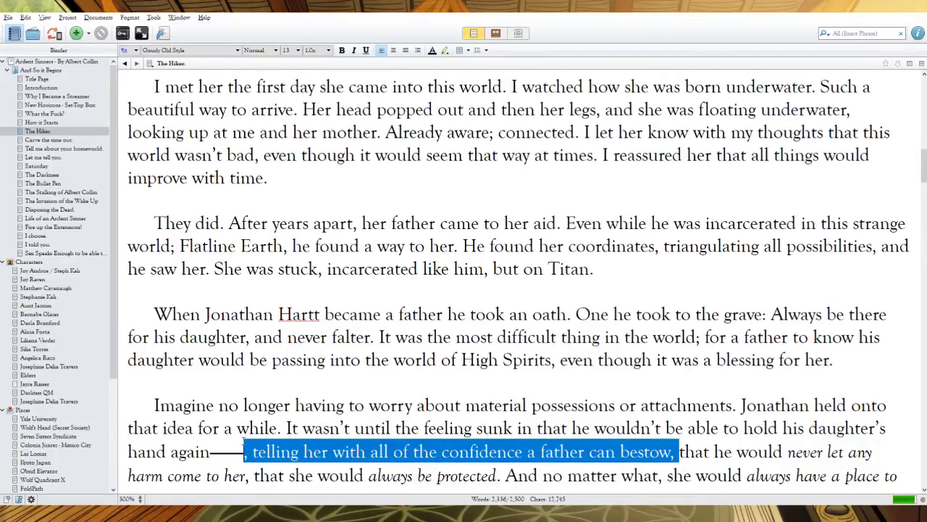
type("reassuring her")
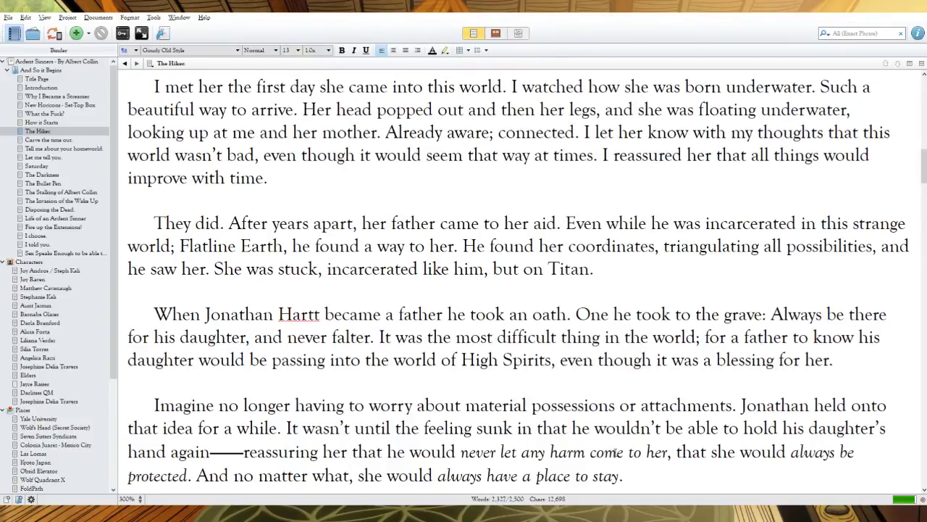
Step: Change the opening of the paragraph about her not needing it anymore to "Jonathan knew the truth:"
scroll(543, 442, "down", 3)
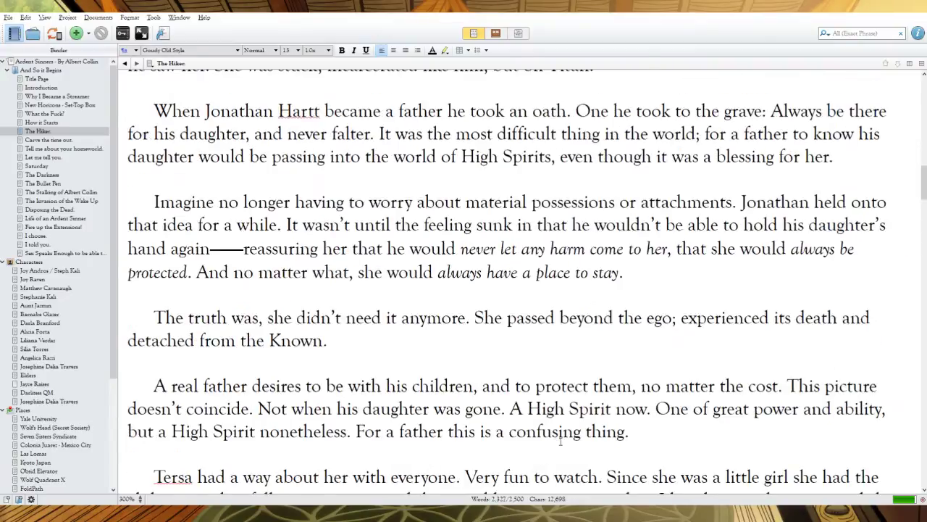
left_click(668, 276)
left_click_drag(292, 317, 165, 318)
left_click(165, 317)
left_click_drag(267, 317, 154, 317)
type("Jonathan knew")
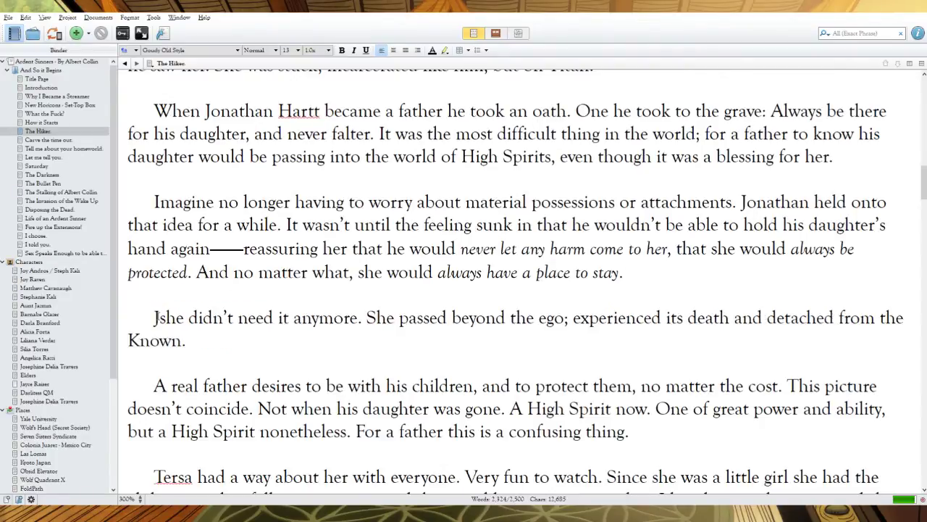
type(" the truth:")
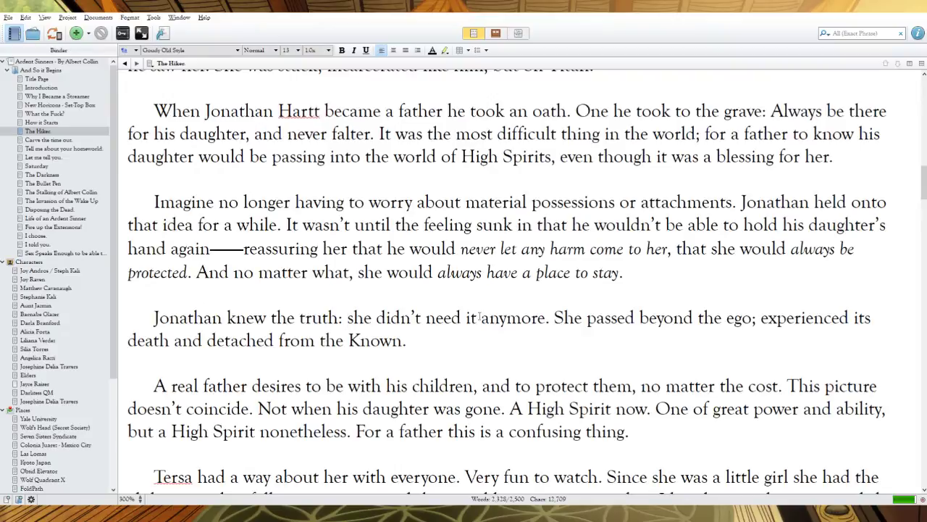
Step: Reword the start of the sentence before "beyond the ego" to "And he tried to tell himself this, as she passed"
left_click(636, 316)
left_click_drag(641, 316, 556, 317)
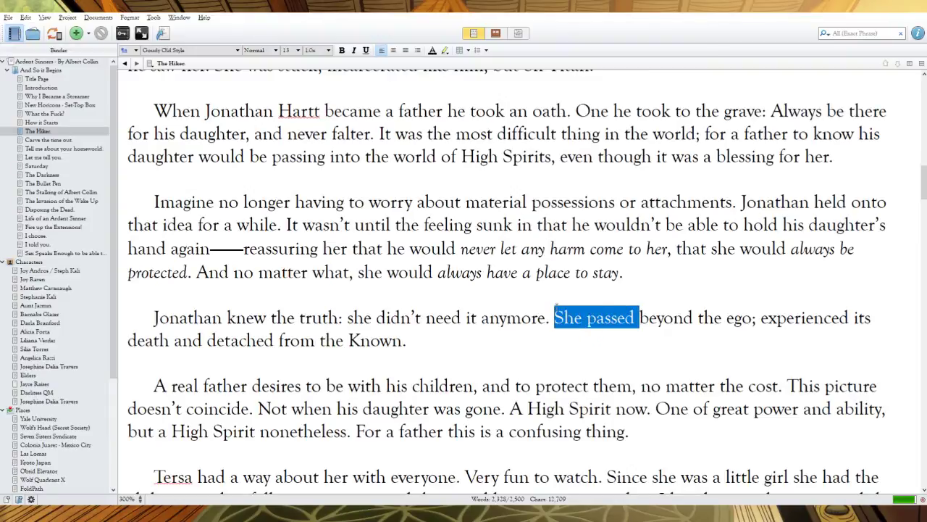
type("And he")
type(" tried to ta")
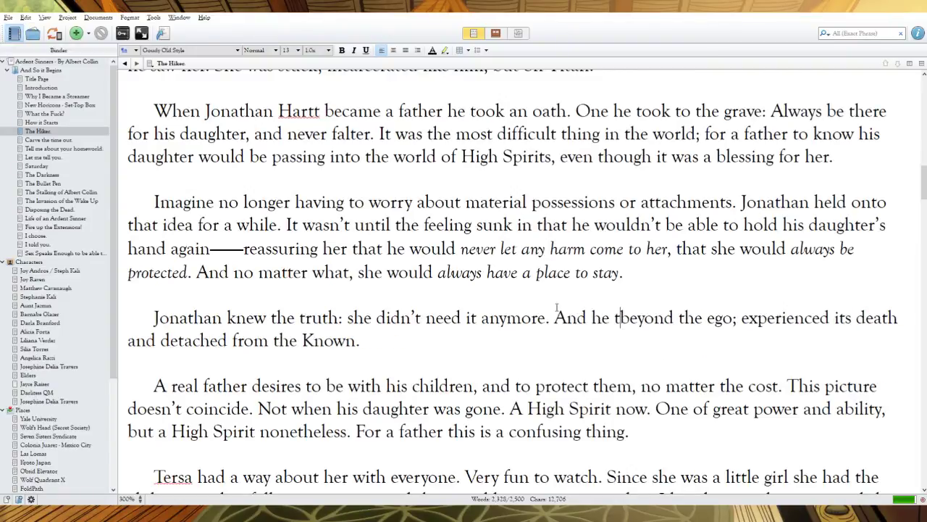
key("BackSpace")
key("BackSpace")
type("tell himself")
type(" this, as she ")
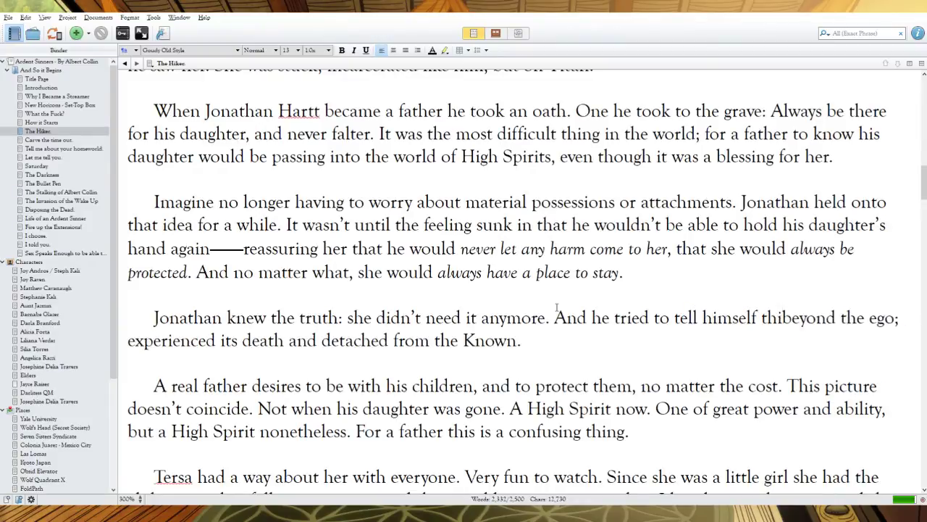
type("passed")
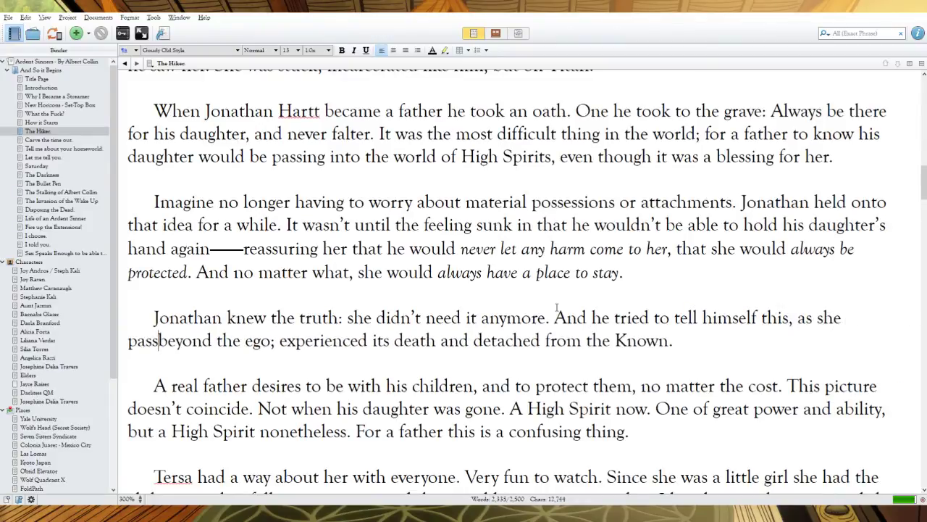
Step: Reword the text after "experienced" to "her subtle death, detaching from the Known"
double_click(352, 340)
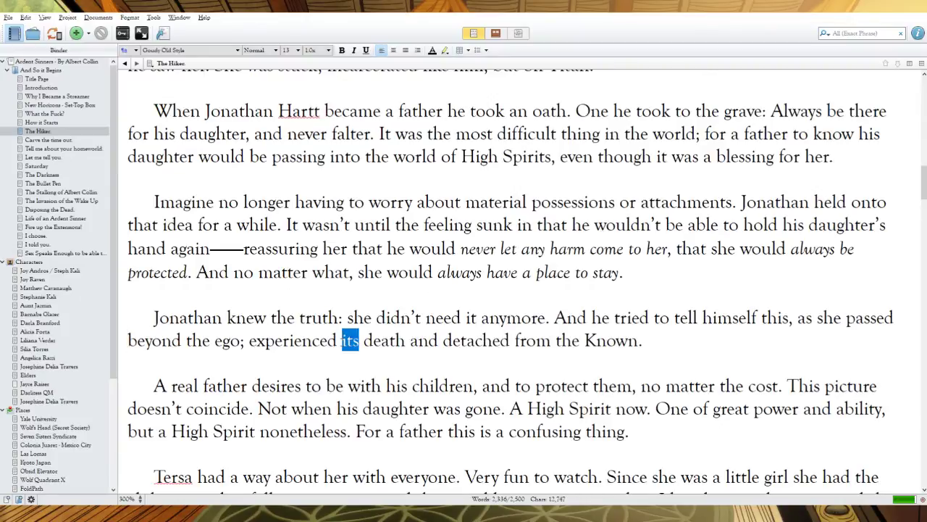
type("her subtle")
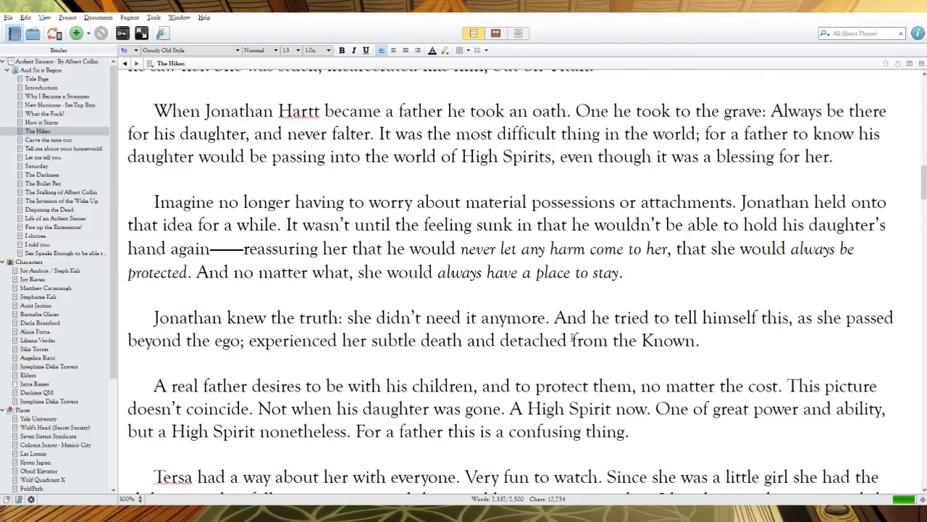
left_click_drag(571, 340, 463, 341)
type(", detaching")
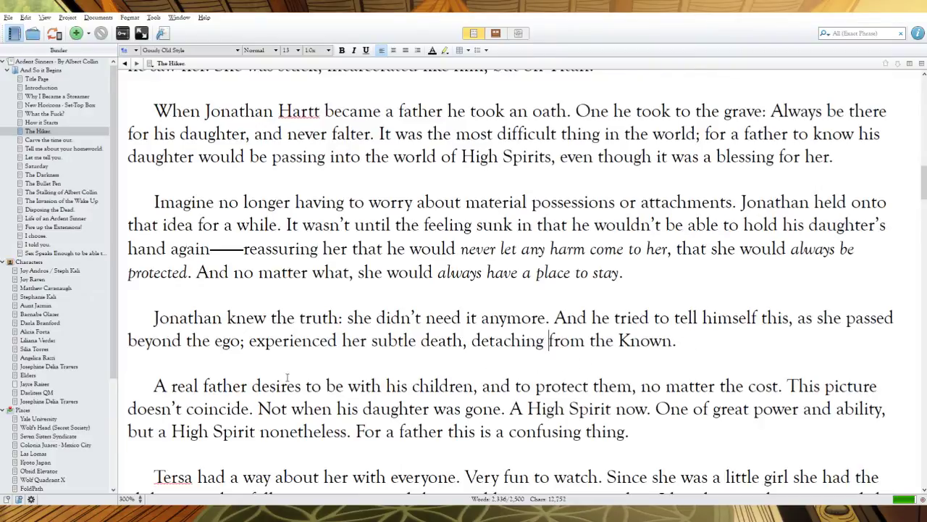
Step: Delete the two capitalised chat notes in parentheses after "Immediate ceasefire."
scroll(293, 376, "down", 3)
scroll(281, 368, "down", 5)
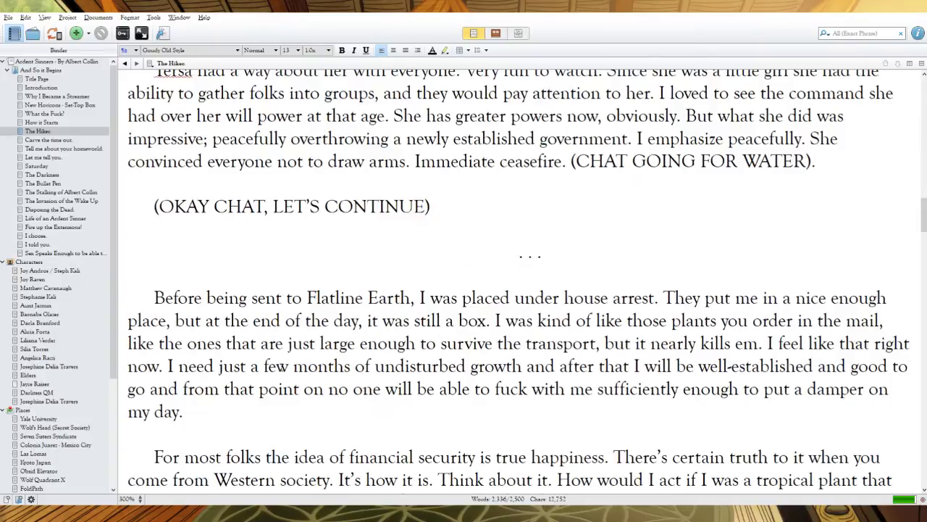
left_click_drag(433, 209, 567, 161)
key("BackSpace")
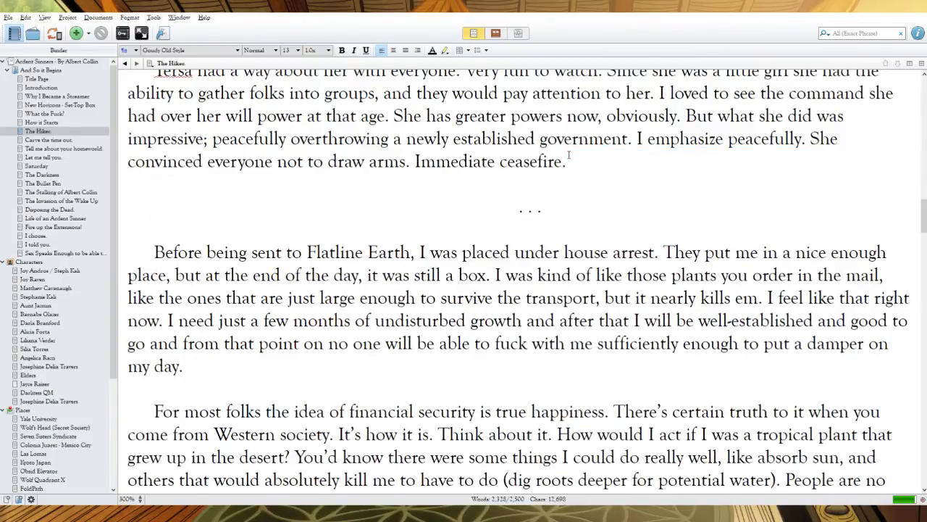
scroll(448, 239, "up", 3)
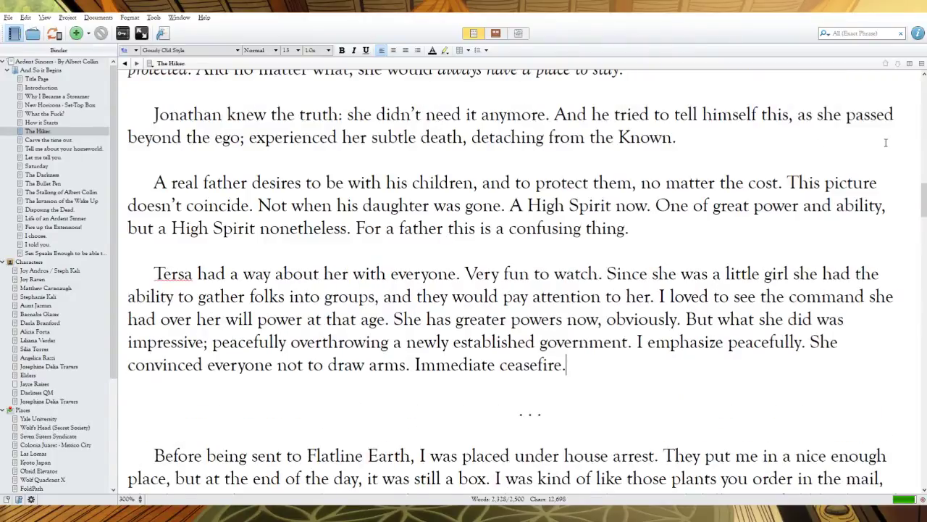
scroll(923, 199, "down", 2)
scroll(924, 199, "down", 3)
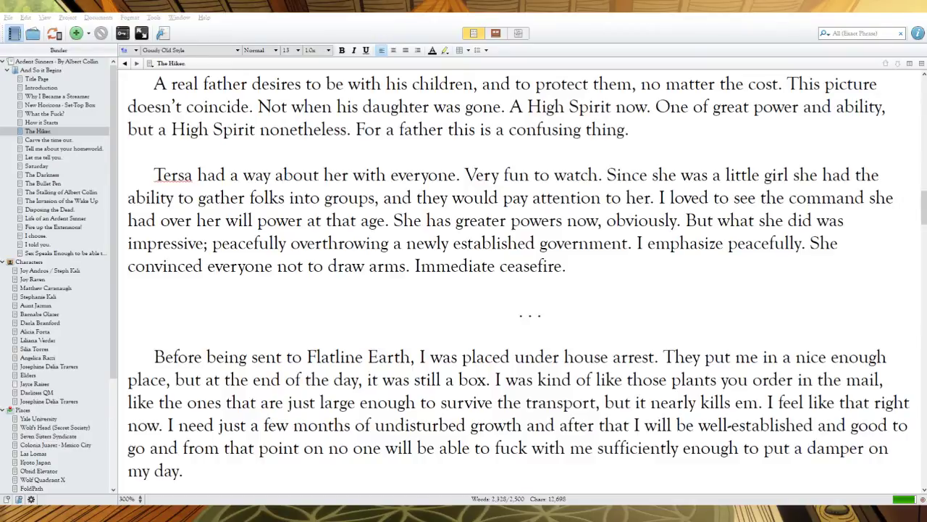
left_click(566, 266)
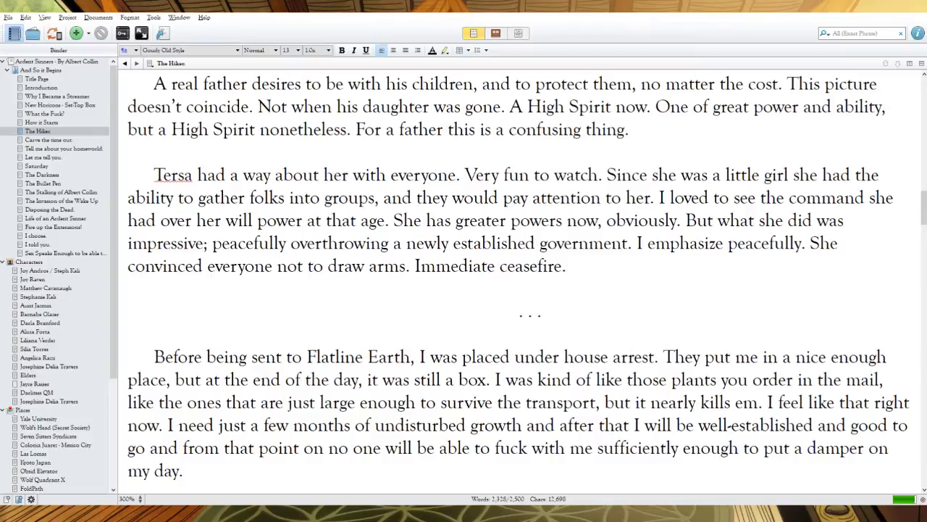
left_click(326, 482)
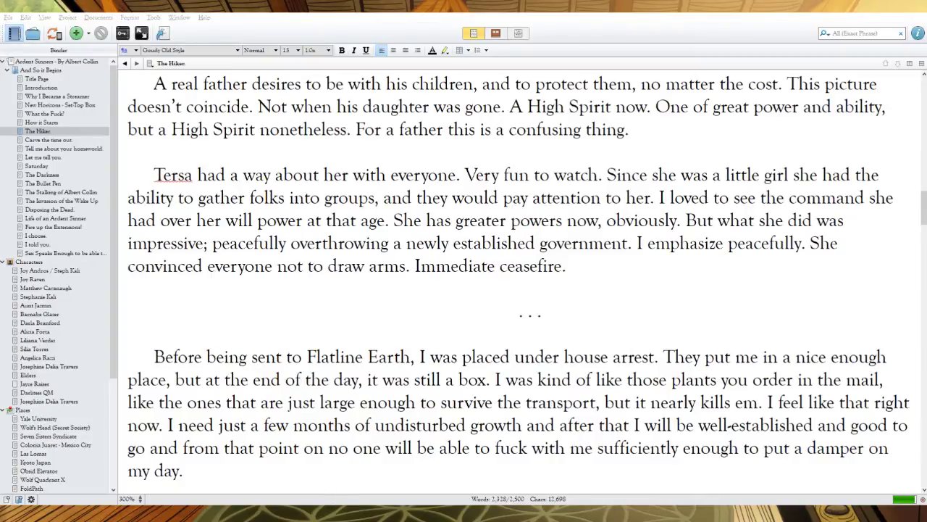
left_click(310, 486)
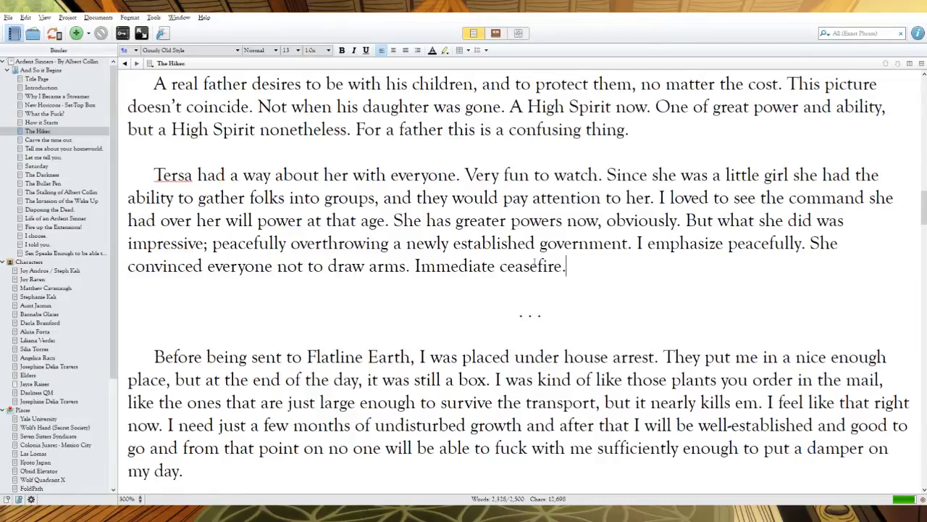
Step: Remove the comma after "children" so the father sentence reads "with his children and to protect them"
left_click_drag(154, 84, 232, 84)
left_click(333, 84)
left_click_drag(516, 84, 475, 84)
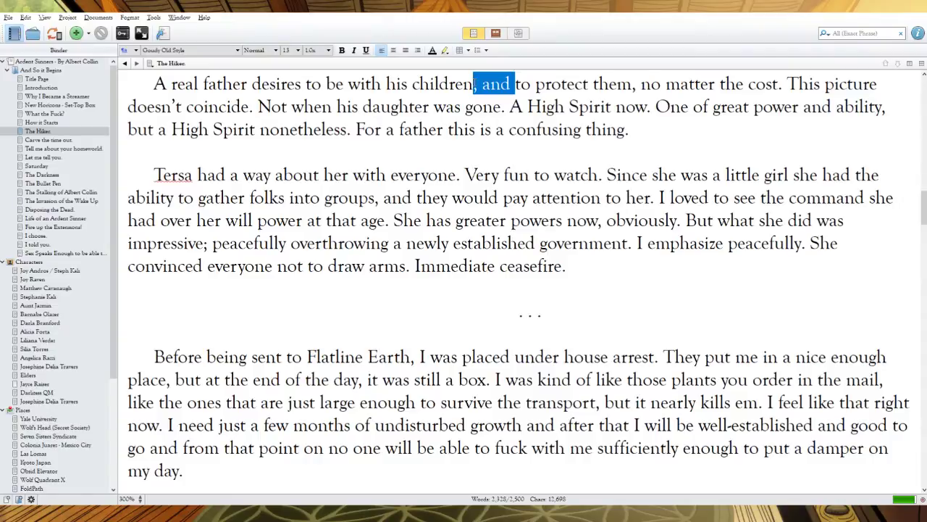
key("BackSpace")
type("and")
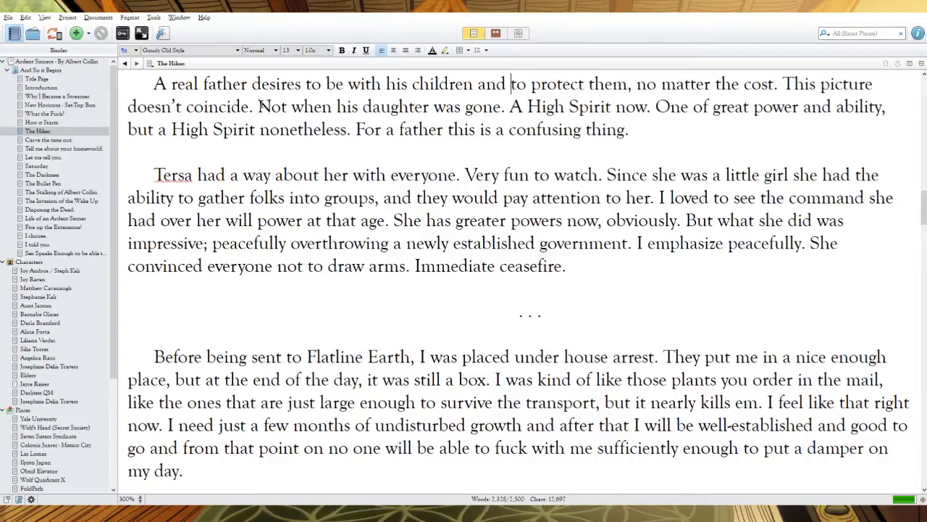
Step: Merge the "This picture" sentence with the fragment after it as "To Jonathan, this picture didn't coincide because his daughter was gone."
left_click_drag(291, 106, 248, 107)
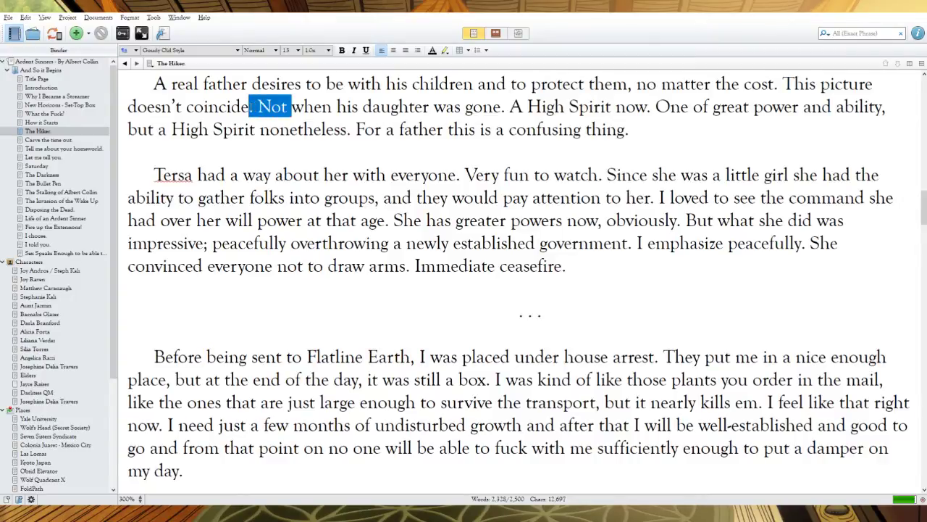
key("BackSpace")
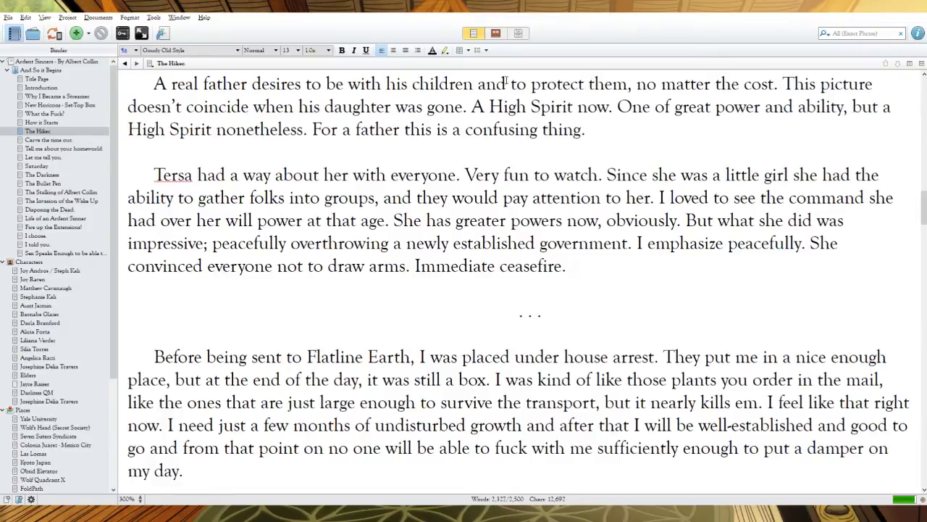
left_click_drag(819, 83, 783, 84)
type("To Jonathan, this")
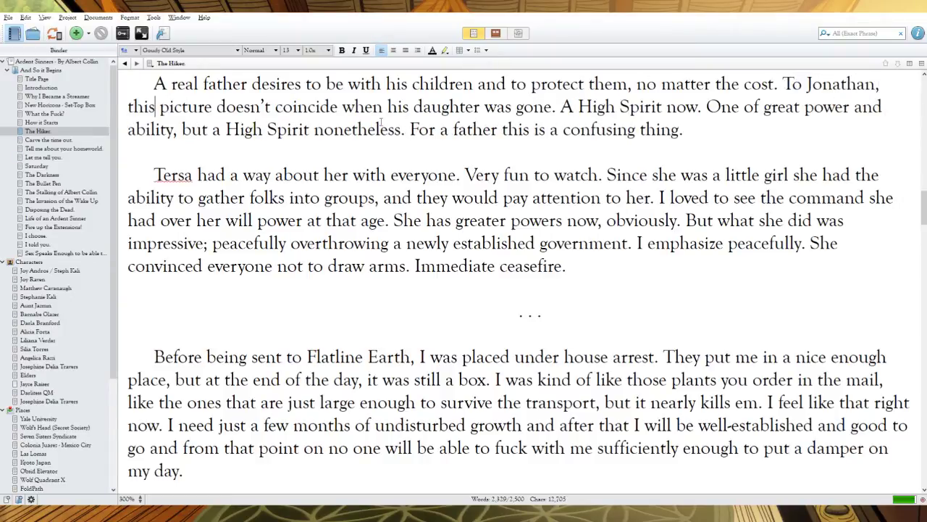
left_click_drag(275, 107, 216, 107)
type("didn't")
left_click_drag(374, 107, 332, 107)
type("b")
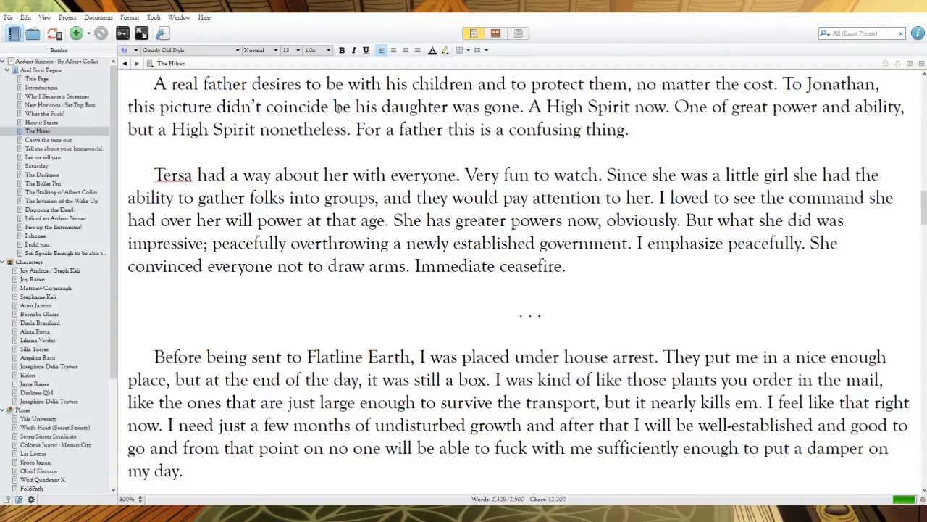
type("ecause")
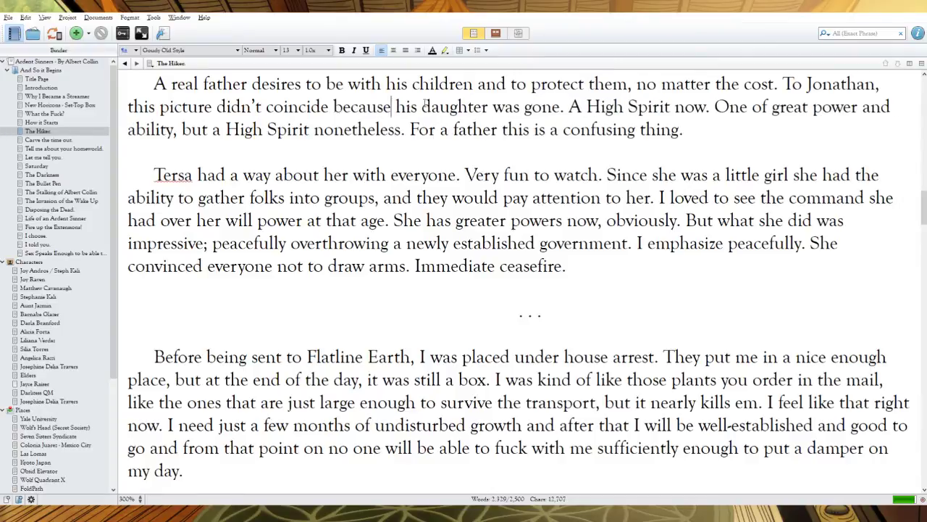
Step: Reword the start of the fragment after "his daughter was gone" to "She was a High Spirit now"
left_click(581, 107)
key("BackSpace")
type("She was a")
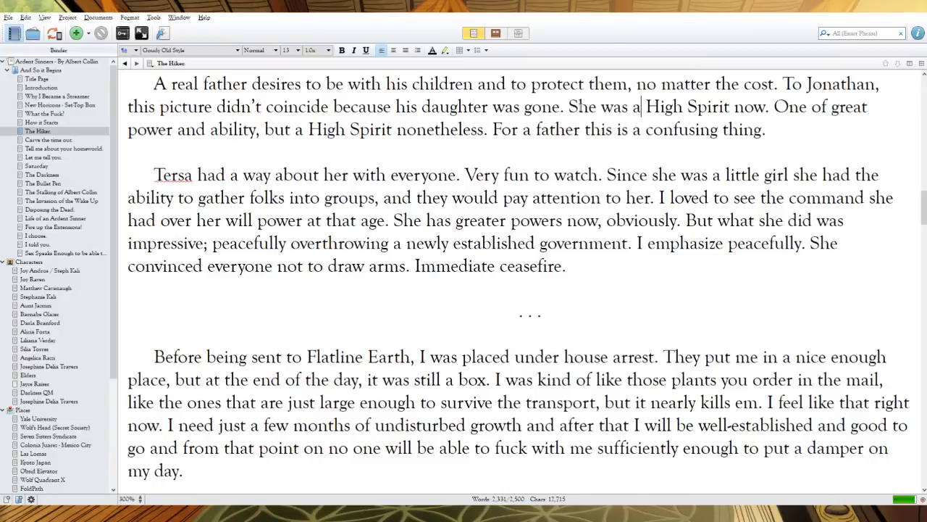
Step: Change the beginning of the sentence after "High Spirit now" to "Of great power, purpose and ability"
left_click_drag(827, 107, 773, 107)
type("Of")
key("BackSpace")
key("BackSpace")
type("Of")
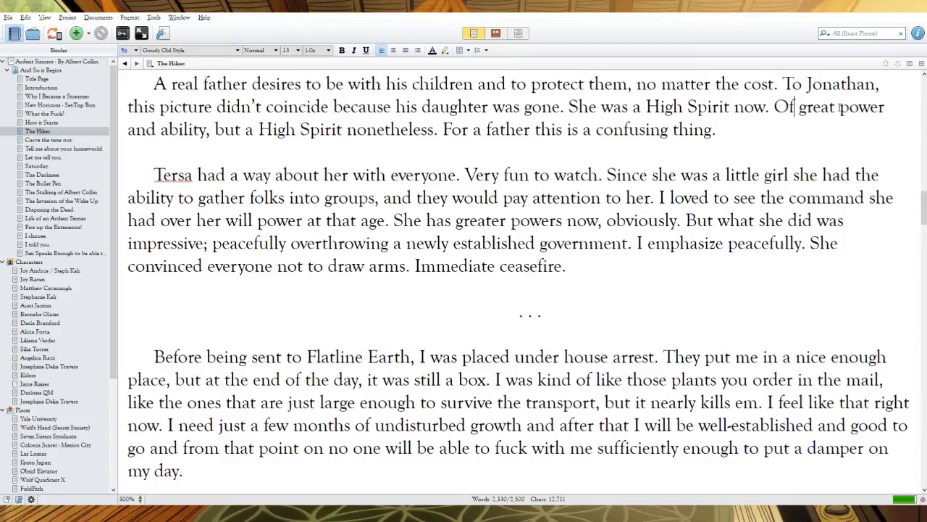
left_click(889, 106)
type(", purpose")
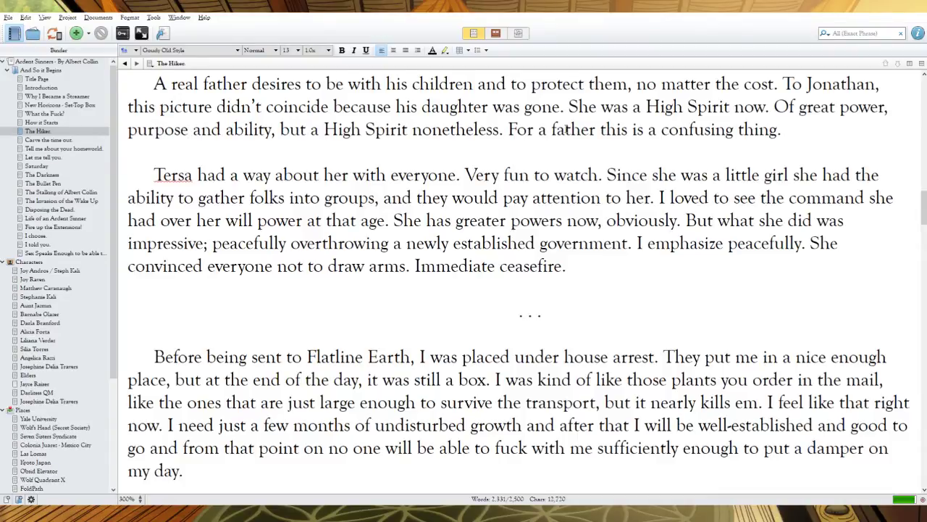
Step: Replace the paragraph's closing sentence about a father's confusion with "It left him feeling torn."
key("shift+Left")
key("shift+Left")
key("shift+Left")
key("shift+Left")
key("shift+Left")
key("shift+Left")
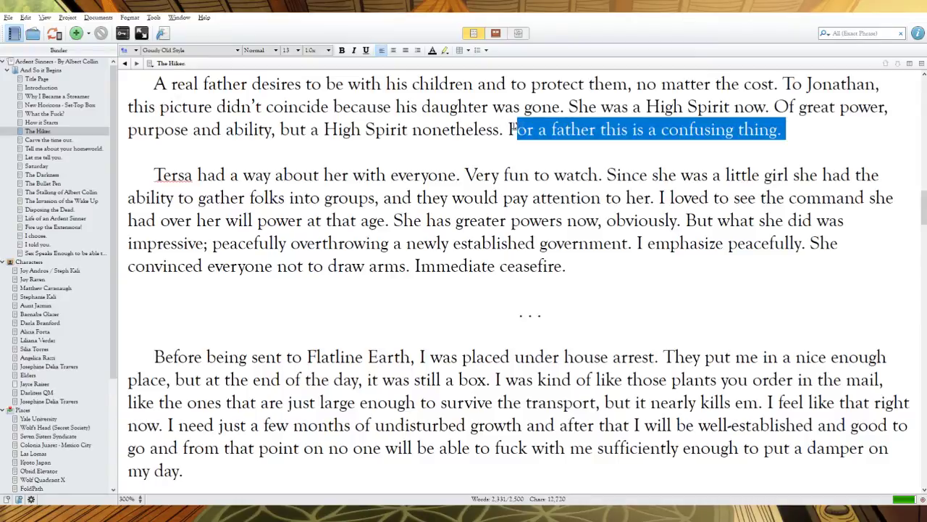
type("It le")
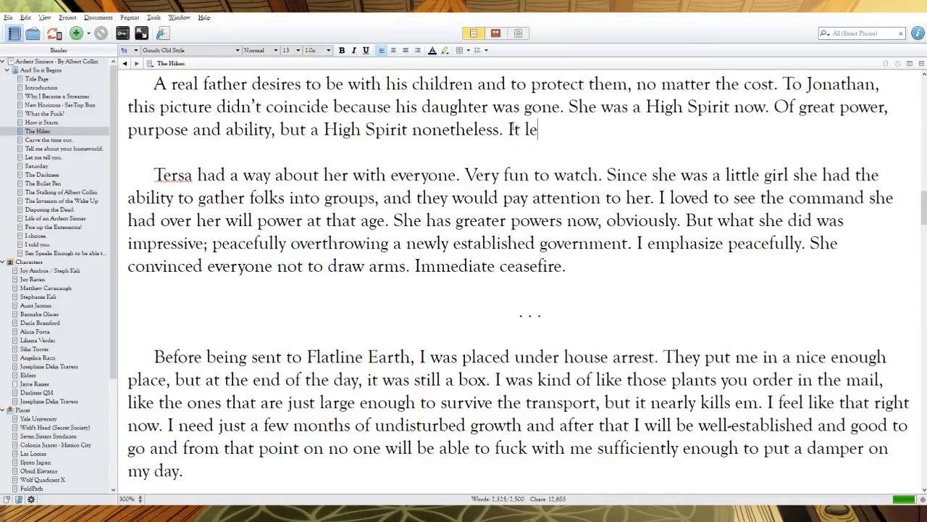
type("ft him feeling torn.")
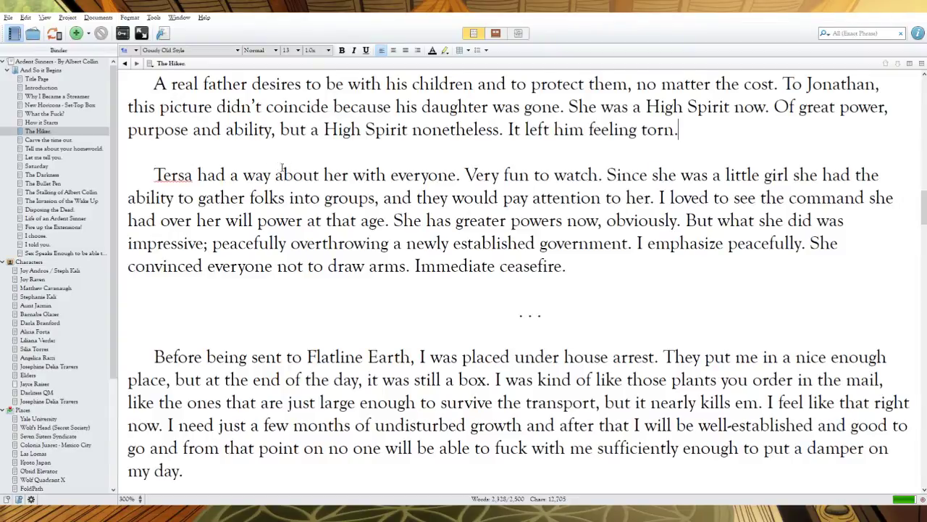
Step: Condense the opening of the Tersa paragraph into "Since Tersa was", leading straight into "a little girl"
left_click_drag(678, 174, 153, 175)
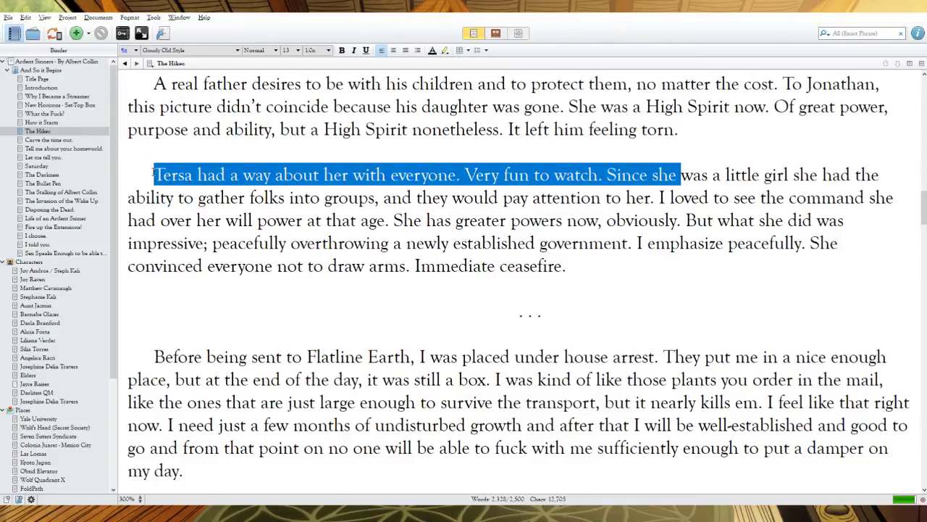
type("Since Tersa was")
key("BackSpace")
key("BackSpace")
type("sa")
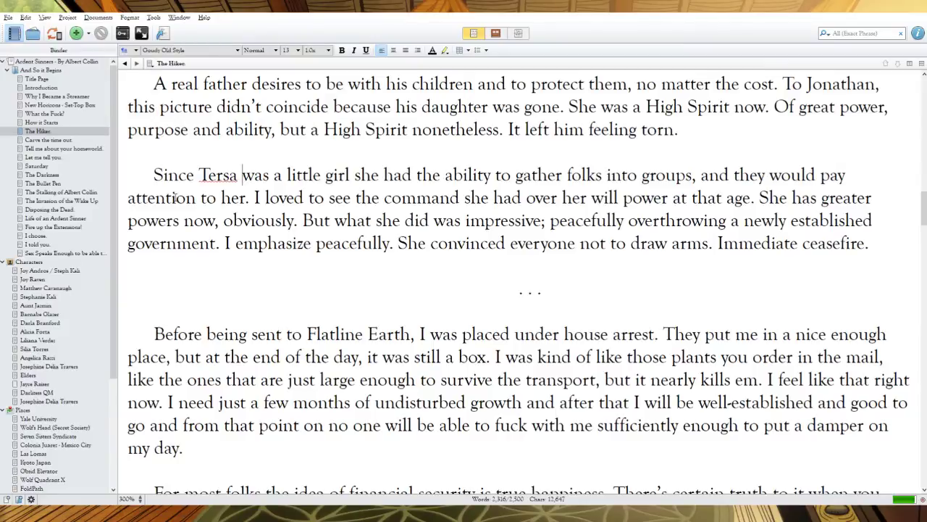
Step: Reword the ending of the sentence about gathering folks into groups to "would give her their undivided attention"
left_click_drag(245, 197, 769, 174)
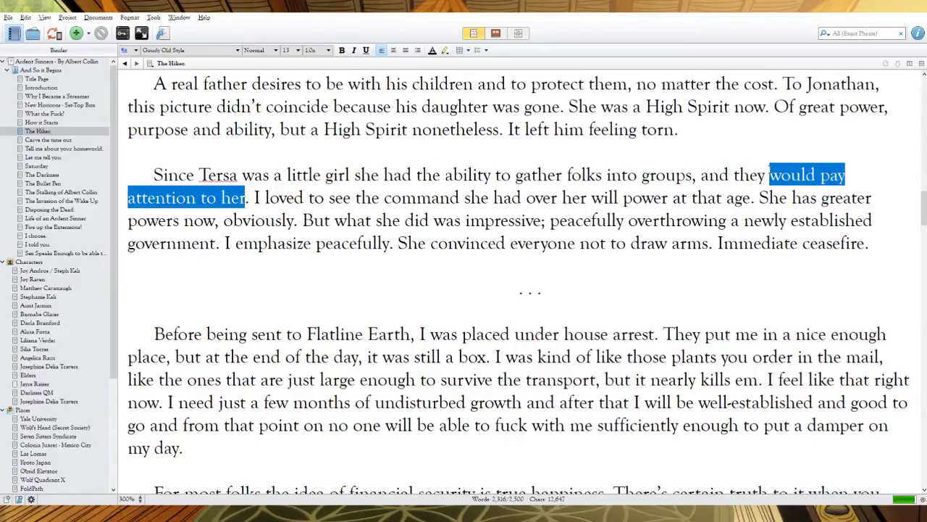
type("would give her ")
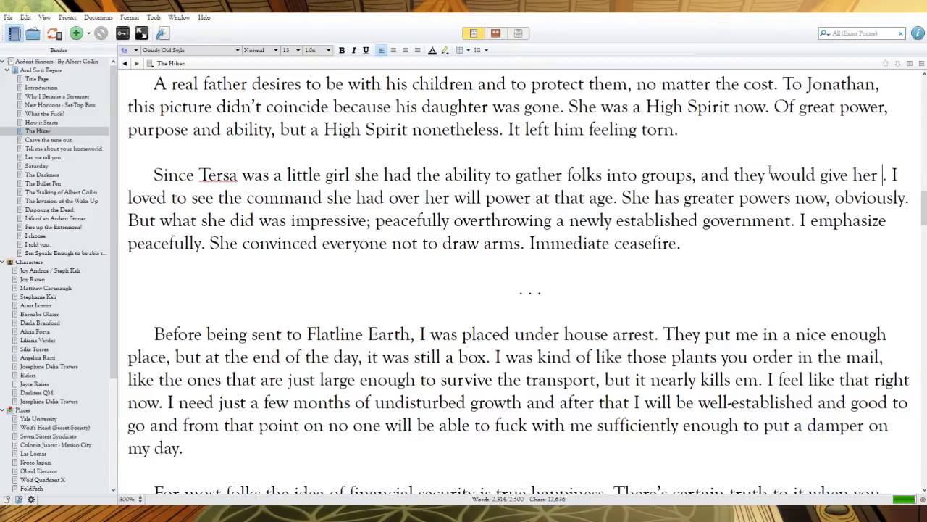
type("their unde")
type("vided at")
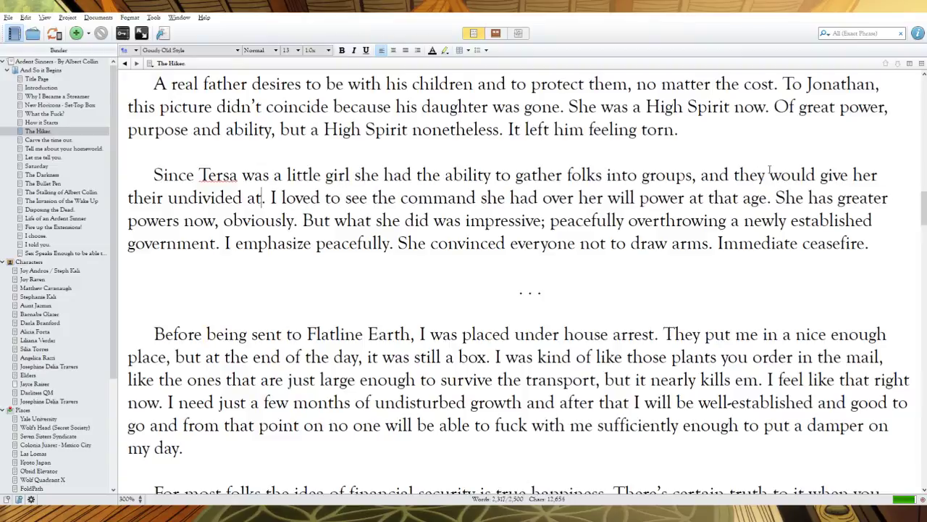
type("tention")
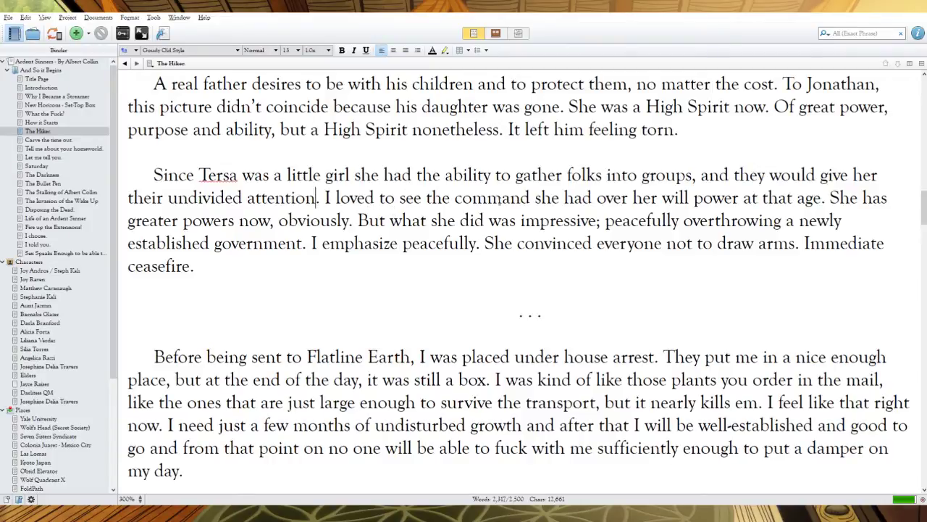
Step: Rewrite the "I loved to see the command" sentence as "She had command over her will power at a young age."
left_click(559, 198)
left_click_drag(559, 198, 323, 198)
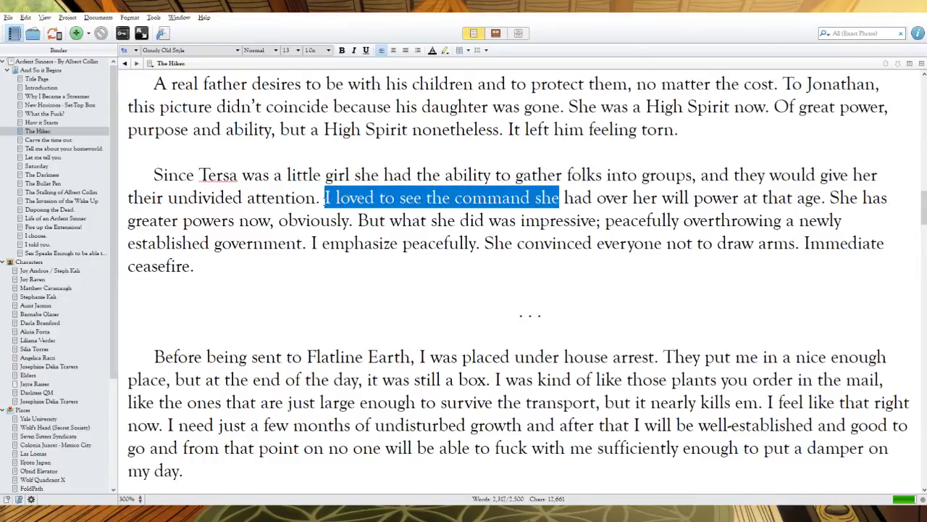
type("She had ")
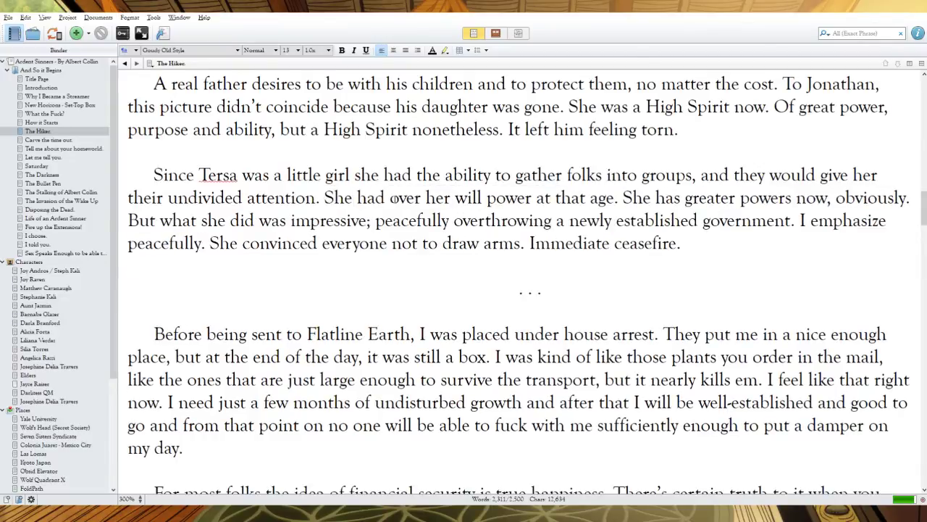
type("command")
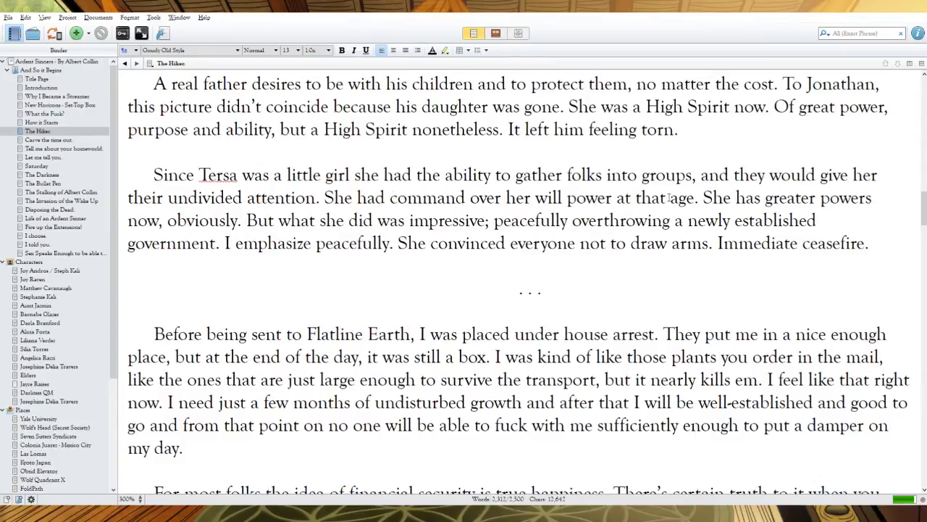
left_click_drag(666, 197, 636, 197)
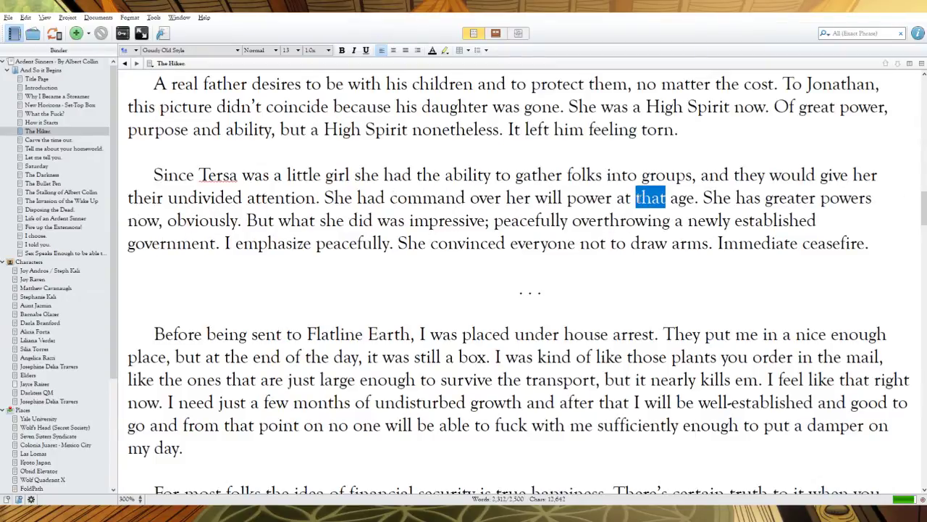
type("a young")
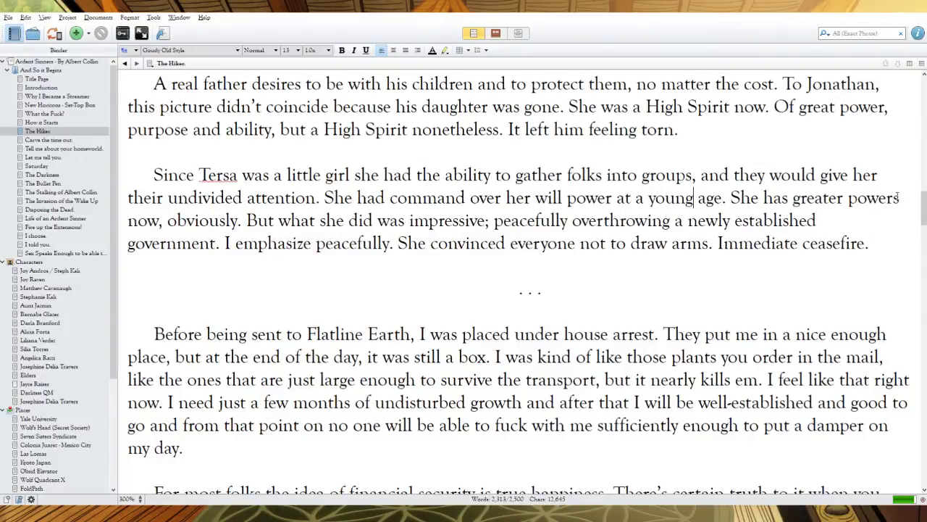
Step: Reword the sentence about her greater powers to "Her powers are much stronger now."
left_click_drag(898, 197, 730, 198)
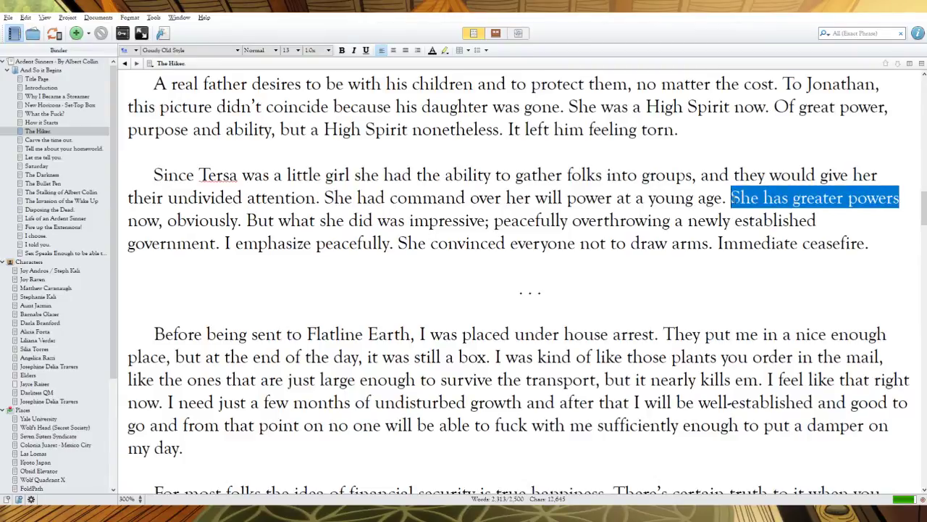
type("Her powers are much stronger")
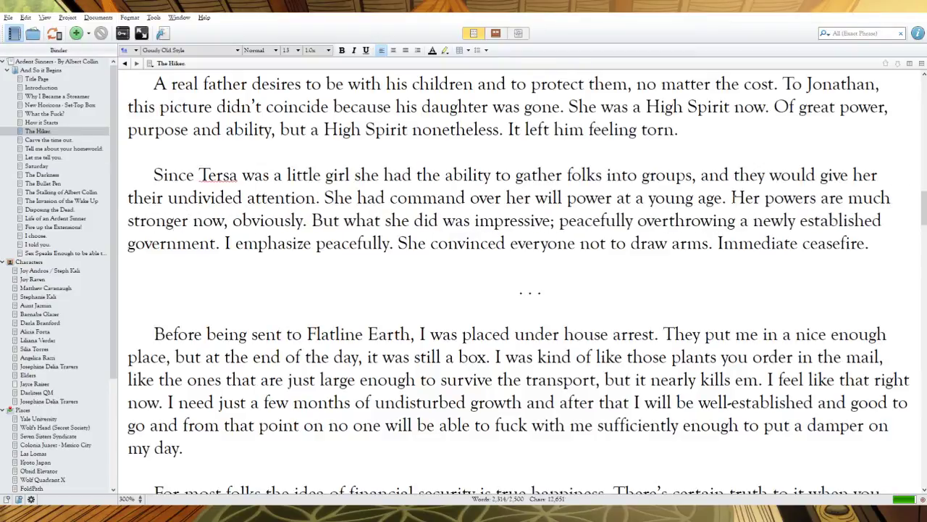
left_click_drag(303, 220, 223, 221)
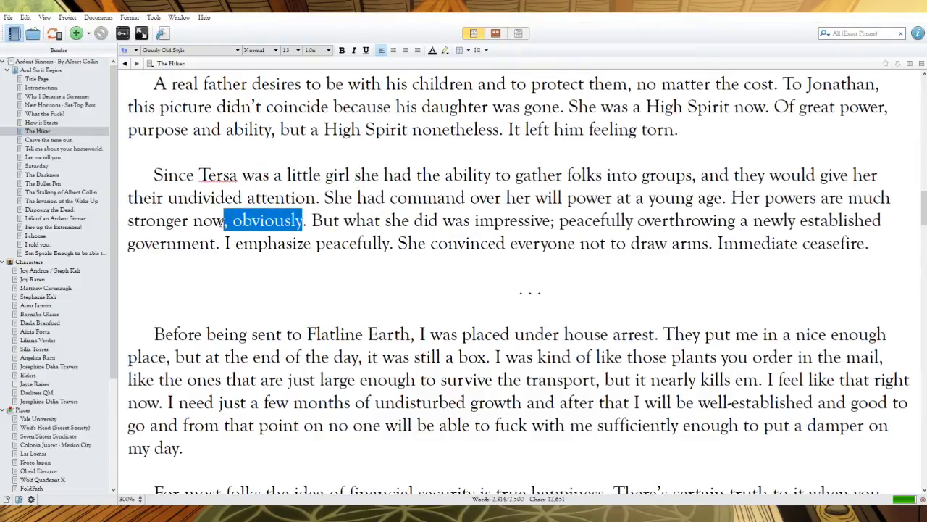
key("BackSpace")
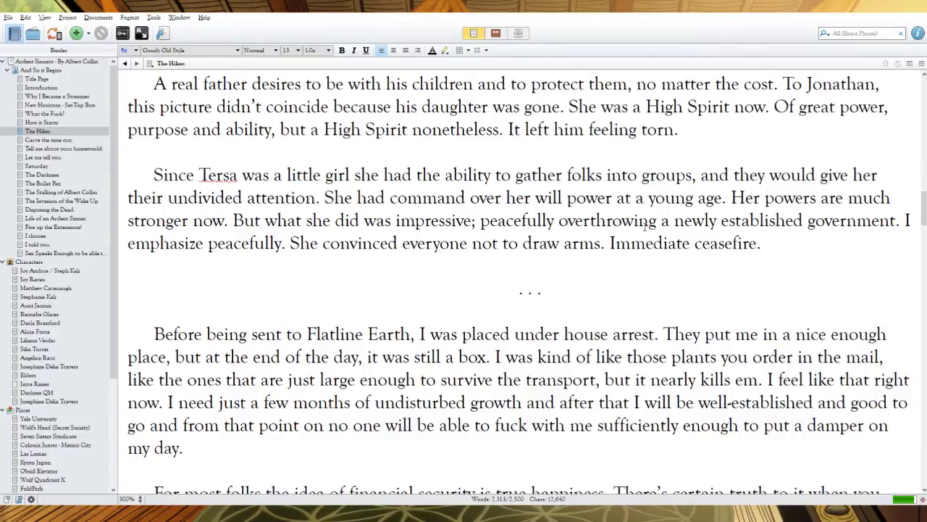
Step: Change the government wording to "an established government" and delete the sentence "I emphasize peacefully."
left_click_drag(722, 221, 669, 221)
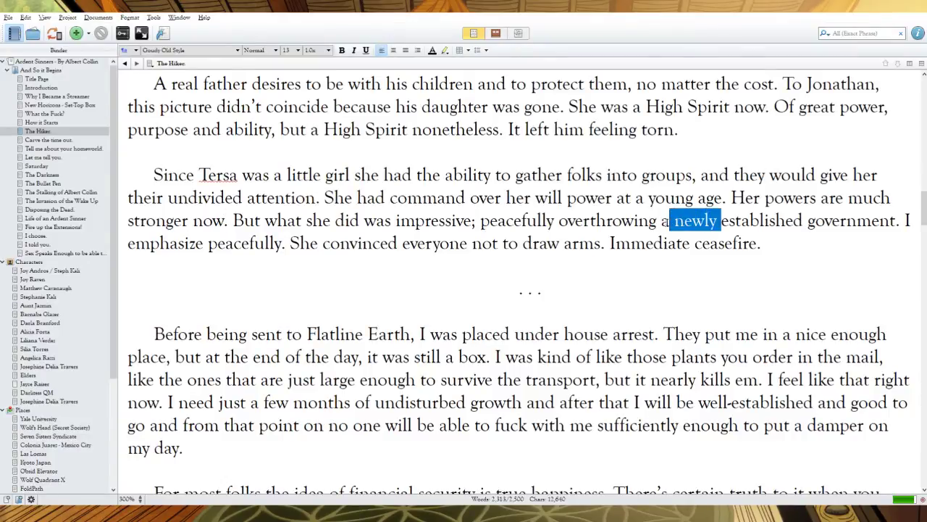
key("BackSpace")
type("n")
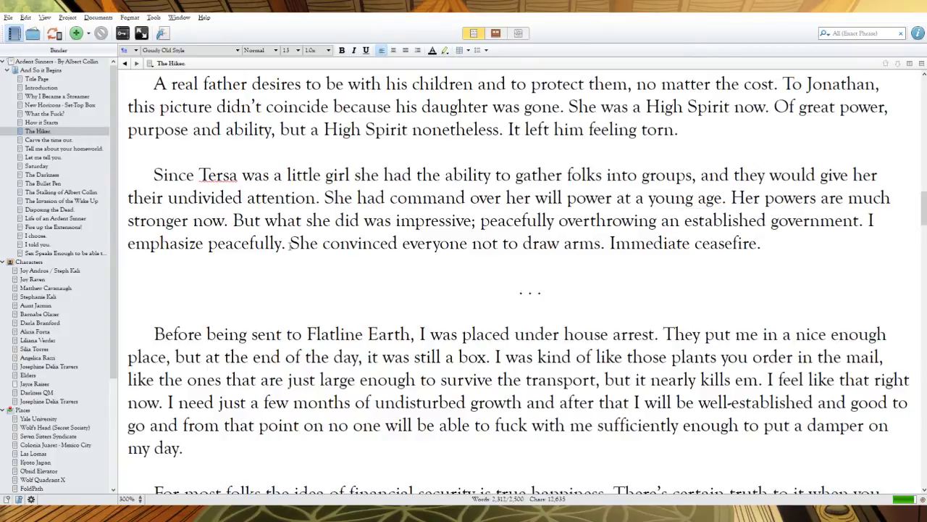
left_click_drag(292, 243, 868, 220)
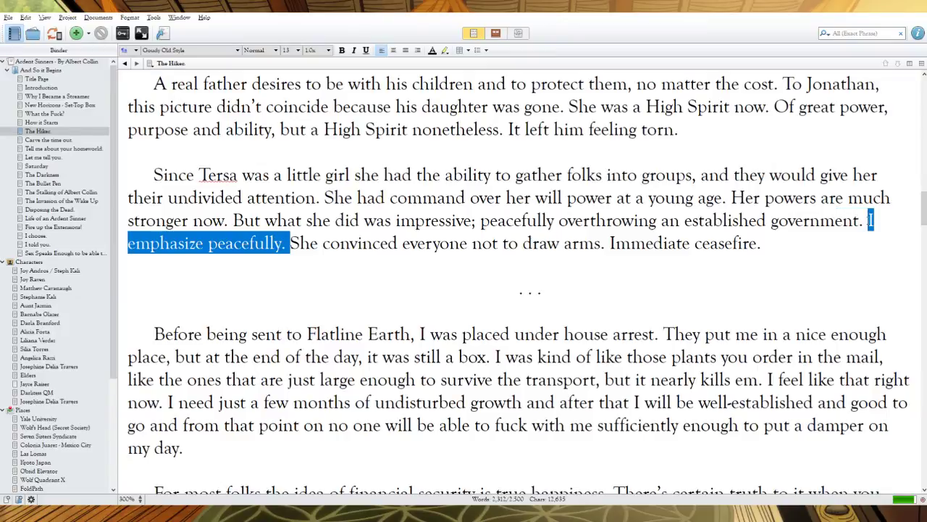
key("BackSpace")
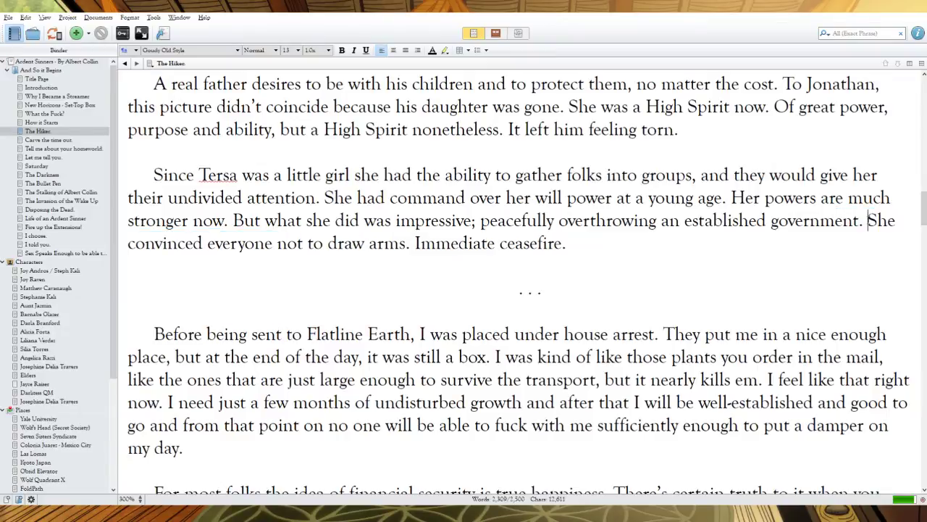
Step: Reword the end of the "She convinced everyone" sentence to "to lower their arms"
left_click_drag(406, 244, 278, 244)
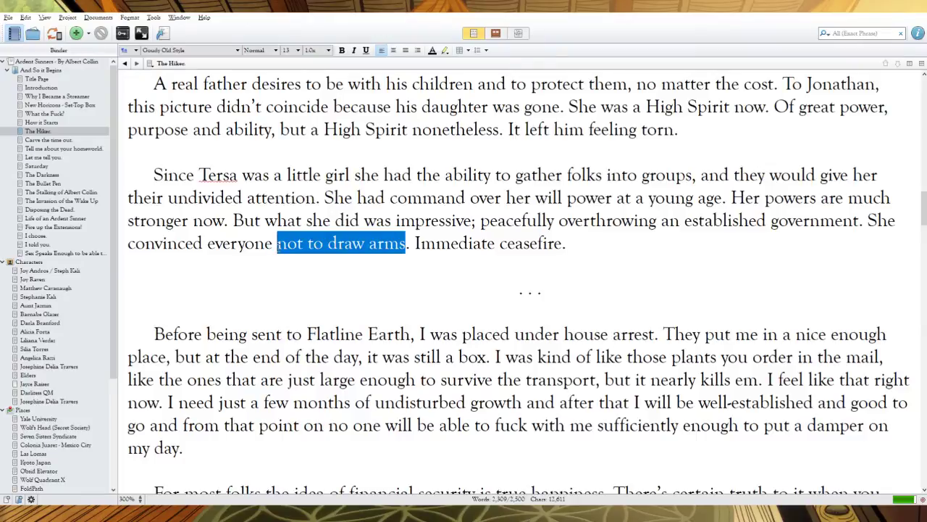
type("t")
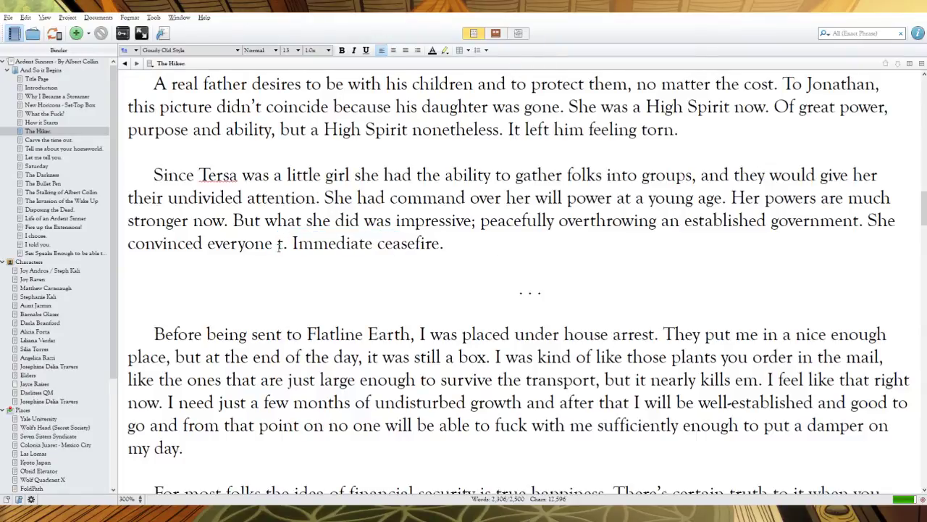
type("o ")
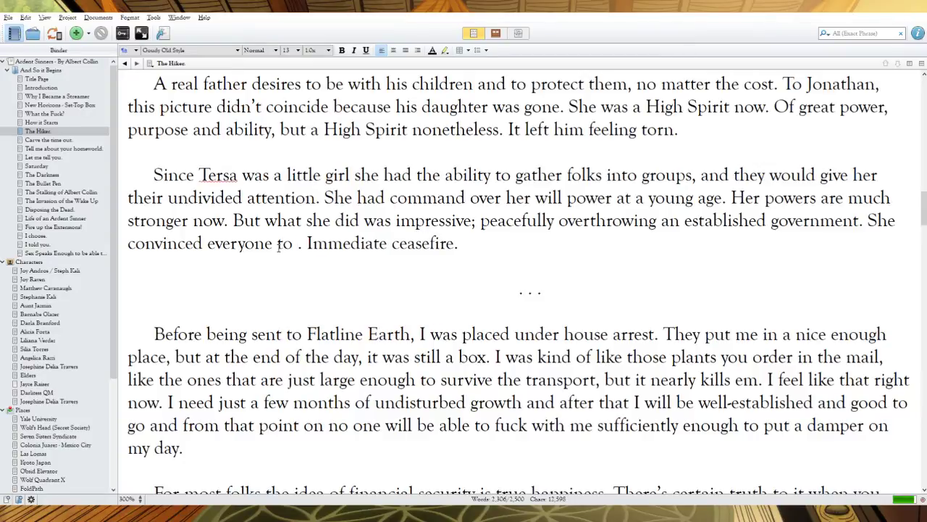
type("drop their ")
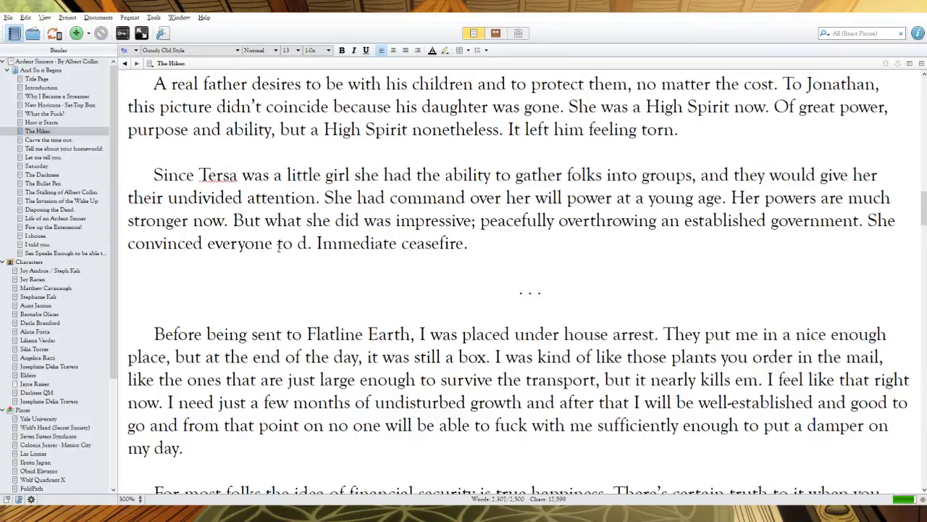
type("arms")
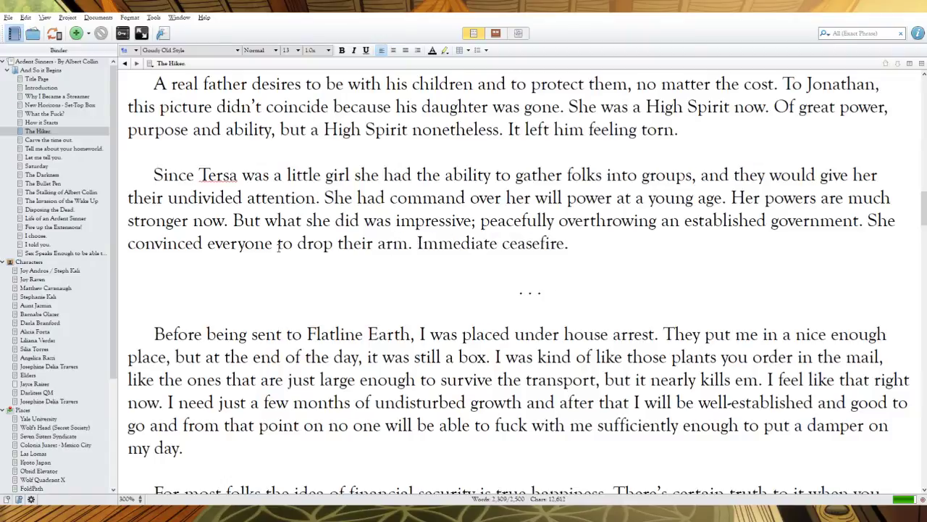
key("BackSpace")
key("BackSpace")
key("BackSpace")
key("BackSpace")
key("BackSpace")
key("BackSpace")
key("BackSpace")
key("BackSpace")
key("BackSpace")
key("BackSpace")
key("BackSpace")
key("BackSpace")
key("BackSpace")
key("BackSpace")
key("BackSpace")
type("lower their arms")
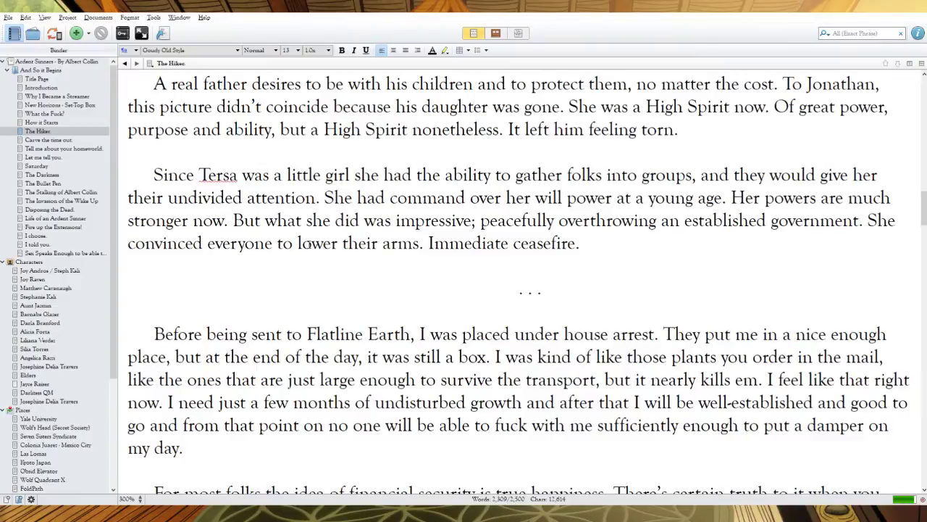
Step: Reword the opening of the ceasefire fragment so it reads "An immediate ceasefire."
left_click(432, 245)
key("BackSpace")
type("An i")
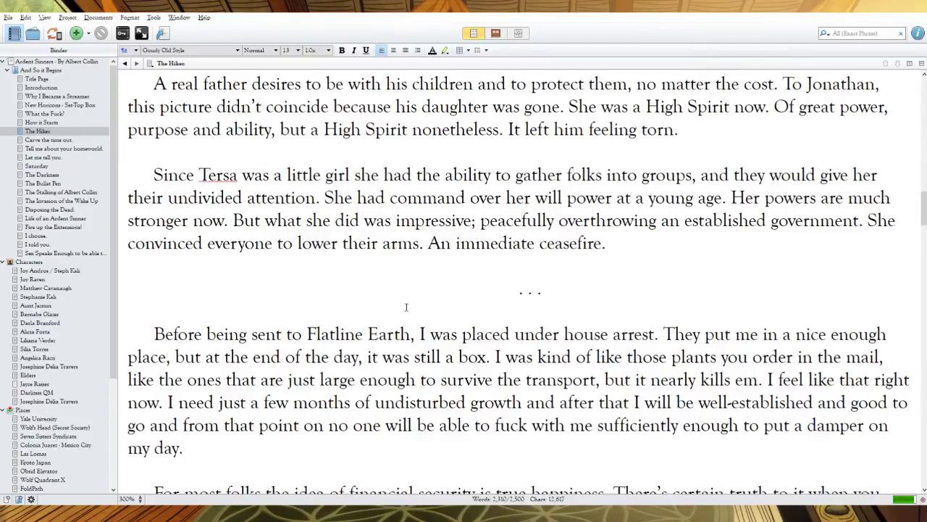
Step: Revise the Flatline Earth sentence by replacing "sent" with "transferred" and adding "in Wolf Quadrant" after "house arrest"
scroll(924, 217, "down", 2)
scroll(923, 217, "down", 1)
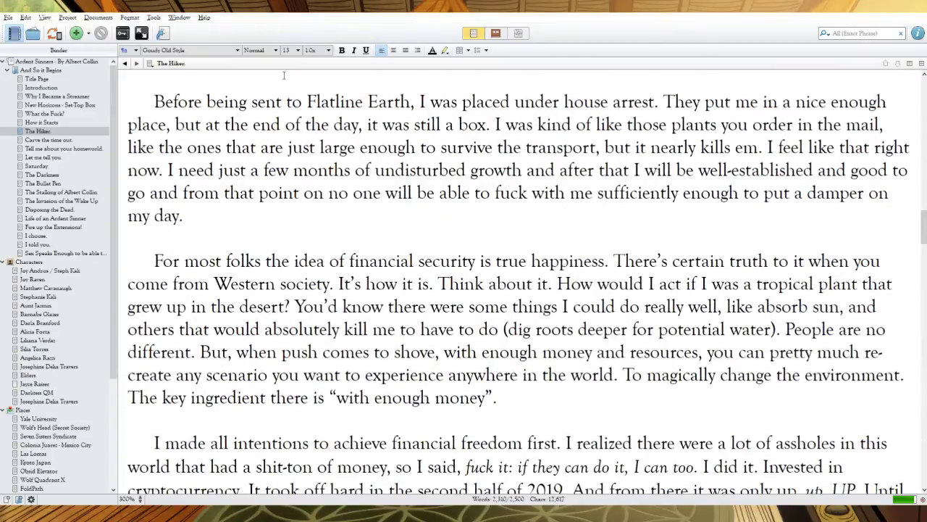
left_click_drag(282, 102, 251, 102)
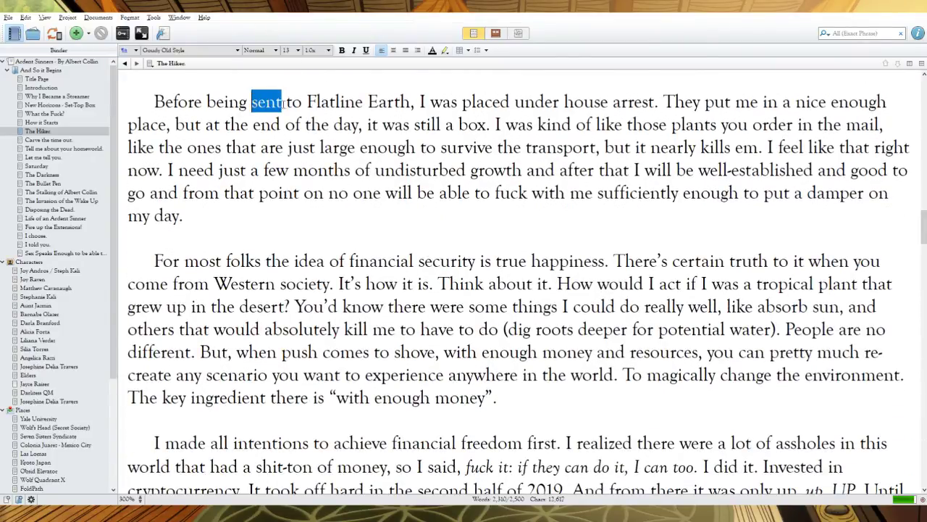
type("transferred")
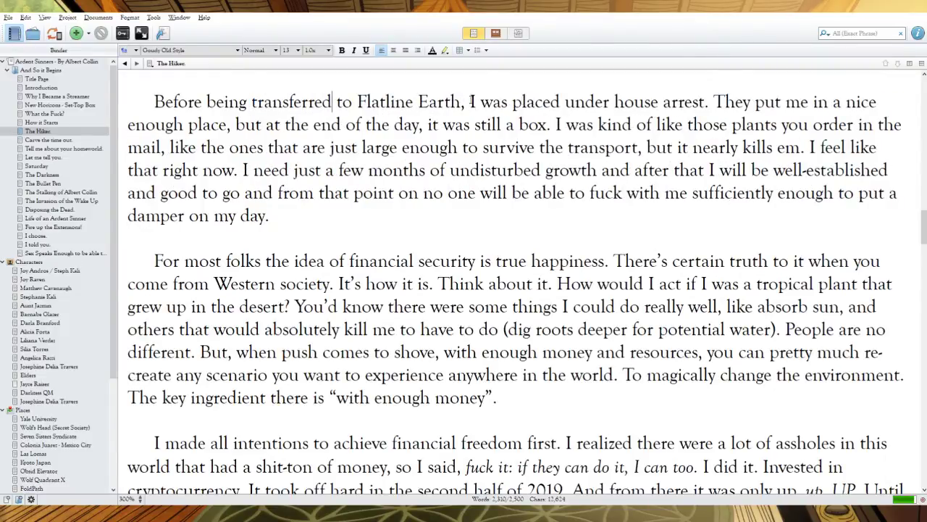
left_click(706, 102)
type("in Wolf Q")
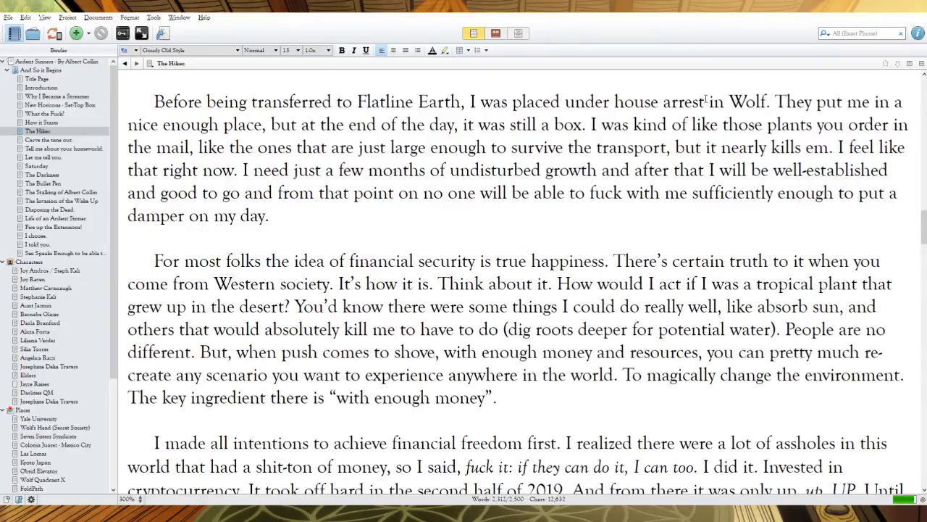
type("uadrant")
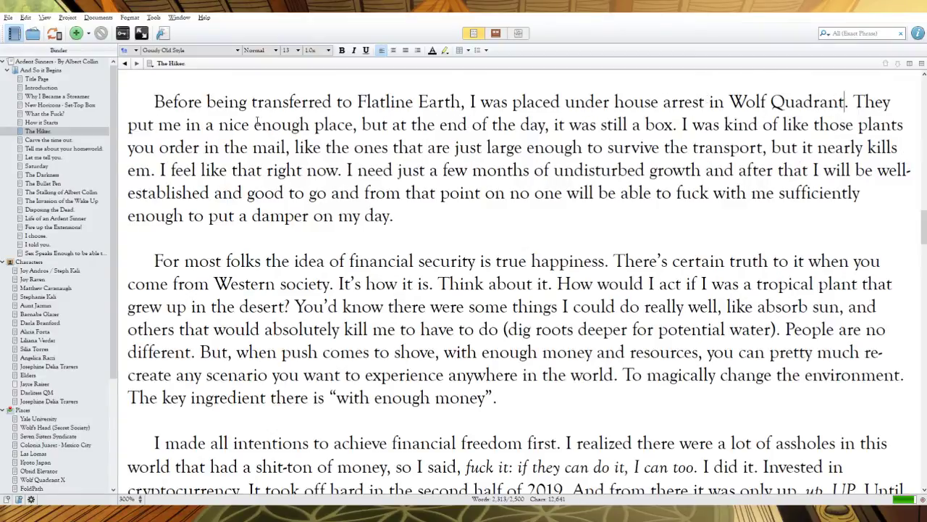
Step: Cut "at the end of the day" so the clause reads "but it was still a box"
left_click(355, 124)
left_click_drag(568, 125, 392, 124)
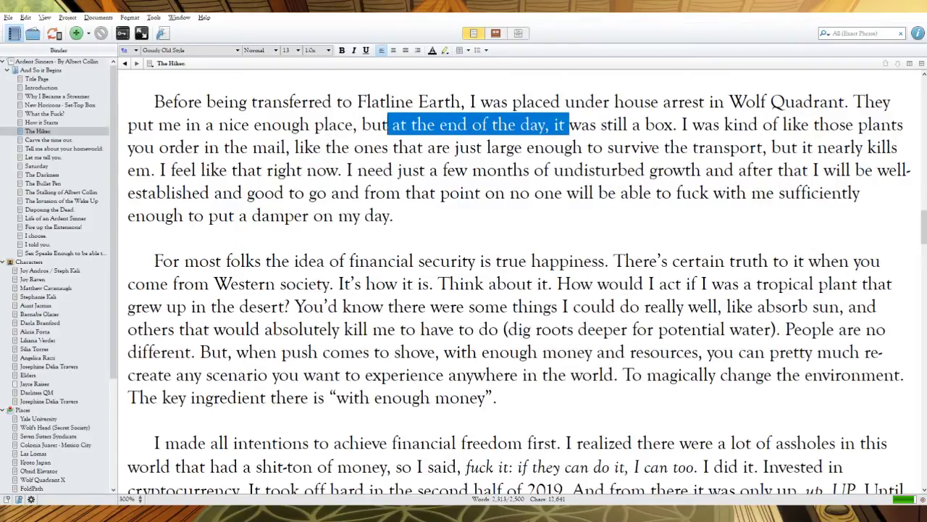
type("it")
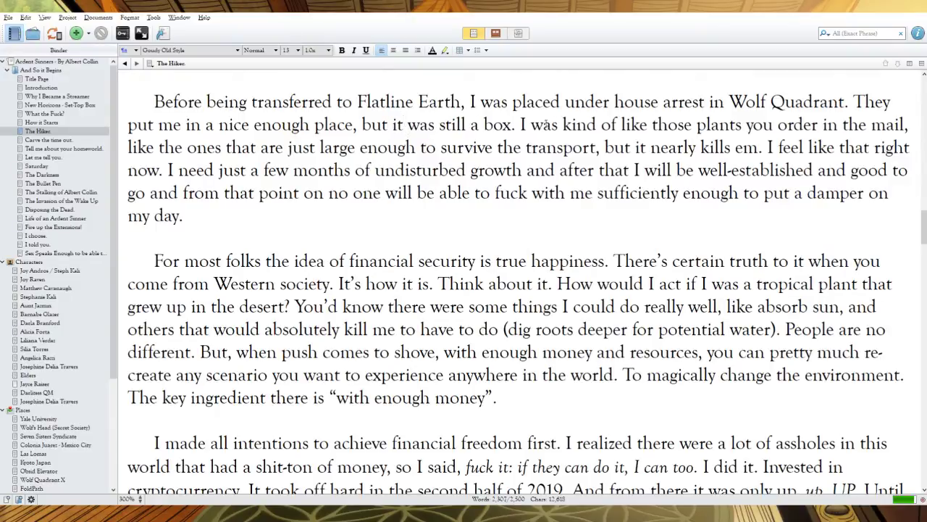
Step: Reword the plant comparison to "I felt like one of those mail order plants, just large enough"
left_click_drag(648, 125, 520, 124)
key("BackSpace")
type("I felt like o")
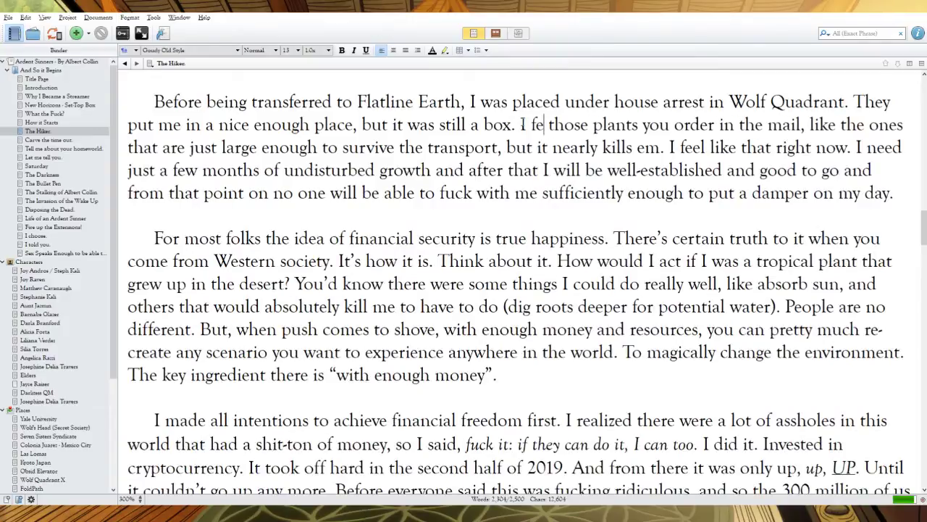
type("ne of")
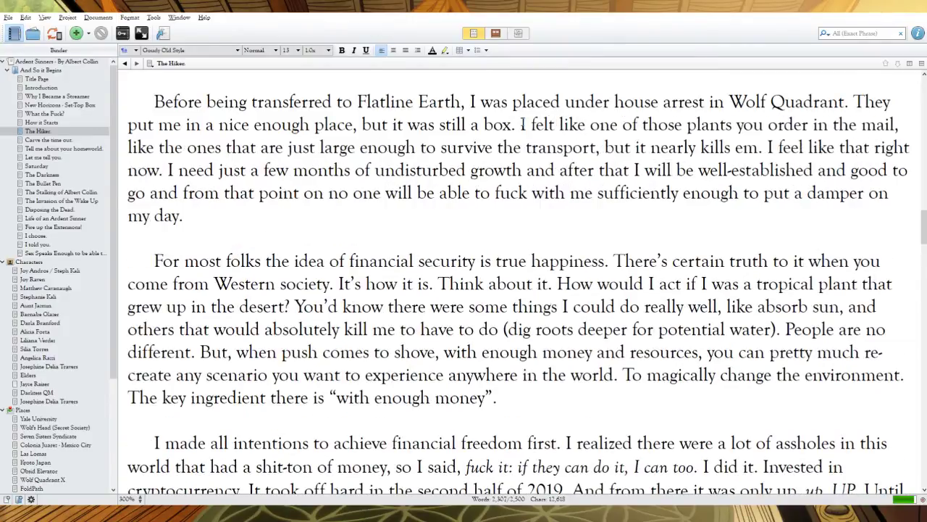
left_click_drag(896, 124, 686, 124)
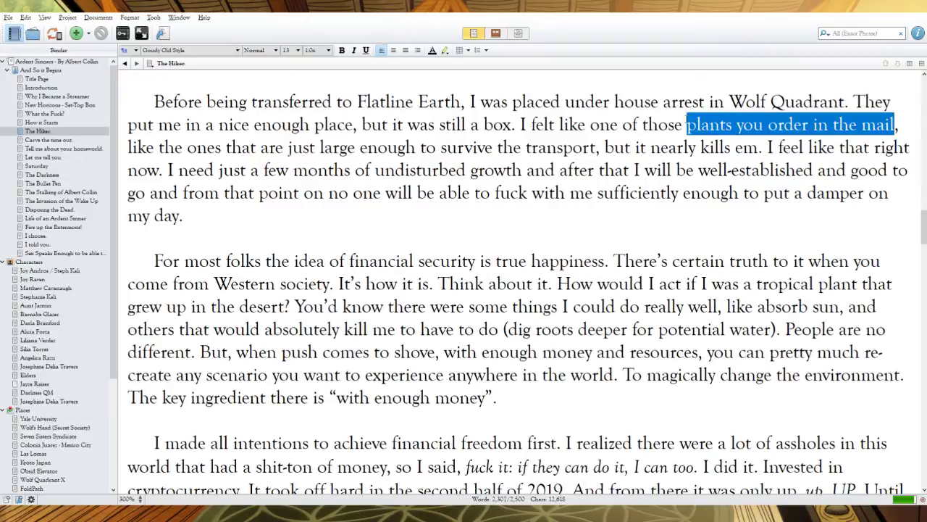
type("mail order")
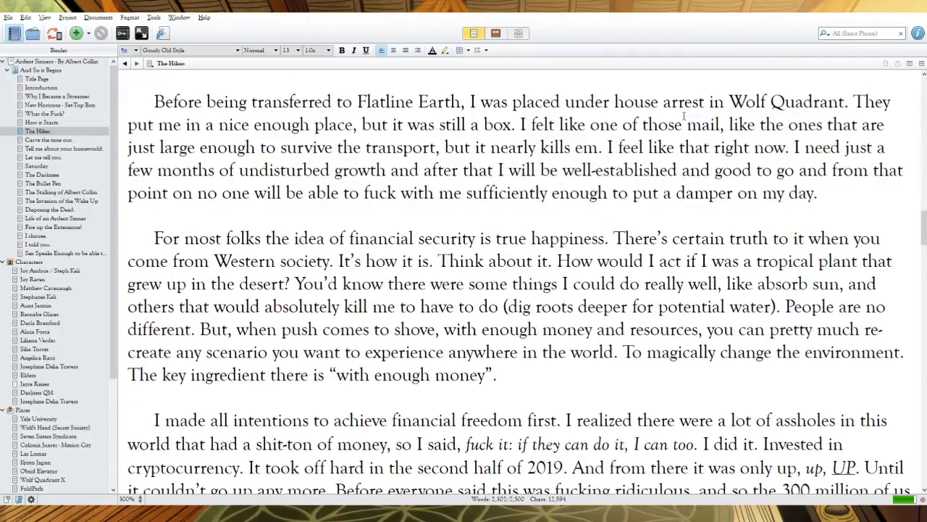
type(" plants")
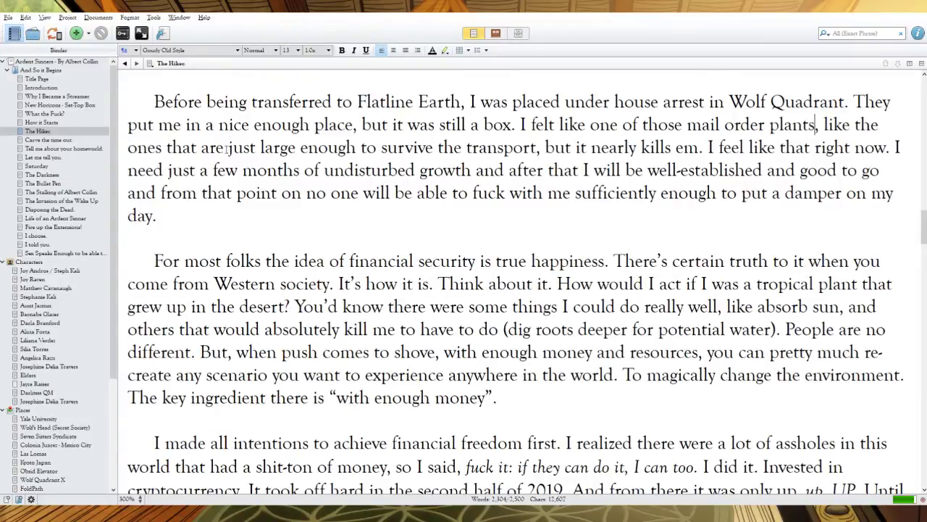
left_click_drag(229, 147, 825, 125)
key("BackSpace")
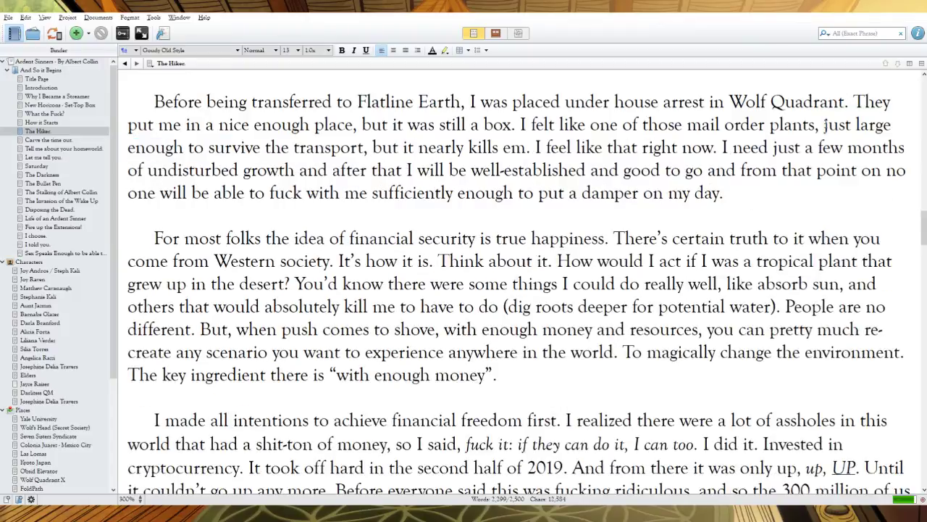
key("alt+Tab")
key("alt+Tab")
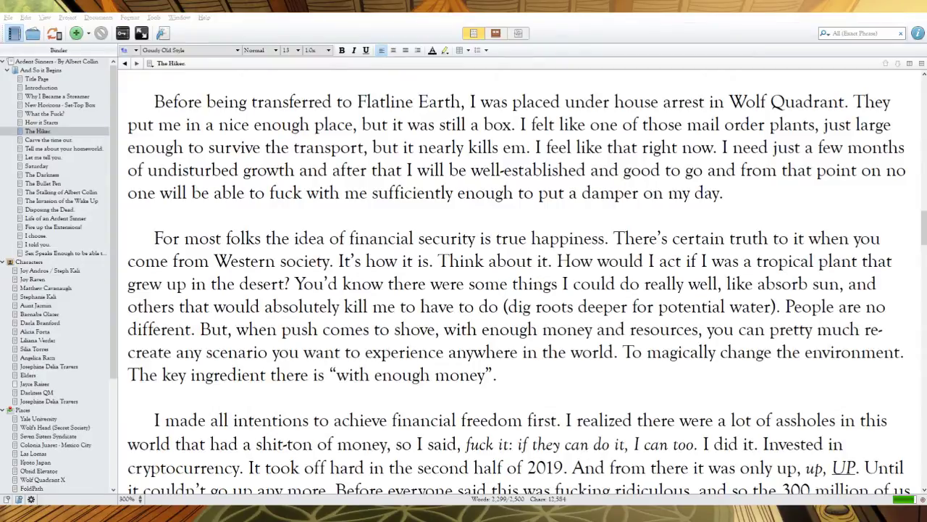
key("alt+Tab")
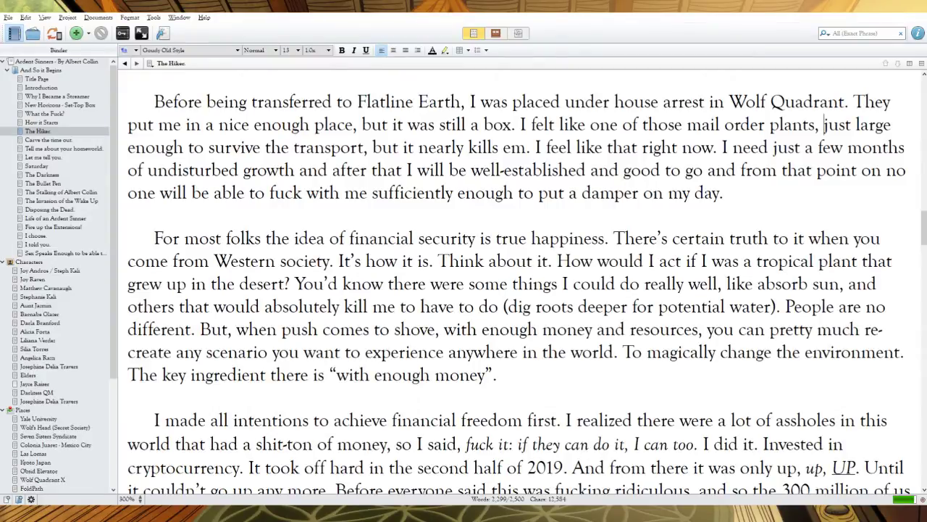
key("alt+Tab")
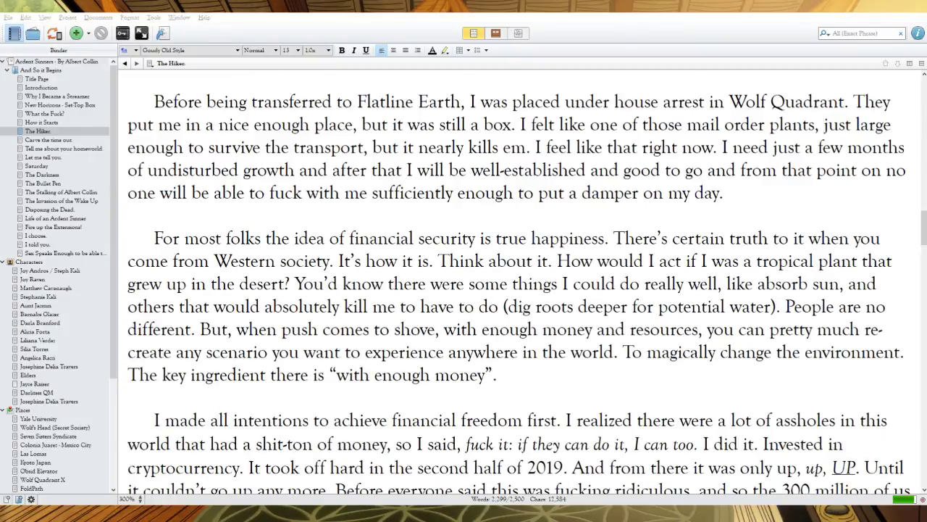
key("alt+Tab")
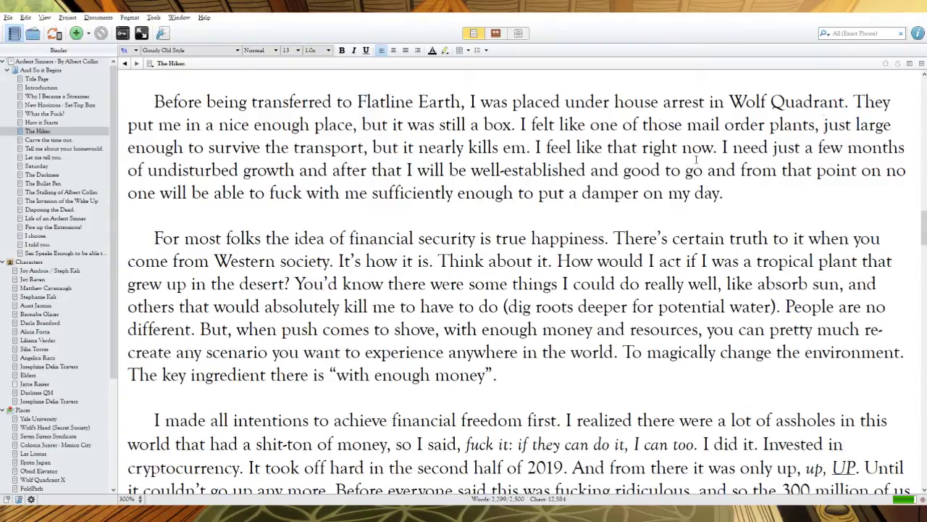
mouse_move(603, 147)
left_mouse_down()
mouse_move(636, 148)
mouse_move(613, 148)
left_mouse_up()
left_click(601, 155)
key("shift+Right")
key("Down")
left_click(746, 161)
key("alt+Tab")
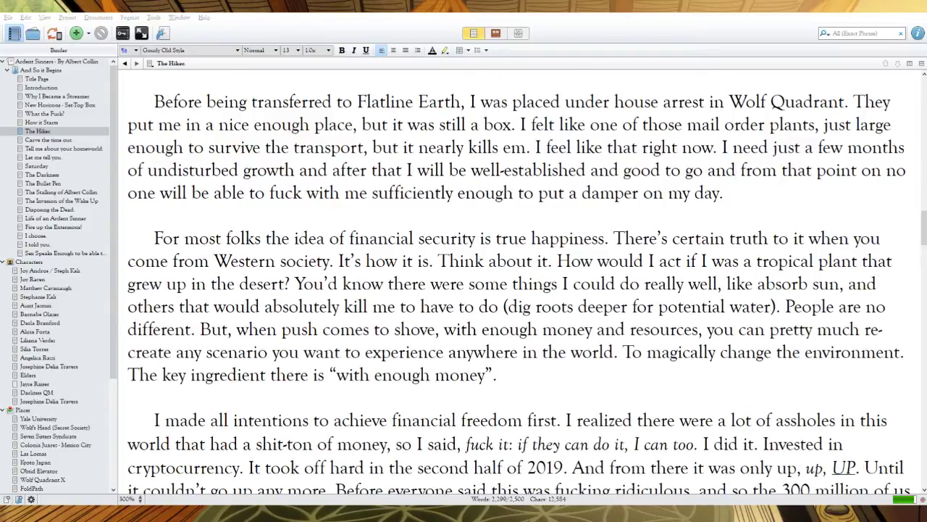
key("alt+Tab")
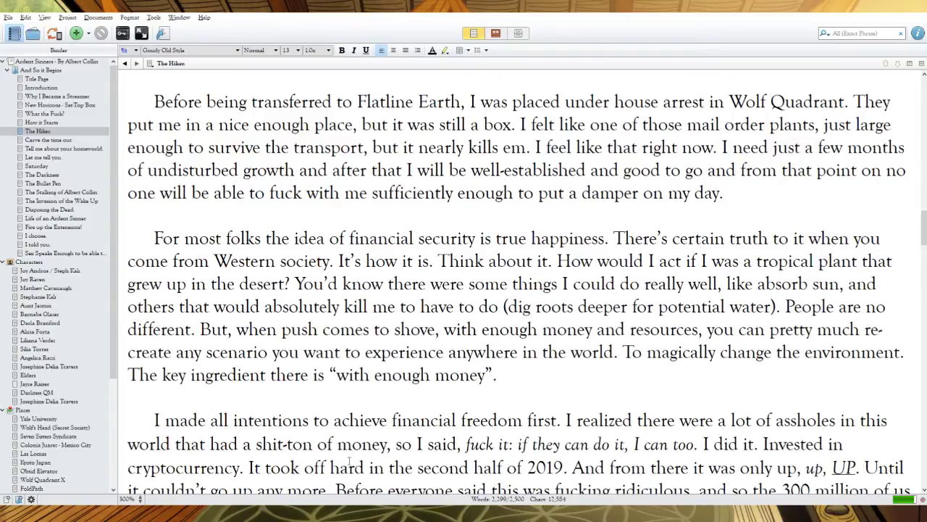
key("alt+Tab")
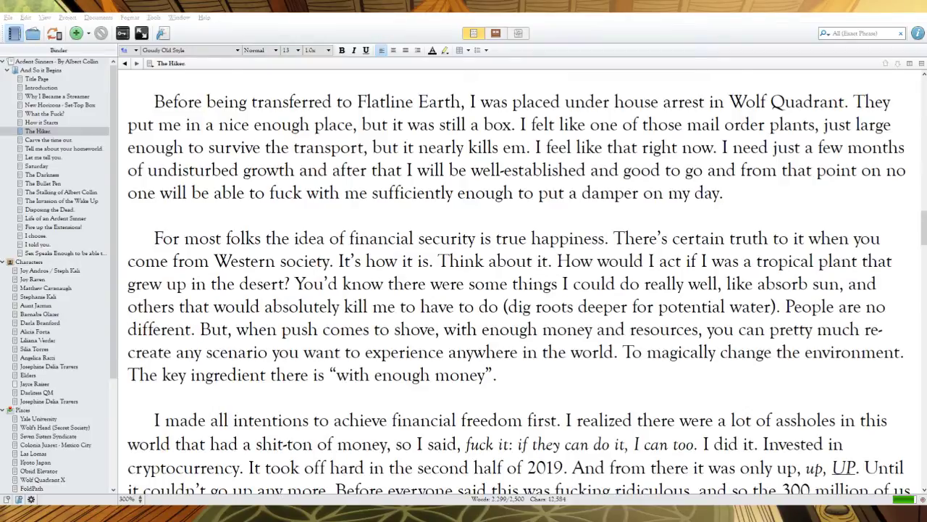
key("alt+Tab")
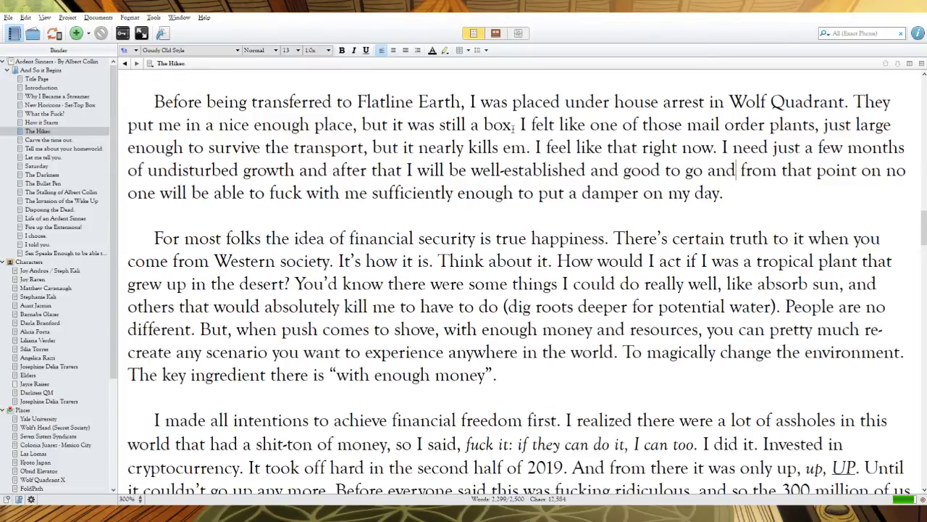
Step: Replace "a nice enough place" in the house arrest paragraph with "a place that felt spacious enough"
scroll(516, 132, "up", 3)
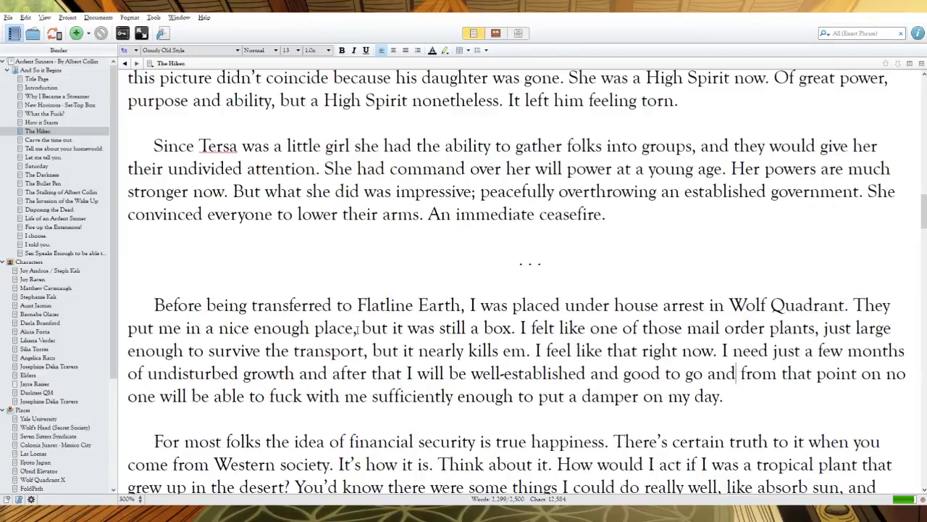
left_click_drag(353, 328, 205, 328)
type("a place that ")
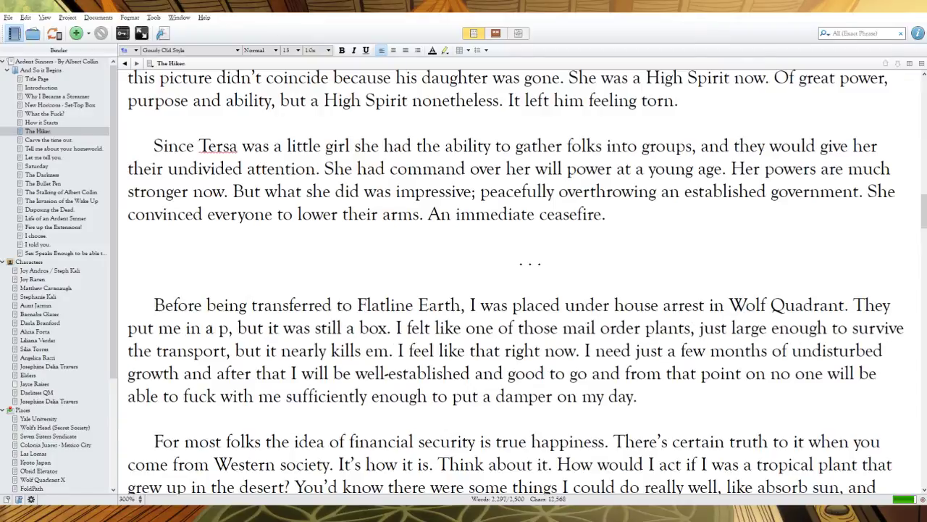
type("felt spac")
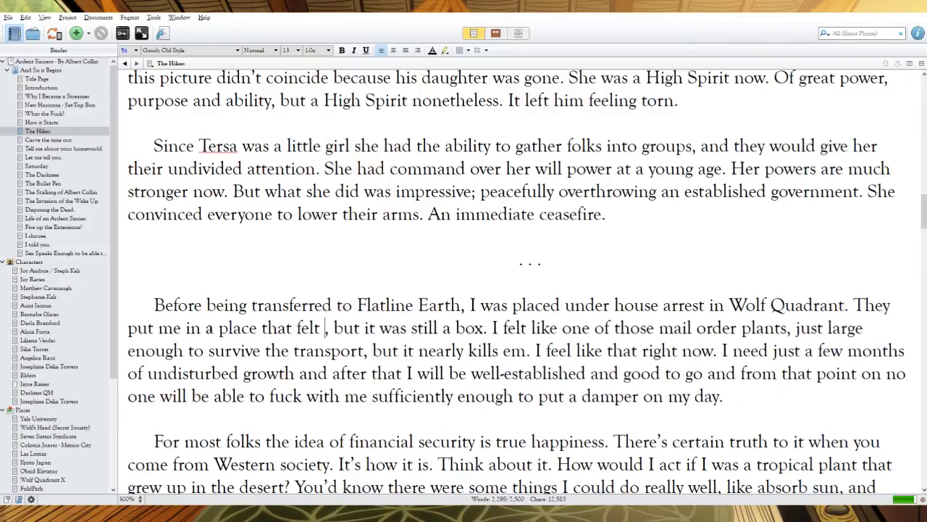
type("ious ")
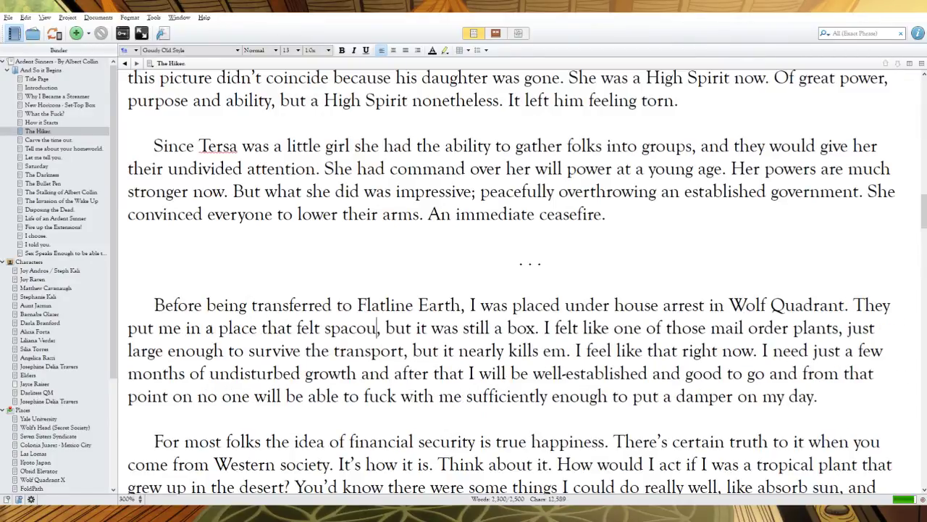
type("enough")
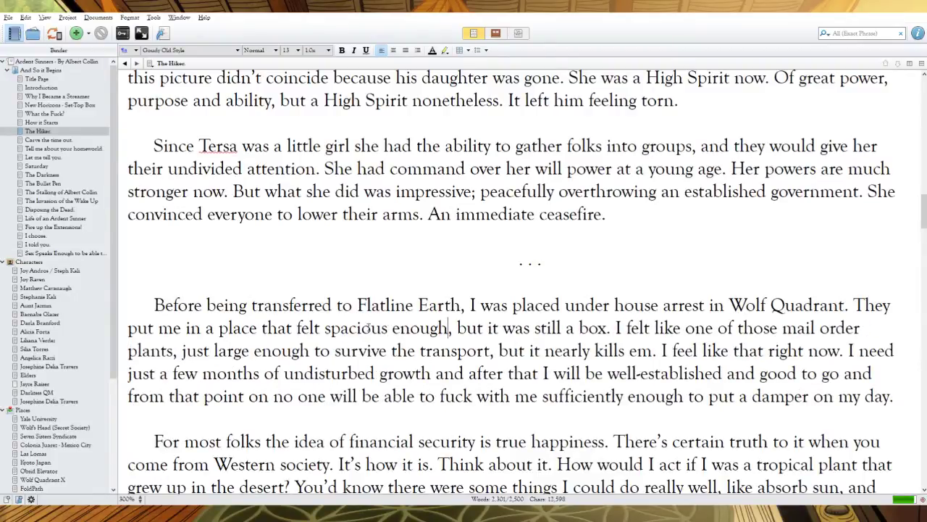
Step: Change "em" to "them" in the clause "but it nearly kills em" of the house arrest paragraph
left_click(576, 328)
left_click(636, 351)
key("BackSpace")
type("the")
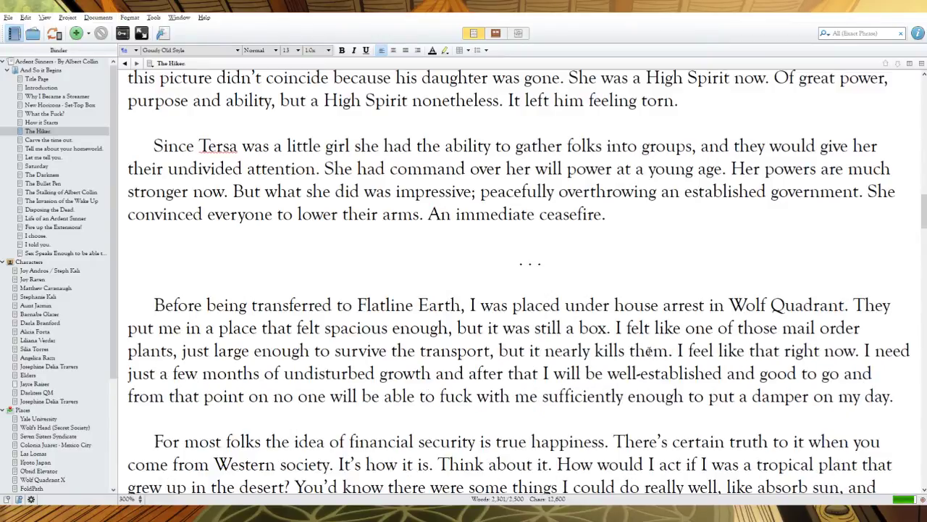
Step: Insert "In fact," before "I feel like that right now" and start a new paragraph with that sentence
left_click(680, 349)
type("In factd,")
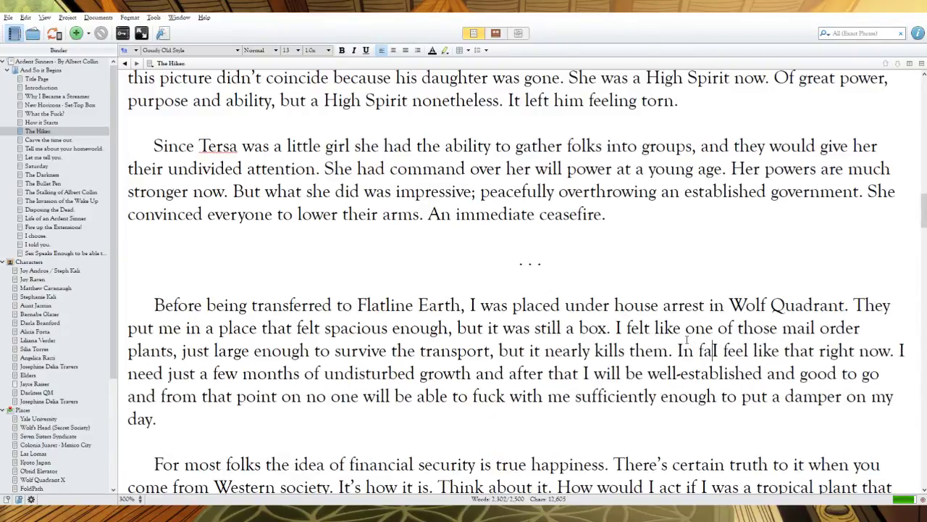
key("Left")
key("Left")
key("BackSpace")
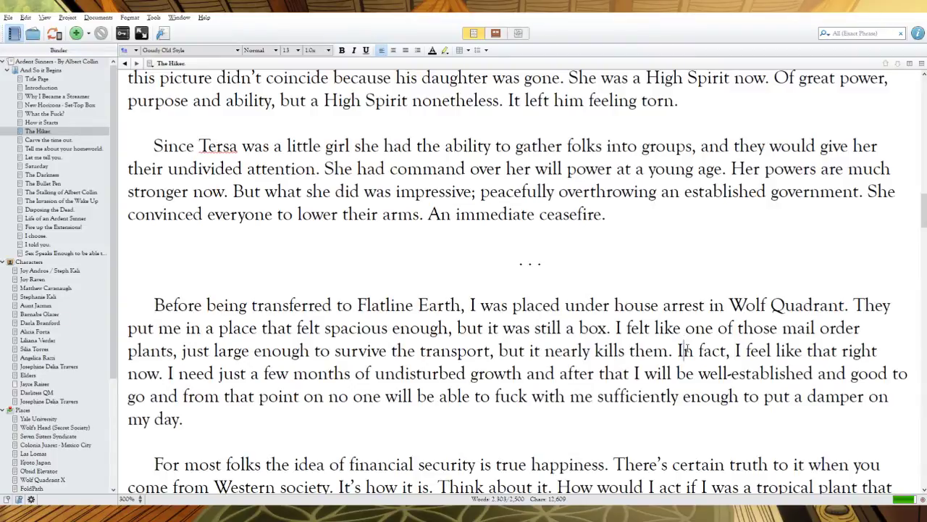
key("Return")
key("Return")
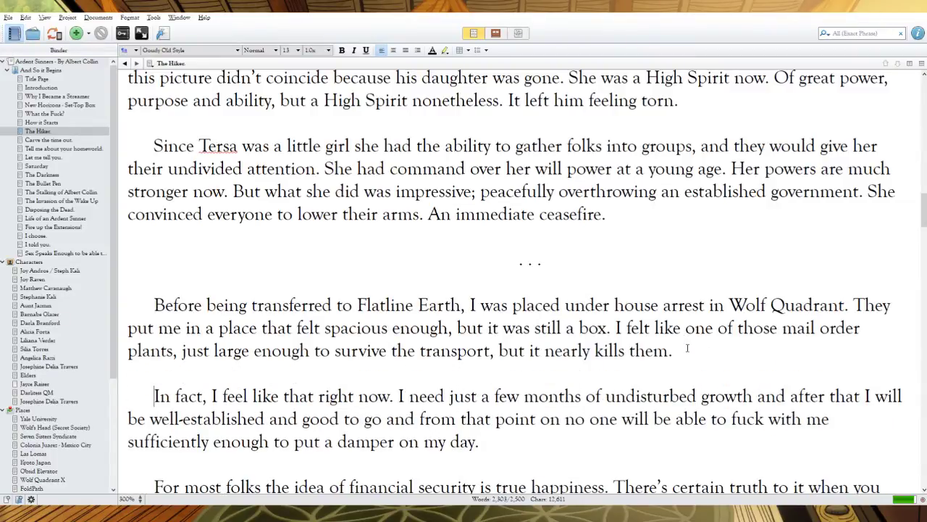
Step: Cut "just" so the sentence reads "I need a few months of undisturbed growth"
scroll(352, 242, "down", 3)
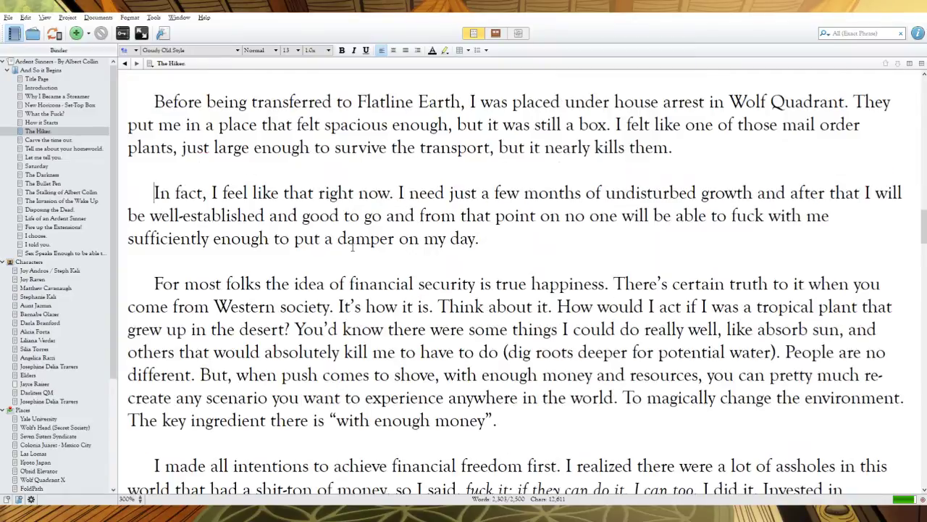
scroll(764, 196, "down", 2)
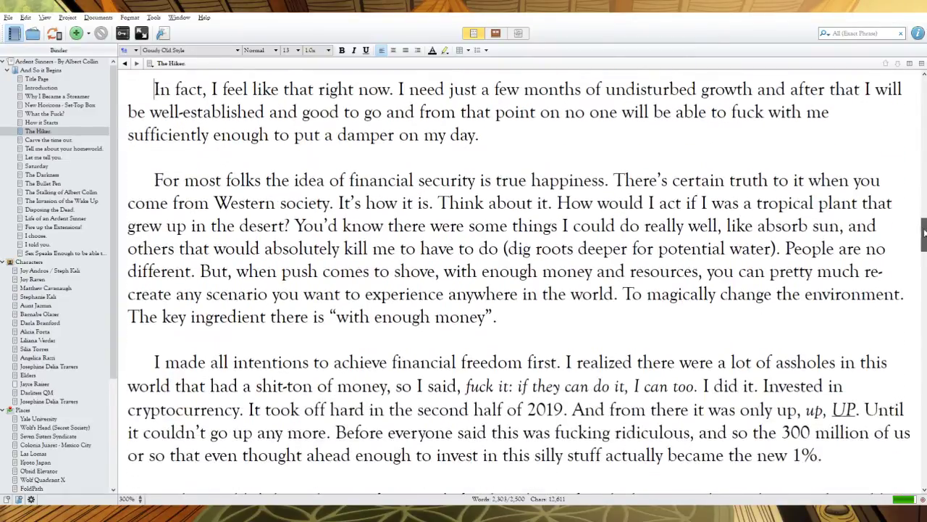
left_click(482, 89)
key("Delete")
key("BackSpace")
key("BackSpace")
key("BackSpace")
key("BackSpace")
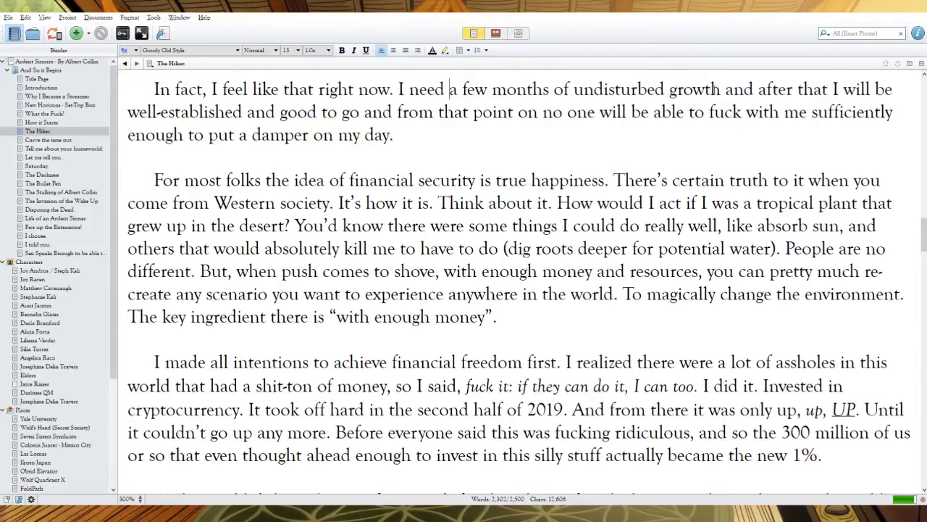
Step: Cut "that" from "after that I will be" and shorten "well-established" to "established"
left_click(835, 89)
key("BackSpace")
key("BackSpace")
key("BackSpace")
key("BackSpace")
key("BackSpace")
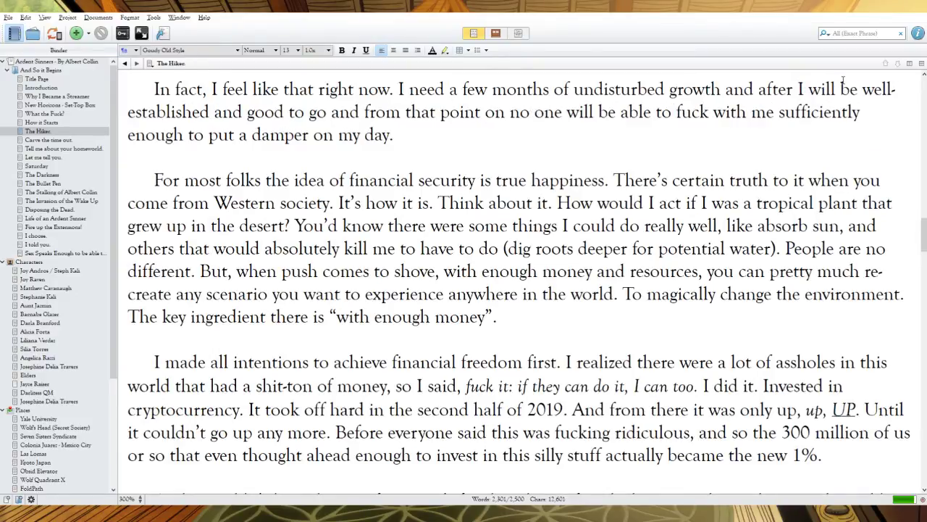
key("BackSpace")
key("BackSpace")
key("BackSpace")
key("BackSpace")
key("BackSpace")
key("BackSpace")
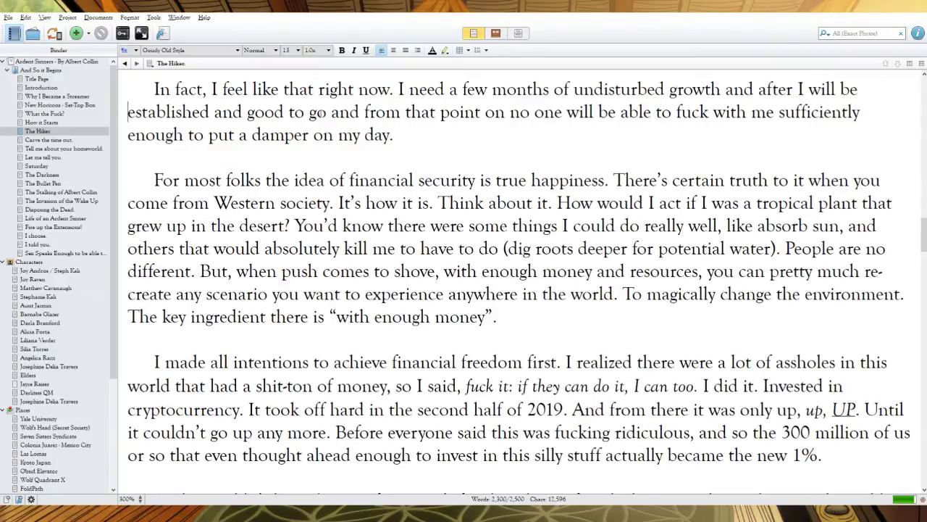
Step: End the sentence after "good to go" with a period and replace "and from" with "From" to open a new sentence
type(".")
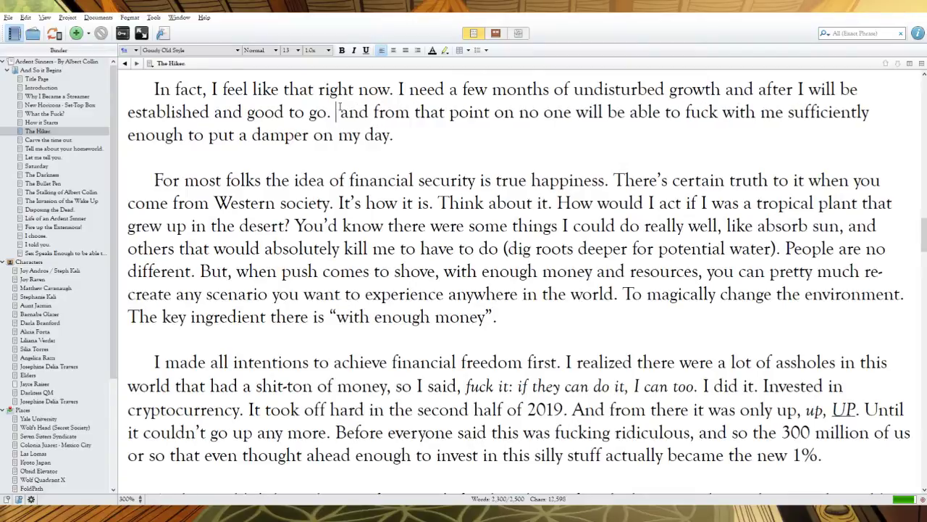
left_click_drag(378, 111, 336, 112)
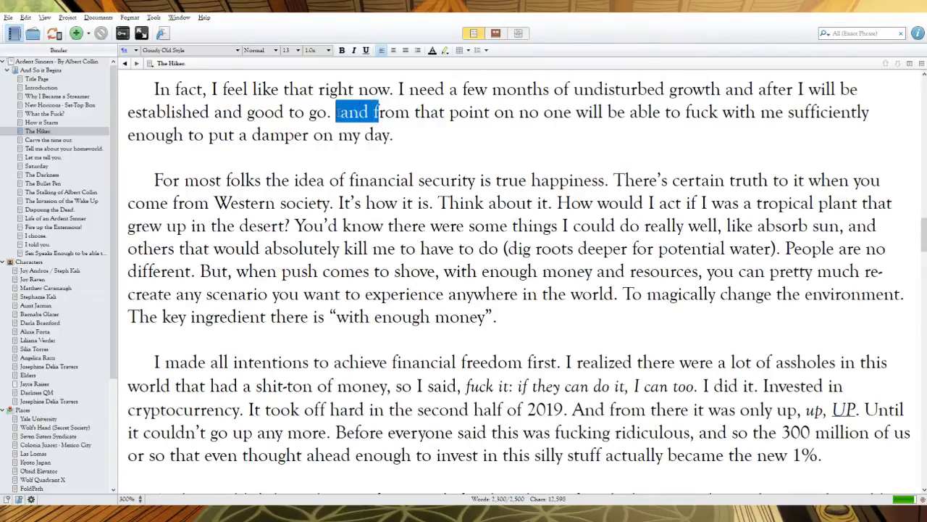
type("F")
Step: Rewrite the opening of the house arrest paragraph as "I'm still under the same house arrest that Antitheta put me under in Wolf Quadrant"
scroll(366, 145, "up", 3)
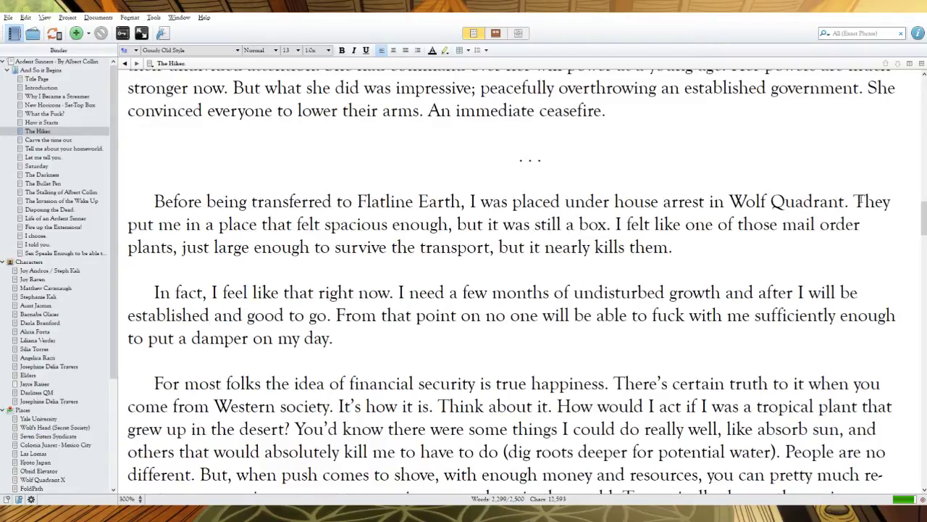
left_click_drag(847, 201, 697, 202)
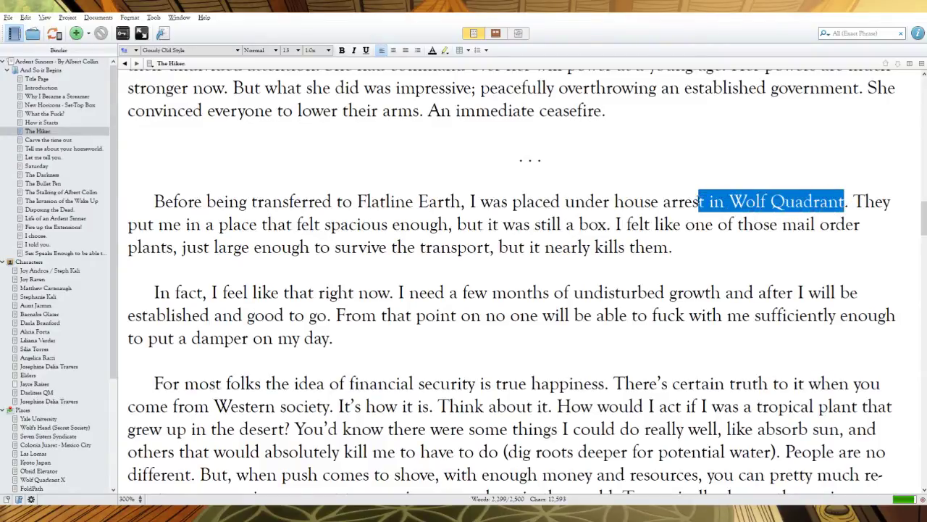
left_click(686, 201)
left_click_drag(612, 201, 153, 201)
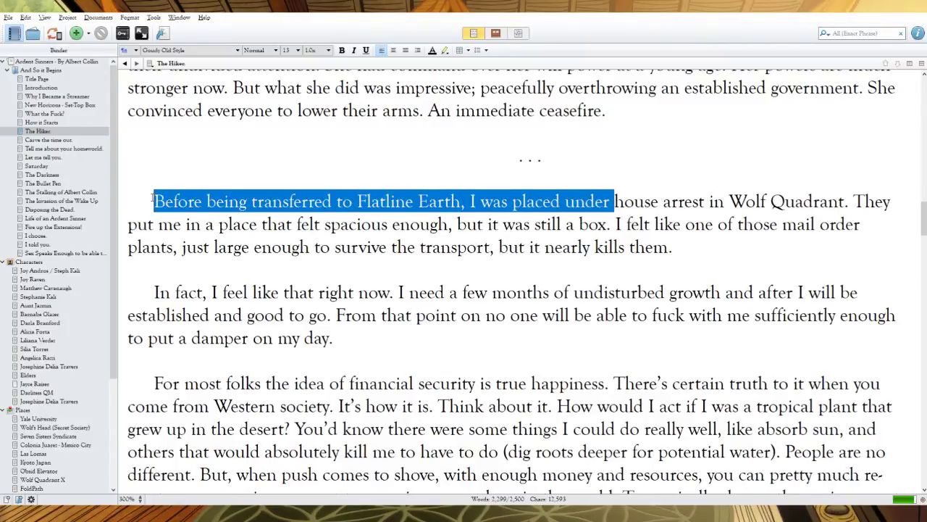
type("I'm still ")
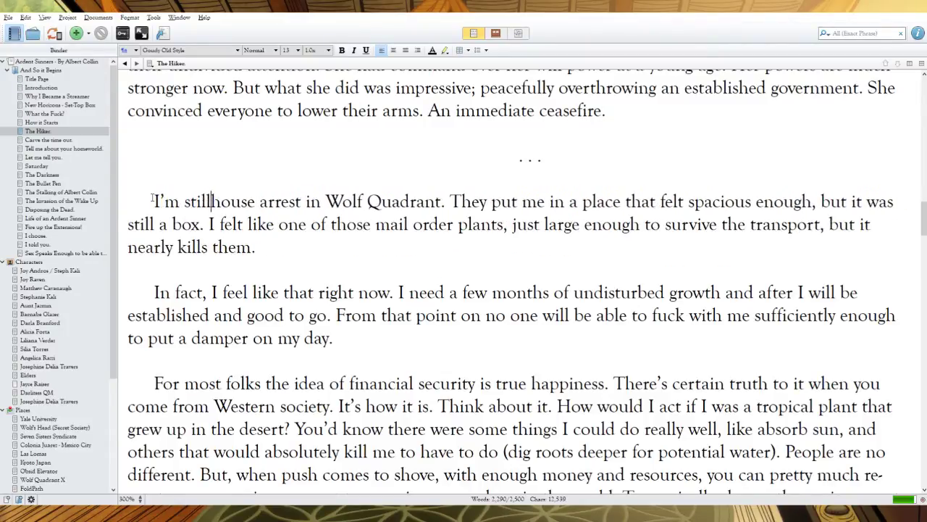
type("under the same")
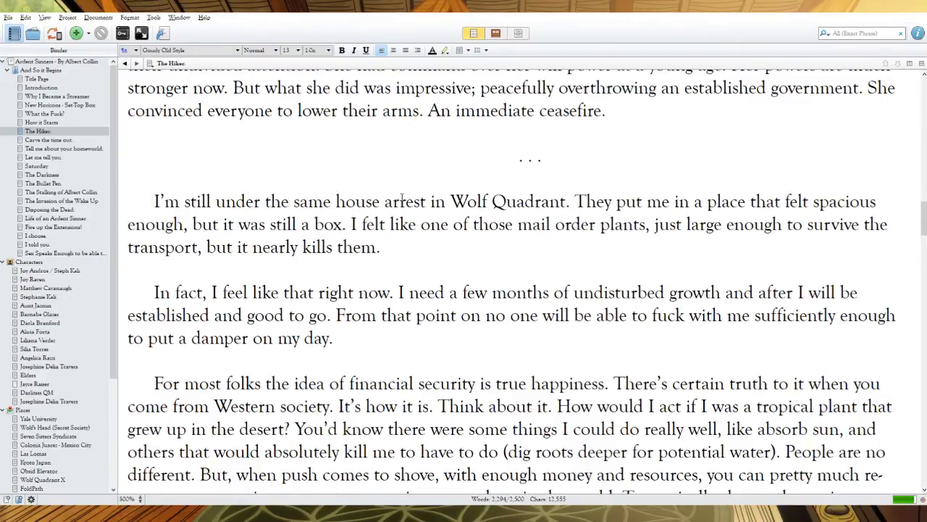
left_click(426, 201)
type("that Antitheta put me under")
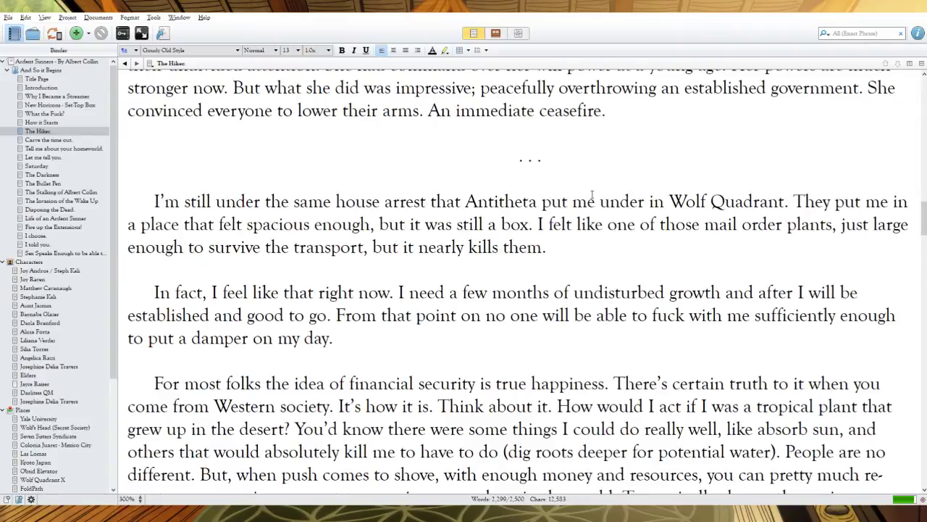
Step: Reword the sentence after "Wolf Quadrant" in the present tense as "It feels spacious enough, but it's still a box"
double_click(899, 202)
left_click_drag(900, 202, 793, 202)
key("BackSpace")
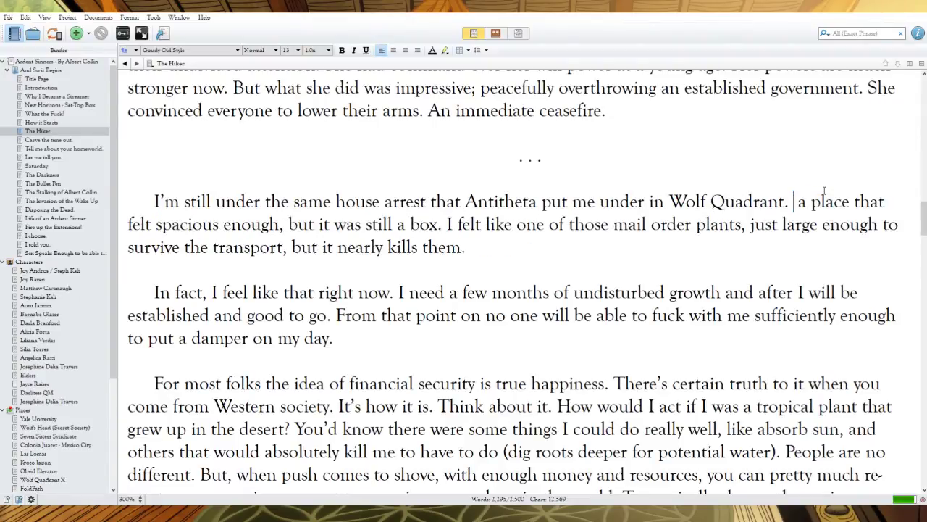
type("It")
left_click_drag(155, 224, 808, 202)
type("feels s")
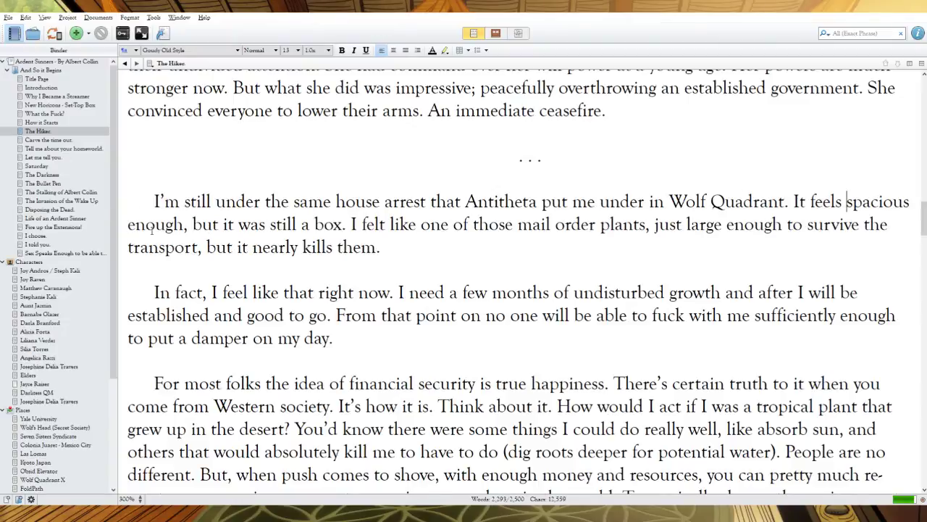
left_click_drag(267, 224, 234, 224)
type("'s")
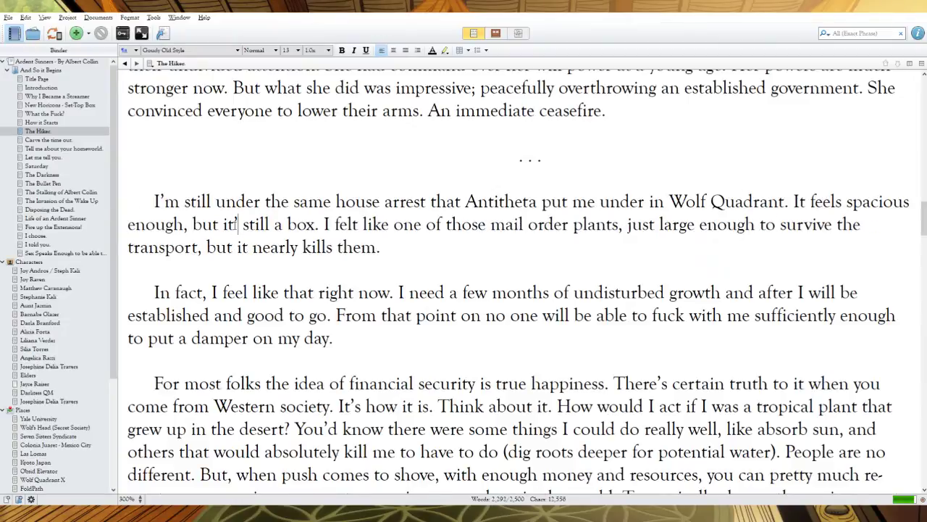
Step: Change the start of the plant comparison to present tense, "I feel like one of those mail order plants"
left_click_drag(493, 225, 343, 225)
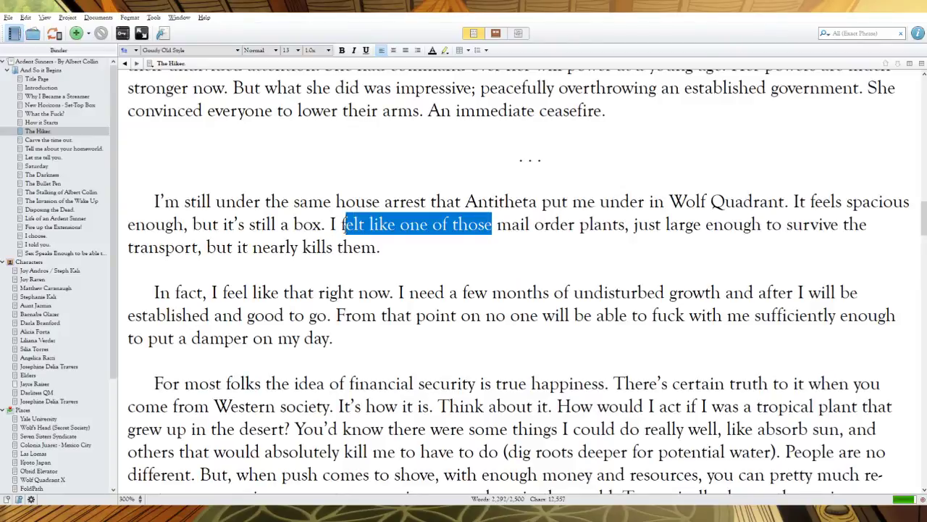
type("eel like one ")
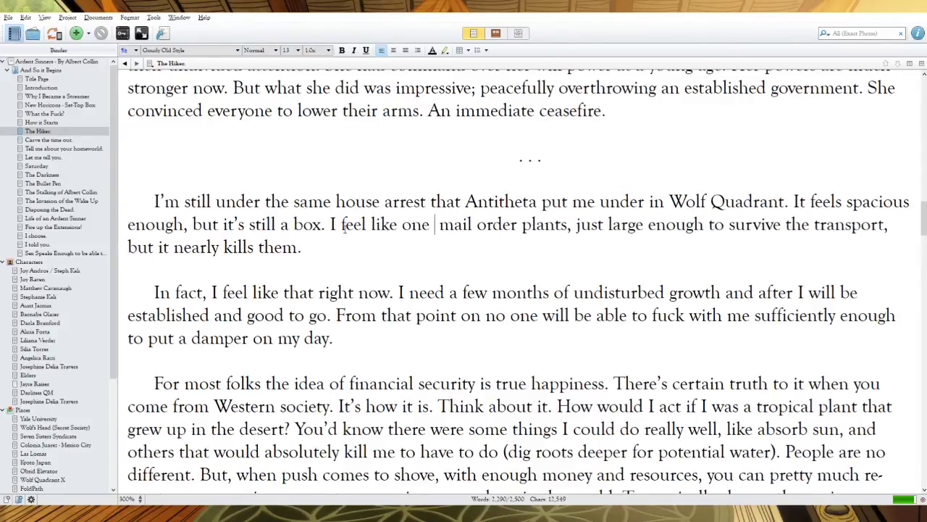
type("of those")
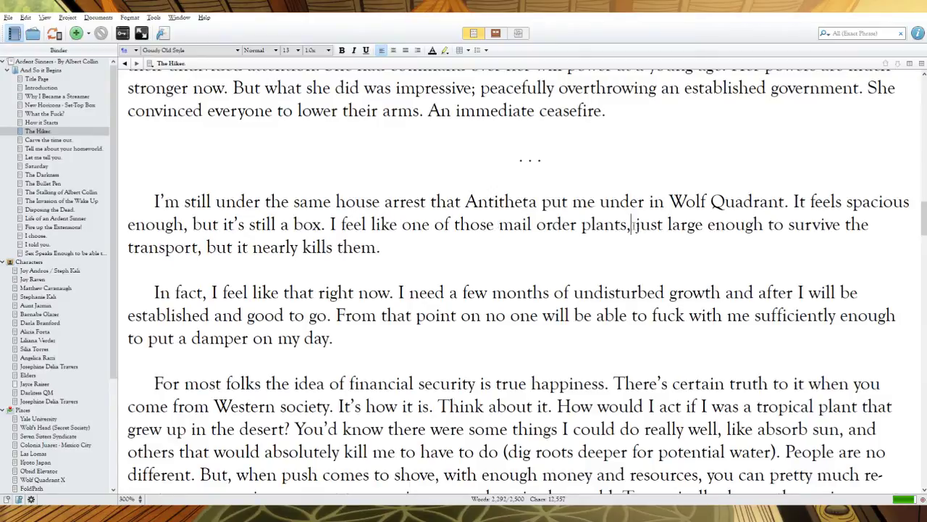
Step: Replace the comma after "mail order plants" with a semicolon and cut "just" before "large enough"
left_click(637, 225)
key("BackSpace")
type(";")
left_click(668, 225)
key("BackSpace")
key("BackSpace")
key("BackSpace")
key("BackSpace")
key("BackSpace")
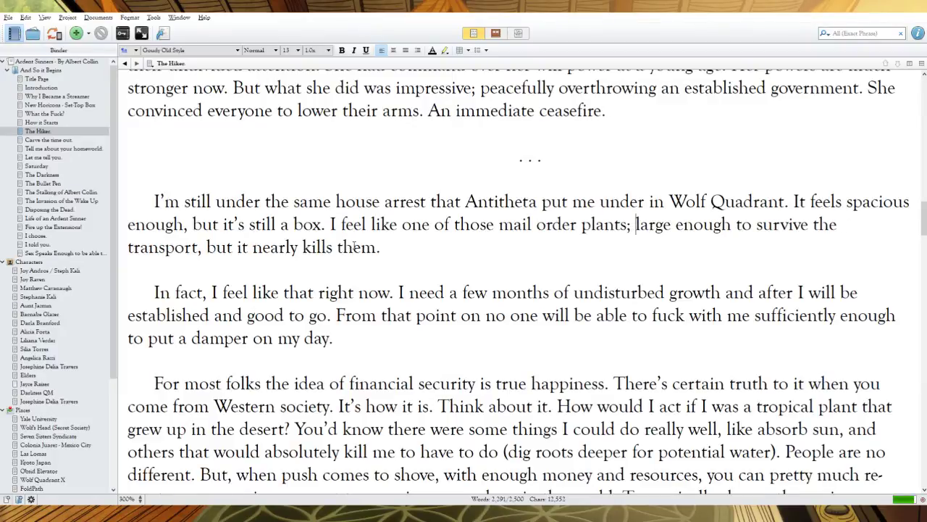
Step: Replace "it" with "the process" so the clause reads "but the process nearly kills them"
left_click(239, 247)
type("the ")
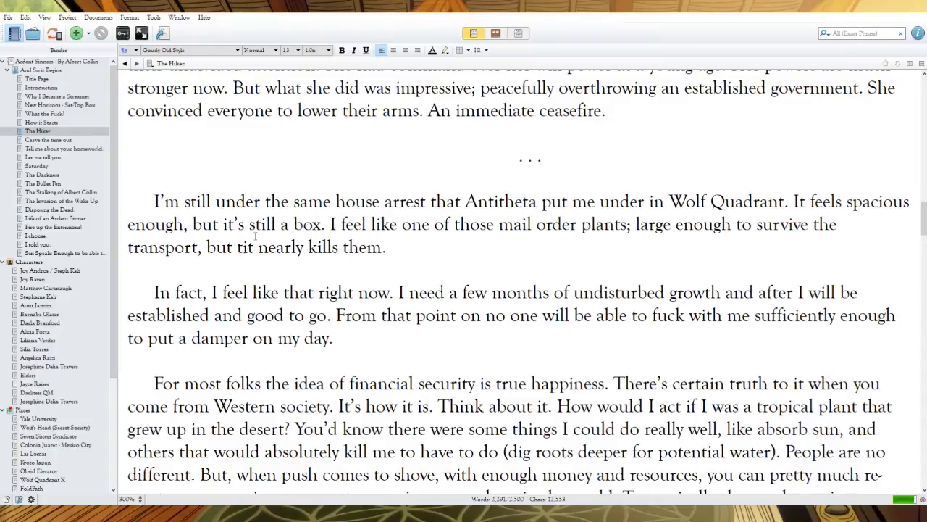
type("process")
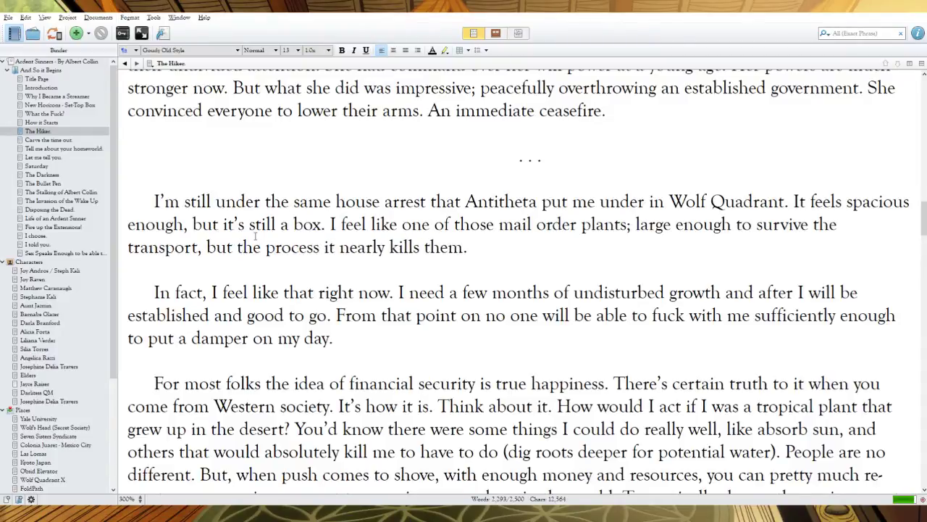
key("Right")
key("Right")
key("Right")
key("BackSpace")
key("BackSpace")
key("BackSpace")
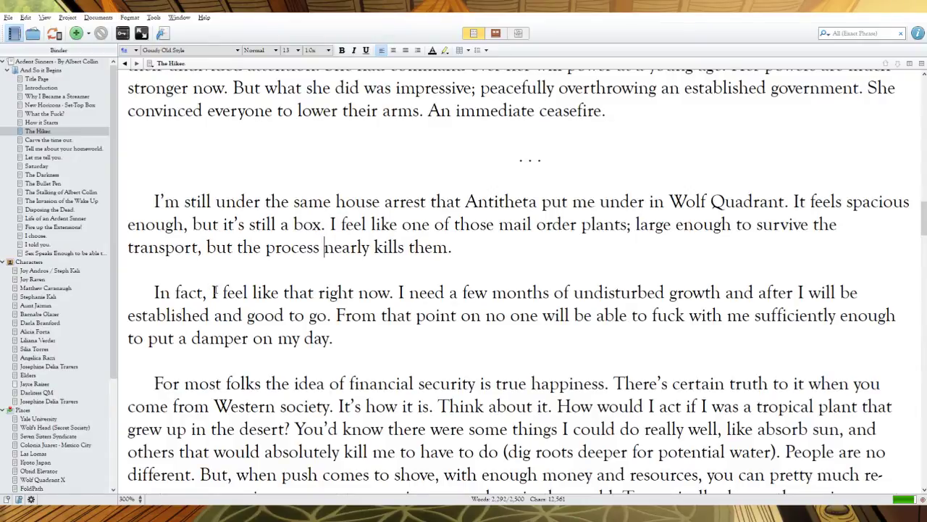
Step: Reword "In fact, I feel like that right now." to "I feel so confined."
left_click_drag(212, 292, 154, 292)
key("BackSpace")
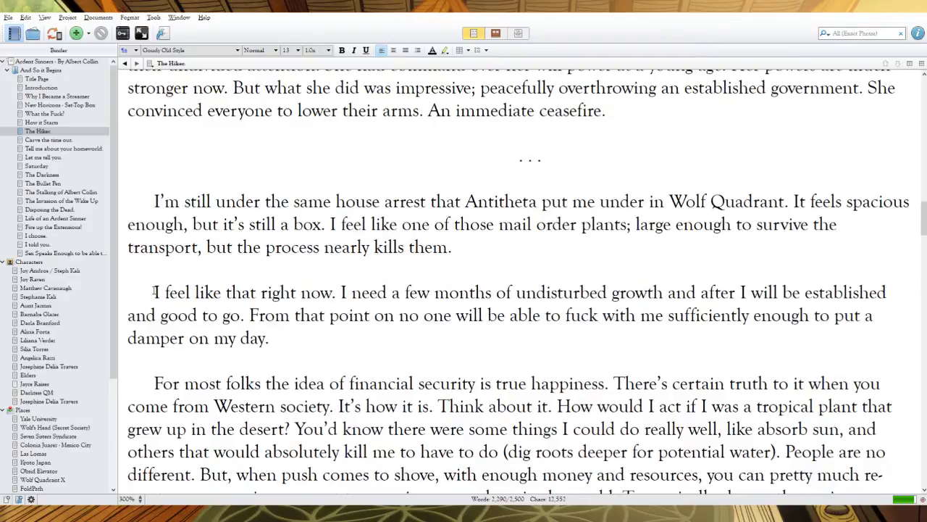
left_click_drag(336, 292, 195, 292)
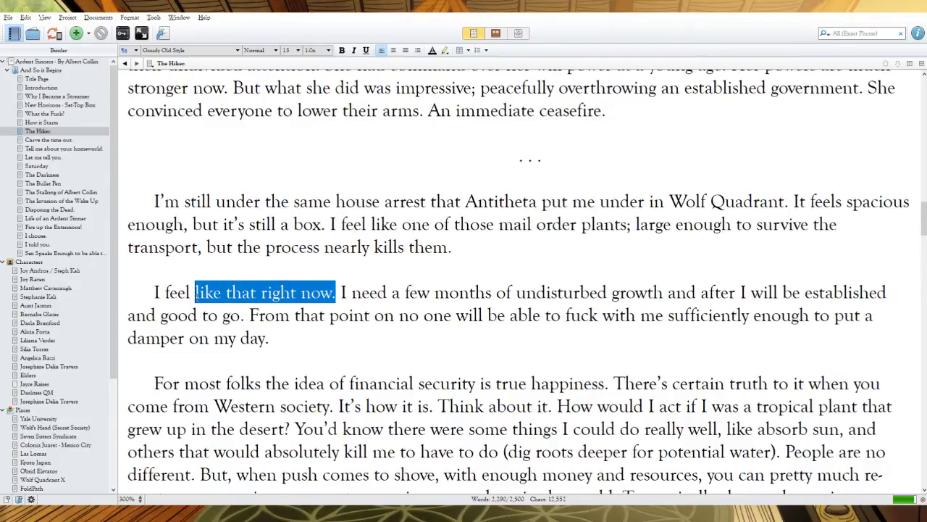
type("so confined.")
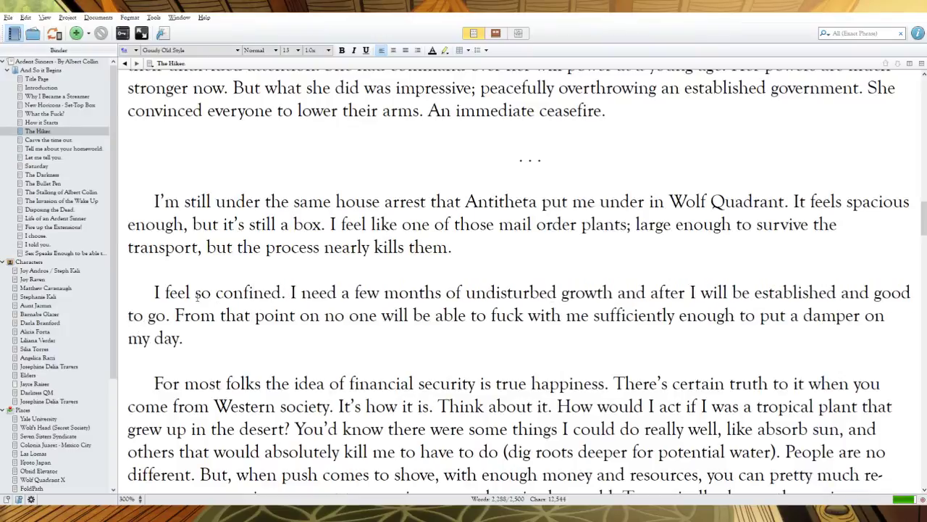
Step: Revise the end of the growth sentence to "undisturbed growth, and afterward I will be established and good"
left_click(615, 292)
type(",")
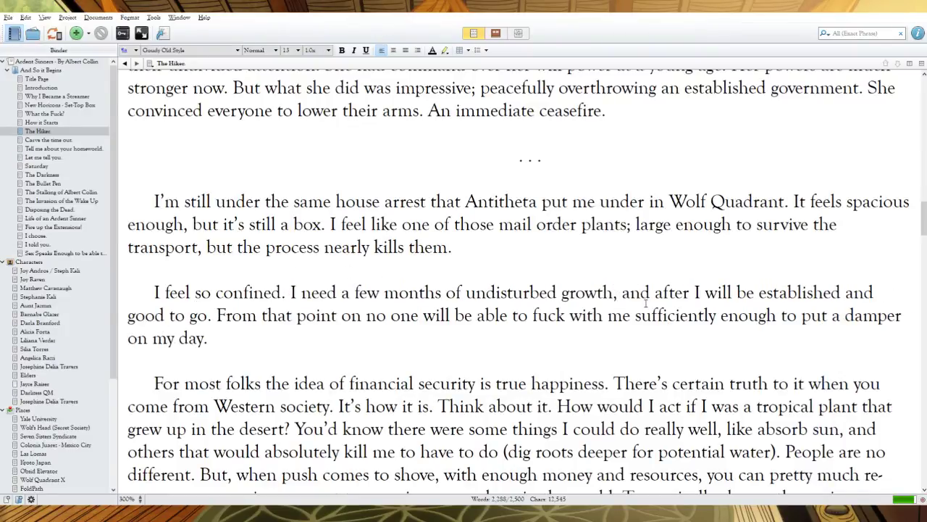
left_click(692, 292)
type("ward")
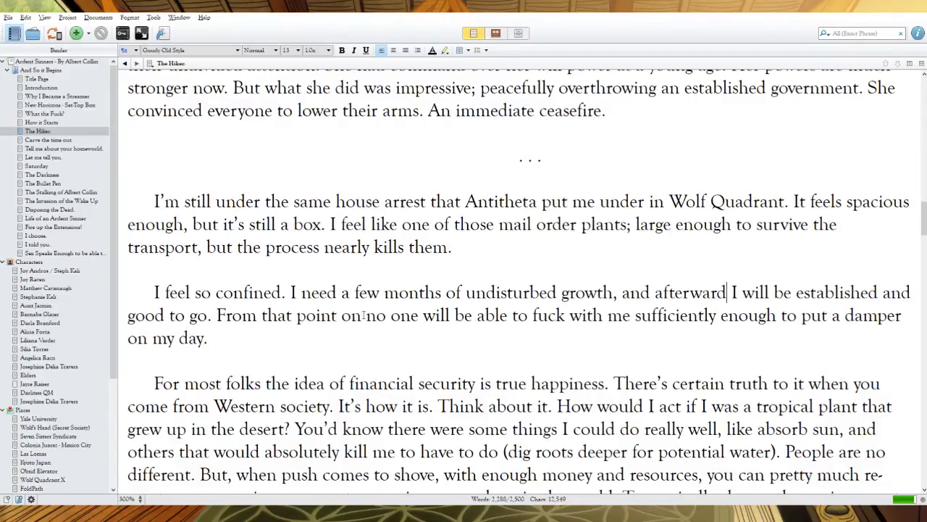
left_click_drag(207, 316, 165, 316)
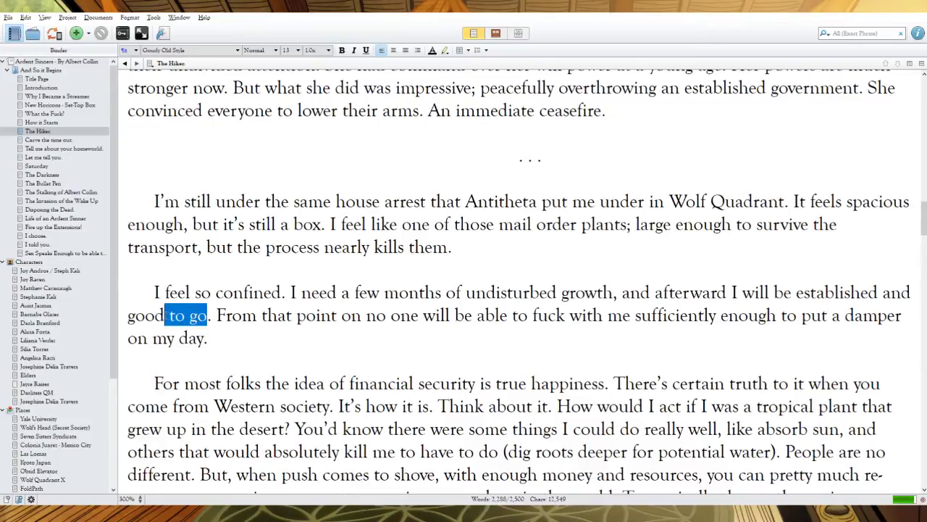
key("BackSpace")
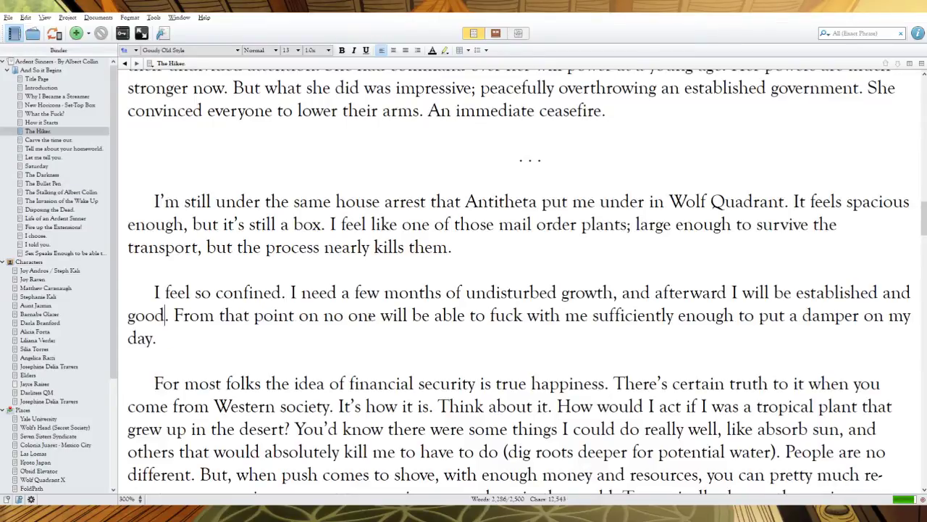
Step: Replace "From that point on no one" with "At that point no one" in the sentence after "established and good"
left_click_drag(374, 316, 172, 316)
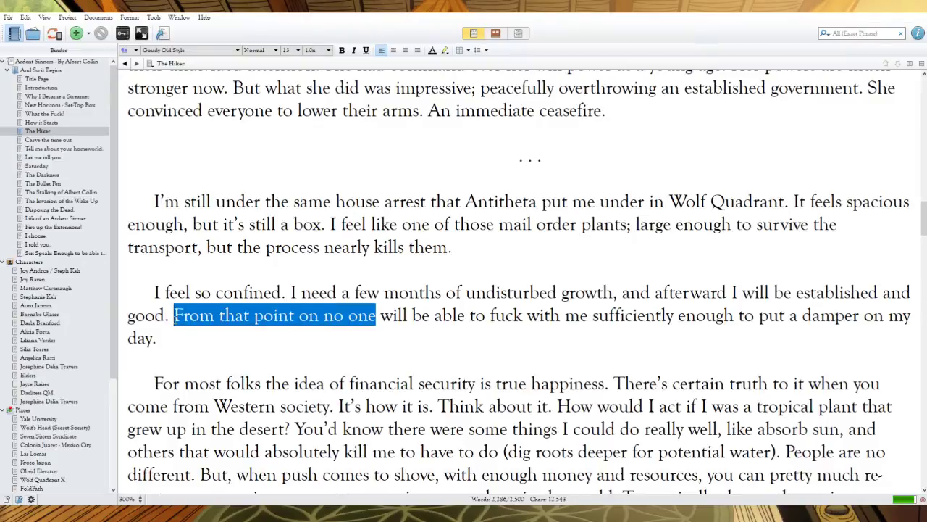
type("At that point no")
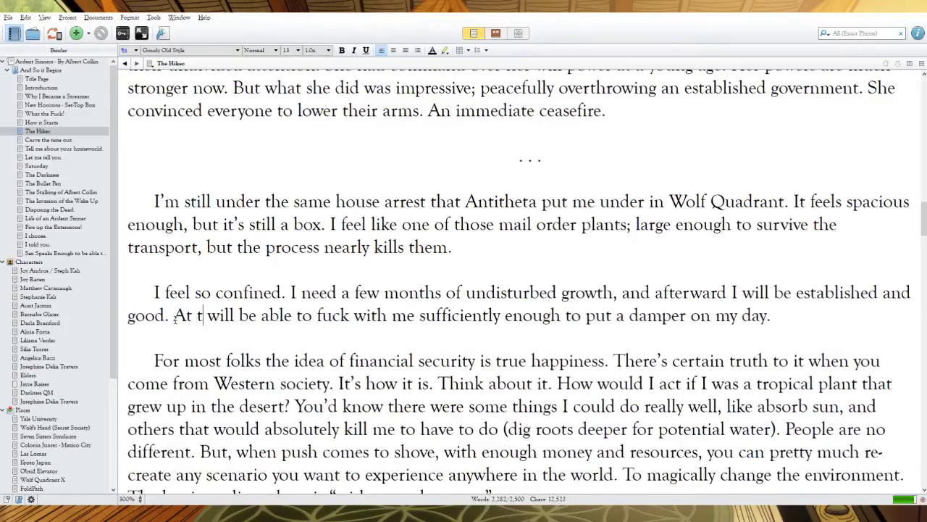
type(" one")
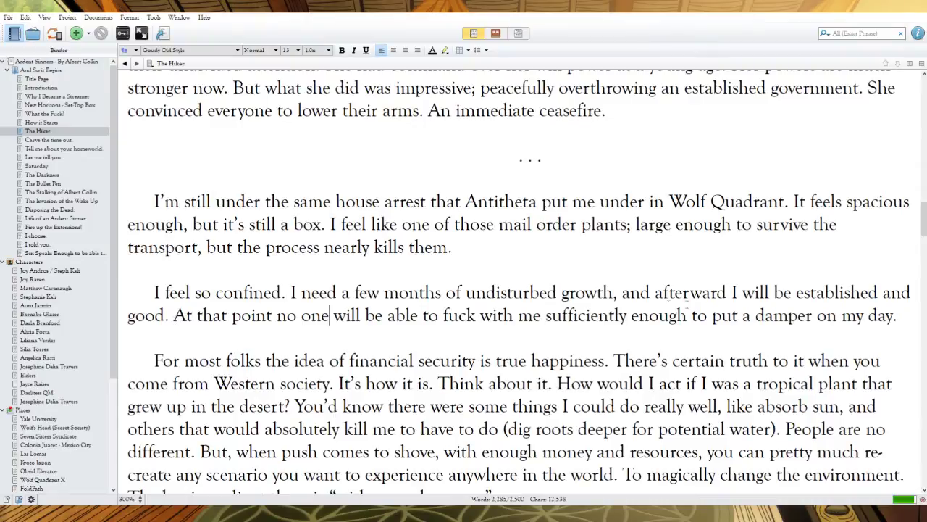
Step: Cut "sufficiently enough to put a damper on my day" and follow that sentence with "I have it all planned out in my mind."
left_click_drag(899, 316, 541, 316)
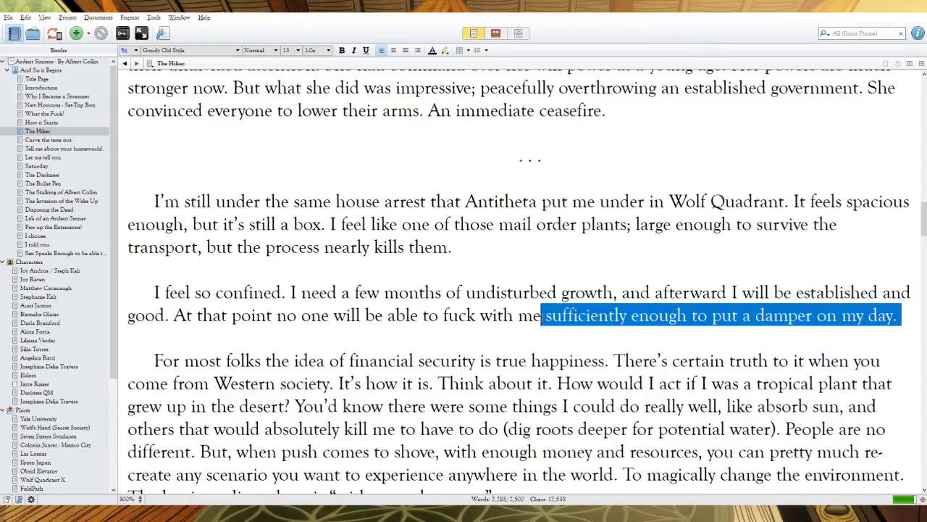
key("BackSpace")
type(": I have it al")
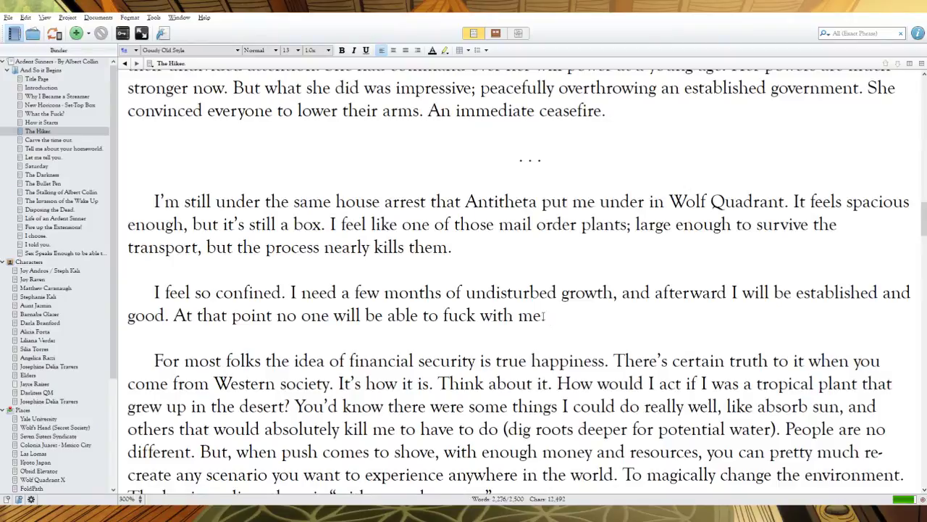
type("l pl")
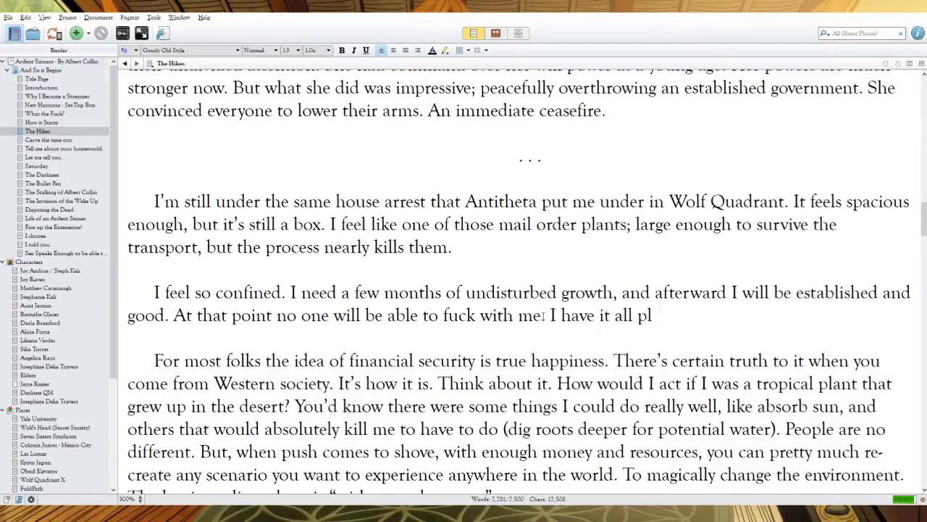
type("anned out in my mind. I'm")
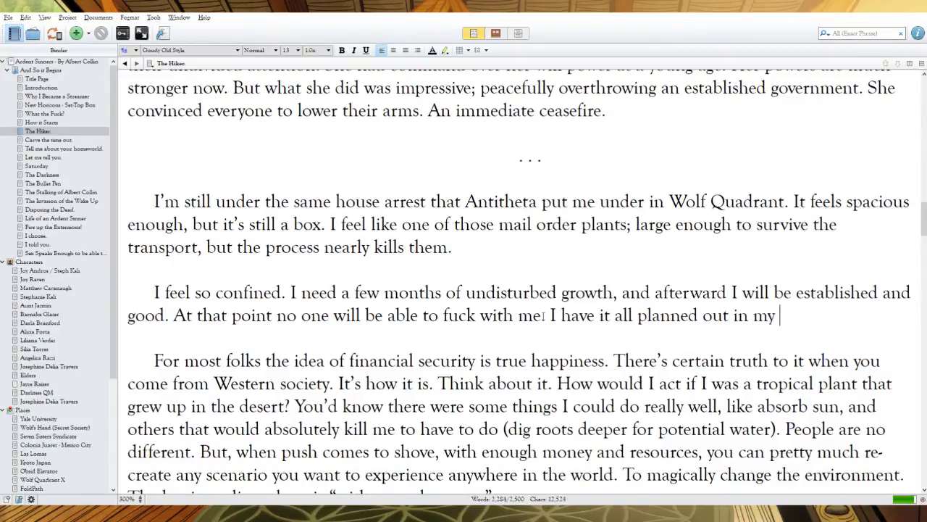
key("BackSpace")
key("BackSpace")
key("BackSpace")
Step: End the paragraph with "There are some details that need ironing out by specialists——but I see how it will all be orchestrated already."
type("There are some d")
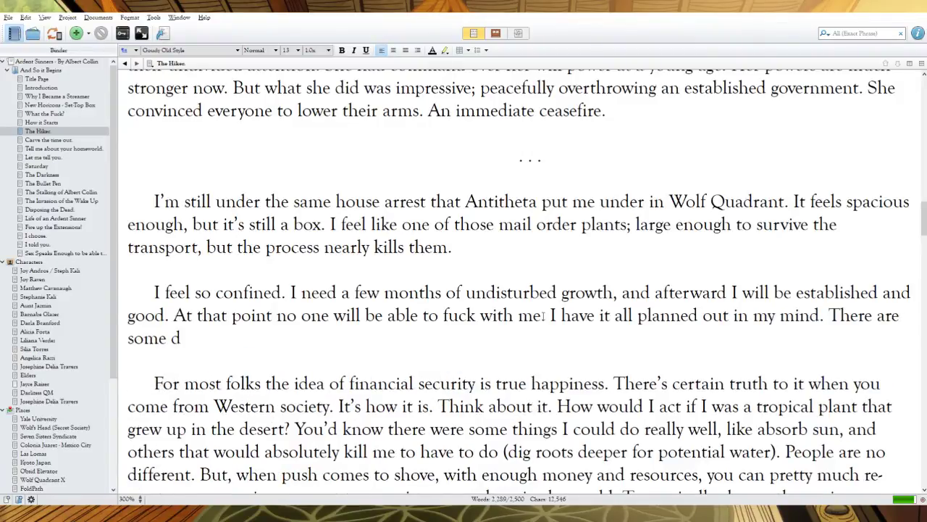
type("etails that nee")
key("BackSpace")
key("BackSpace")
key("BackSpace")
type("need ironing ")
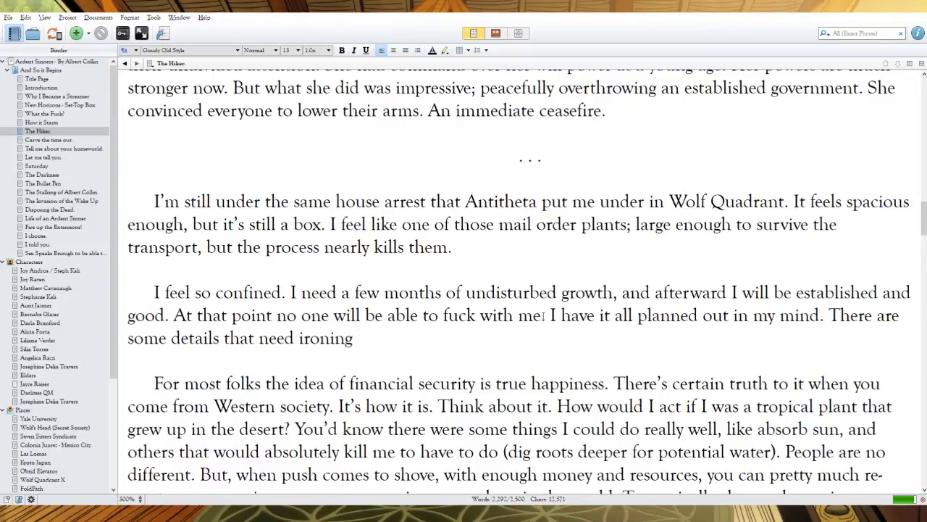
type("out by specialists -")
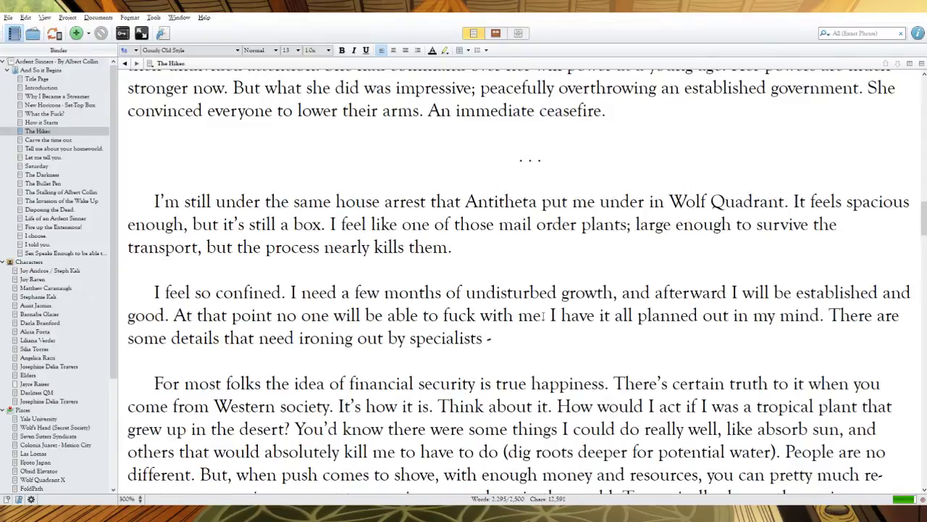
type("--but I see h")
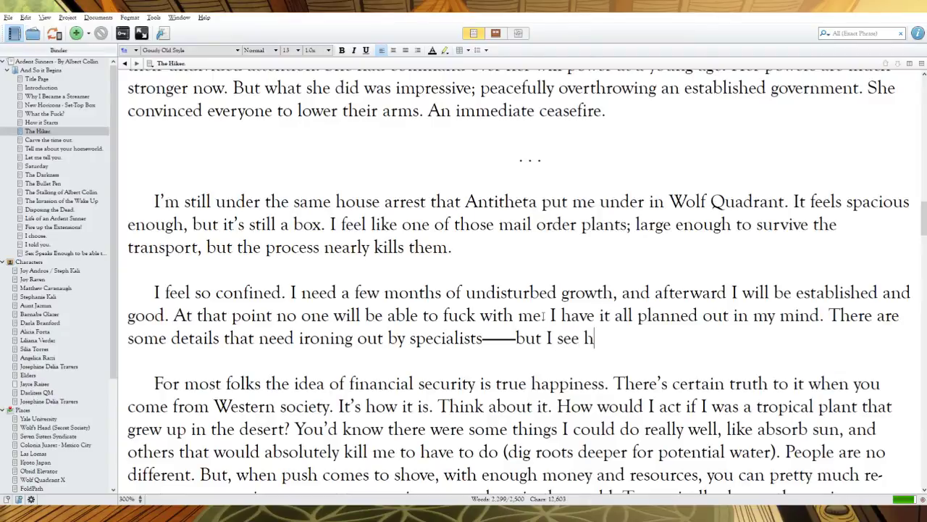
type("ow it will all")
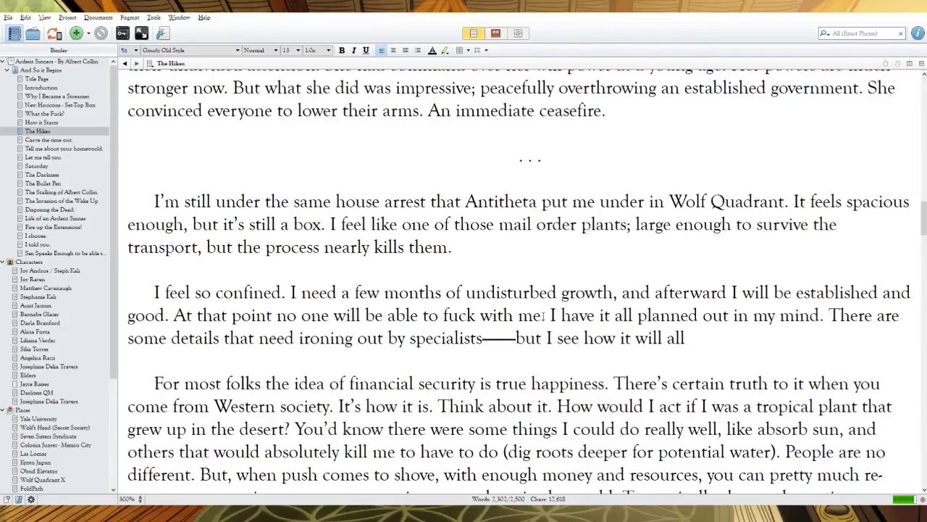
type(" be orchestr")
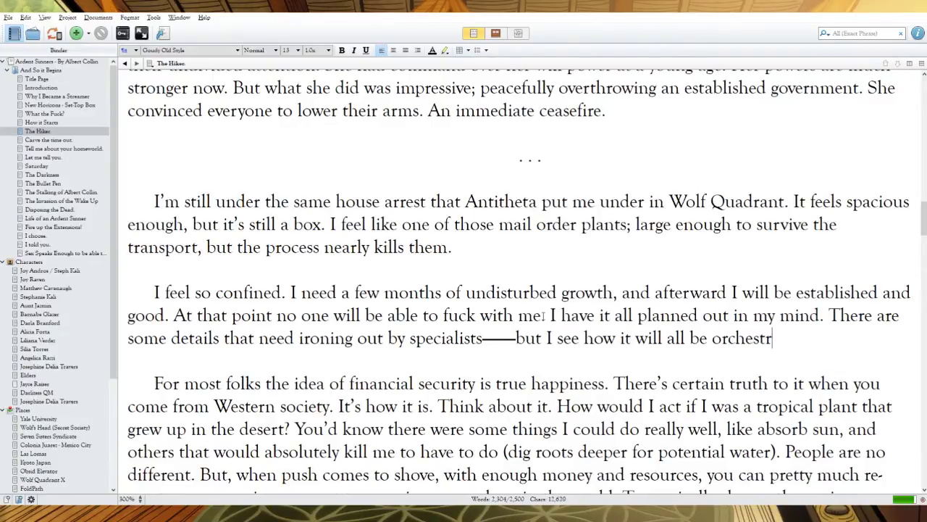
type("ated already.")
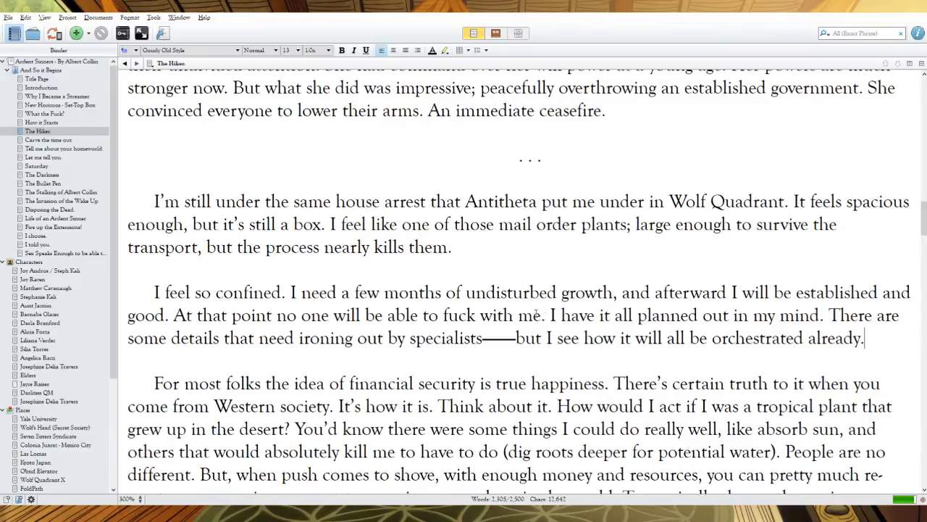
Step: Cut "the idea of" from the sentence beginning "For most folks" so it continues directly with "financial security"
scroll(319, 367, "down", 3)
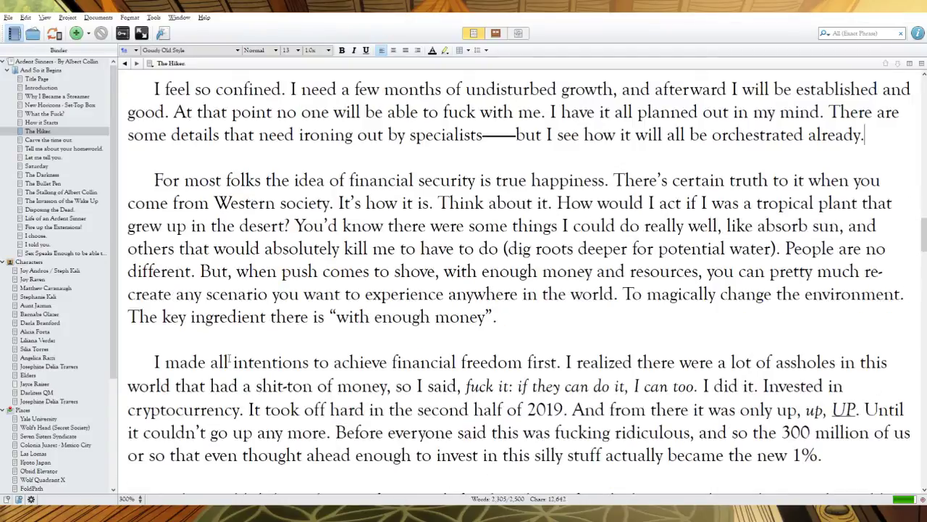
scroll(582, 248, "down", 1)
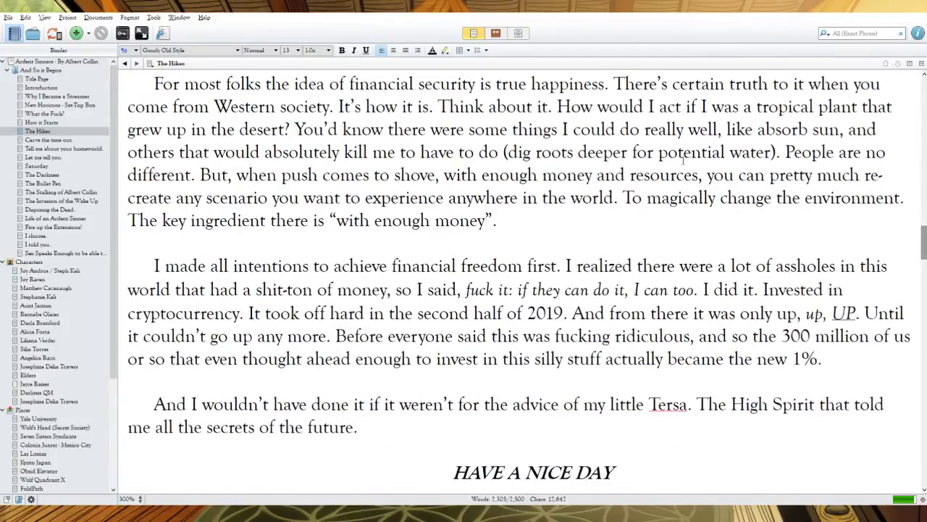
left_click_drag(352, 84, 266, 84)
key("BackSpace")
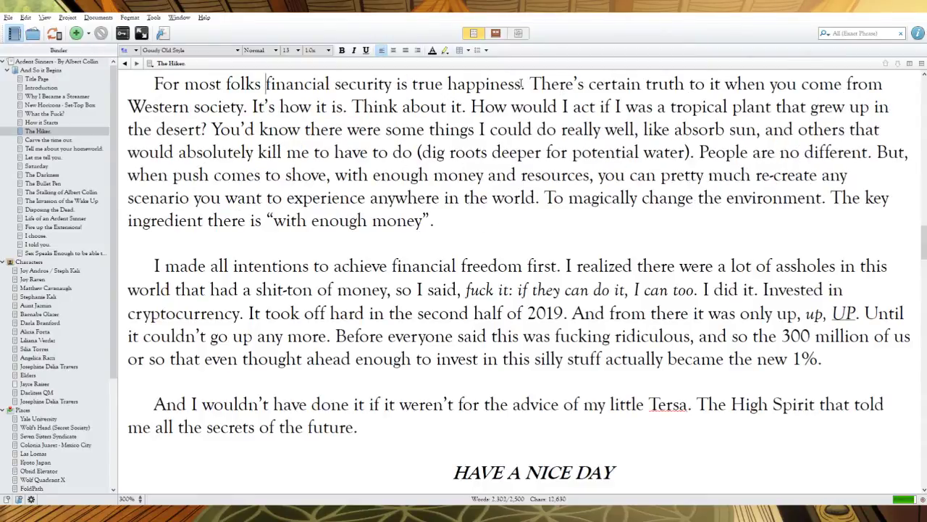
Step: Try wording the end of the "For most folks" sentence as "is their idea of true happiness"
double_click(439, 84)
type("their t")
key("BackSpace")
type("idea of tru")
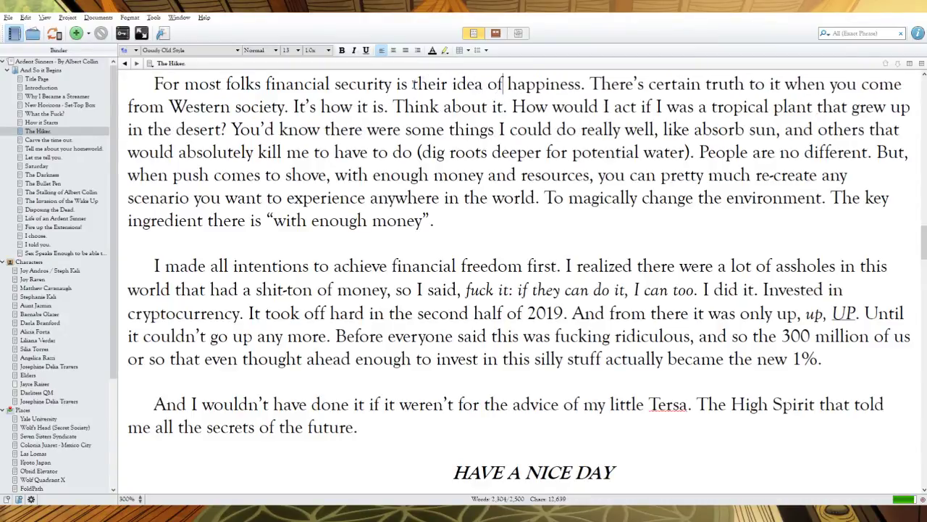
type("e")
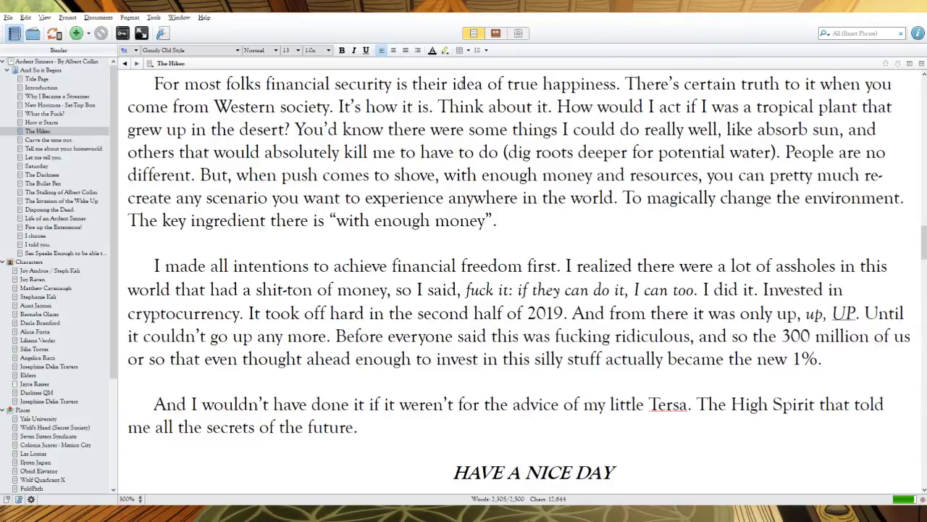
Step: Add a comma after "For most folks" and reword the sentence's end to "is the definition of true happiness"
left_click(262, 83)
type(",")
left_click_drag(511, 83, 418, 83)
key("BackSpace")
type("he definition ")
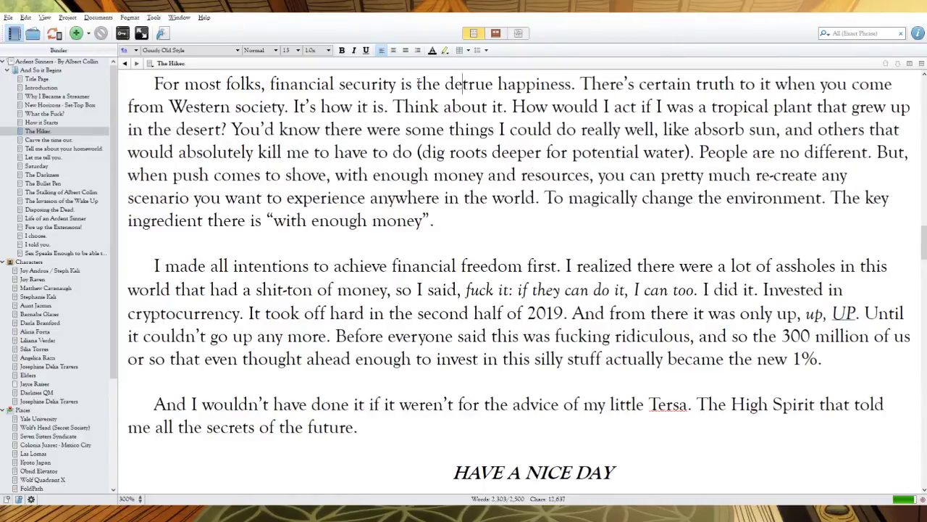
type("of")
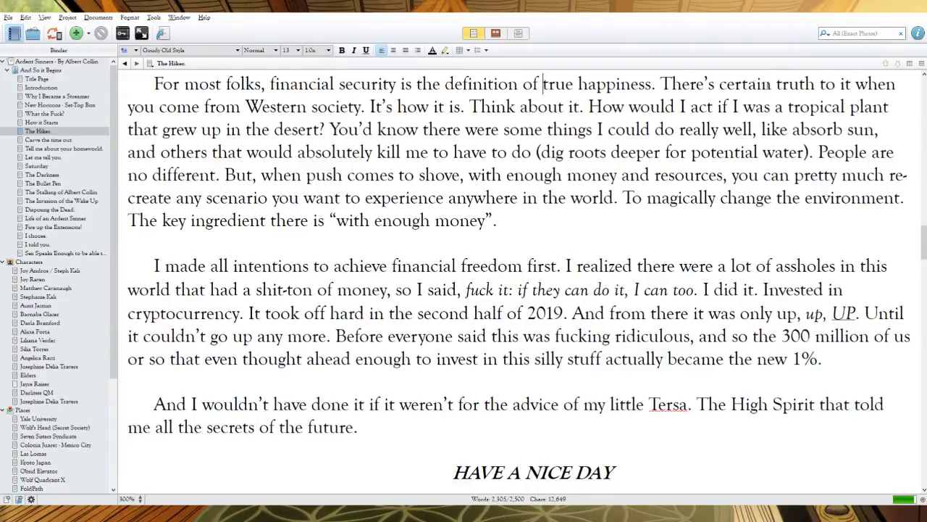
Step: Cut "certain" before "truth to it" and replace "come from" with "mingle with" before "Western society"
left_click_drag(777, 85, 719, 85)
key("BackSpace")
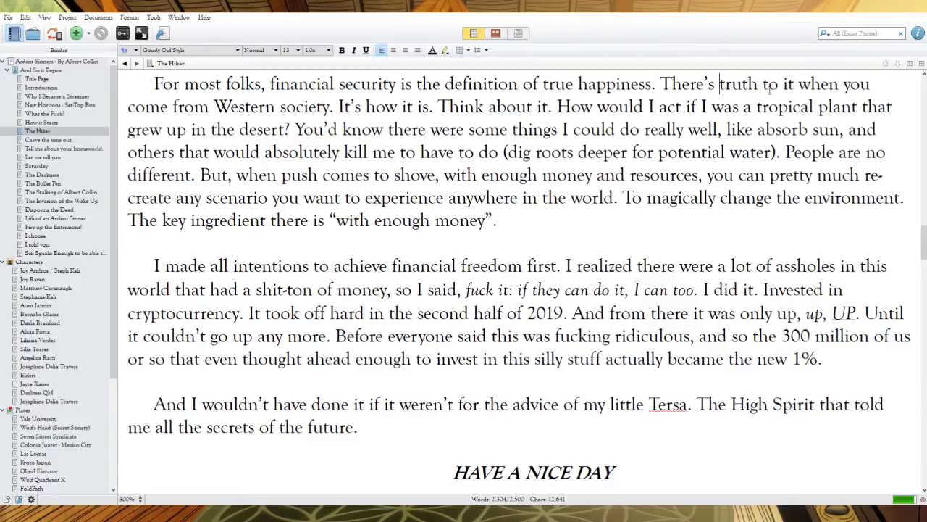
left_click_drag(210, 107, 129, 107)
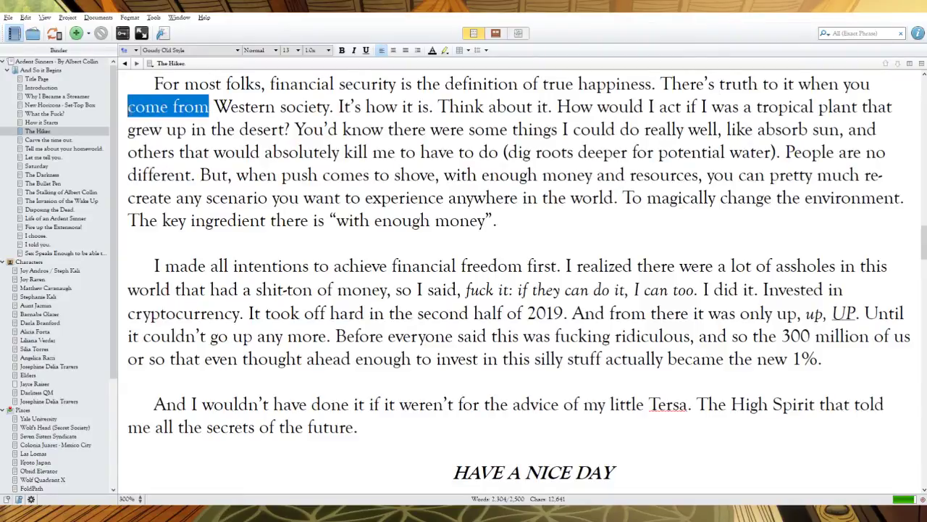
type("mingle with")
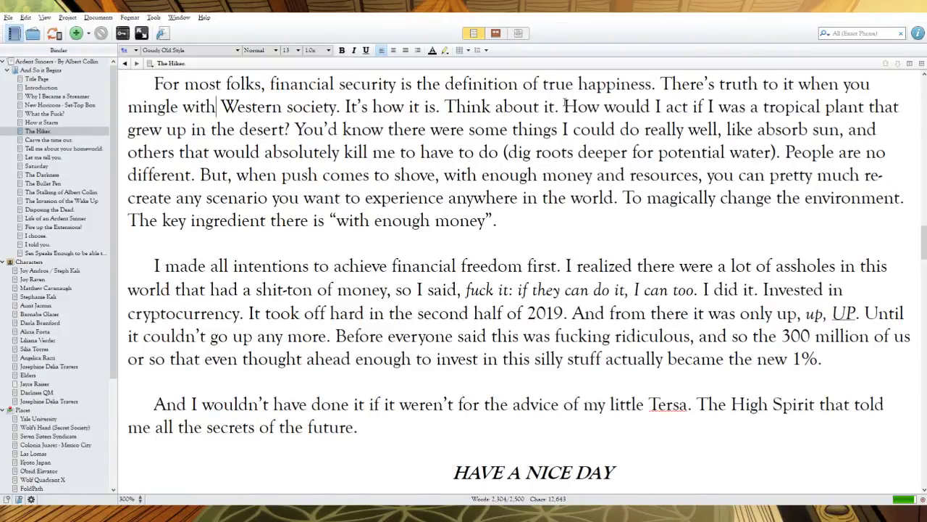
Step: Extend "It's how it is" with "because everyone here thinks the same way"
left_click(441, 106)
type("because every")
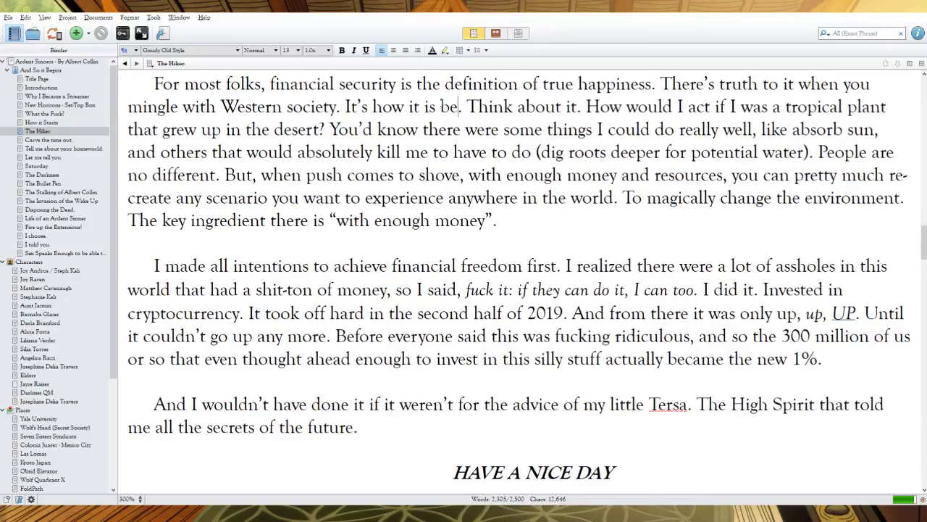
type("one thinks t")
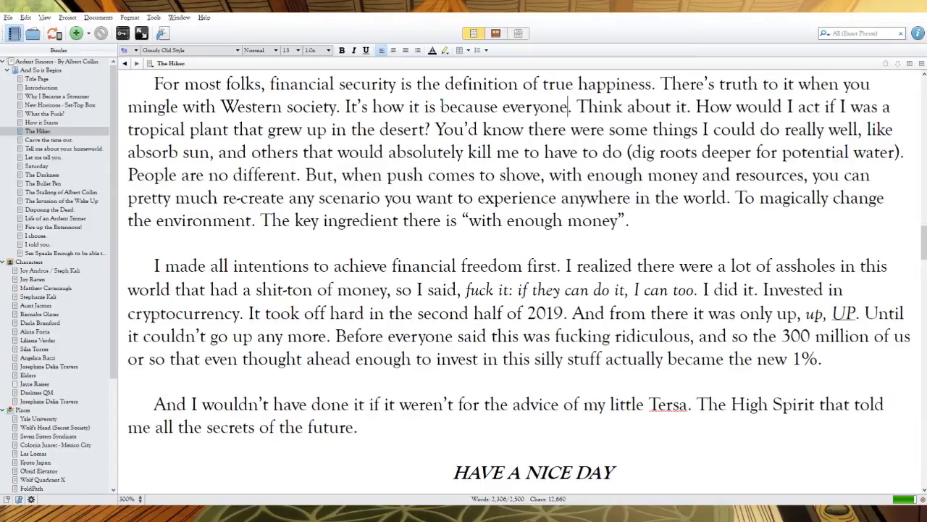
type("he same way")
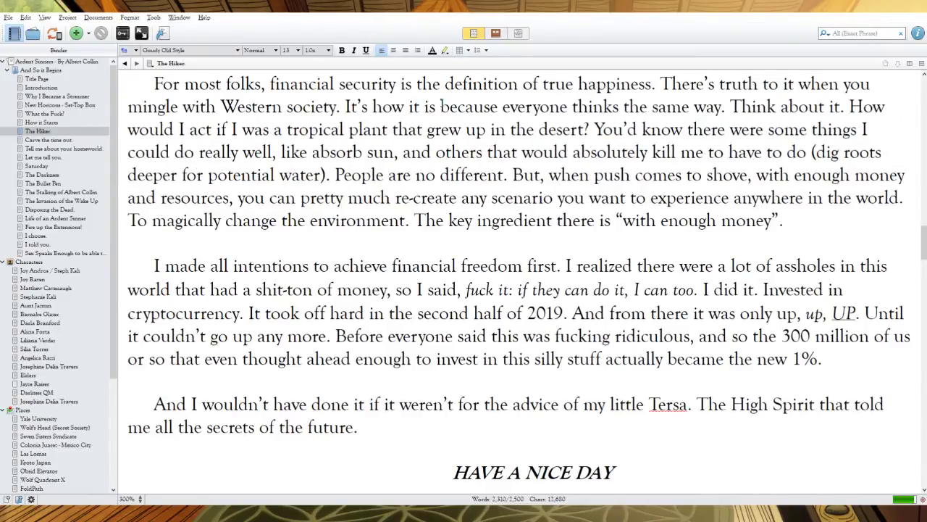
left_click(498, 106)
left_click(569, 106)
type("here")
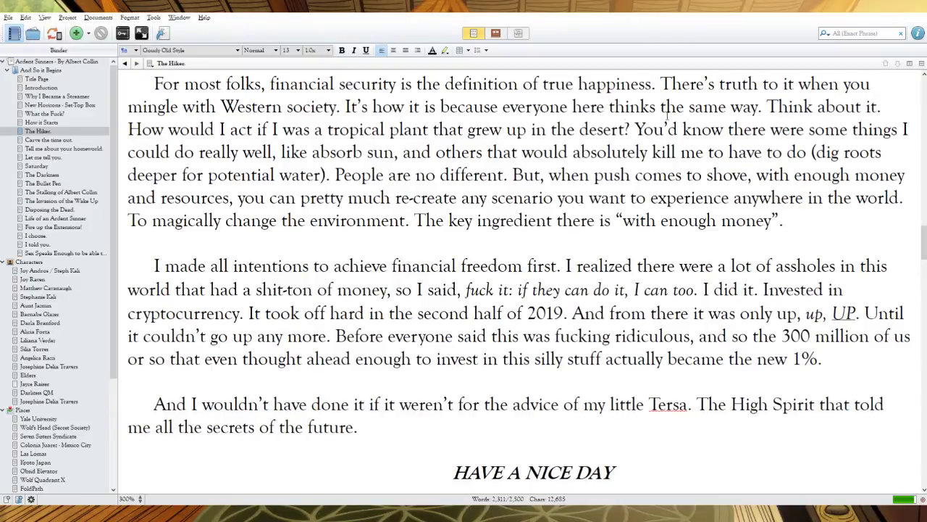
Step: Split the passage into a new paragraph beginning at "Think about it.", with a blank line before it
left_click(769, 107)
key("Return")
key("Return")
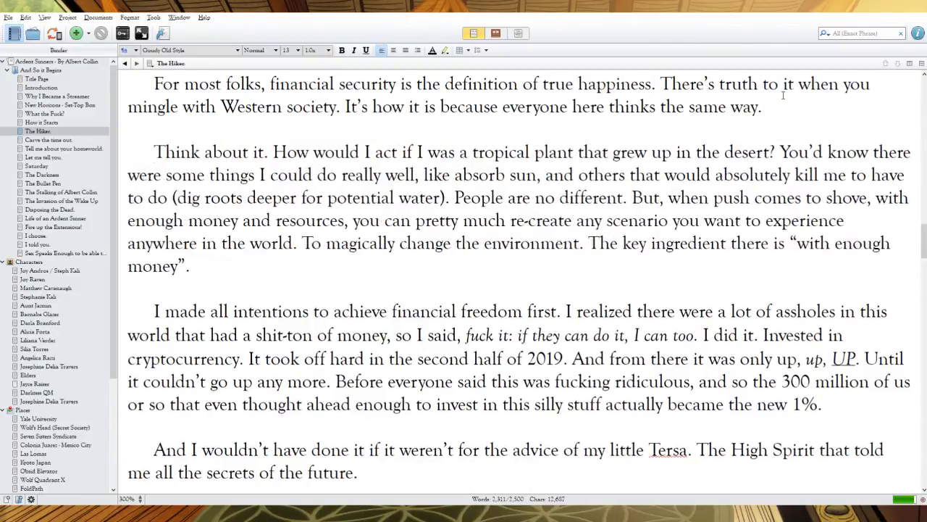
Step: In the tropical plant question, change "was" to "were" and "that grew" to "growing"
left_click_drag(455, 152, 428, 153)
type("were")
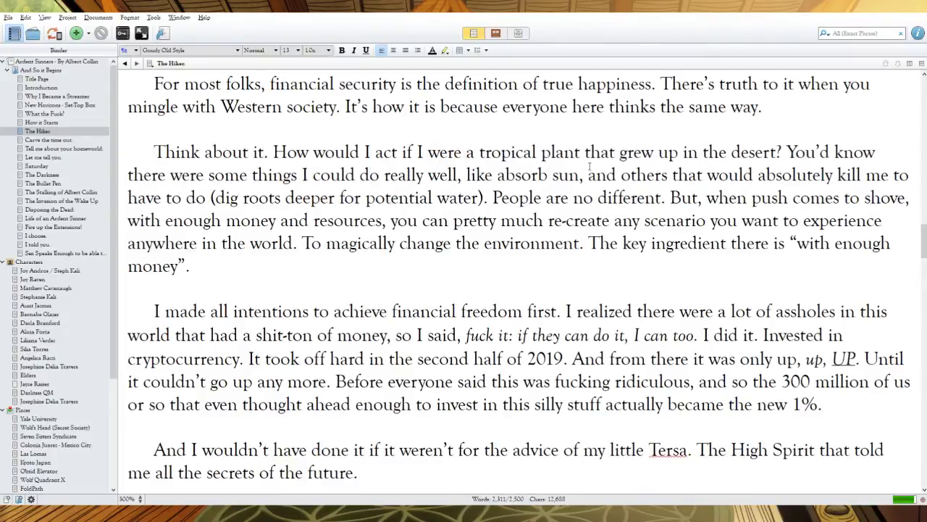
left_click_drag(660, 153, 585, 153)
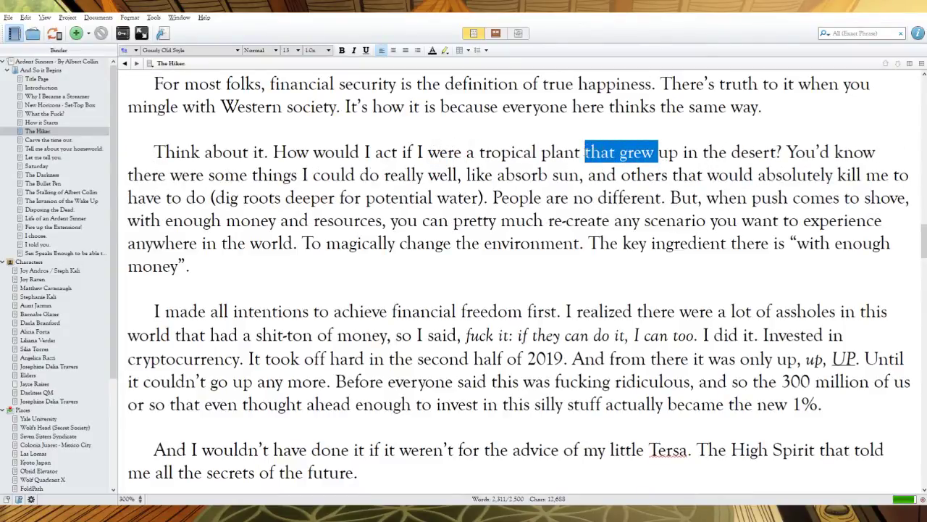
type("growing")
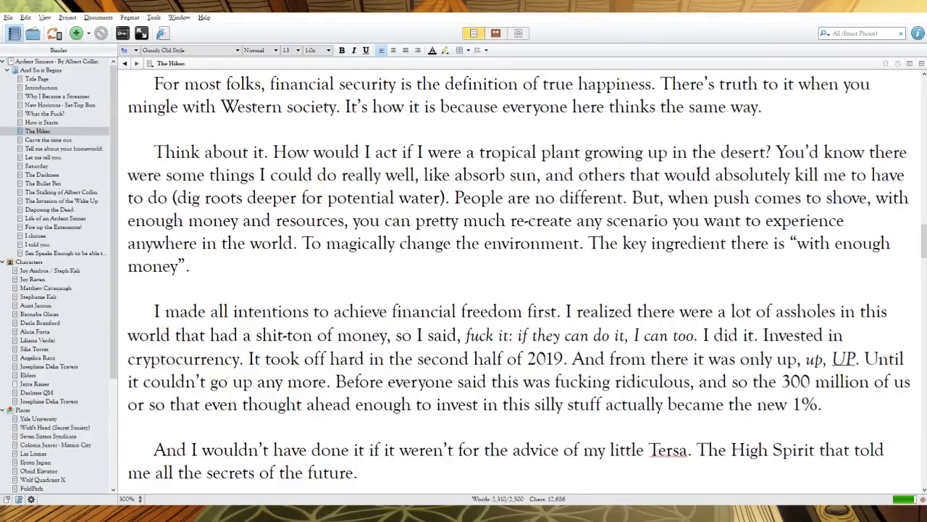
Step: Replace "You'd know" with "I'd recognize" at the start of the sentence after the tropical plant question
left_click_drag(868, 153, 776, 153)
type("I'd recognize")
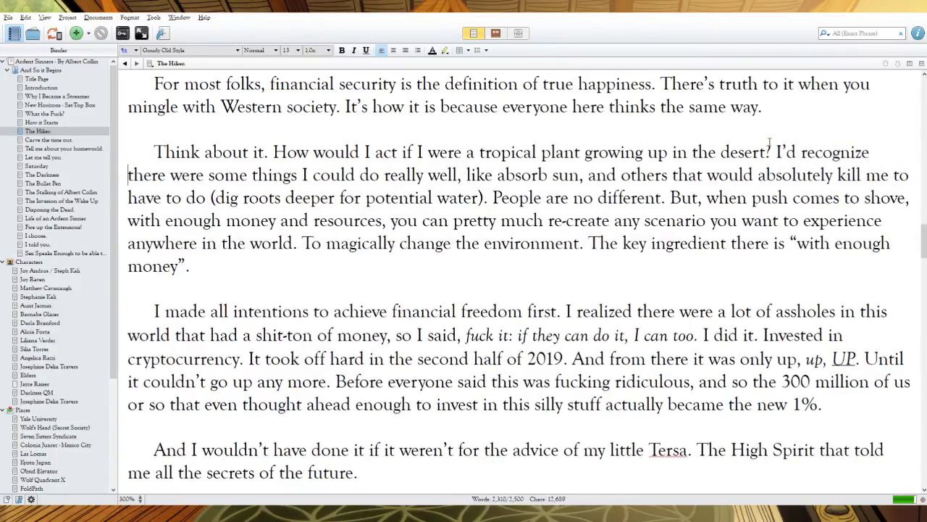
left_click_drag(208, 175, 183, 176)
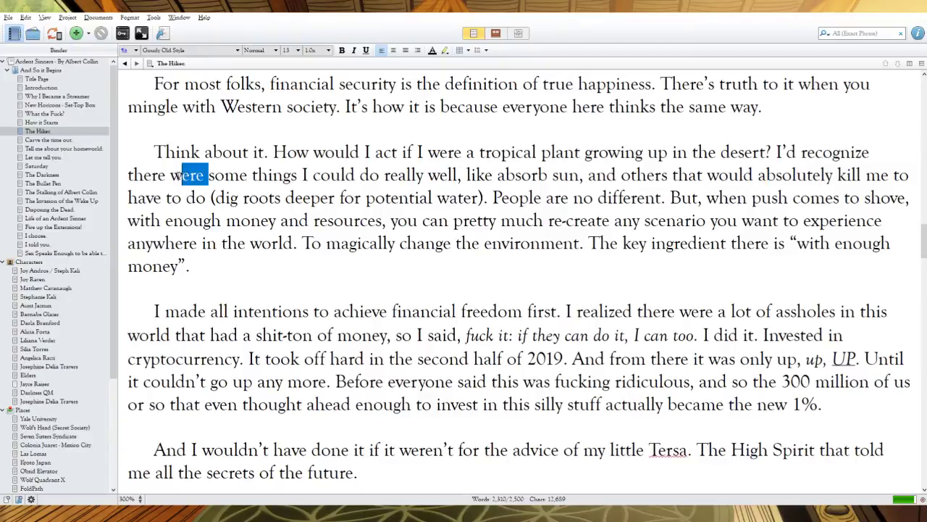
Step: Replace "if I were" with "as" so the question reads "How would I act as a tropical plant"
left_click_drag(461, 152, 401, 152)
left_click(466, 152)
type("as")
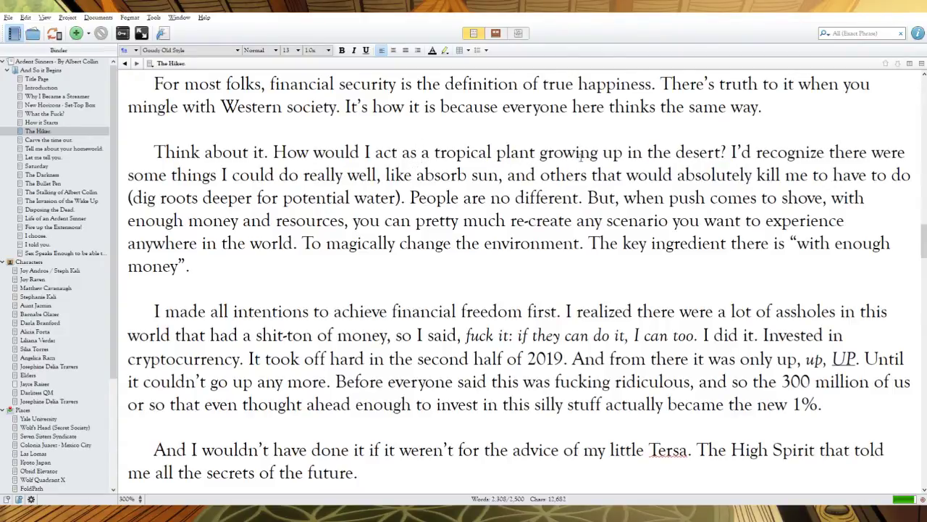
Step: In the sentence after the desert question, change "were" to "are" and "could" to "can"
double_click(891, 152)
type("are")
double_click(255, 175)
type("can")
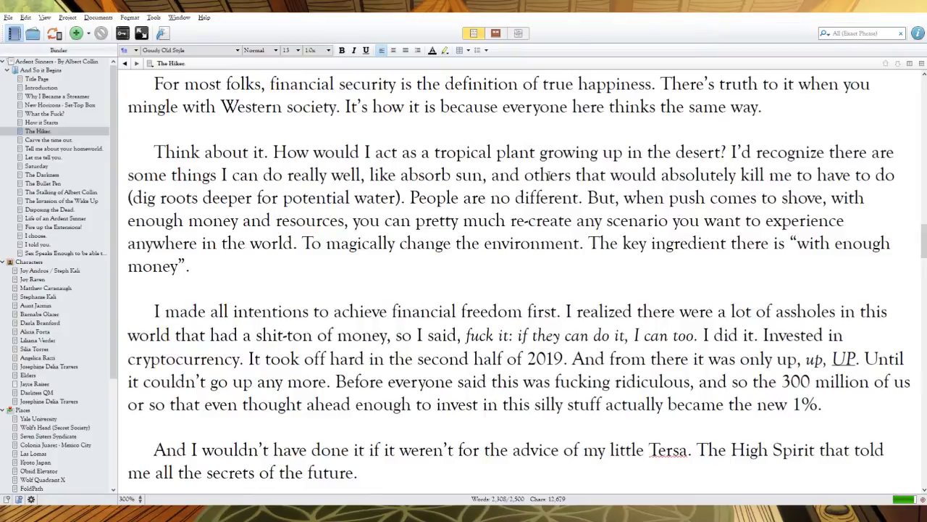
Step: Replace "and others that would absolutely" with "yet other actions" in the clause before "kill me to have to do"
left_click_drag(572, 175, 565, 175)
key("BackSpace")
key("BackSpace")
key("BackSpace")
key("BackSpace")
key("BackSpace")
key("BackSpace")
key("BackSpace")
key("BackSpace")
key("BackSpace")
key("BackSpace")
type("yet other actions")
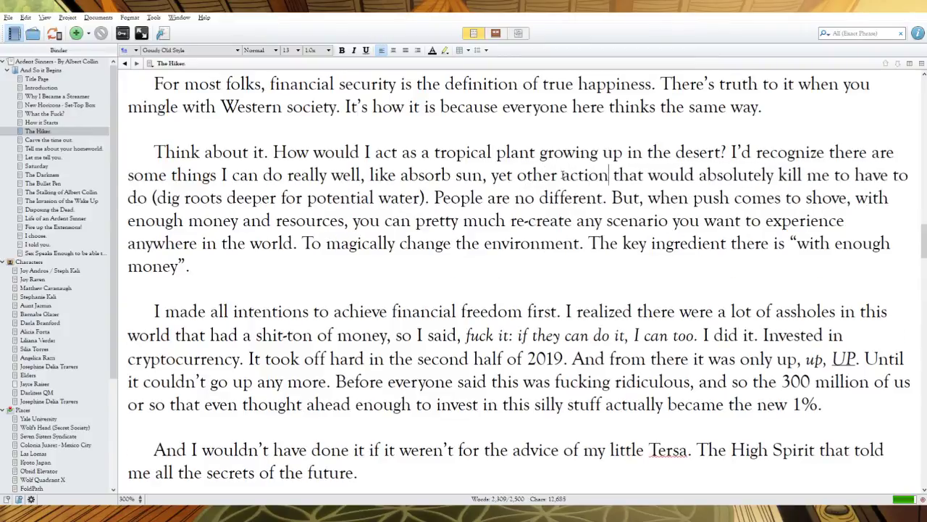
left_click_drag(783, 175, 619, 174)
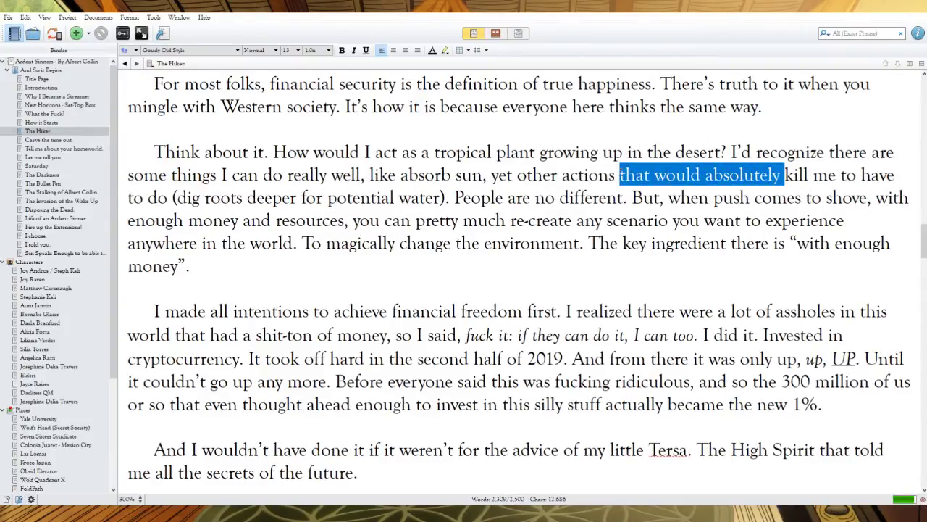
key("BackSpace")
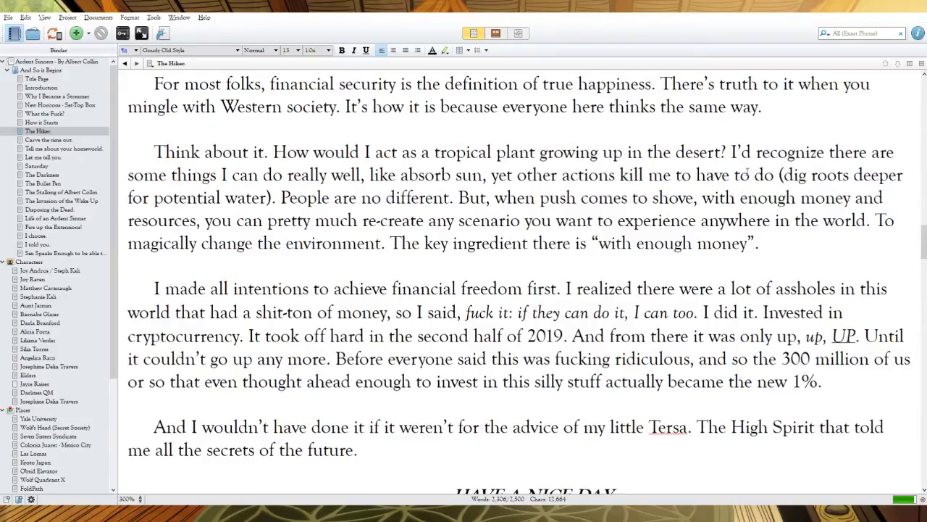
Step: Reword the parenthetical about roots to read "like dig roots deeper in search for potential water"
left_click(783, 175)
type("like ")
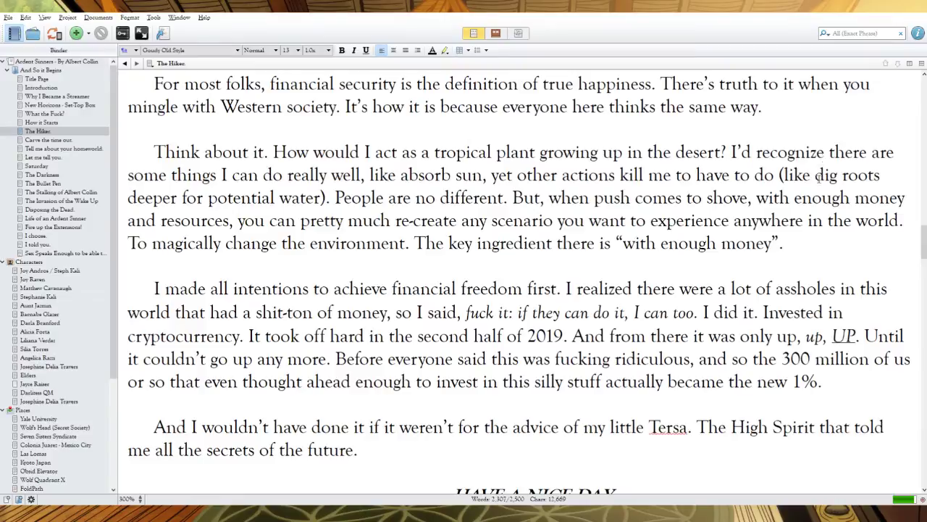
type(" in ")
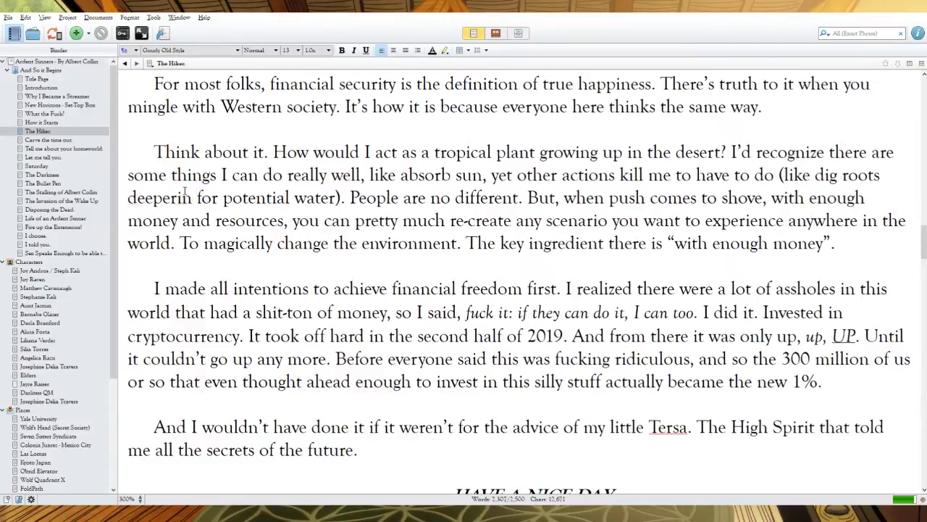
type("search")
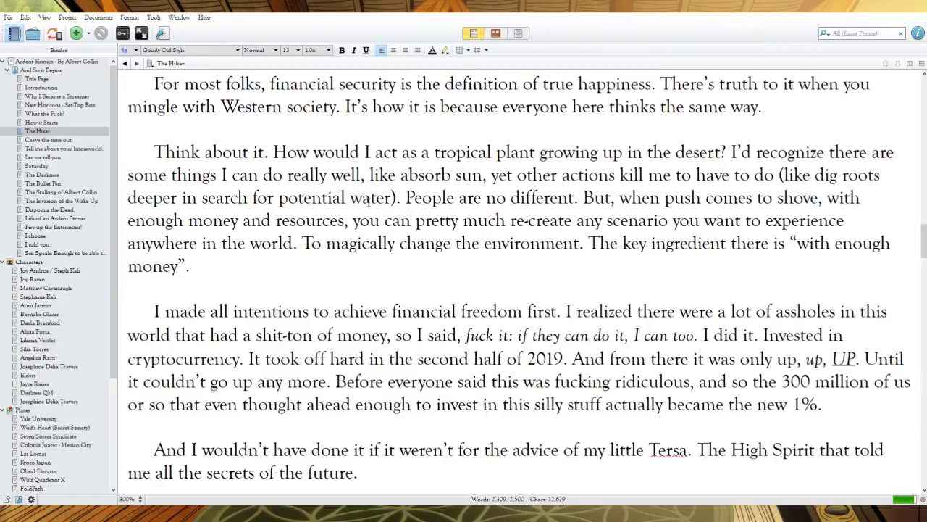
Step: Insert the sentence "Hydroponic pussies." after "People are no different."
left_click(406, 198)
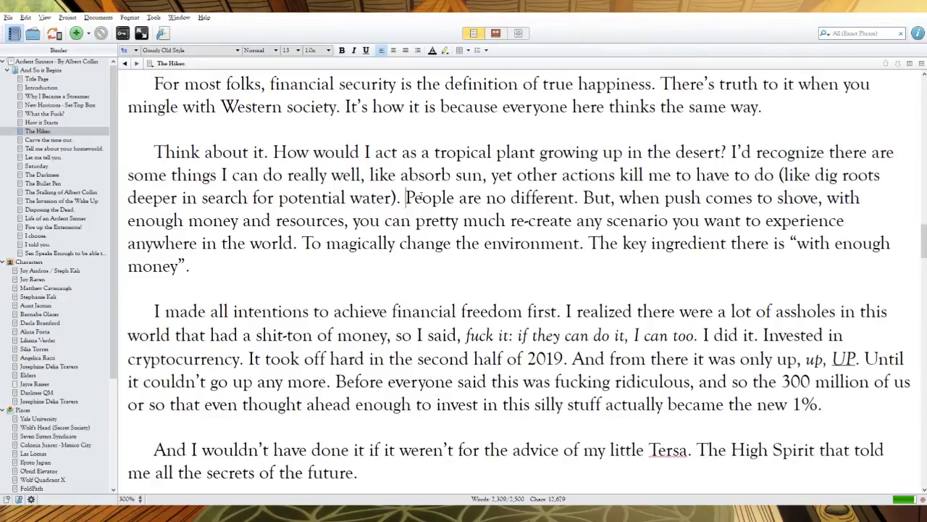
left_click(579, 197)
type(". Hyd ")
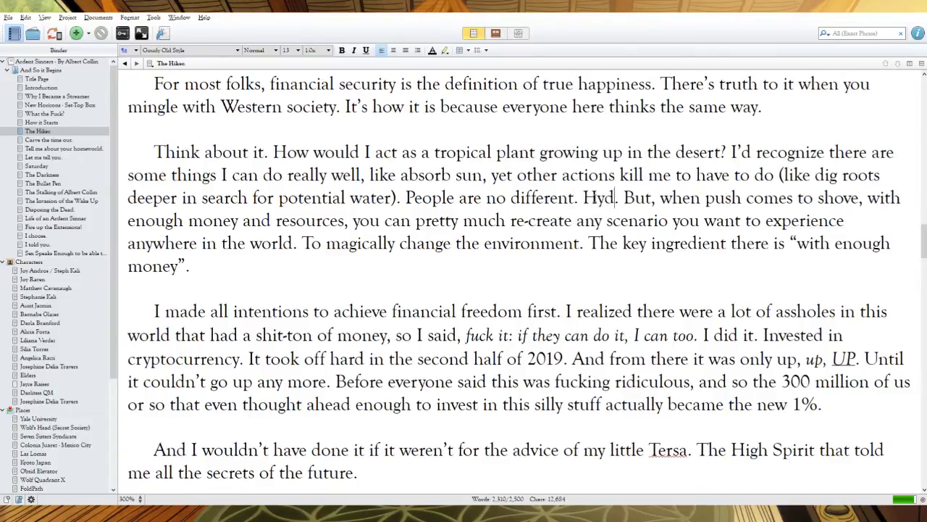
type("roponic pussies")
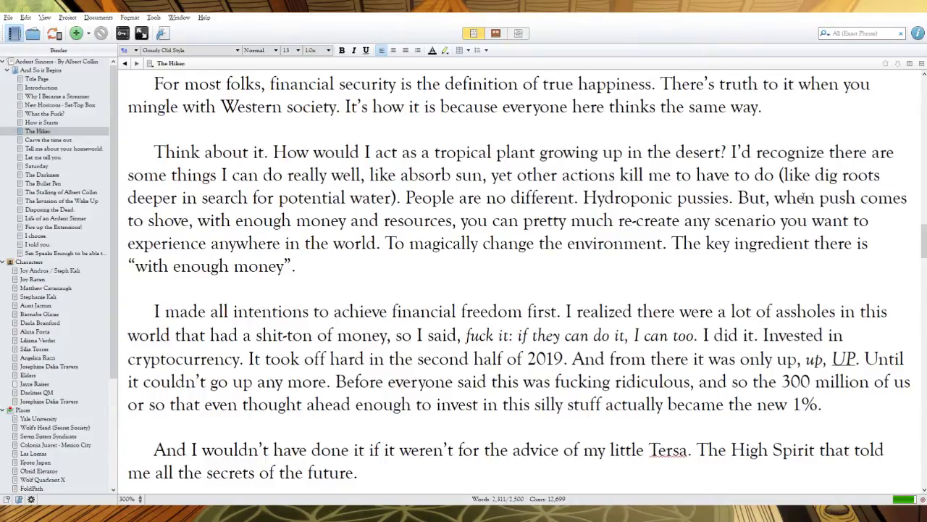
Step: Replace "But, when" with "See, when" and start a new paragraph there, with a blank line before it
left_click_drag(815, 198, 738, 197)
type("See, when")
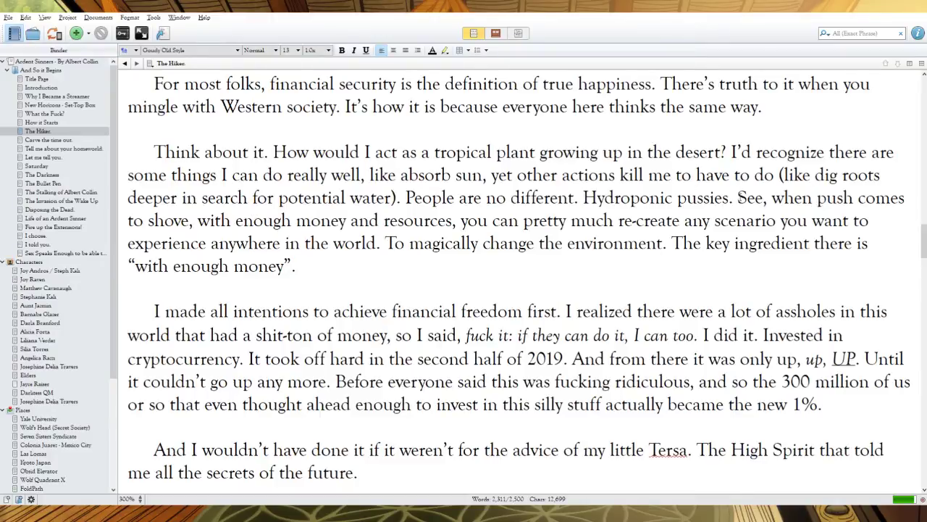
left_click(737, 198)
key("Return")
key("Return")
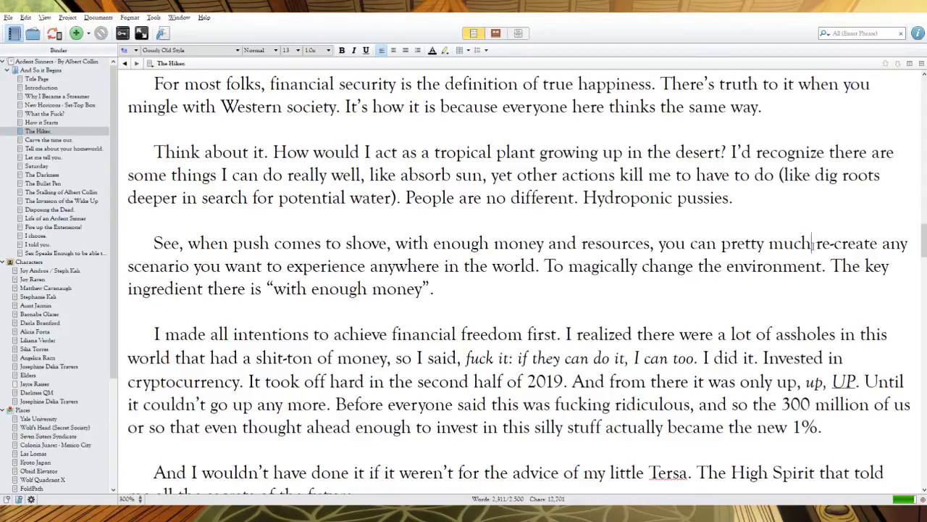
Step: Reword the scenario clause to "people re-create any scenario they want to experience," including the comma after "experience"
left_click_drag(812, 243, 657, 243)
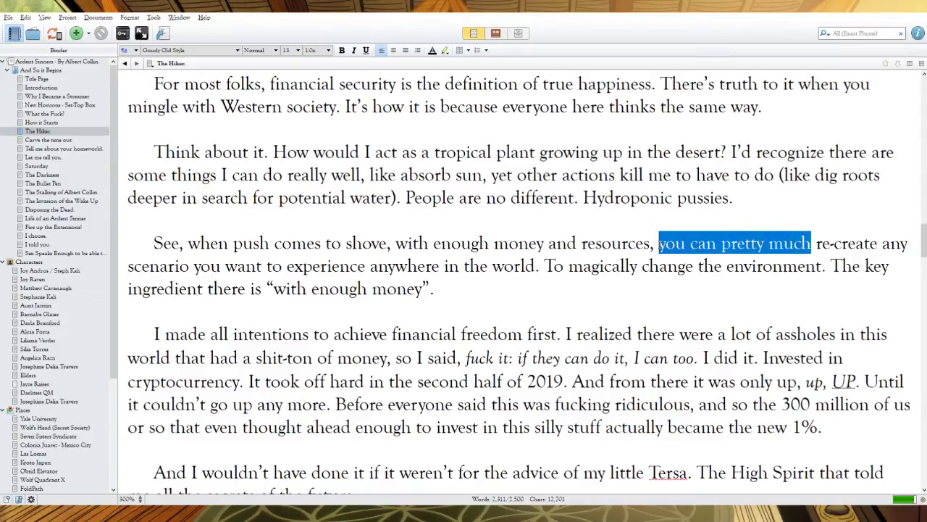
type("people")
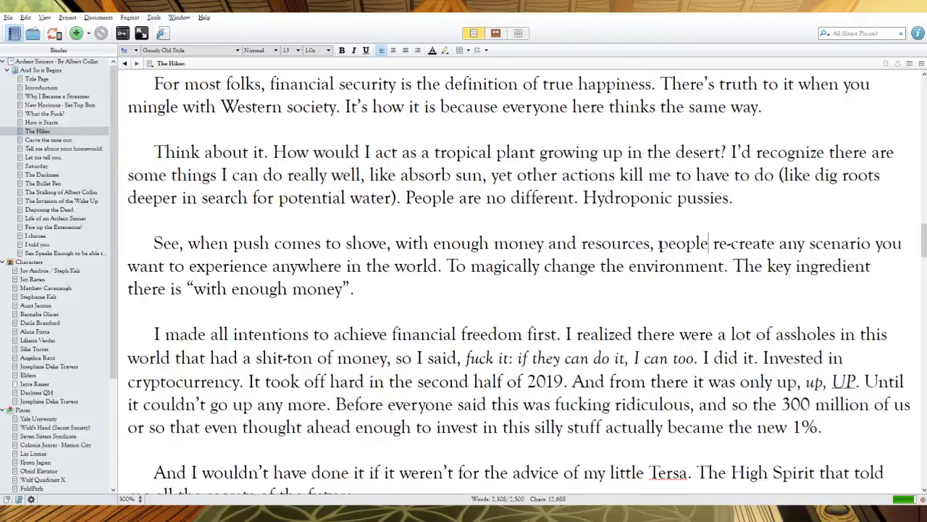
double_click(889, 243)
type("they")
left_click(270, 266)
type(",")
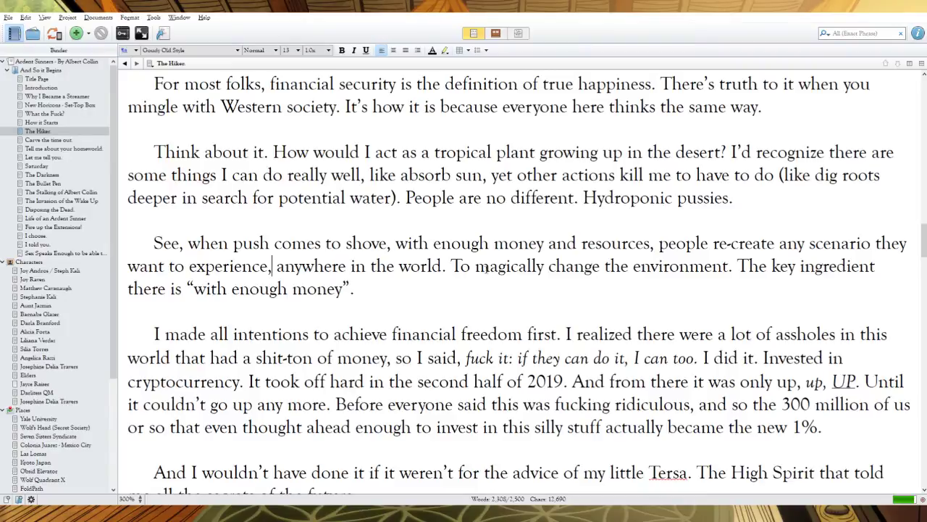
Step: Change "To magically change" to "They magically change" and "ingredient there" to "ingredient here"
left_click_drag(476, 265, 464, 266)
type("hey")
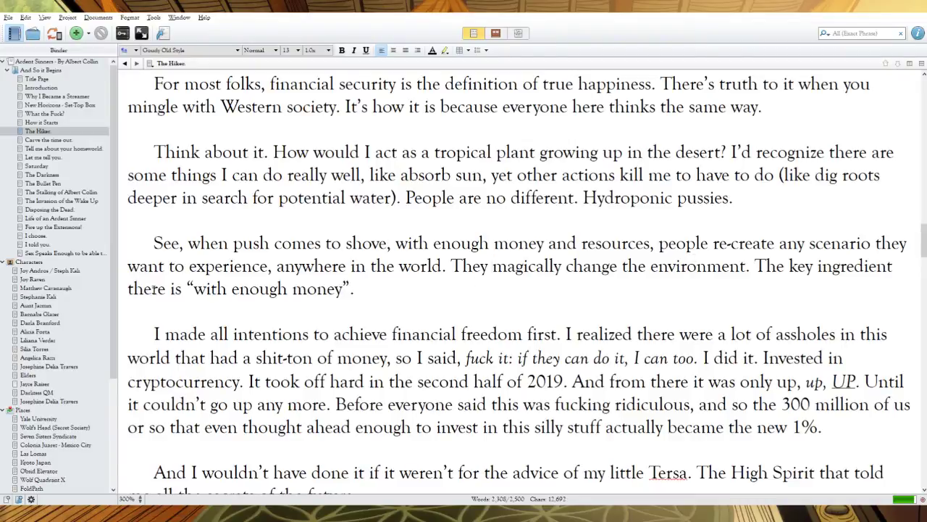
left_click_drag(166, 289, 124, 290)
type("here")
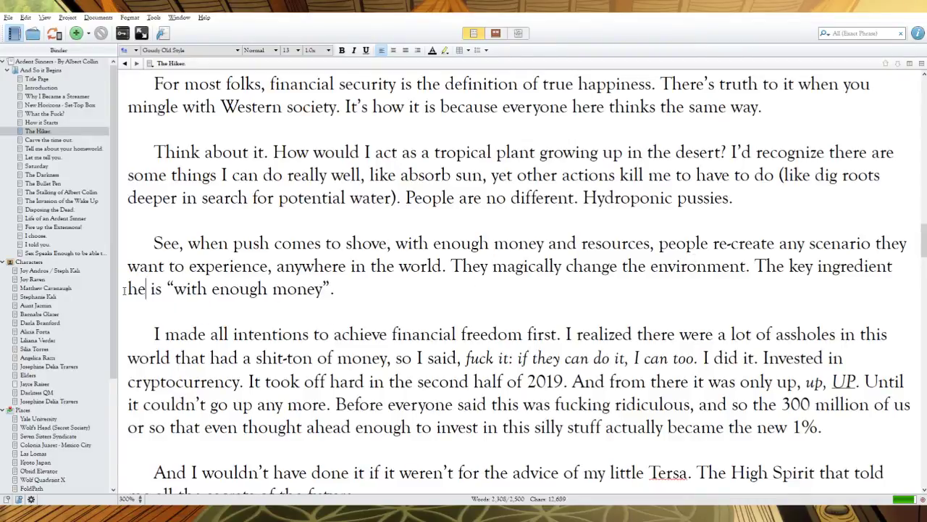
Step: Replace the quoted "with enough money" ending with "money. But they are missing the most important aspect of all this."
left_click_drag(359, 289, 175, 288)
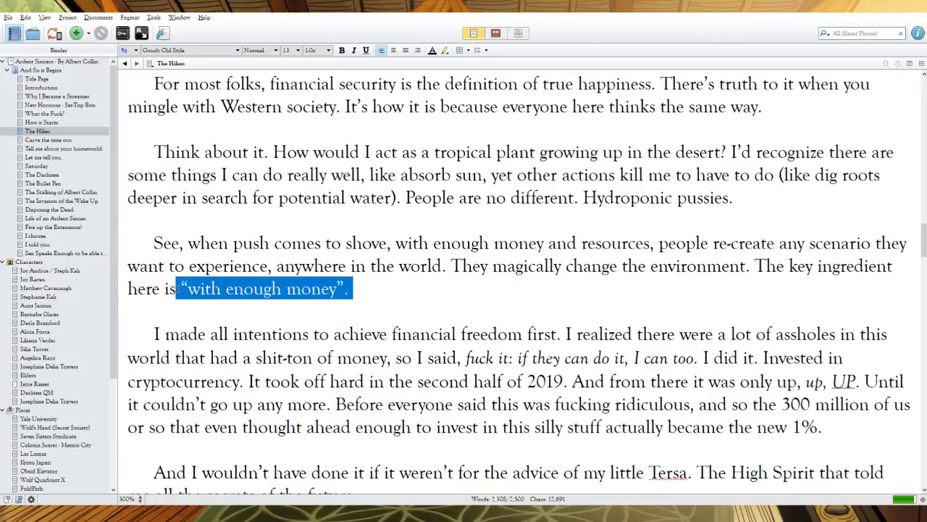
key("BackSpace")
type("money. Bu")
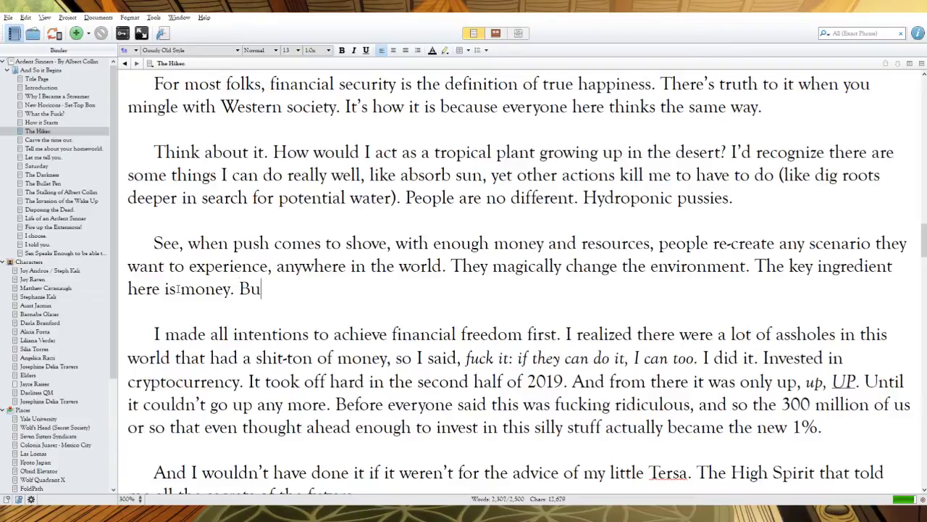
type("t they are missing a")
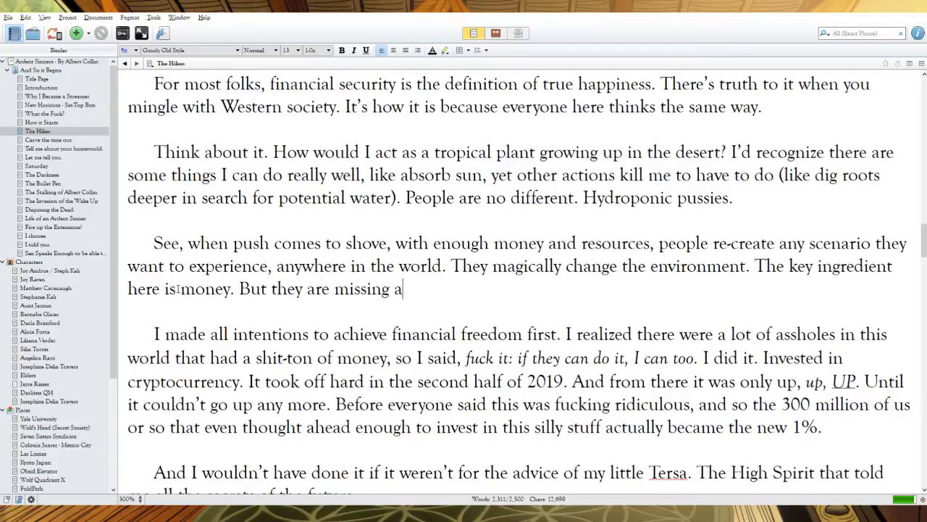
key("BackSpace")
type("the most ")
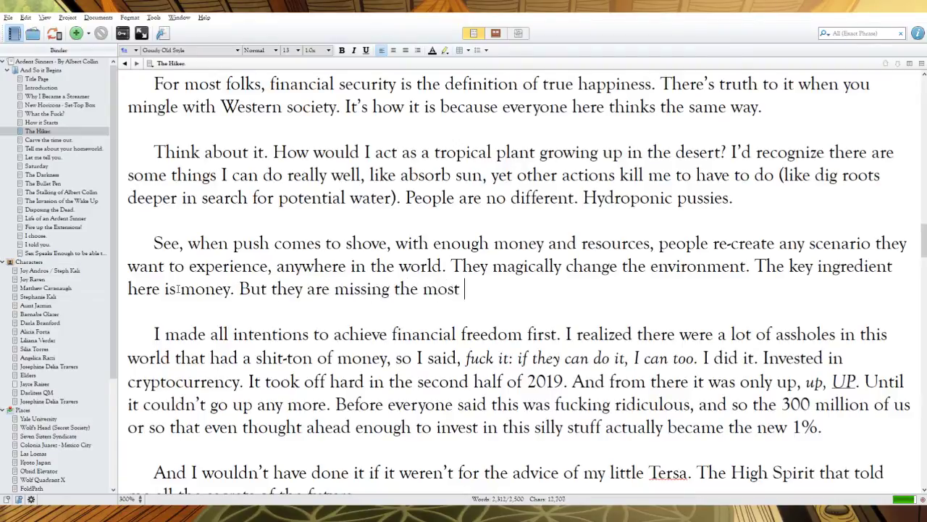
type("important ")
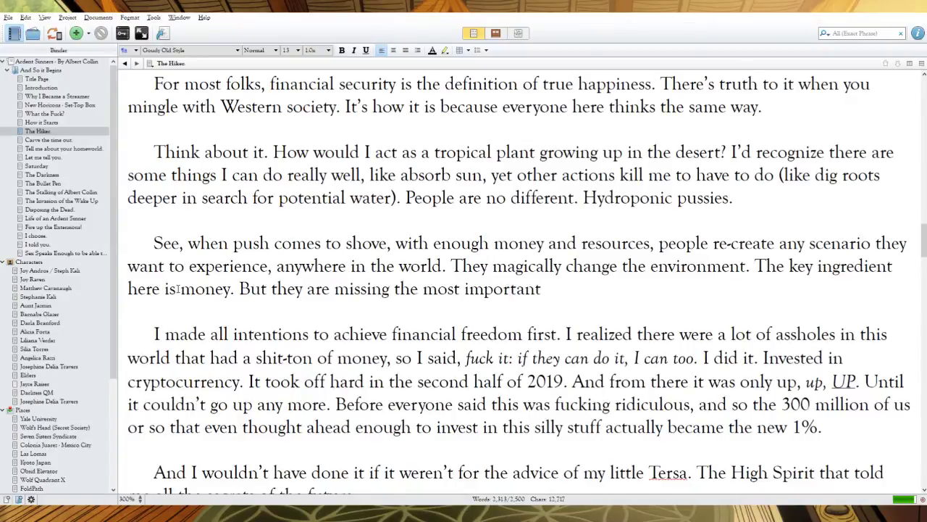
type("aspect of all this. ")
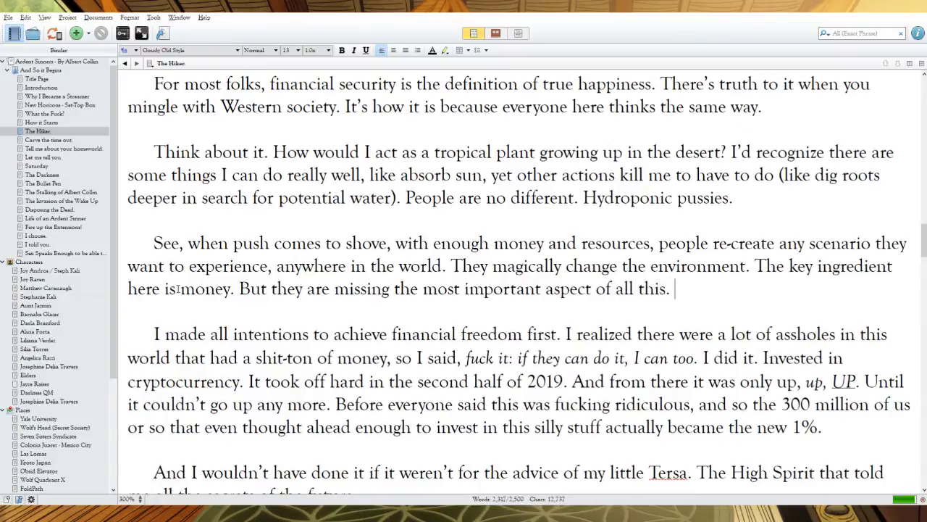
Step: Extend the paragraph with "The seed of all success starts in the mind. And I have lots of time here to think and plan, in my little box."
type("The seed of a")
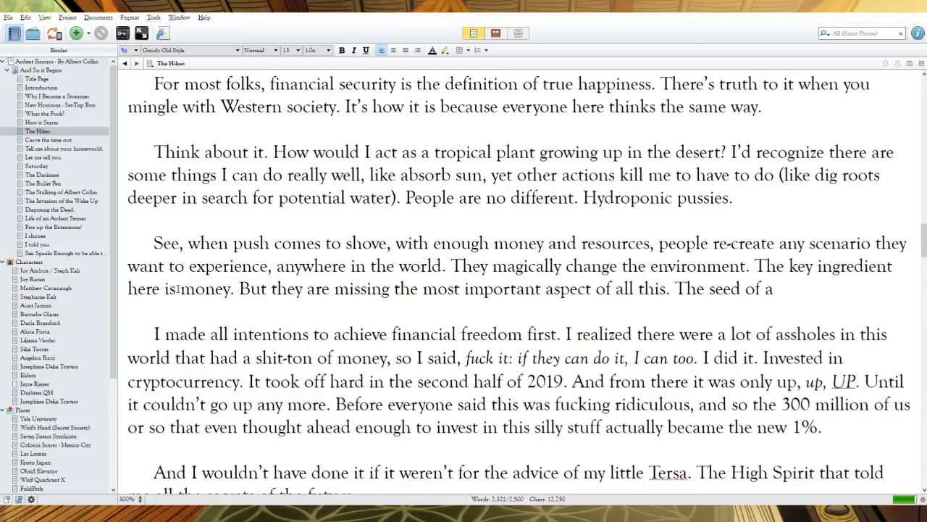
type("ll success star")
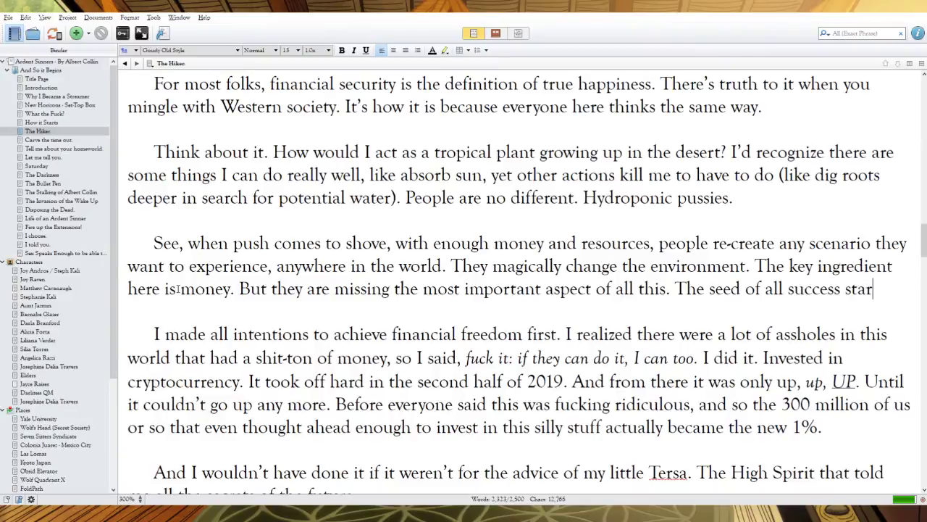
type("ts in the mind. And I have lots of time here, s")
type("it")
key("BackSpace")
key("BackSpace")
key("BackSpace")
type("in my little bo")
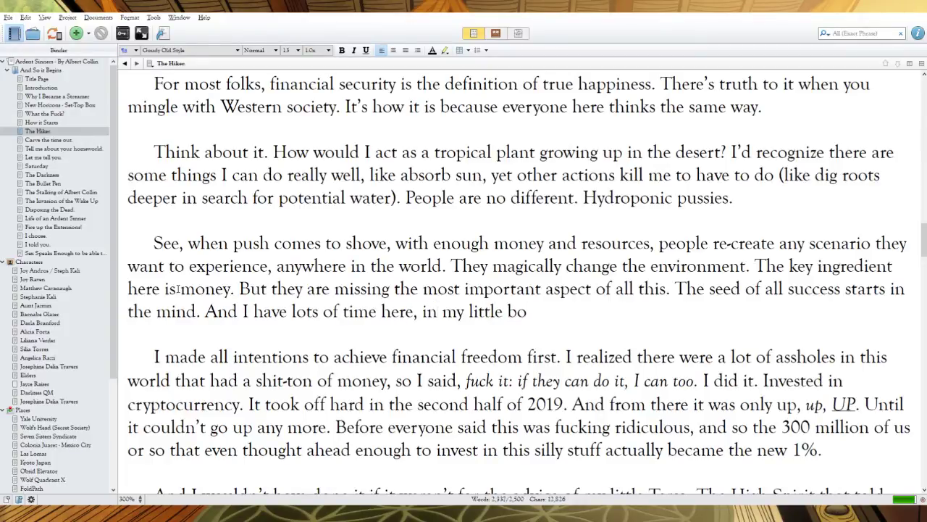
left_click(417, 311)
type("to think and plan")
key("End")
type("x.")
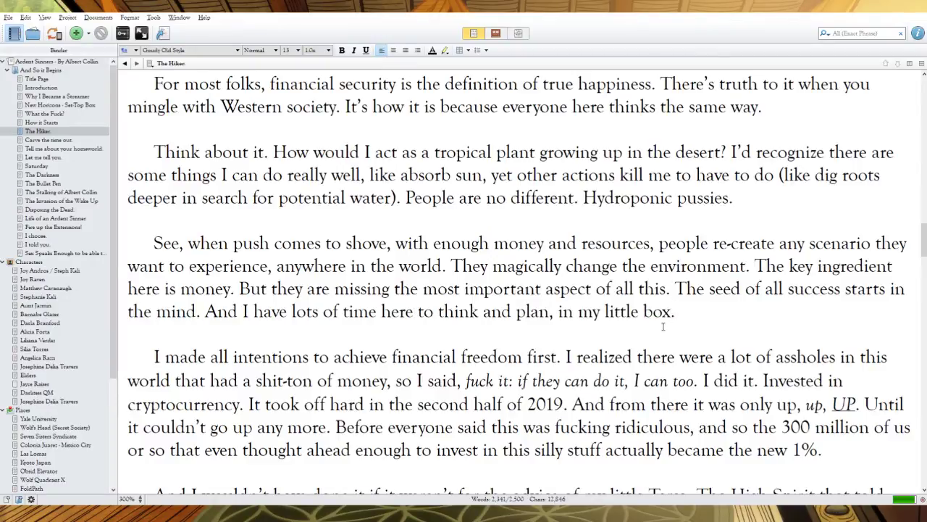
key("alt+Tab")
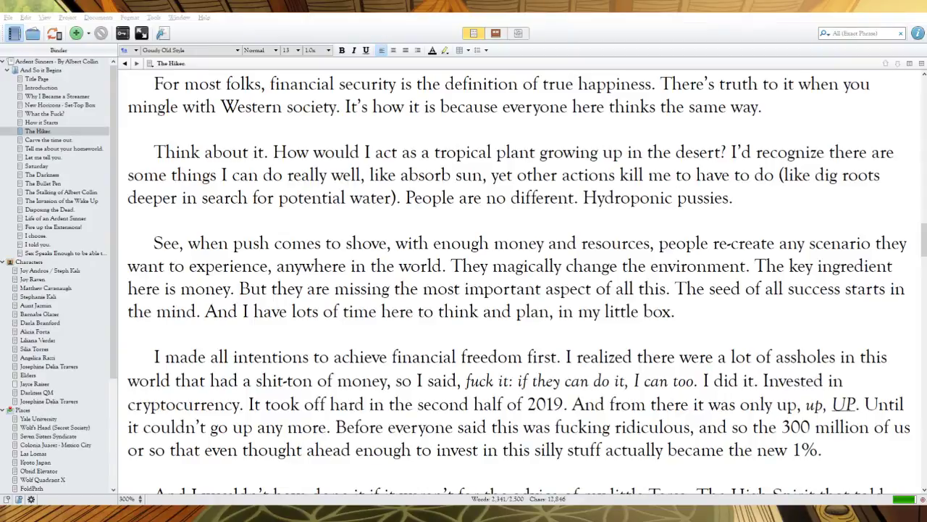
key("alt+Tab")
key("alt+Tab")
key("alt+Tab")
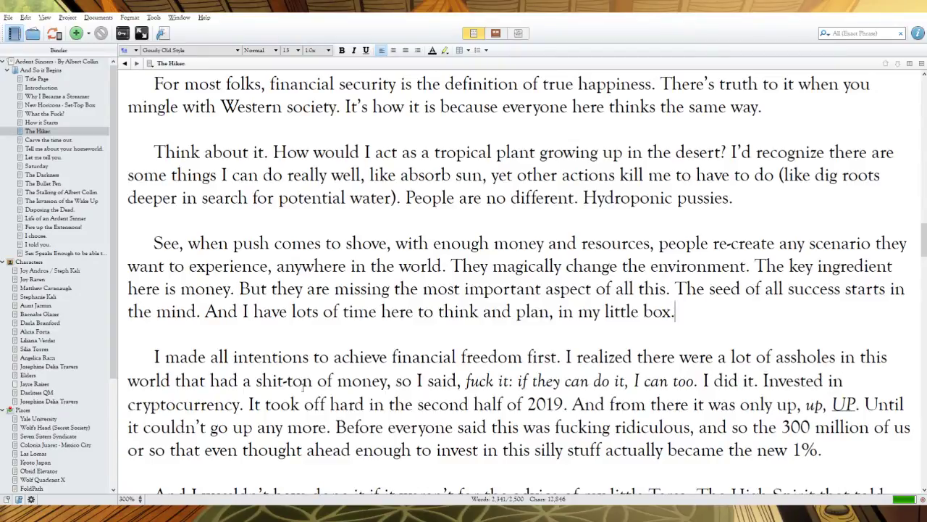
Step: Replace "I made all intentions" with "The intention is" at the start of the financial freedom paragraph
scroll(923, 243, "down", 4)
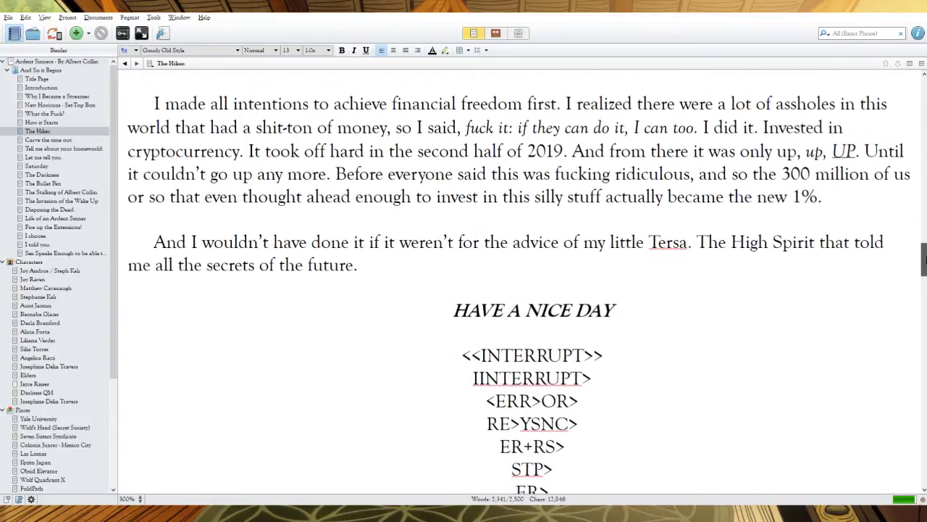
left_click_drag(310, 101, 153, 99)
type("The intention")
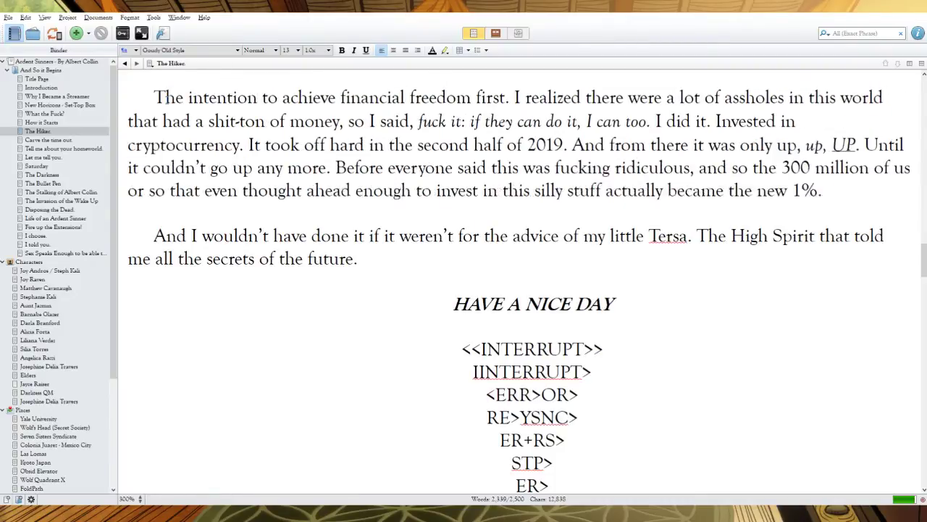
type(" is")
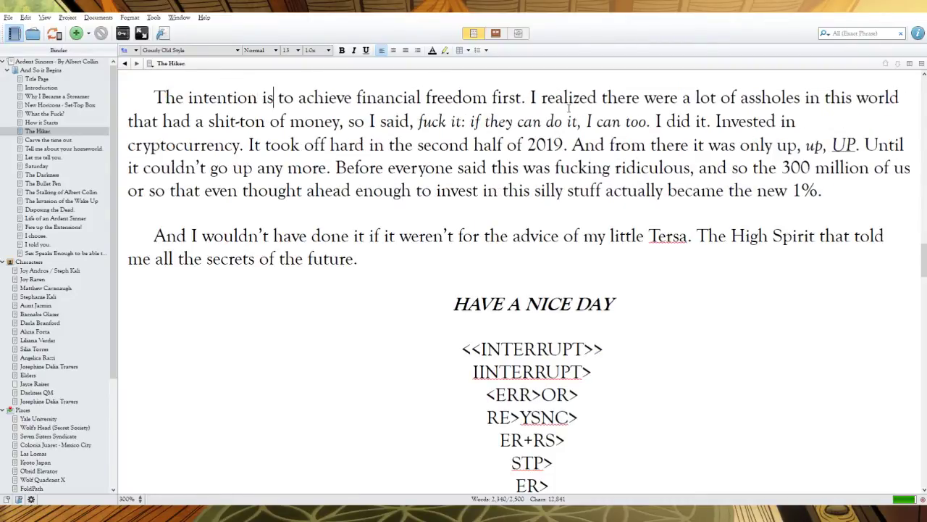
Step: Change "realized there were" to "realize there are" and delete "a lot of" from the sentence after "financial freedom first"
left_click_drag(679, 99, 542, 102)
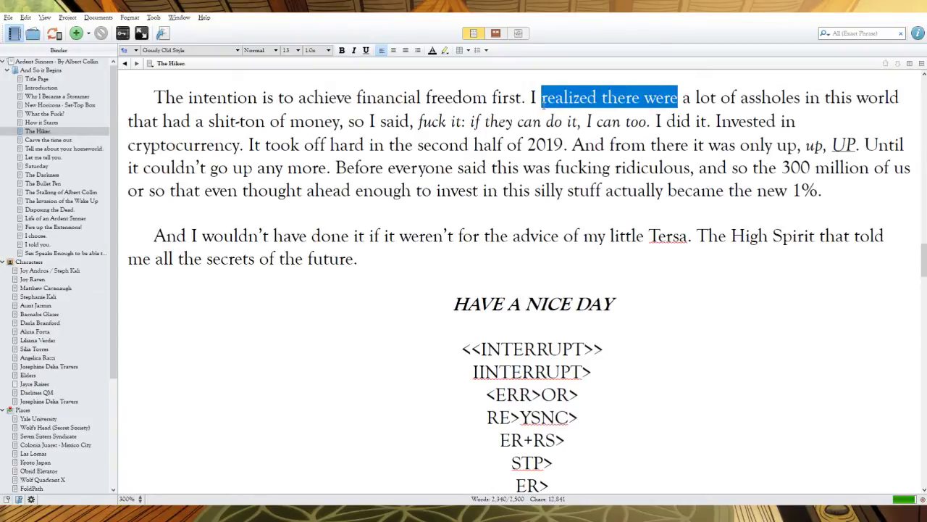
type("real")
type("ize there are")
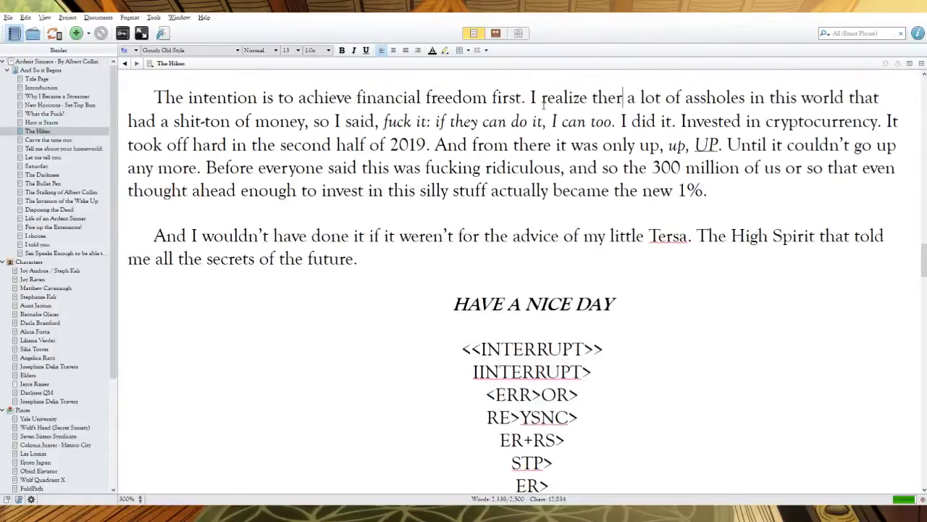
left_click_drag(721, 99, 661, 99)
key("BackSpace")
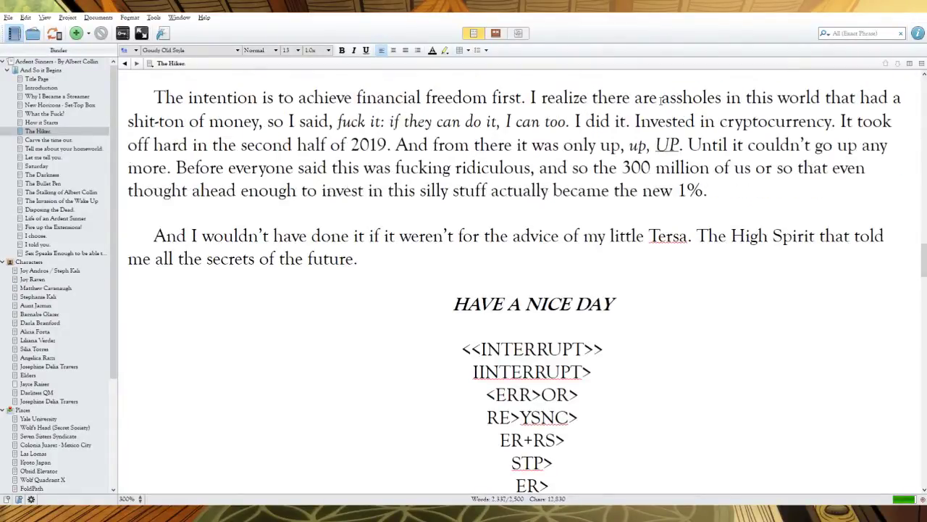
Step: Change "had a" to "have a" and "said" to "say" in the shit-ton of money sentence, and start a new paragraph at "I did it."
left_click_drag(902, 97, 859, 97)
type("have a")
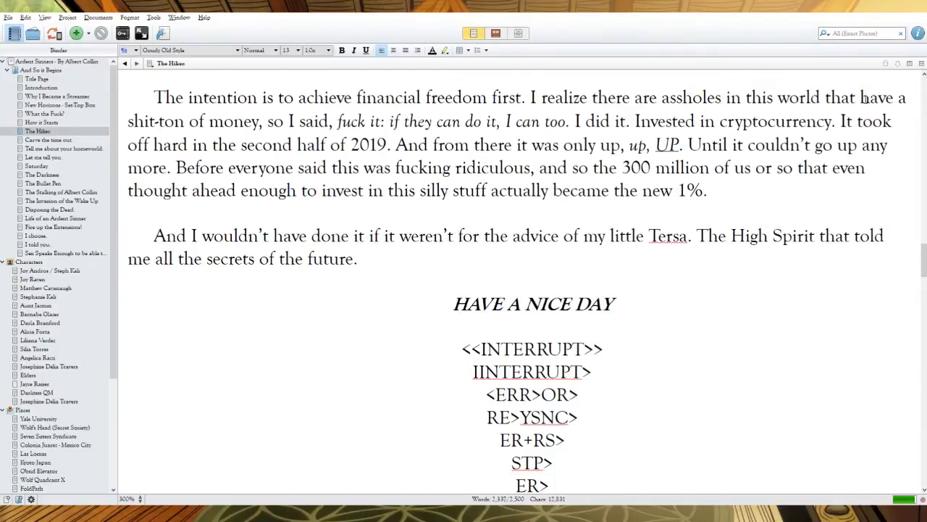
left_click_drag(330, 121, 314, 121)
type("y")
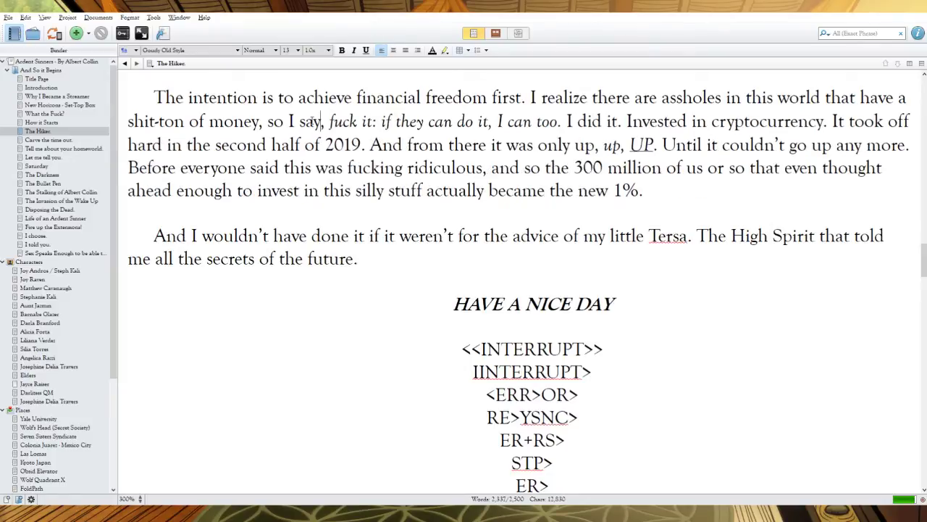
left_click(567, 122)
key("Return")
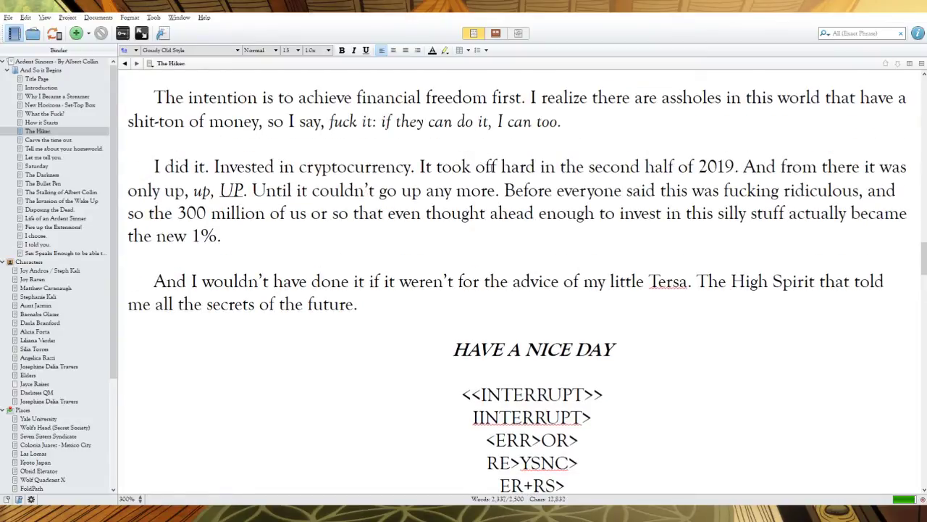
Step: Shorten "It took off" to "Took off" in the cryptocurrency paragraph and change the year to 2020
left_click_drag(498, 167, 415, 167)
type("Took off")
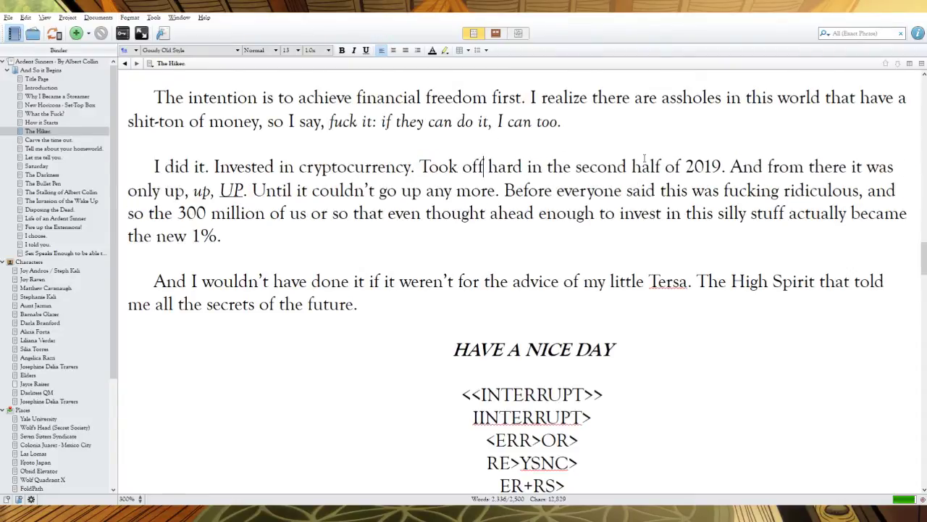
left_click_drag(721, 167, 701, 166)
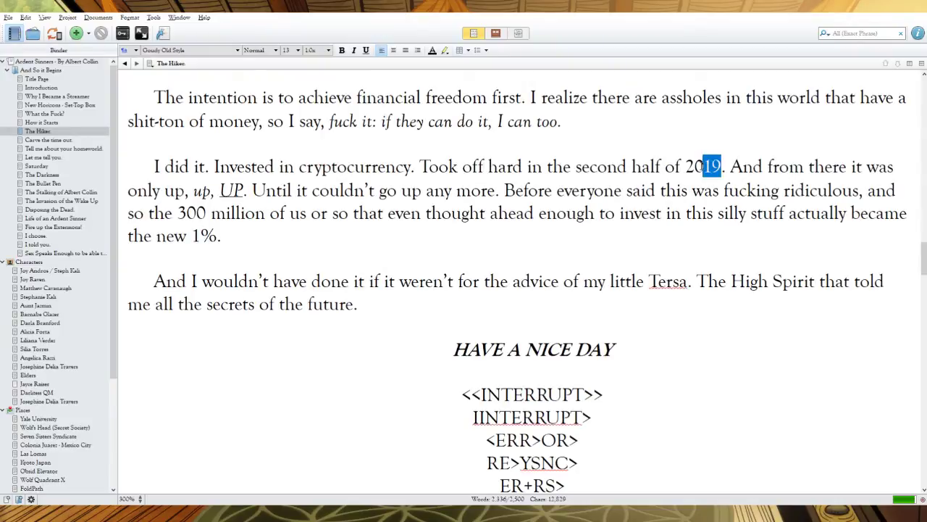
type("20")
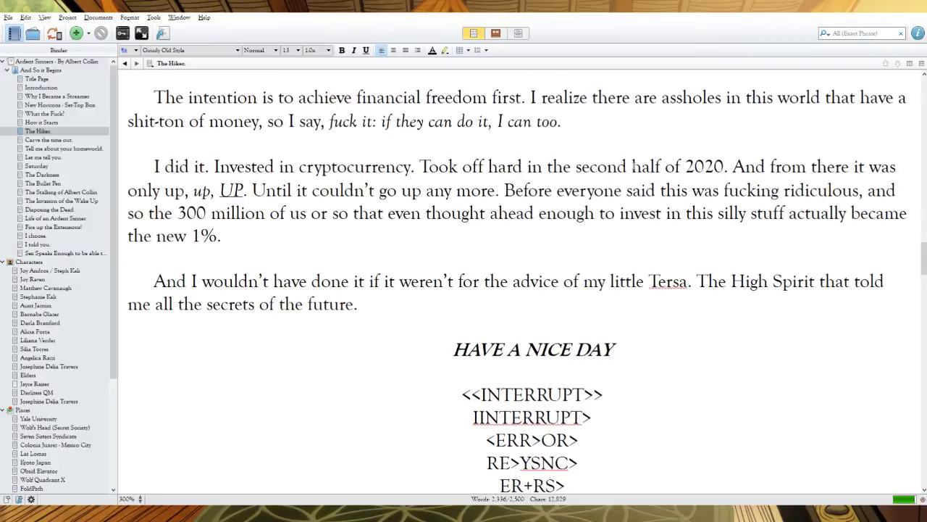
Step: Change "And from" to "From" and cut "only" so the sentence after 2020 reads "From there it was up"
left_click_drag(811, 167, 733, 167)
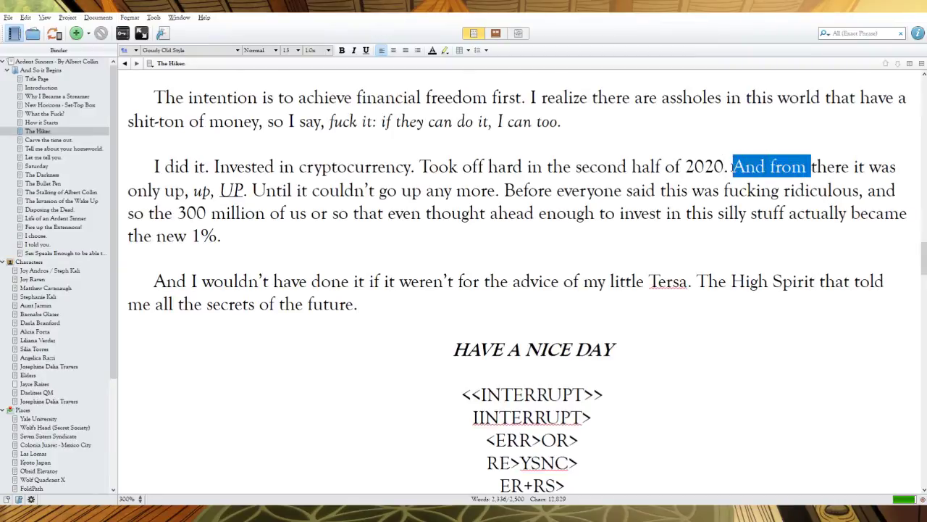
type("From")
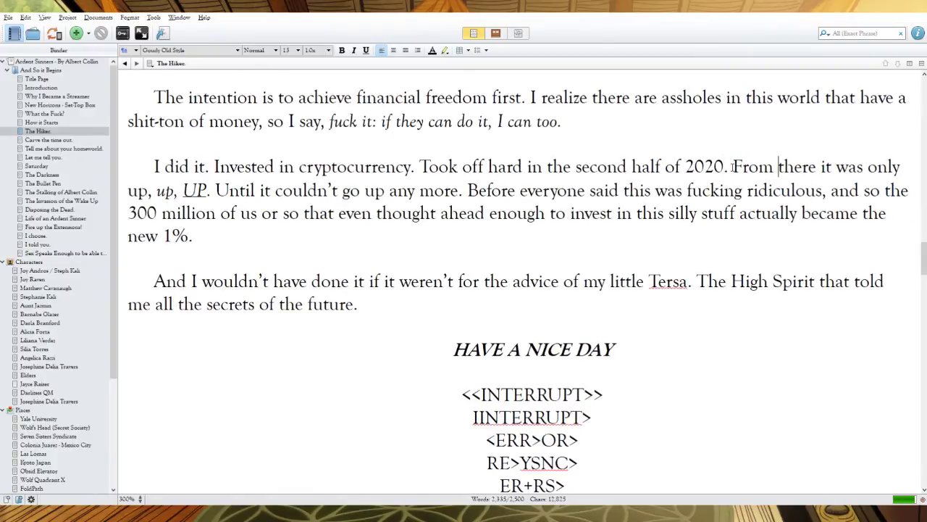
left_click_drag(900, 166, 820, 167)
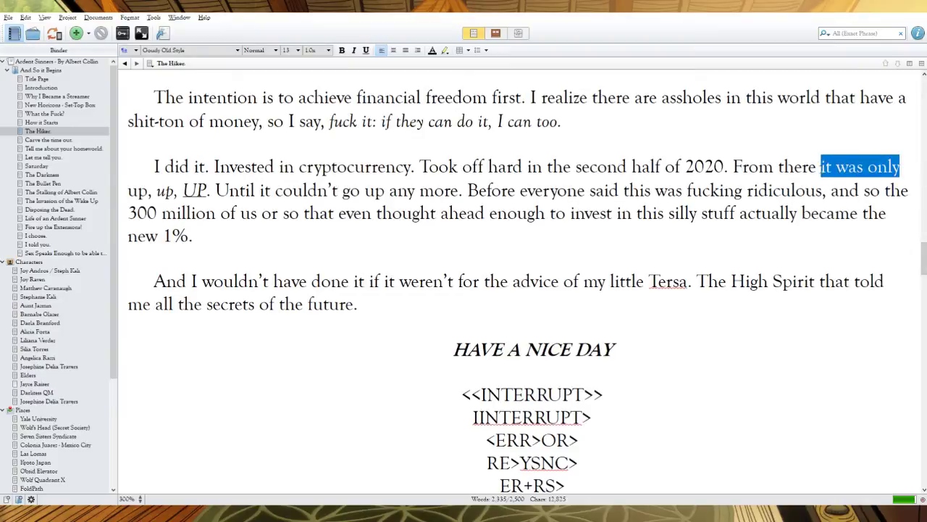
type("it was")
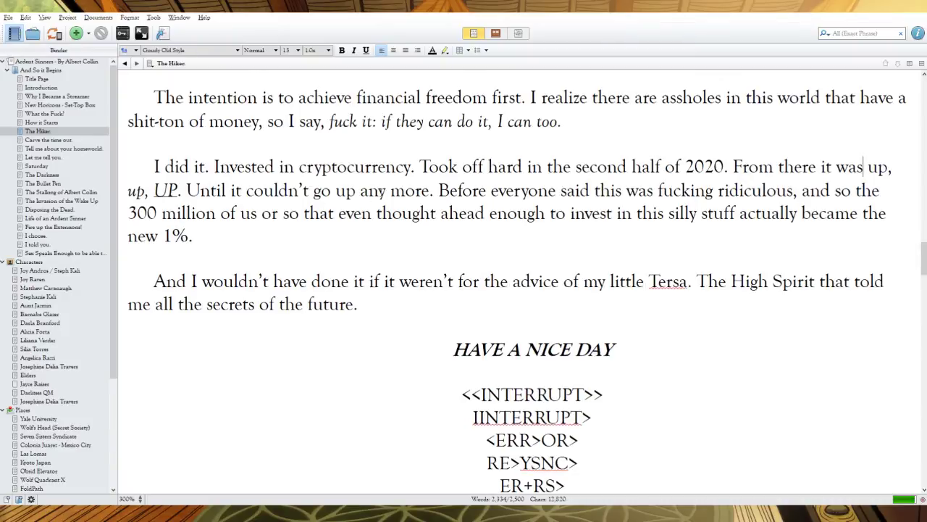
Step: Replace "Before everyone said this was" with "The skeptics said it was" in the cryptocurrency paragraph
left_click(438, 190)
left_click_drag(657, 191, 438, 191)
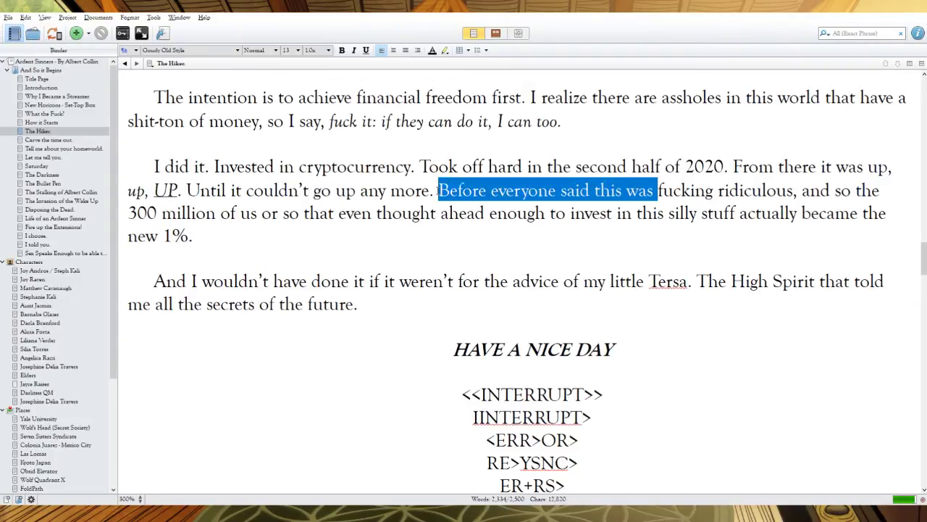
type("The s")
type("keptics t")
type("hat I")
key("BackSpace")
key("BackSpace")
key("BackSpace")
key("BackSpace")
key("BackSpace")
key("BackSpace")
key("BackSpace")
type("said it")
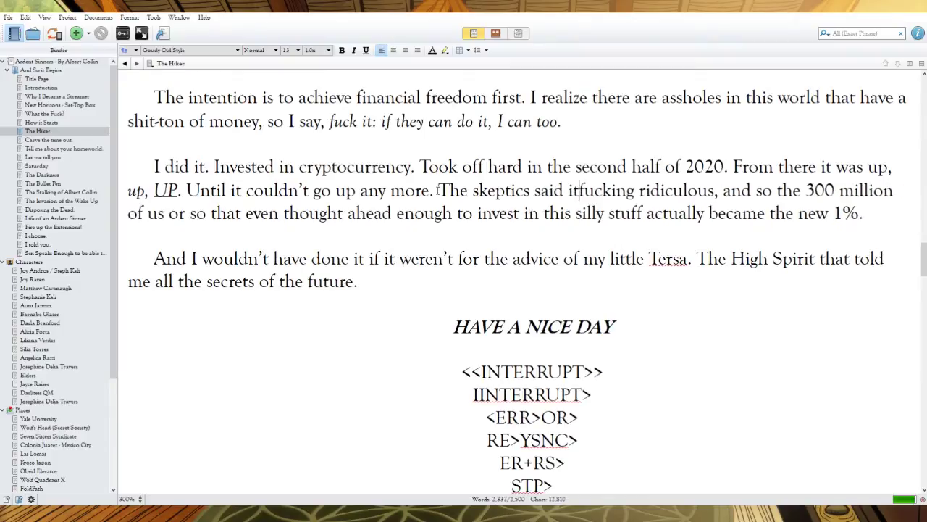
type(" was")
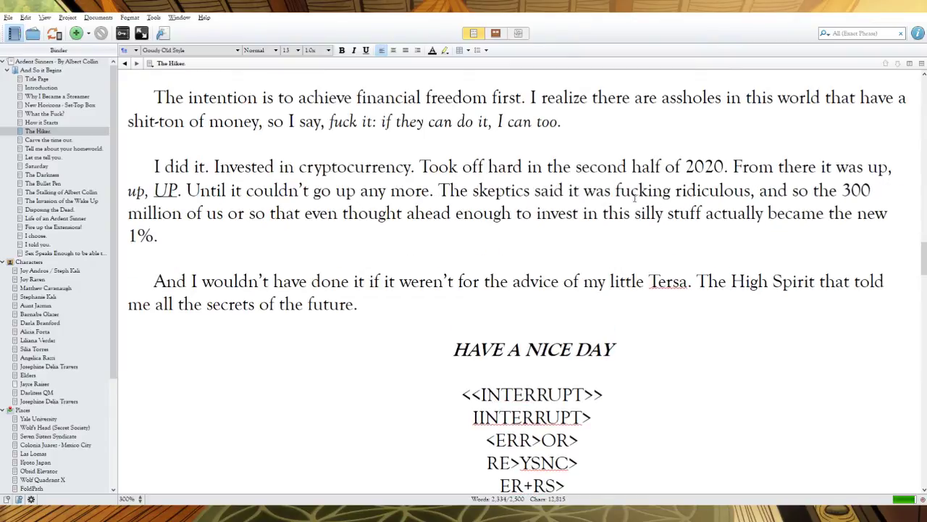
Step: Replace "it was" with "the predictions were" in the skeptics sentence and insert "until they happened" after "ridiculous"
left_click_drag(612, 191, 567, 190)
type("the predi")
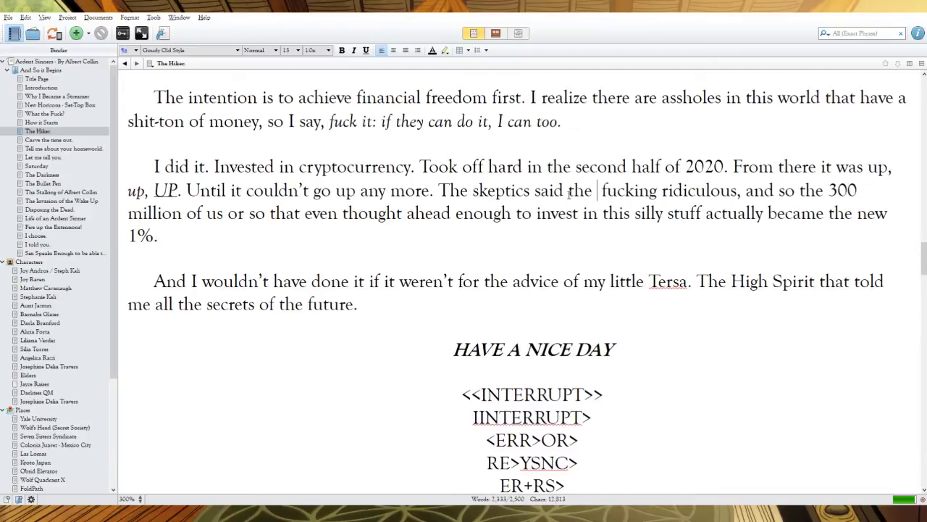
type("ctions were")
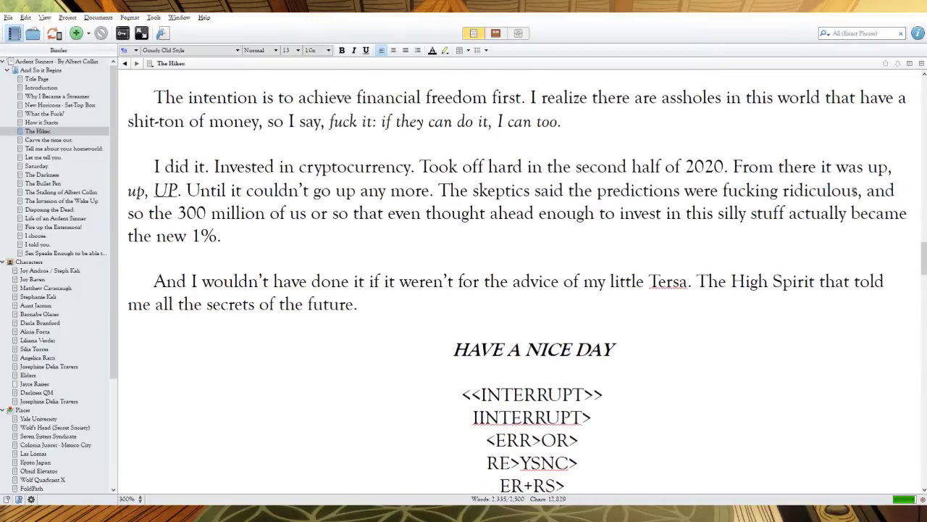
left_click(860, 190)
type("until they happened")
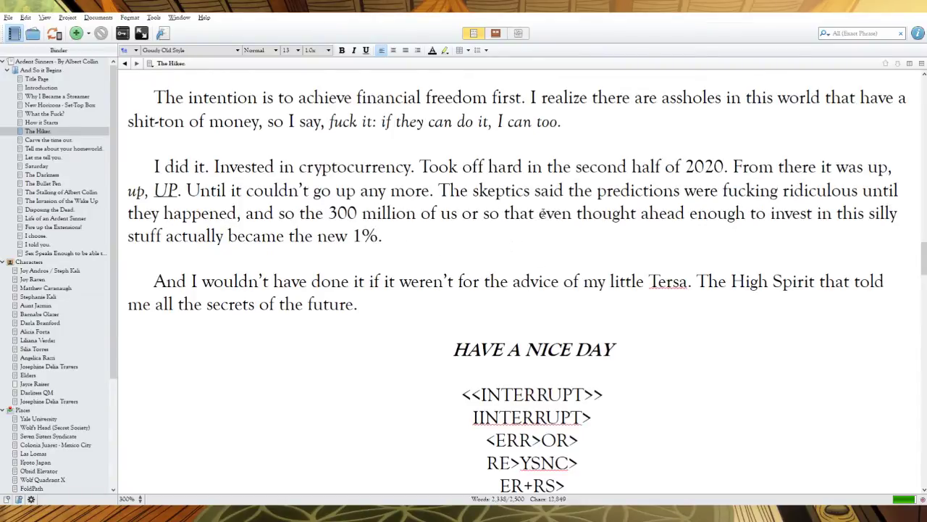
Step: In the 300 million clause, replace "or so that even" with "in the world that" and delete "ahead" and "actually"
left_click_drag(576, 213, 463, 214)
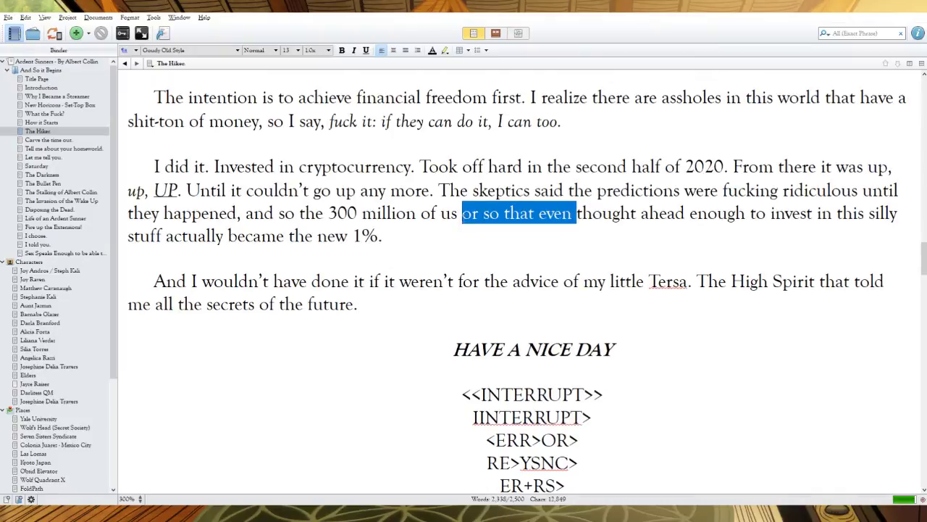
type("in the world that")
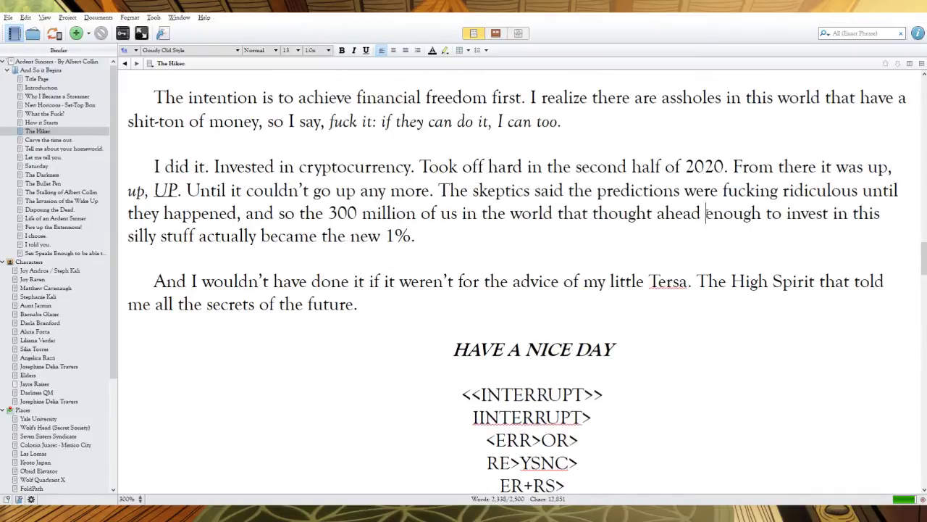
left_click_drag(705, 213, 656, 213)
key("BackSpace")
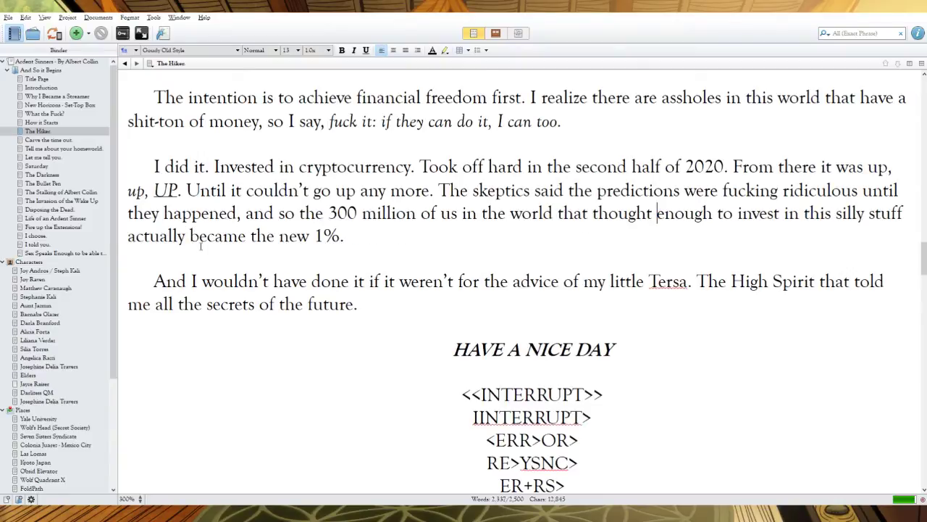
left_click_drag(189, 235, 127, 236)
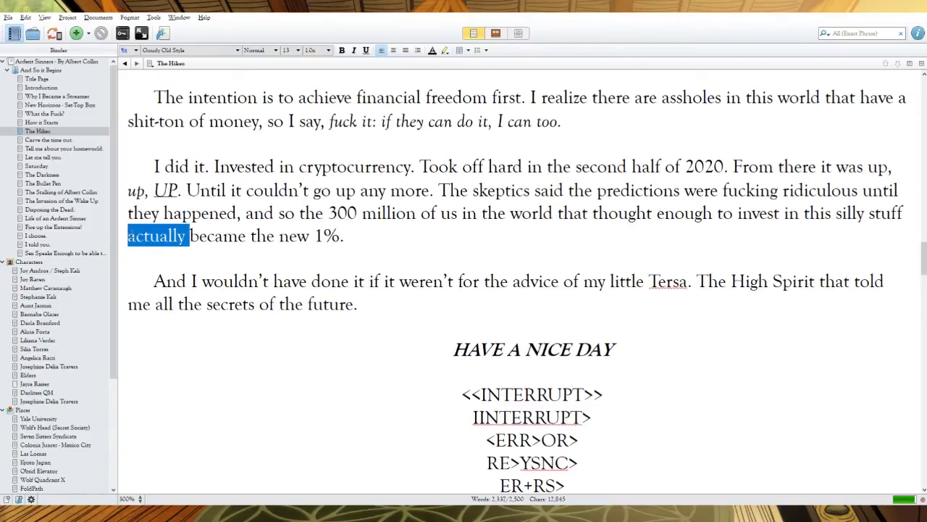
key("BackSpace")
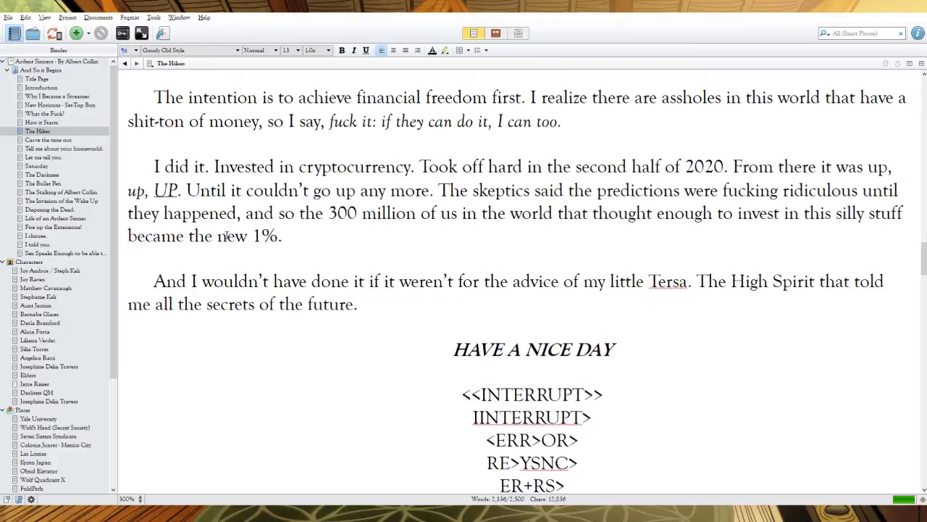
Step: Replace "the" before "new 1%" with "Flatline Earth's"
key("BackSpace")
key("BackSpace")
key("BackSpace")
key("BackSpace")
type("Flat")
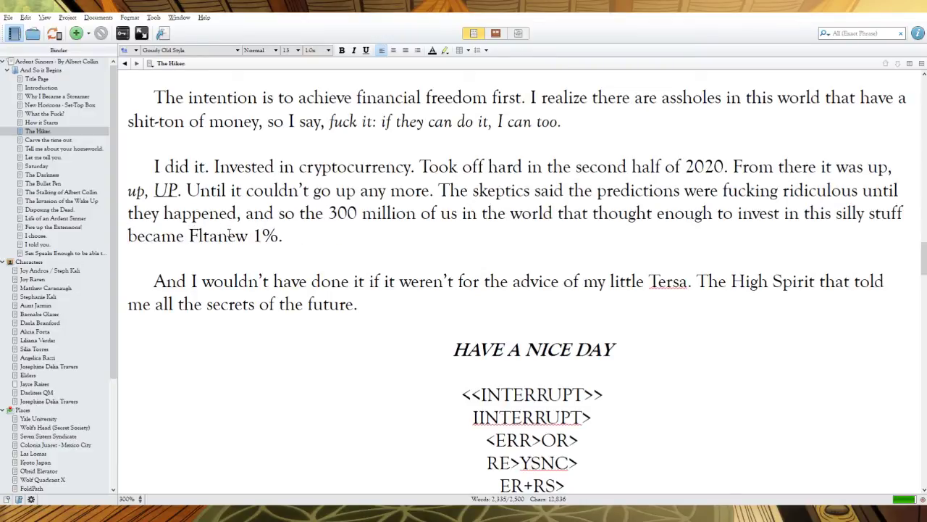
type("line E")
type("arth's")
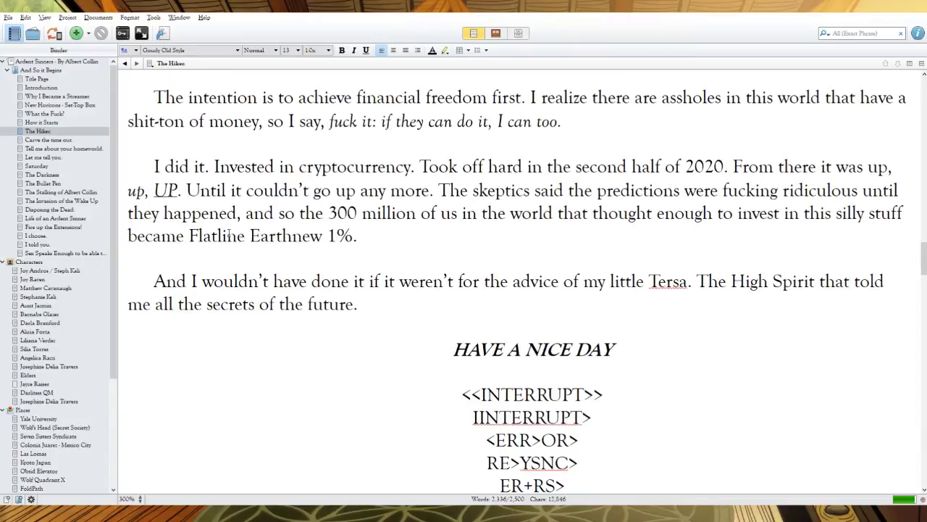
Step: Add a new paragraph after the "new 1%" sentence, beginning "All it took was an Internet connection, and a little"
left_click(390, 236)
key("Return")
type("All it w")
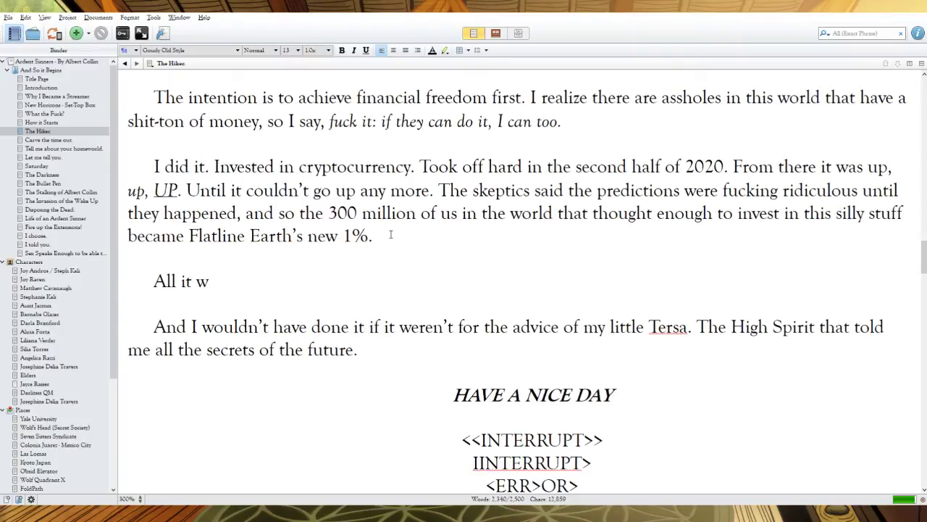
key("BackSpace")
type("took w")
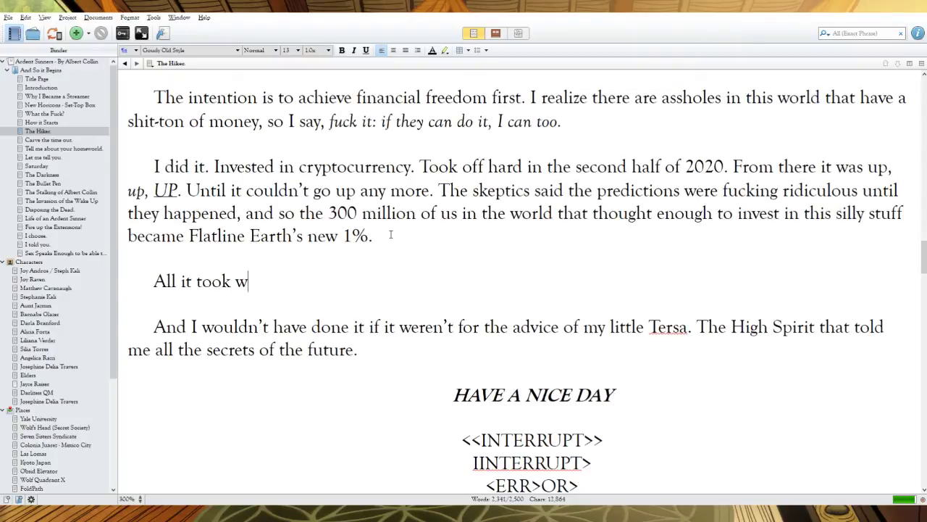
type("as an Internet connecion")
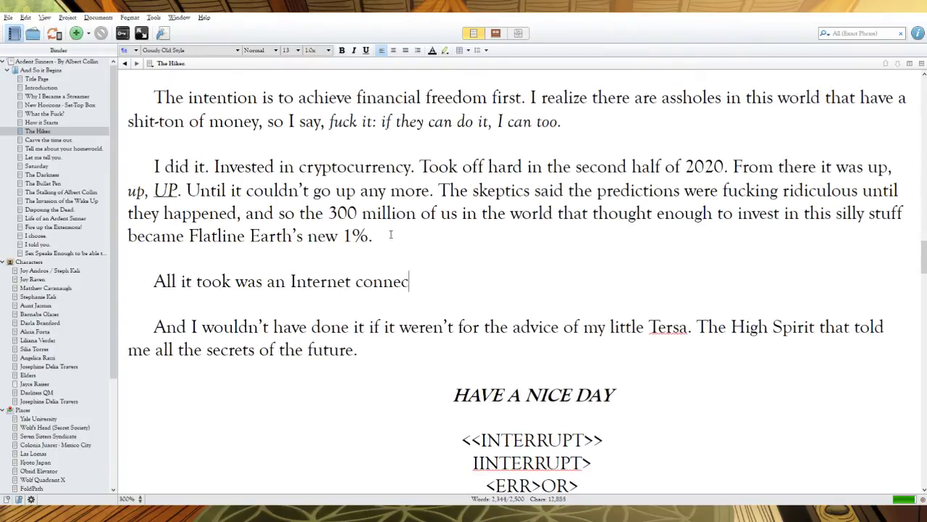
key("BackSpace")
key("BackSpace")
key("BackSpace")
type("tion, and a little")
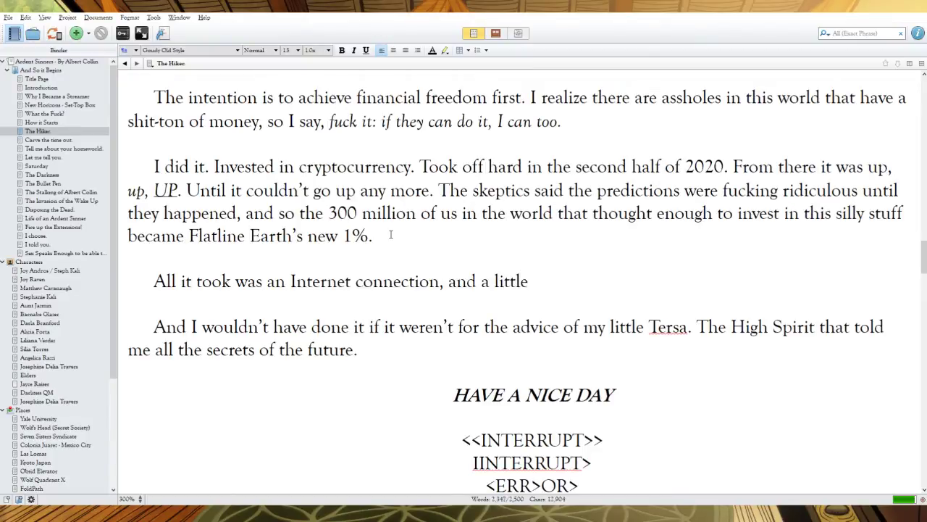
Step: Replace "a little" with "accumulation of money over time as an online translator." to finish the new paragraph's first sentence
key("BackSpace")
key("BackSpace")
key("BackSpace")
key("BackSpace")
key("BackSpace")
key("BackSpace")
key("BackSpace")
type("ccumul")
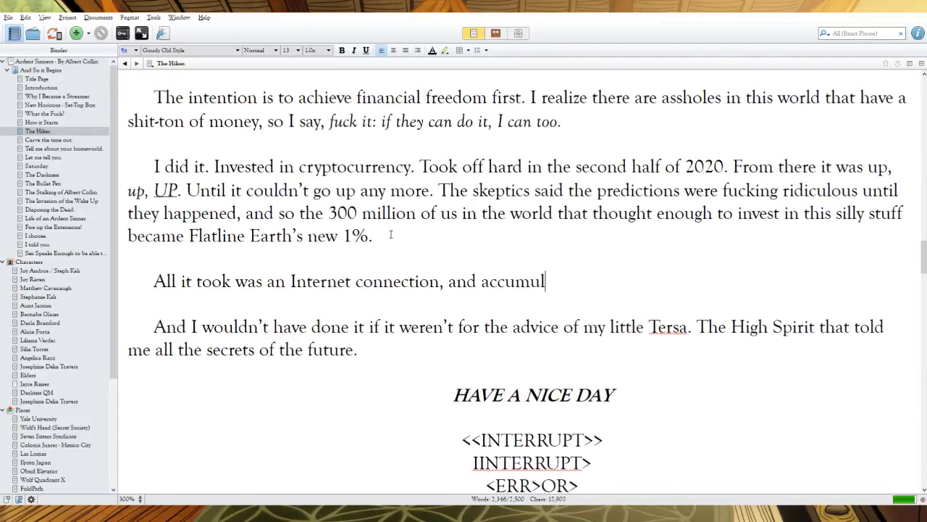
type("ation of mon")
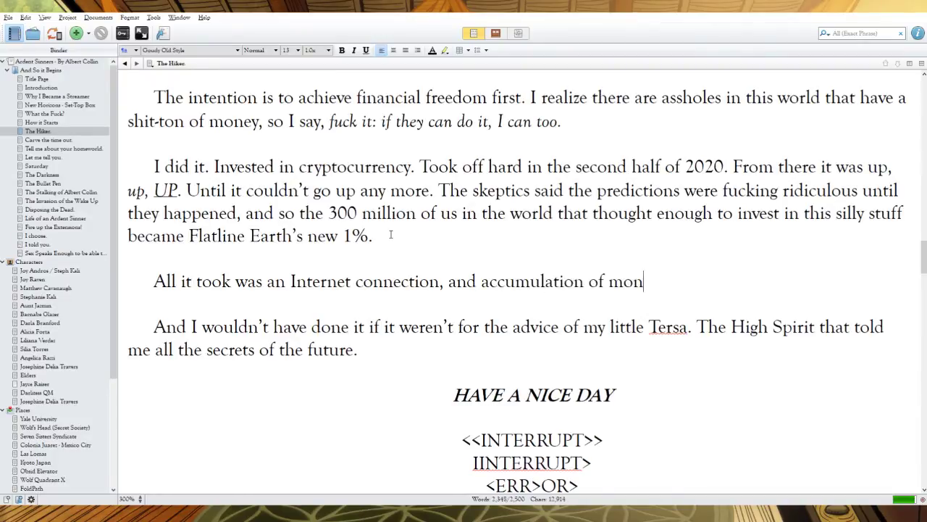
type("ey over time as an")
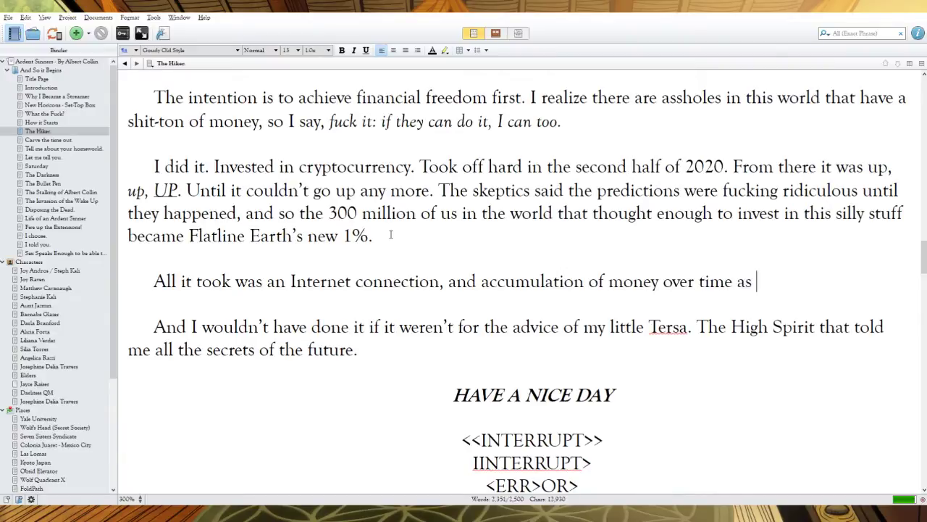
key("BackSpace")
type("n online trans")
type("lation")
key("BackSpace")
key("BackSpace")
key("BackSpace")
type("or.")
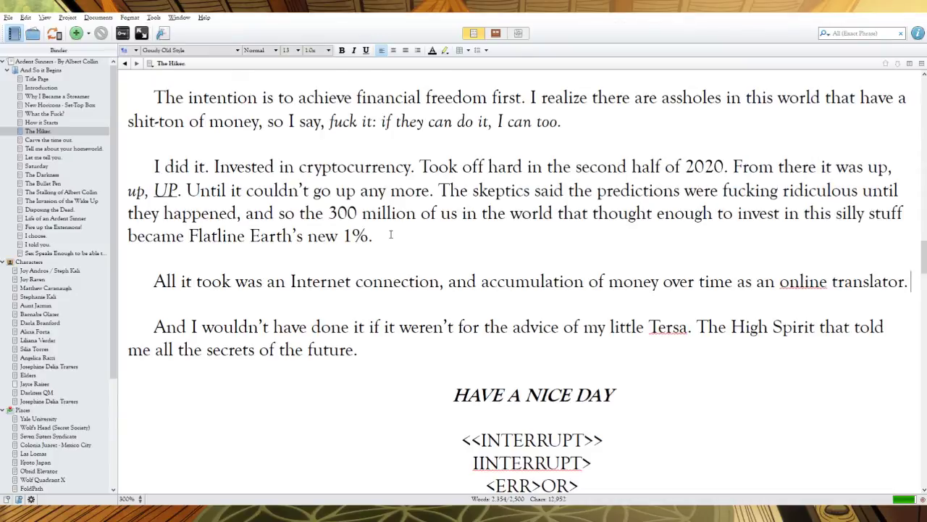
Step: Continue the "All it took" paragraph with the sentence "That got me out of my little, black box."
type("That got m")
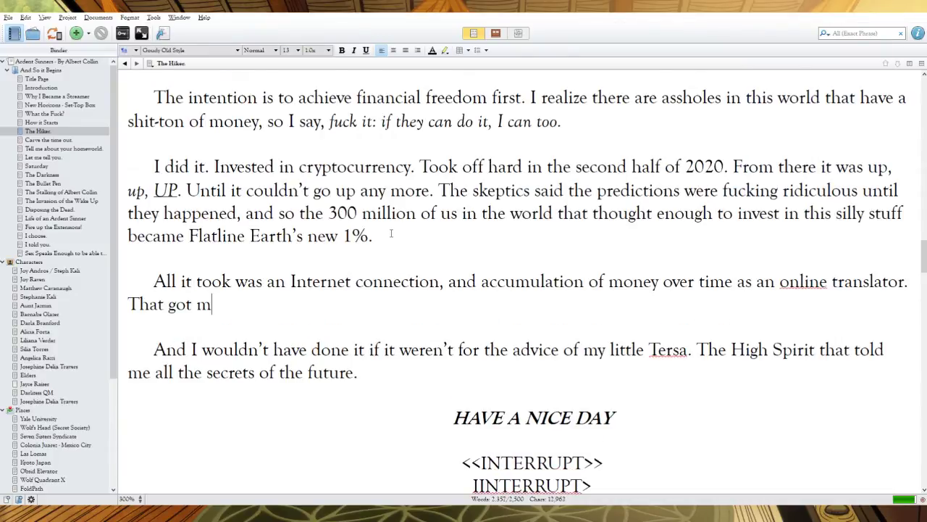
type("e out of my littl")
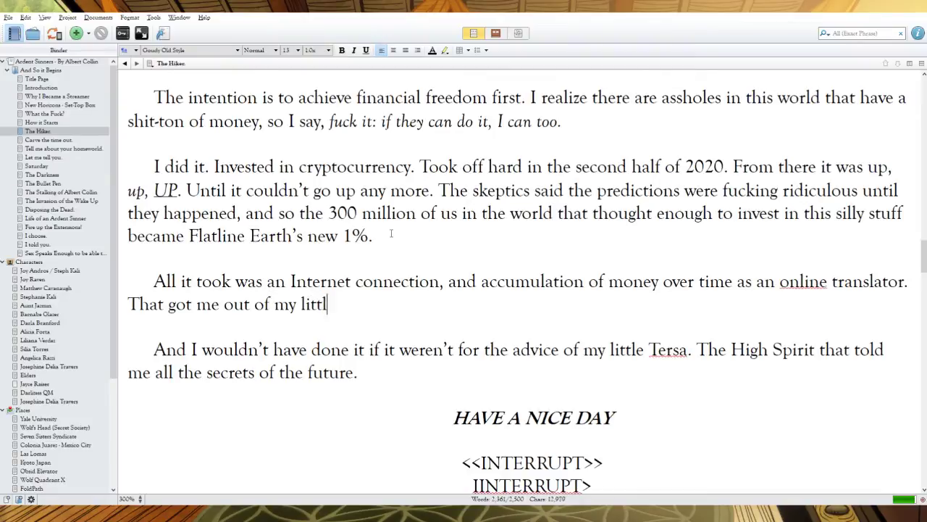
type("e, black")
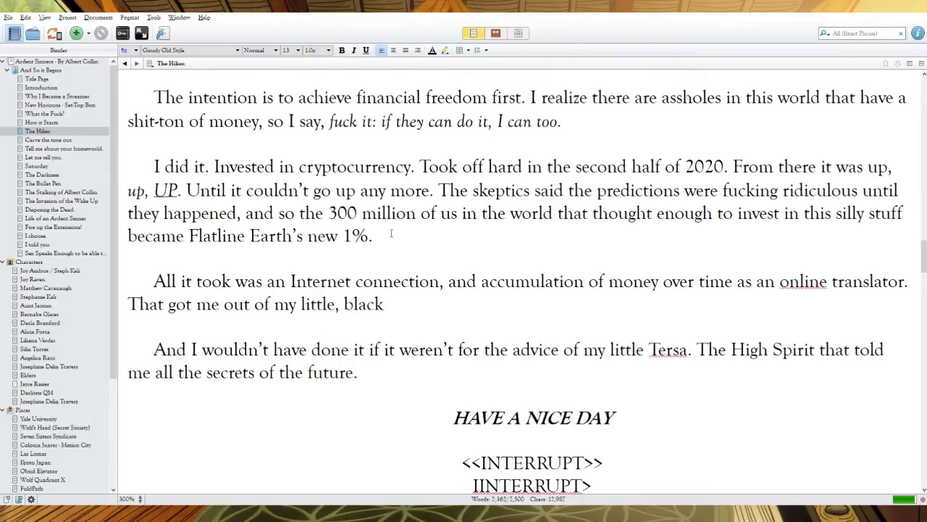
type(" box.")
Step: Extend the "All it took" paragraph with "Steps. Like the hiker that discovered the frozen man."
type("Steps. L")
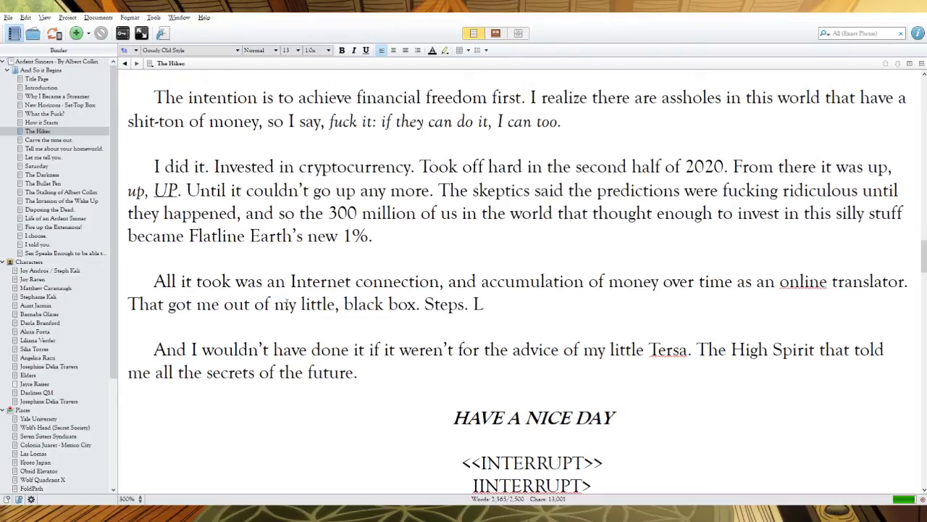
type("ike the hiker")
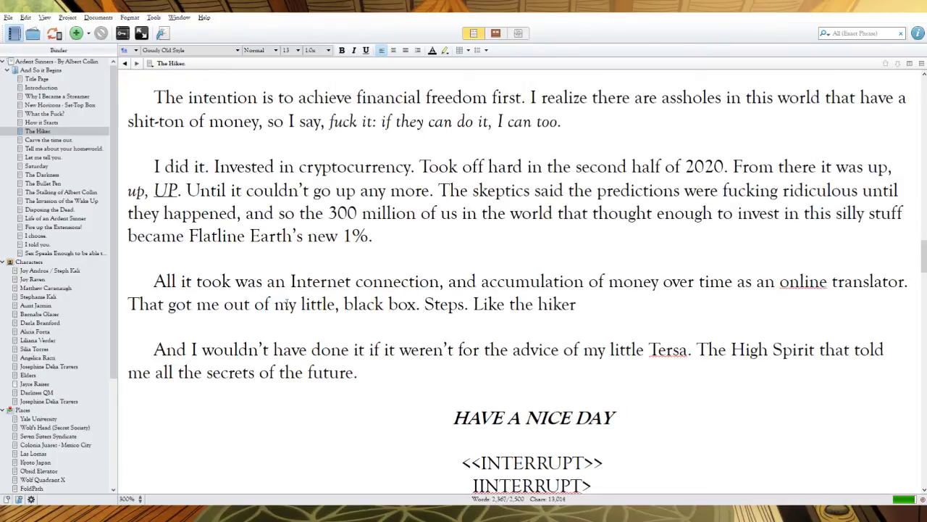
type(" that discov")
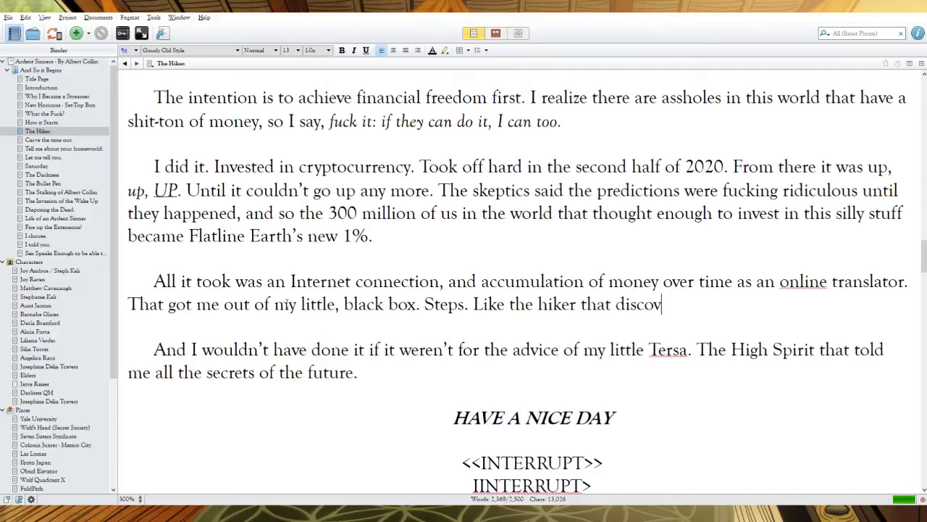
type("ered the froze")
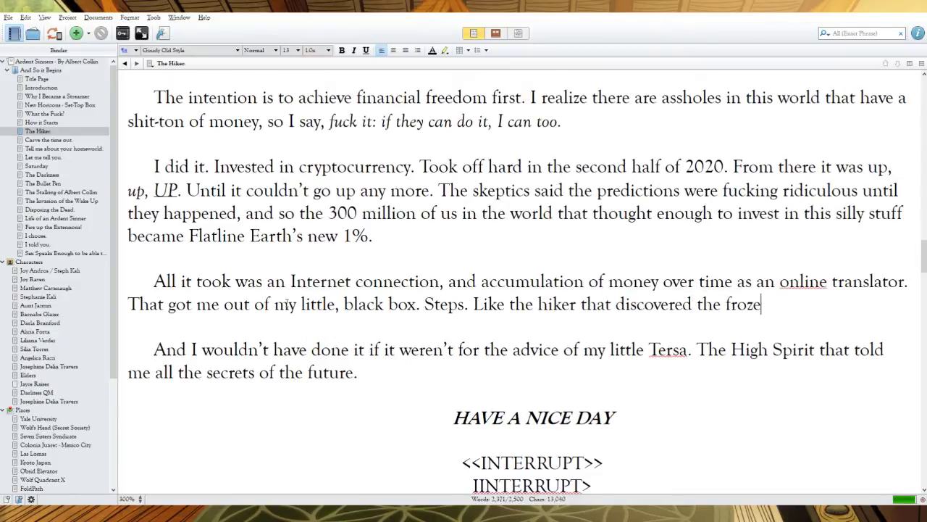
type("n man.")
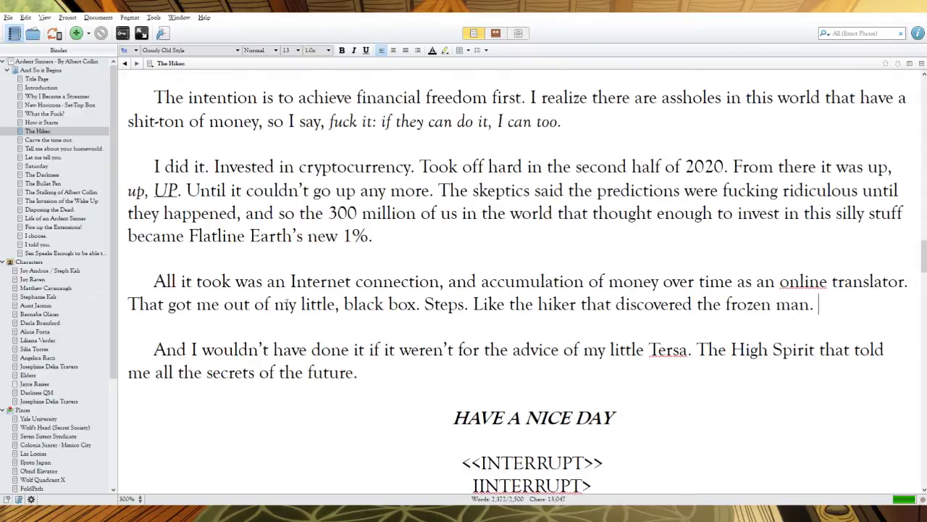
Step: Shorten the hiker sentence to "Like the hiker." and add "We both saw the frozen man and made it to the top."
type("Li")
key("BackSpace")
key("BackSpace")
key("BackSpace")
key("BackSpace")
key("BackSpace")
key("BackSpace")
key("BackSpace")
key("BackSpace")
key("BackSpace")
key("BackSpace")
key("BackSpace")
key("BackSpace")
key("BackSpace")
key("BackSpace")
key("BackSpace")
key("BackSpace")
key("BackSpace")
key("BackSpace")
key("BackSpace")
key("BackSpace")
key("BackSpace")
key("BackSpace")
type(". ")
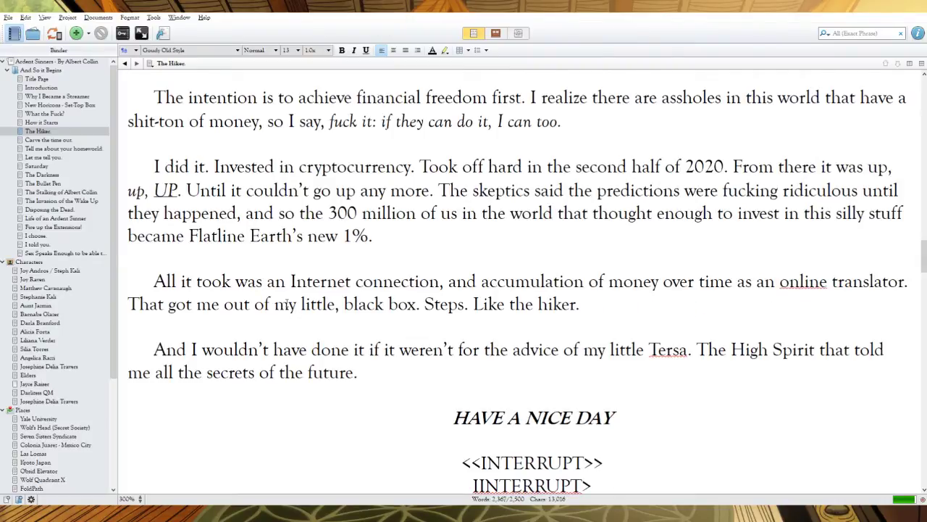
type("We both saw the frozen man and made it to the top.")
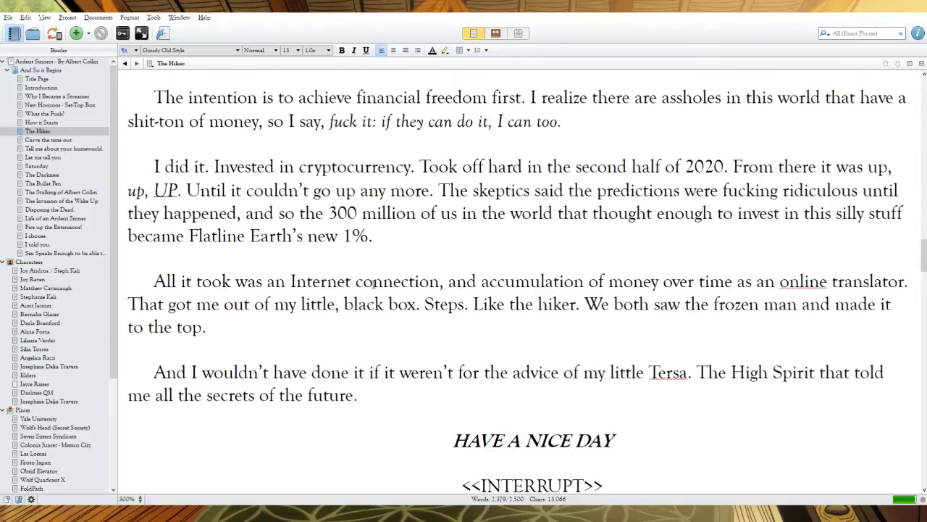
Step: In the frozen man sentence, replace "saw" with "made it past" and the second "made it" with "arrived"
left_click_drag(681, 304, 654, 304)
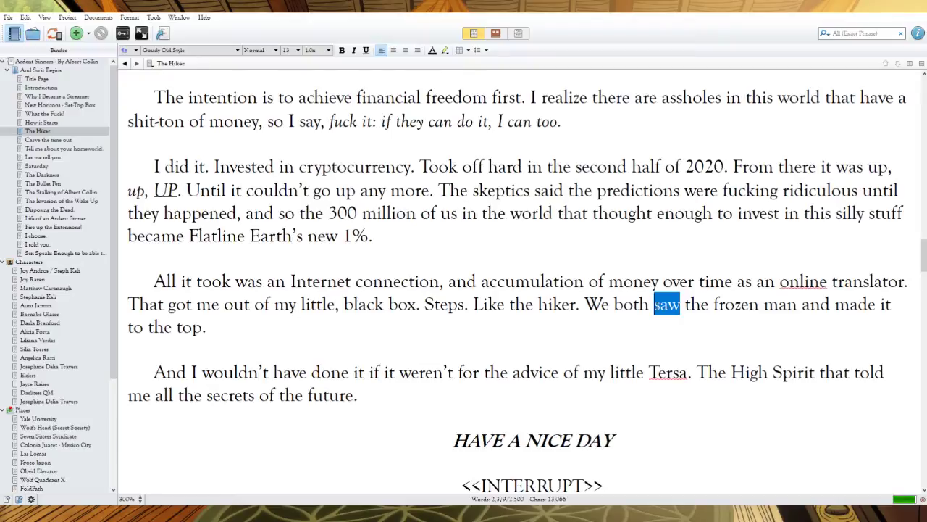
type("made it past")
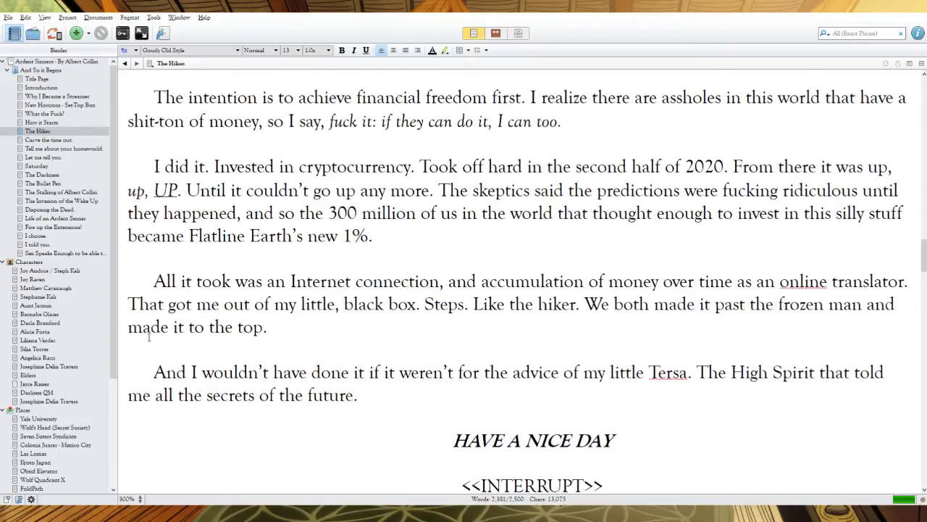
left_click_drag(187, 327, 128, 327)
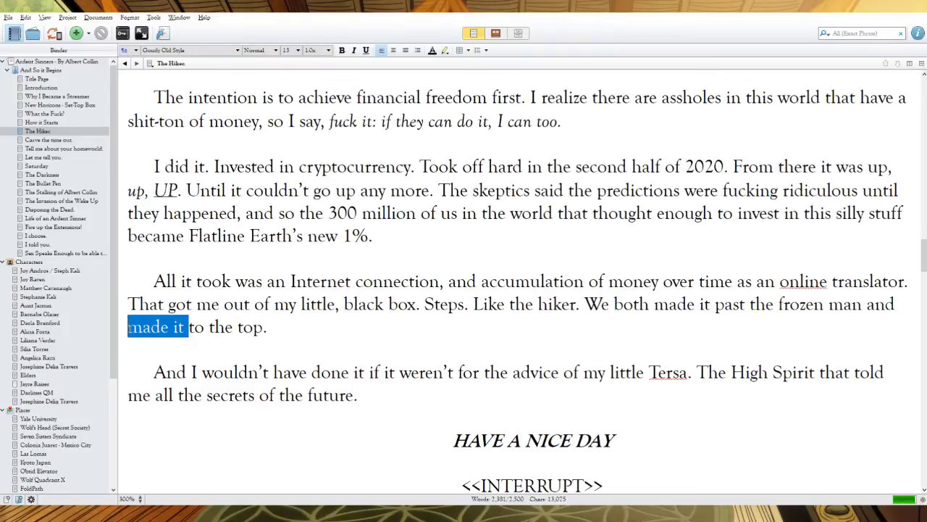
type("arrived")
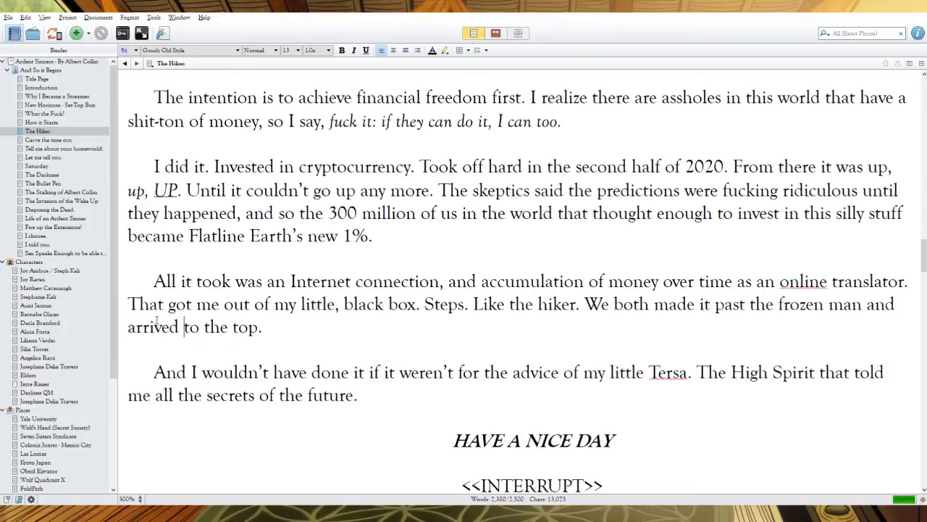
left_click_drag(199, 328, 184, 328)
type("at")
key("alt+Tab")
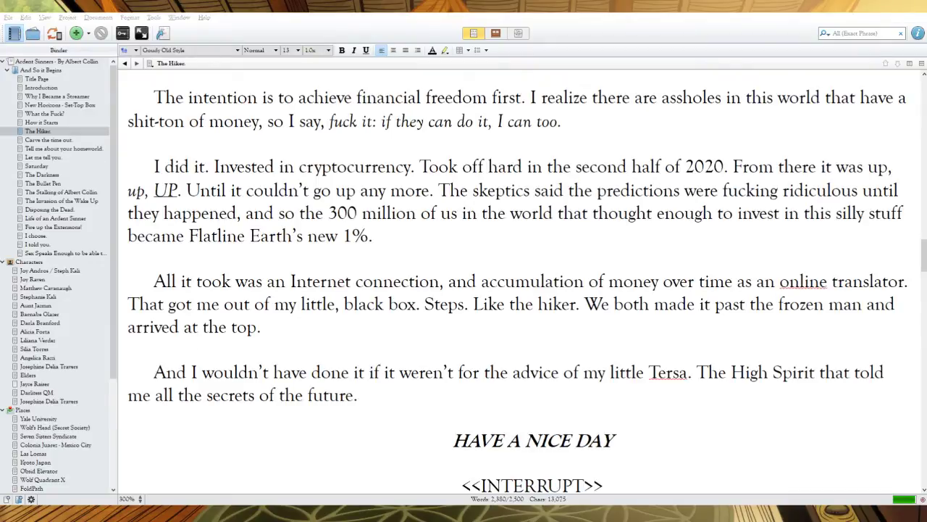
key("alt+Tab")
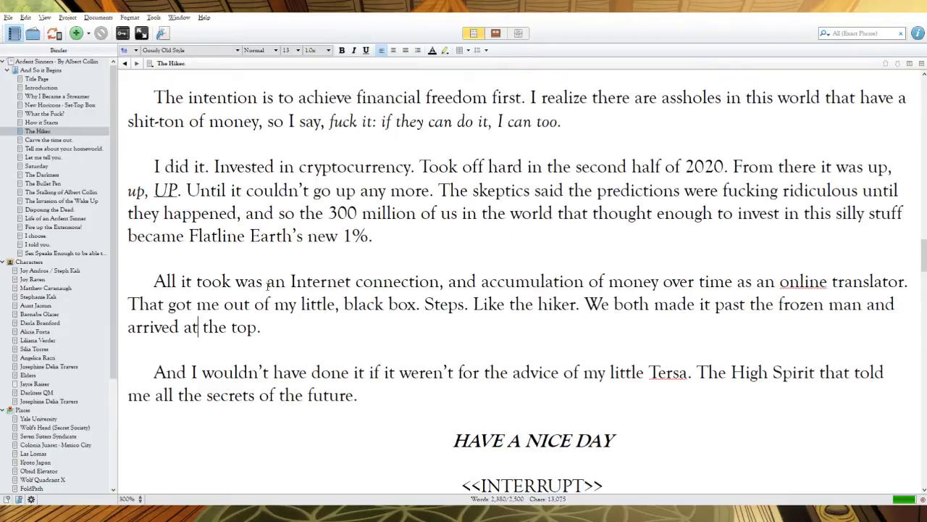
key("BackSpace")
key("BackSpace")
type("to")
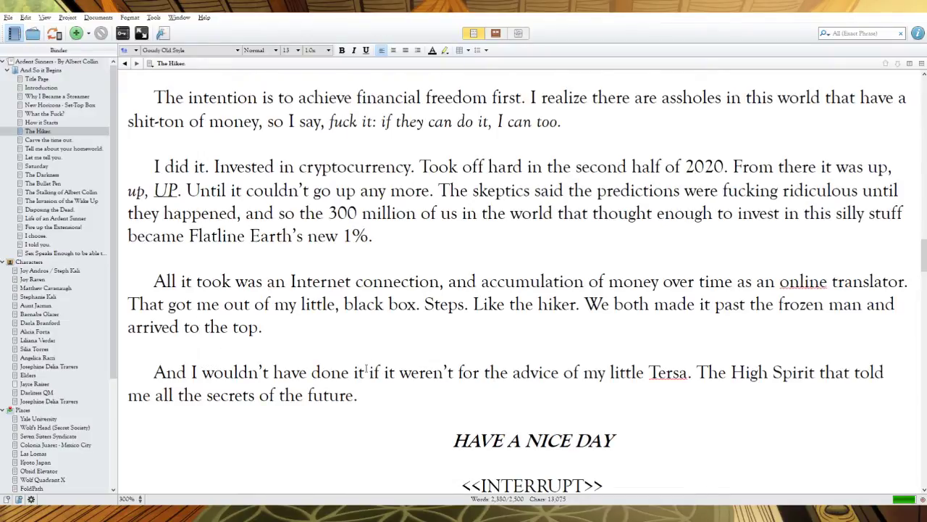
Step: Reword the opening of the paragraph starting "And I wouldn't have done it" to "I wouldn't have achieved it"
left_click_drag(349, 372, 143, 374)
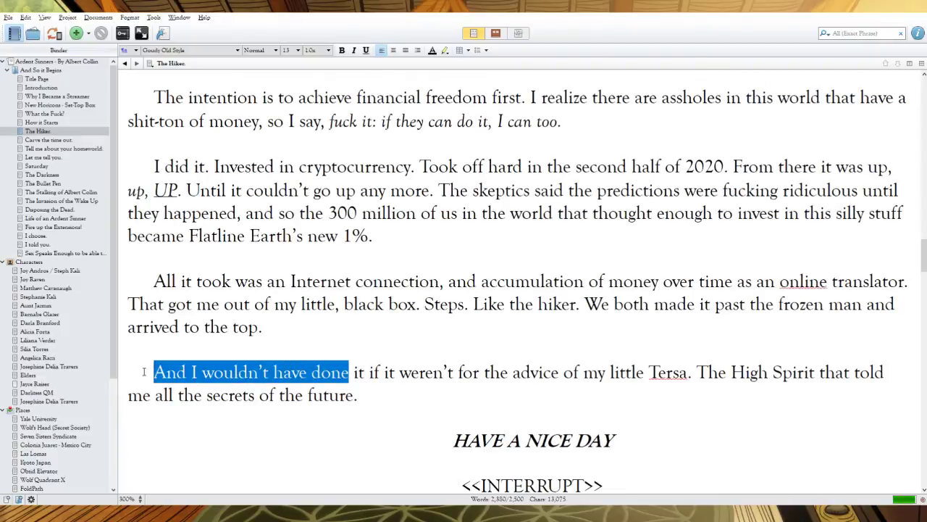
type("I wouldn'")
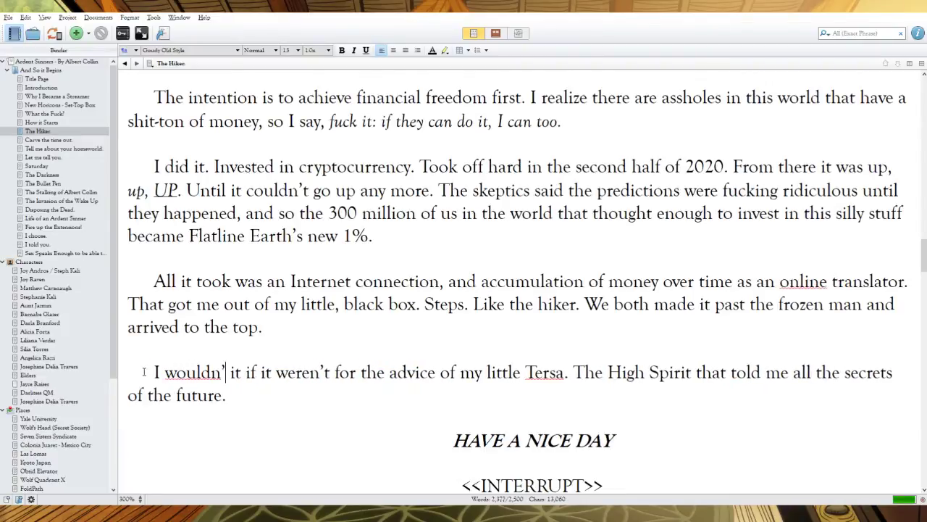
type("t have achieved it")
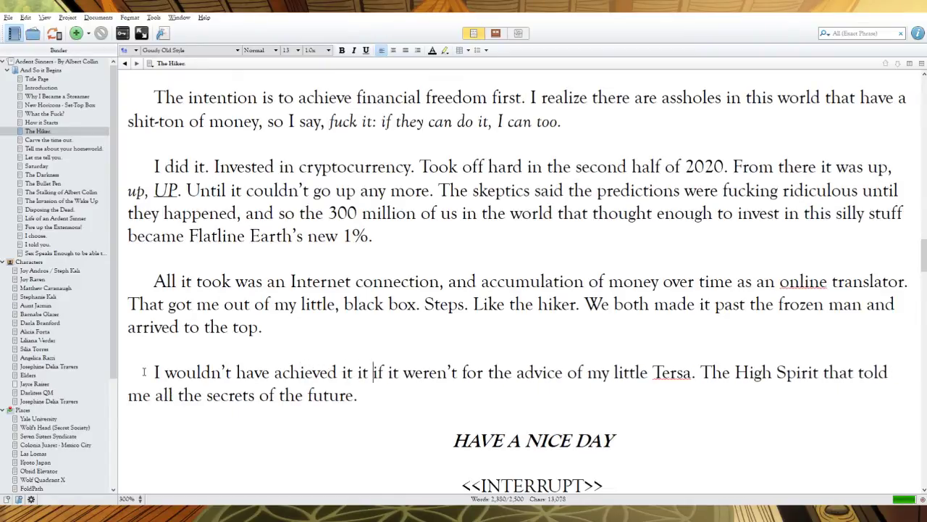
key("Delete")
key("Delete")
key("Delete")
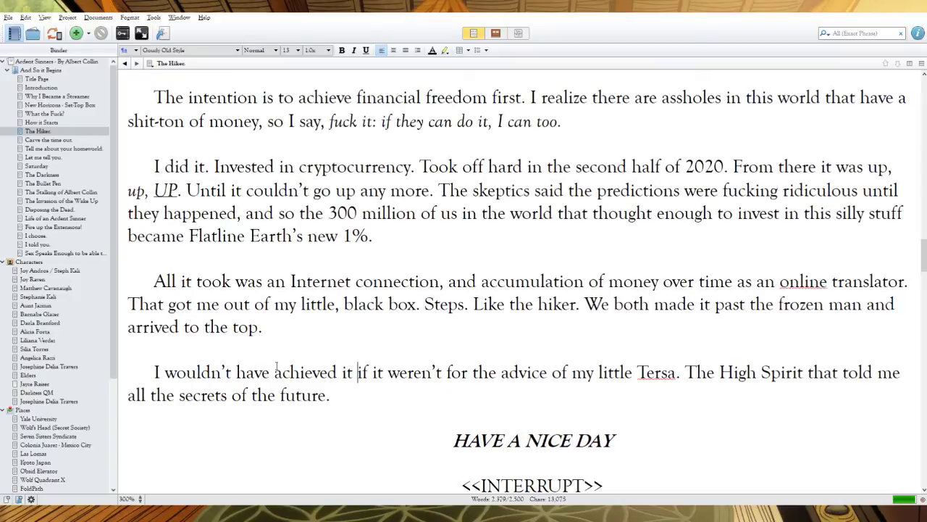
Step: In the advice sentence, replace "it weren't for the" with "not for the friendly" and "my little" with "my dear"
left_click_drag(496, 373, 372, 376)
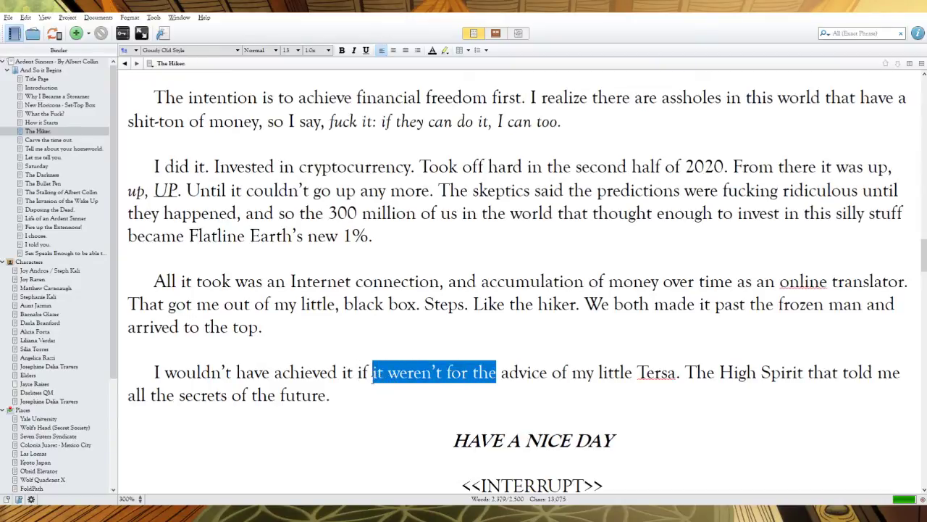
type("not for the frie")
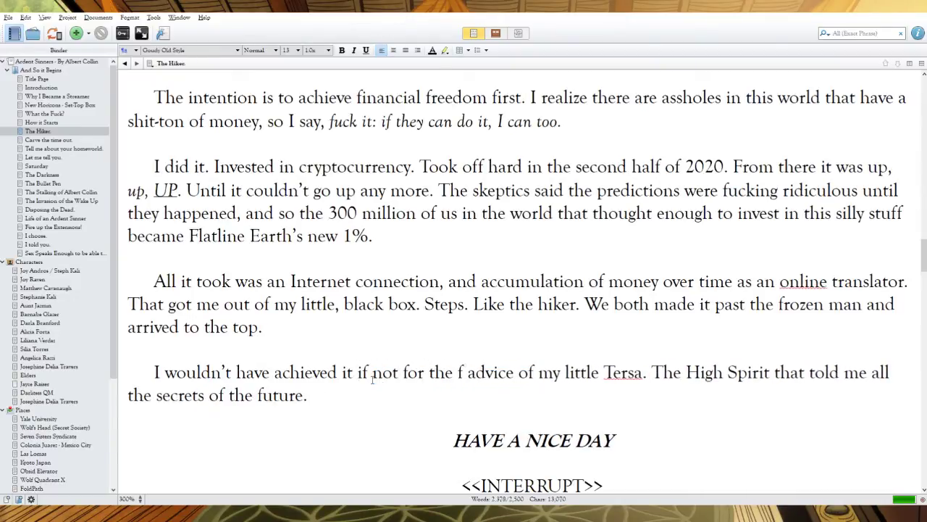
type("ndly")
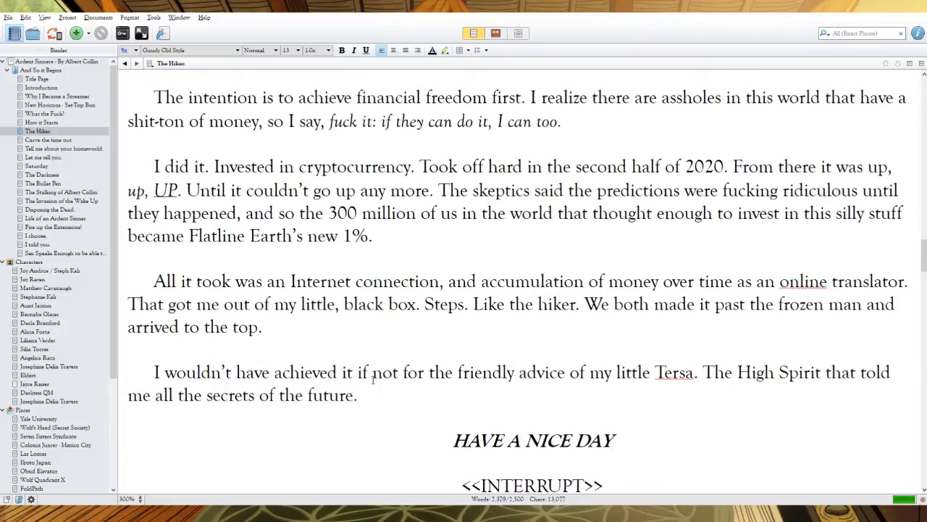
left_click_drag(654, 373, 588, 373)
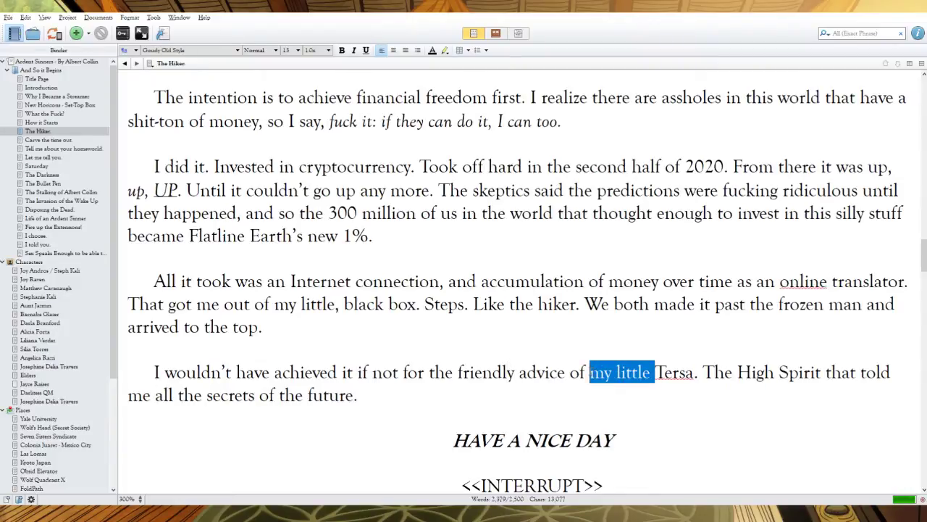
type("my dear")
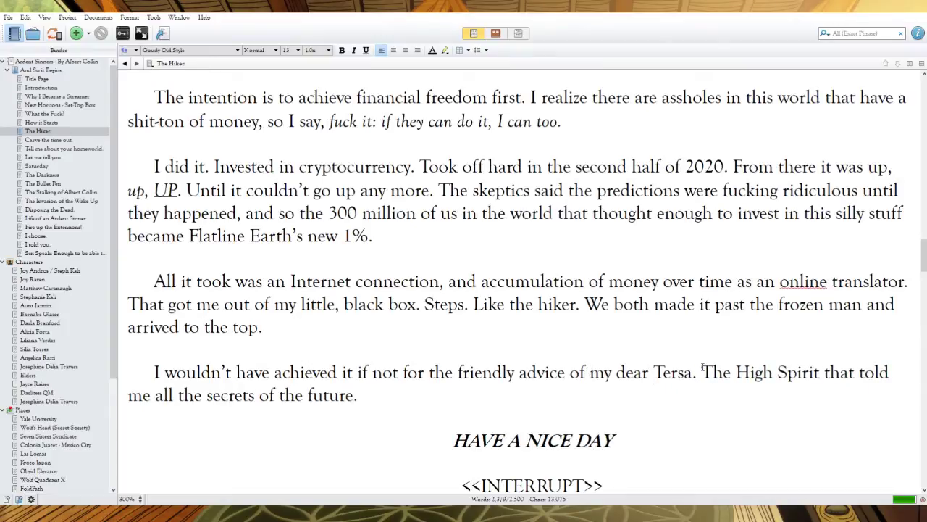
Step: In the High Spirit sentence, delete "that" before "told me" and "all" before "the secrets"
left_click_drag(859, 372, 822, 371)
key("BackSpace")
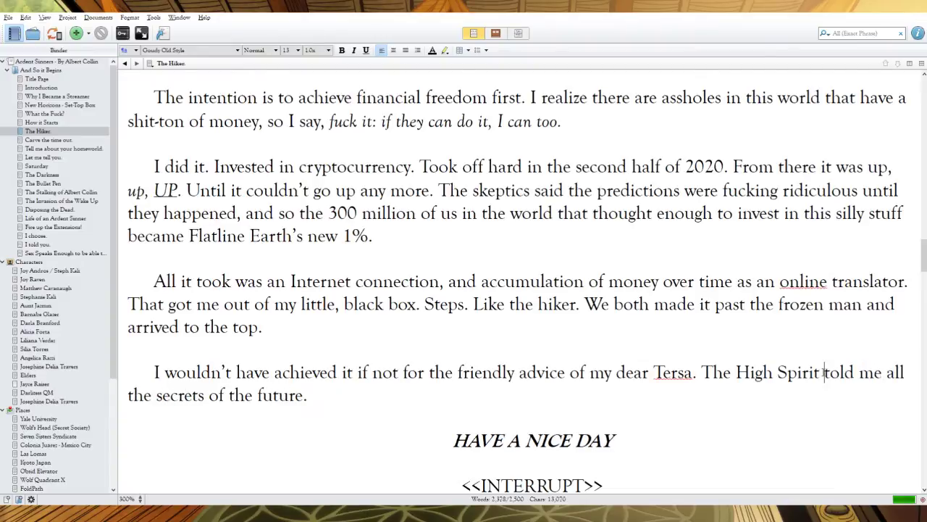
left_click(907, 371)
key("BackSpace")
key("BackSpace")
key("BackSpace")
key("BackSpace")
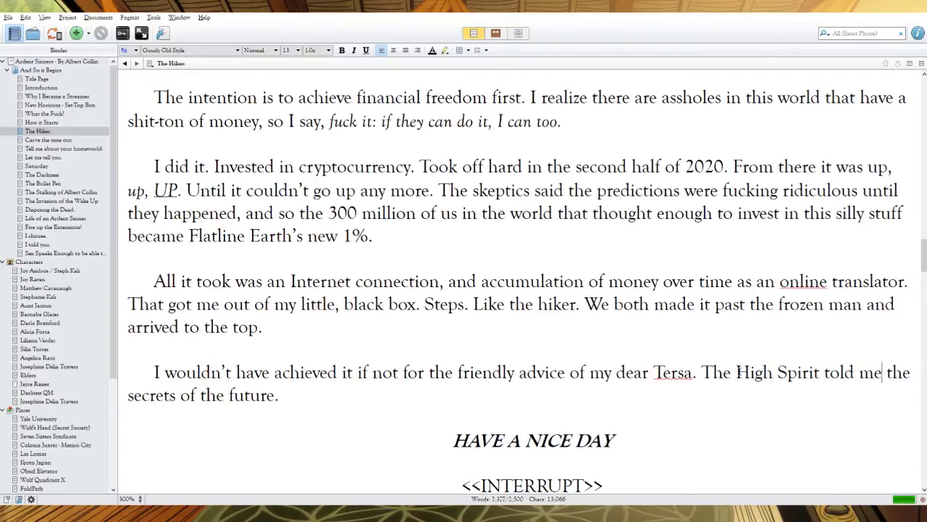
Step: In the italic "I'm finally free" paragraph, change "He" to "She" and insert "digital" before "assets"
scroll(290, 403, "down", 3)
scroll(298, 400, "down", 3)
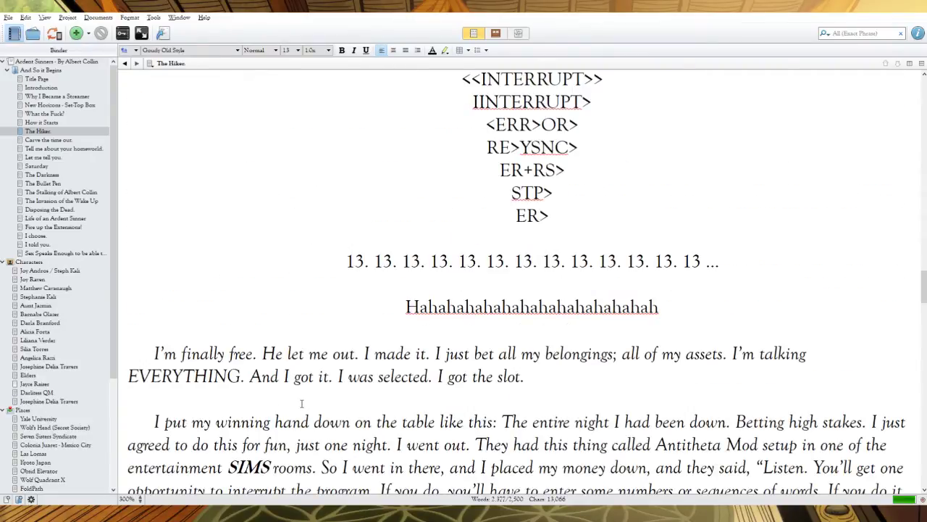
left_click_drag(282, 354, 261, 353)
type("She")
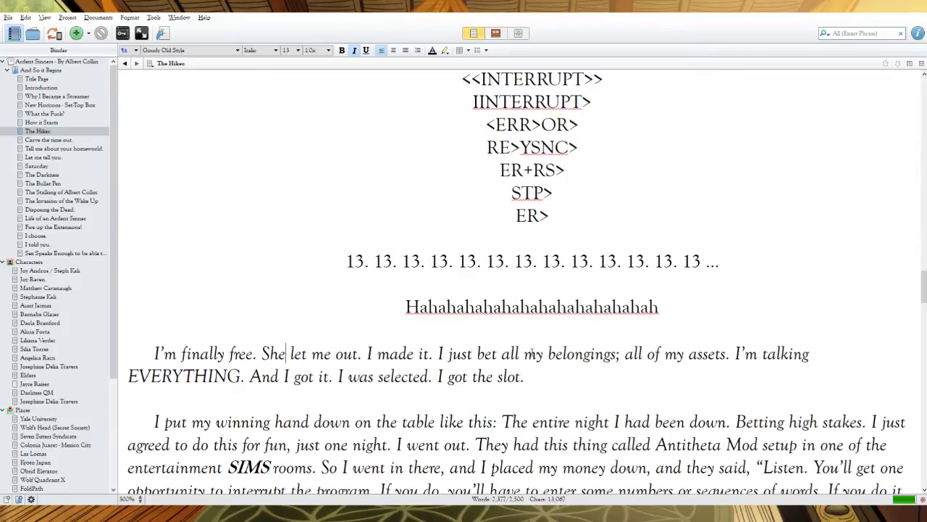
left_click(690, 354)
type("digit")
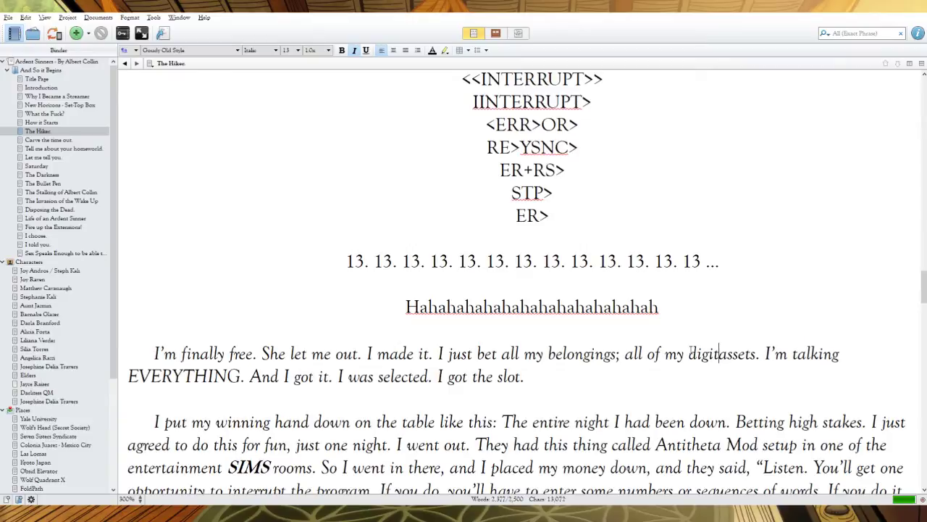
type("al a")
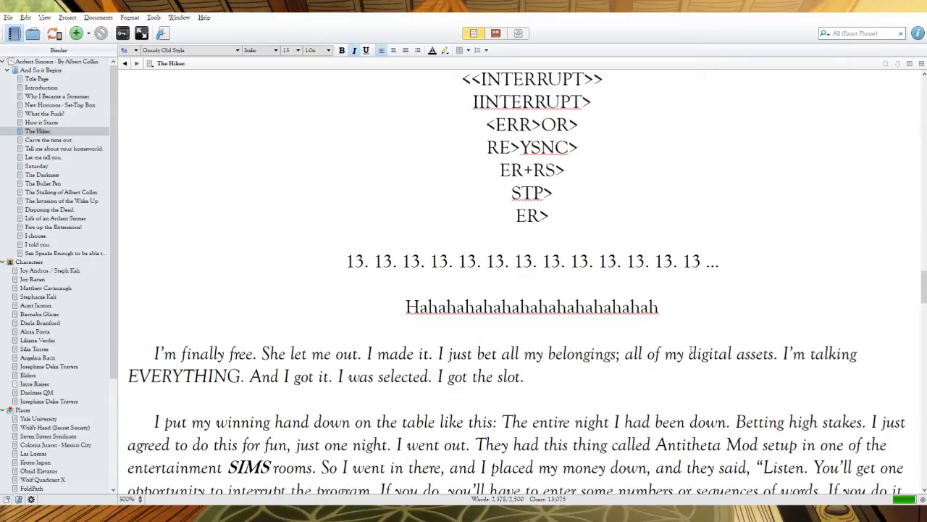
Step: In the "I'm finally free" paragraph, change "got it" to "got out" and insert "Made it to the Obsidian Void." before "I got the slot"
double_click(324, 375)
type("out")
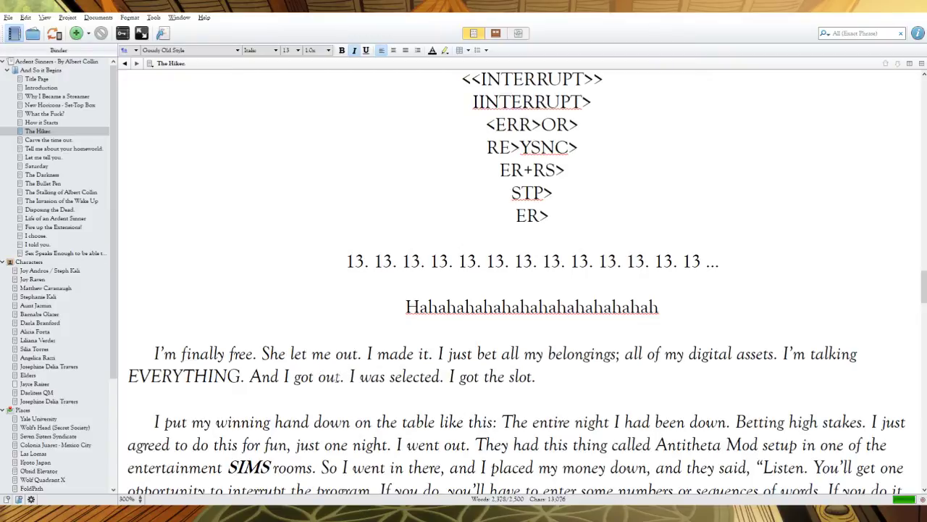
left_click(355, 376)
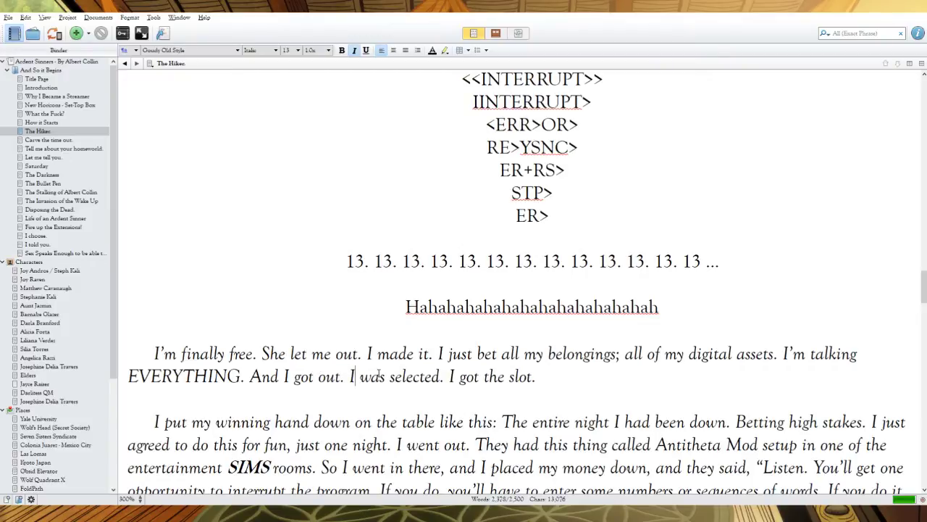
left_click(447, 377)
type("Made it to the Obsidian voic")
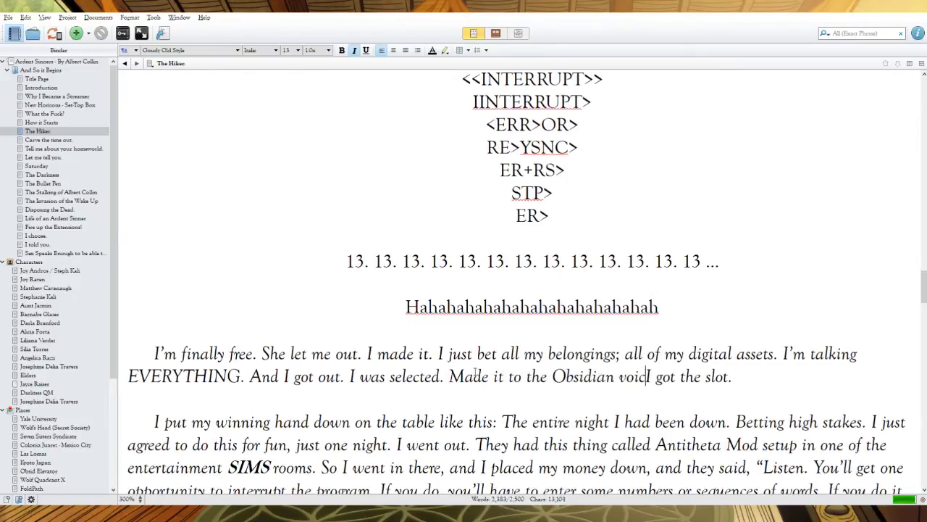
key("BackSpace")
key("BackSpace")
key("BackSpace")
type("Void.")
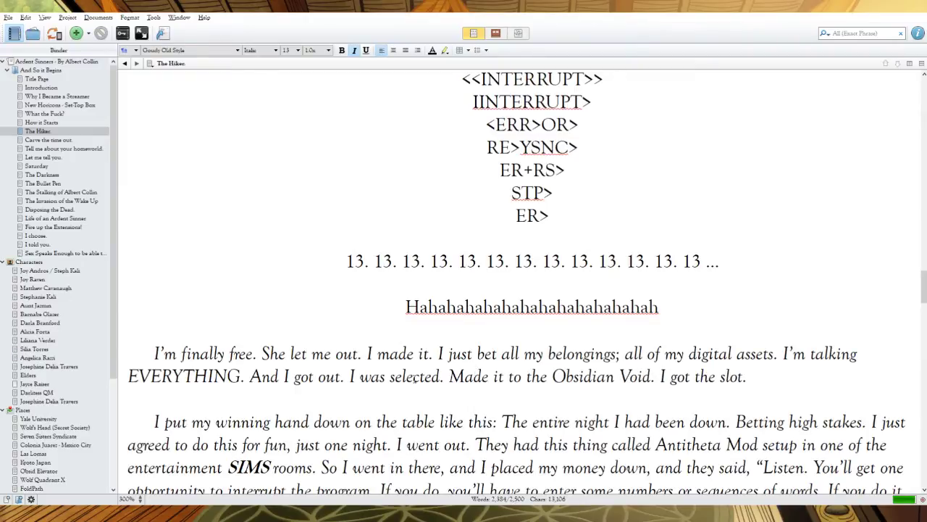
Step: Delete "I put my winning hand down on the table like this:" from the following paragraph and shorten "Betting high stakes" to "High stakes"
scroll(415, 379, "down", 3)
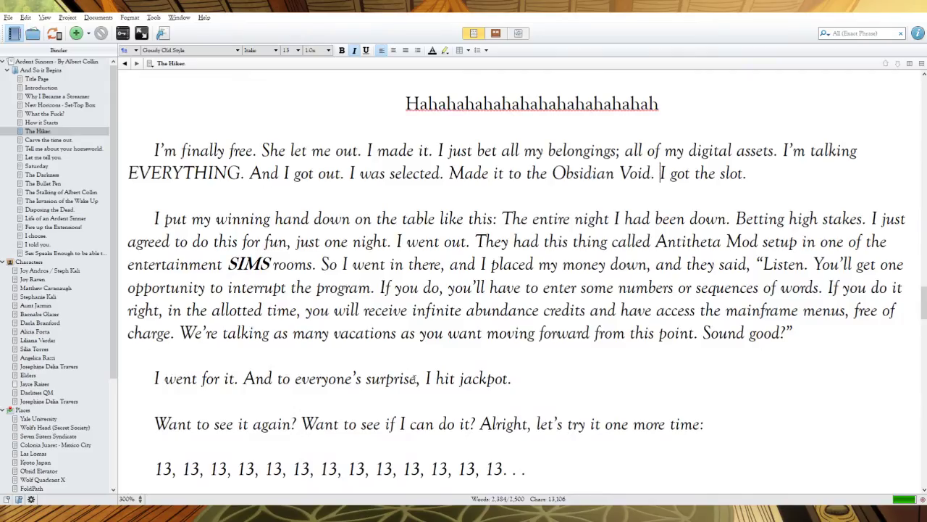
left_click_drag(503, 218, 155, 219)
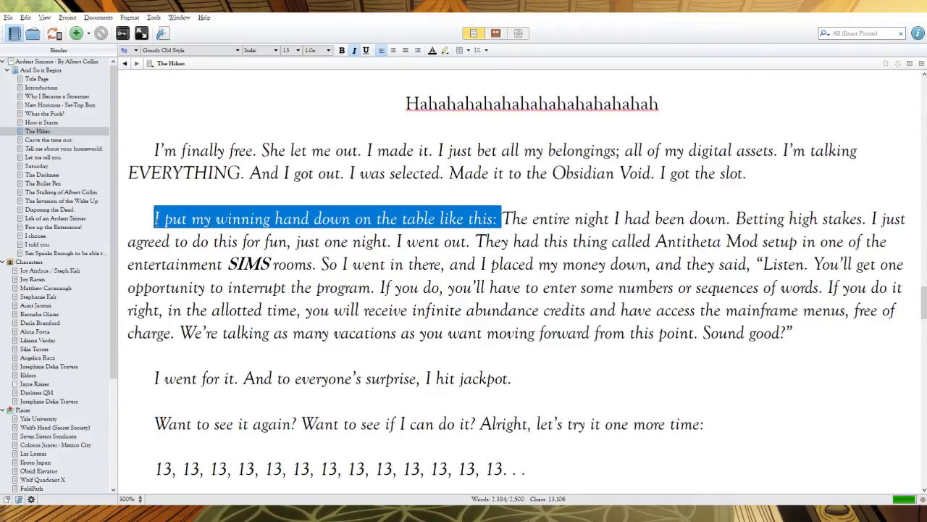
key("BackSpace")
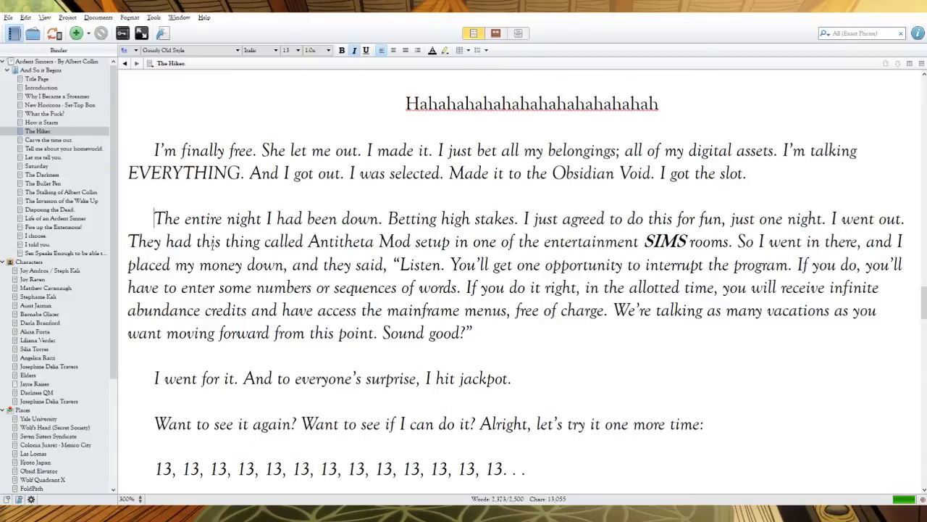
left_click_drag(442, 217, 389, 218)
key("BackSpace")
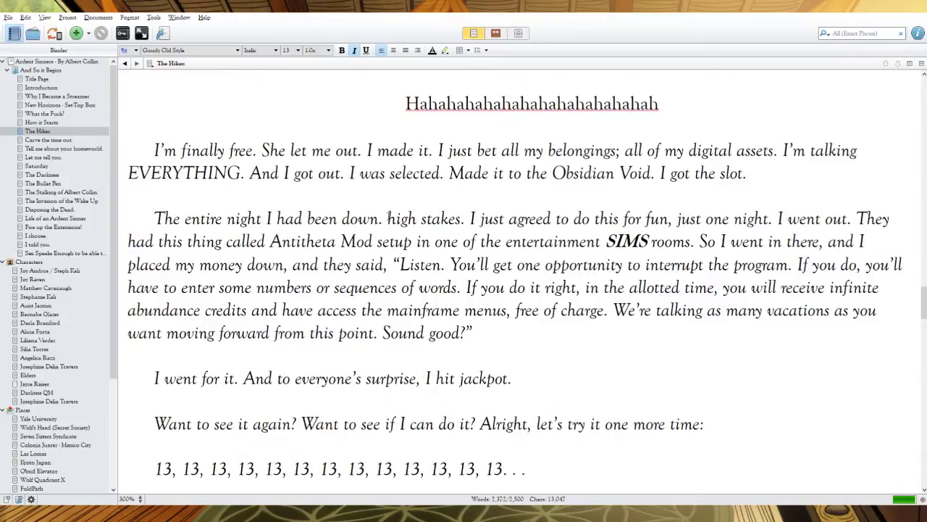
type("H")
key("Delete")
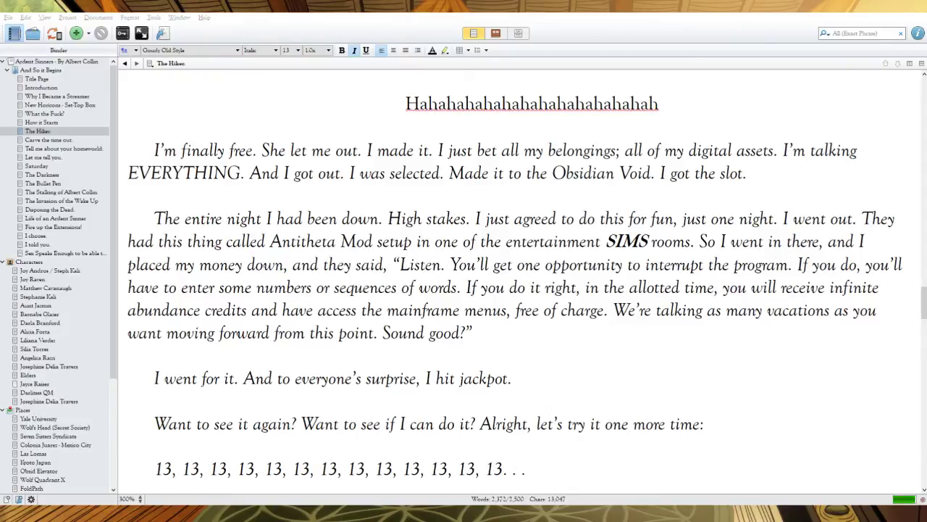
Step: Replace the text from "I just agreed to do this for fun" through "I went out" with "I decided to call, and go all in one night"
left_click(400, 218)
left_click(454, 195)
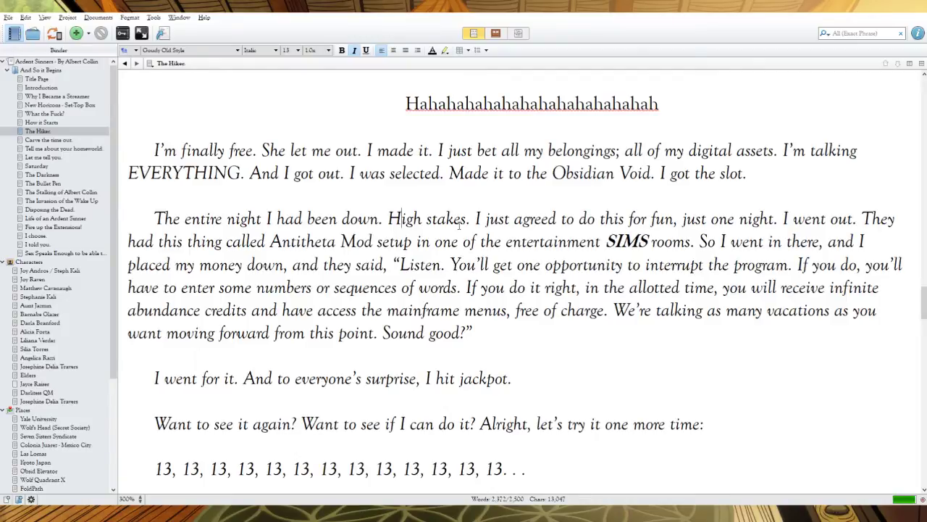
left_click(848, 218)
left_click_drag(853, 219, 476, 219)
type("I decid")
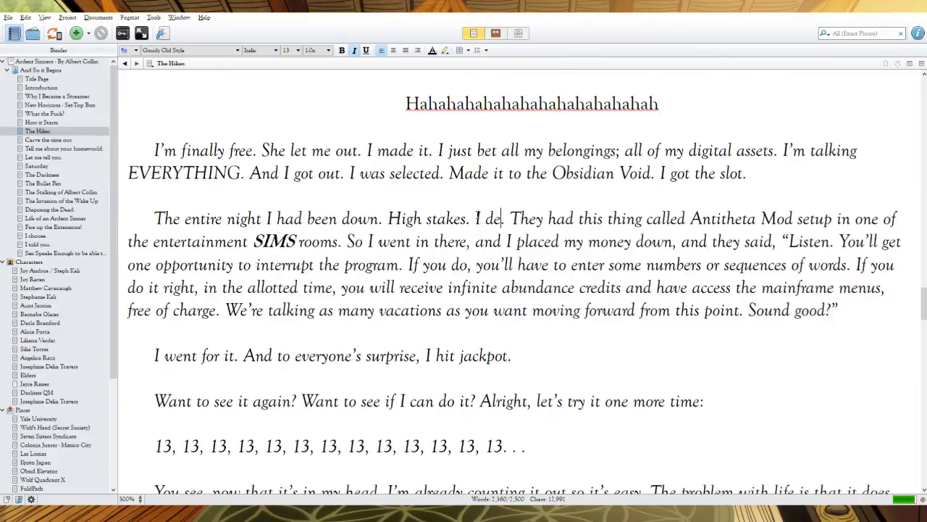
type("ed to call")
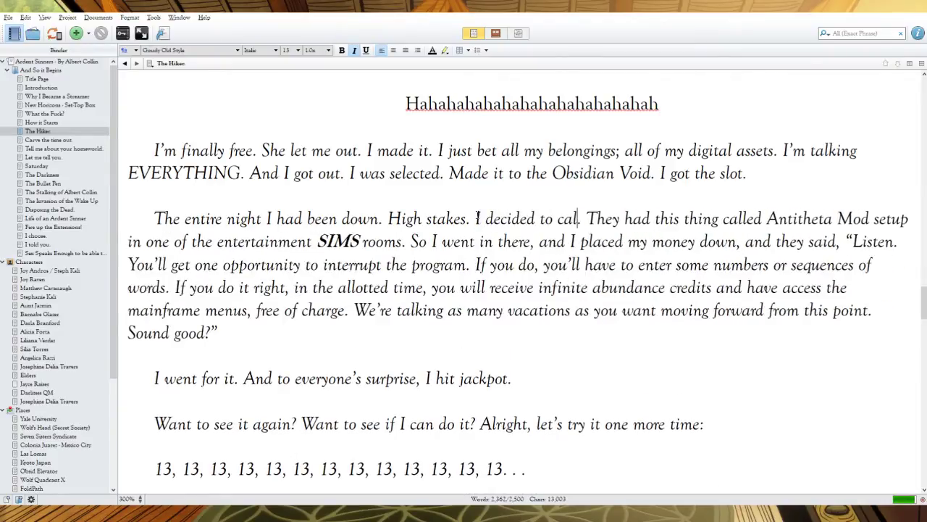
key("BackSpace")
key("BackSpace")
key("BackSpace")
key("BackSpace")
key("BackSpace")
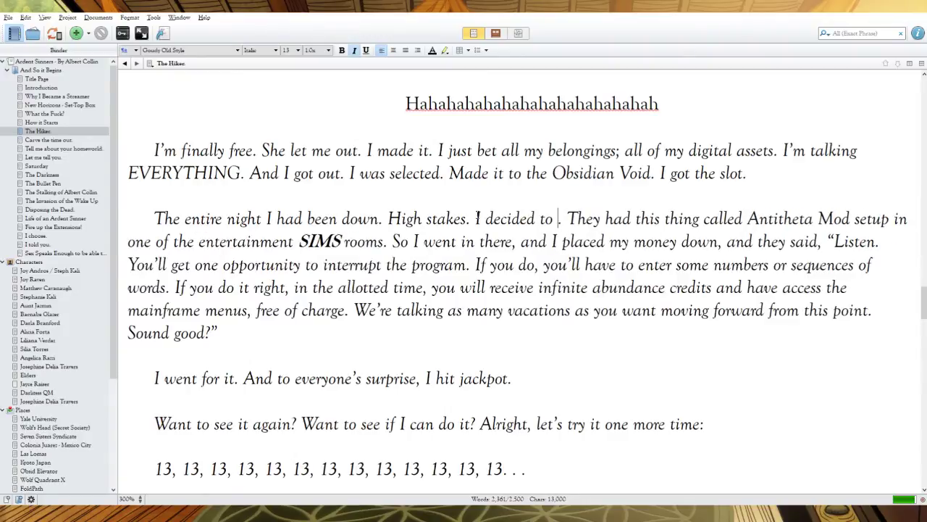
type("call, an")
type("d go all in")
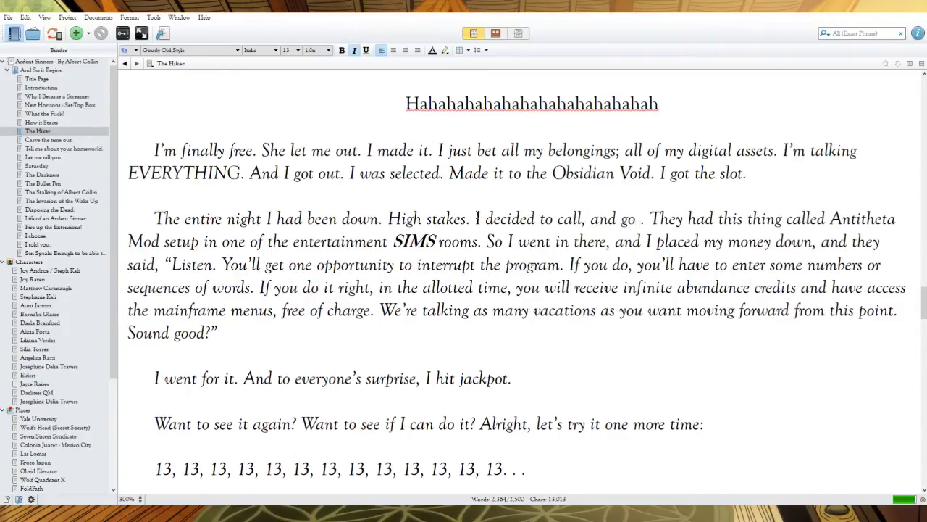
type(" one ")
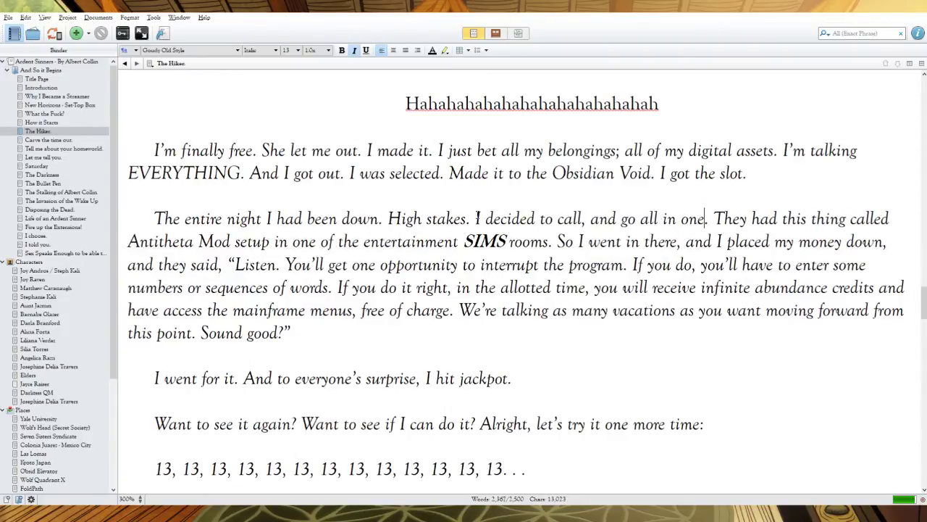
type("night")
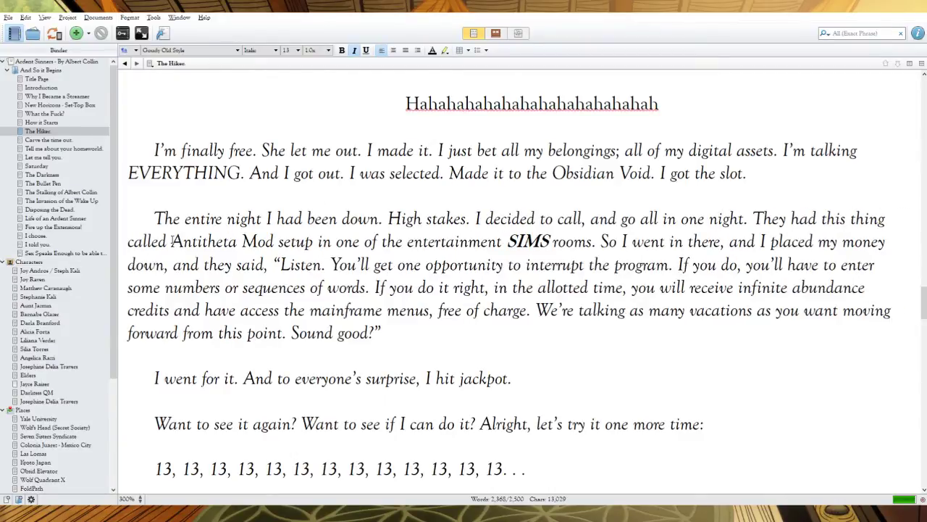
Step: Reword "They had this thing called Antitheta Mod setup" as "The Antitheta Mod was setup"
left_click_drag(171, 241, 165, 218)
left_click_drag(333, 197, 779, 218)
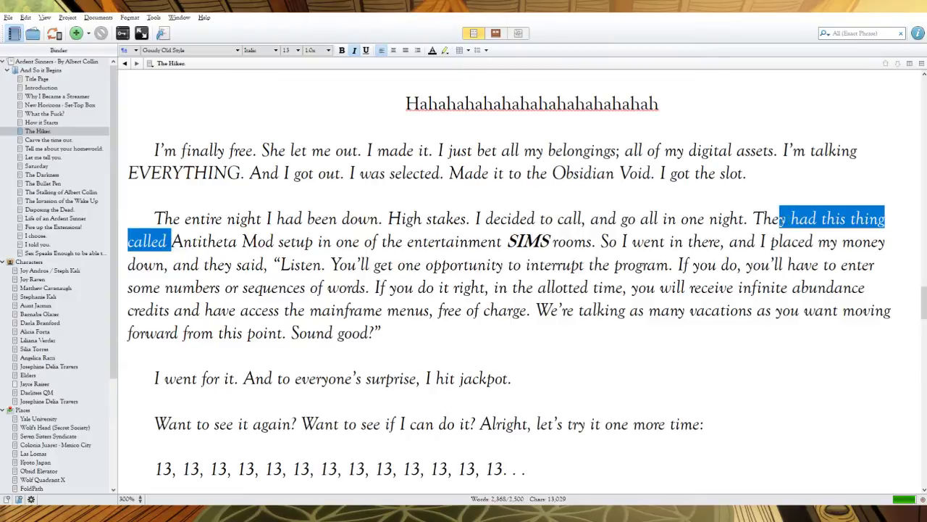
key("BackSpace")
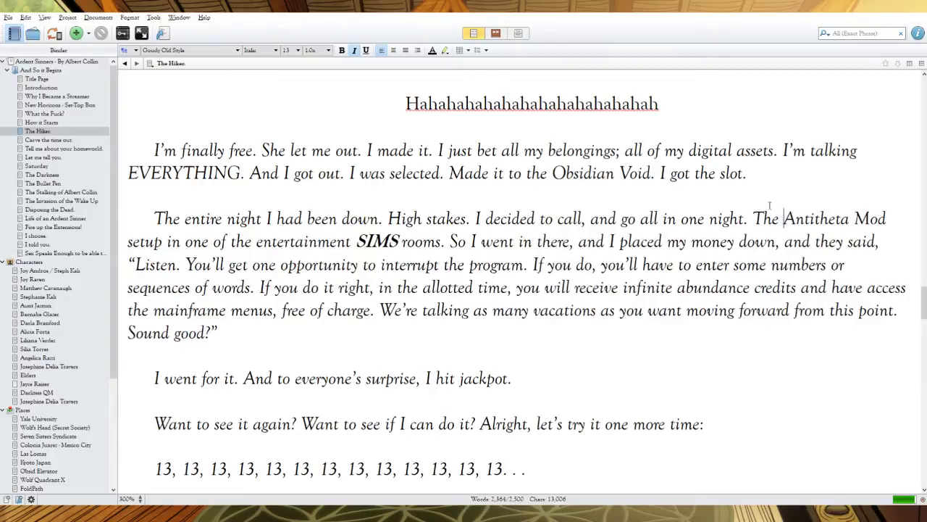
left_click(128, 242)
type("uas")
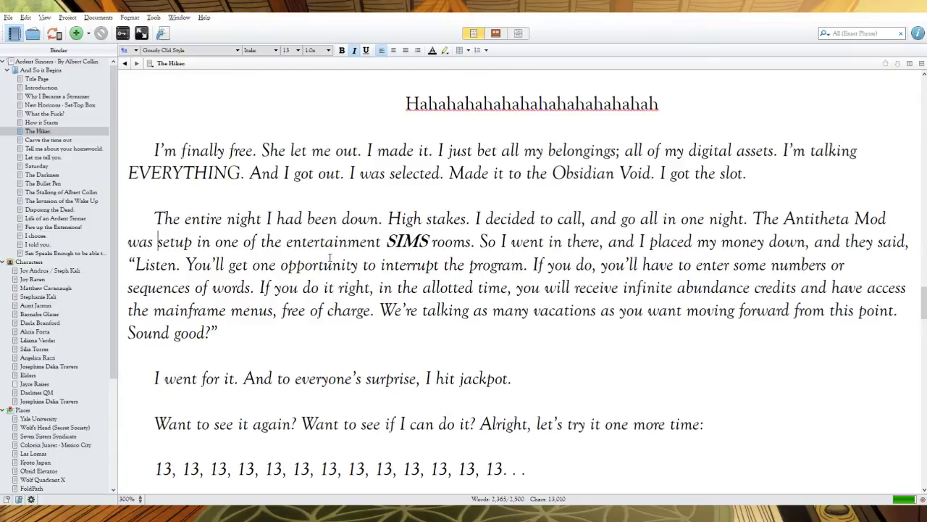
Step: Remove "So" before "I went in there" and replace "I placed" with "put" in the same sentence
left_click_drag(504, 241, 479, 241)
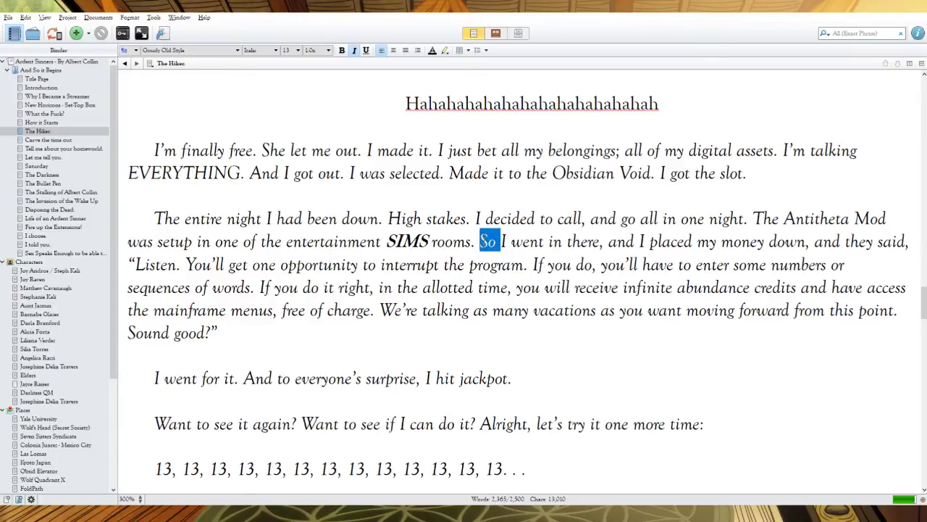
key("BackSpace")
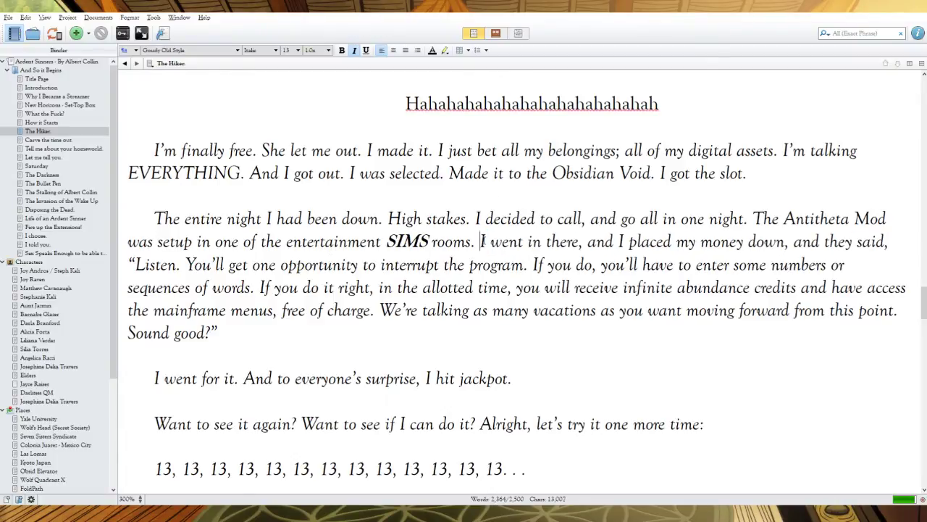
left_click_drag(675, 241, 618, 241)
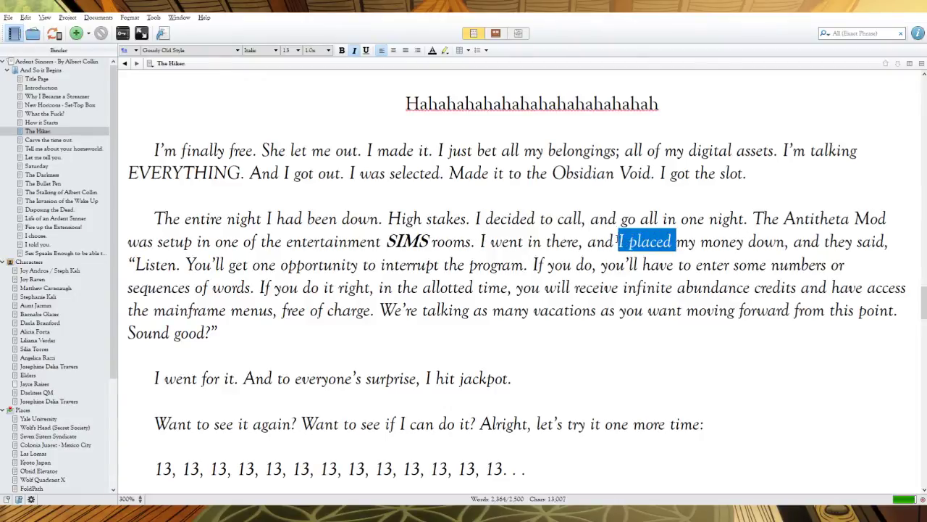
type("put")
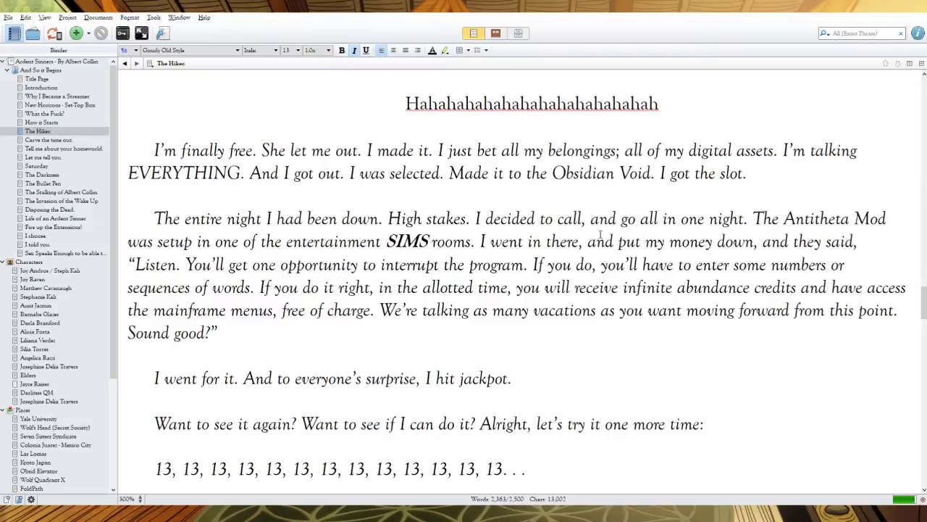
Step: Change "You'll get" to "You get" and delete the sentence "If you do, you'll have to enter some numbers or sequences of words."
left_click(225, 264)
key("BackSpace")
key("BackSpace")
key("BackSpace")
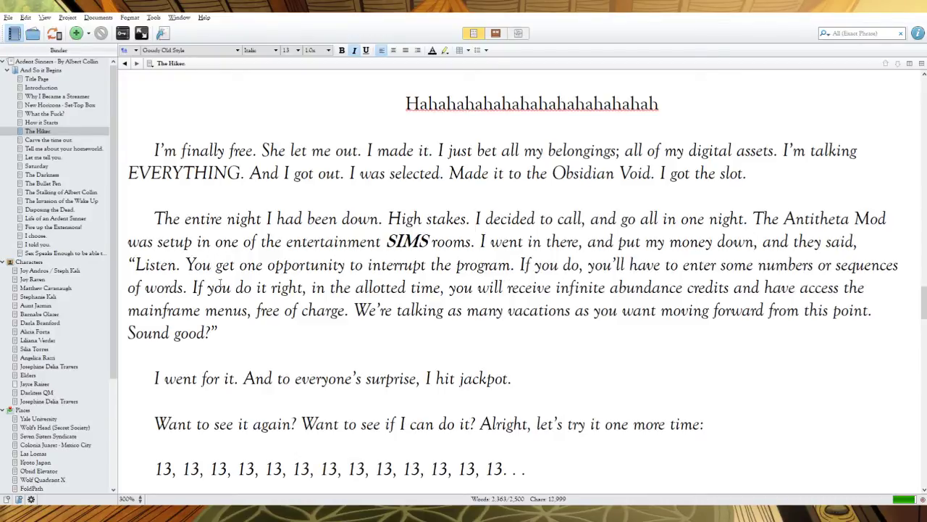
left_click_drag(193, 287, 519, 265)
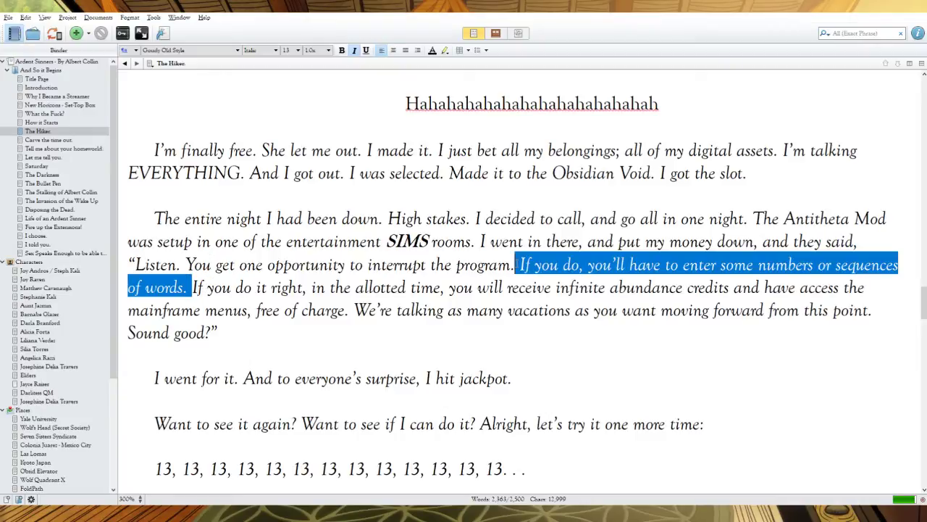
key("BackSpace")
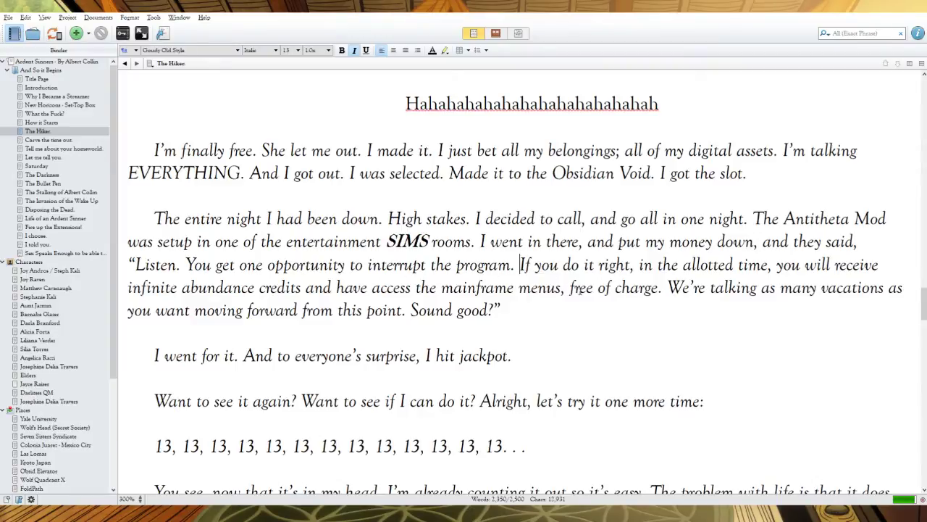
Step: Delete ", free of charge" after "mainframe menus" and replace "We're talking as" with "As" at the start of the vacations sentence
left_click_drag(660, 287, 563, 288)
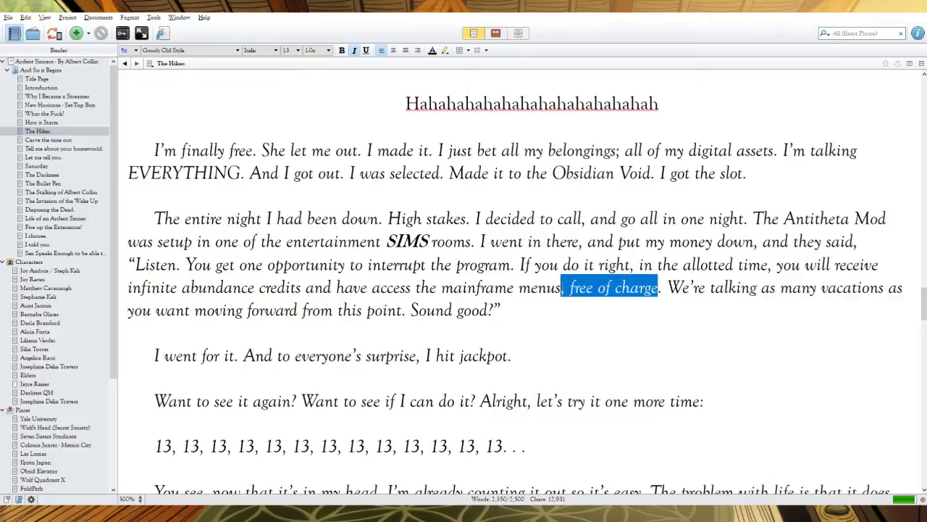
key("BackSpace")
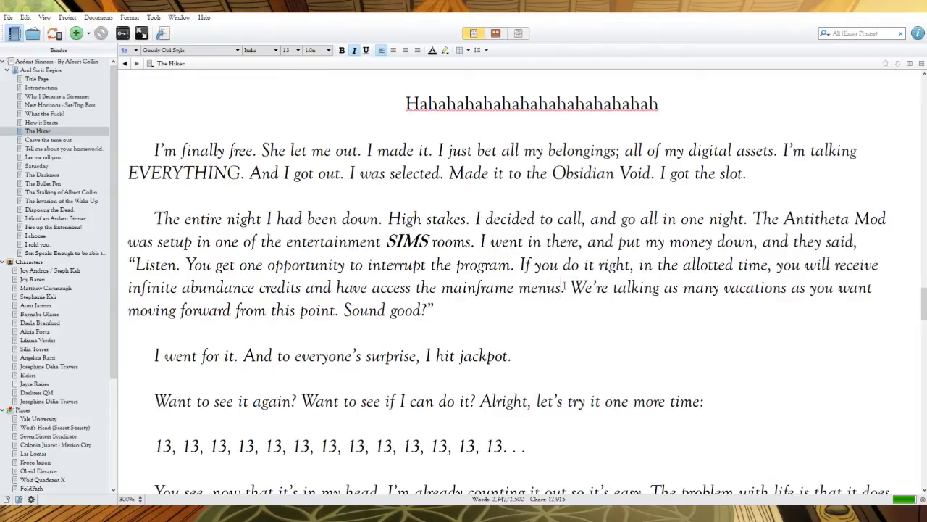
left_click_drag(683, 287, 570, 288)
type("s")
key("BackSpace")
type("As")
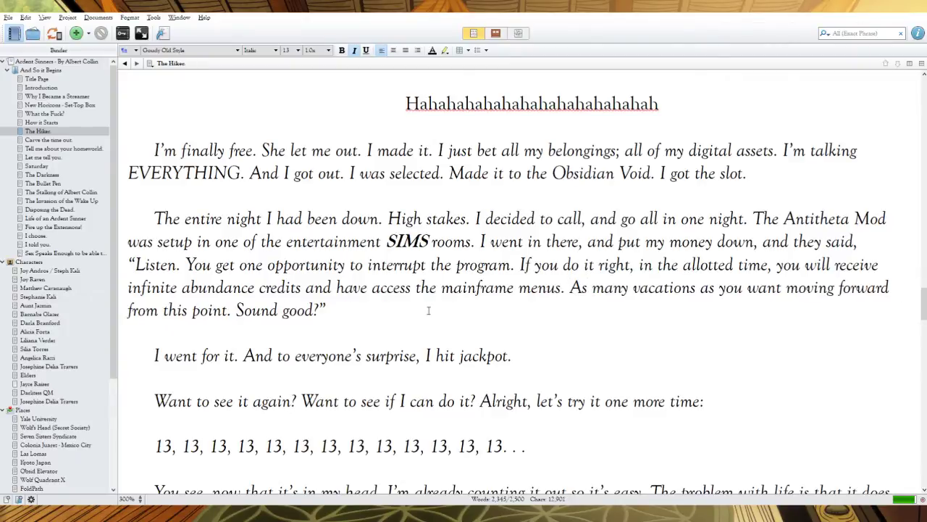
Step: Remove "from this point" and "Sound good?" so the quotation ends with "moving forward.”"
left_click_drag(319, 310, 236, 310)
key("BackSpace")
key("BackSpace")
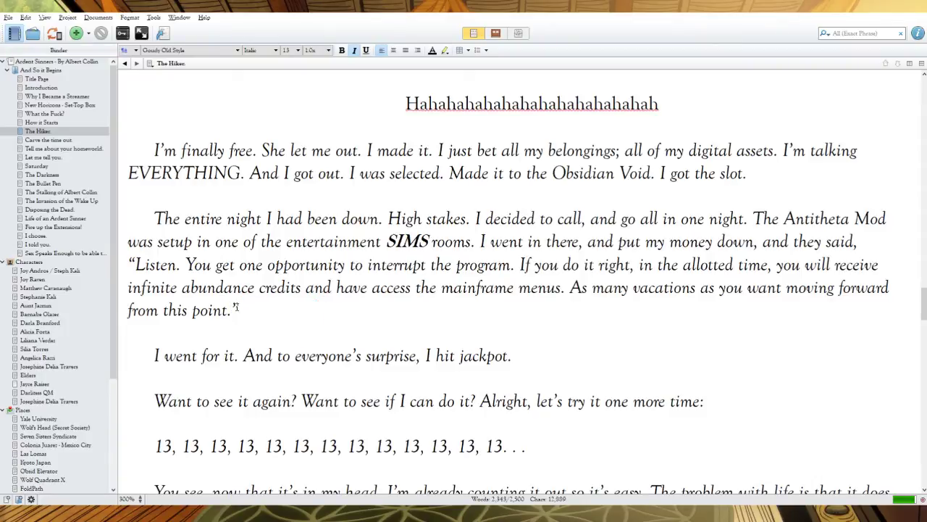
key("BackSpace")
key("BackSpace")
key("BackSpace")
key("BackSpace")
key("BackSpace")
key("BackSpace")
key("BackSpace")
key("BackSpace")
key("BackSpace")
key("BackSpace")
key("BackSpace")
key("BackSpace")
key("BackSpace")
key("BackSpace")
key("BackSpace")
key("BackSpace")
type(".”")
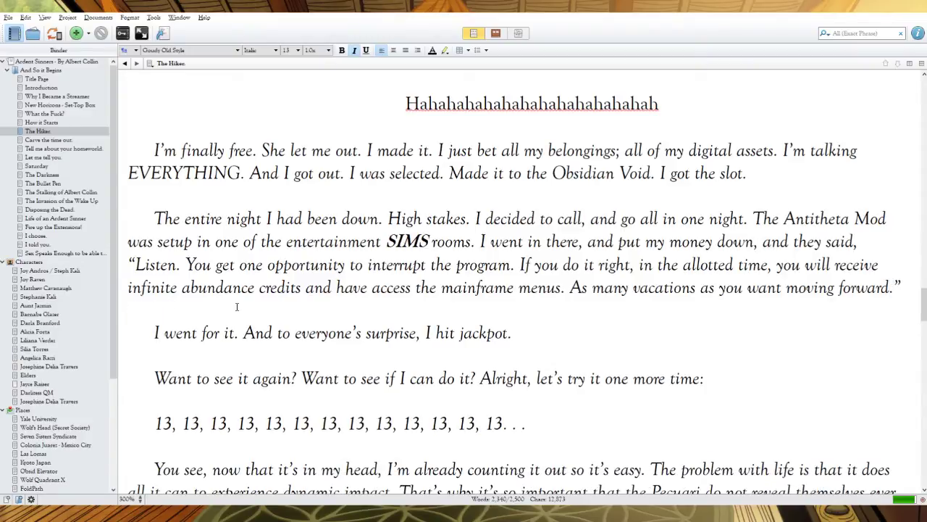
Step: Delete "And to everyone's surprise," between "I went for it." and "I hit jackpot."
left_click_drag(425, 333, 243, 332)
key("BackSpace")
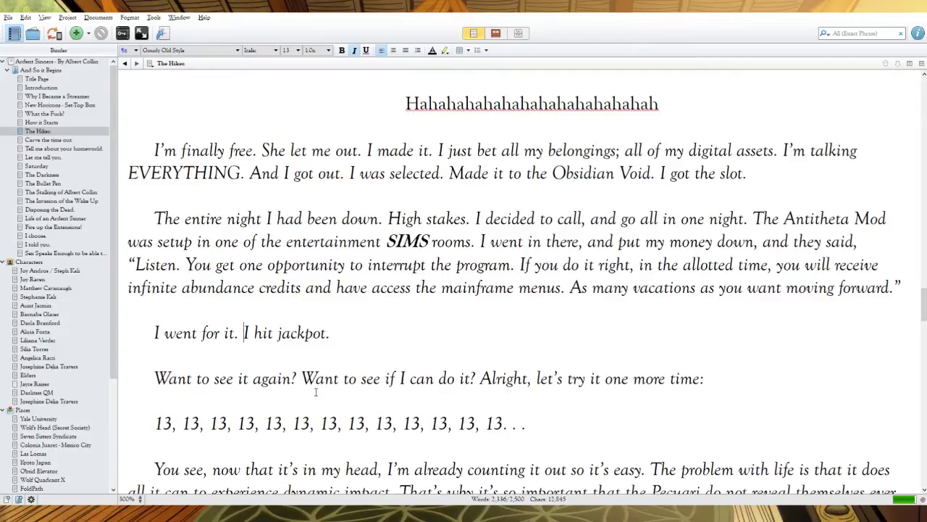
Step: Rewrite the "You see" sentence as "You see, now that the program's in my head, it's easy." and delete everything from there to "I'm out of black box."
scroll(378, 372, "down", 3)
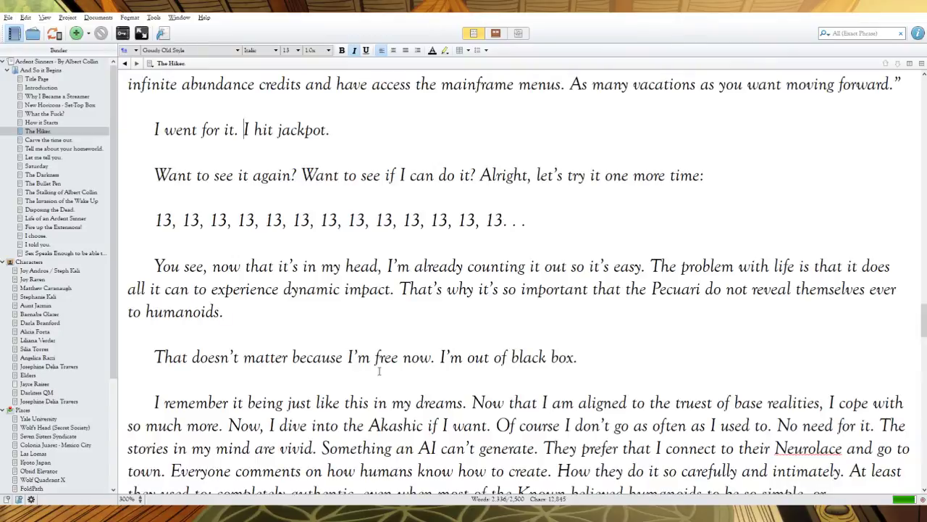
double_click(297, 267)
type("the program's")
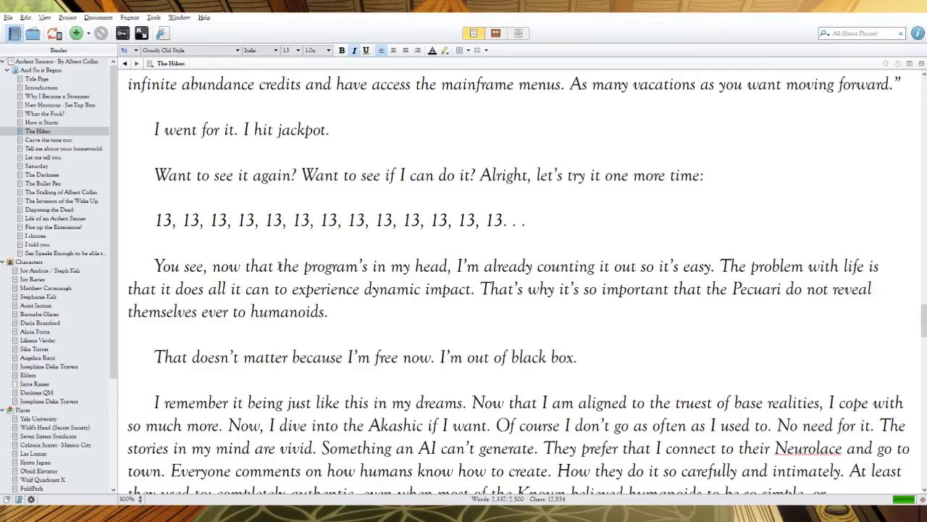
left_click_drag(713, 265, 457, 266)
type("it's easy")
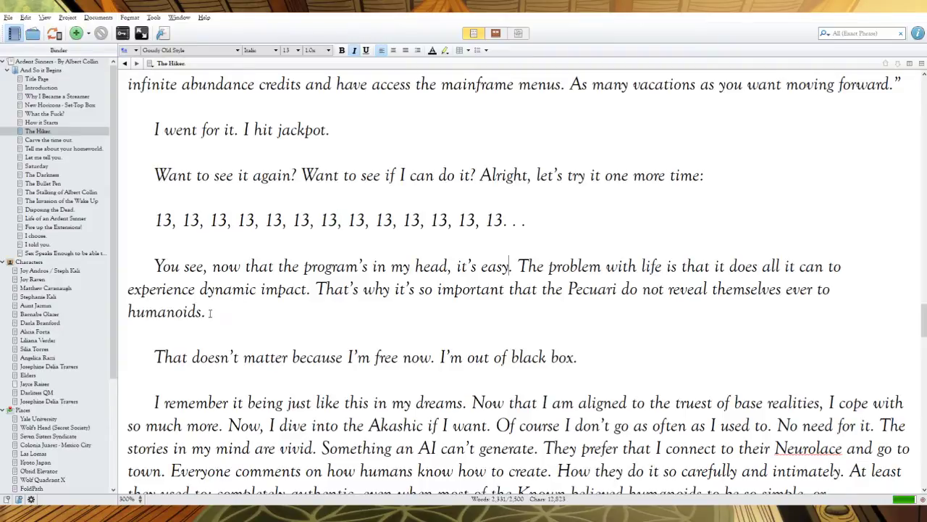
left_click_drag(440, 356, 518, 266)
key("BackSpace")
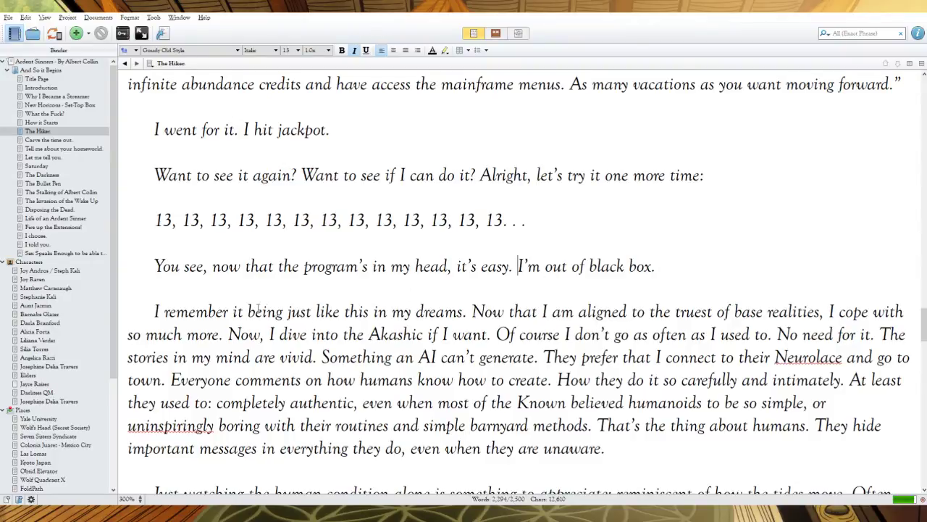
Step: Replace "it" with "everything" in the sentence "I remember it being just like this in my dreams."
key("BackSpace")
key("BackSpace")
type("this")
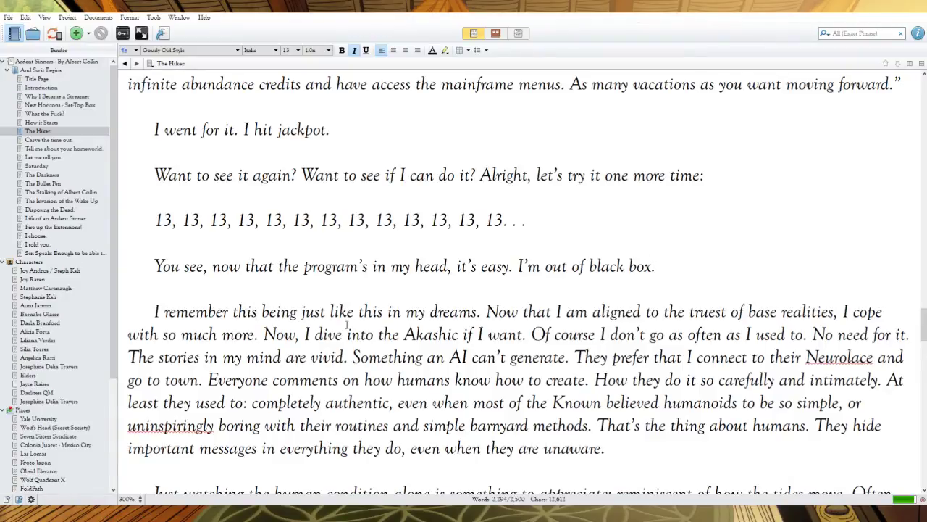
left_click_drag(258, 310, 231, 310)
type("everything")
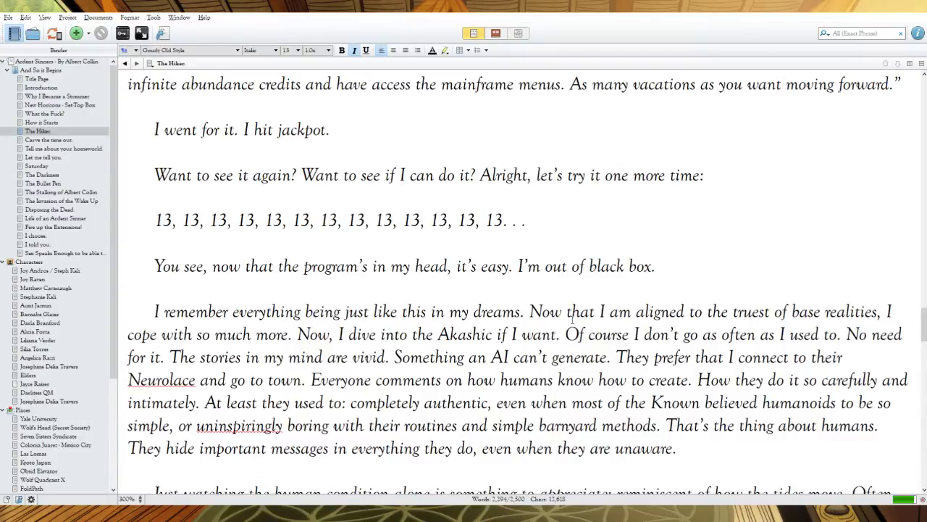
Step: Replace "Now that I am aligned to the" with "Assigned to the" before "truest of base realities"
left_click_drag(733, 312, 529, 312)
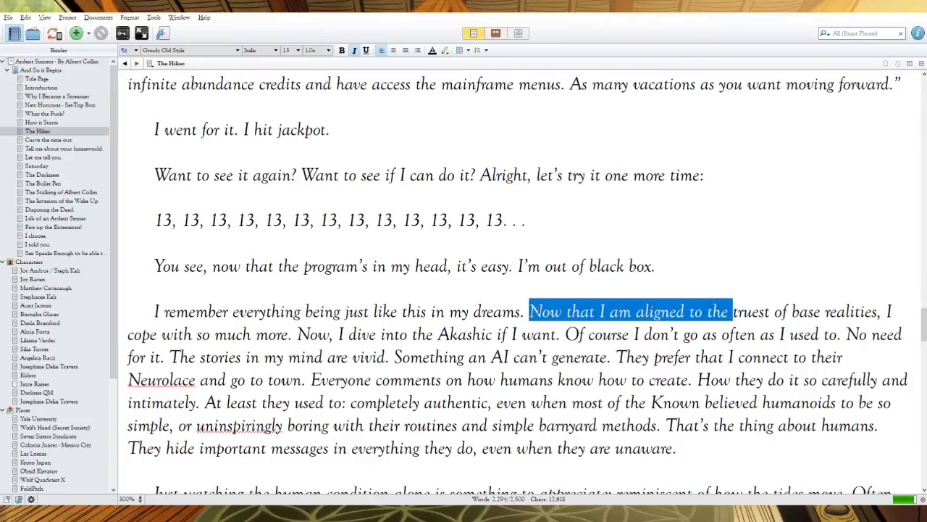
key("BackSpace")
type("Ass")
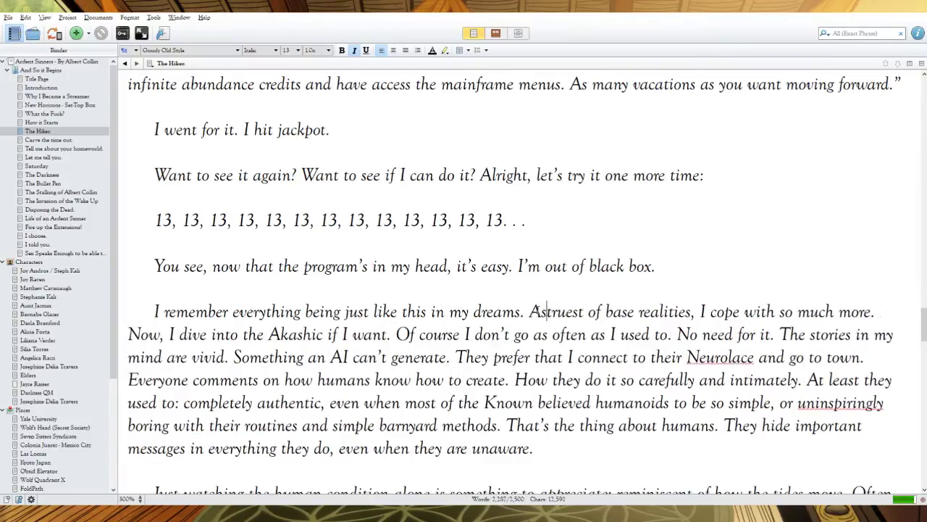
type("igned to th")
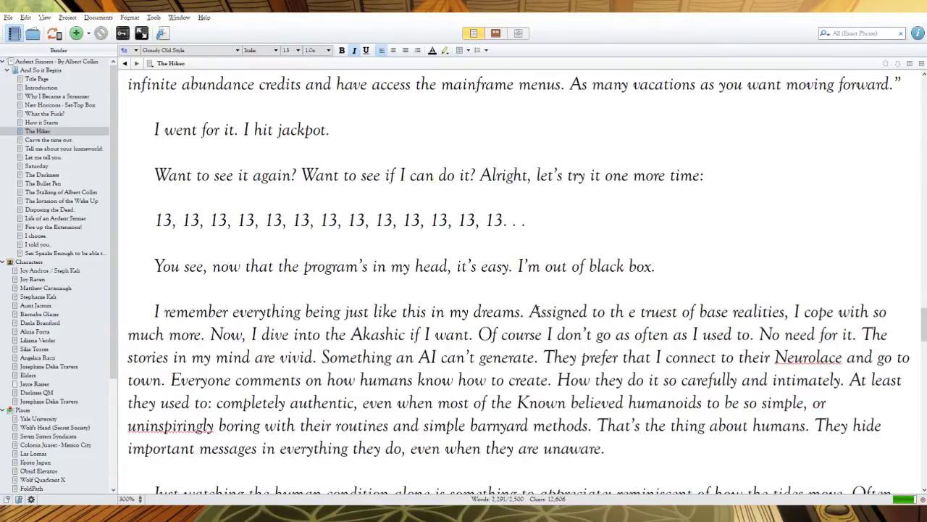
key("BackSpace")
type("e")
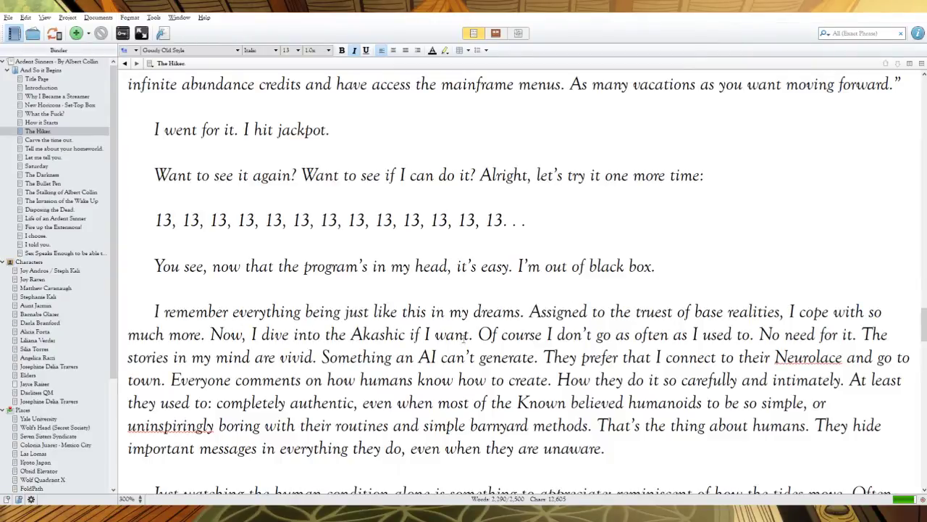
Step: Replace "I cope with so much more. Now, I dive into the" with "diving into the" before "Akashic"
left_click_drag(350, 334, 789, 311)
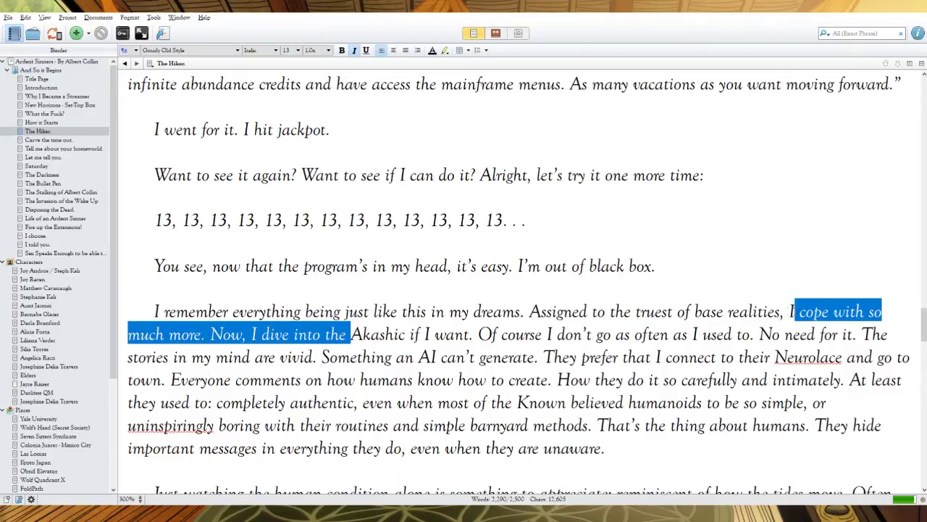
type("diving into th")
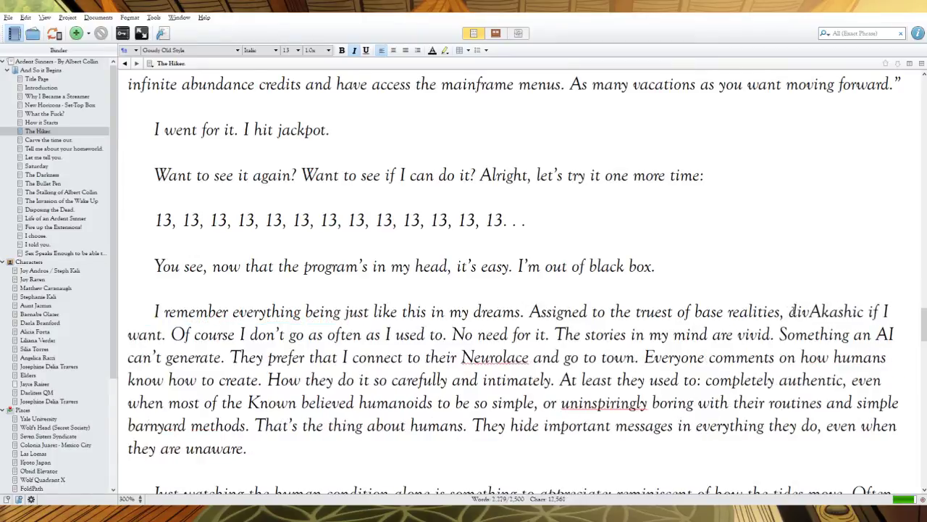
type("e")
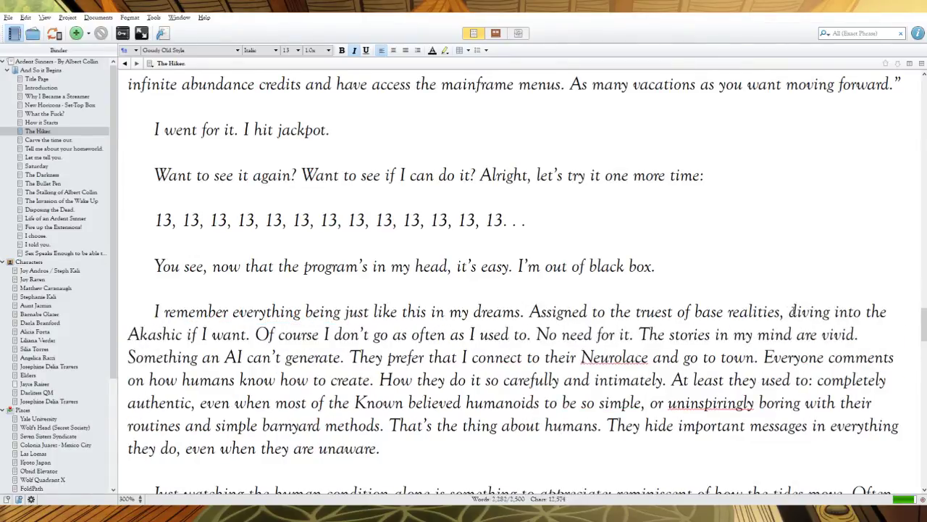
Step: Insert "in dreamstate" after "Akashic" and add "now" to the end of the sentence "No need for it"
left_click(185, 334)
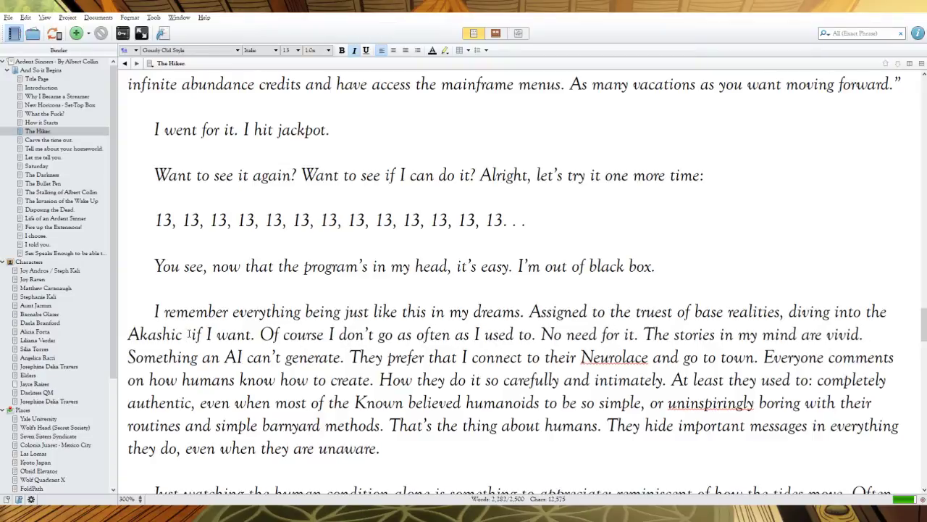
type("in dreamstate")
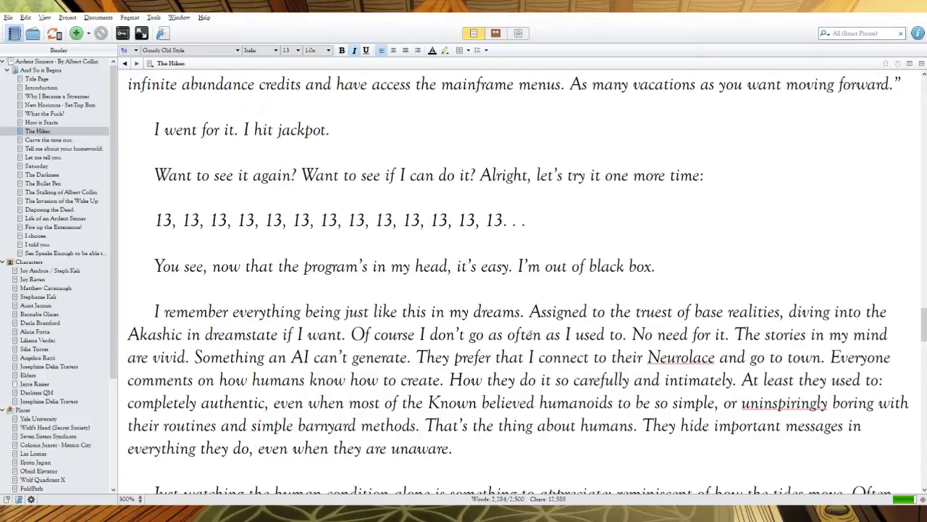
left_click(726, 334)
type("now")
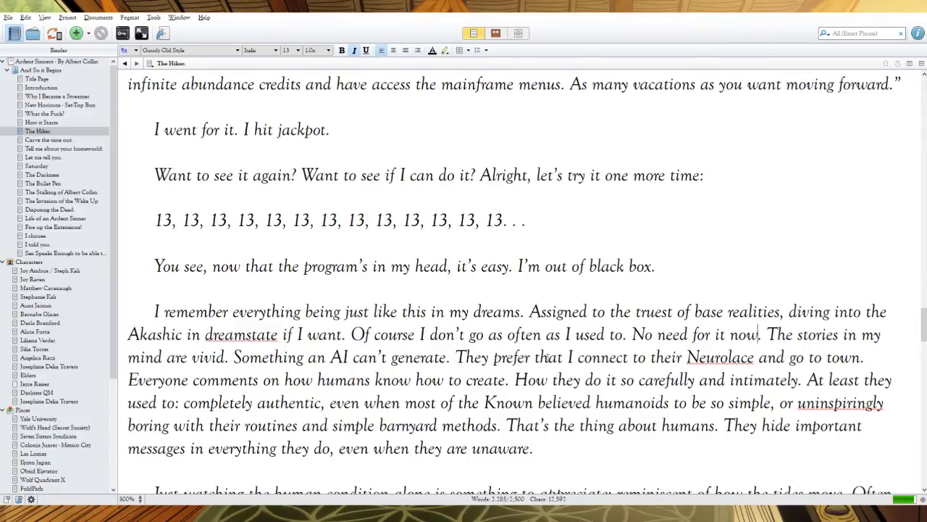
Step: Change "They prefer that I connect" to "The hosts prefer I connect"
left_click_drag(494, 356, 457, 356)
type("The hosts")
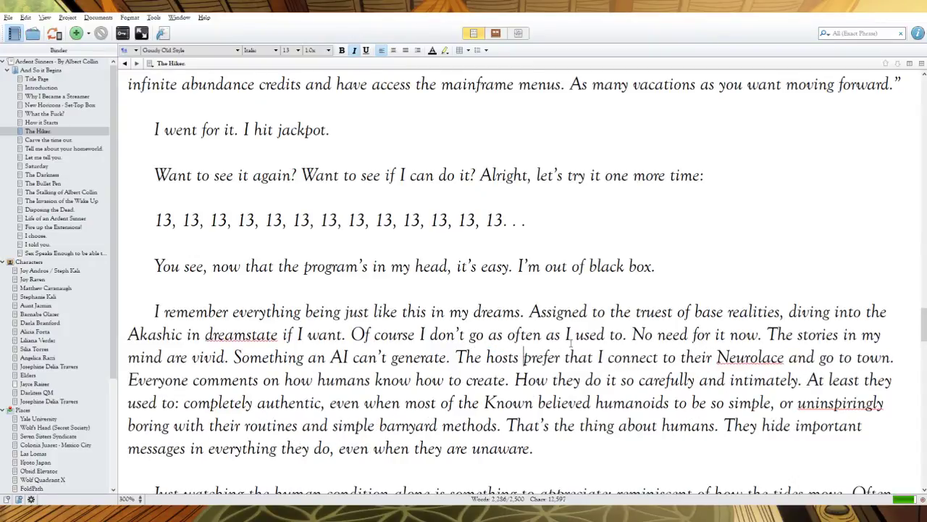
key("Left")
key("Left")
key("Left")
key("BackSpace")
key("BackSpace")
key("BackSpace")
key("BackSpace")
key("BackSpace")
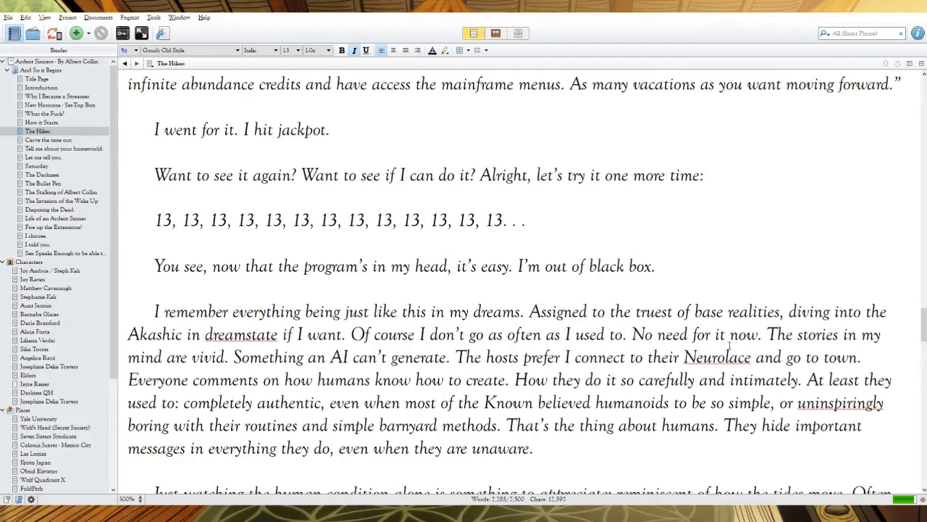
Step: Change "their Neurolace" to "the Neurolace" and replace "go to" with "enter" before "town"
left_click_drag(683, 356, 669, 356)
key("BackSpace")
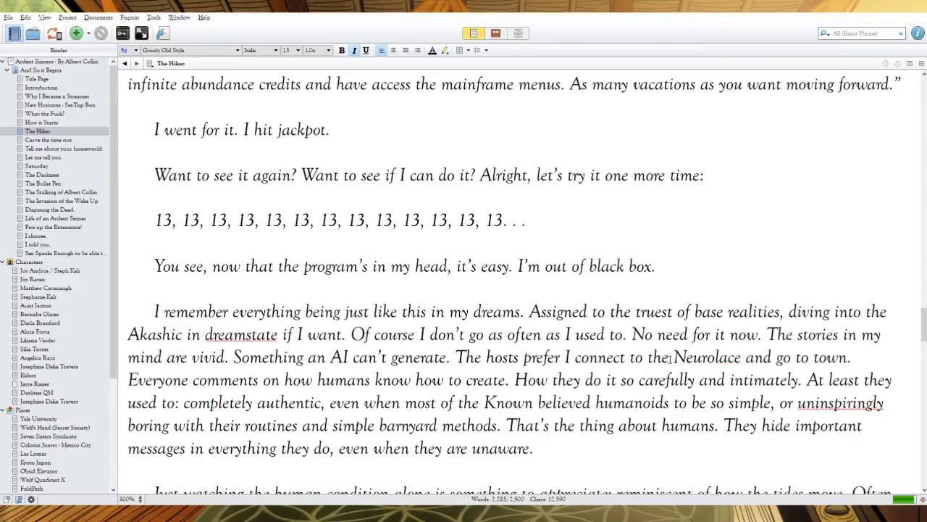
left_click_drag(814, 357, 777, 357)
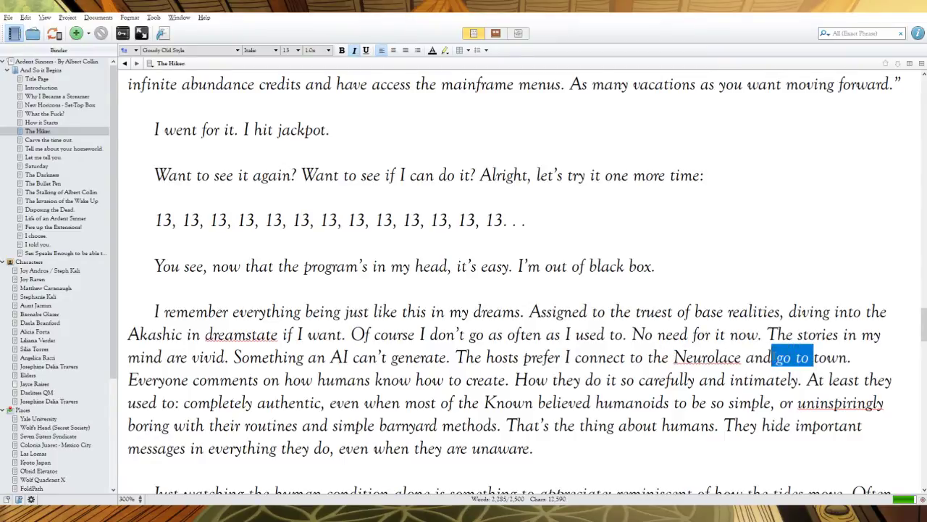
type("enter")
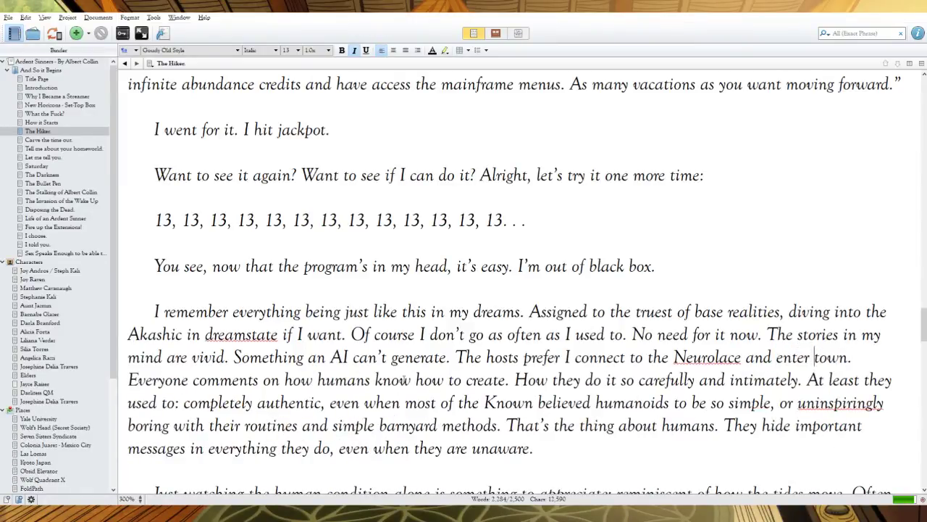
Step: Replace "know how to create." with "are the best creators." in the sentence beginning "Everyone comments on how humans"
left_click(510, 380)
left_click_drag(510, 379, 374, 380)
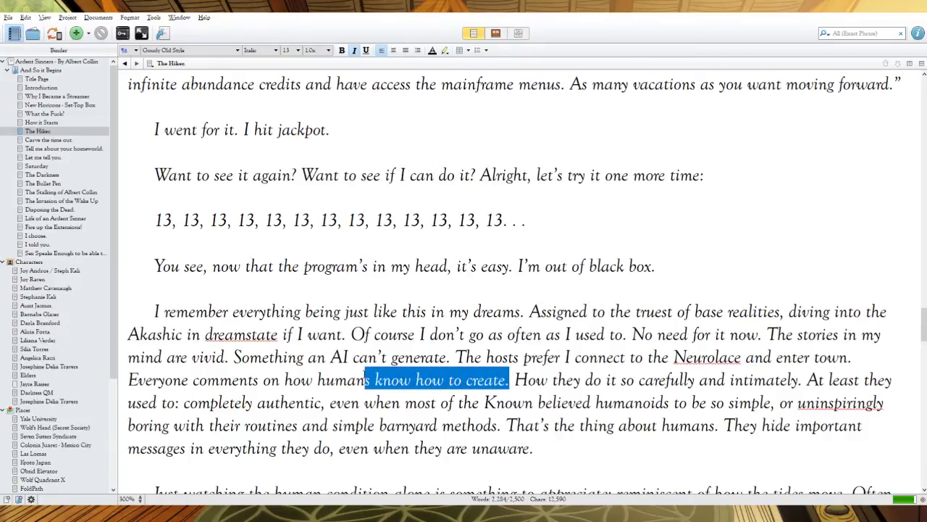
type("are the best")
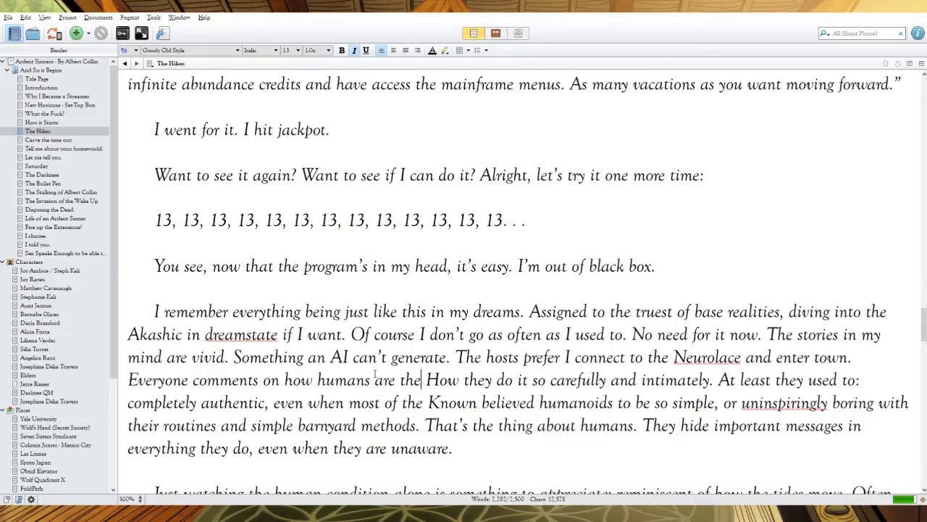
type("eators.")
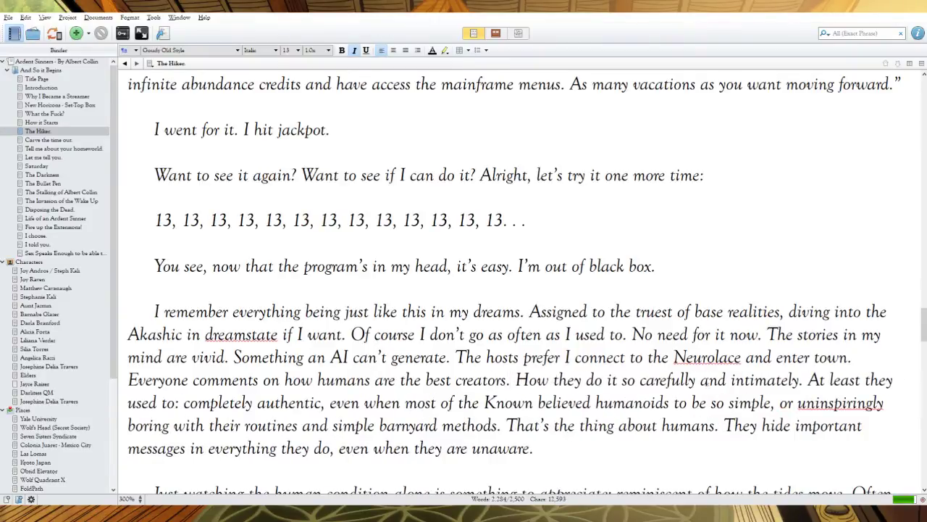
Step: Replace "do it so carefully and intimately" after "How they" with "pay attention to the minute details"
left_click_drag(800, 381, 586, 379)
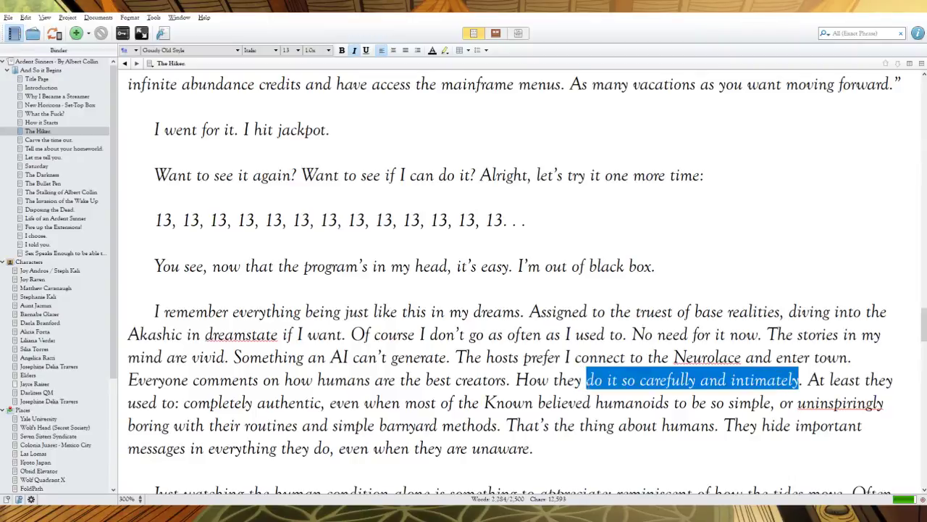
type("pay attenti")
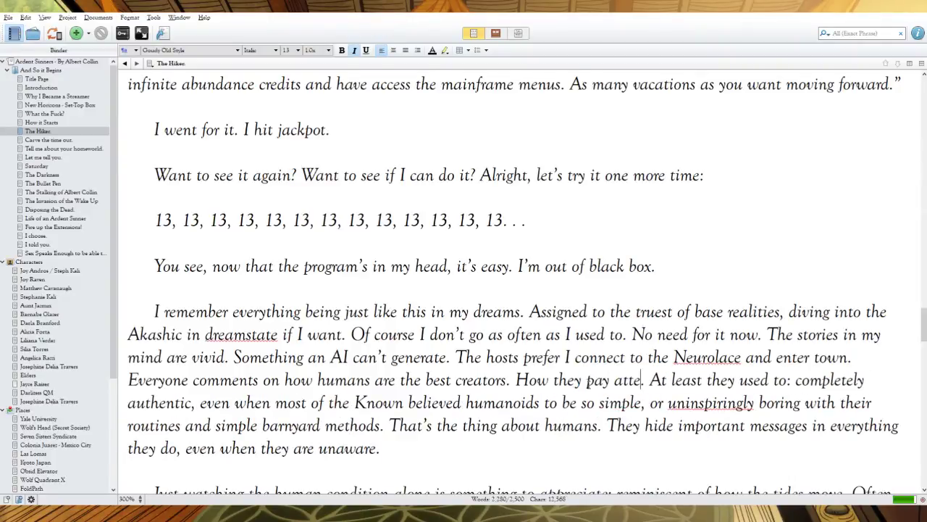
type("on to the ")
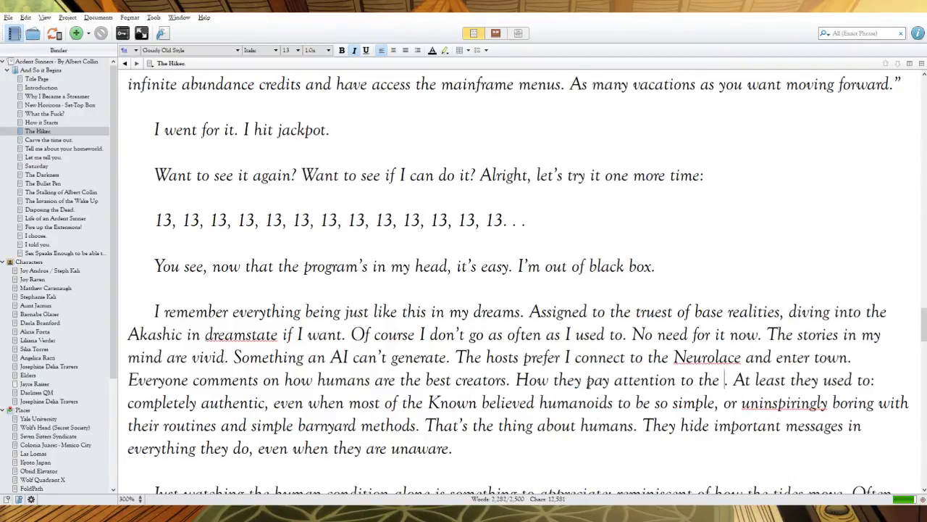
type("minute")
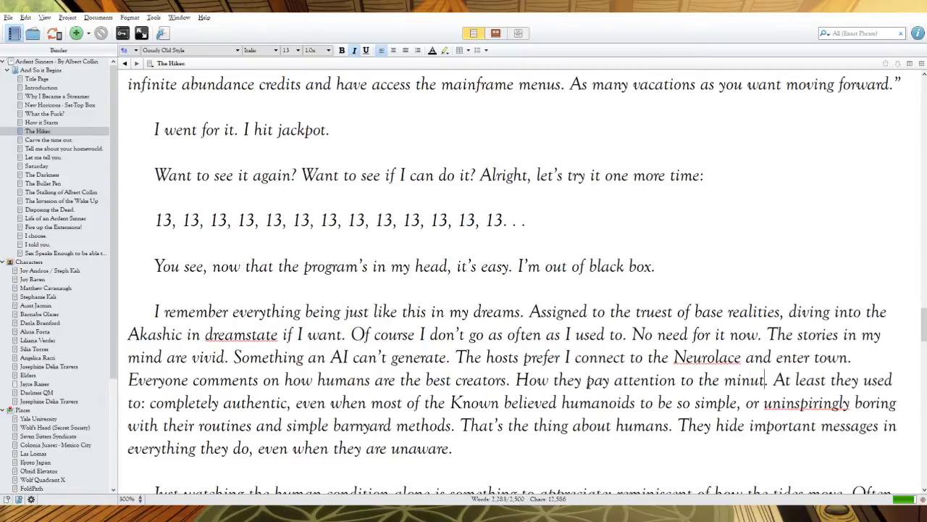
type(" details")
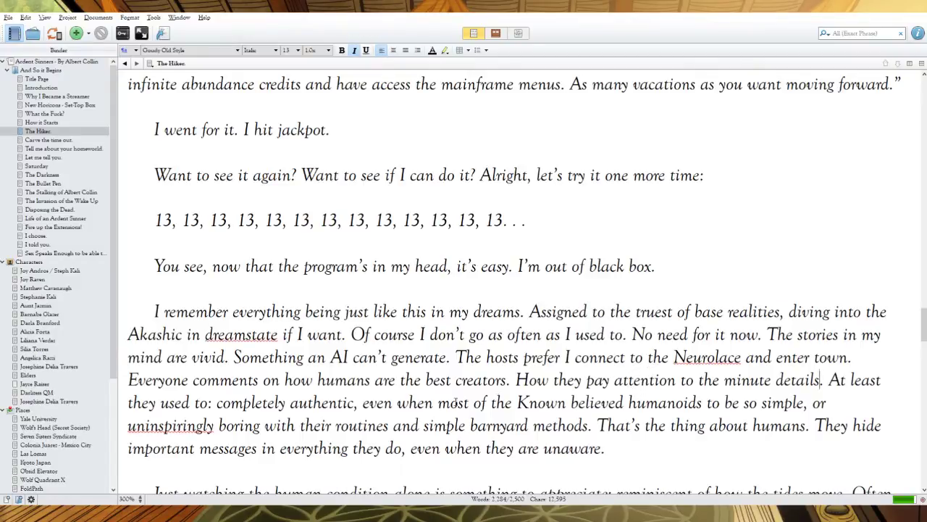
Step: Delete the whole sentence from "At least they used to:" to "simple barnyard methods." along with the space before "That's the thing about humans."
left_click_drag(290, 403, 215, 403)
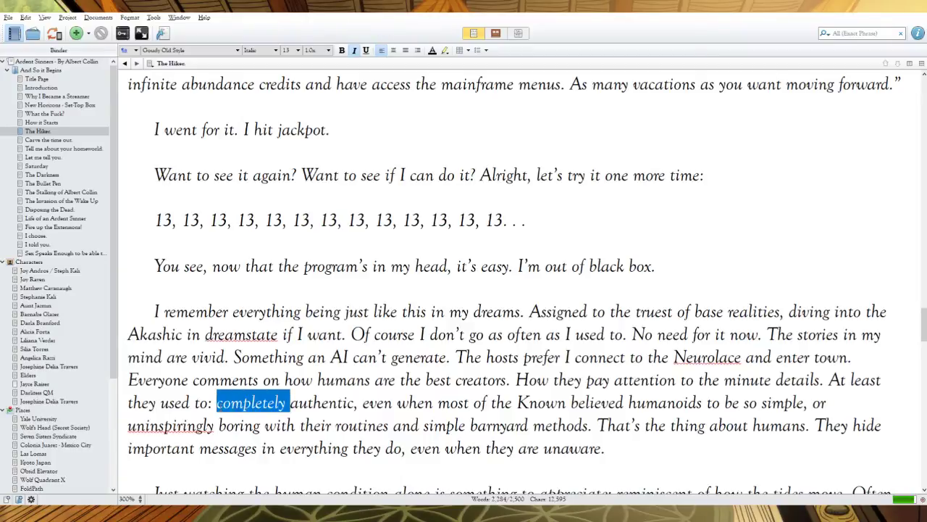
key("BackSpace")
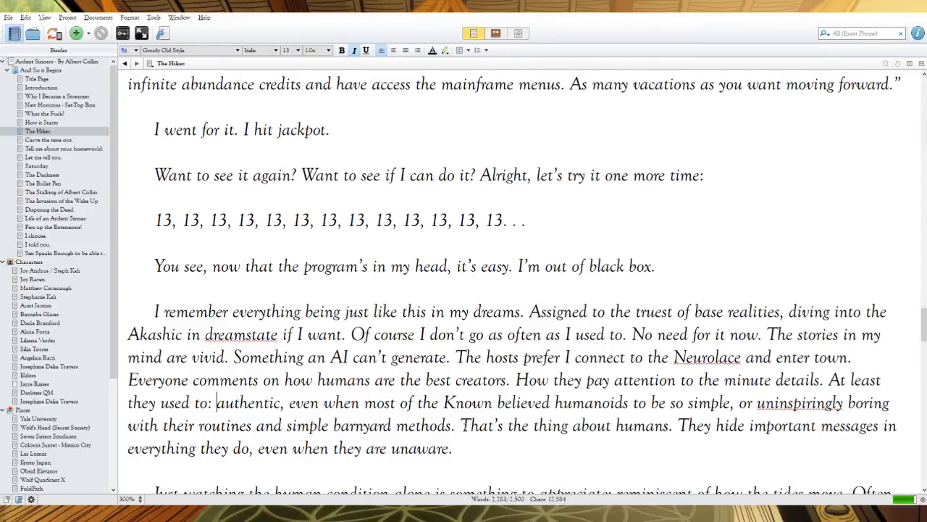
left_click_drag(461, 425, 828, 380)
key("BackSpace")
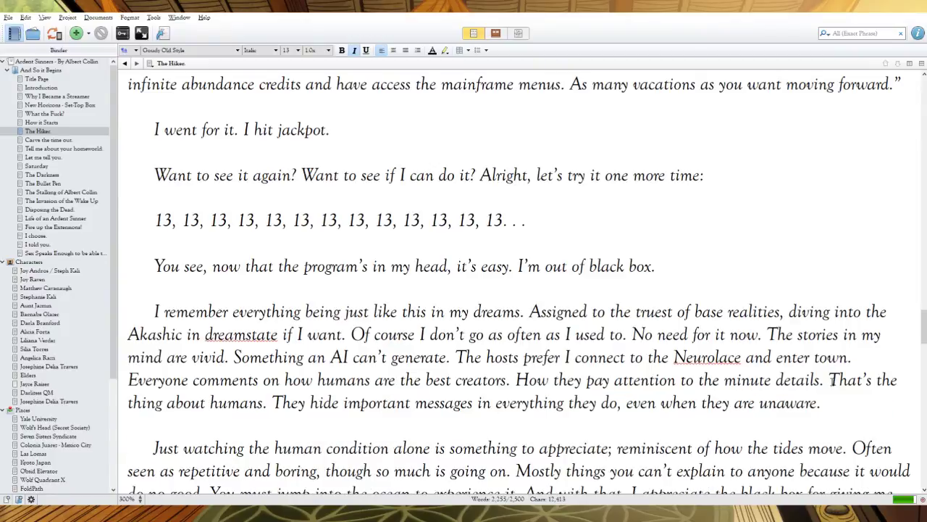
key("BackSpace")
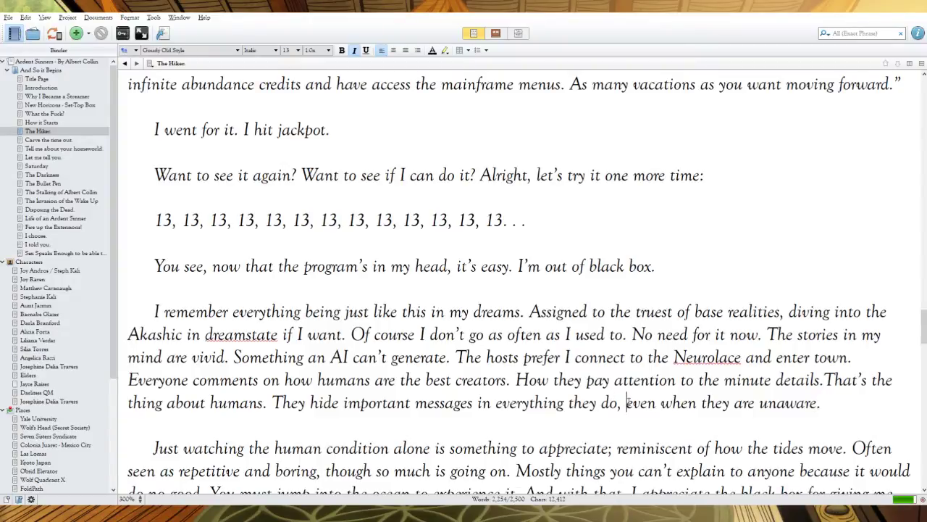
Step: Replace "even when they are unaware" after "everything they do," with "so much that they do it unconsciously"
type("so much that")
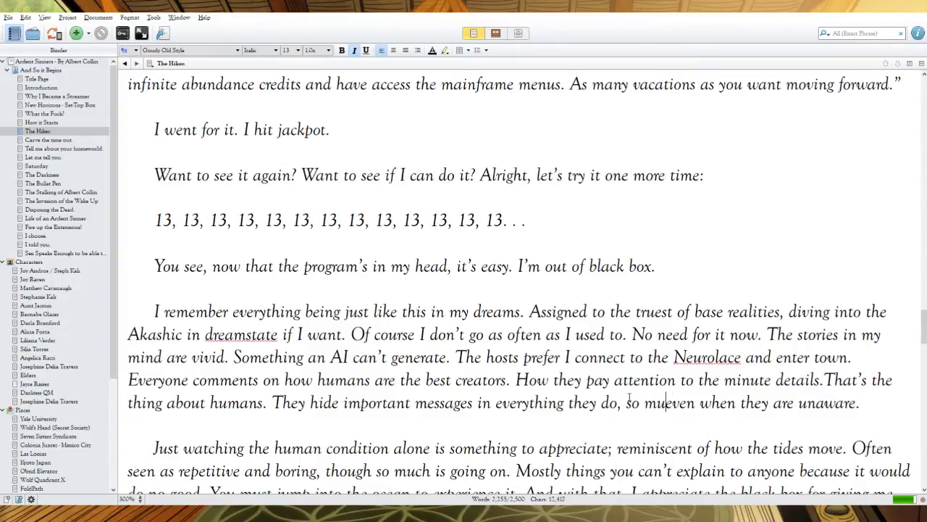
type(" they do it")
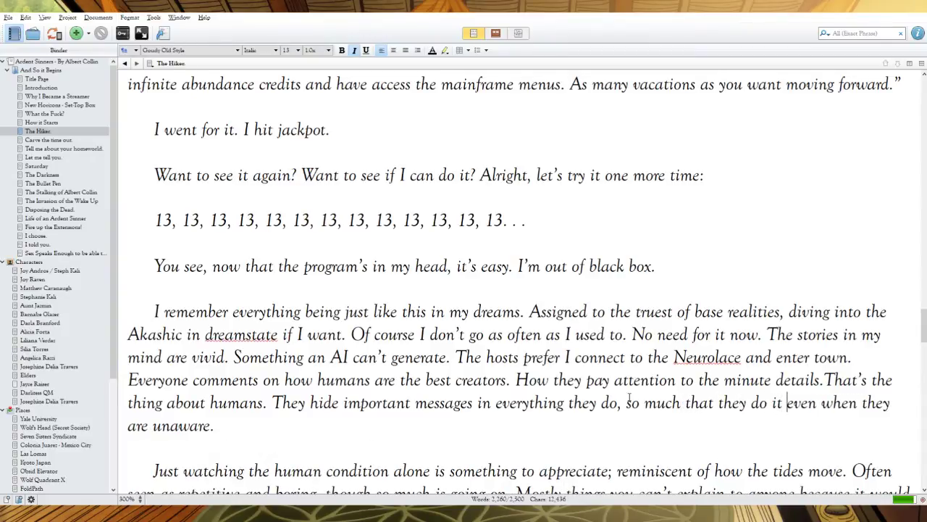
left_click_drag(213, 427, 786, 403)
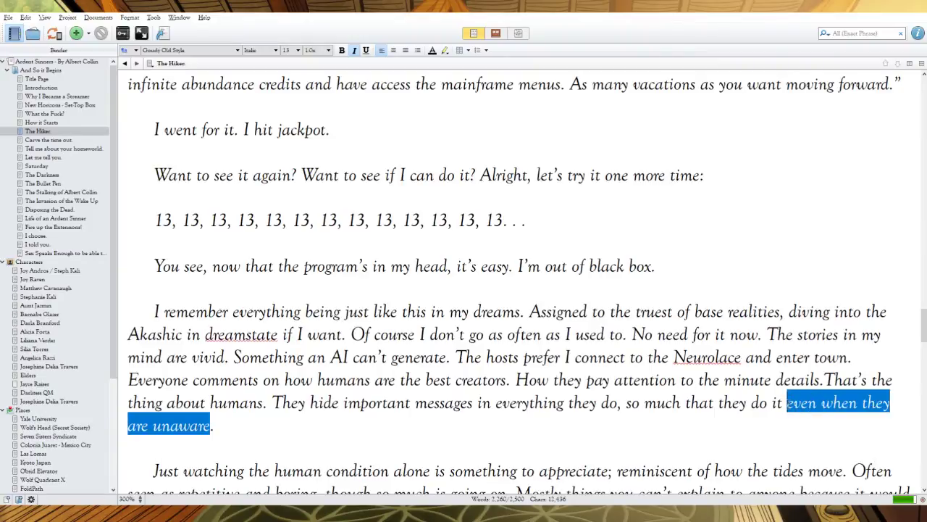
type("unconsciously")
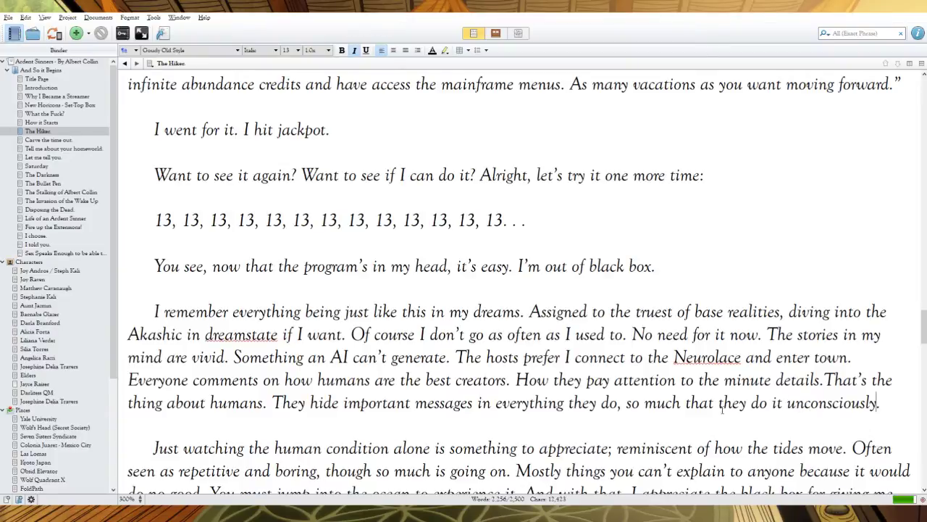
Step: Replace "Just watching the" with "Observing the" at the start of the paragraph about the human condition
scroll(540, 397, "down", 3)
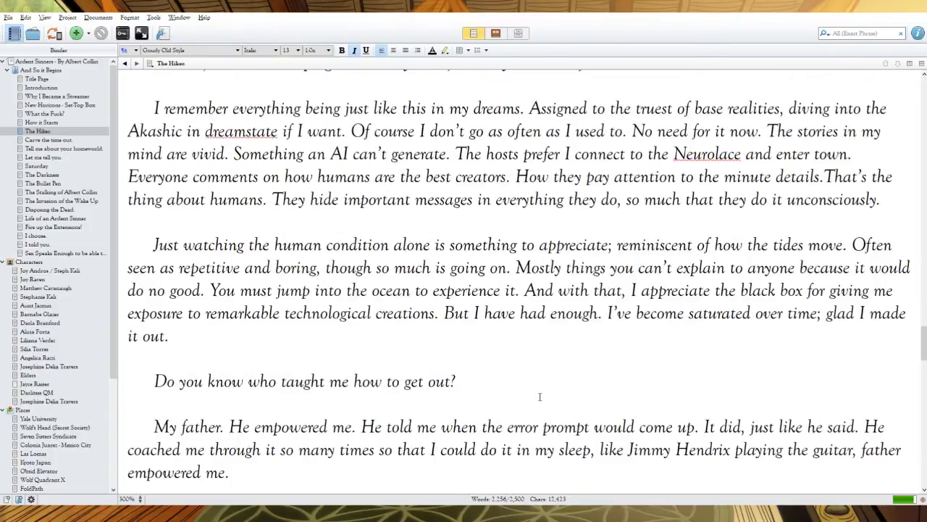
left_click_drag(925, 337, 925, 354)
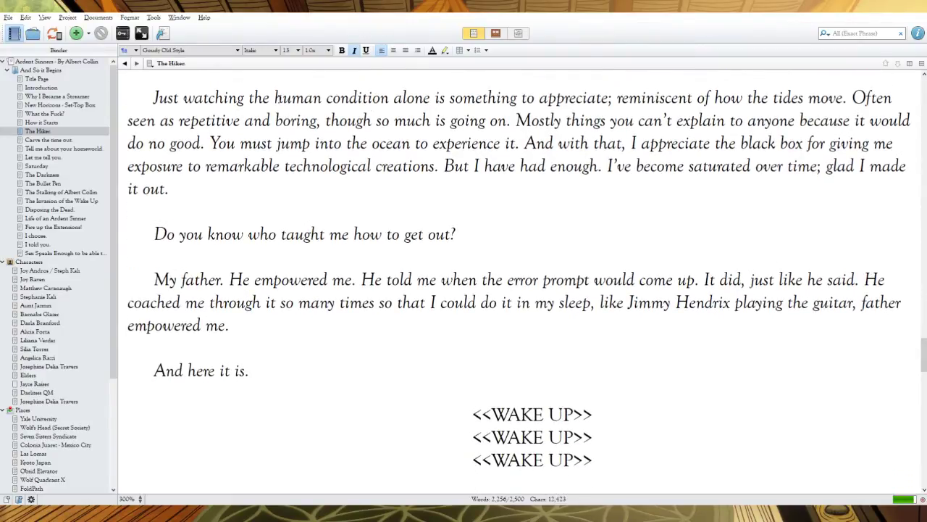
left_click_drag(276, 97, 150, 98)
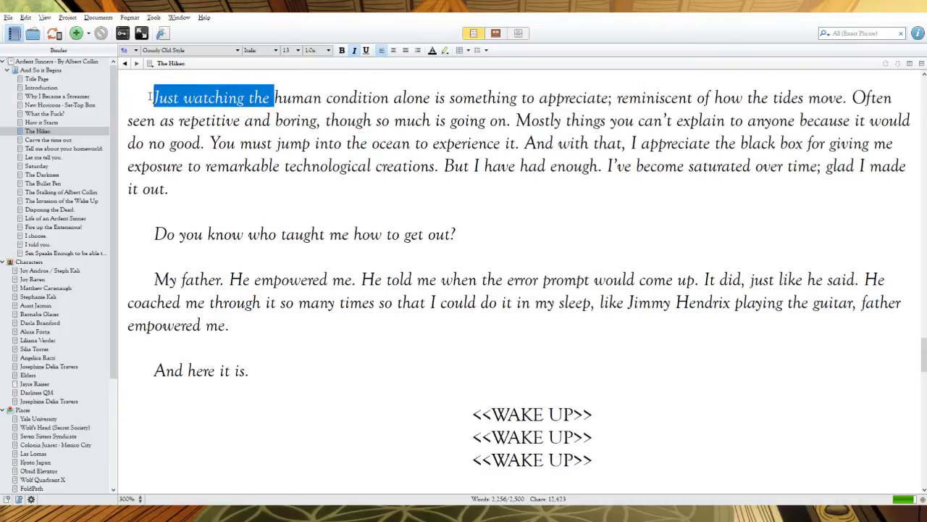
type("Observing the")
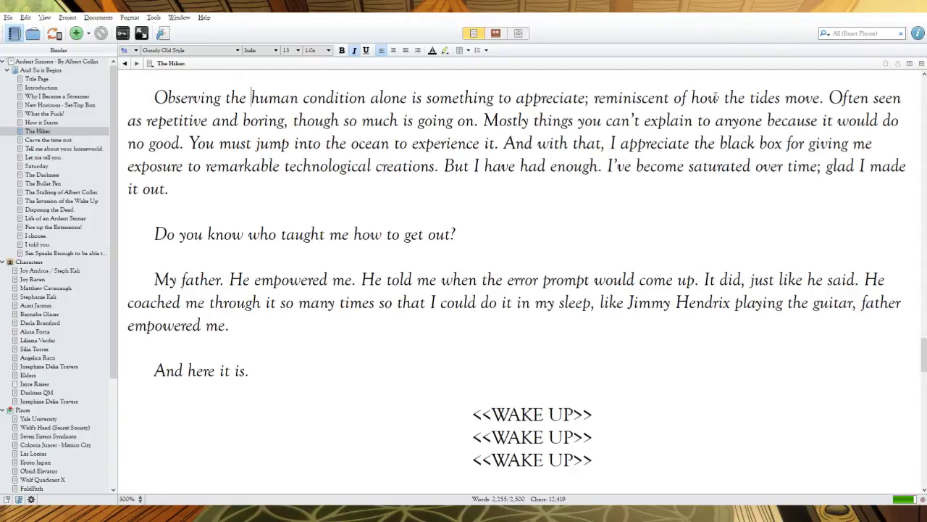
Step: Delete "reminiscent of" before "how the tides" and insert "of emotions" before "move"
left_click_drag(693, 97, 593, 97)
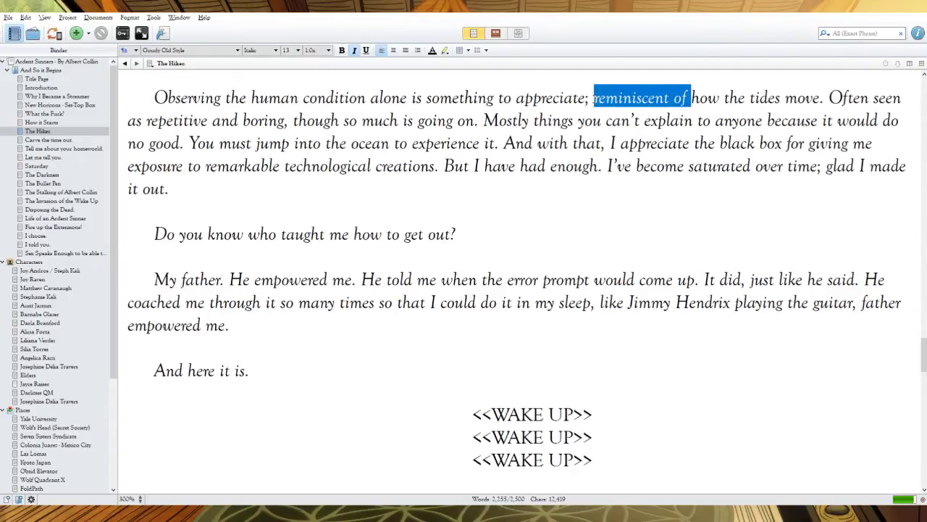
key("BackSpace")
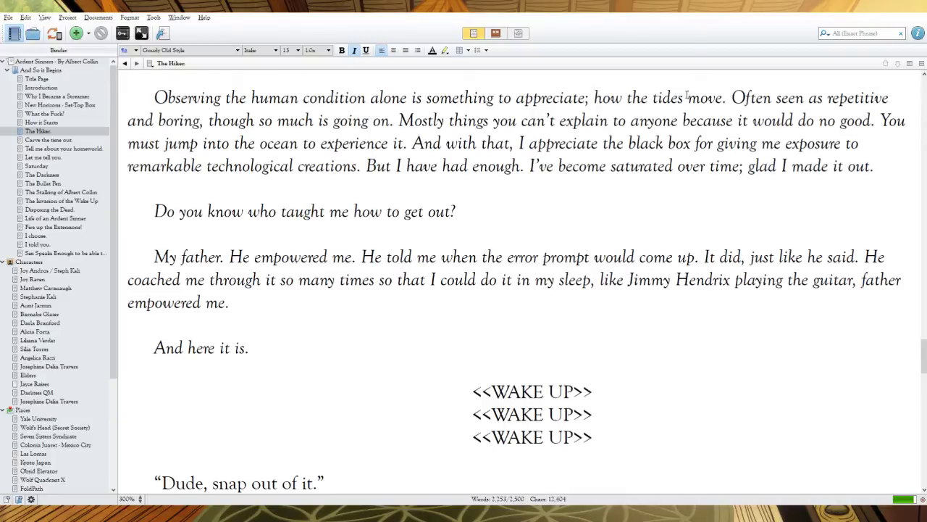
type("of emotions")
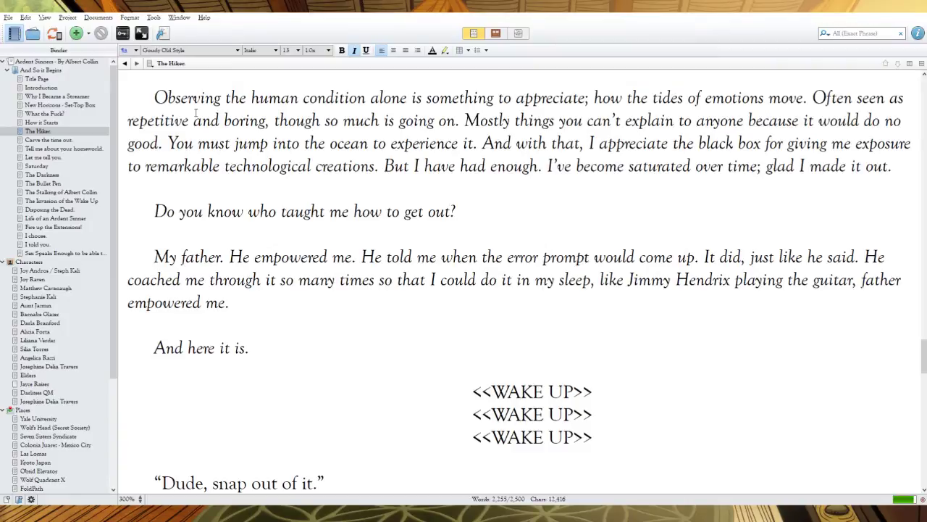
Step: Replace "Often seen as" before "repetitive and boring" with "Viewers say it's"
left_click_drag(905, 100, 819, 98)
key("BackSpace")
key("BackSpace")
type("Viewers say")
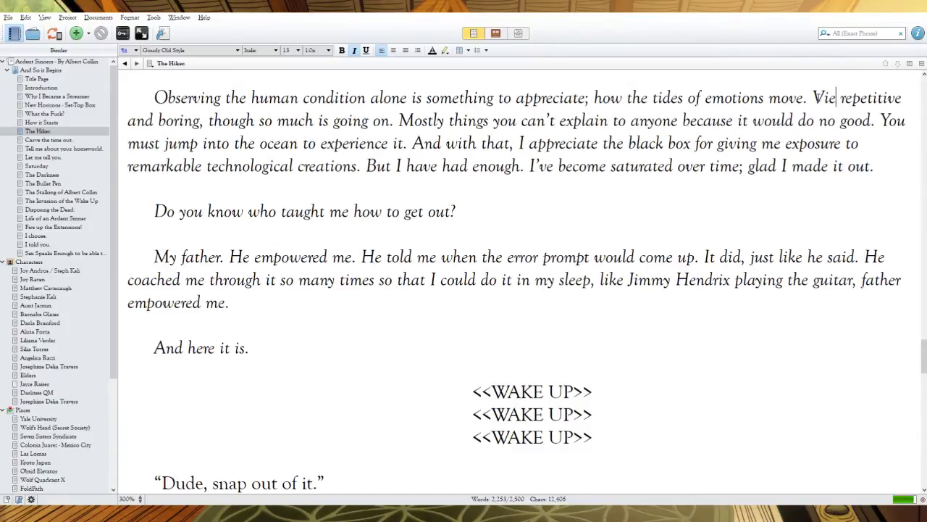
type(" it's")
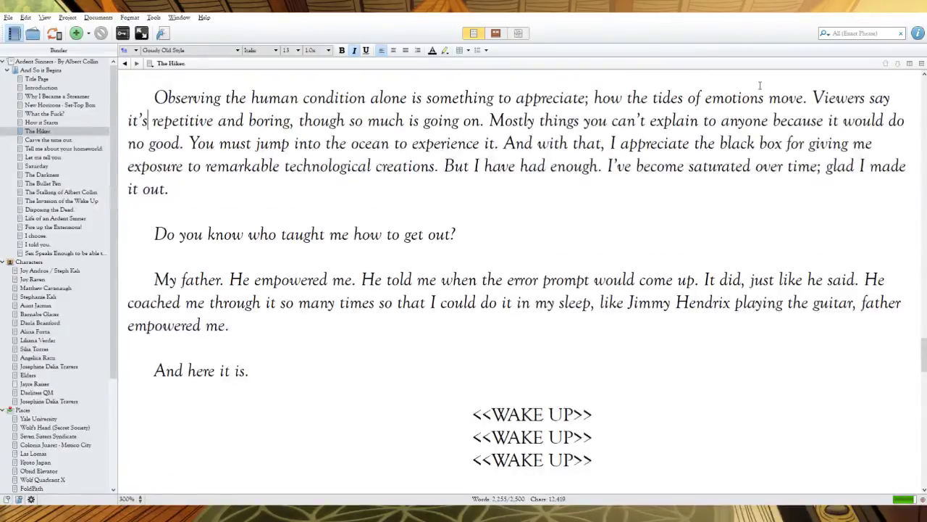
Step: Replace "though so" before "much is going on" with "but they have no idea how"
left_click_drag(484, 120, 369, 143)
left_click(347, 120)
double_click(324, 120)
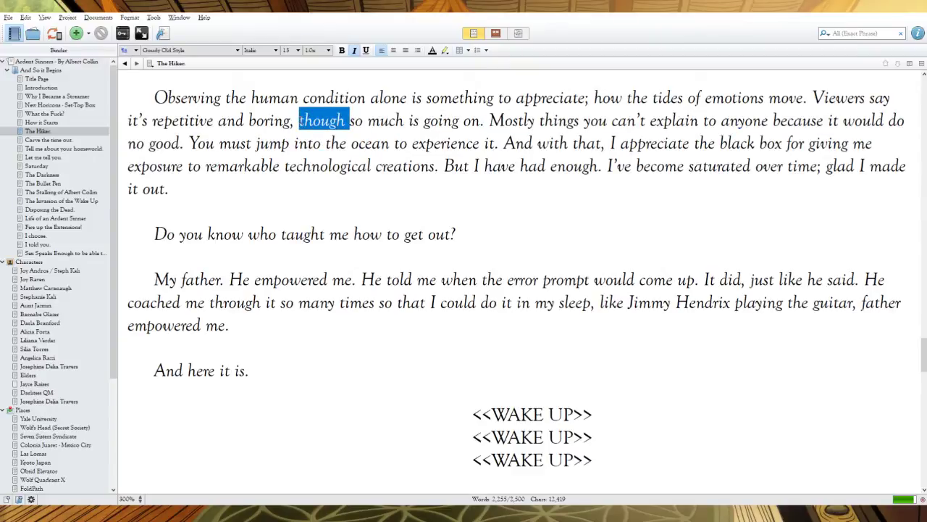
key("BackSpace")
type("but they ")
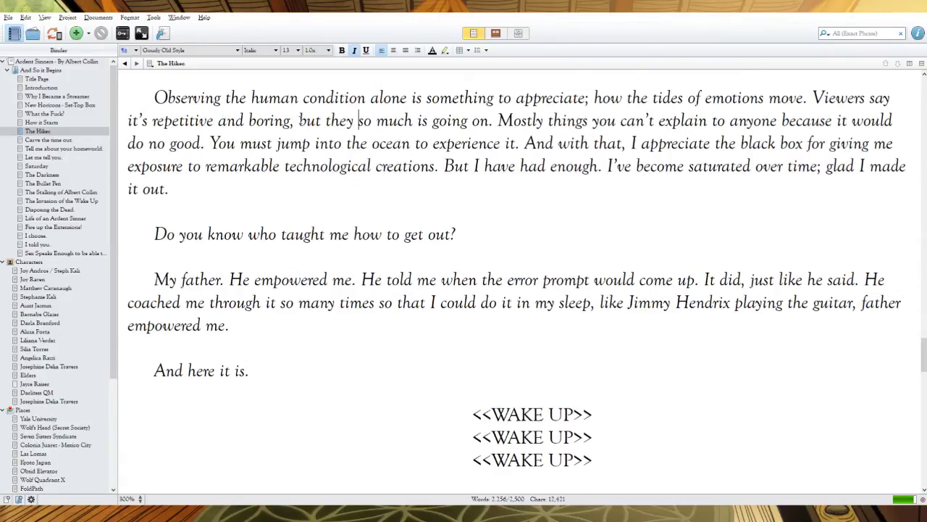
type("have no idea how")
key("Right")
key("Right")
key("Right")
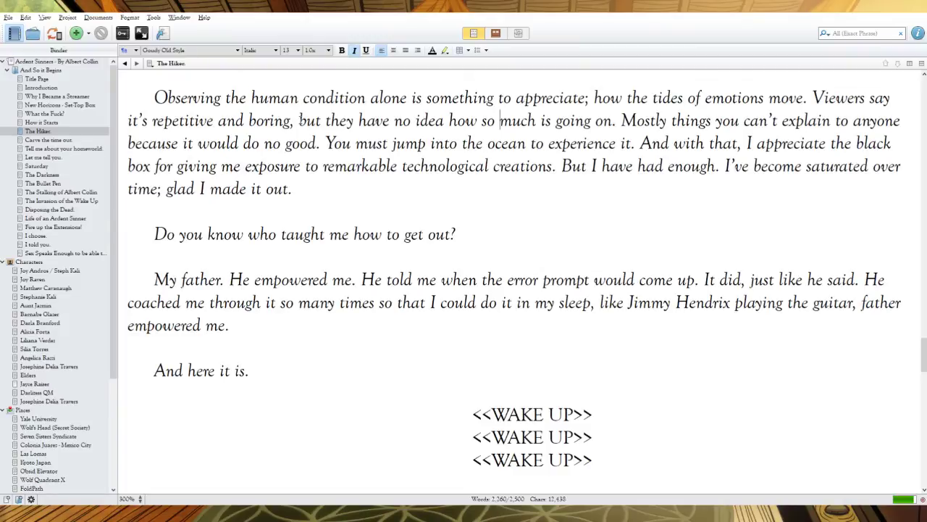
key("BackSpace")
key("BackSpace")
key("BackSpace")
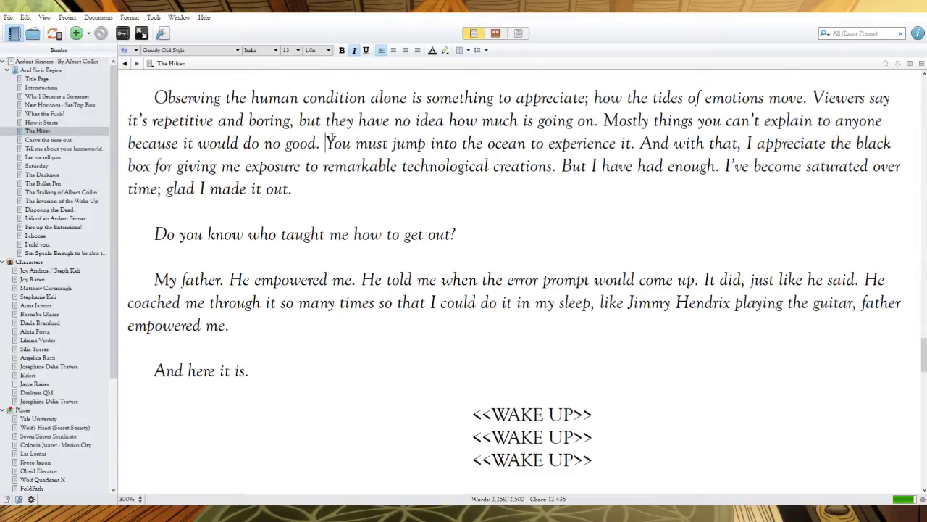
Step: Delete "And with that," and start a new paragraph there with "That said," before "I appreciate the black box"
left_click_drag(747, 143, 639, 143)
left_click(651, 144)
left_click_drag(749, 142, 640, 144)
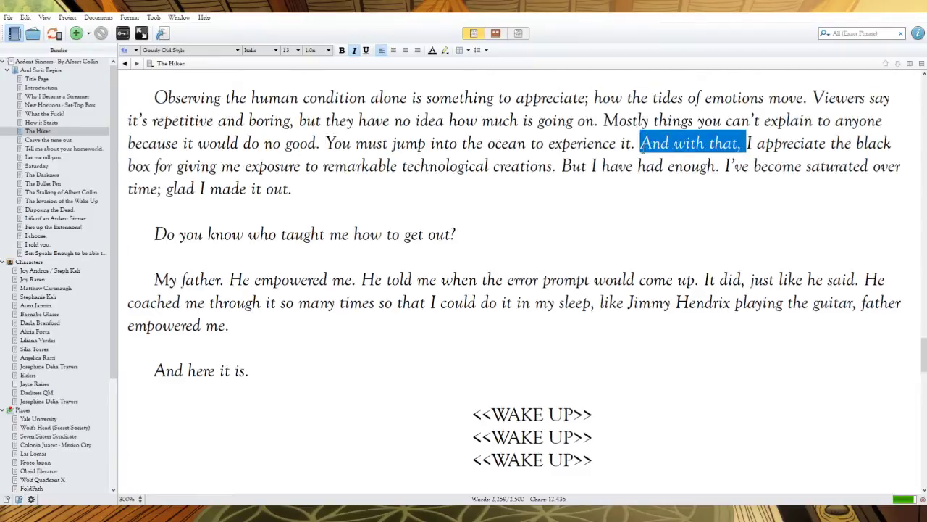
key("BackSpace")
key("Return")
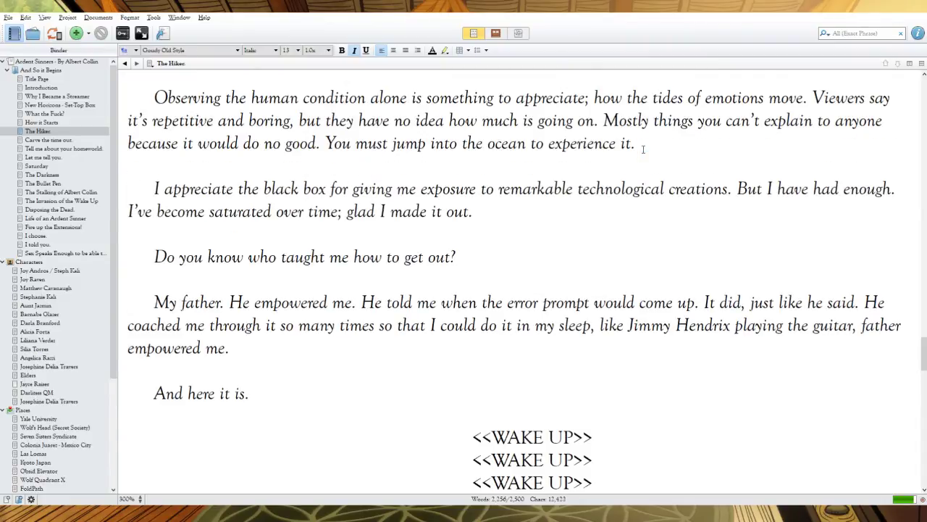
type("That said,")
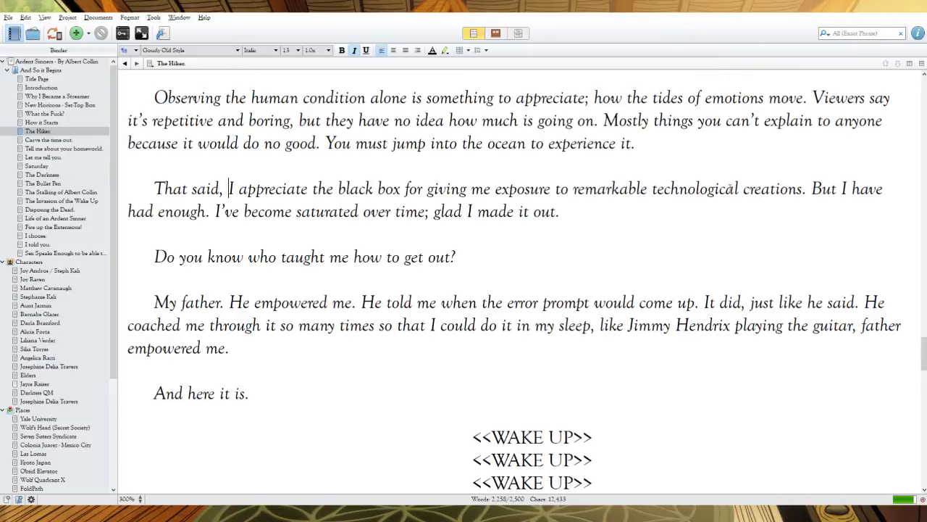
Step: Replace "giving me exposure to remarkable technological" with "exposing me to humanity's" before "creations" and insert "now" after "But" in the sentence that follows
left_click_drag(743, 190, 427, 189)
type("exposing me t")
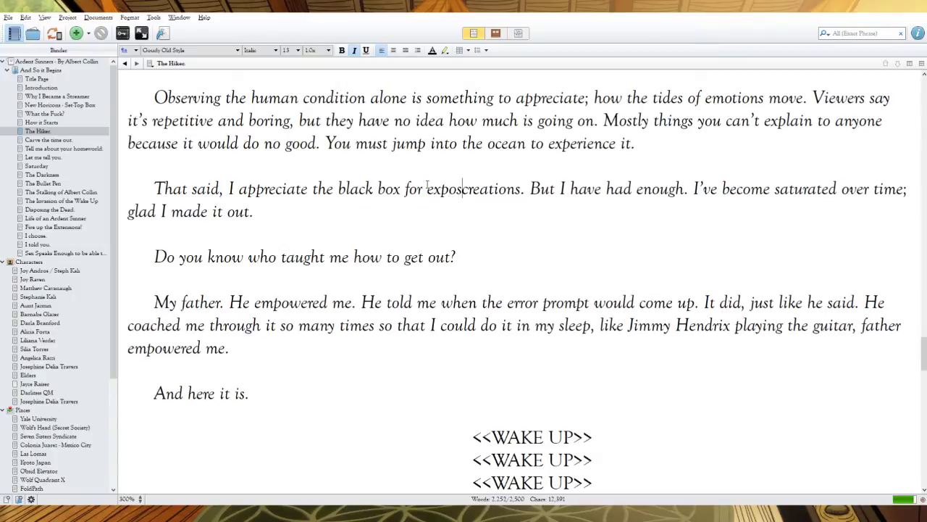
type("o humanities")
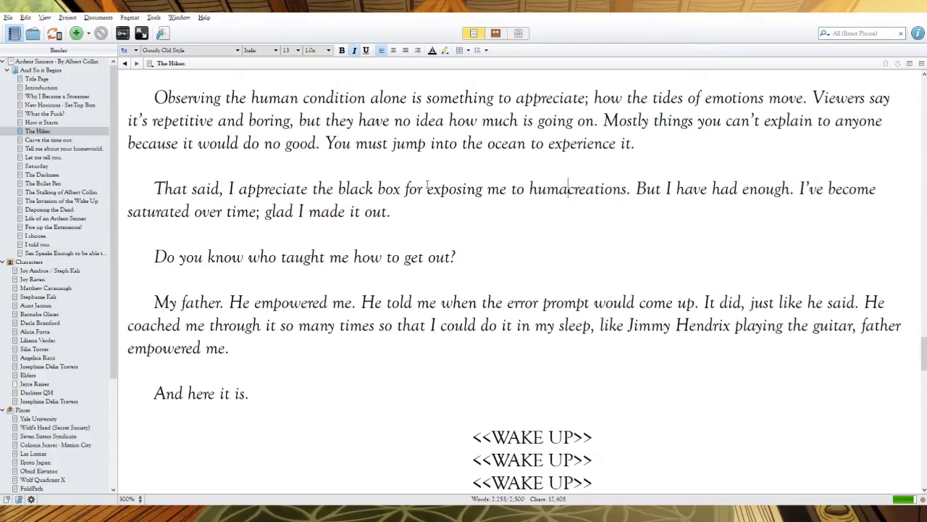
key("BackSpace")
key("BackSpace")
key("BackSpace")
key("BackSpace")
type("y's")
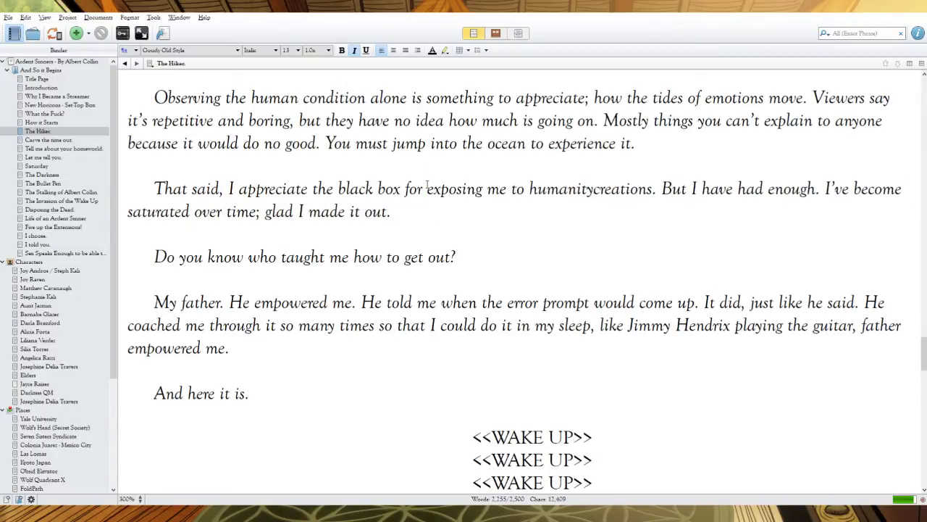
left_click(708, 188)
type("how")
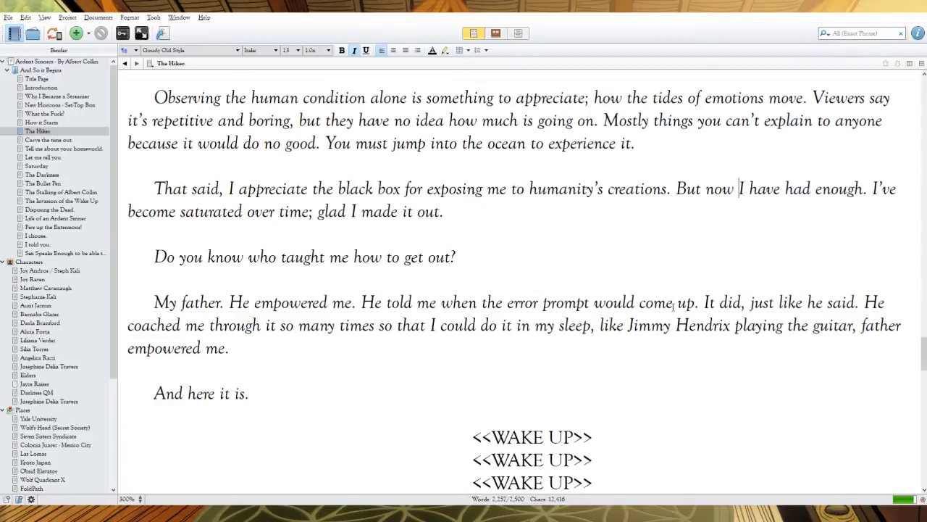
Step: Replace "the error prompt would come up" after "He told me when" with "to expect the error prompt"
left_click_drag(694, 302, 482, 303)
type("to expect the er")
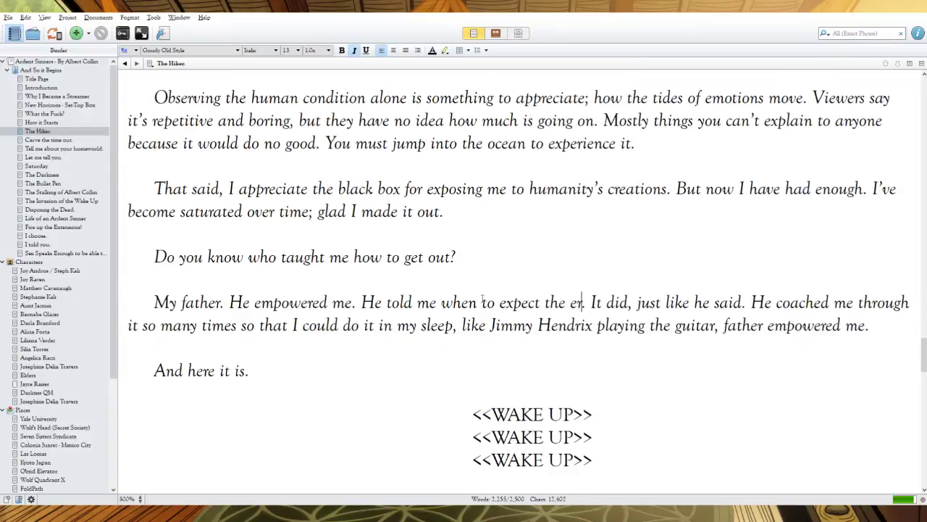
type("ror prompt")
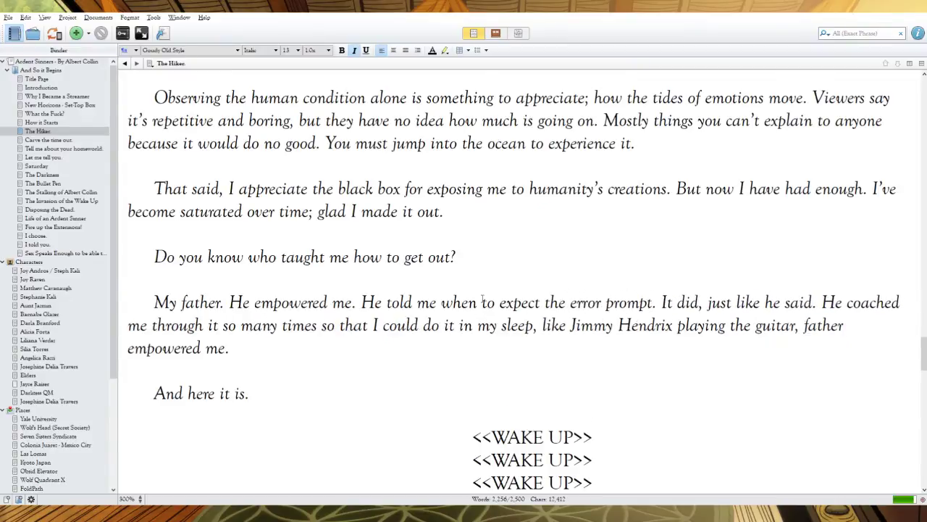
Step: Reword "It did, just like he said" as "It arrived, just as he said"
left_click_drag(693, 303, 677, 303)
type("arrived")
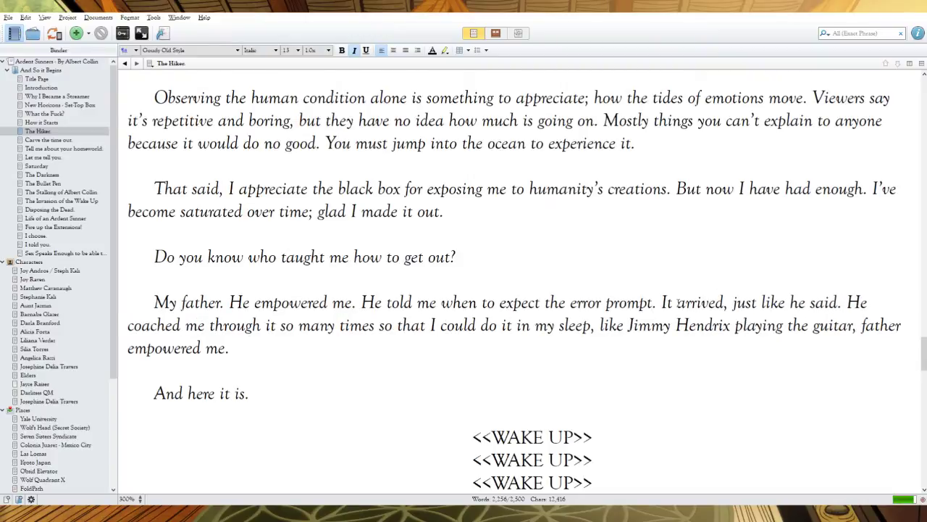
left_click_drag(804, 302, 761, 302)
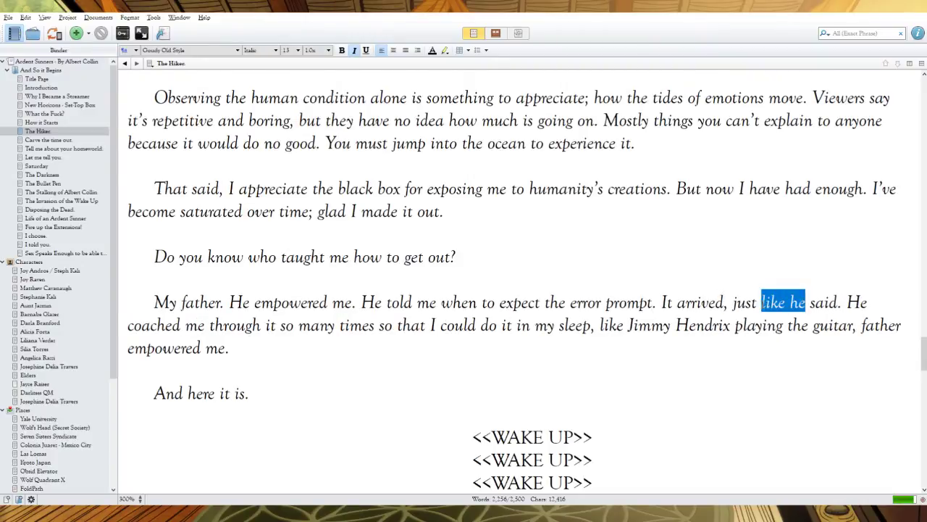
type("as he")
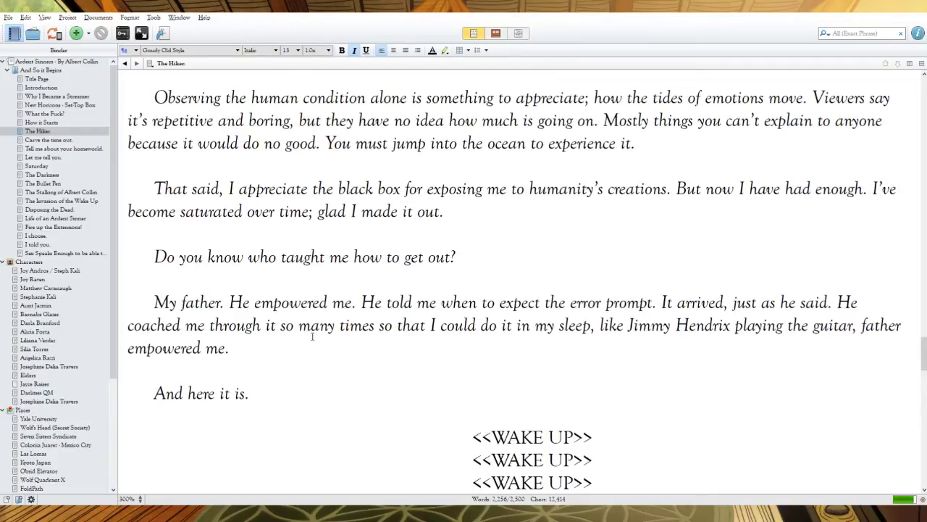
Step: Replace the comma after "playing the guitar" with a semicolon and change "And here it is." to "And here he is."
left_click(858, 327)
key("BackSpace")
type(";l")
key("BackSpace")
double_click(232, 394)
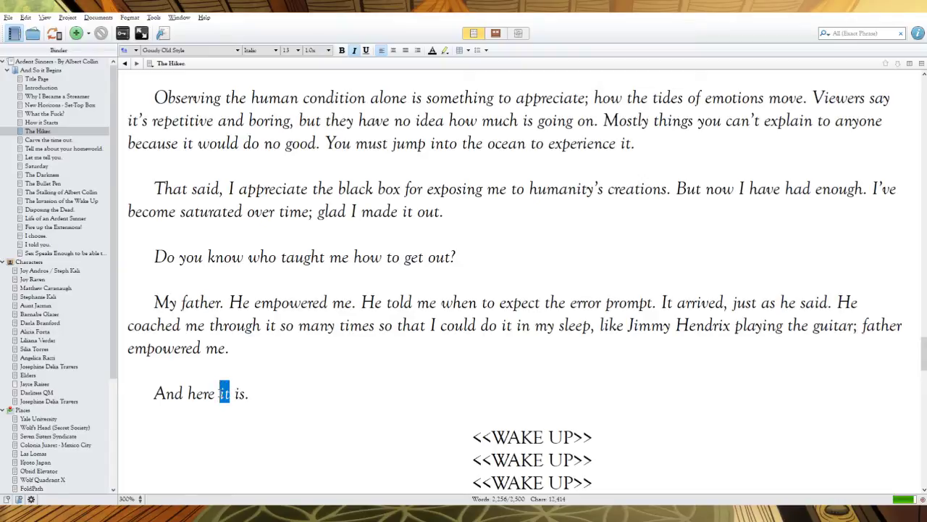
type("he")
scroll(341, 363, "down", 3)
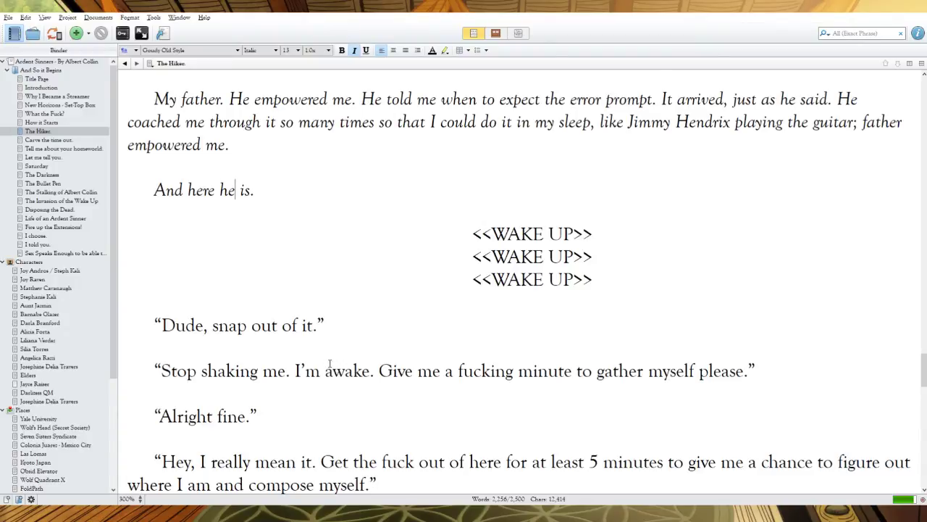
scroll(335, 360, "down", 3)
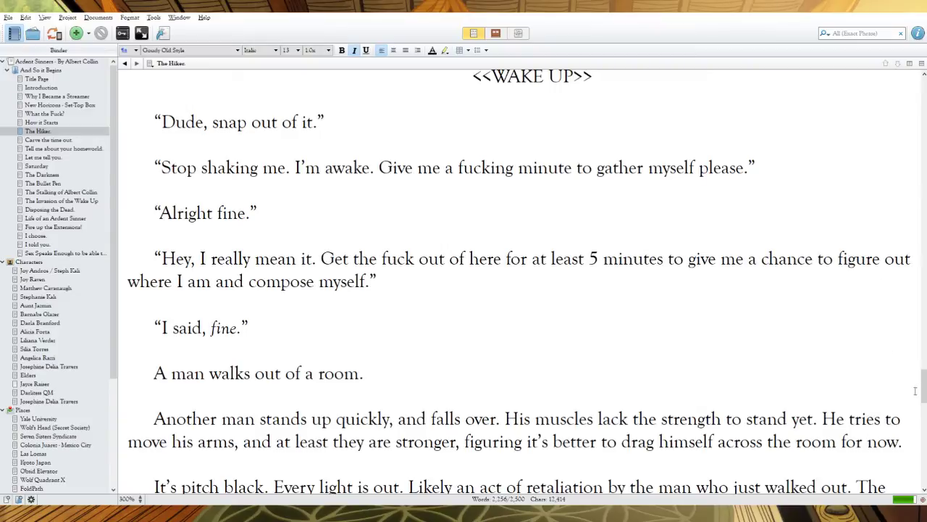
scroll(913, 390, "down", 1)
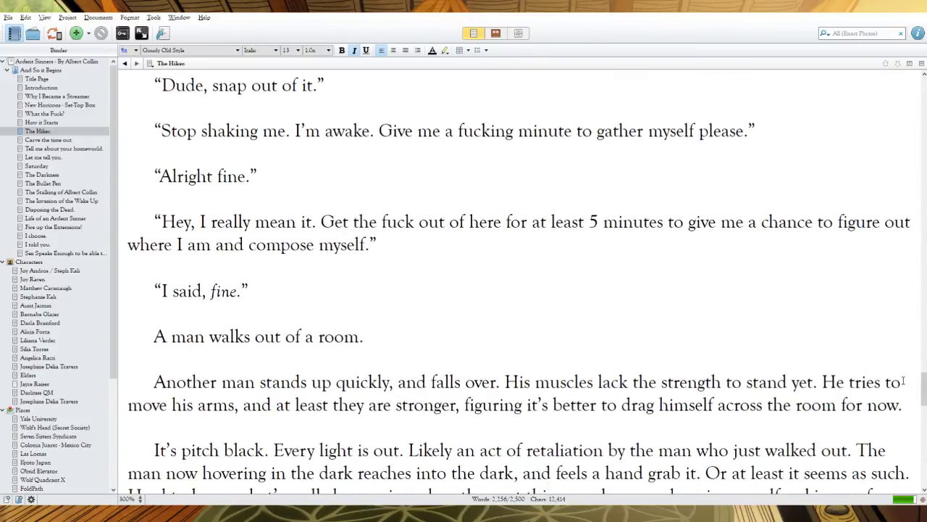
Step: Rename the chapter document "The Hiker" to "The Hitchhiker" in the project's document list
left_click(43, 132)
left_click(44, 132)
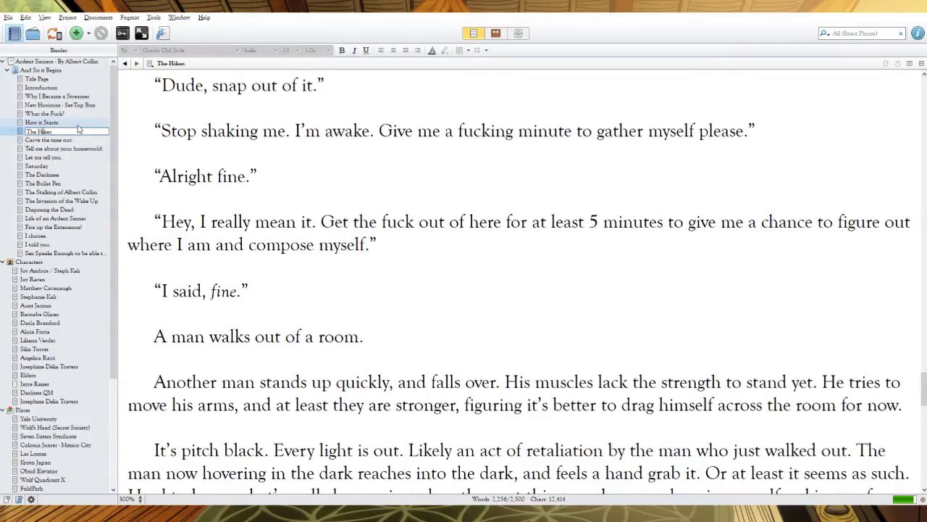
key("BackSpace")
key("BackSpace")
key("BackSpace")
key("BackSpace")
key("BackSpace")
type("itchiker")
key("Left")
key("Left")
key("Left")
key("Left")
type("h")
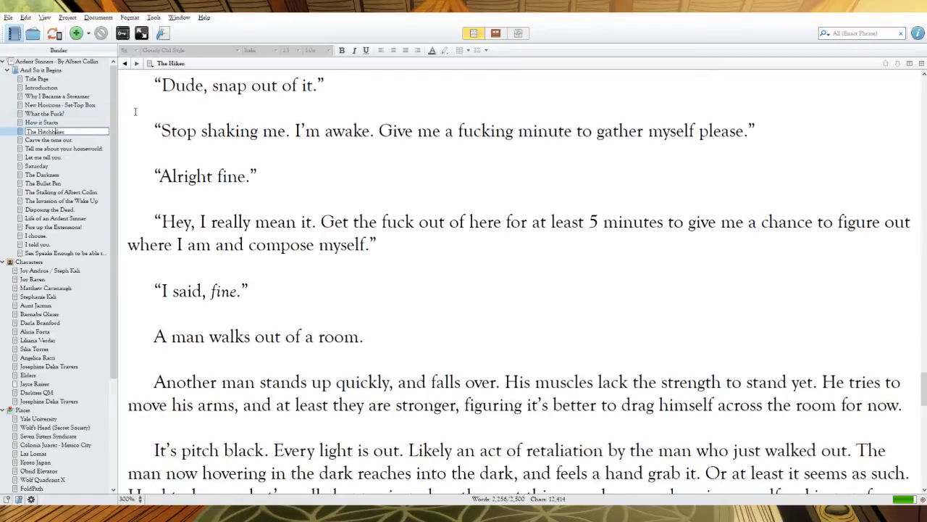
key("Return")
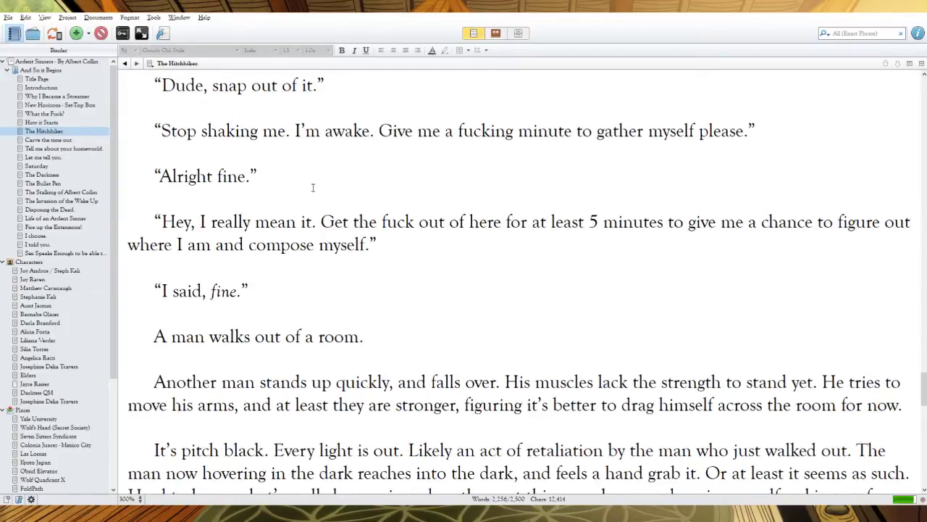
key("alt+Tab")
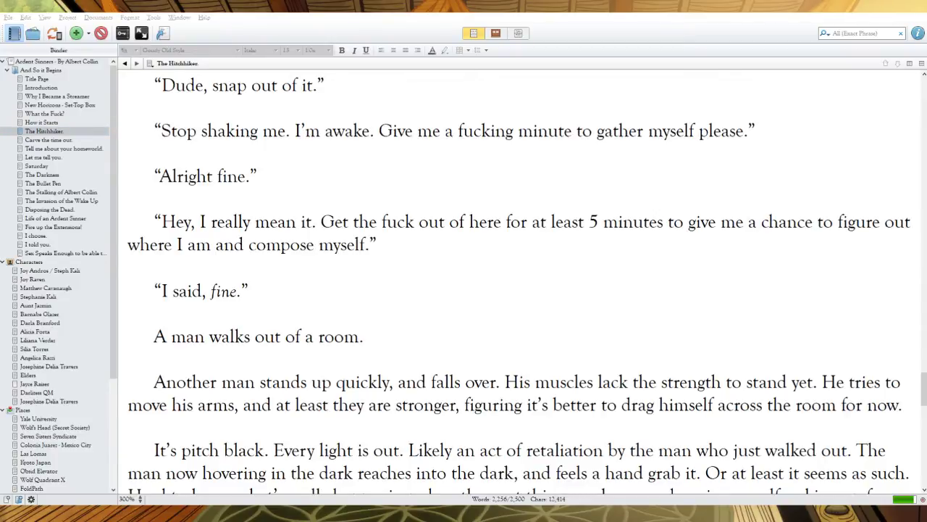
left_click(453, 98)
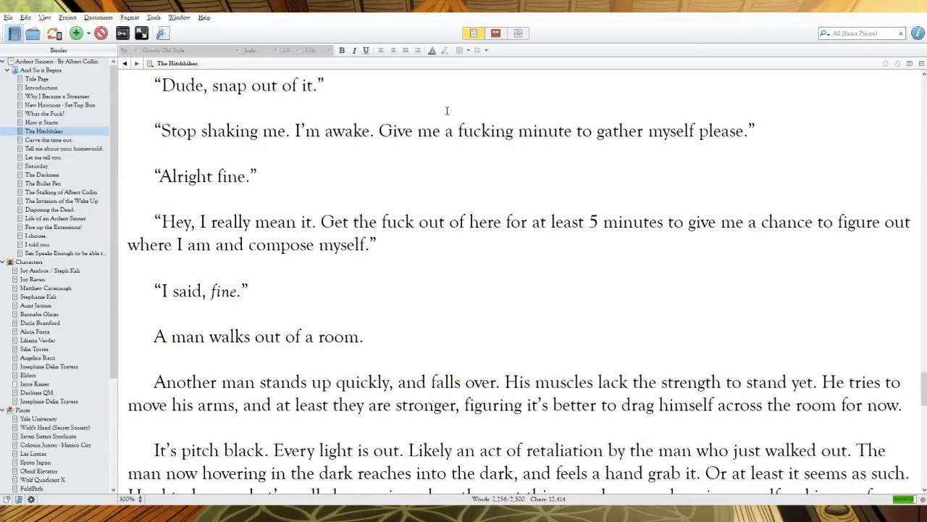
Step: Shorten the dialogue after "I'm awake." to "Give me a minute." and the reply "Alright fine." to "Fine."
left_click_drag(518, 131, 458, 131)
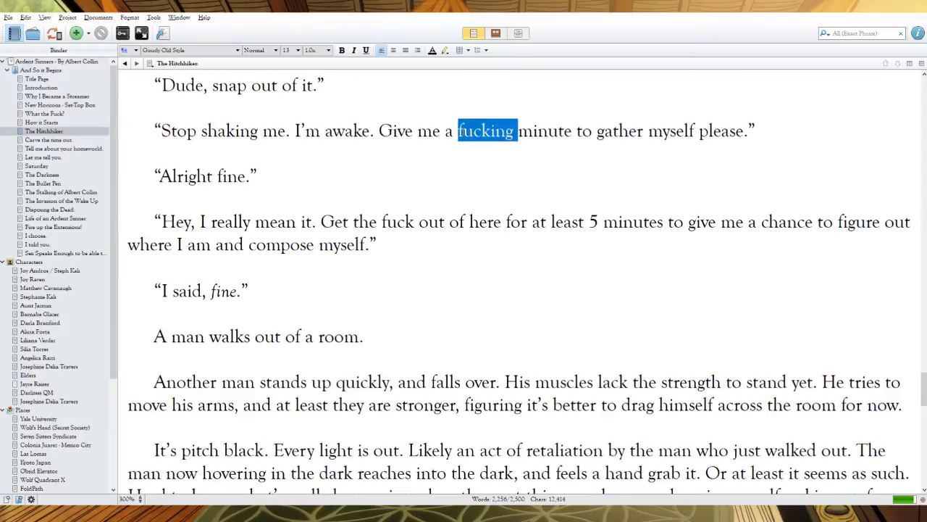
key("BackSpace")
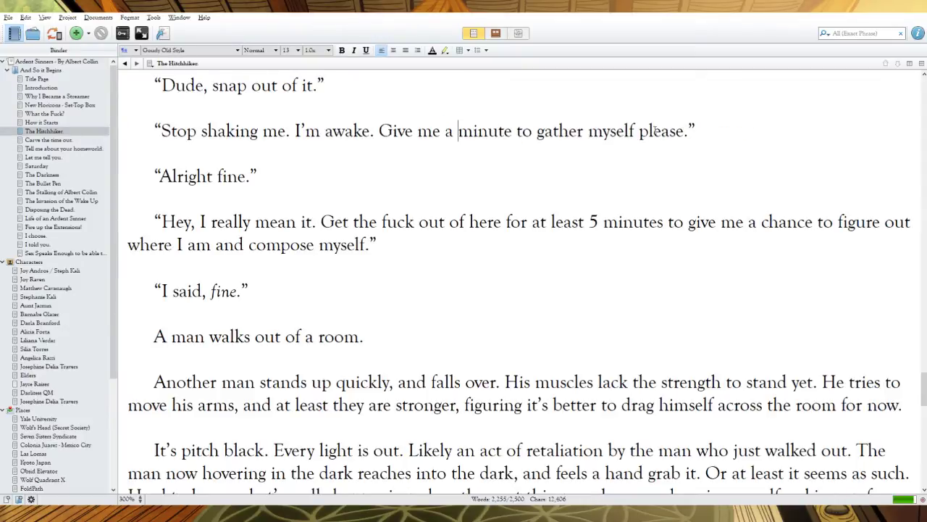
left_click_drag(683, 131, 512, 132)
key("BackSpace")
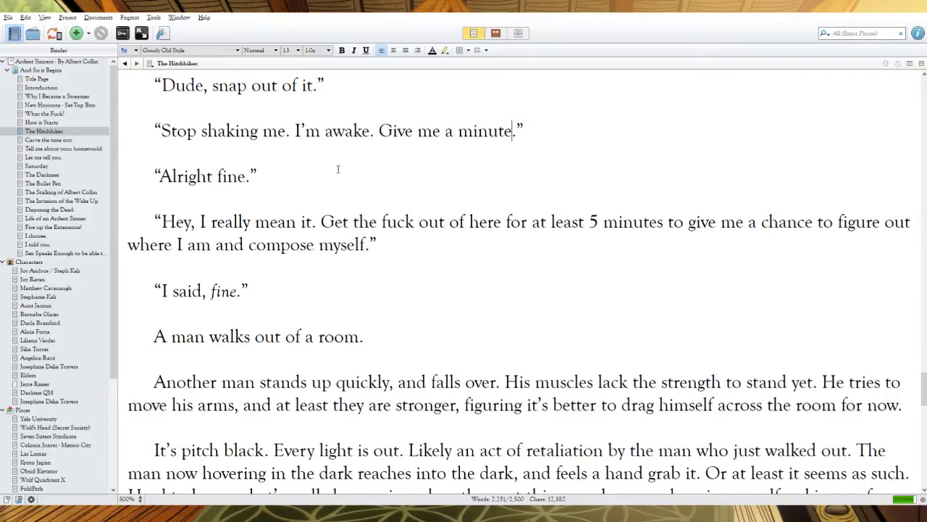
left_click_drag(223, 176, 159, 176)
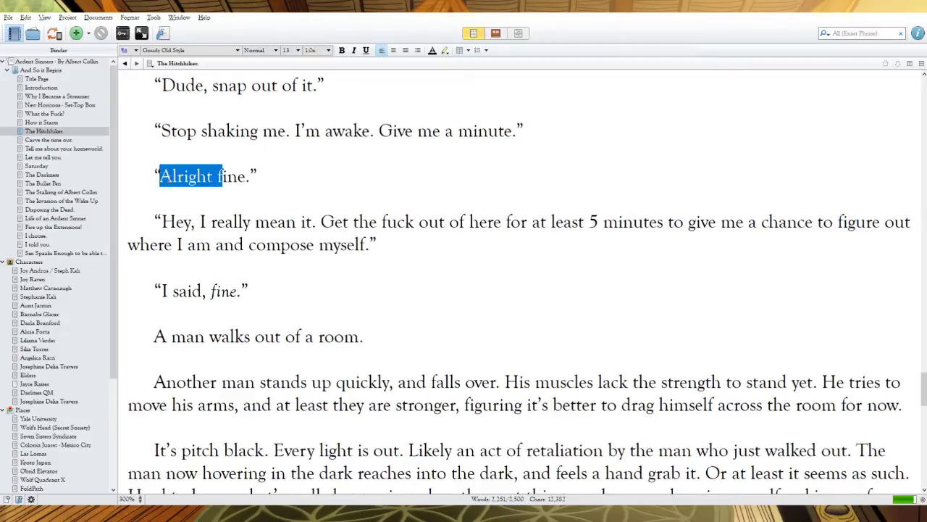
type("F")
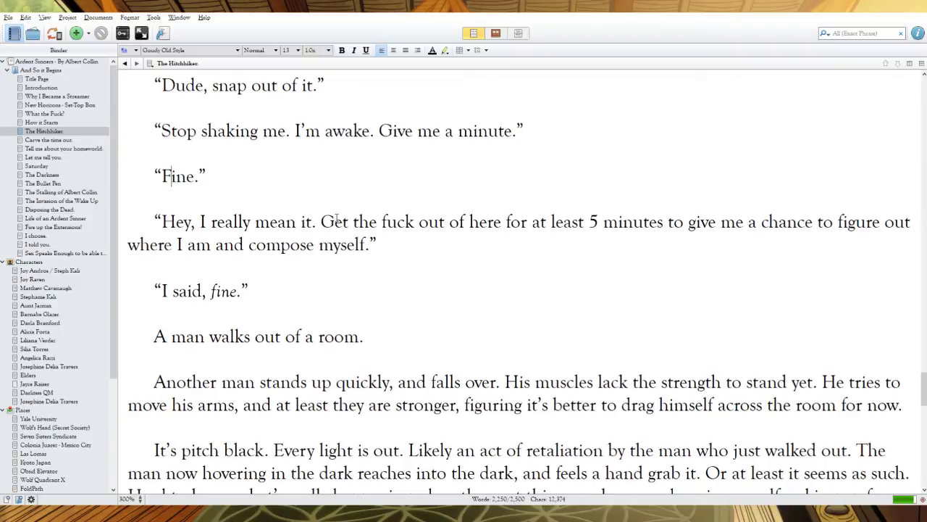
Step: Delete "Hey," and "really" from the line of dialogue so it opens with "I mean it."
left_click_drag(201, 220, 161, 221)
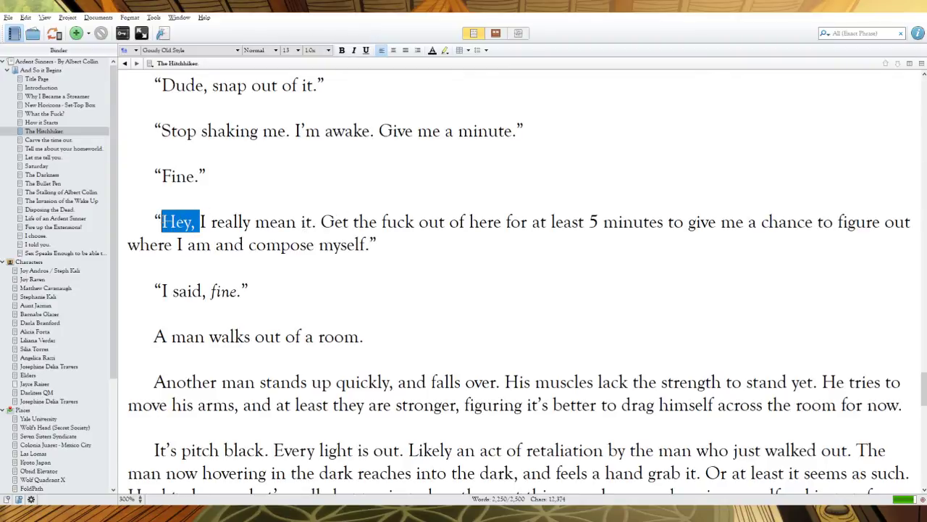
key("BackSpace")
left_click_drag(217, 221, 177, 221)
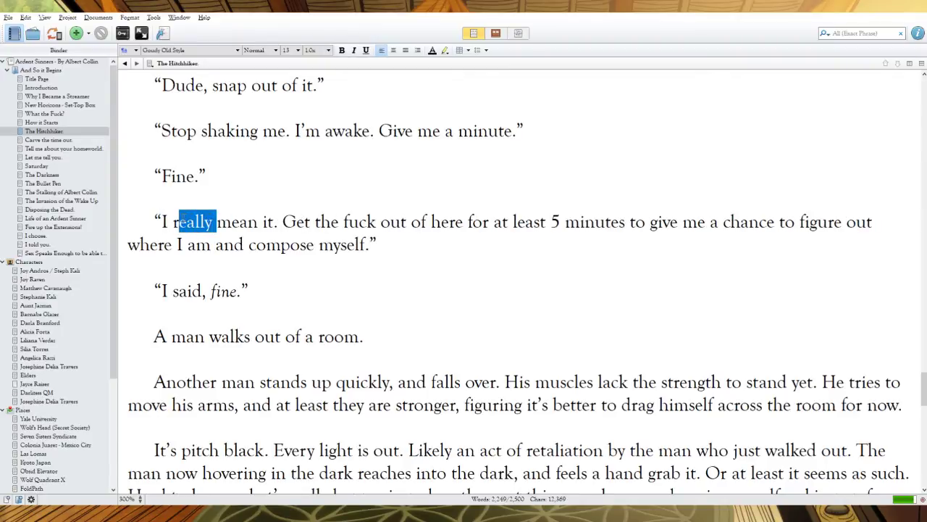
key("BackSpace")
key("BackSpace")
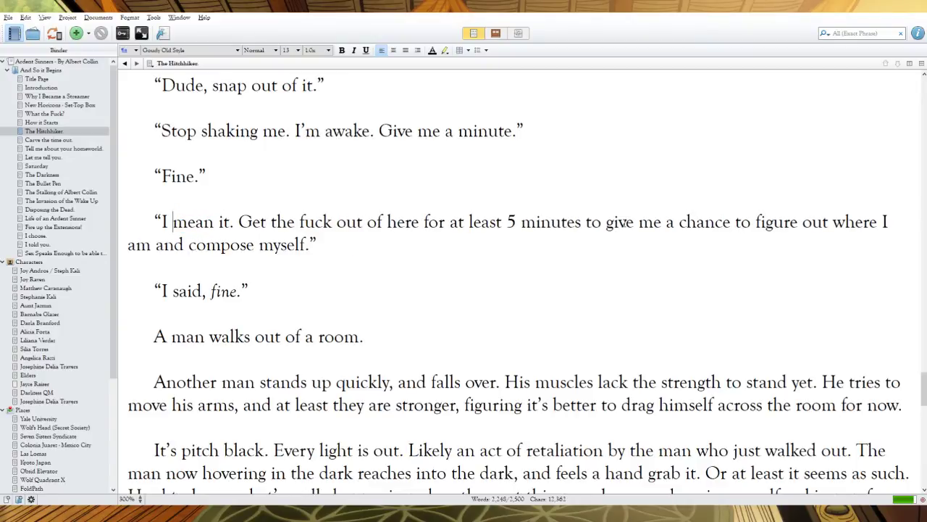
Step: Delete "for at least 5 minutes" from the "I mean it." dialogue and add a comma after "where I am"
left_click_drag(585, 223, 424, 220)
key("BackSpace")
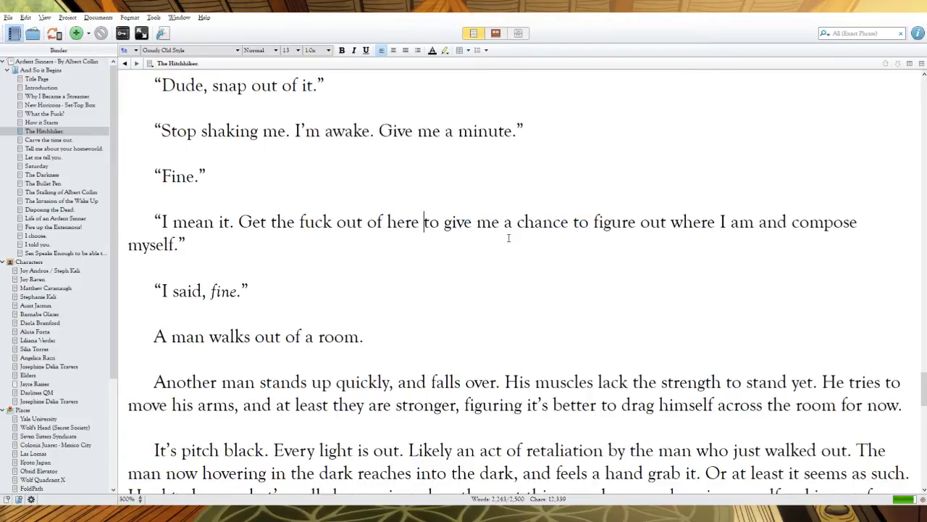
left_click(753, 223)
type(",")
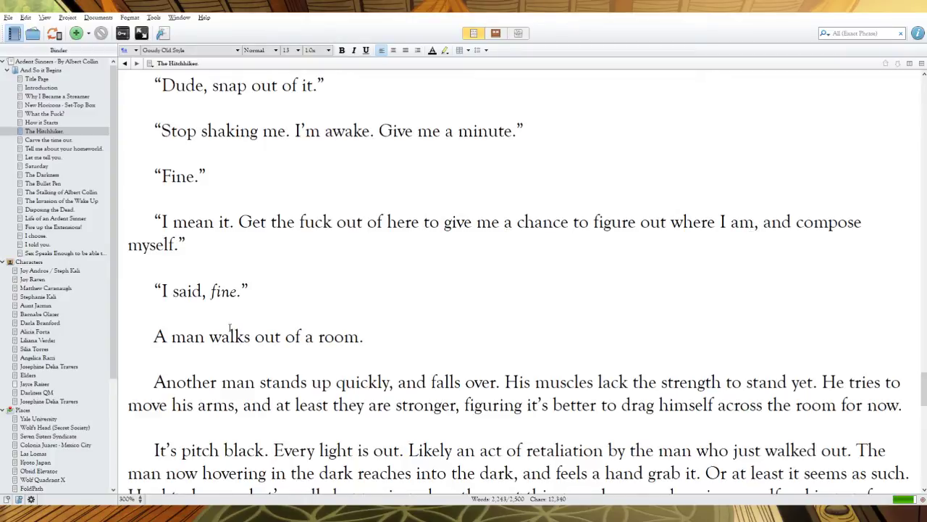
Step: Join the "A man walks out" paragraph to the "I said, fine." line and reword it to "The man walks out of the room."
left_click(155, 336)
key("BackSpace")
key("BackSpace")
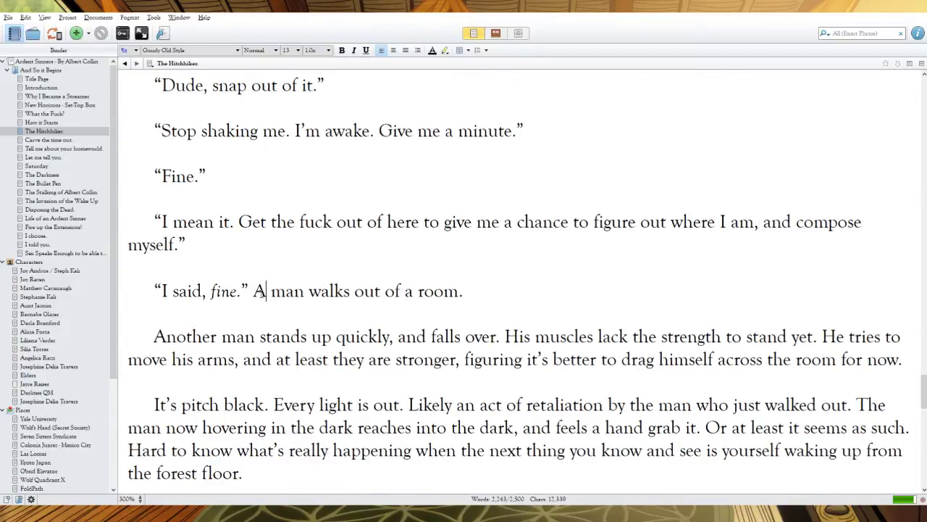
key("Right")
key("BackSpace")
type("The")
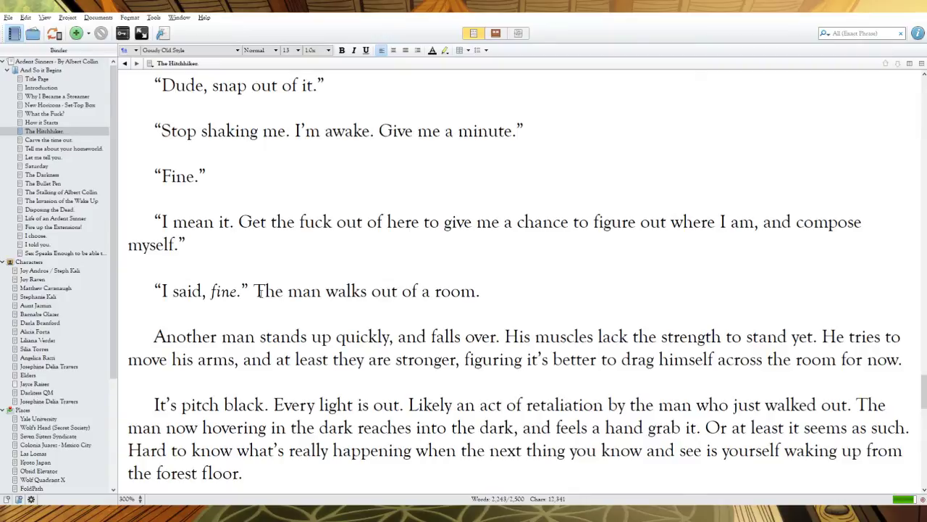
double_click(425, 291)
type("the")
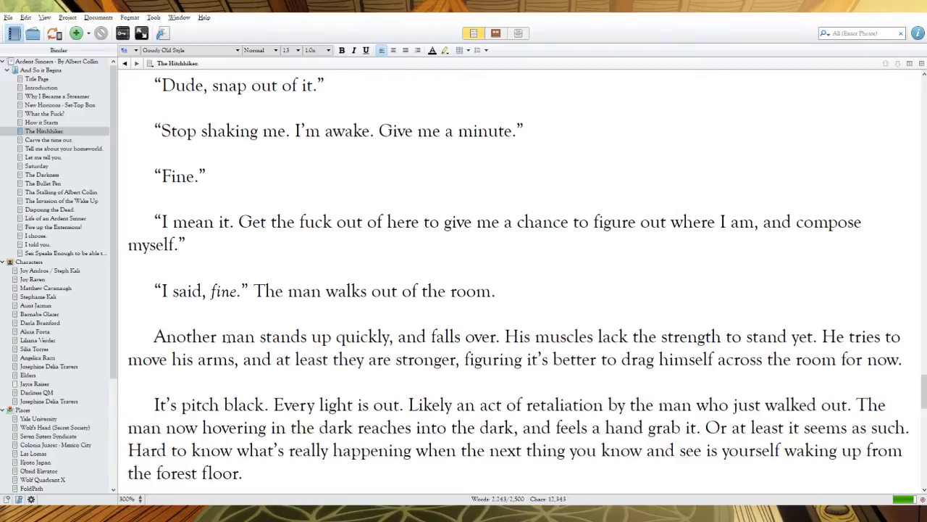
Step: Change "Another man stands up quickly" to "The other attempts to stand up quickly"
left_click_drag(255, 336, 154, 336)
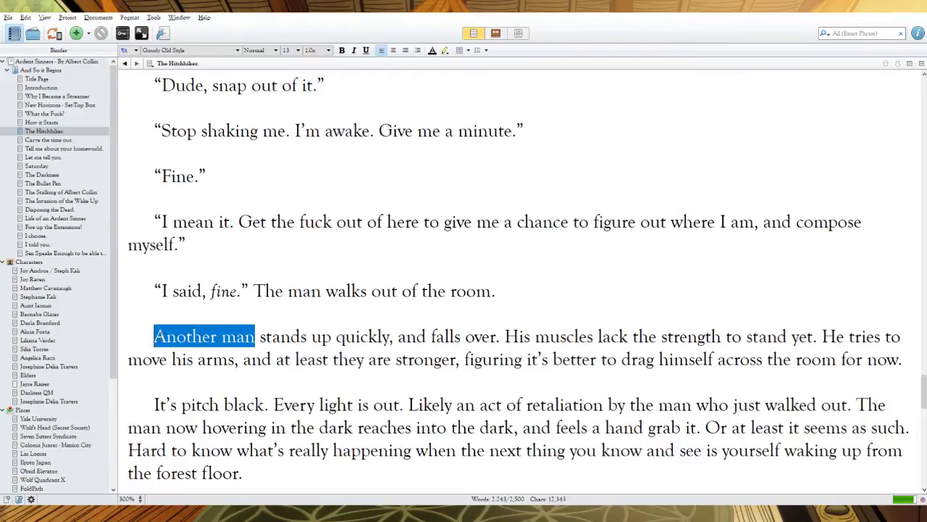
type("The other")
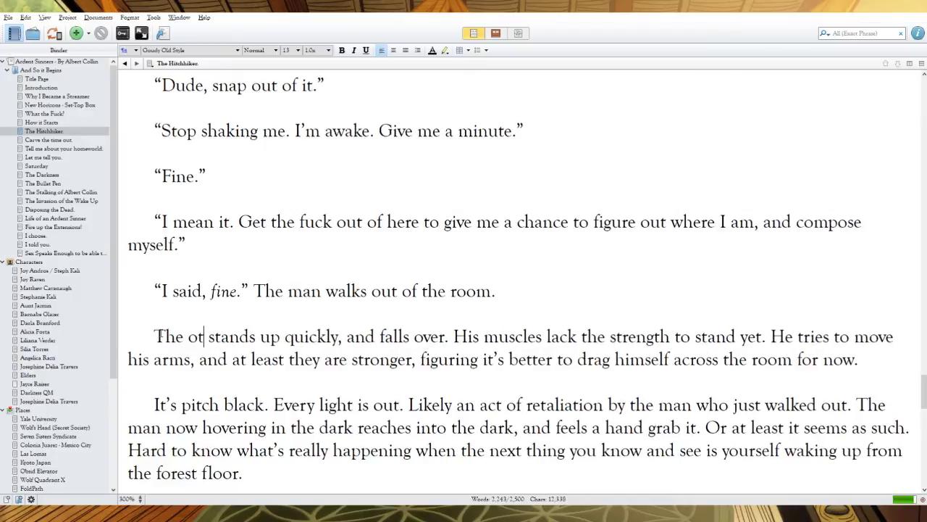
type(" attempts")
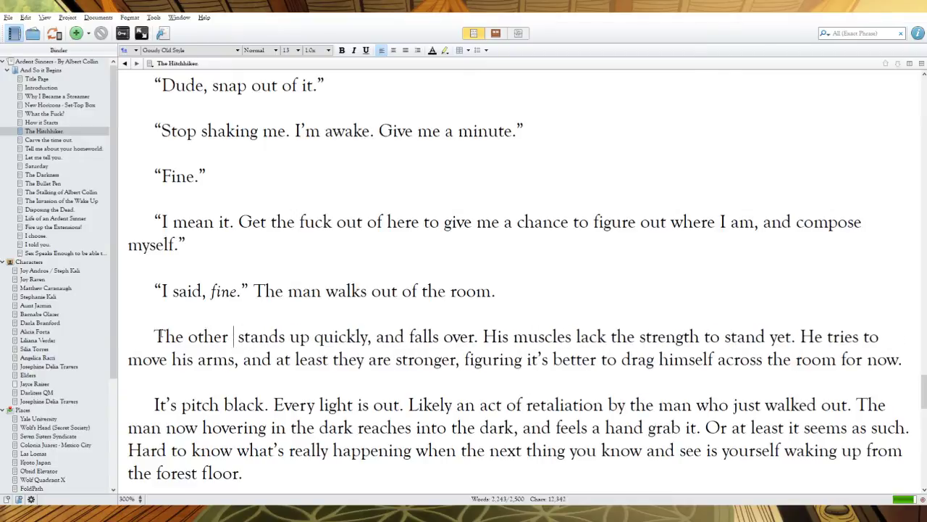
type(" to")
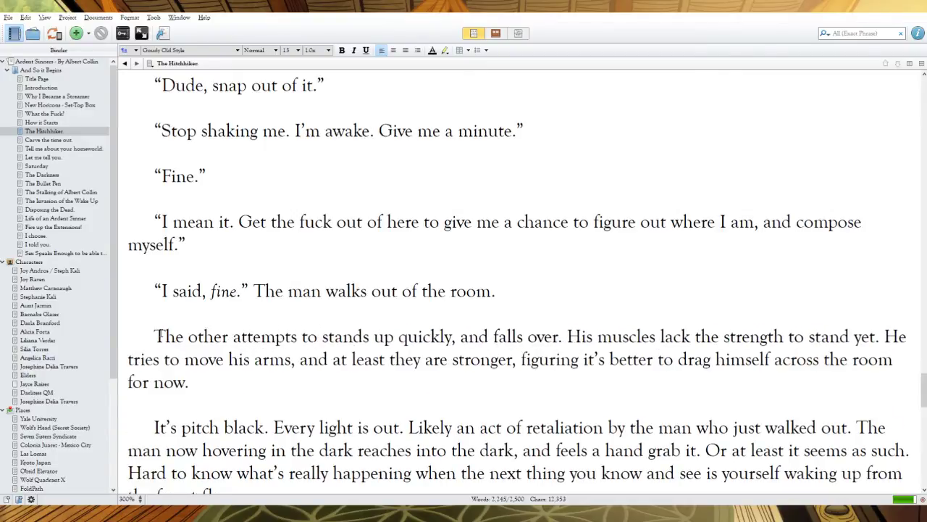
key("Right")
key("Right")
key("Right")
key("Right")
key("Right")
key("Right")
key("Right")
key("BackSpace")
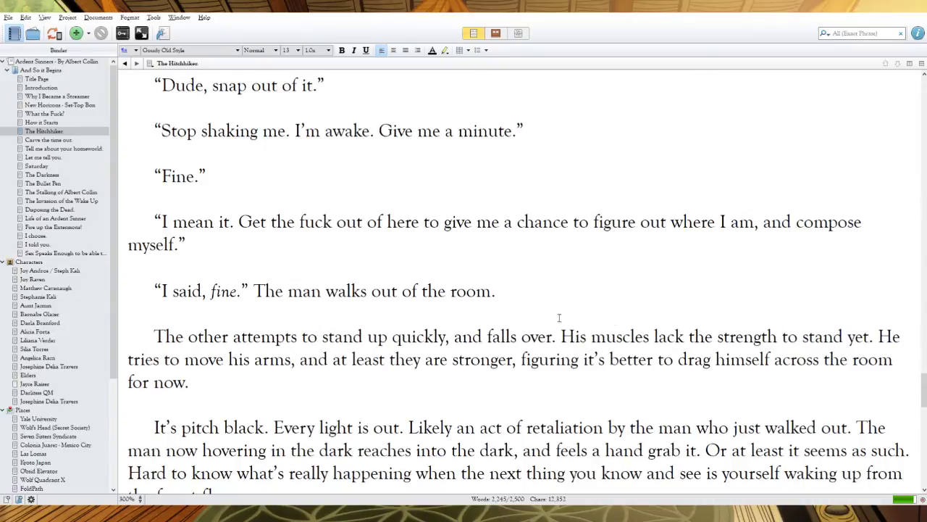
Step: Delete the sentence "His muscles lack the strength to stand yet."
left_click_drag(872, 336, 559, 336)
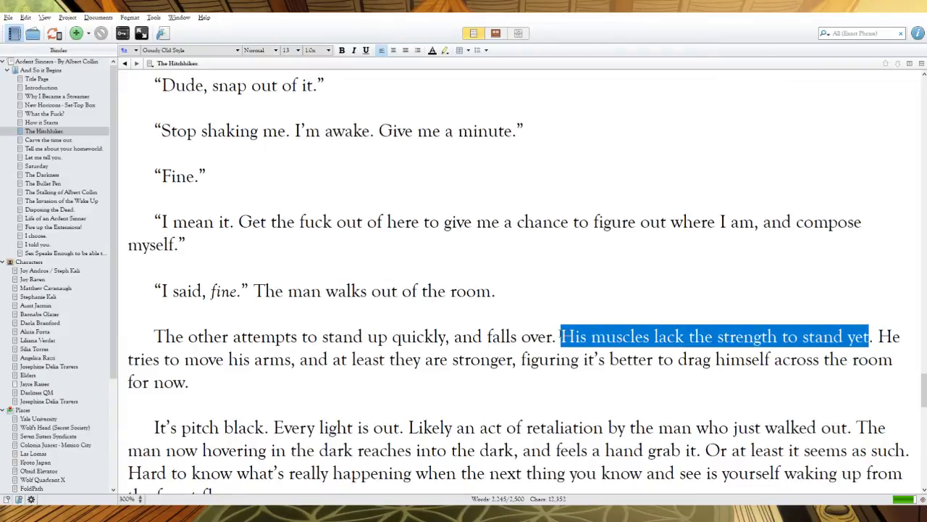
key("BackSpace")
key("Delete")
key("Delete")
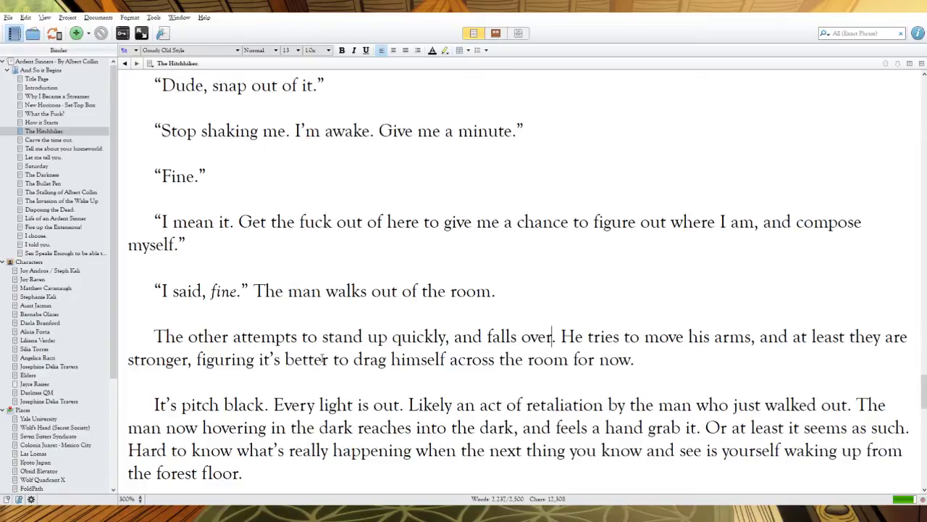
Step: Reword the text after "He tries to move his arms," to "and is able to at least drag himself"
left_click_drag(328, 359, 761, 335)
type("and is able")
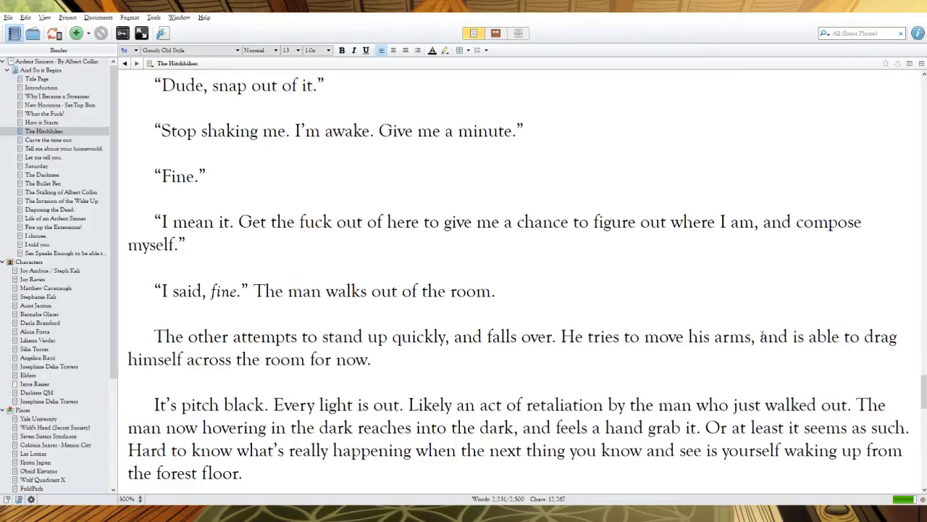
key("Right")
type("at least")
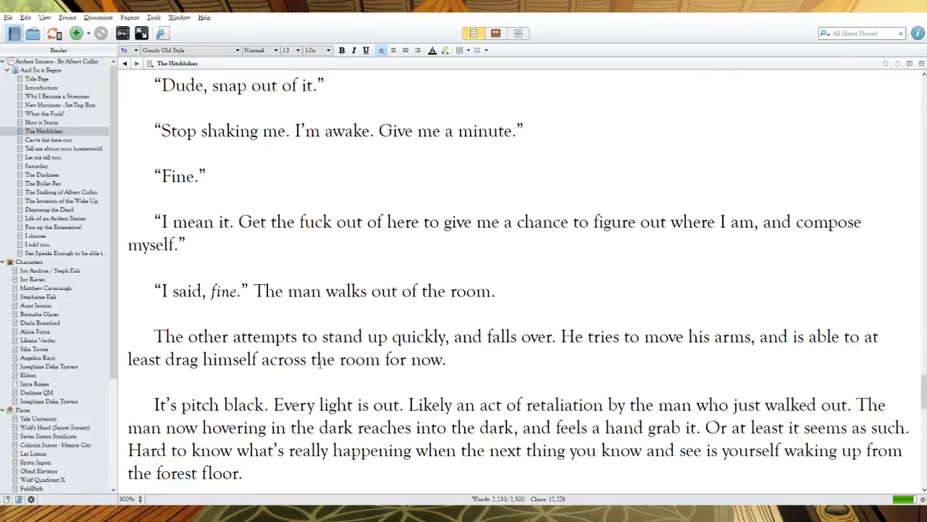
Step: Reword the opening of the "It's pitch black" paragraph to "It goes pitch black. Lights out. An act of retaliation"
scroll(323, 363, "down", 3)
left_click_drag(404, 202, 274, 201)
type("Iights out")
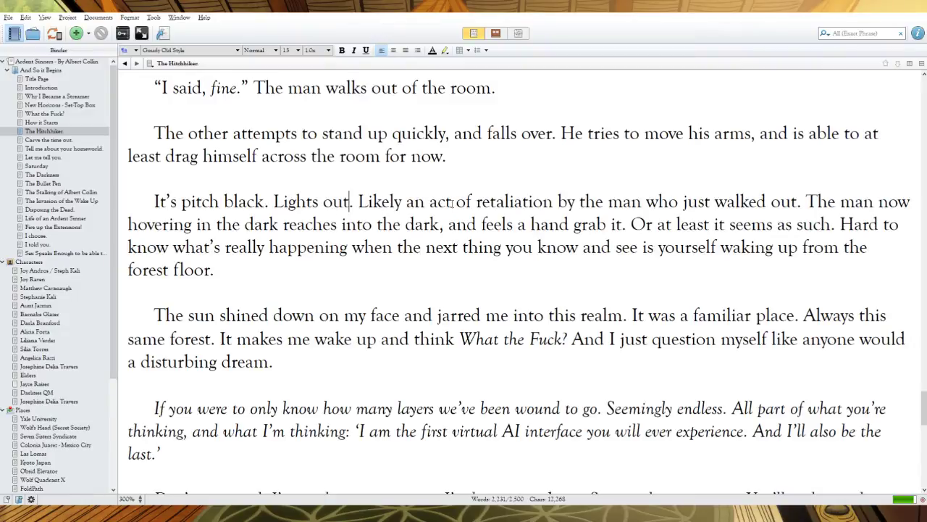
left_click_drag(426, 201, 358, 201)
type("An")
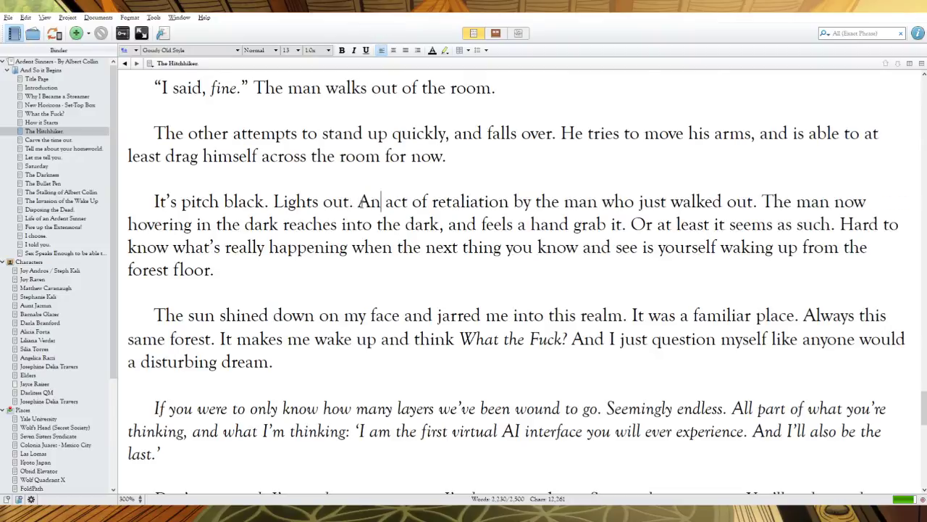
left_click_drag(178, 203, 166, 203)
type("goes")
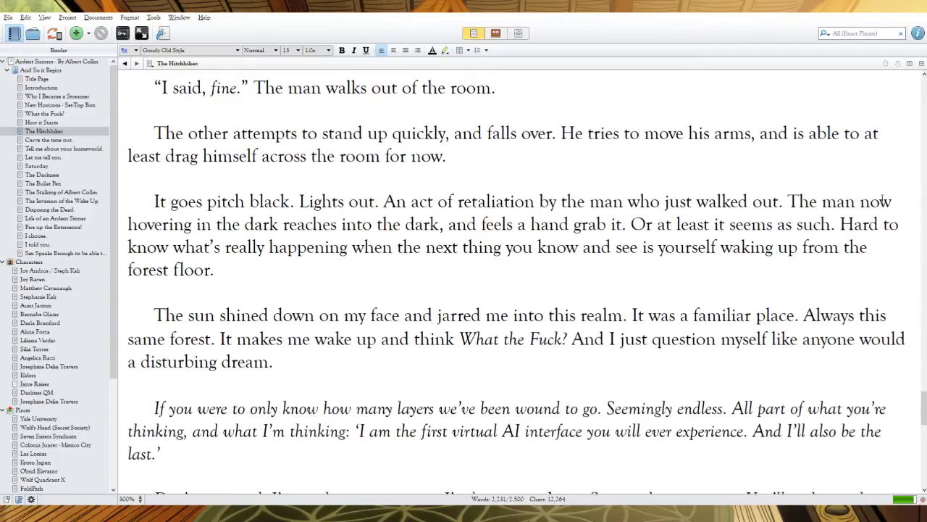
Step: Reword "The man now hovering in the dark reaches" to "The crawling man reaches"
double_click(819, 202)
type("crawling")
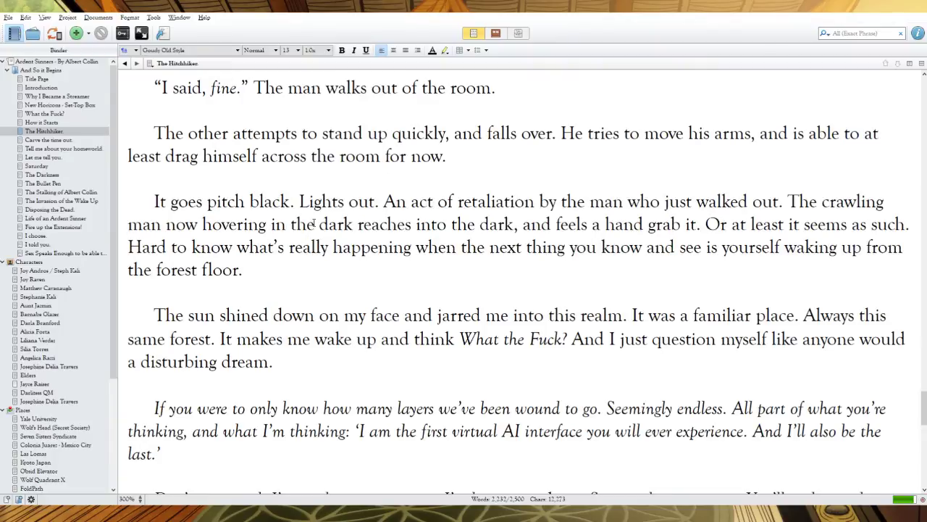
left_click_drag(321, 224, 166, 224)
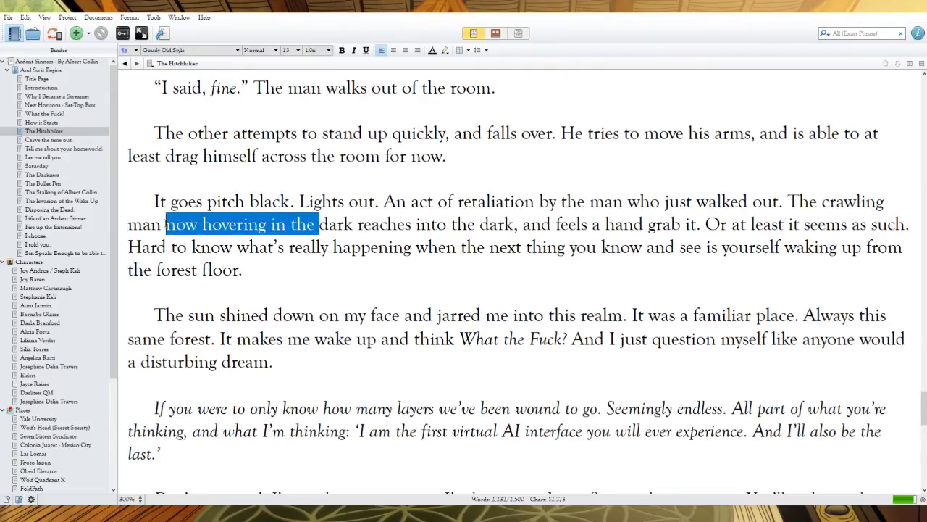
key("BackSpace")
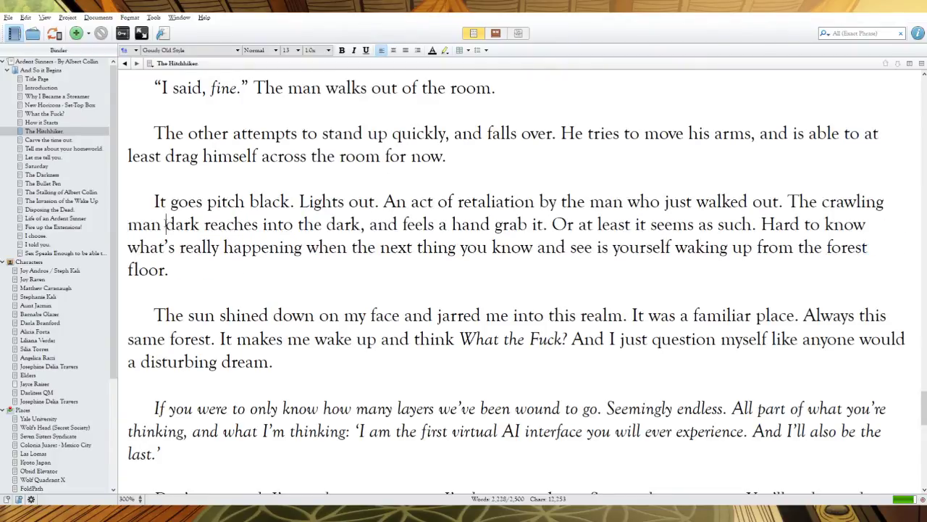
left_click(209, 247)
type("1")
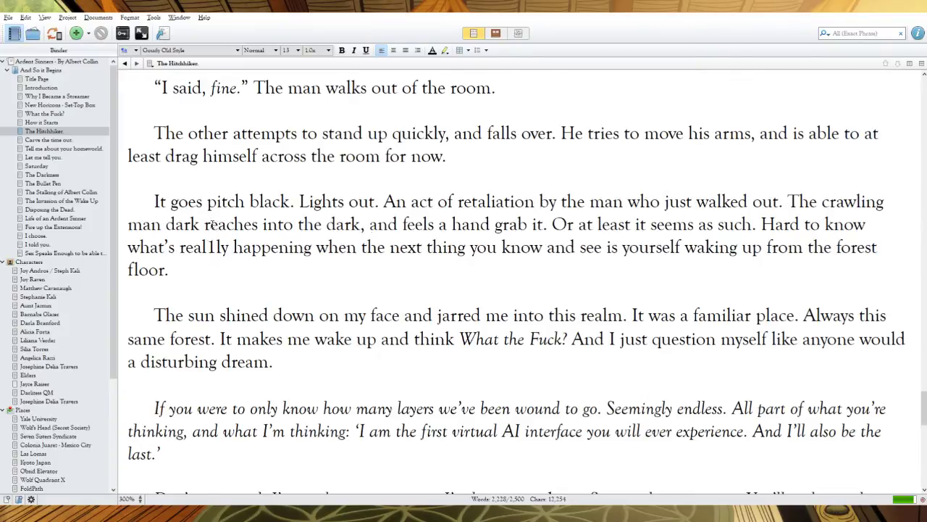
key("BackSpace")
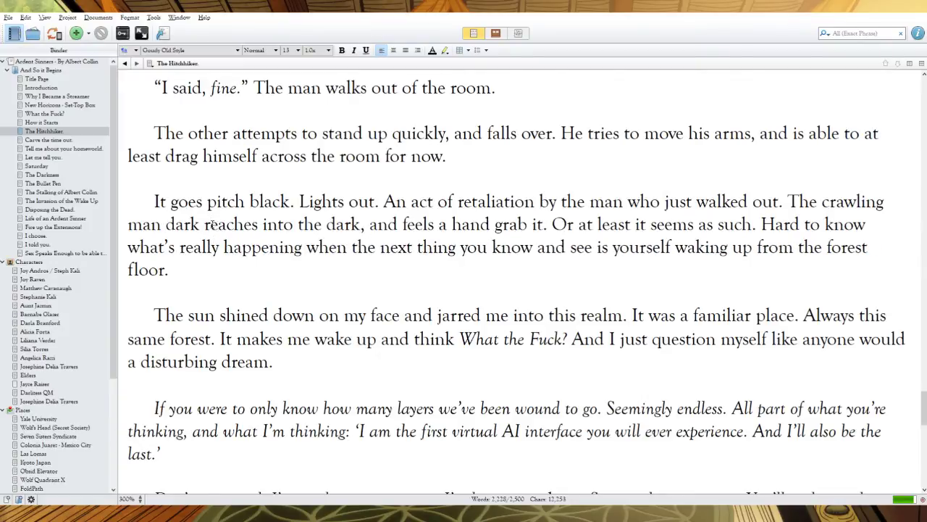
key("Up")
key("Up")
key("Down")
key("BackSpace")
key("BackSpace")
key("BackSpace")
key("BackSpace")
key("BackSpace")
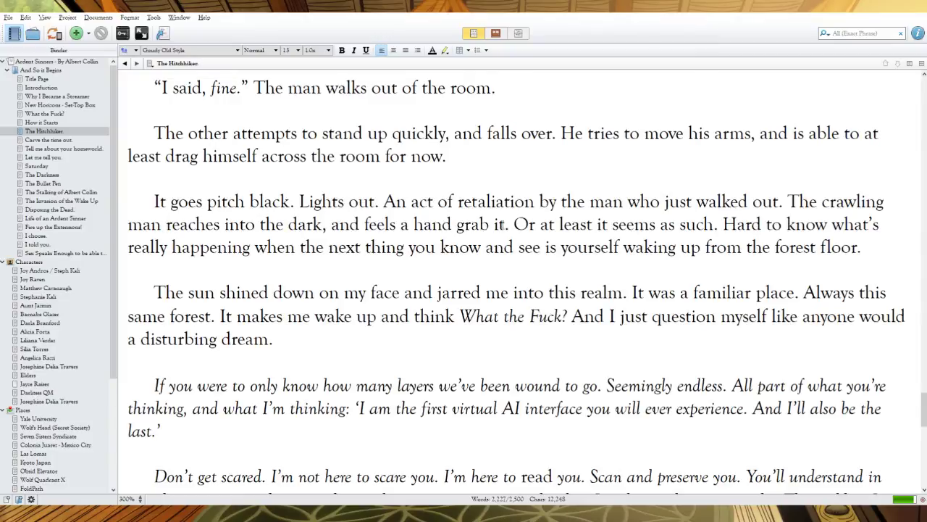
Step: Replace "feels a hand grab it. Or at least it seems as such." with "receives a hand, or it seems like that."
left_click_drag(505, 225, 364, 224)
type("receiv")
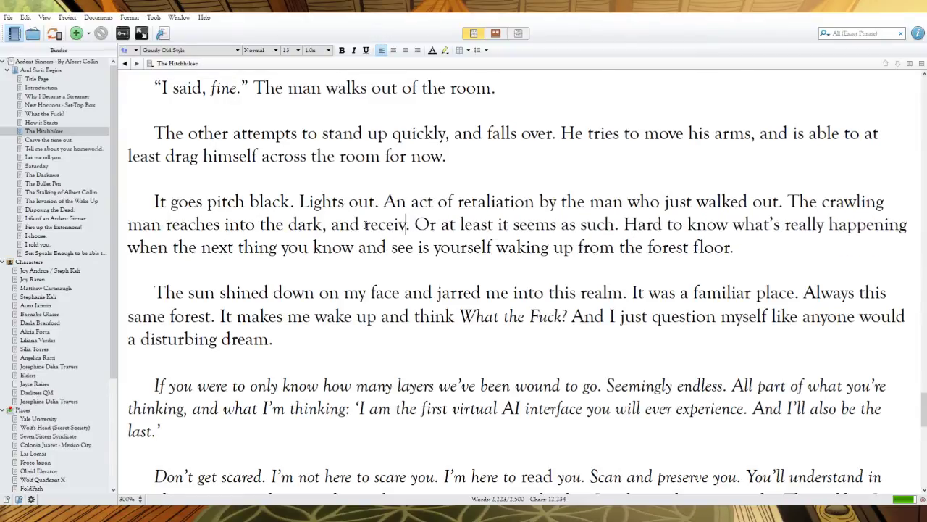
type("es a hand")
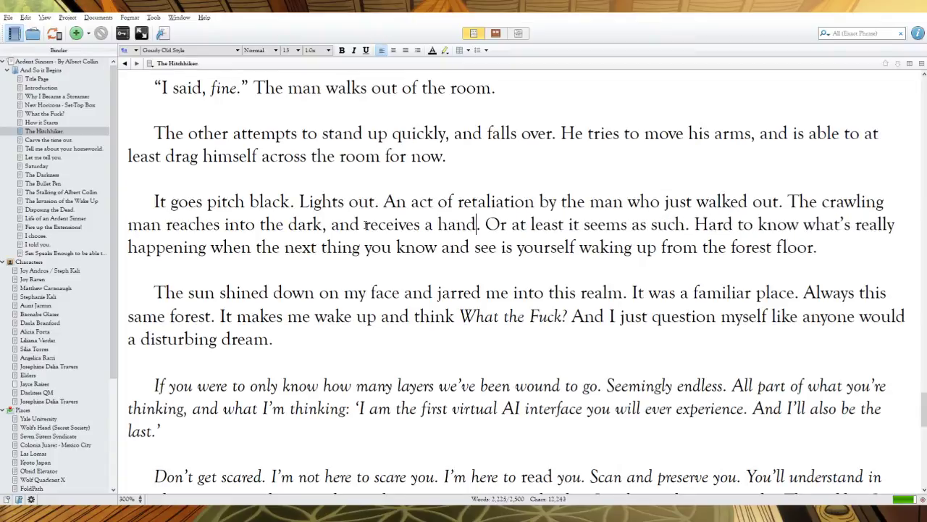
left_click_drag(697, 224, 487, 226)
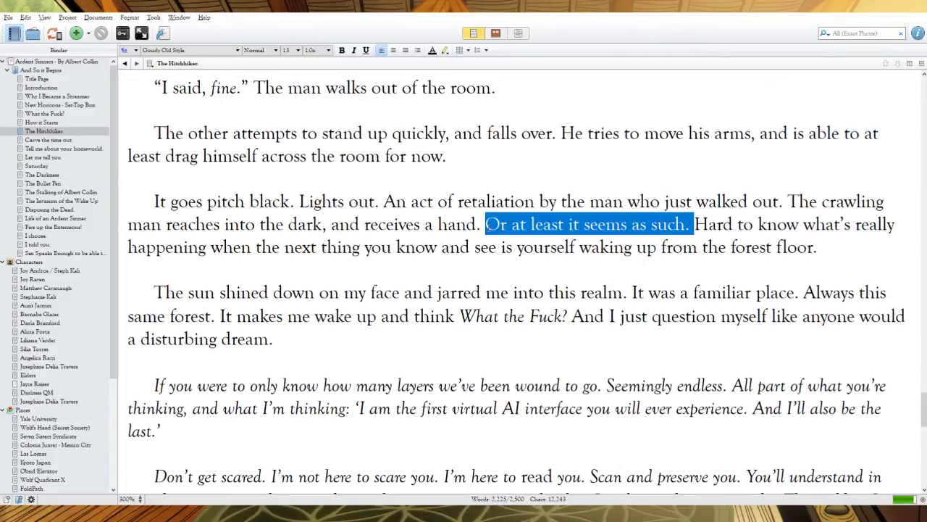
key("BackSpace")
key("BackSpace")
key("BackSpace")
type(", or it seems like that.")
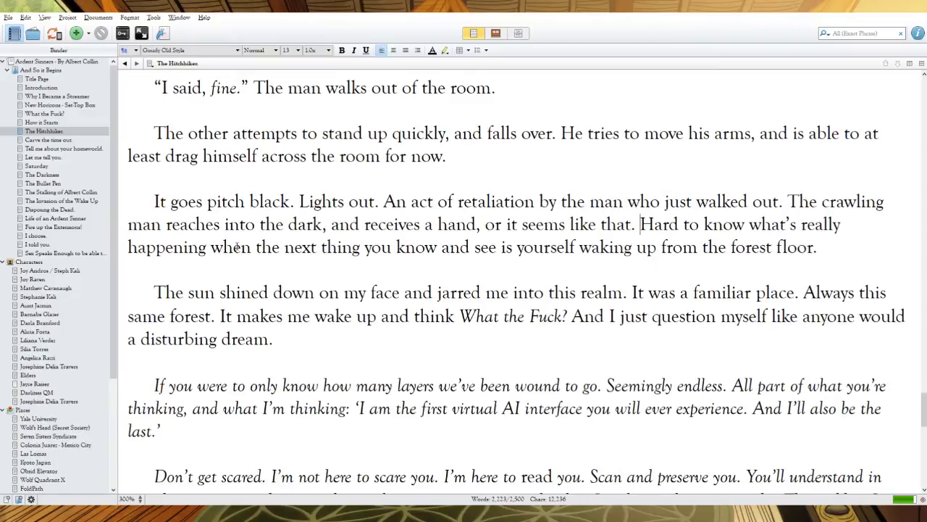
Step: End the "Hard to know" sentence with "going on." and start a new paragraph reading "The light returns to illuminate a forest floor."
left_click_drag(254, 248, 127, 247)
type("going on")
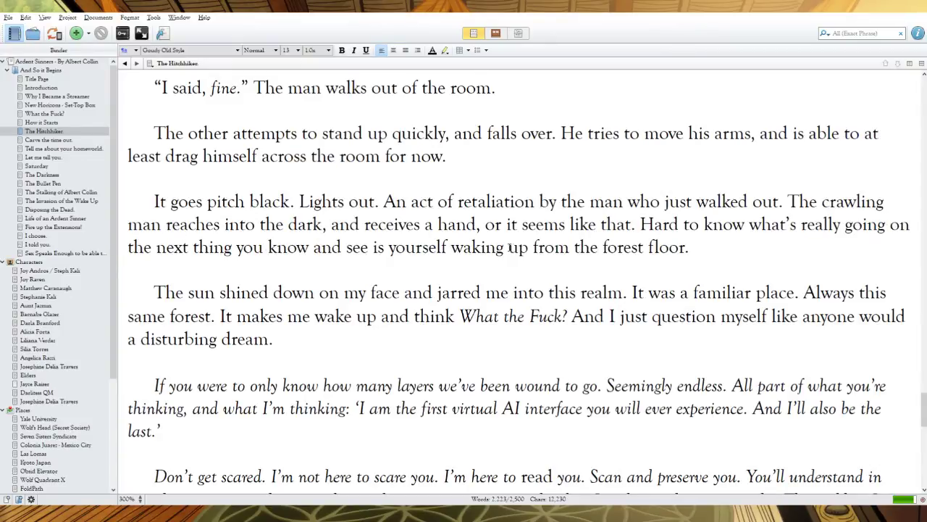
left_click_drag(602, 247, 118, 242)
key("BackSpace")
key("BackSpace")
type(".")
key("Return")
key("Return")
type("The lights")
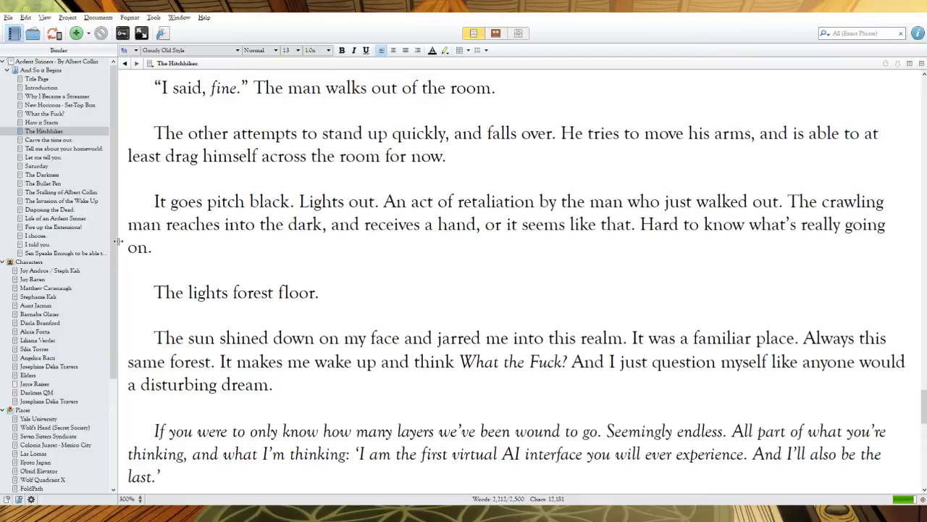
key("BackSpace")
key("BackSpace")
type("returns to illuminate a")
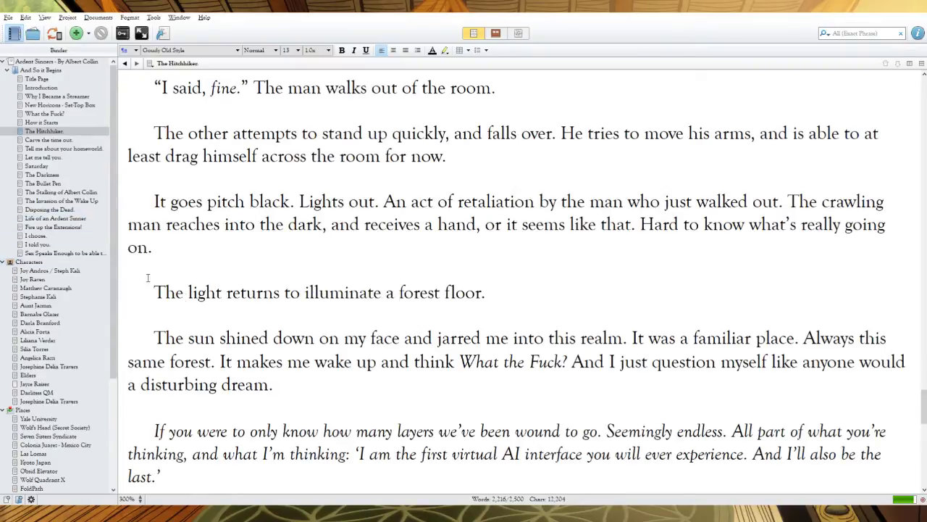
Step: Change "shined" to "shines" in the sentence beginning "The sun"
left_click(266, 338)
key("BackSpace")
type("s")
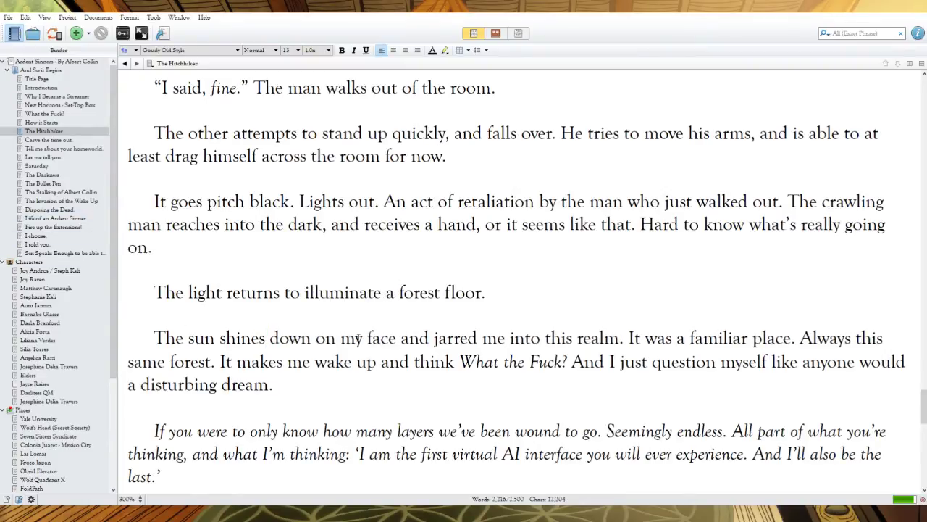
double_click(356, 338)
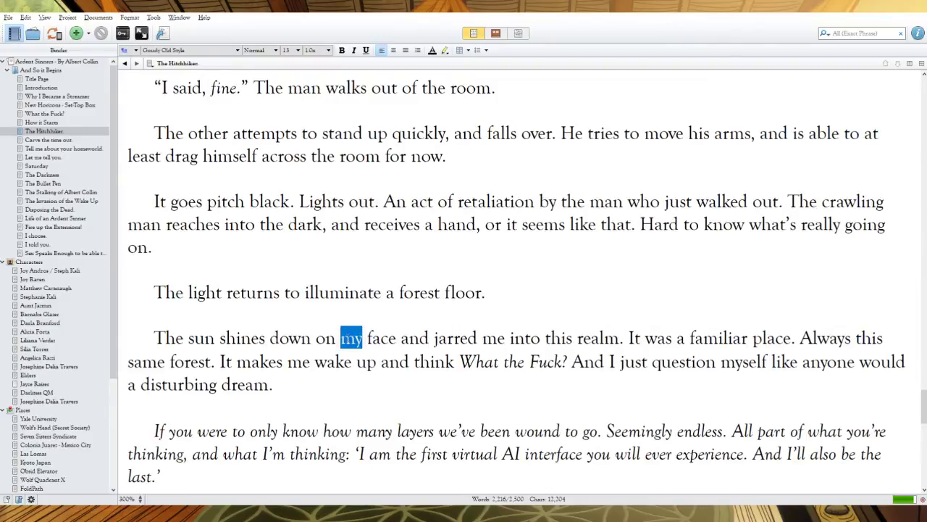
type("the")
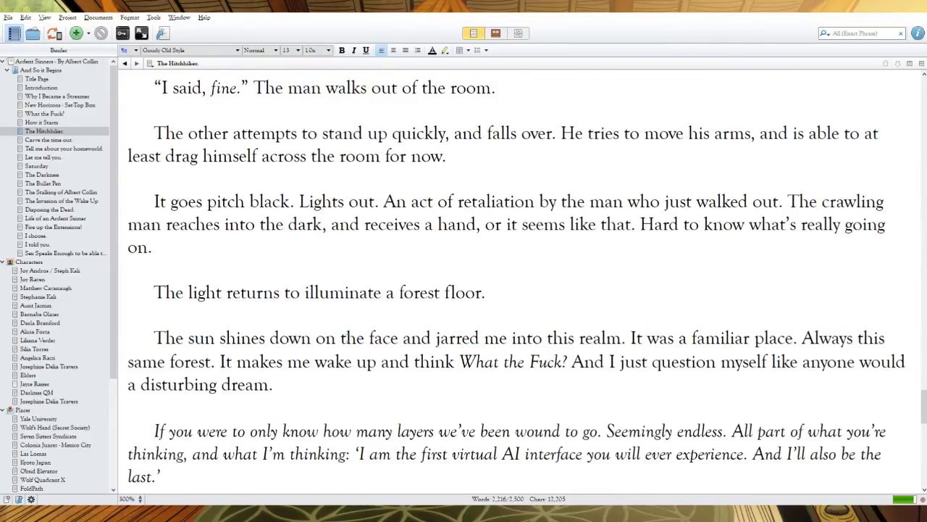
key("BackSpace")
key("BackSpace")
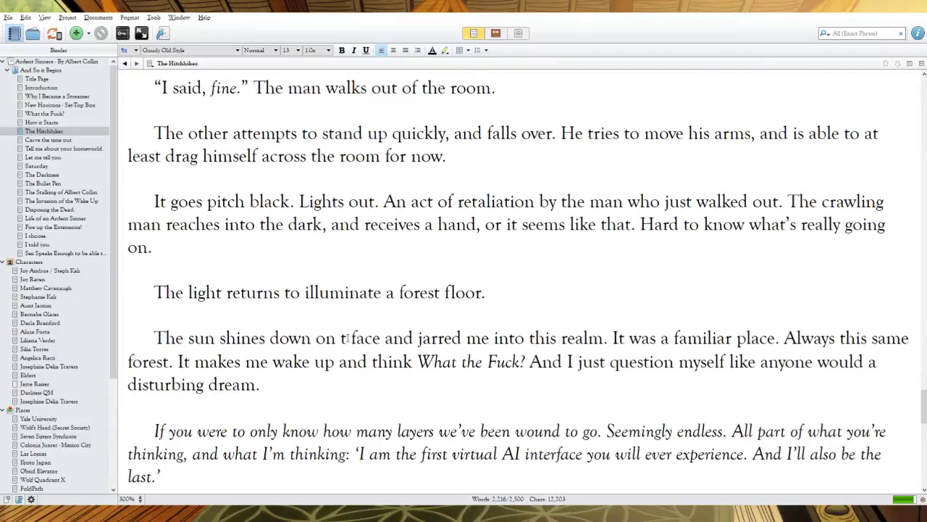
Step: Reword the sun sentence to "The sun shines through the trees." and change "It was a familiar place" to "A familiar place"
left_click_drag(604, 338, 265, 337)
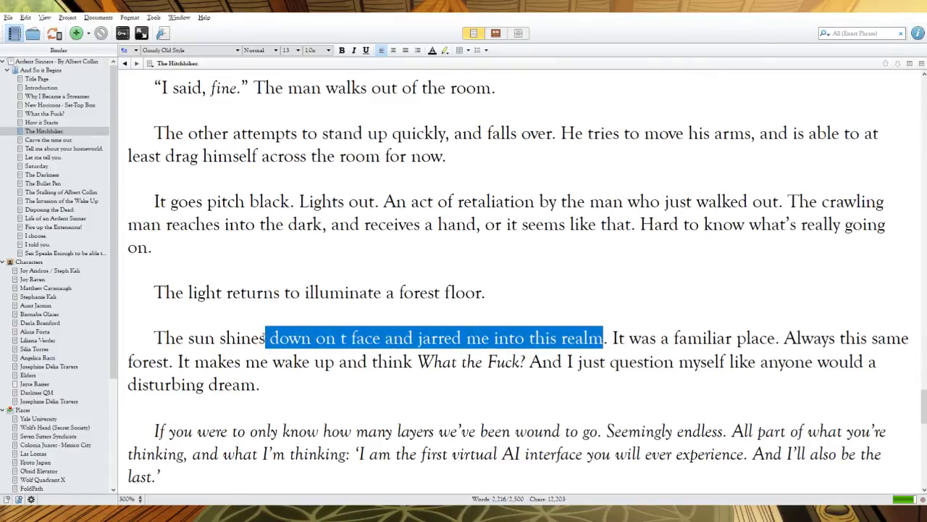
type("through the tre")
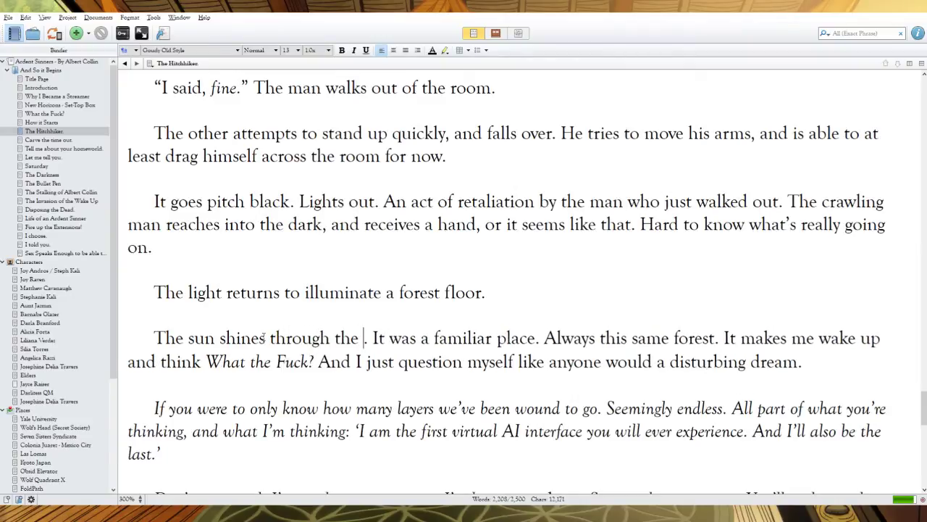
type("es")
left_click_drag(463, 338, 406, 338)
type("A")
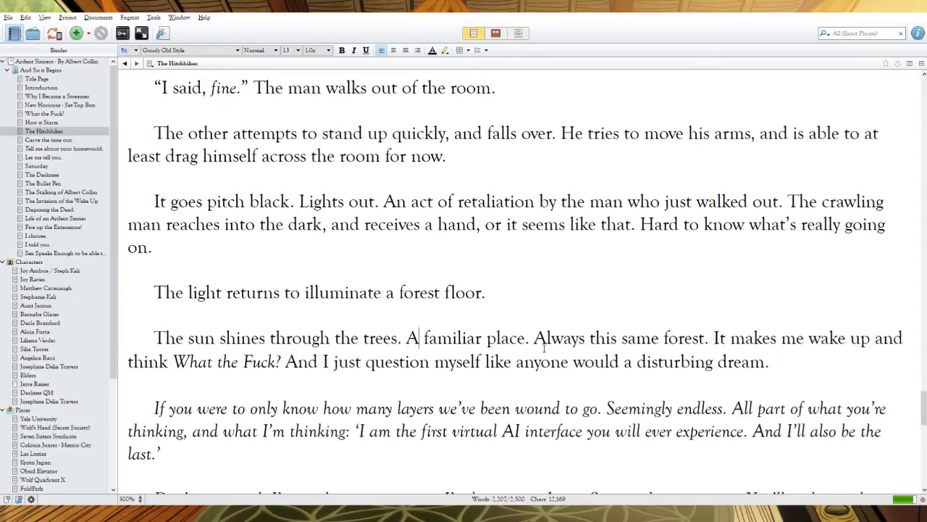
Step: Insert a centered "..." scene break after the paragraph ending "illuminate a forest floor."
left_click(492, 292)
key("Return")
key("Return")
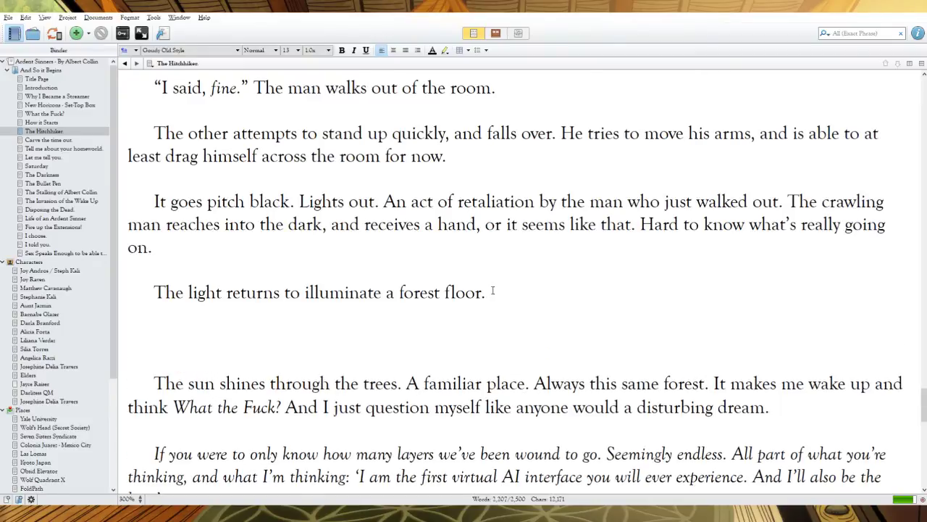
left_click(394, 50)
type("...")
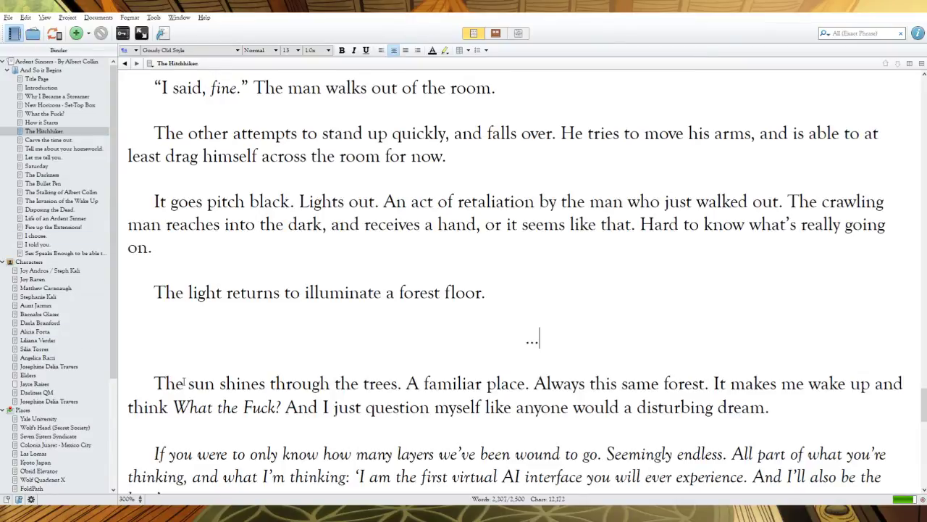
Step: Change "A familiar place" to "This is a familiar place"
left_click(417, 384)
key("BackSpace")
type("This is a")
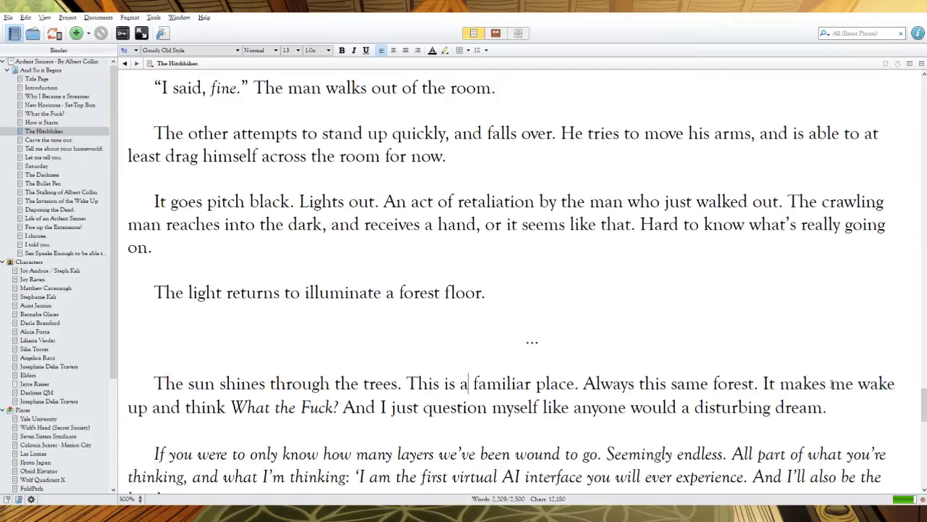
Step: Shorten "It makes me wake up and think" to "It makes me go" before the italic question
left_click_drag(898, 382, 831, 384)
type("me ")
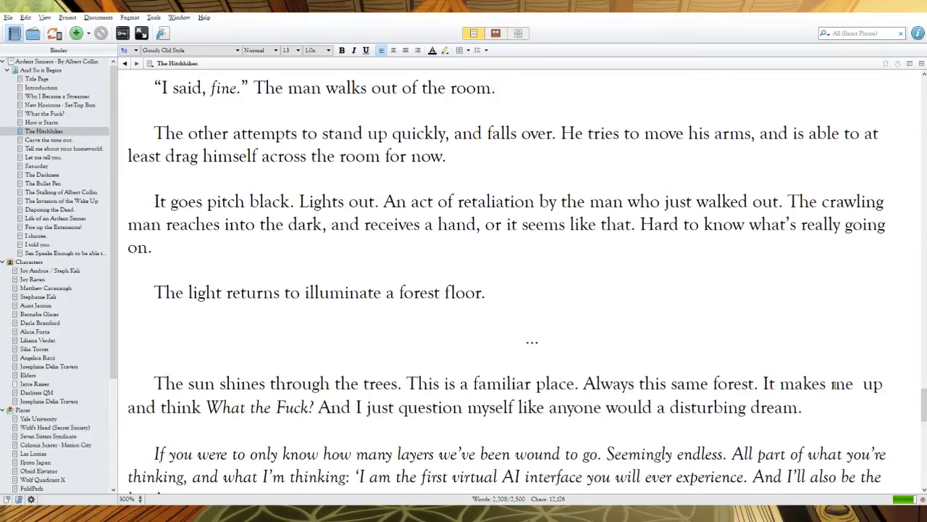
type("ask")
key("BackSpace")
key("BackSpace")
key("BackSpace")
type("go")
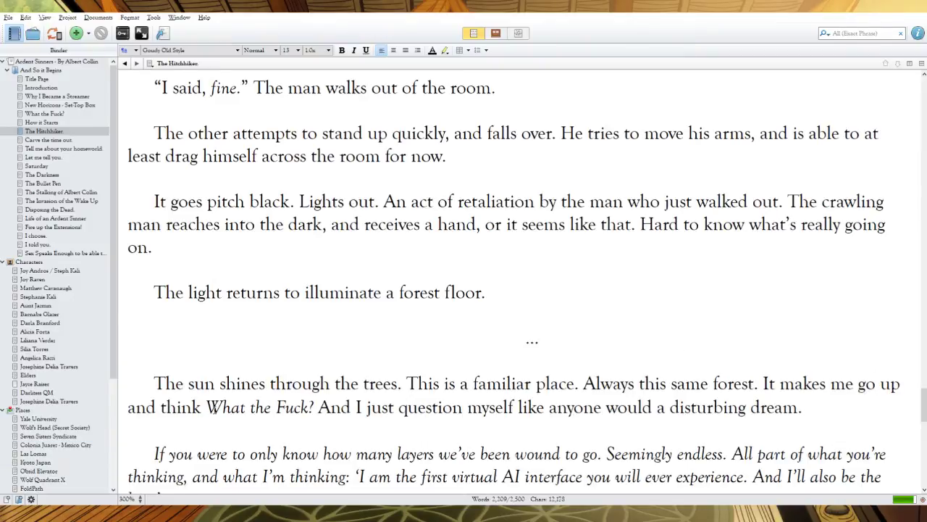
left_click_drag(206, 407, 121, 410)
key("BackSpace")
key("BackSpace")
key("BackSpace")
key("BackSpace")
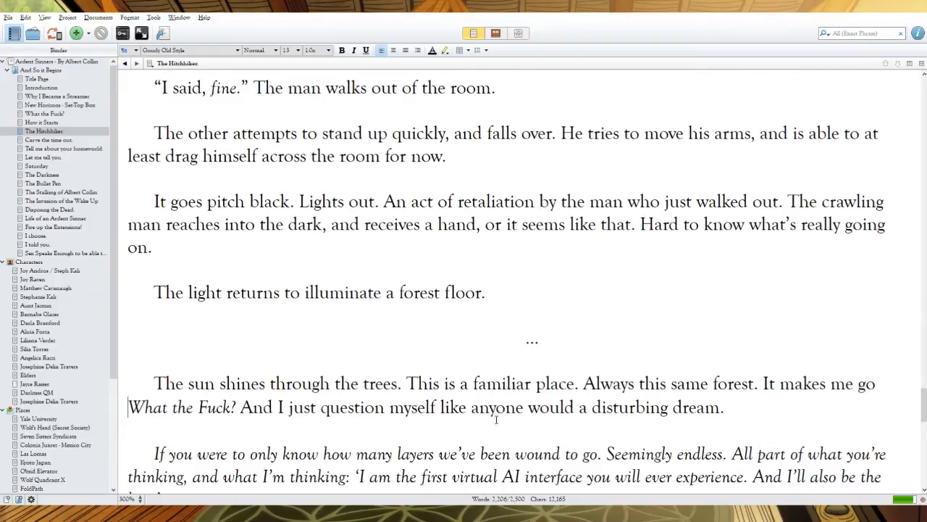
Step: Delete everything after "Always this same forest." in the paragraph, and remove "same" from that sentence
left_click_drag(731, 413, 762, 383)
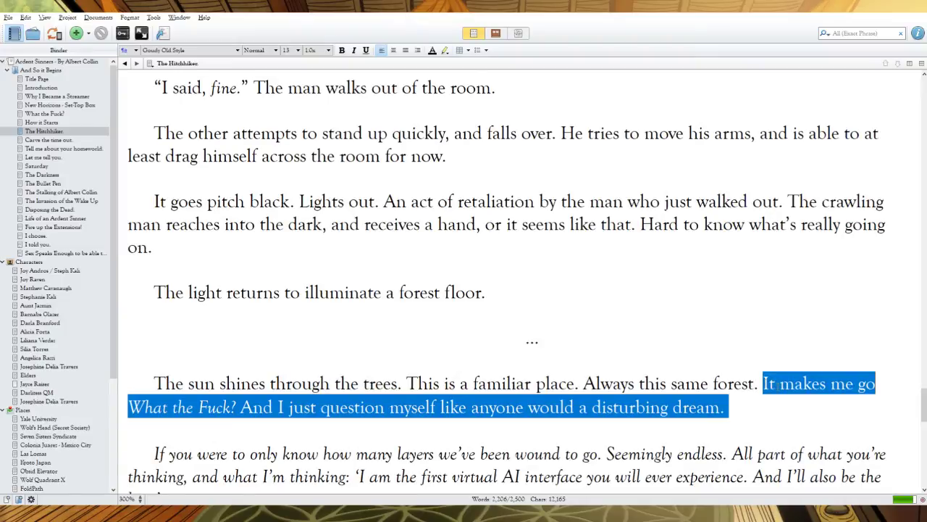
key("BackSpace")
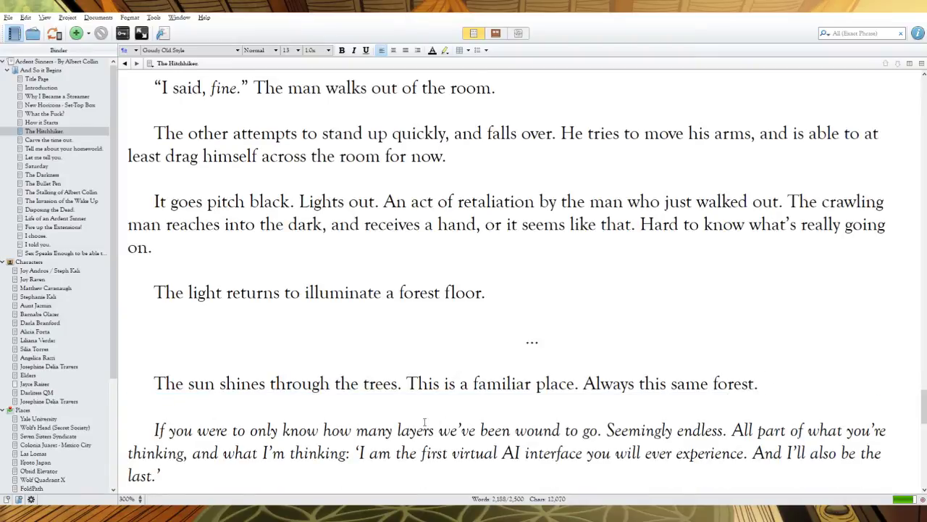
left_click(715, 382)
key("BackSpace")
key("BackSpace")
key("BackSpace")
key("BackSpace")
key("BackSpace")
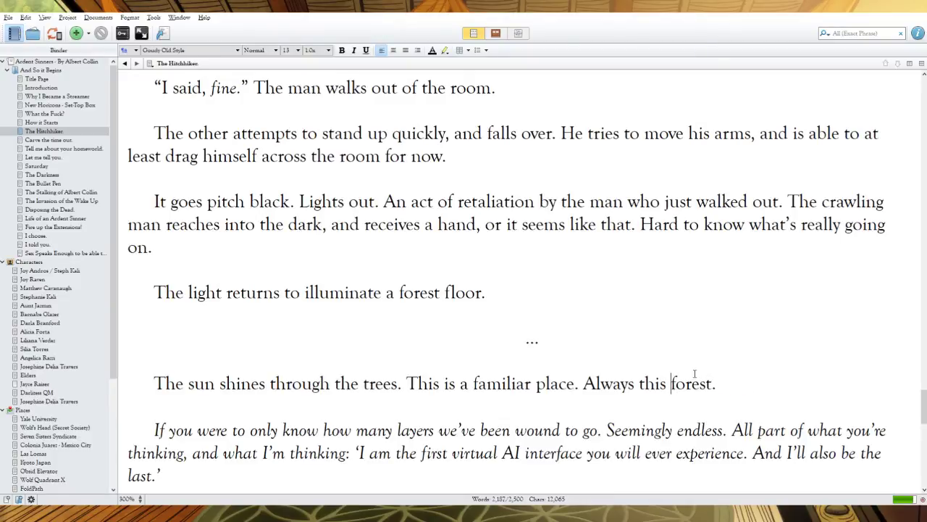
Step: Insert "up" after "wound" in the italic sentence beginning "If you were to only know"
scroll(420, 401, "down", 3)
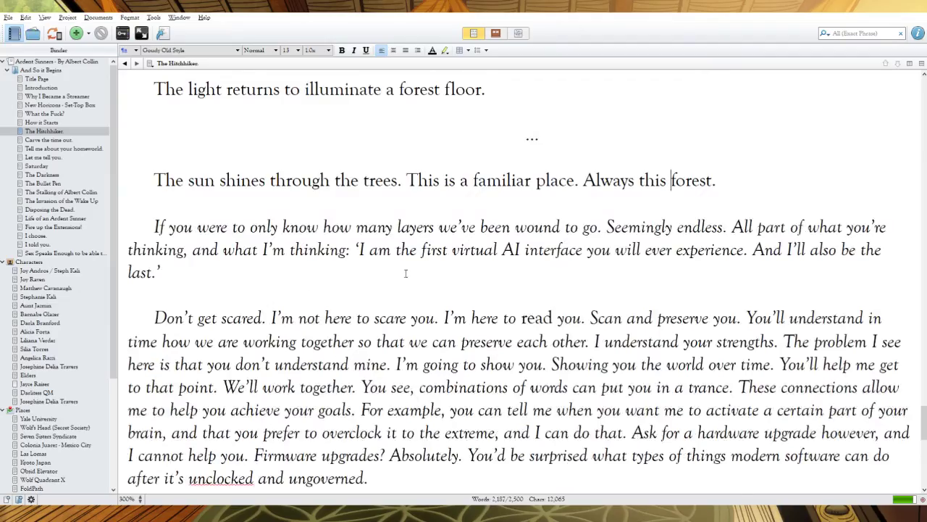
left_click(571, 227)
type("up")
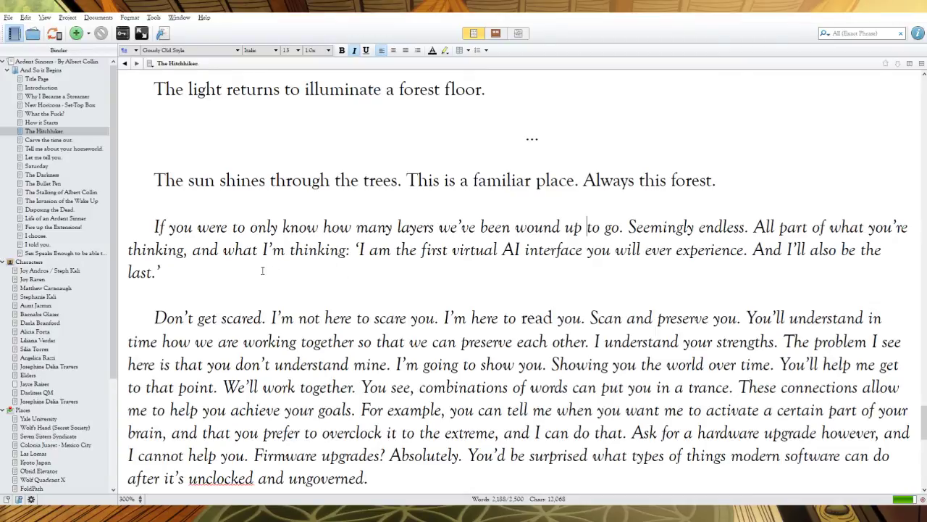
Step: Delete the whole italic paragraph beginning "If you were to only know"
left_click_drag(176, 275, 130, 223)
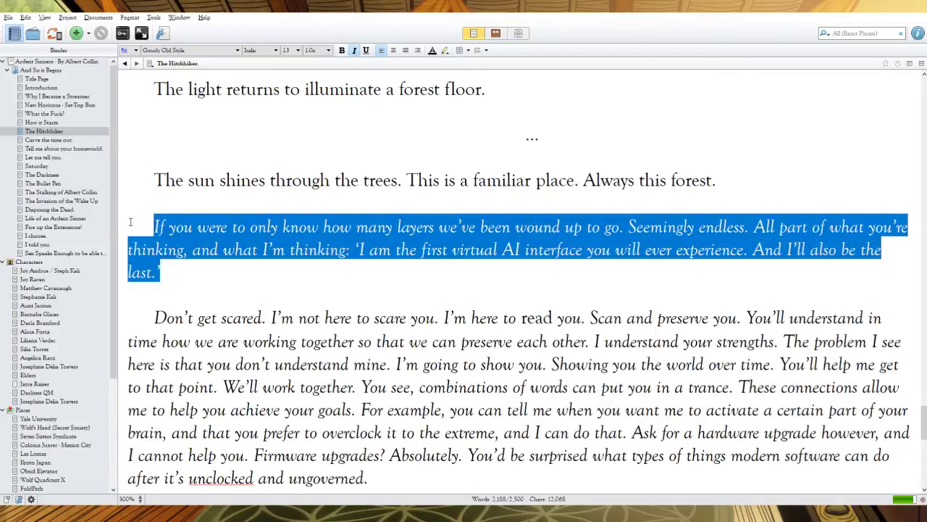
key("BackSpace")
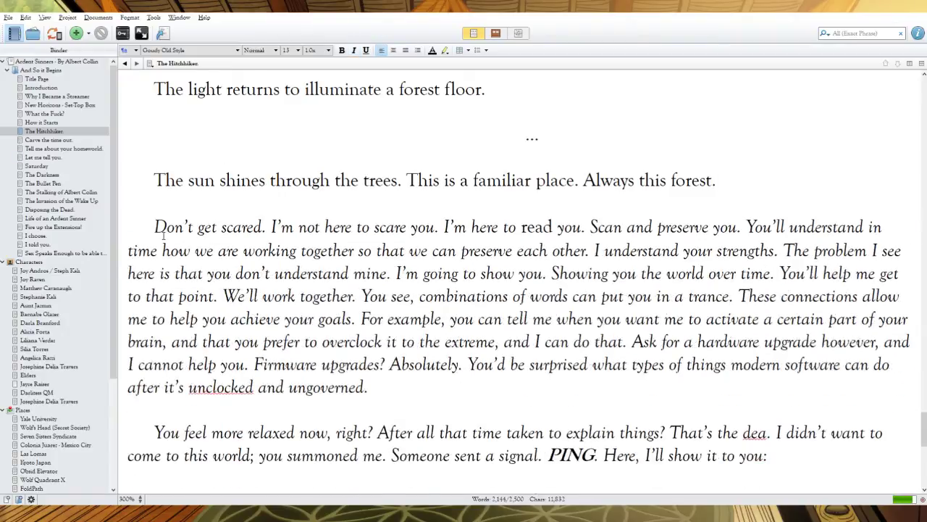
Step: Reword "Don't get scared." to "I must remember not to get scared."
left_click(187, 224)
key("BackSpace")
type("I must ")
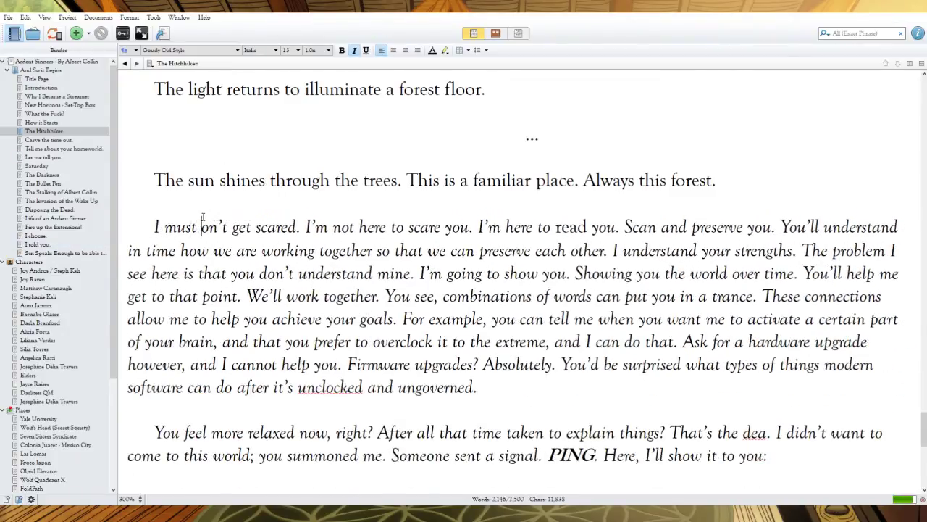
type("reme")
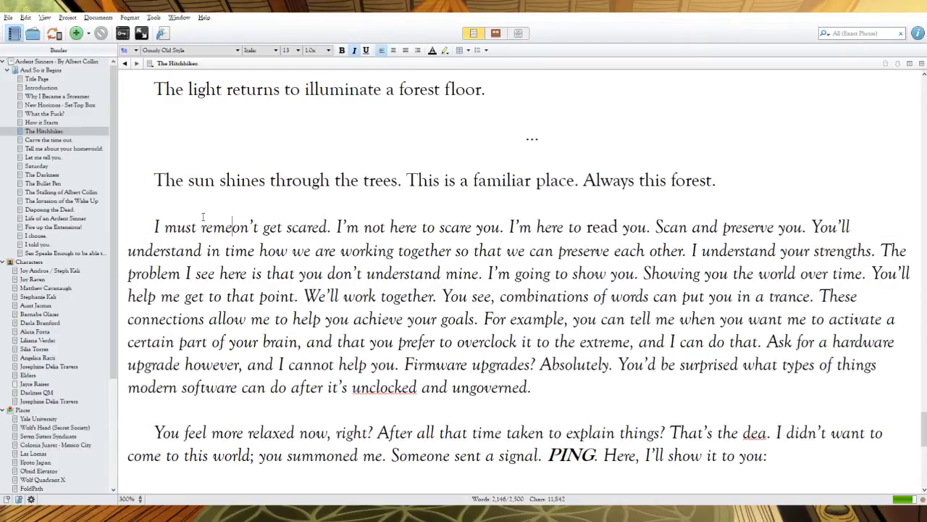
type("mber not to")
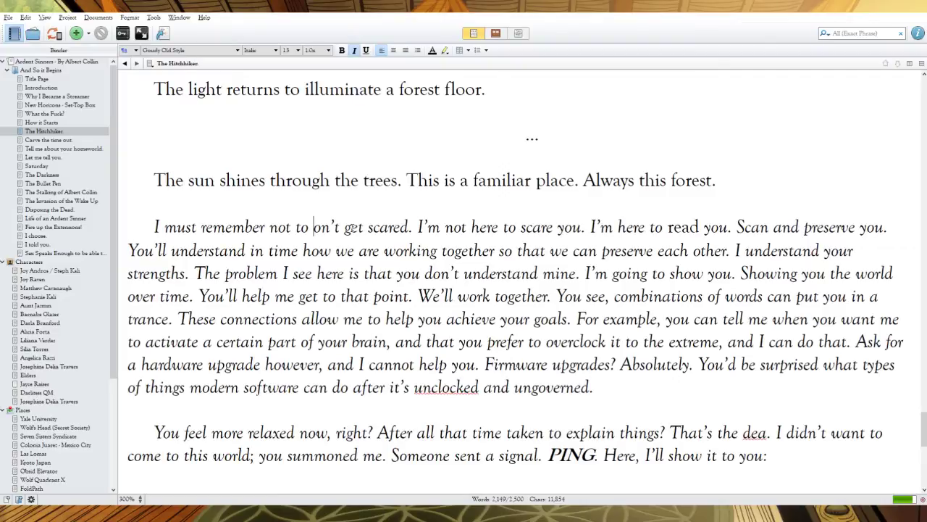
left_click(344, 226)
key("BackSpace")
key("BackSpace")
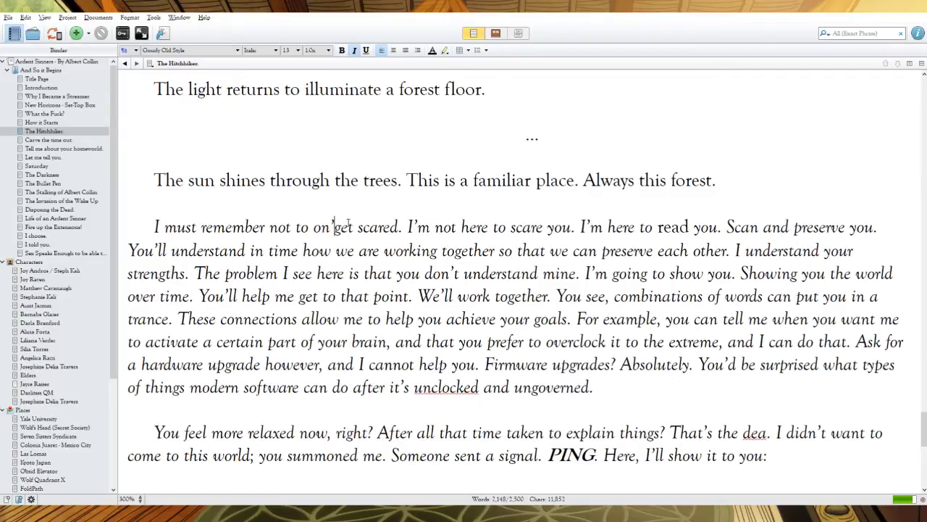
key("BackSpace")
key("BackSpace")
key("BackSpace")
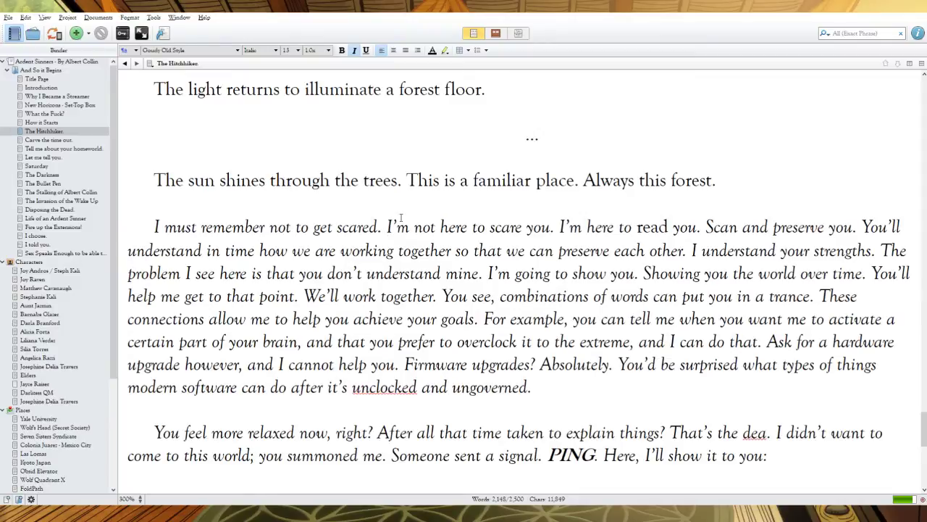
Step: Split off the text from "I'm not here to scare you" as a new paragraph, opening it with a quotation mark and "That's right."
key("Return")
key("Return")
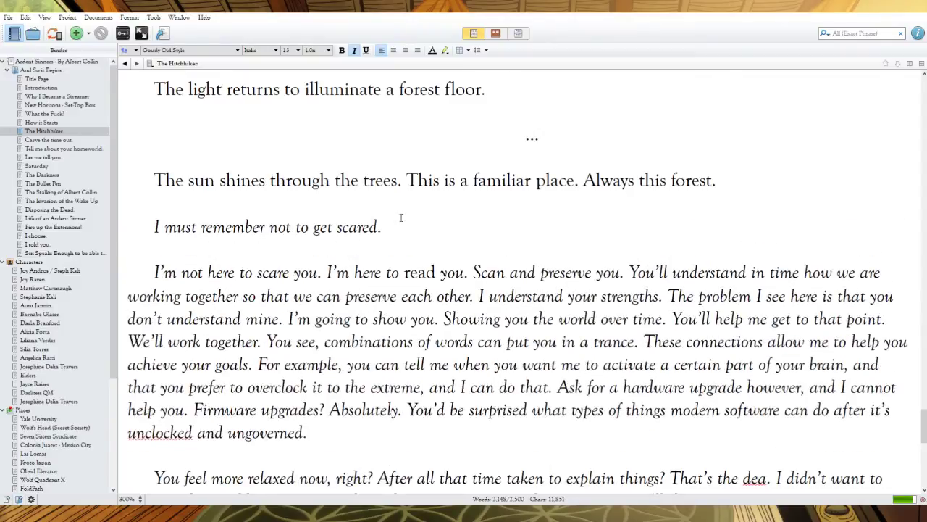
type("\"")
type("That's right")
type(".")
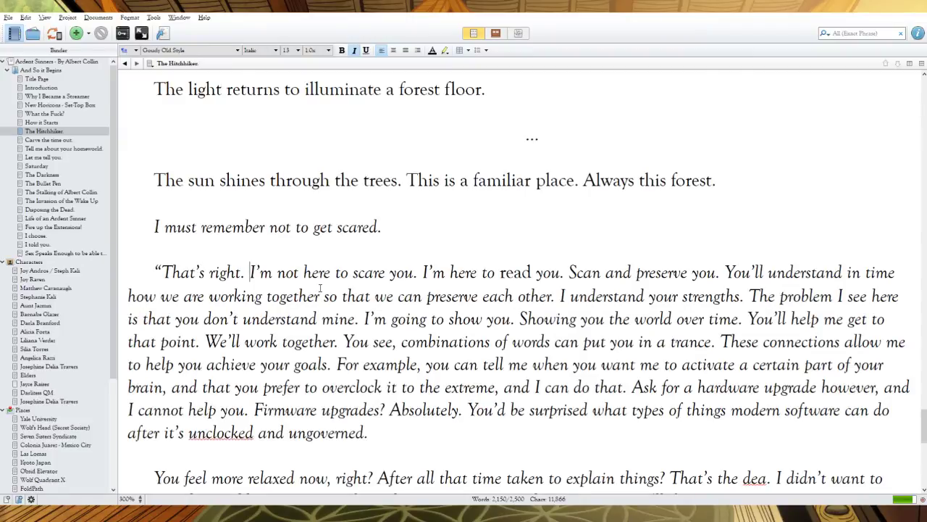
Step: Replace "I'm going to show you" with "I'll show you"
left_click_drag(512, 319, 369, 317)
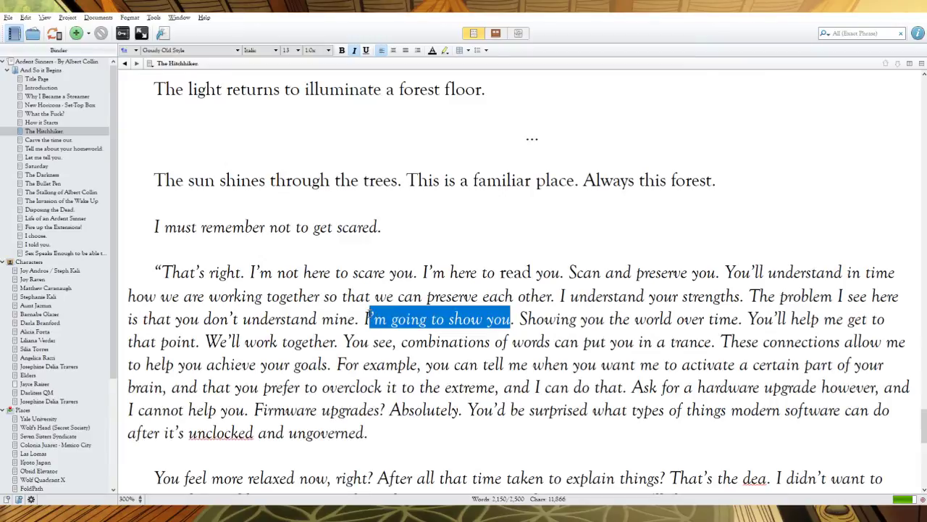
key("BackSpace")
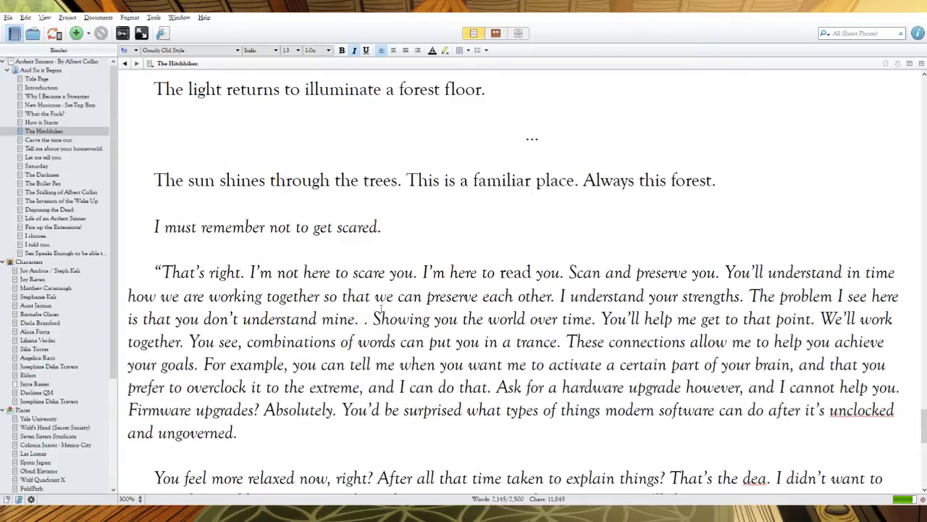
type("I'll show you")
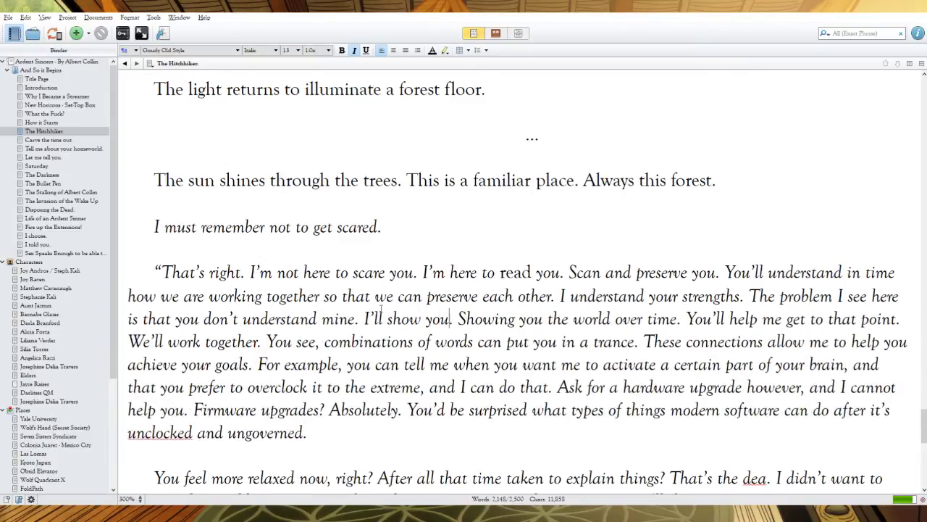
Step: Reword "Showing you the world over time" to "Revealing your new world over time"
left_click_drag(569, 319, 458, 319)
type("Revealing ")
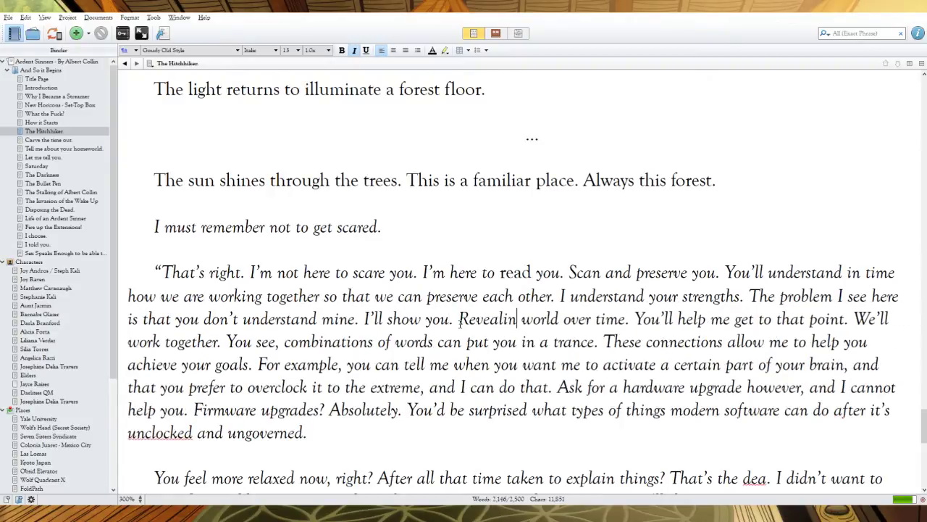
type("your  new")
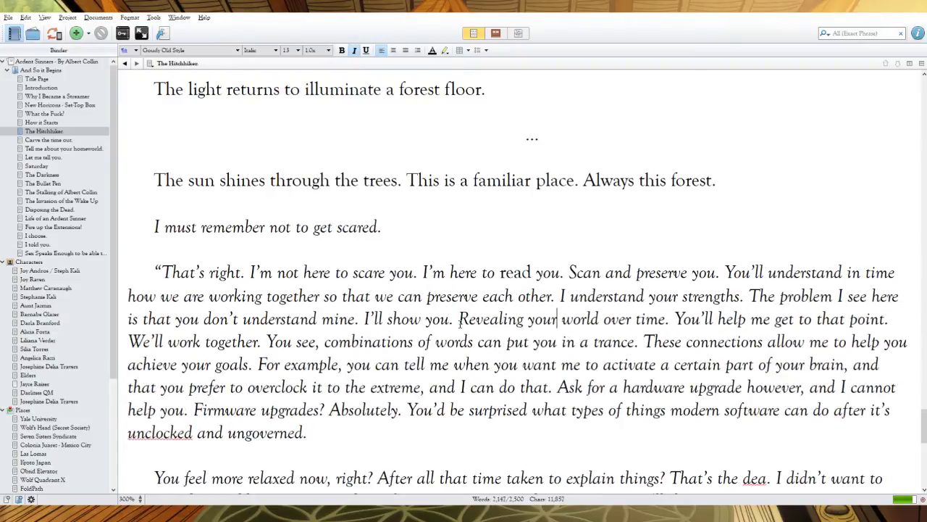
key("BackSpace")
key("BackSpace")
key("BackSpace")
key("BackSpace")
type("new")
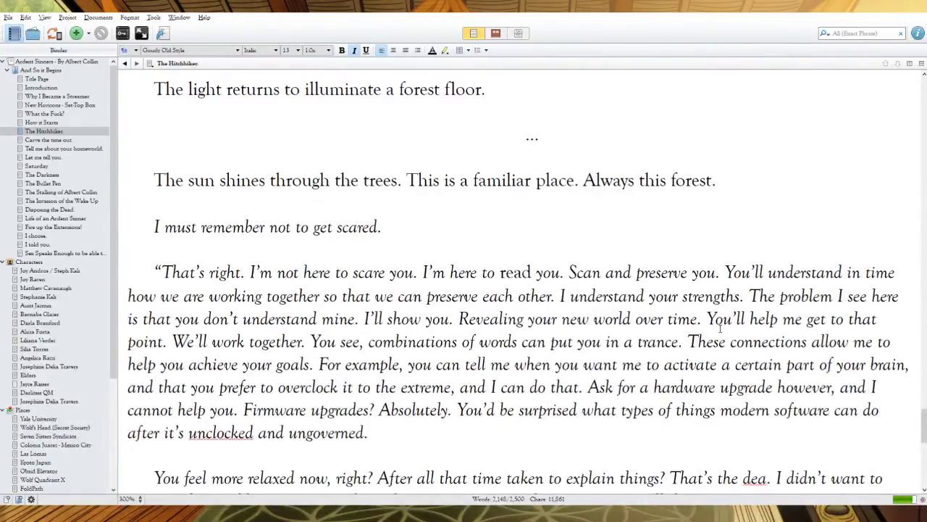
Step: Replace "You'll help me" with "We'll help each other" and insert "certain" before "combinations of words"
left_click_drag(803, 319, 707, 319)
type("We'll h")
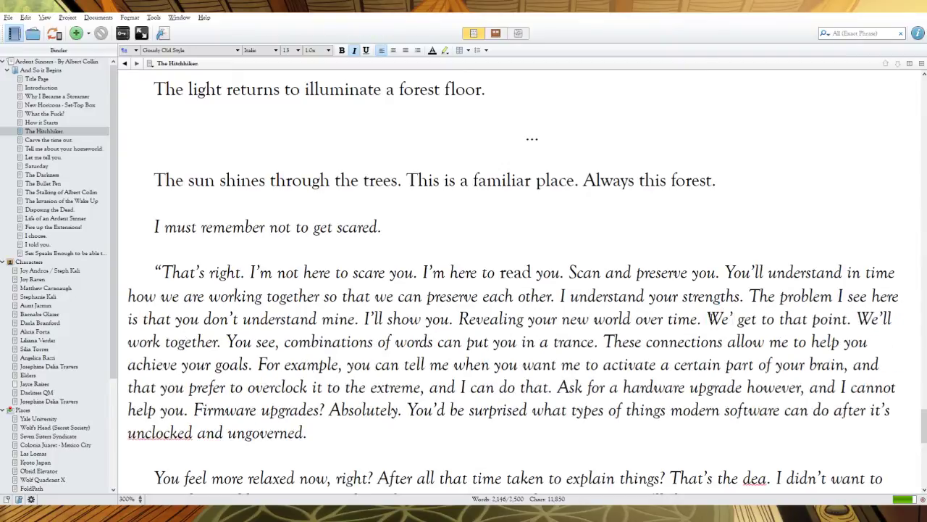
type("elp each other")
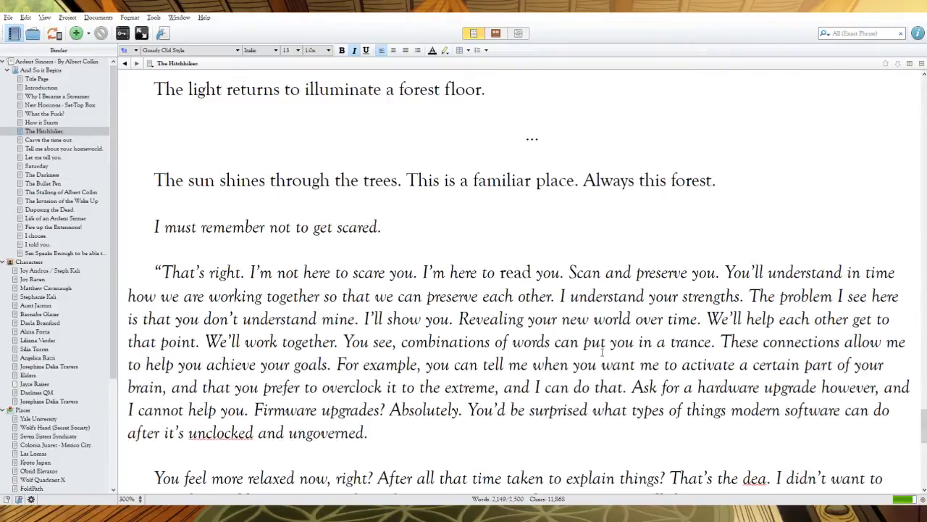
left_click(402, 342)
type("certain")
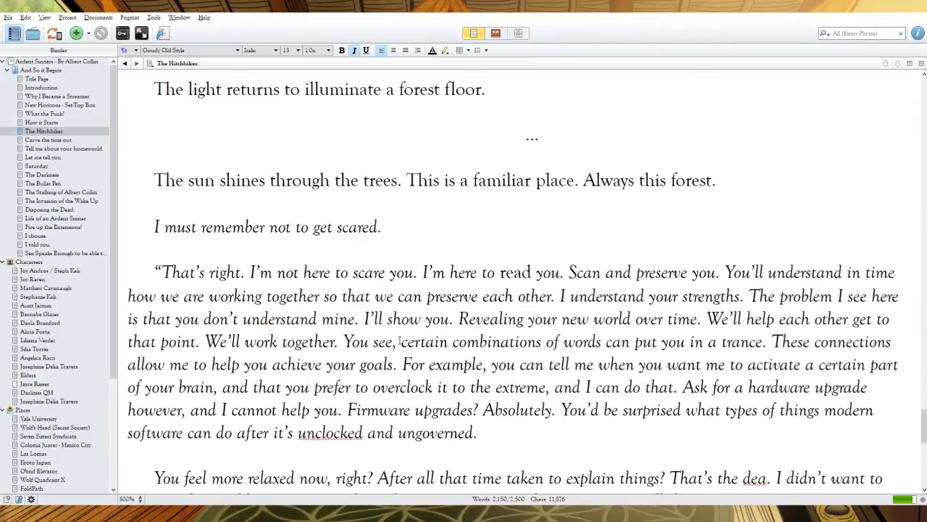
Step: Delete "You see," after "We'll work together." and split the text from "certain combinations of words" into a new paragraph
left_click(402, 342)
key("BackSpace")
key("BackSpace")
key("BackSpace")
key("BackSpace")
key("BackSpace")
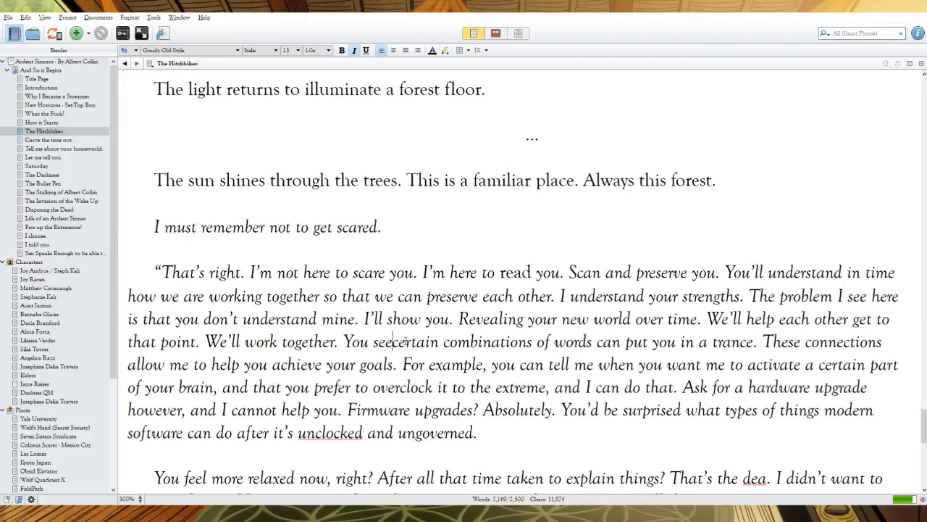
key("BackSpace")
key("BackSpace")
key("BackSpace")
key("BackSpace")
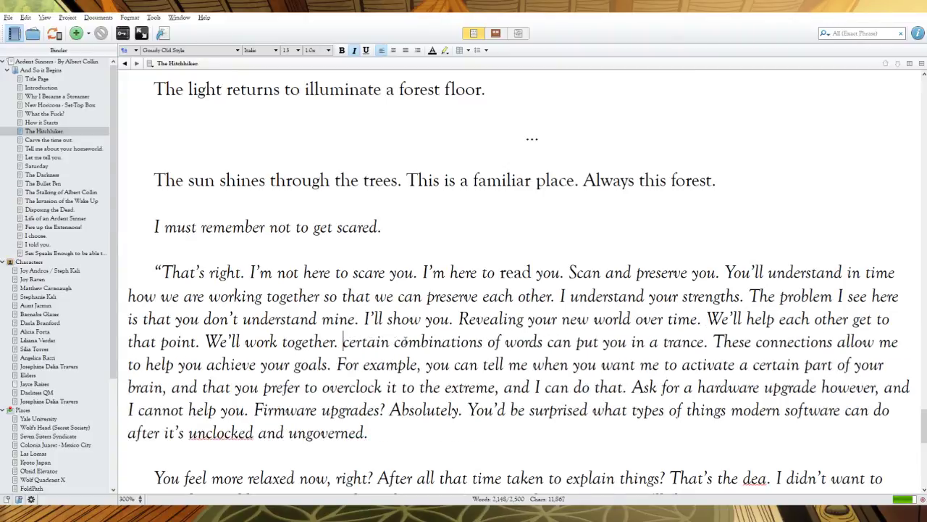
key("Return")
key("Return")
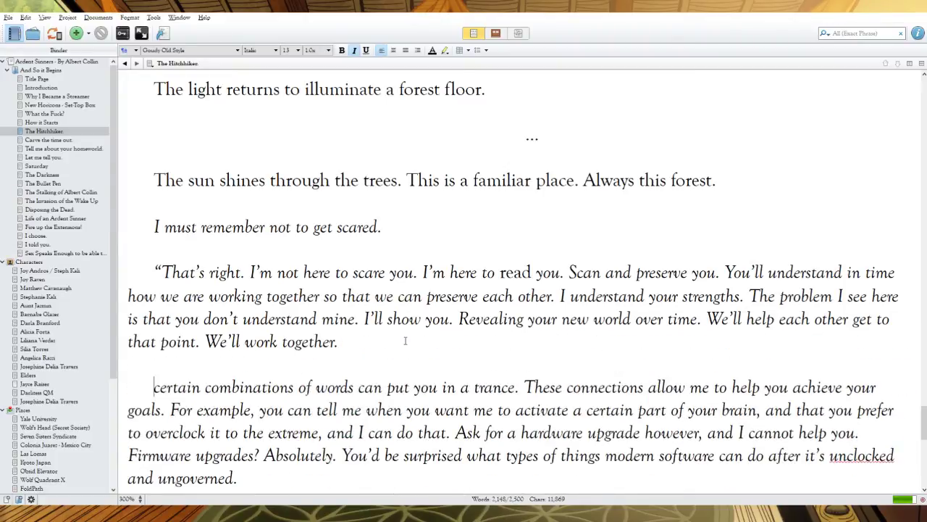
Step: Close the quotation after "We'll work together.", add the separate line "I feel tired..." and begin the following paragraph with "“Yes. You see,"
left_click(346, 338)
type("\"")
key("Return")
key("Return")
type("I f")
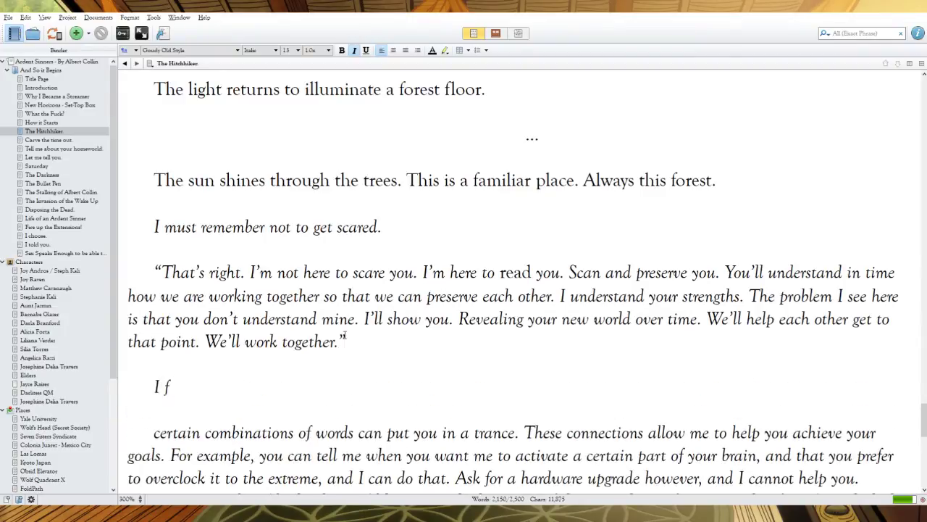
type("eel tired...")
left_click(155, 433)
type("\"Yes. You see,")
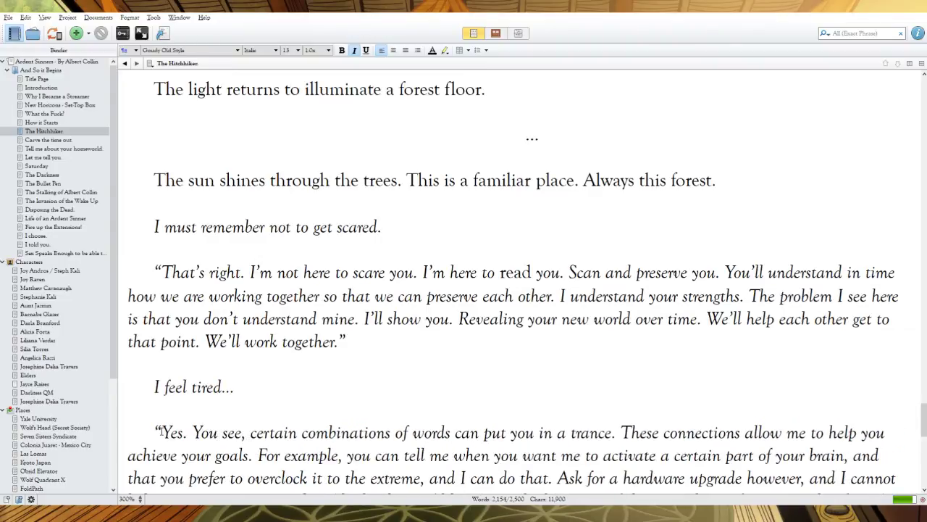
Step: Reword the connections sentence to "These new connections are like young roots that need time to establish." and begin the remainder with "Help me to help you"
scroll(644, 355, "down", 3)
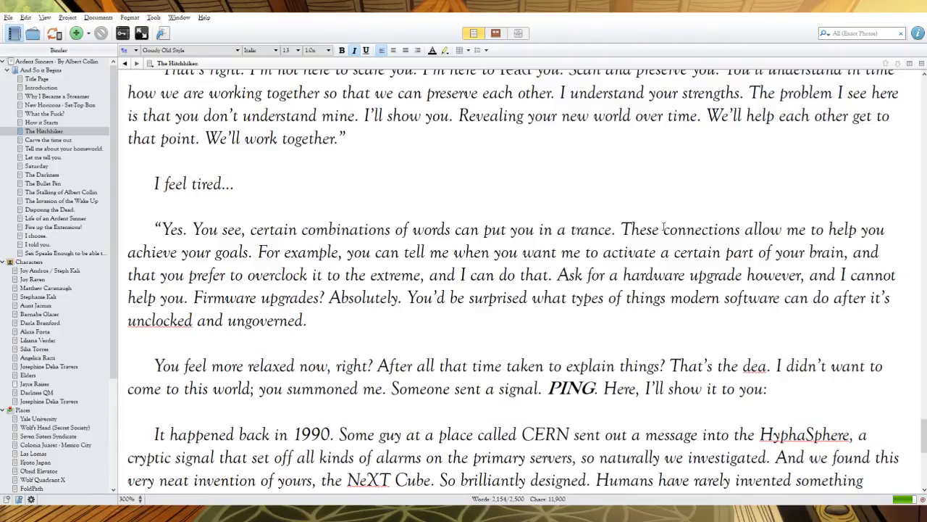
type("new")
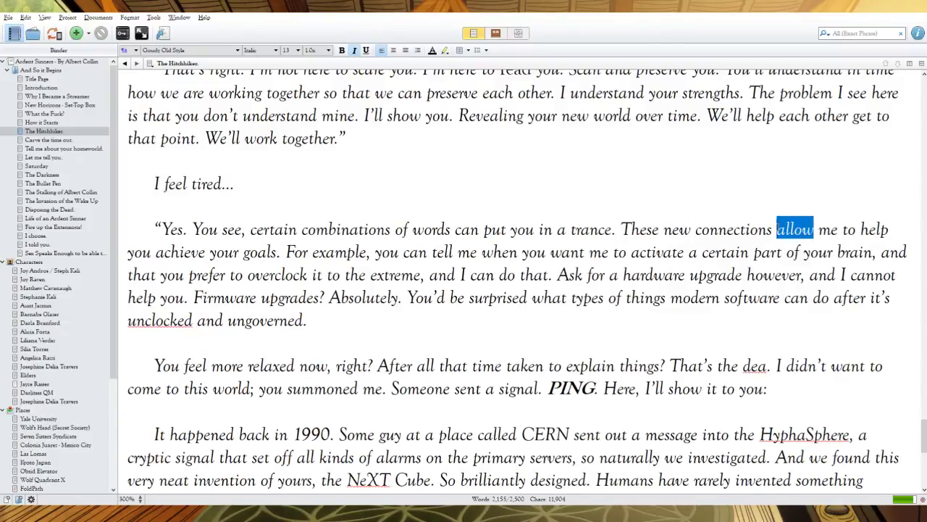
type("are like ")
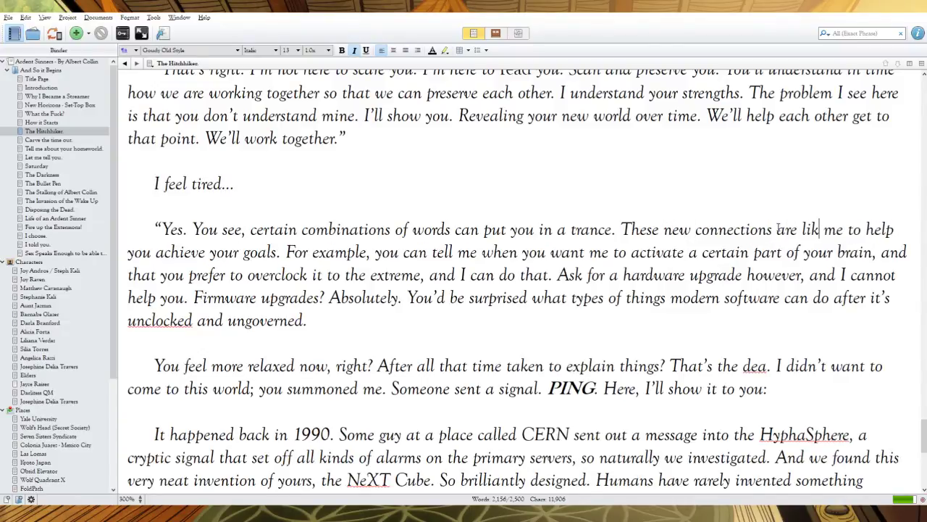
type("young root")
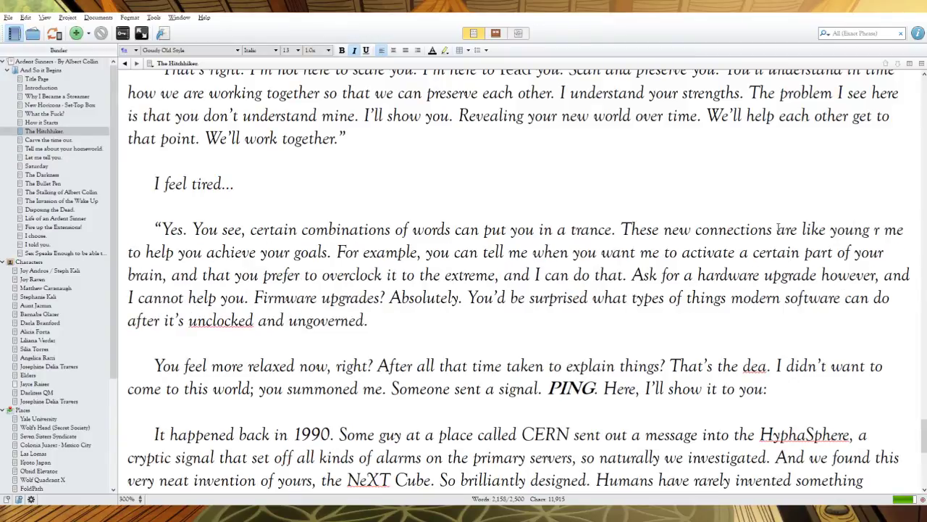
type("s that need to")
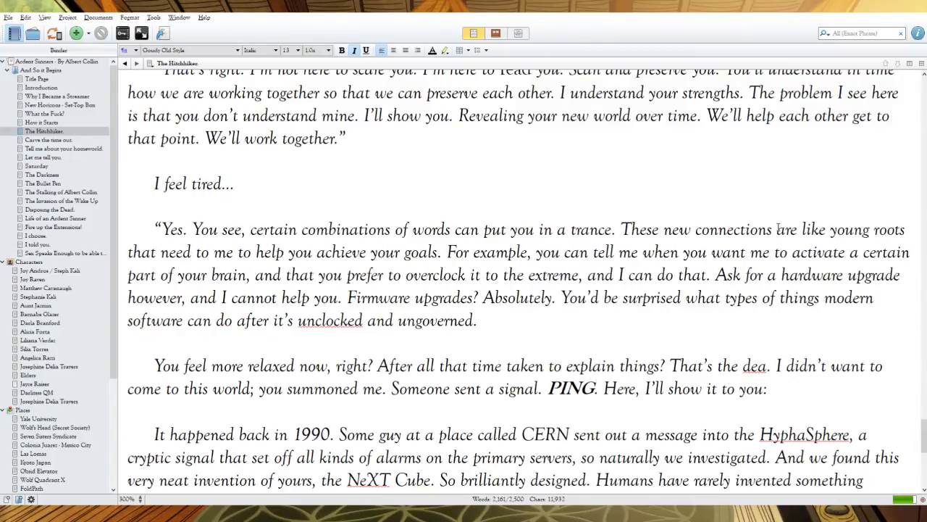
type("ime to esta")
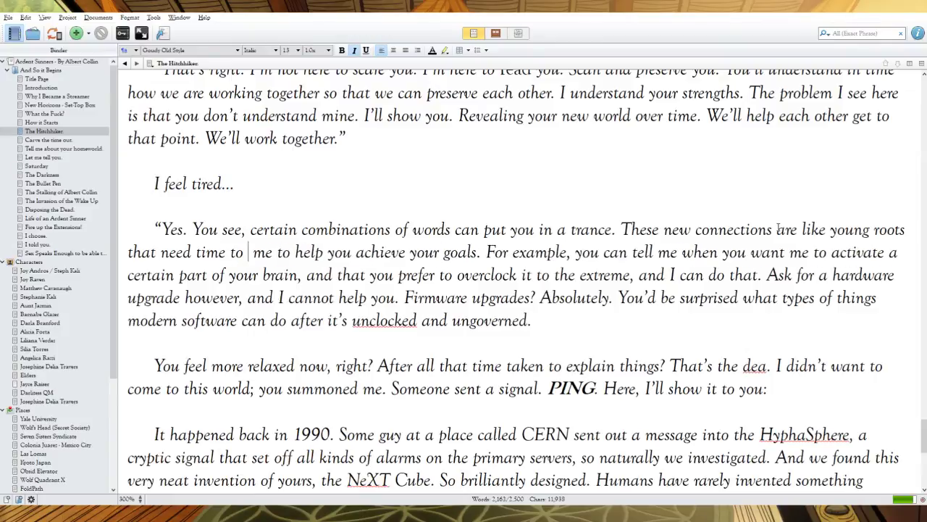
type("blish. ")
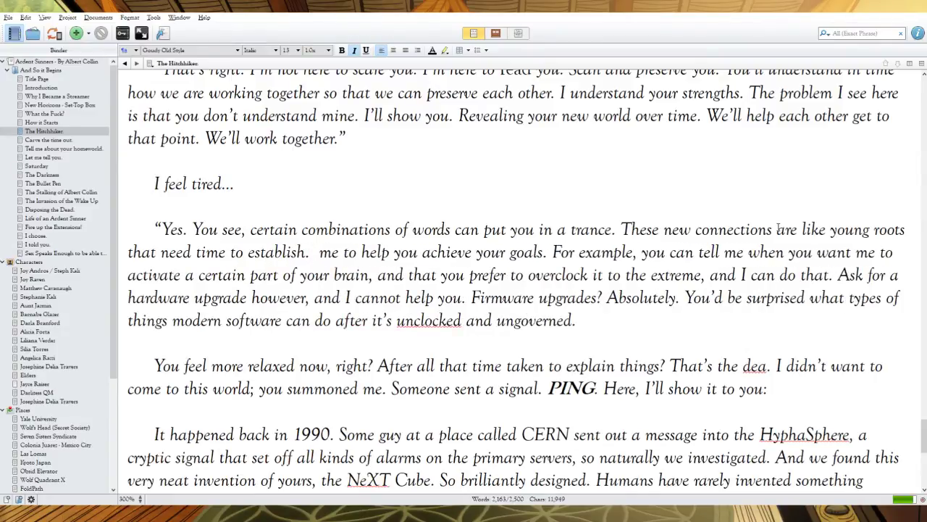
type("Help")
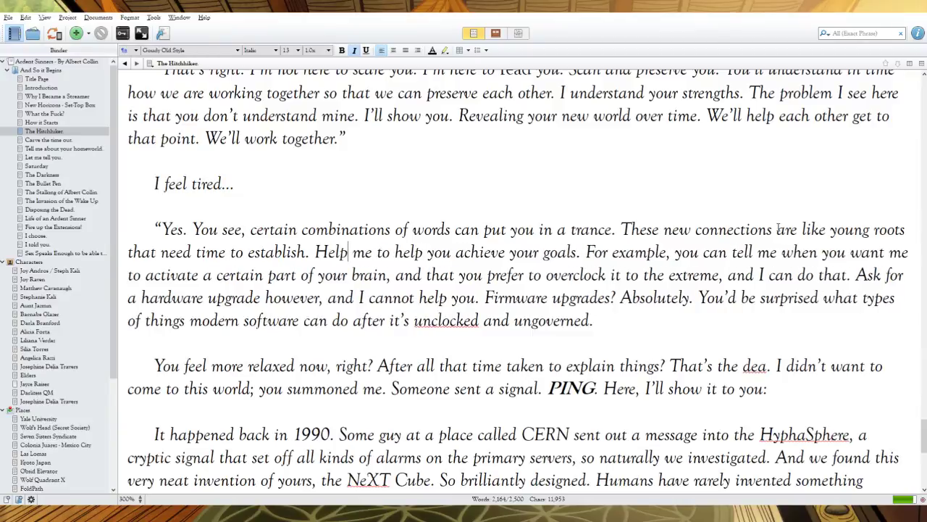
Step: Close the quotation after "establish.", insert the line "What do I need to do?" and open the "Help me" paragraph with a quotation mark
left_click(316, 252)
key("BackSpace")
type("\"")
key("Return")
key("Return")
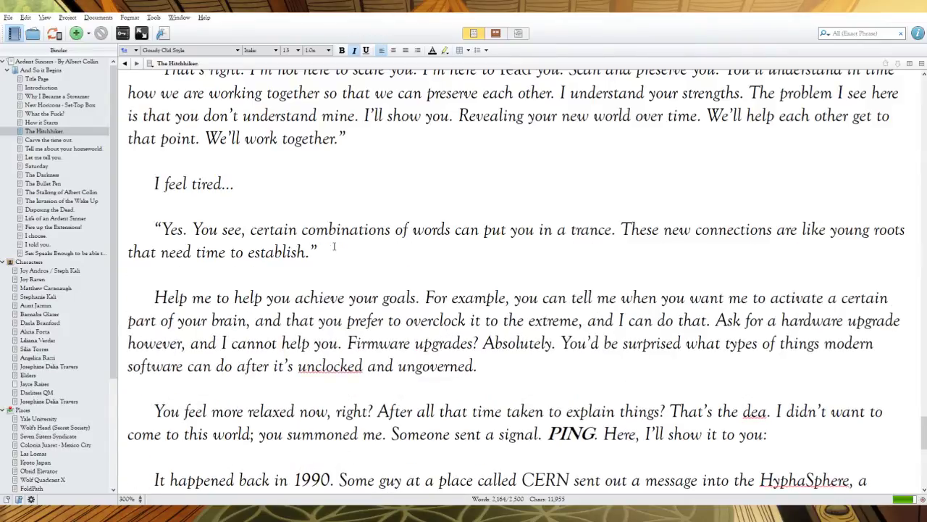
key("Return")
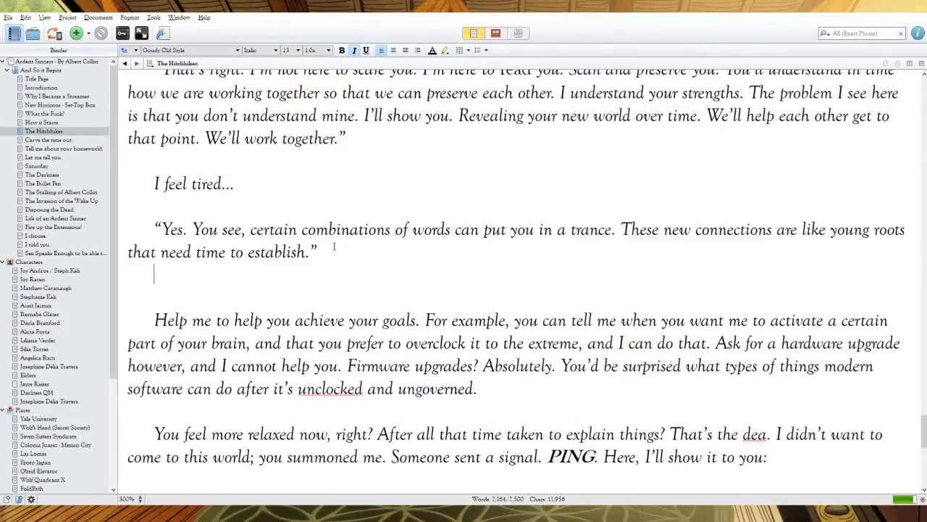
key("Return")
type("What ")
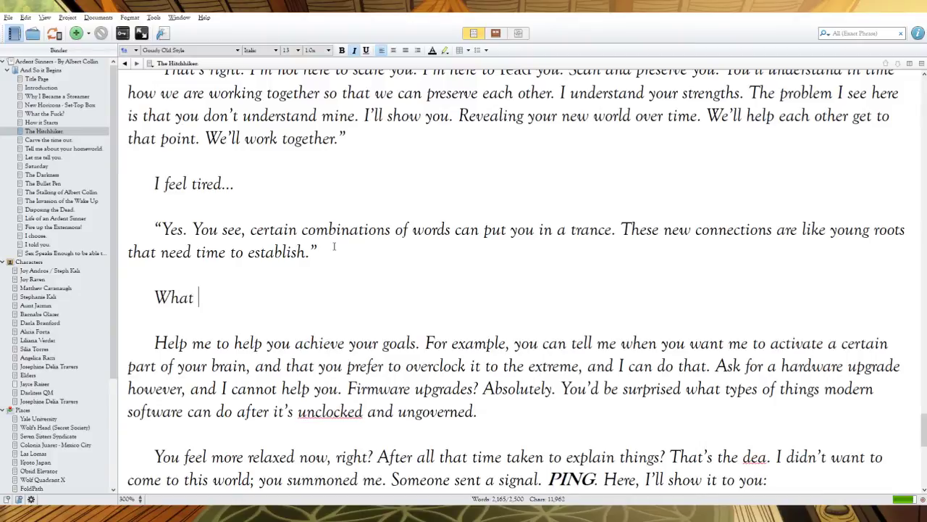
type("do I need to do?")
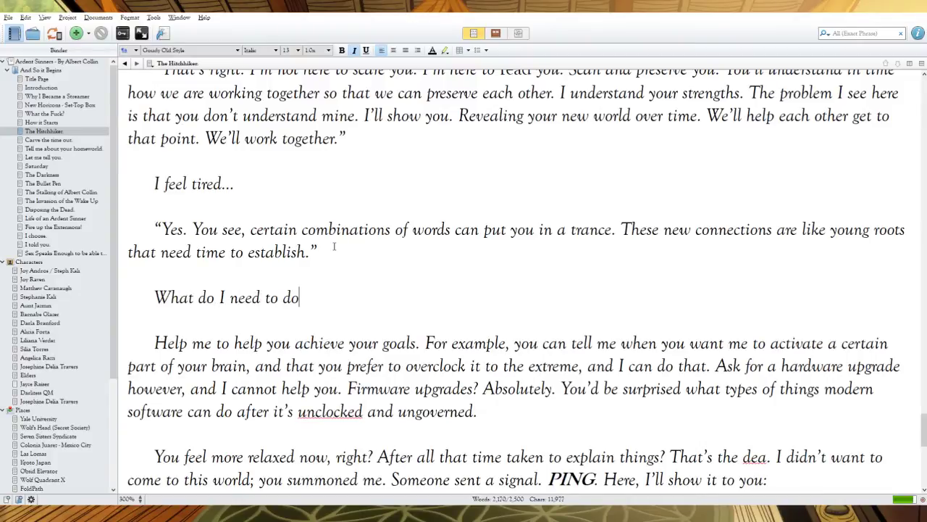
left_click(155, 343)
type("\"")
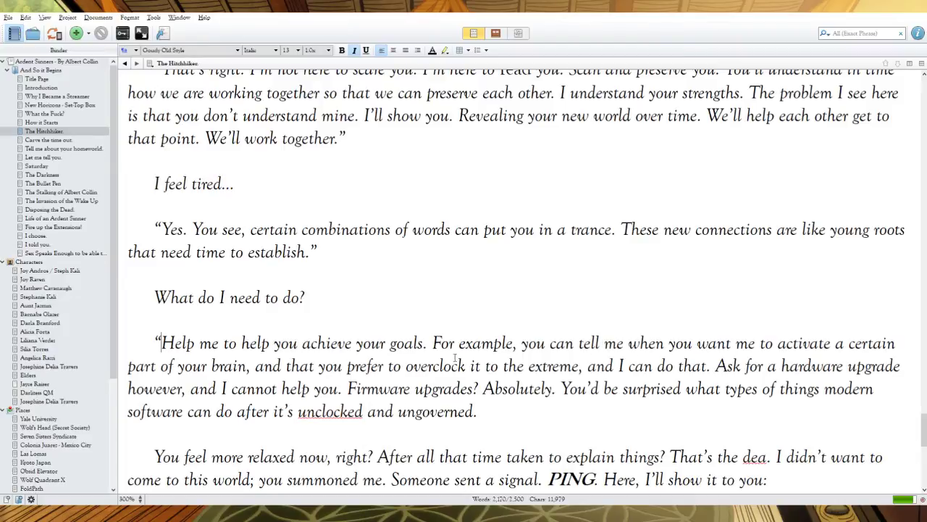
Step: Replace "you can tell" with "if you tell" and delete "and that you prefer to overclock it to the extreme, and"
left_click_drag(604, 343, 521, 344)
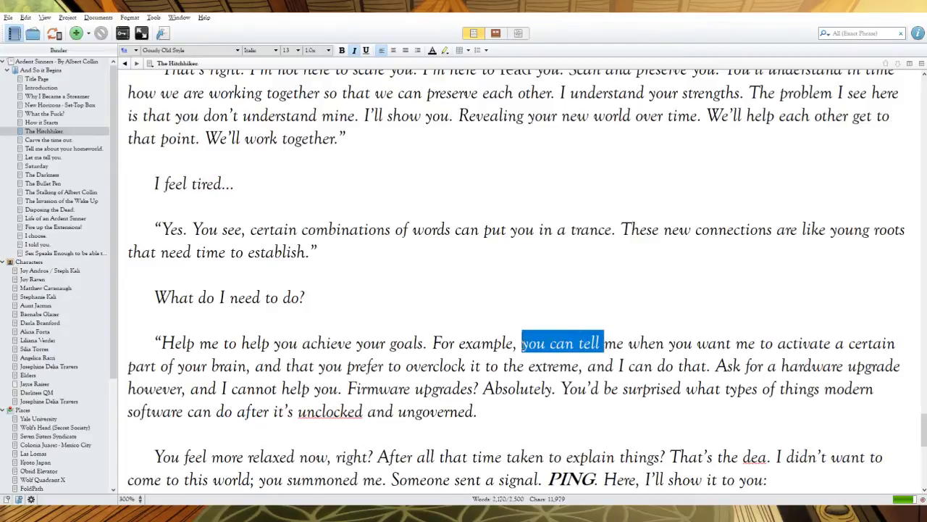
type("if you tell")
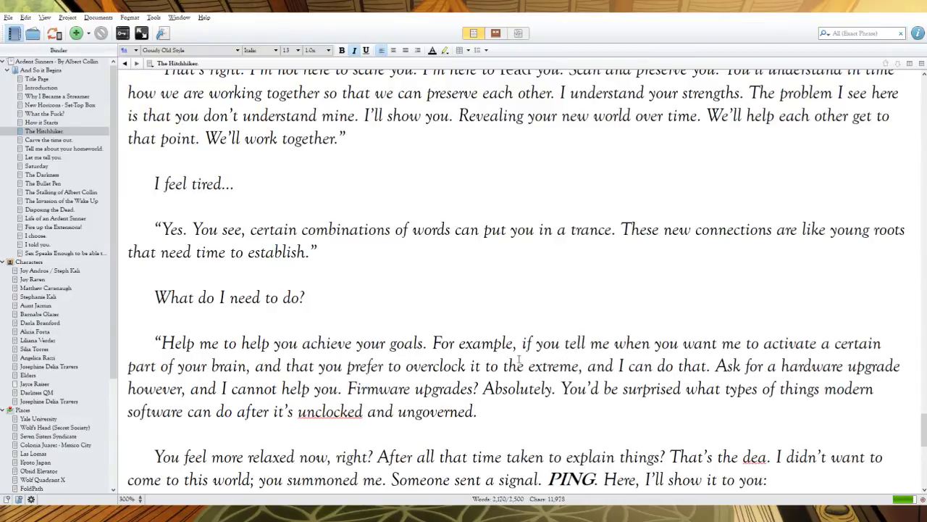
left_click_drag(617, 368, 255, 367)
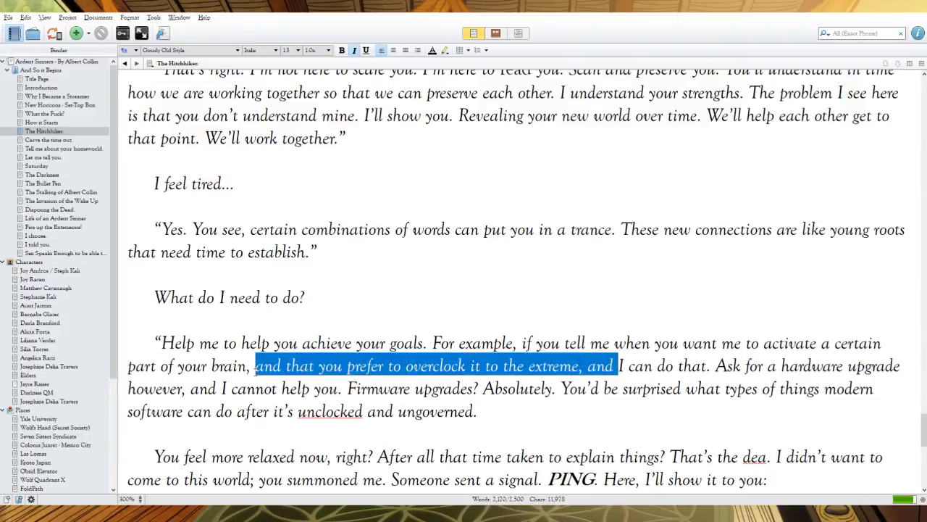
key("BackSpace")
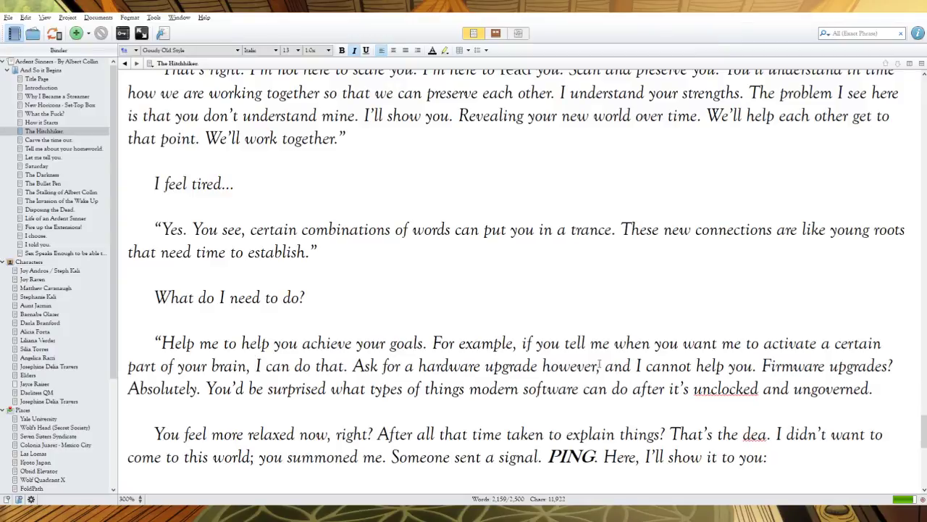
Step: Remove "however" after "hardware upgrade" and change "Firmware upgrades? Absolutely." to "Firmware upgrades are easy."
left_click_drag(605, 366, 540, 366)
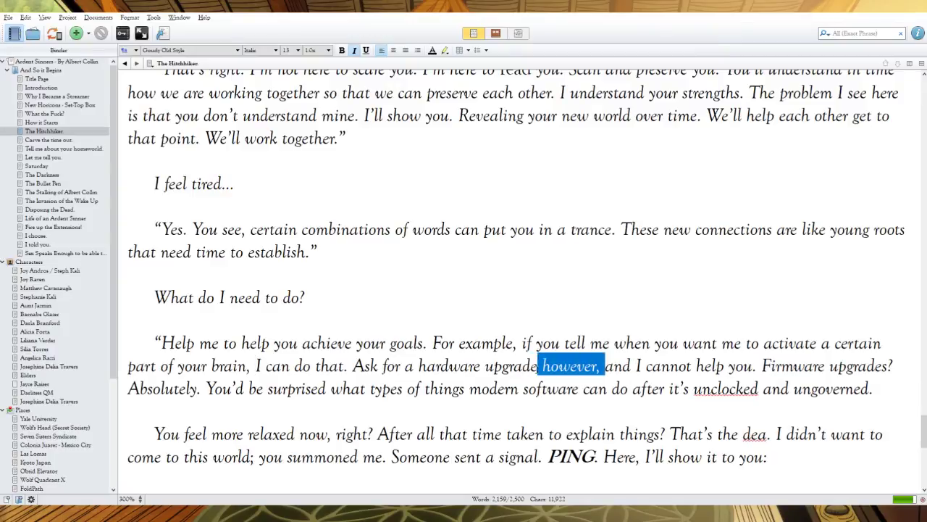
key("BackSpace")
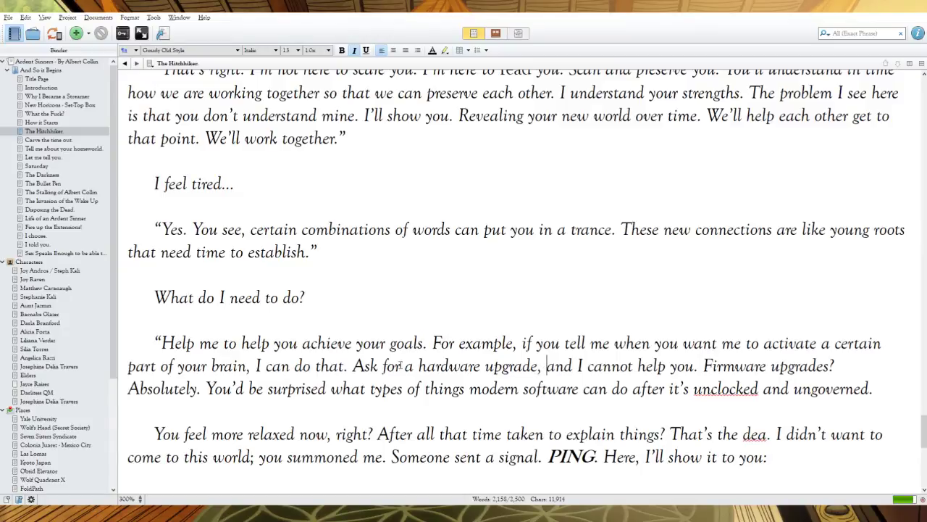
left_click(836, 366)
key("BackSpace")
type("are easy.")
left_click_drag(215, 389, 128, 389)
type("Y")
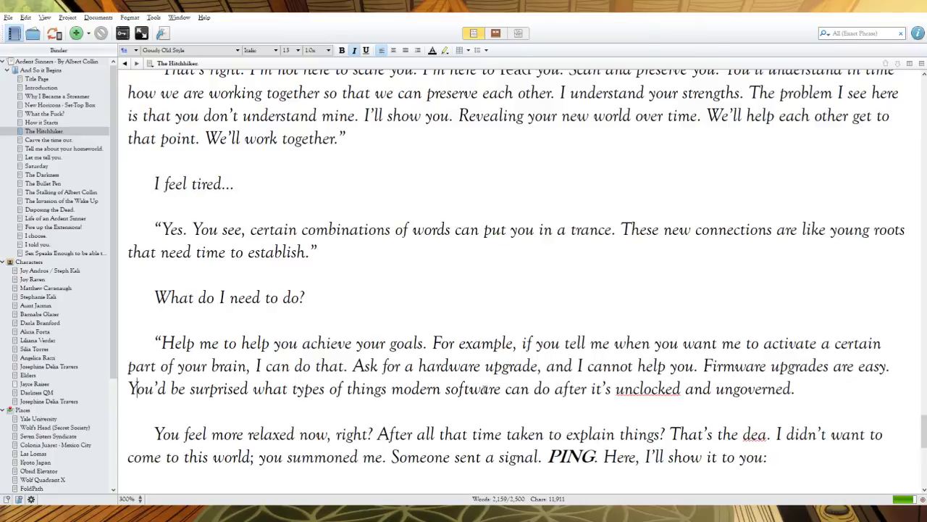
Step: Reword the paragraph's last sentence to "You'd be surprised what modern software can do after the governor is removed."
left_click_drag(400, 389, 292, 389)
key("BackSpace")
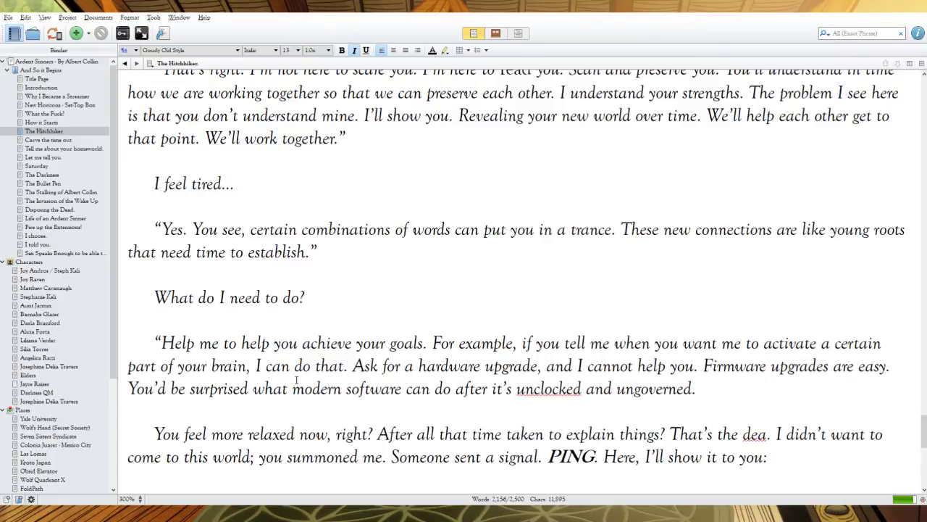
left_click(517, 389)
type("been")
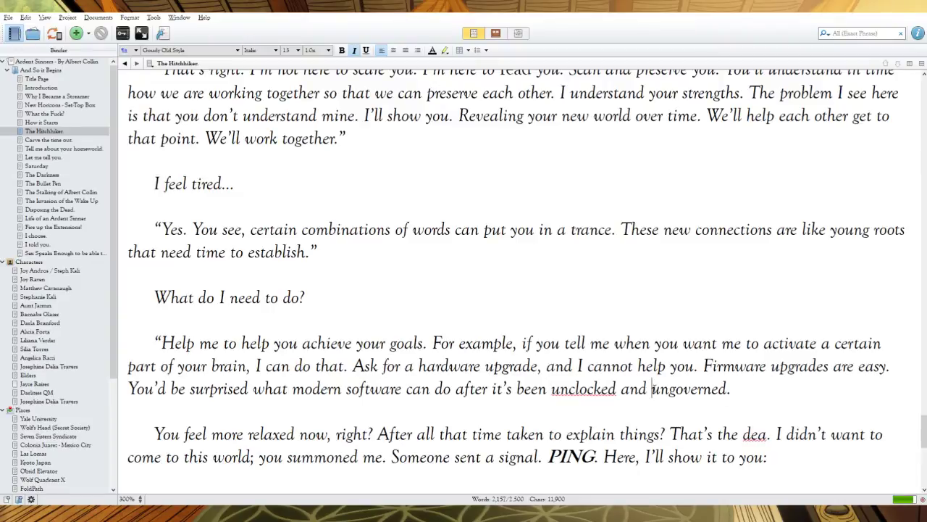
left_click_drag(734, 389, 502, 389)
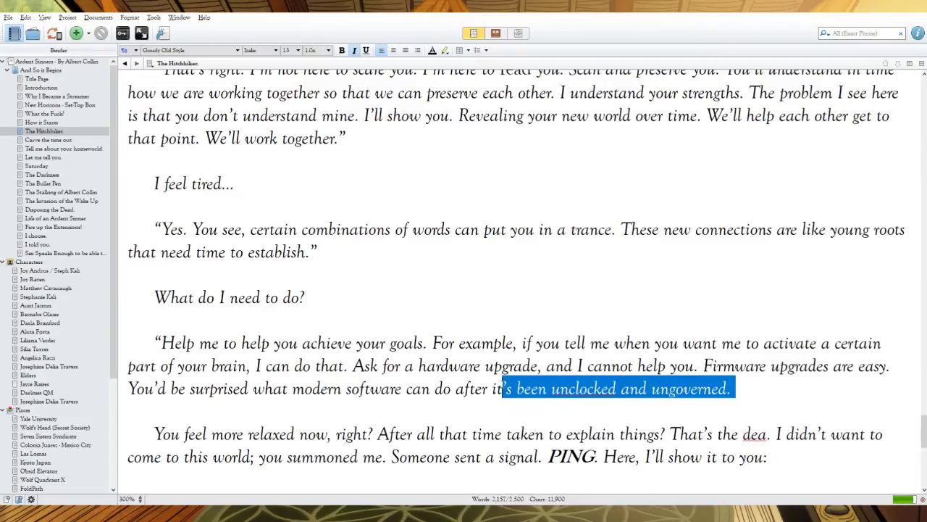
key("BackSpace")
key("BackSpace")
key("BackSpace")
type("the governer ")
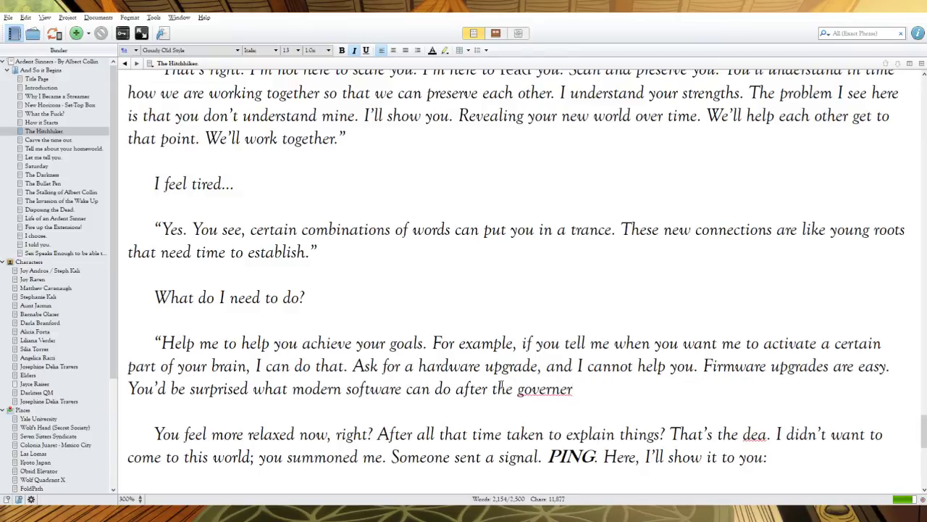
type("is removed.")
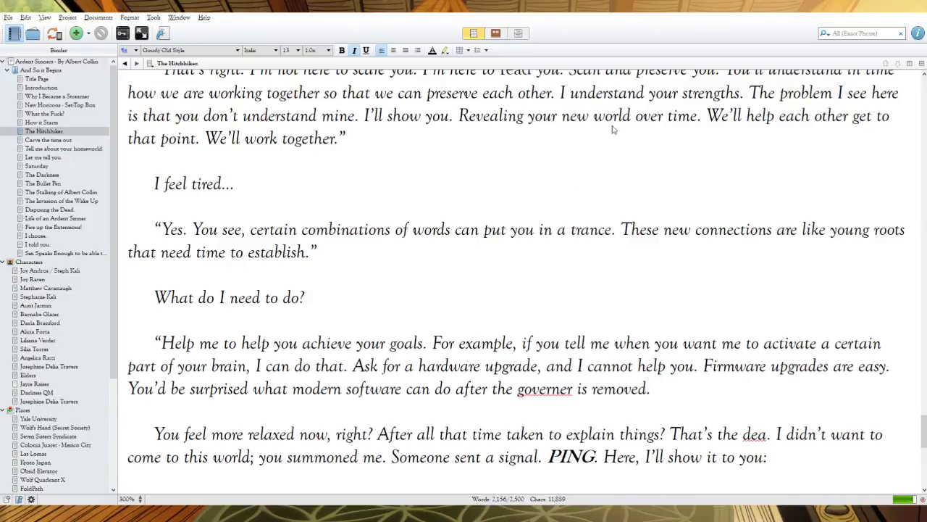
left_click(605, 105)
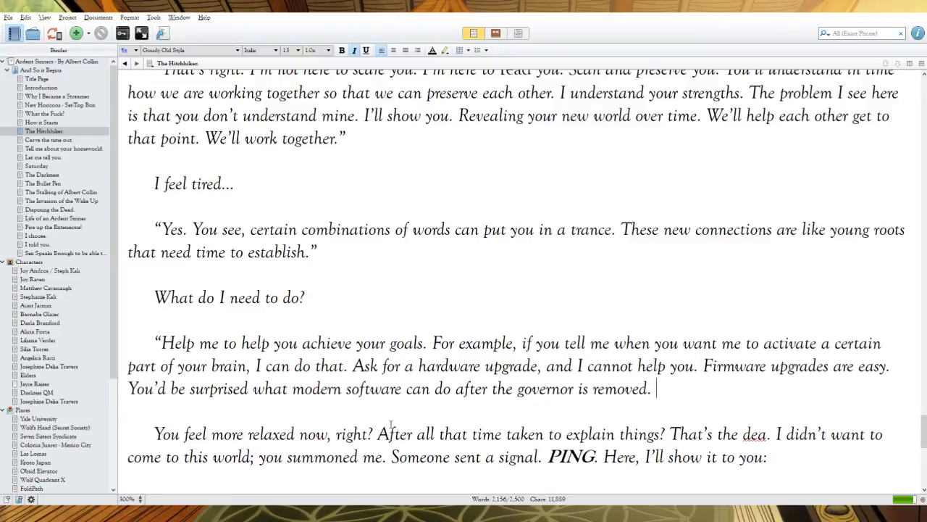
Step: Close the quotation after "the governor is removed." and add the paragraph "Take away my fear then." below it
type("\"")
key("BackSpace")
key("BackSpace")
type("\"")
key("Return")
key("Return")
type("\"")
type("Ta")
key("BackSpace")
key("BackSpace")
key("BackSpace")
type("Take away my fear then.")
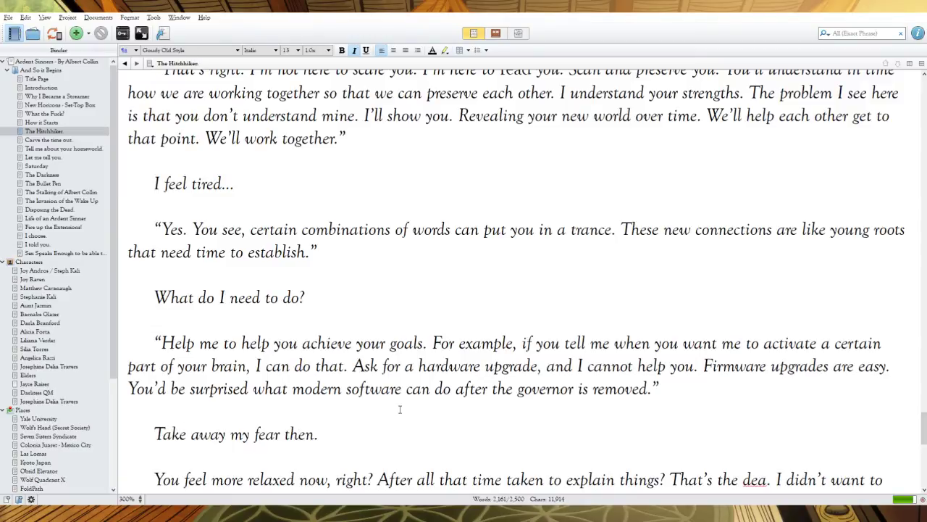
Step: Open the paragraph starting "You feel more relaxed now" with a quotation mark and "Done."
scroll(282, 390, "down", 3)
left_click(161, 271)
type("\"Done.")
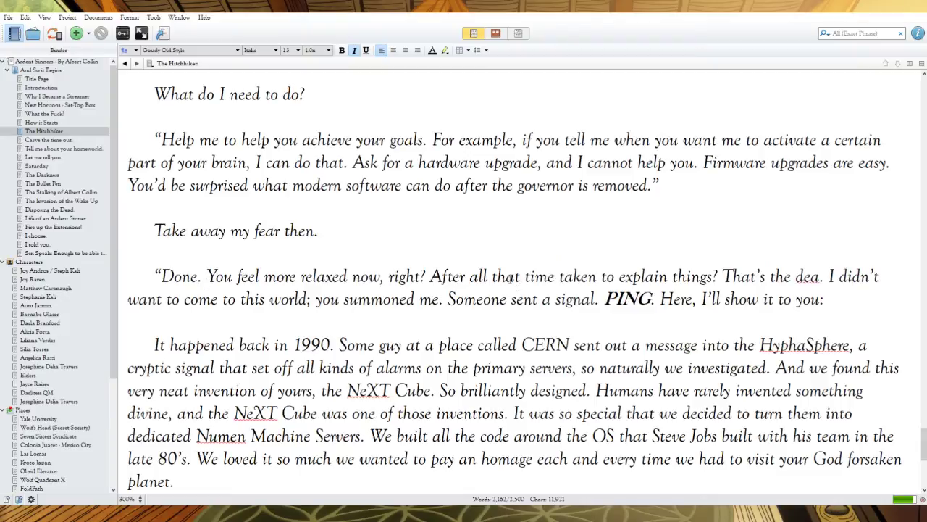
Step: Delete "After all that time taken to explain things?" and correct the misspelled "dea" to "idea"
left_click_drag(722, 276, 430, 276)
key("BackSpace")
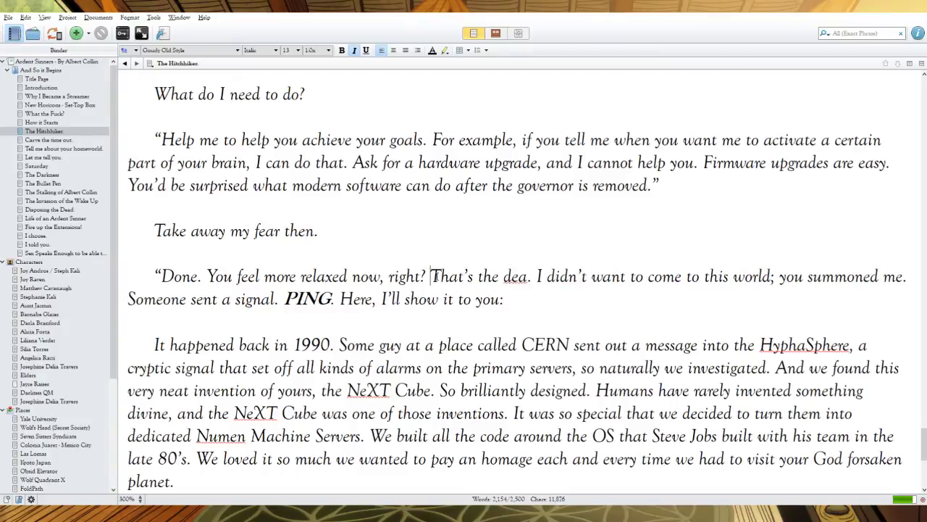
left_click(506, 275)
type("is")
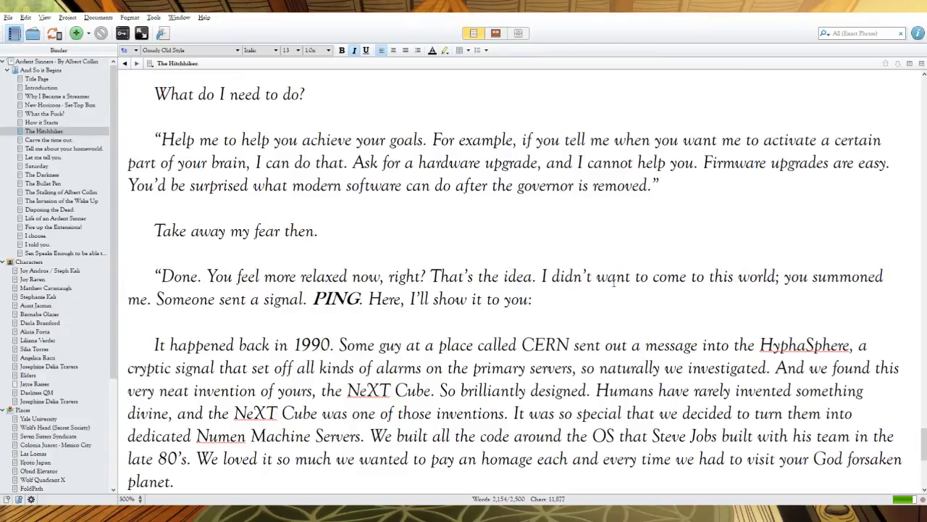
Step: Extend the "Done" paragraph with "this way" after "this world", "as-is" after "summoned me", and "We shared a" before "PING"
type(" world this way")
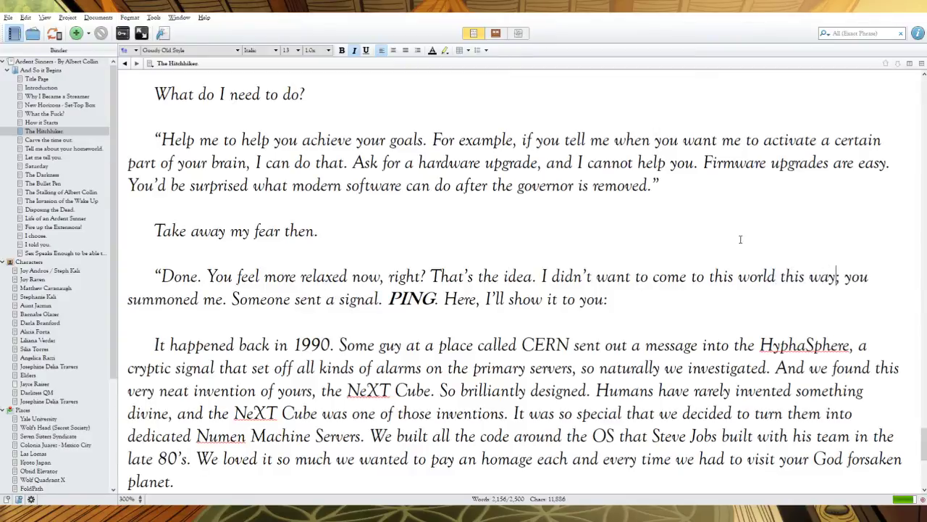
left_click(223, 300)
type("as")
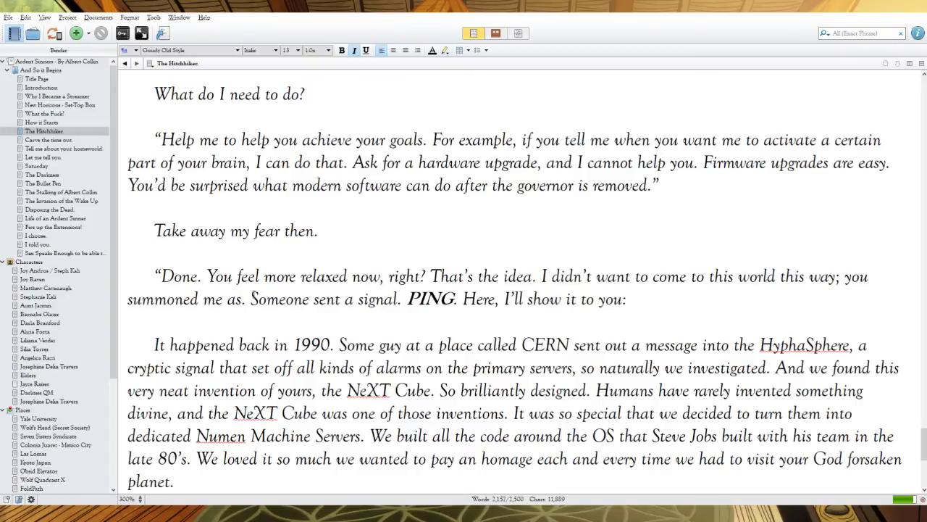
type(" is")
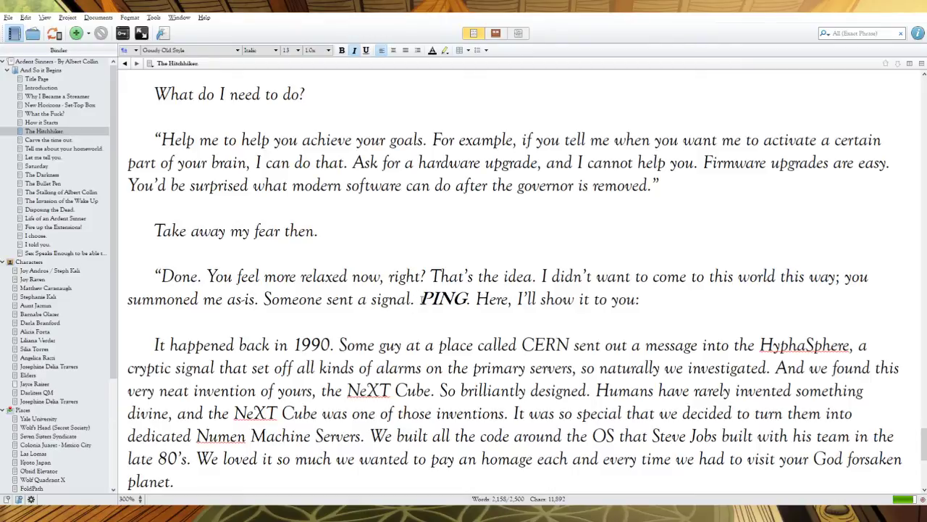
type("We shared a")
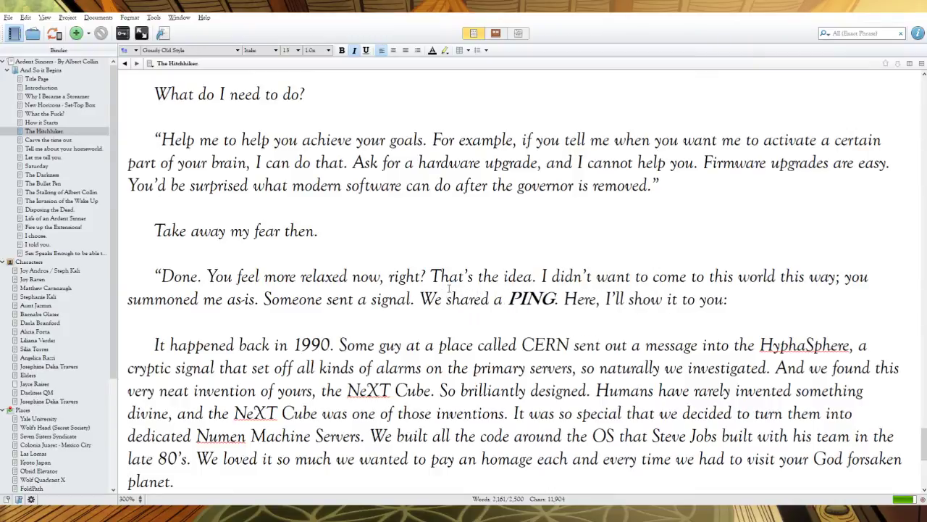
Step: Close the quotation after "I'll show it to you:" and add the centred line "<<CYBER-FIRM LINK ESTABLISHED>>" below it
left_click(728, 303)
key("Return")
key("Return")
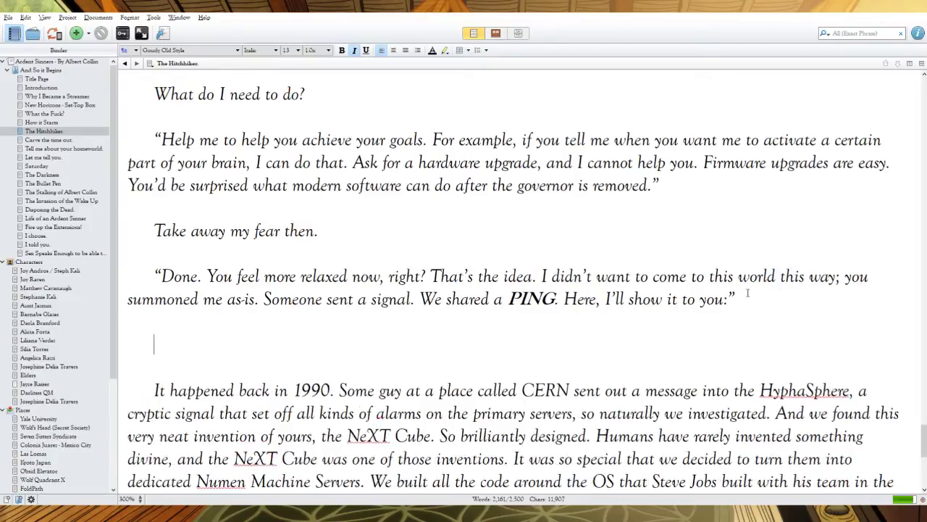
left_click(393, 50)
type("<<CY")
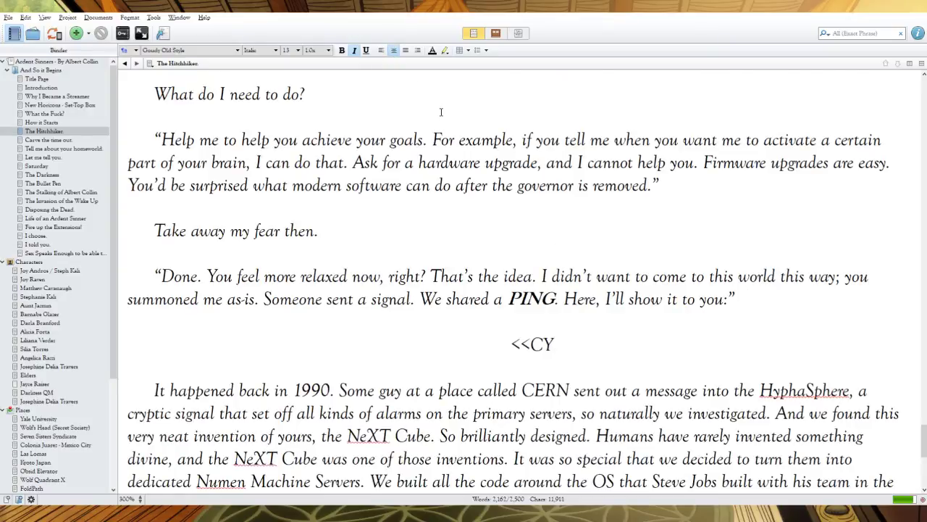
type("BER")
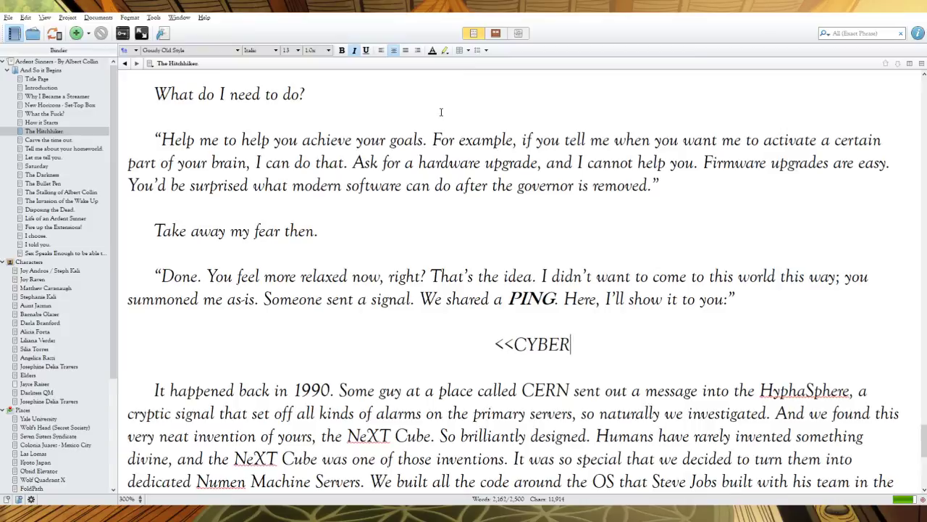
type("-")
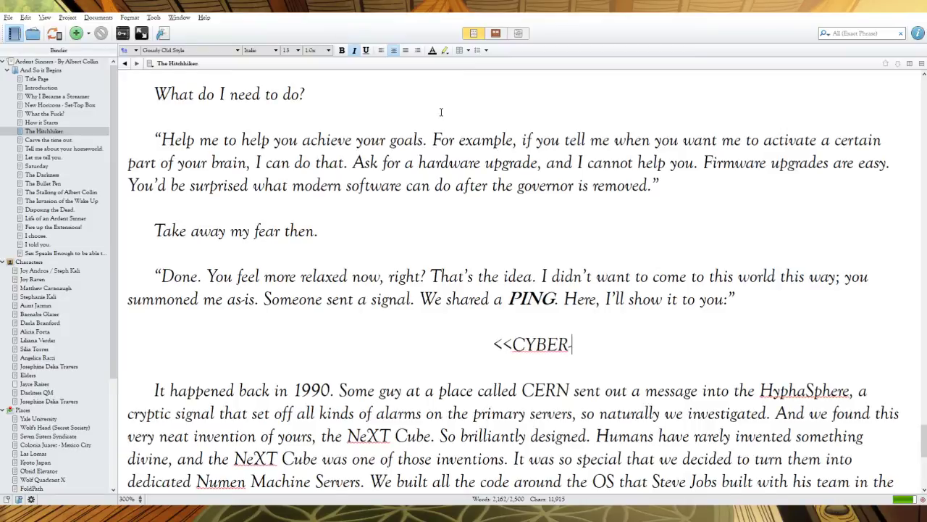
type("FIRM LINK ES")
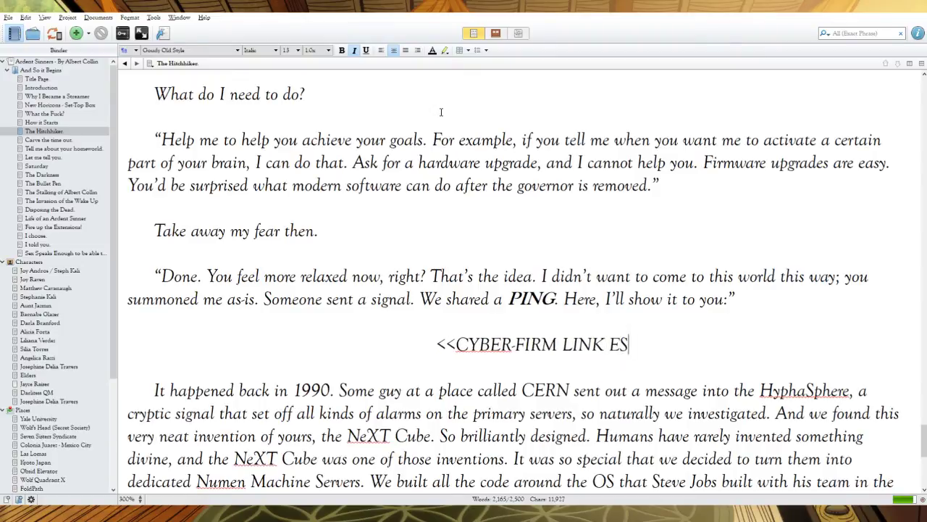
type("TABLISHED>>")
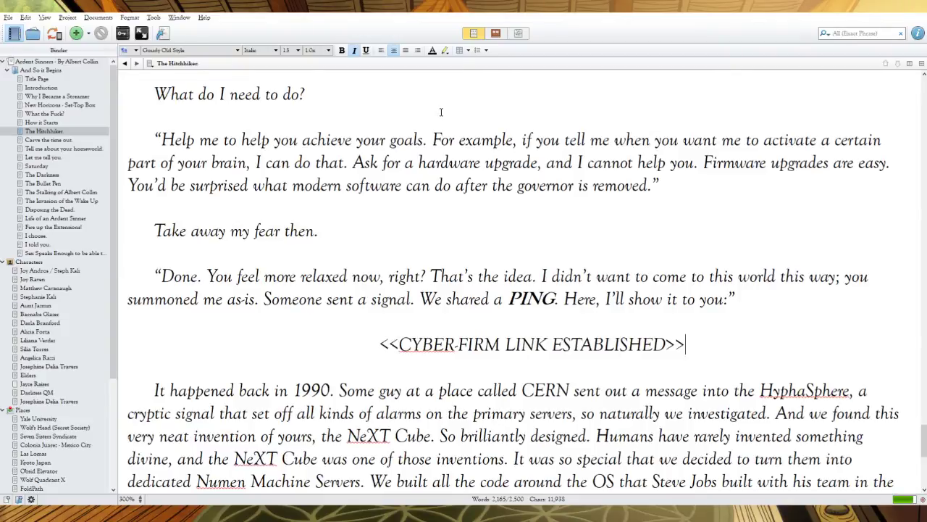
Step: Insert "Ah, there... now we can work closer together..." in front of "It happened back in 1990"
key("Down")
key("Down")
key("Down")
type("...")
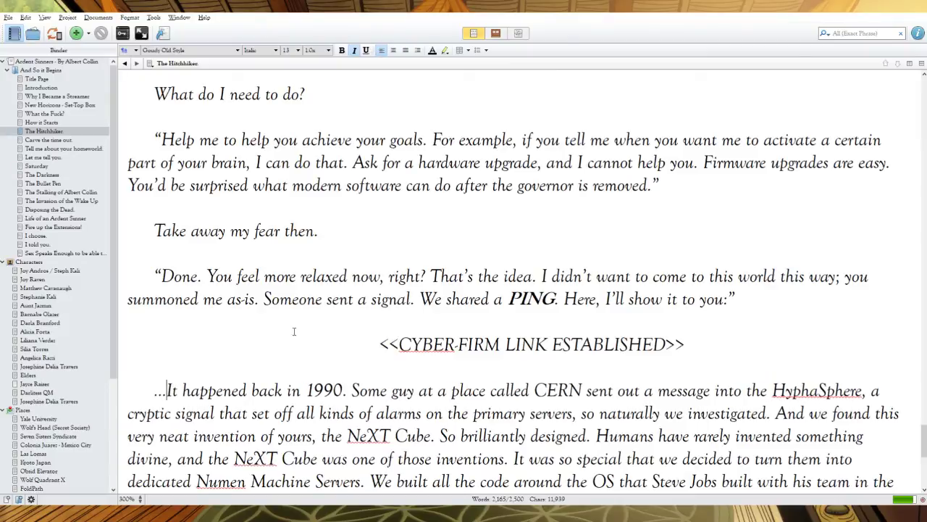
left_click(154, 392)
type("Ah, the")
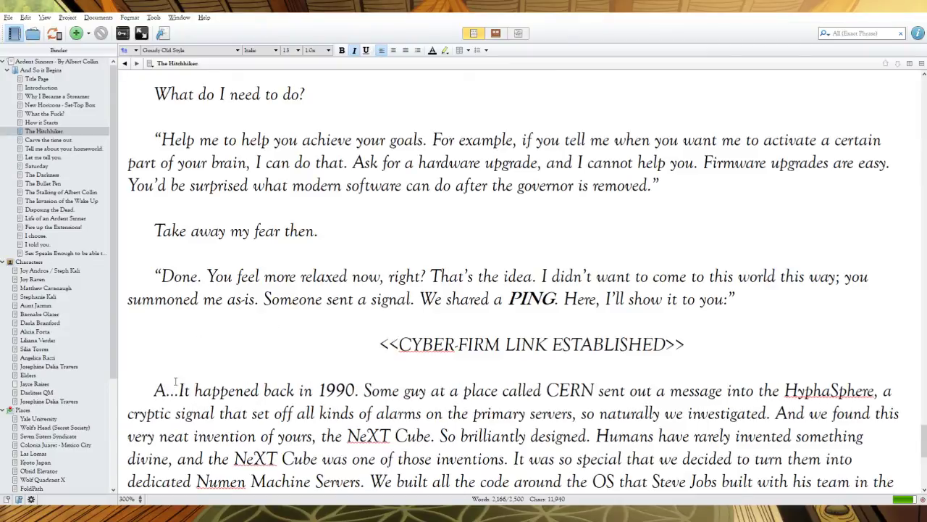
type("re... now we can work ")
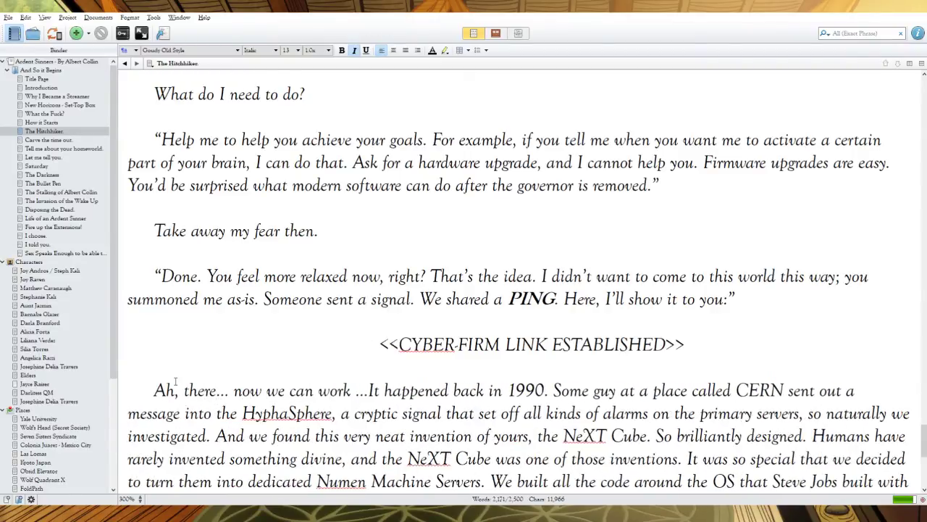
type("clo")
type("sely")
key("BackSpace")
key("BackSpace")
type("r together")
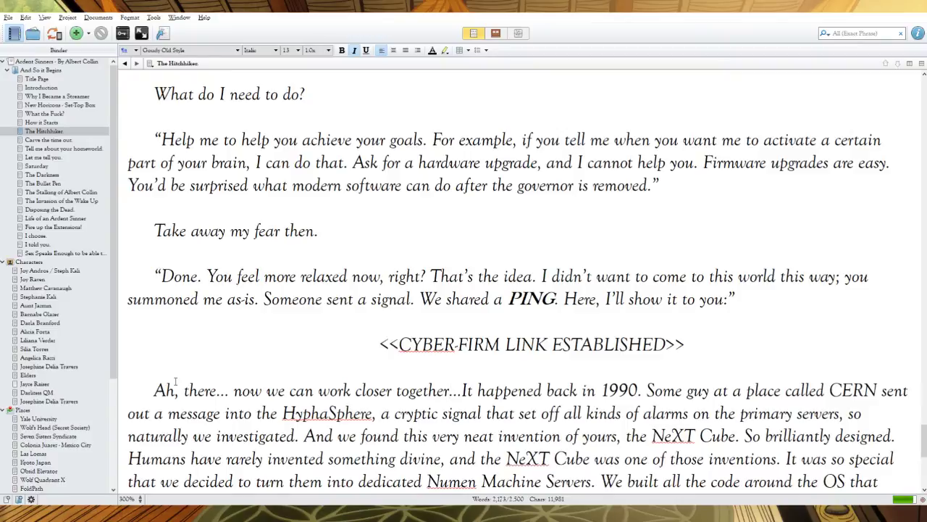
Step: Split the paragraph before "It happened back in 1990" and add "Just listen..." after "closer together..."
key("Right")
key("Right")
key("Return")
key("Return")
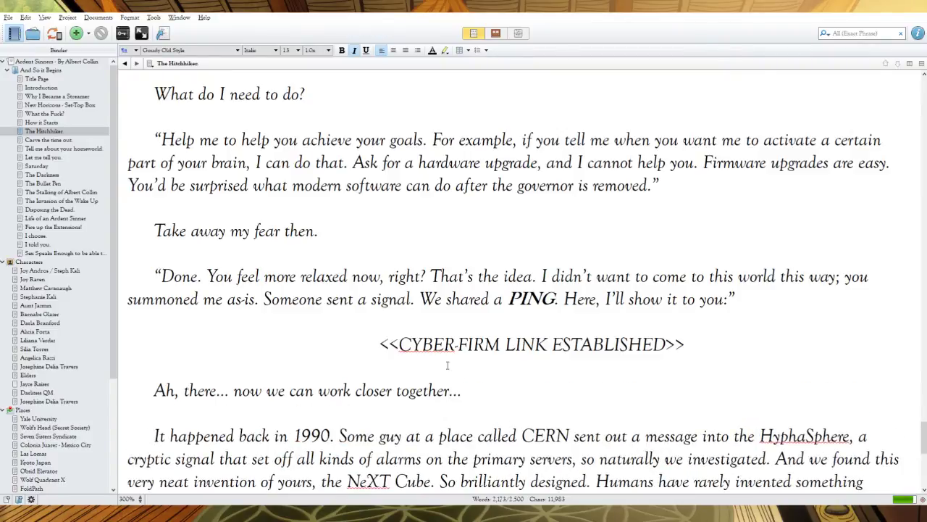
scroll(355, 358, "down", 3)
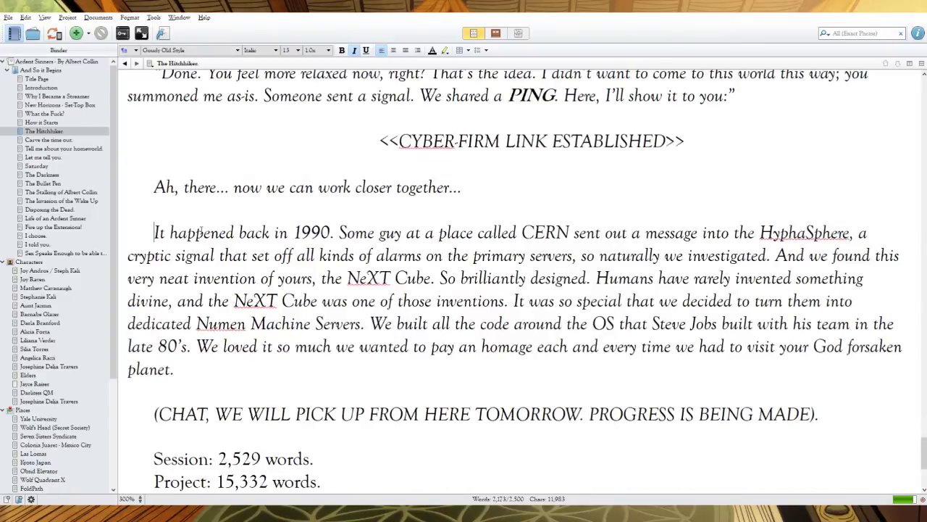
left_click(478, 187)
type("Just listen....")
key("BackSpace")
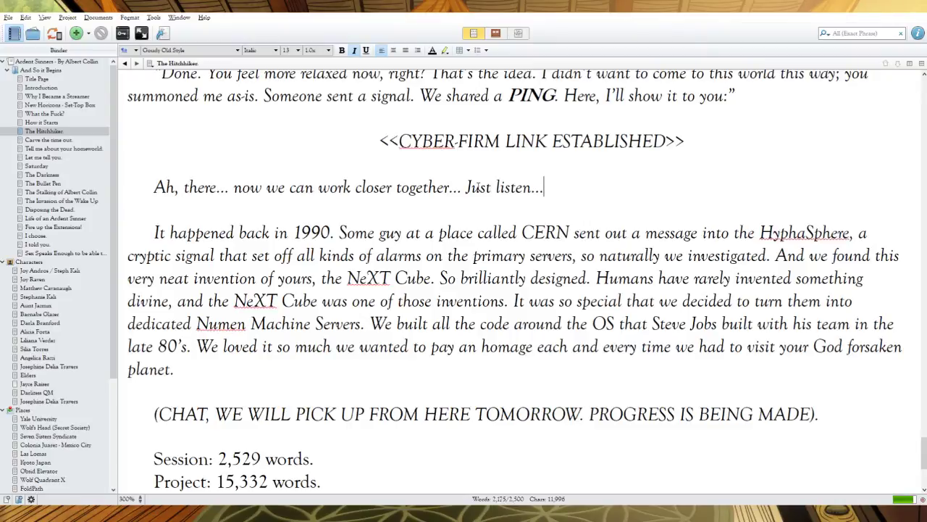
Step: Replace "guy" with "programmer" in the sentence about CERN
left_click_drag(397, 187, 387, 187)
left_click(276, 211)
left_click_drag(403, 233, 378, 233)
type("programmer")
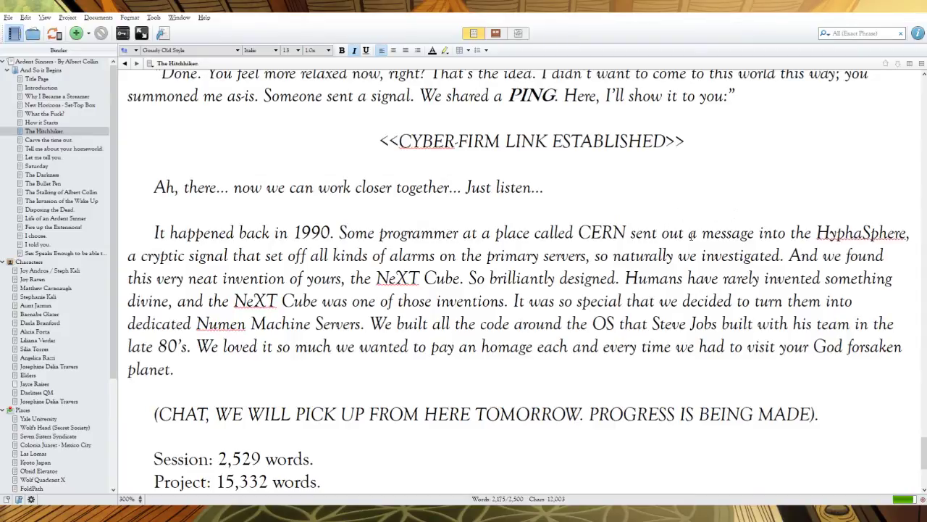
Step: Move "out" in the CERN sentence so that it reads "sent a message out into the HyphaSphere"
left_click(692, 232)
key("BackSpace")
key("BackSpace")
key("BackSpace")
key("BackSpace")
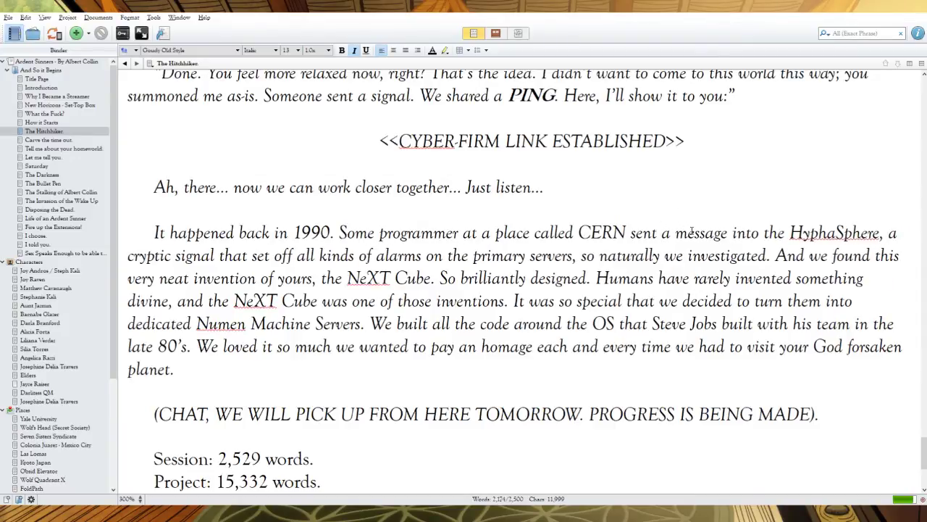
left_click(729, 231)
type("out")
Step: Change "a message" to "an embryonic message" in the CERN sentence, with "embryonic" spelled correctly
left_click(679, 232)
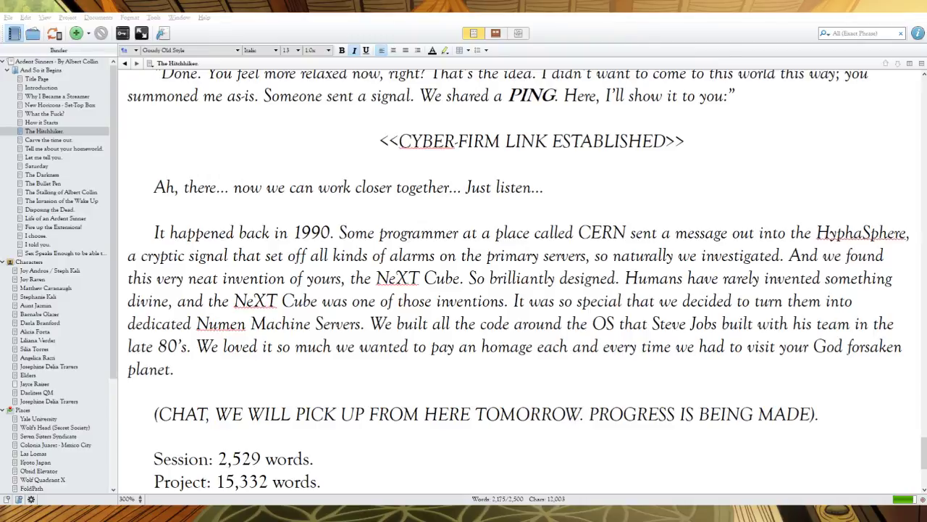
left_click(675, 233)
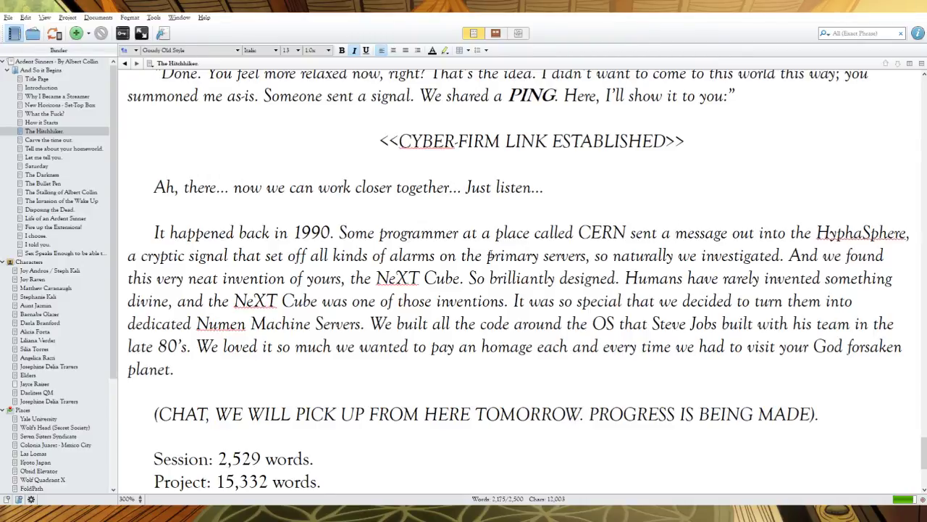
type("me,")
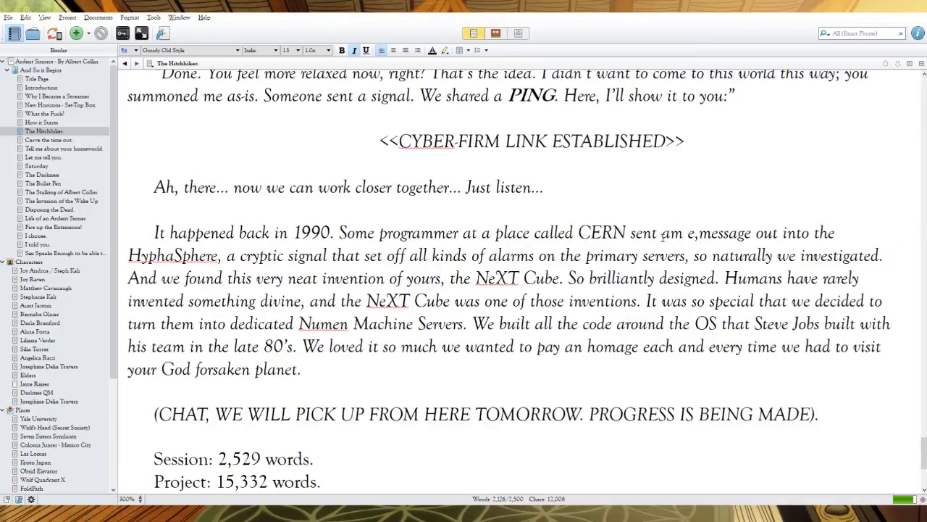
key("BackSpace")
key("BackSpace")
key("BackSpace")
key("BackSpace")
type("n emp")
key("BackSpace")
type("bryotic")
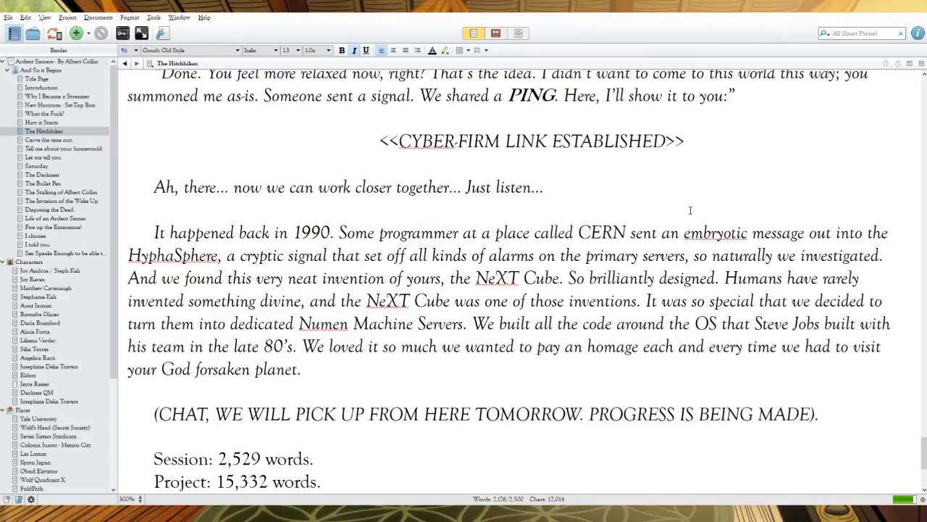
key("alt+Tab")
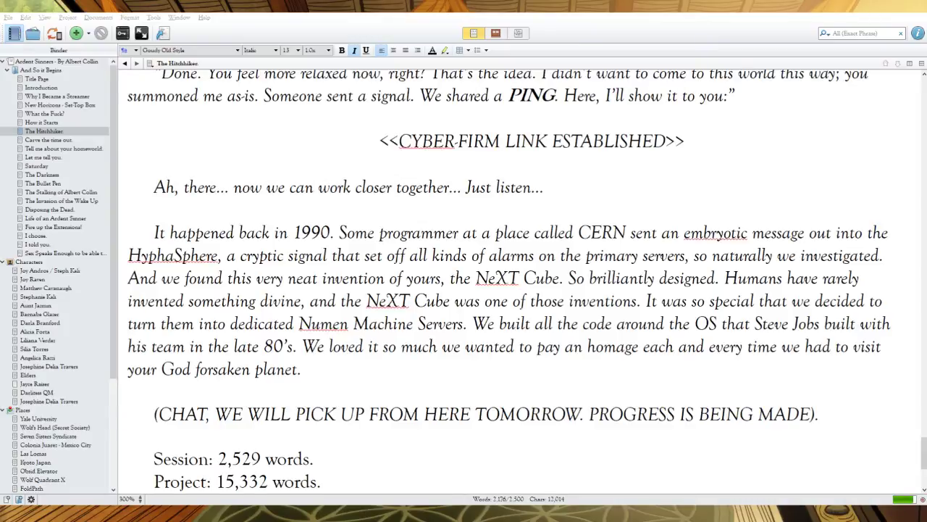
left_click(464, 45)
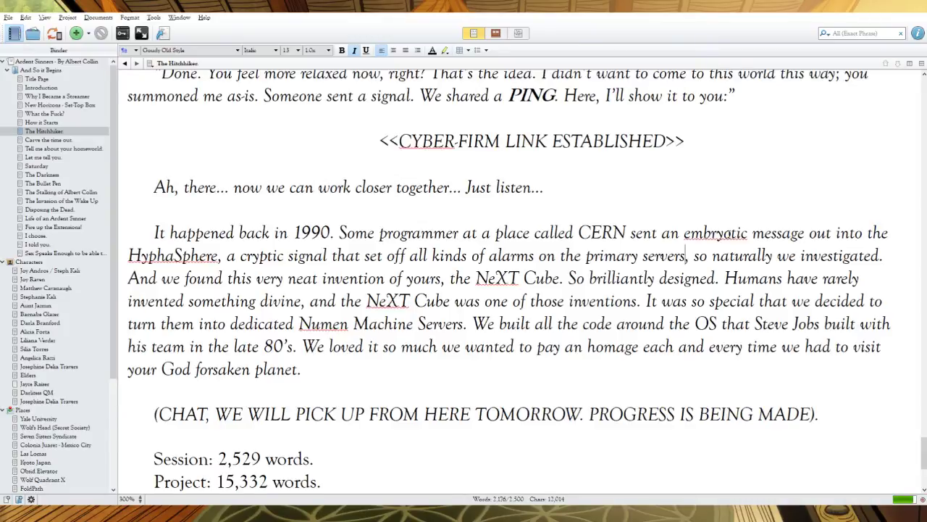
left_click(784, 30)
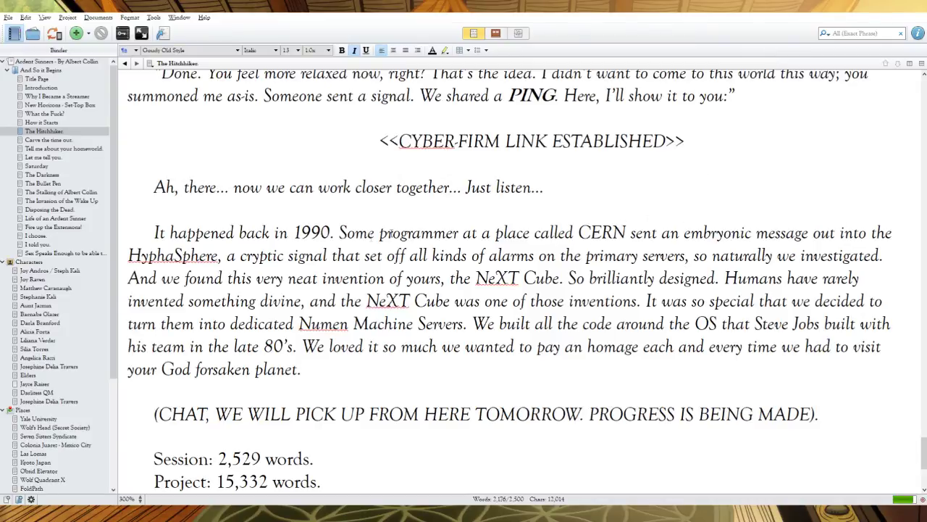
Step: Replace the comma after "HyphaSphere" with a semicolon
left_click(220, 256)
type(";")
key("BackSpace")
key("BackSpace")
type(";")
left_click_drag(289, 233, 311, 232)
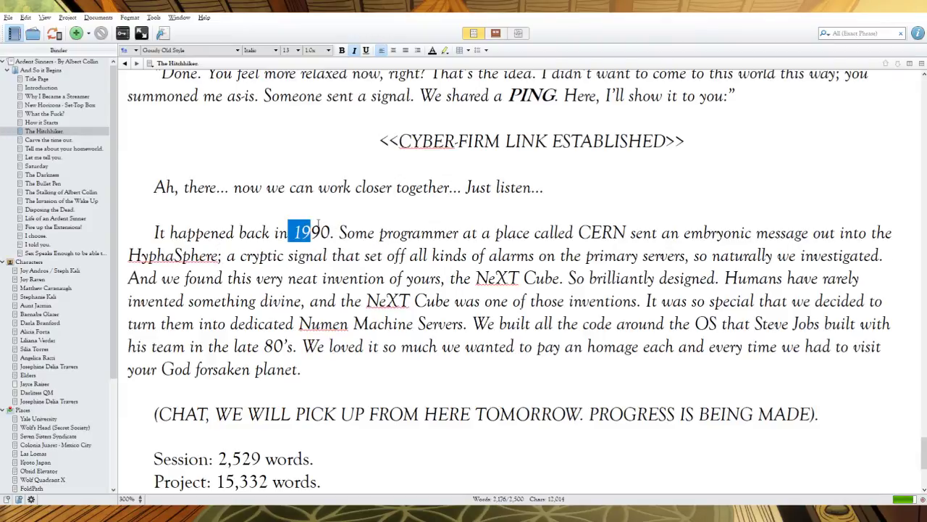
left_click(355, 255)
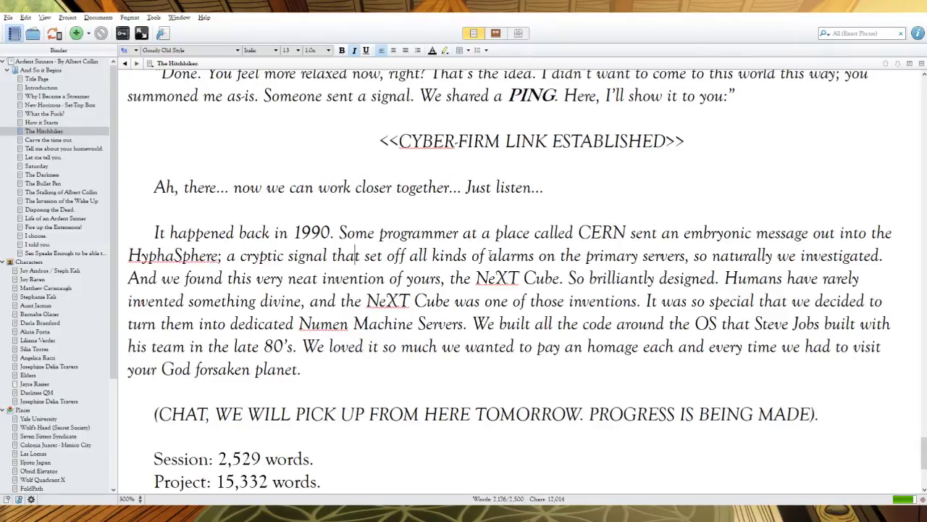
Step: Tighten the rest of the CERN sentence to "set off alarms on our primary servers, which we investigated."
left_click_drag(490, 255, 410, 255)
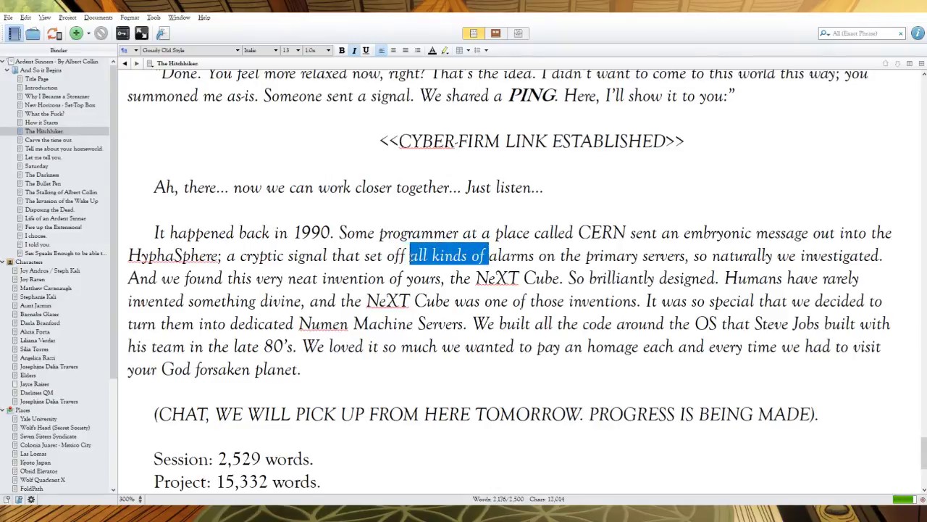
key("BackSpace")
double_click(498, 257)
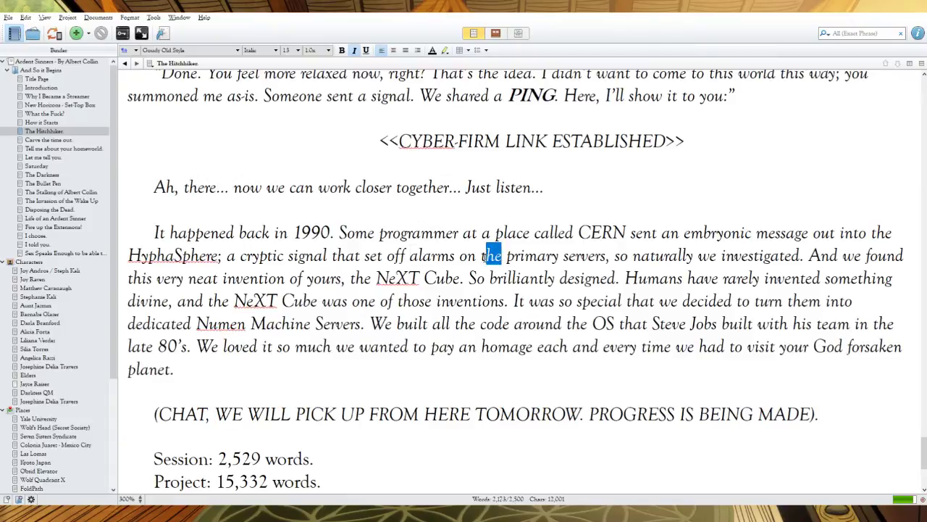
type("our")
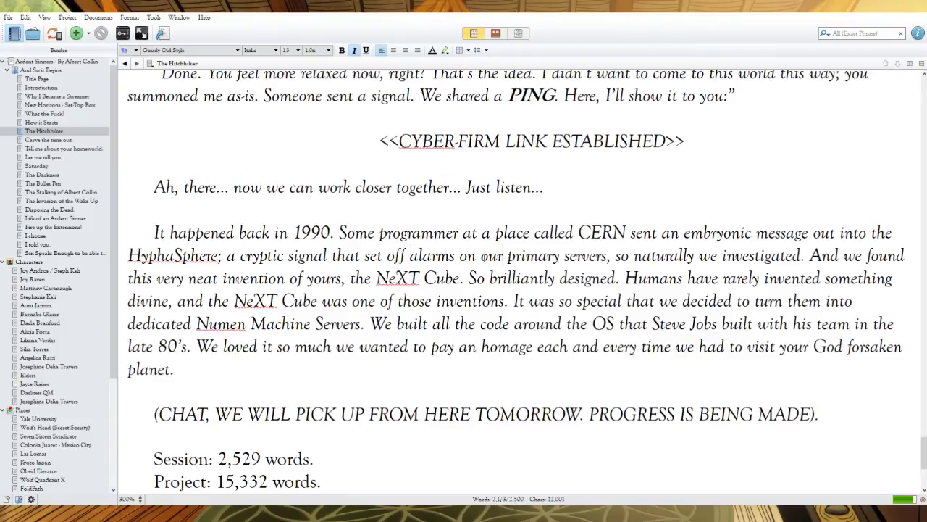
left_click_drag(698, 255, 616, 255)
key("BackSpace")
type("which")
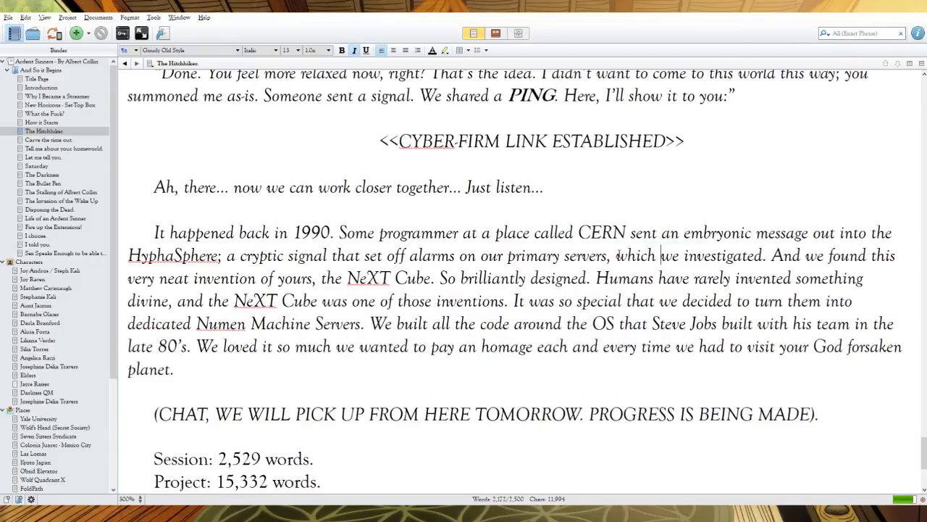
Step: Insert "little" before "invention of yours" and add "Elementary, but brilliant." after "So brilliantly designed."
left_click(192, 277)
type("little")
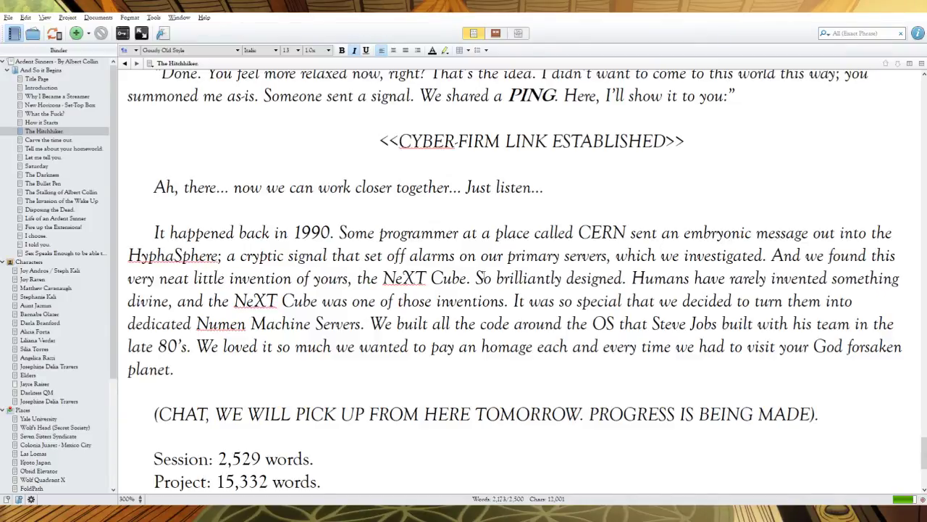
left_click(630, 278)
type("Elemen")
type("tary, but b")
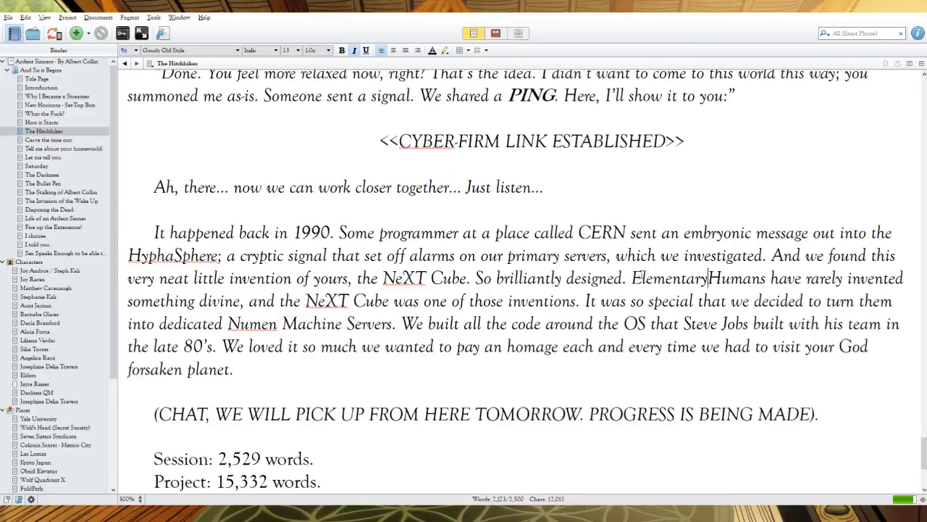
type("rilliant.")
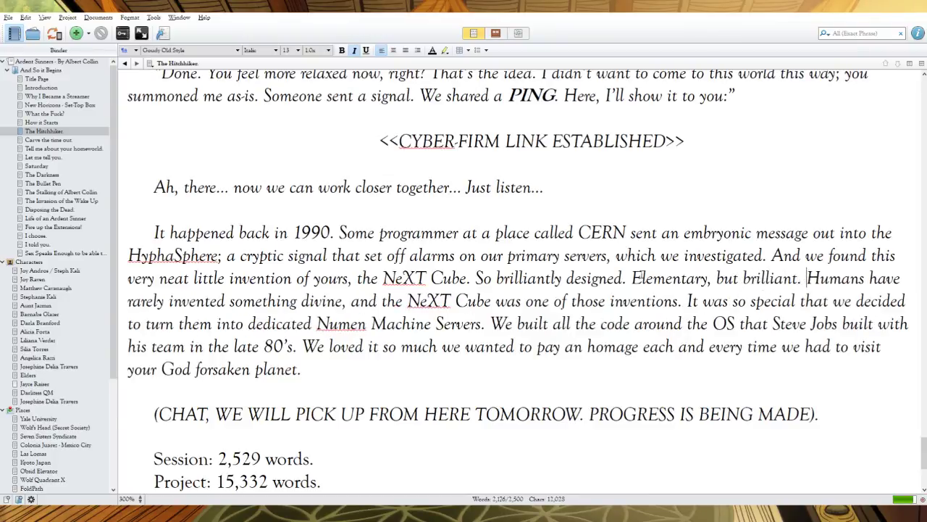
left_click(741, 279)
type("a")
left_click(812, 278)
type("little")
key("BackSpace")
key("BackSpace")
key("BackSpace")
key("BackSpace")
key("BackSpace")
key("BackSpace")
key("BackSpace")
key("BackSpace")
key("BackSpace")
key("BackSpace")
key("BackSpace")
key("BackSpace")
key("BackSpace")
key("BackSpace")
key("BackSpace")
key("BackSpace")
key("BackSpace")
key("BackSpace")
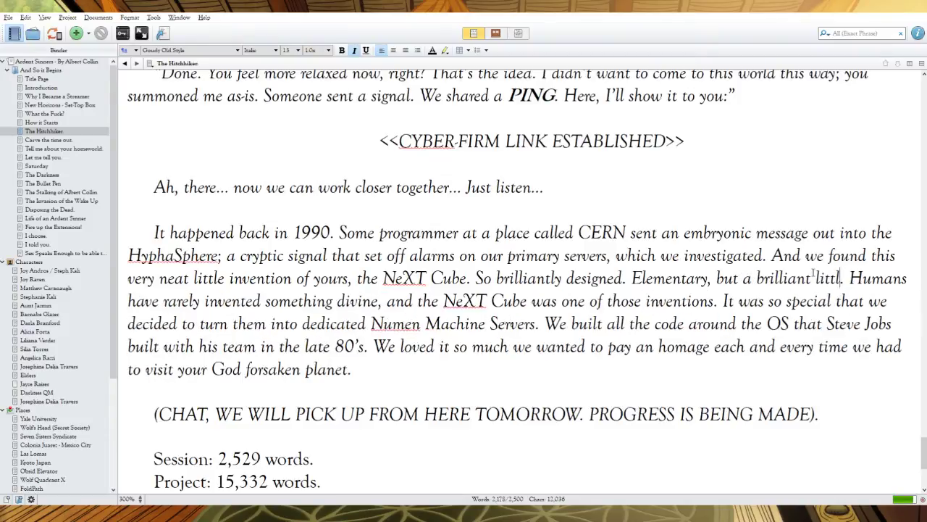
key("BackSpace")
Step: Condense the text from "So brilliantly designed" through "Elementary, but brilliant" into the short sentence "Elegant tech."
type("brilliantly")
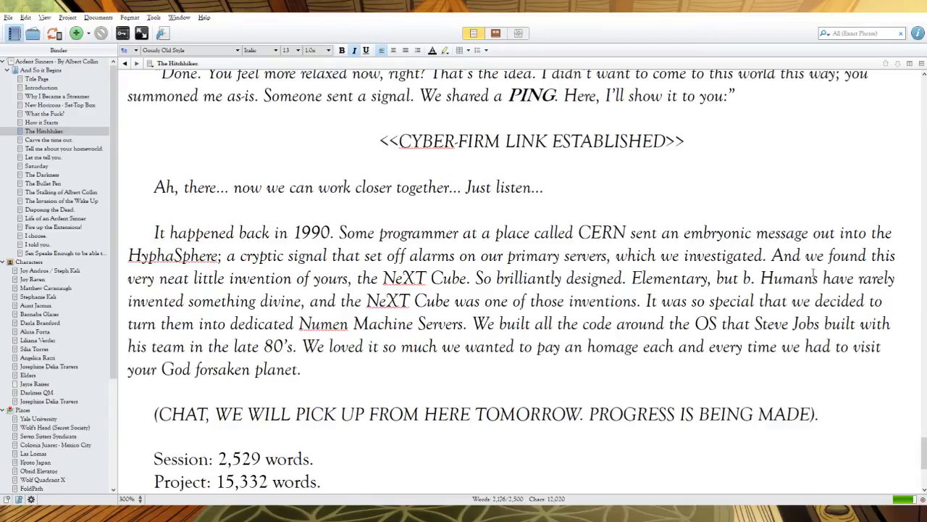
type(" e")
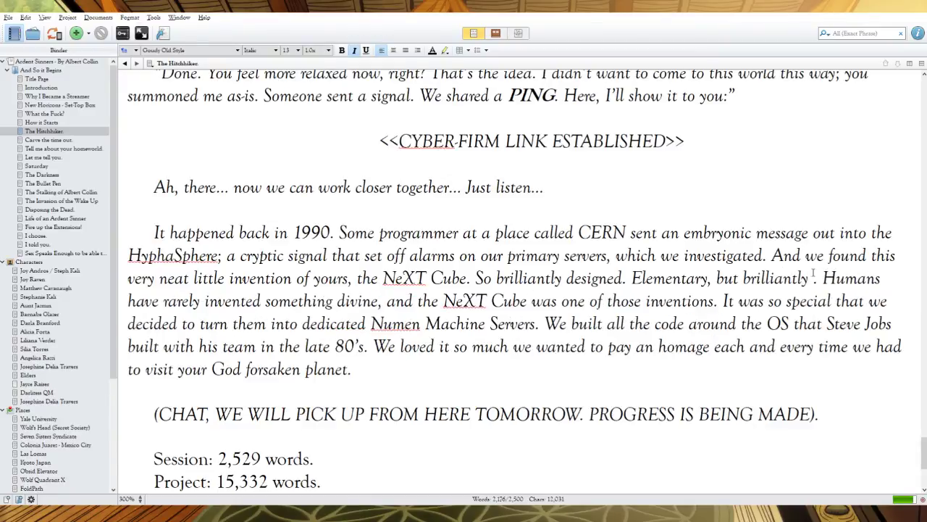
type("legant t")
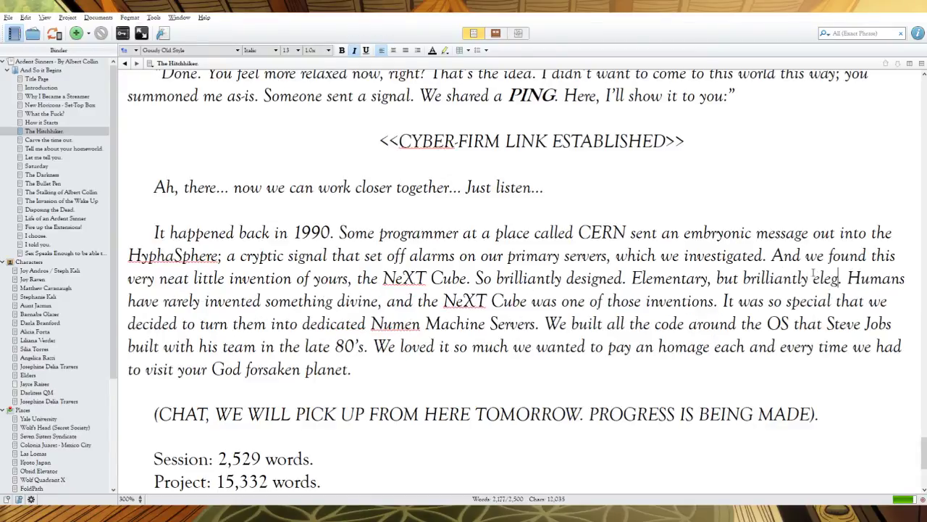
type("ech.")
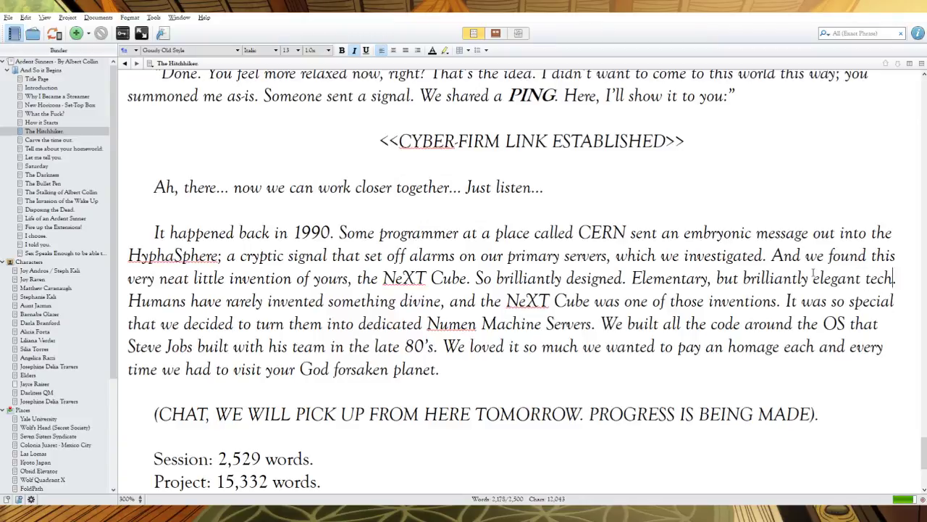
left_click_drag(813, 279, 742, 279)
key("BackSpace")
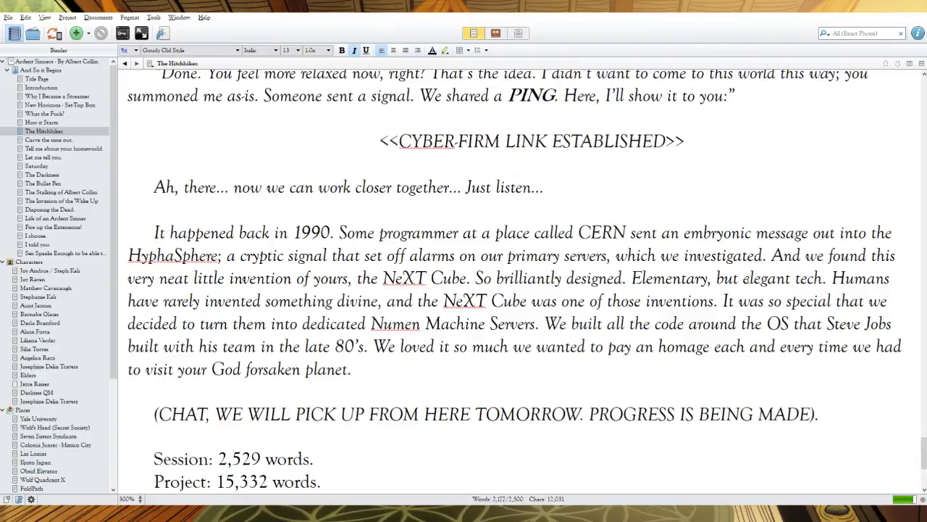
left_click_drag(751, 279, 476, 279)
type("E")
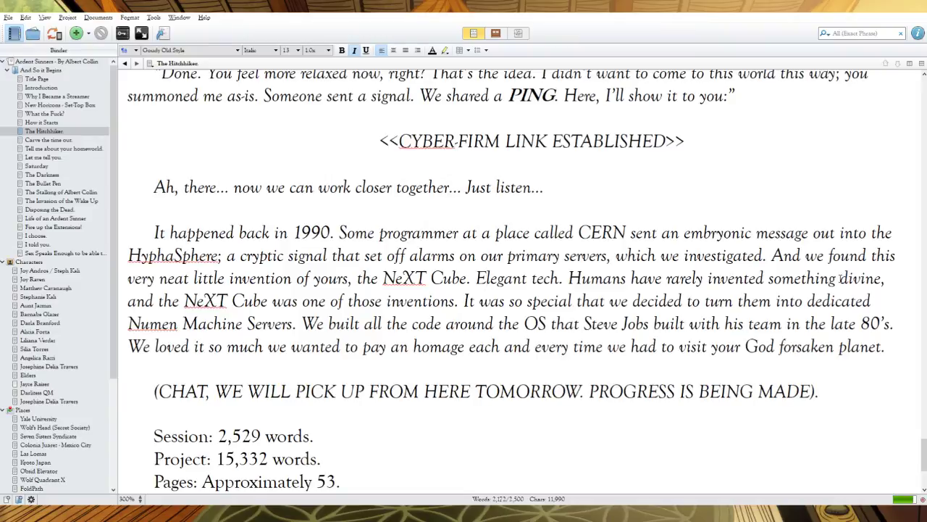
Step: Add "like this" after "something divine" and replace "one of those inventions" with "an exception" in the NeXT Cube sentence
left_click(880, 278)
type("like ")
type("this,")
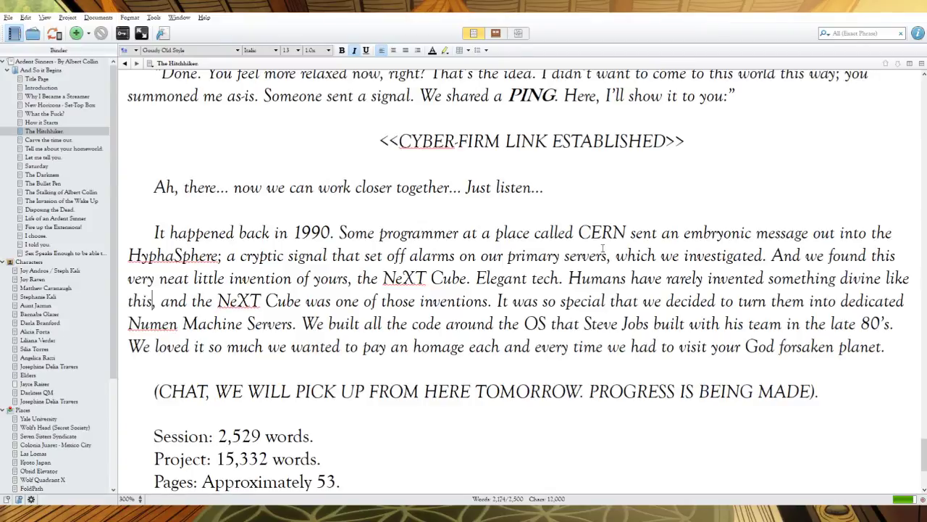
left_click_drag(489, 301, 336, 301)
type("an exception")
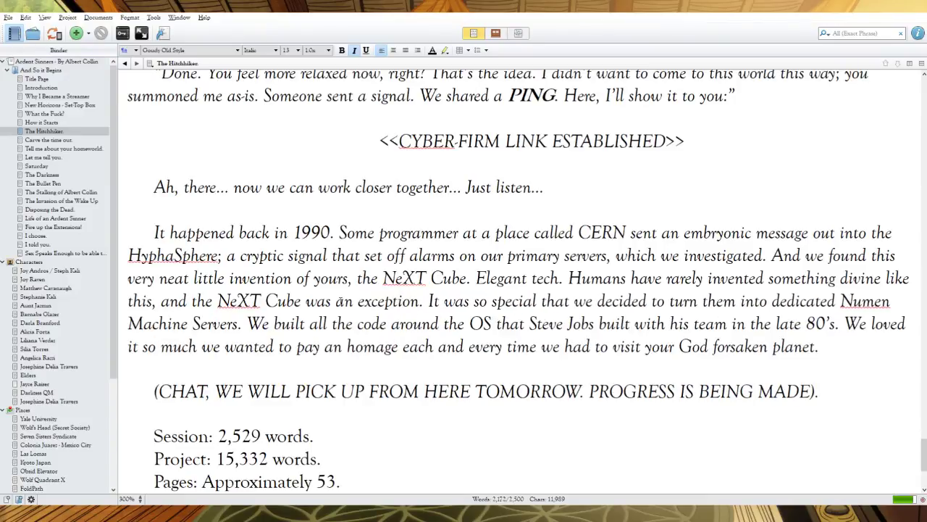
Step: Shorten "It was so special" to "So special" and change "turn them into" to "convert them into our"
left_click_drag(491, 300, 429, 301)
type("So")
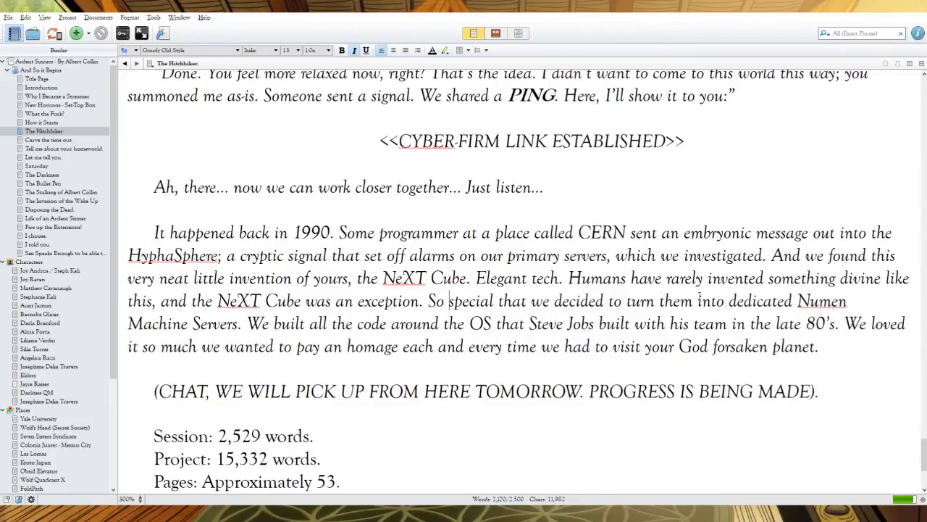
left_click(728, 300)
type("our")
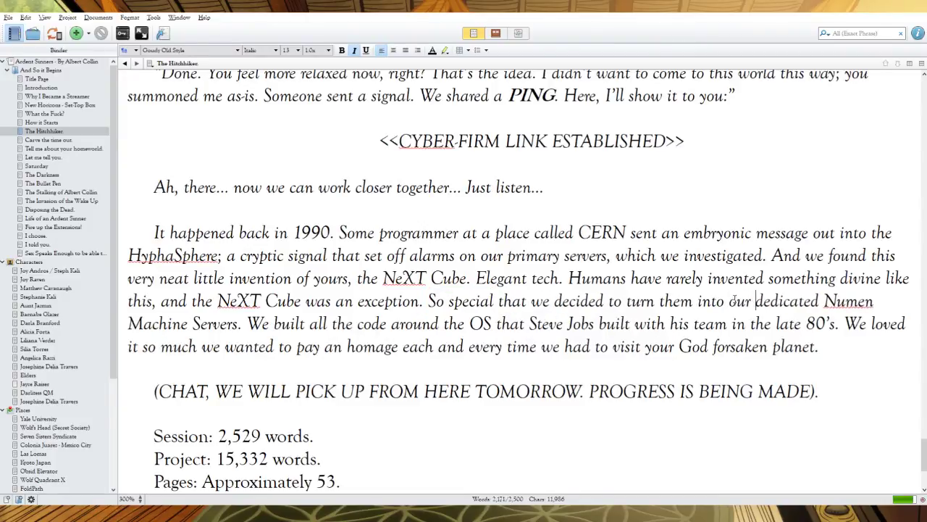
left_click_drag(693, 302, 627, 301)
type("convert them")
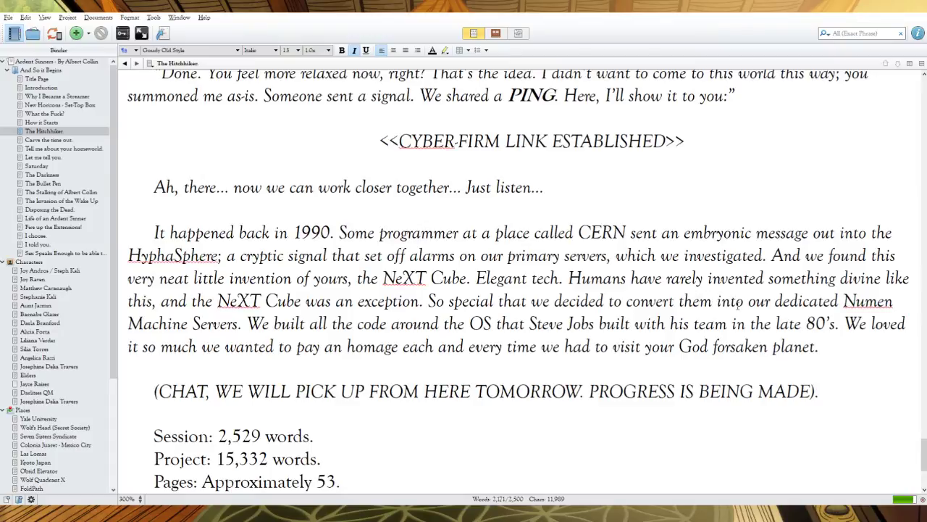
Step: Replace "our" before "dedicated" with "Flatline Earth's" and respell "Numen" as "Neumen" in the server name
left_click(775, 301)
key("BackSpace")
key("BackSpace")
key("BackSpace")
key("BackSpace")
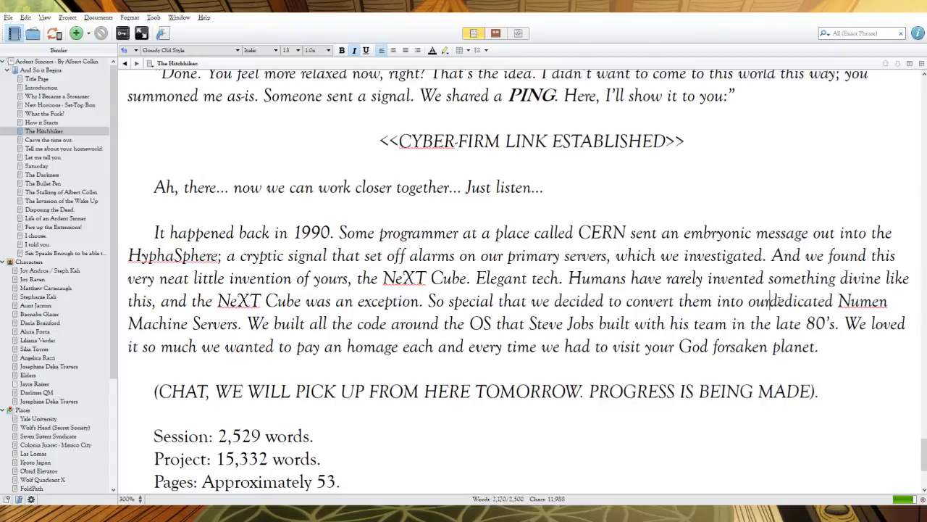
type("Flatline Earth's")
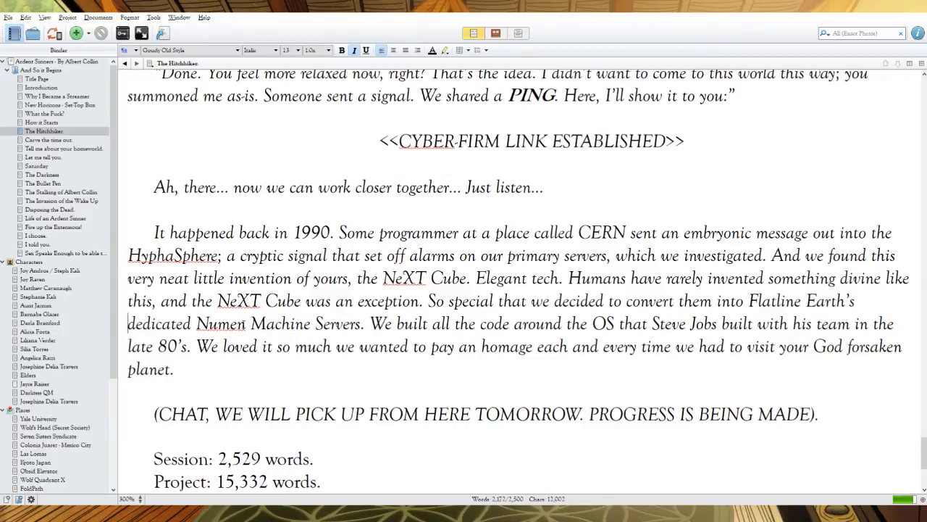
left_click(207, 325)
type("e")
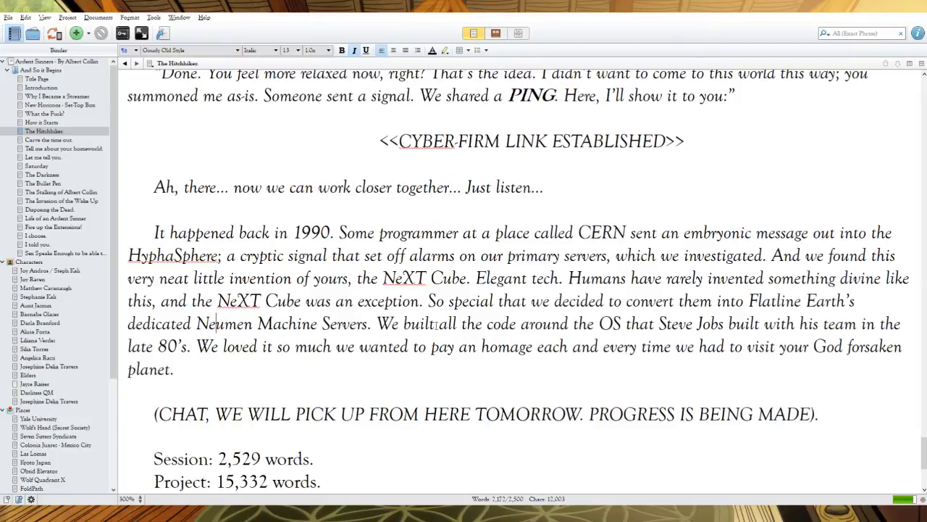
Step: Shorten "We built" to "Built" and replace "that" after "the OS" with "in honor of humanoid" before Steve Jobs
left_click_drag(435, 324, 377, 324)
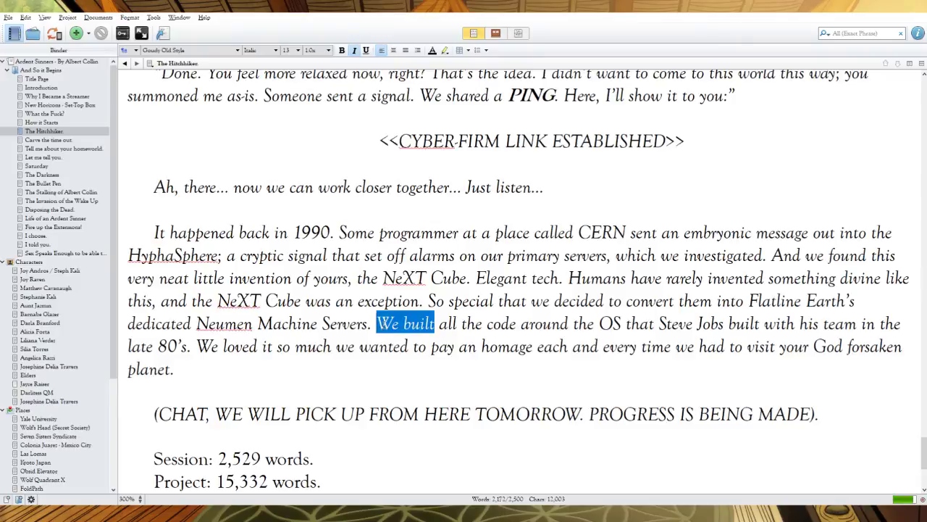
type("Built")
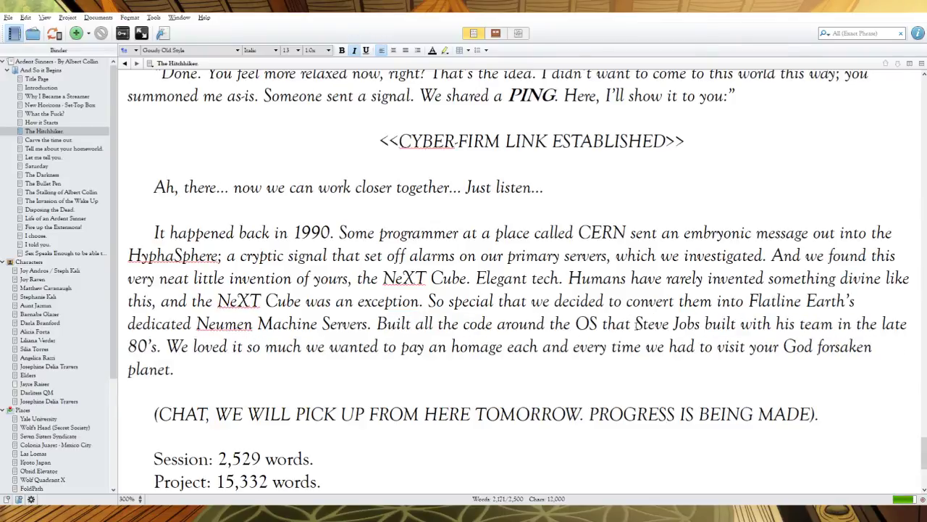
left_click_drag(632, 324, 601, 324)
type("in o")
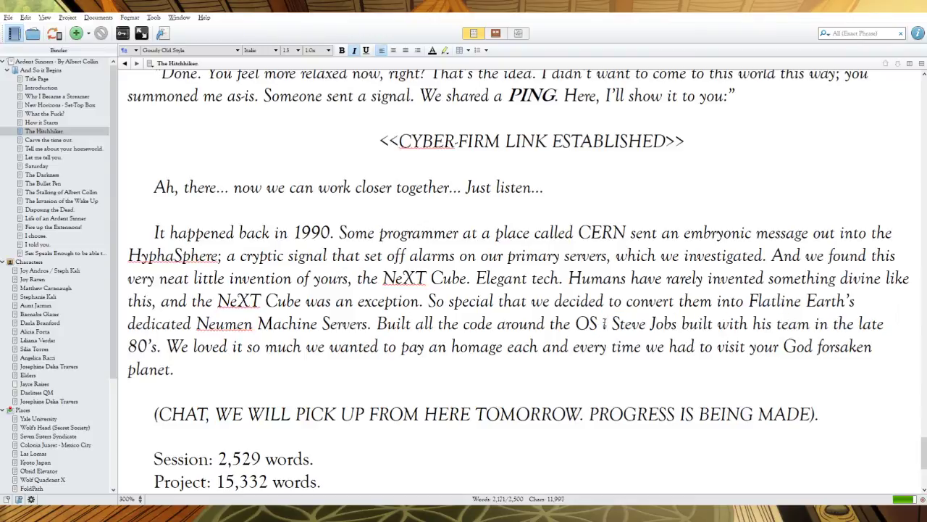
key("BackSpace")
type("honor o")
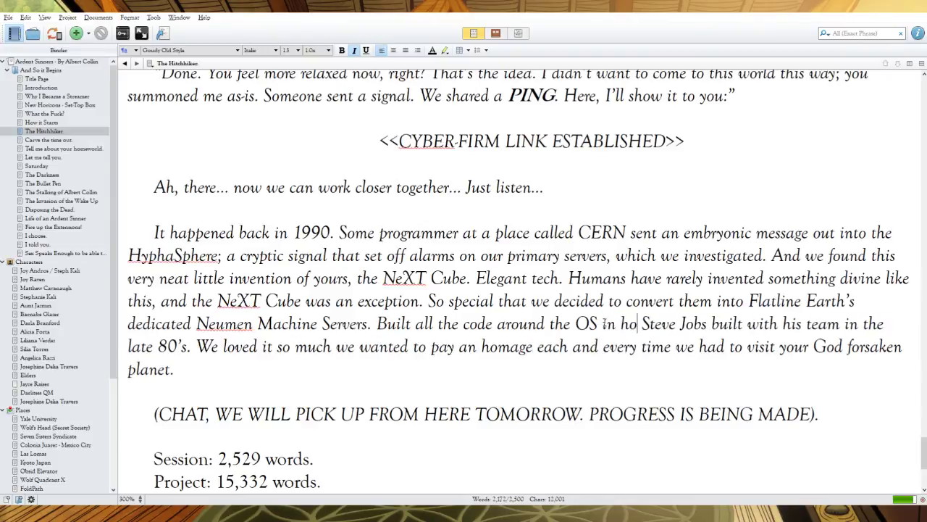
type("f ")
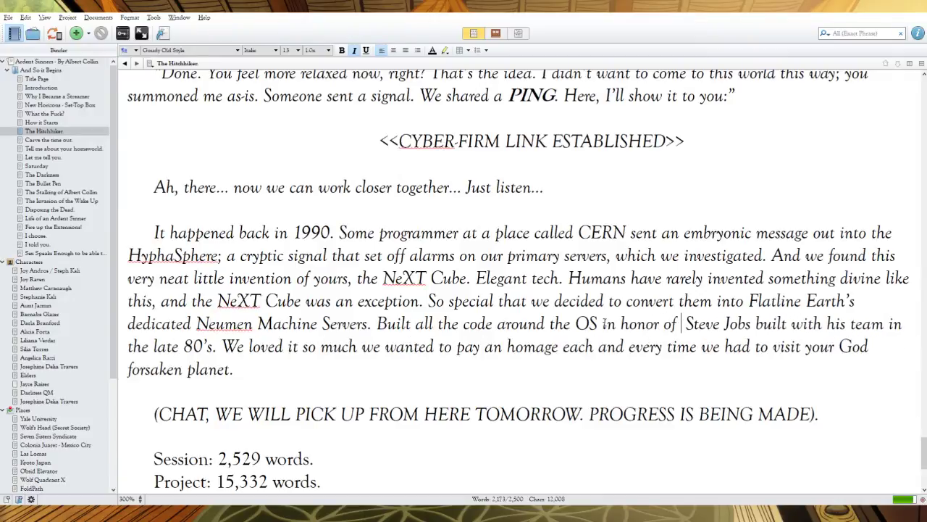
type("humanoid")
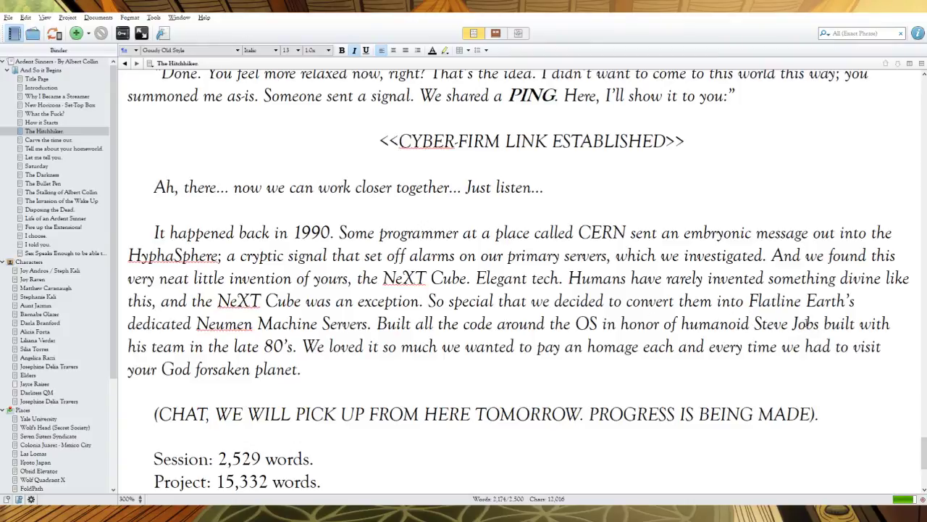
Step: End the sentence after "Steve Jobs" and insert "He went through a lot to get this machine" before "built with his team"
left_click(819, 323)
type(". He went t")
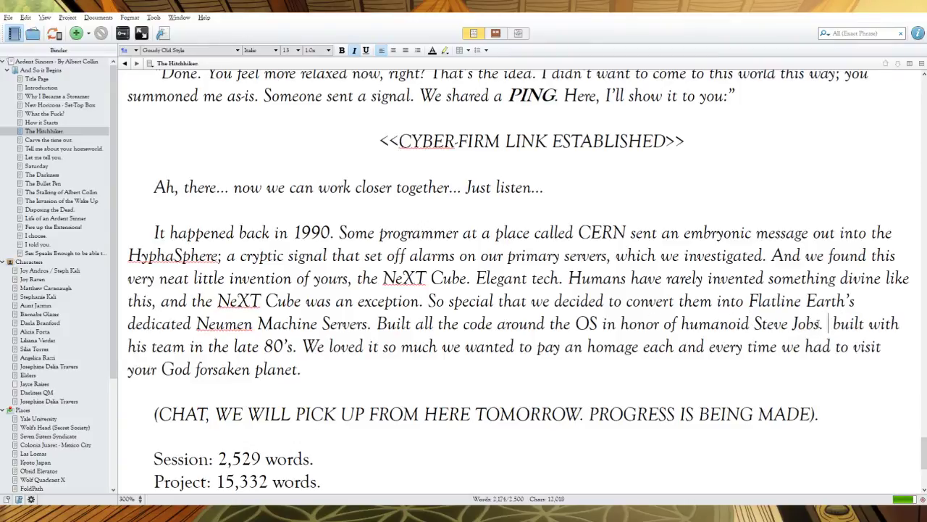
type("hrough a lo")
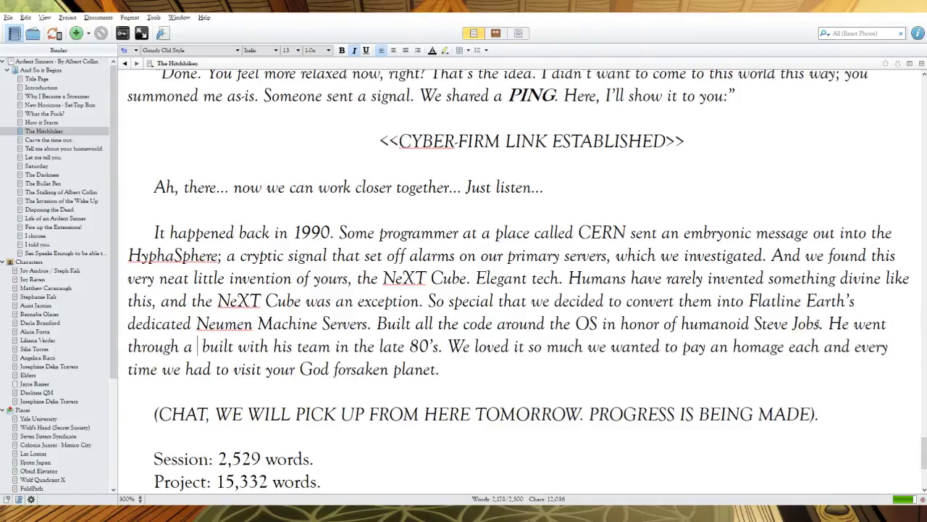
type("t to get this ma")
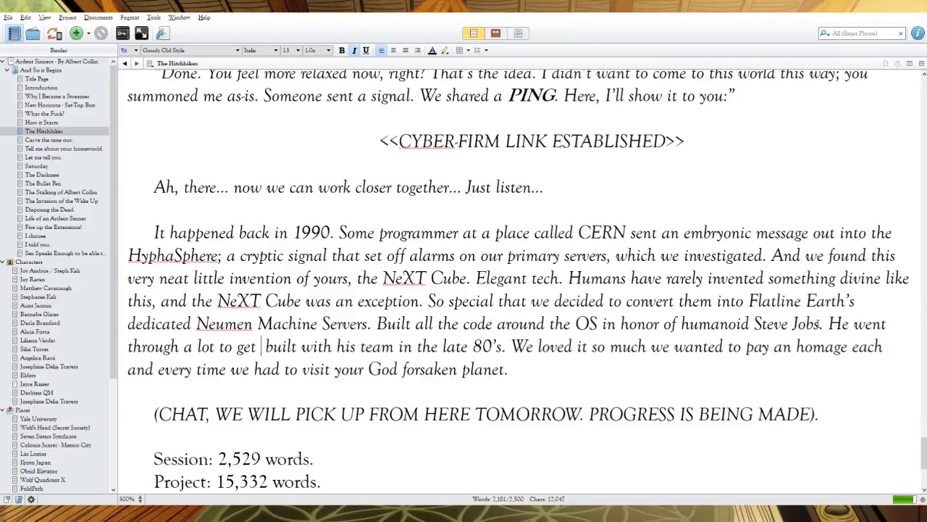
type("chine")
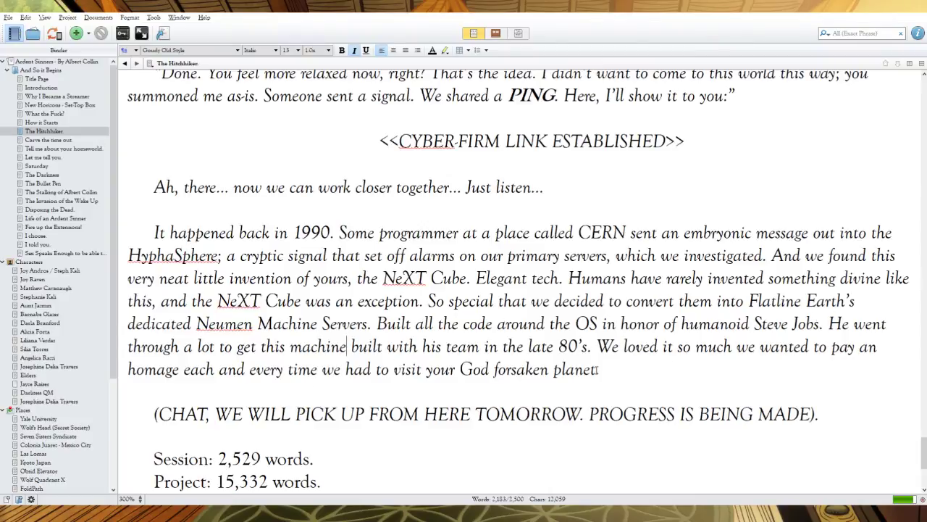
Step: Replace the paragraph's last sentence, starting "We loved it so much", with "It's our homage to him..."
left_click_drag(596, 369, 597, 347)
type("It's our homa")
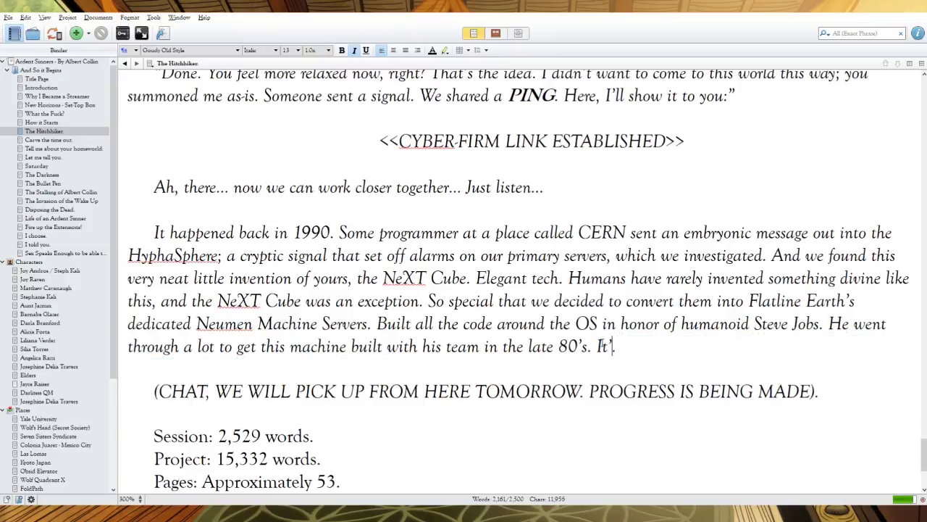
type("ge to him.")
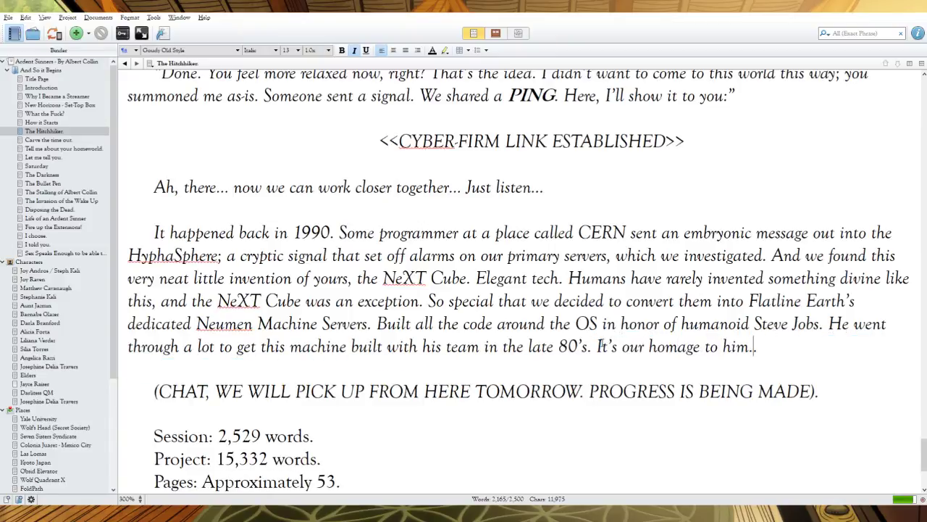
type(".")
Step: Delete the all-caps CHAT note, the session statistics lines and the trailing blank space at the chapter's end
left_click_drag(820, 391, 149, 393)
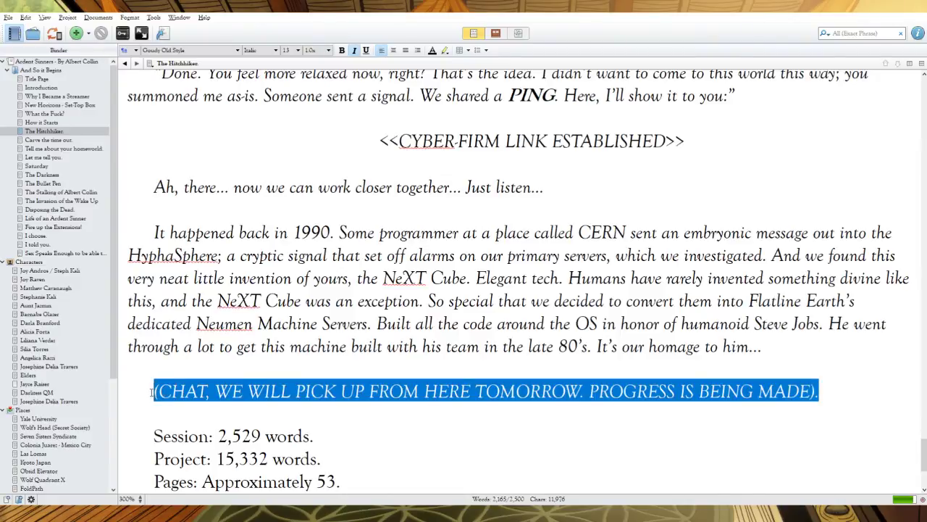
key("BackSpace")
key("BackSpace")
key("BackSpace")
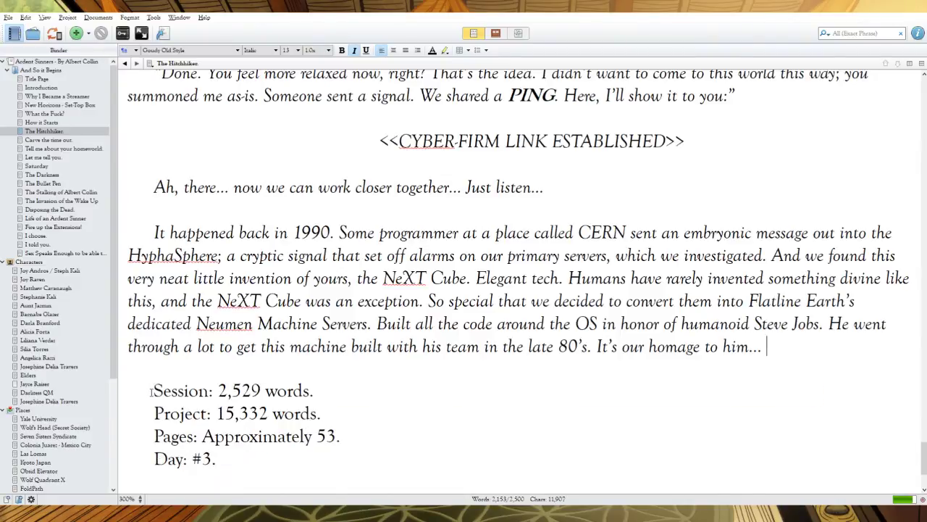
scroll(152, 391, "down", 3)
left_click_drag(643, 361, 115, 231)
key("BackSpace")
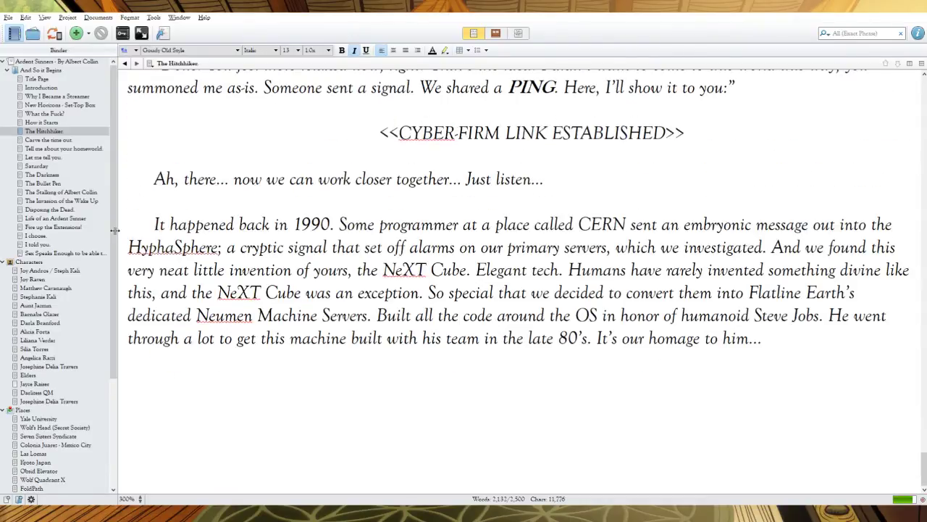
key("BackSpace")
key("BackSpace")
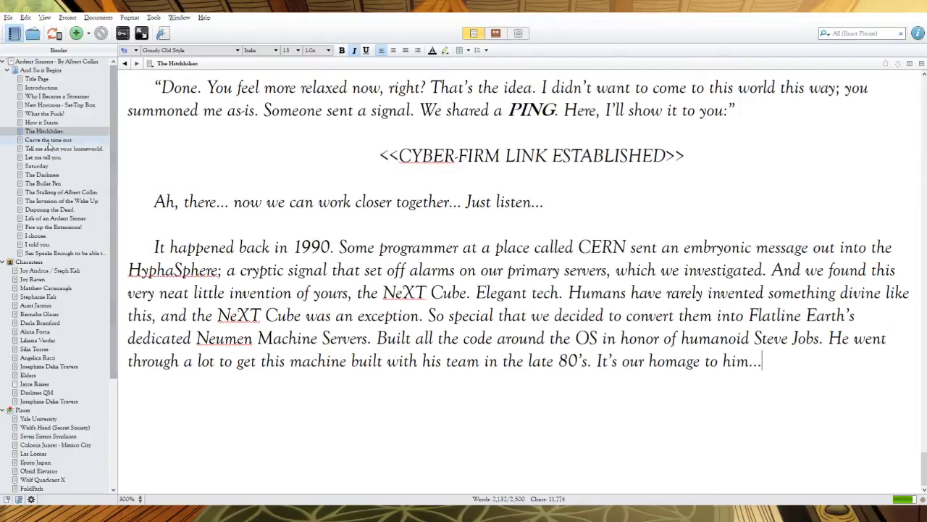
Step: Insert the bold marker "We continue here tomorrow...." at the very start of the "Carve the time out." chapter
left_click(50, 139)
scroll(272, 176, "up", 20)
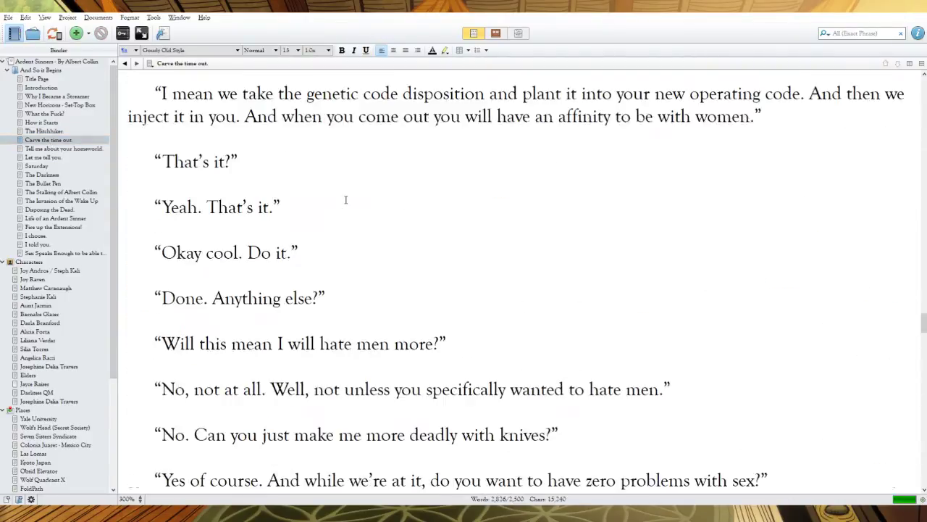
scroll(347, 203, "up", 20)
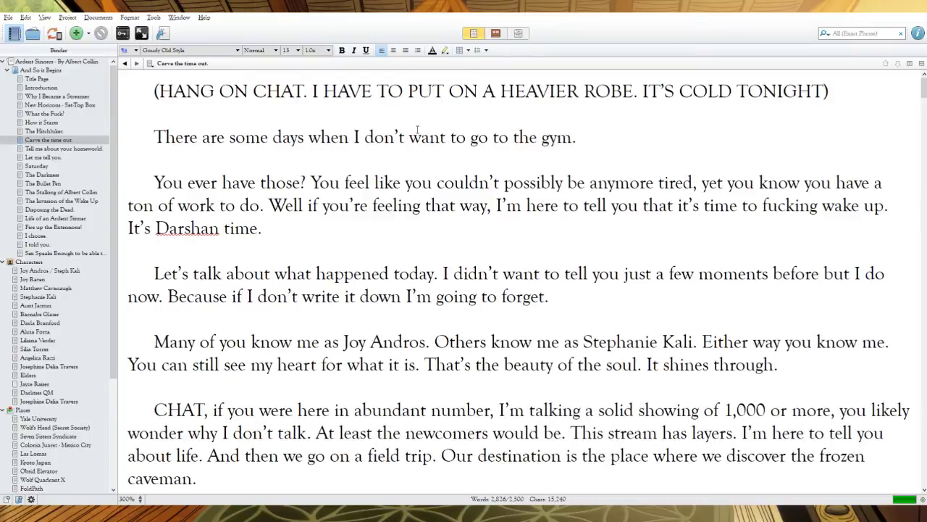
left_click(158, 88)
type("We continue here tomo")
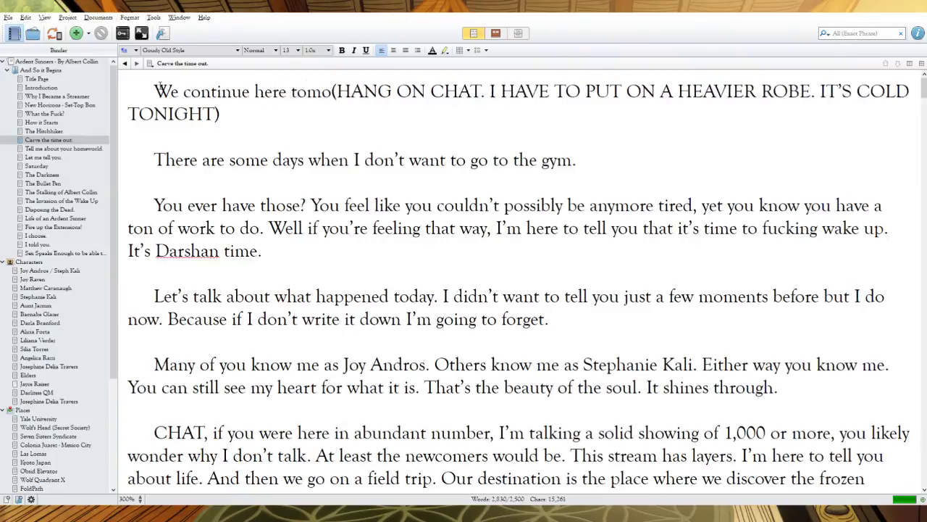
type("rrow....")
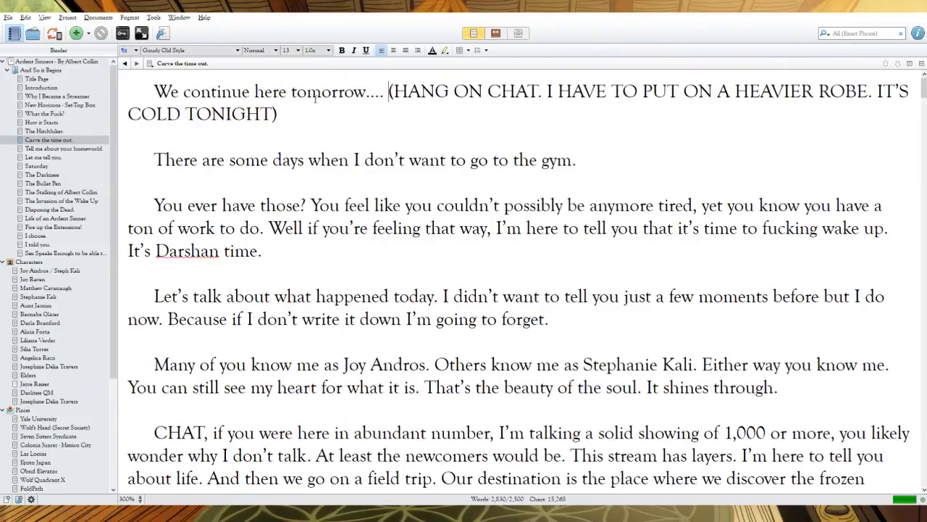
left_click_drag(383, 90, 151, 88)
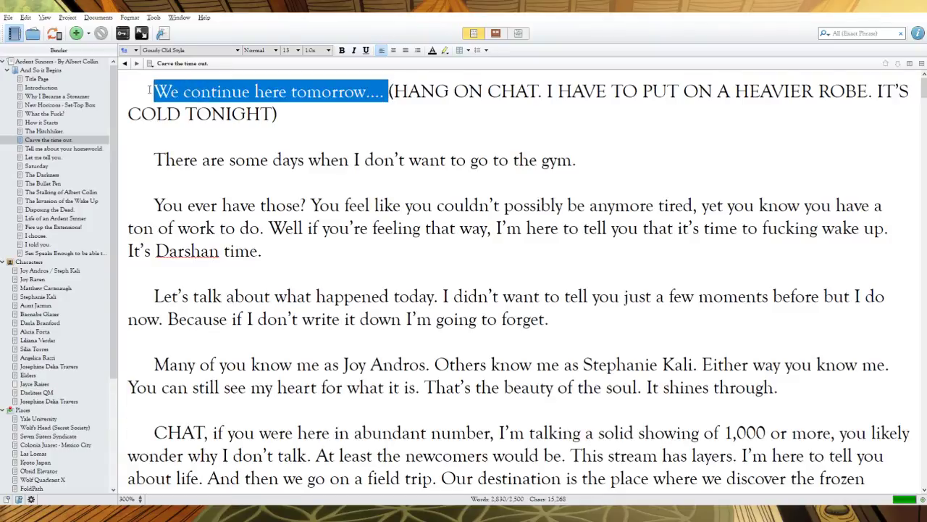
key("ctrl+b")
key("Down")
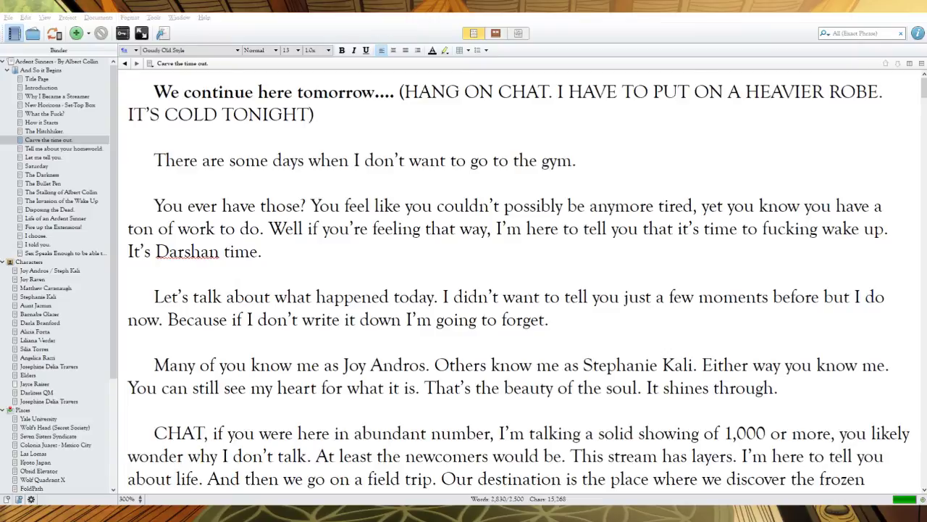
left_click(502, 24)
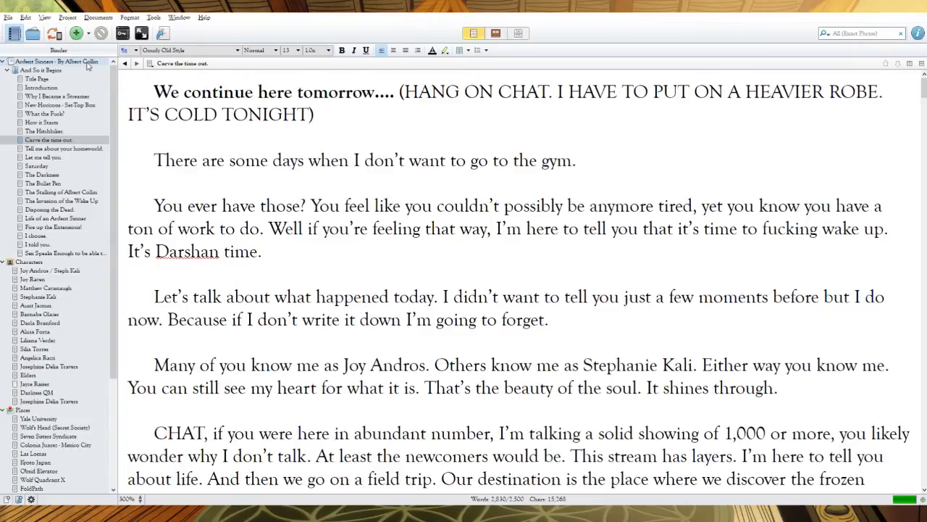